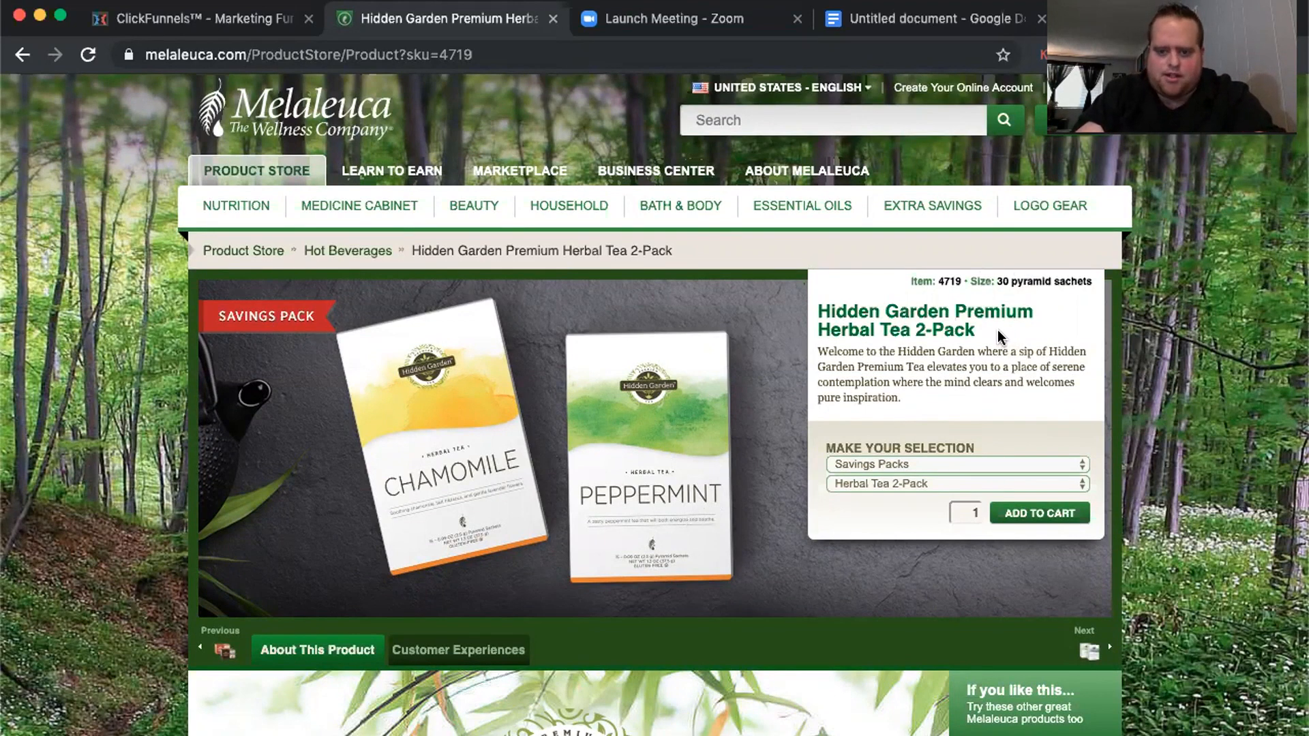
# Review the Hidden Garden Premium Herbal Tea 2-Pack product page, including its title and the chamomile and peppermint tea details
pyautogui.moveTo(998, 335); pyautogui.dragTo(829, 310)
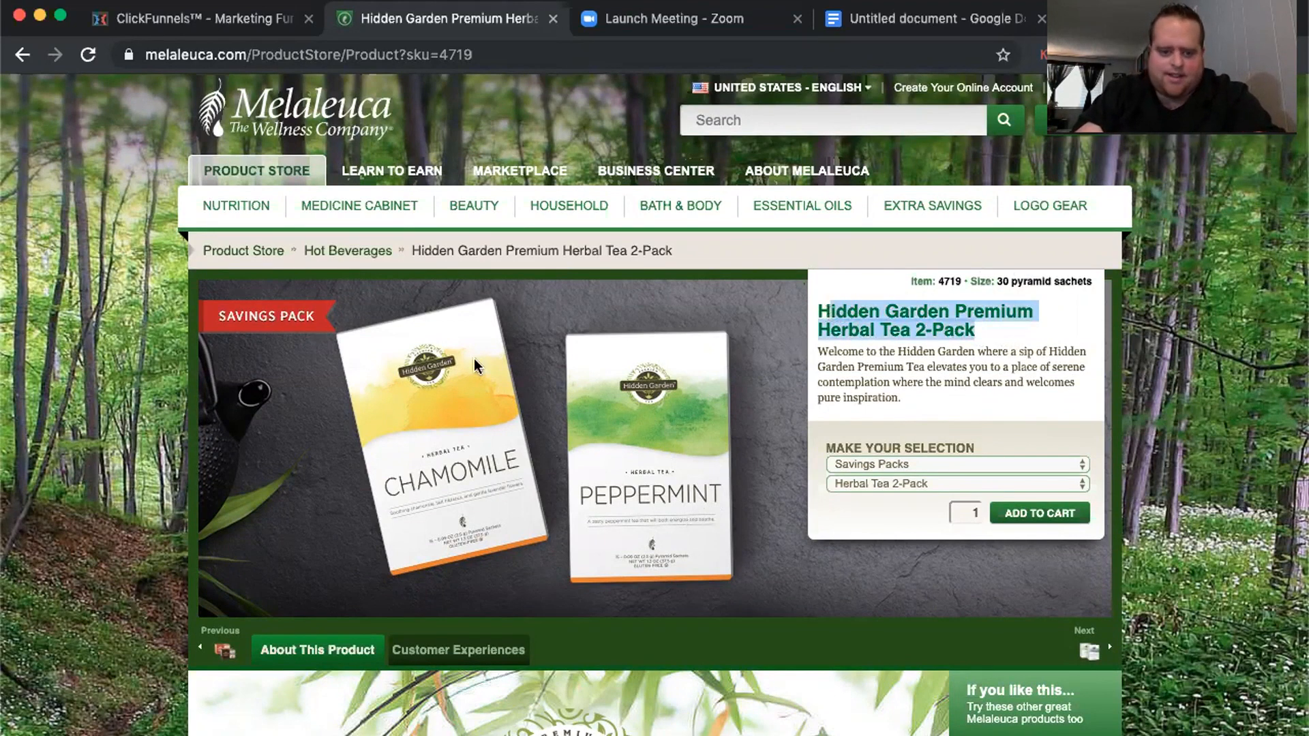
pyautogui.click(83, 377)
pyautogui.scroll(-1, 189, 381)
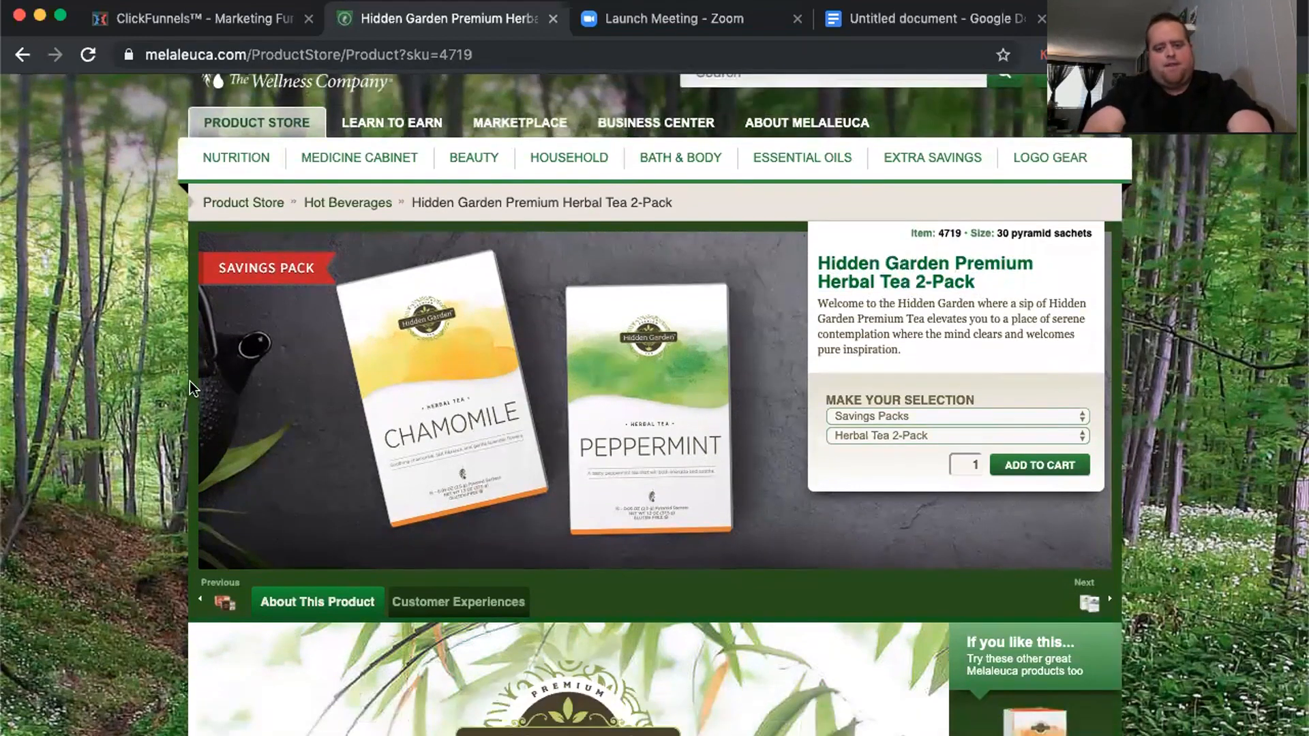
pyautogui.scroll(1, 189, 381)
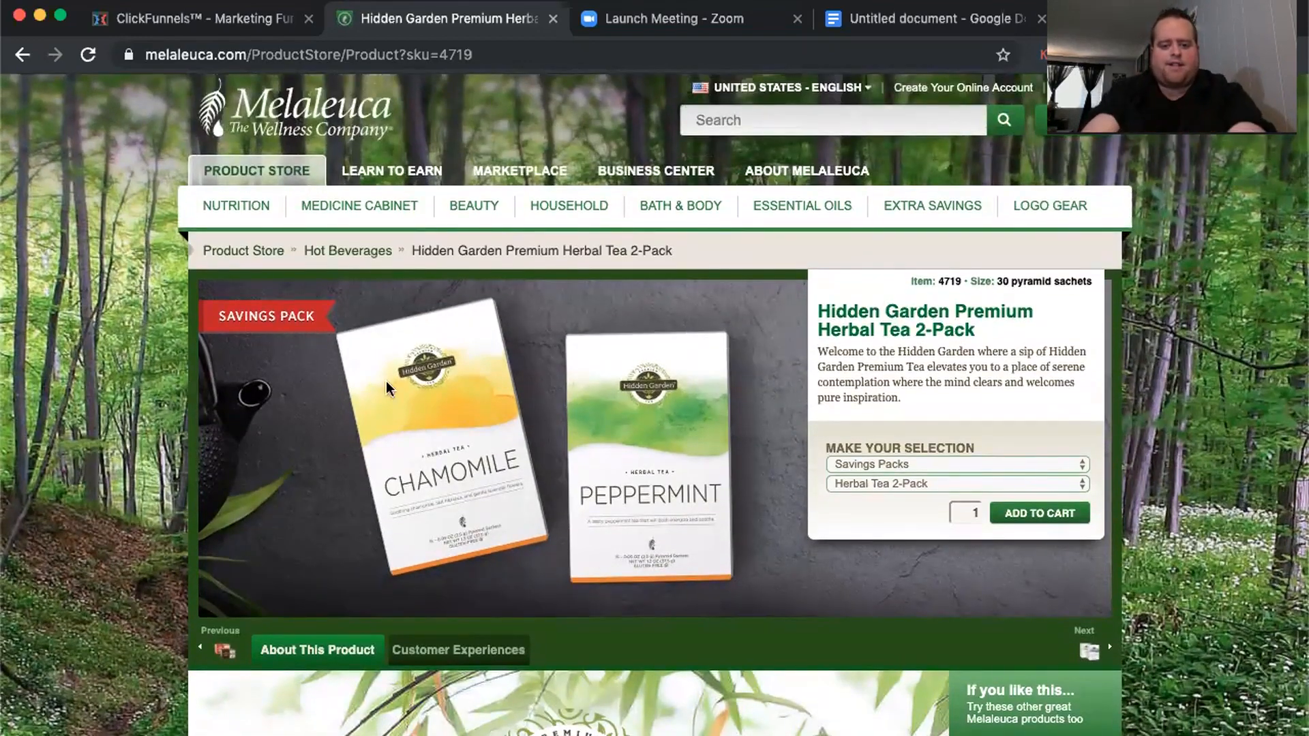
pyautogui.scroll(-8, 407, 399)
pyautogui.scroll(-15, 408, 399)
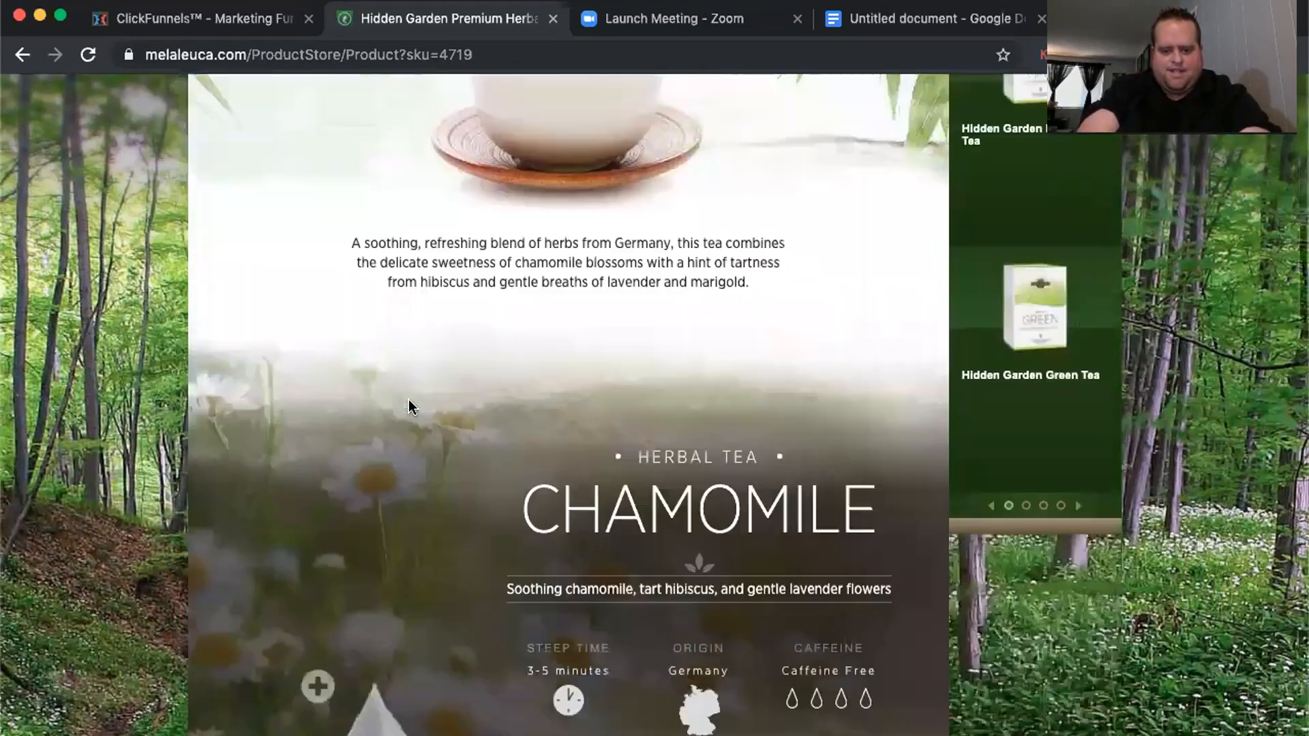
pyautogui.scroll(8, 407, 400)
pyautogui.scroll(9, 408, 400)
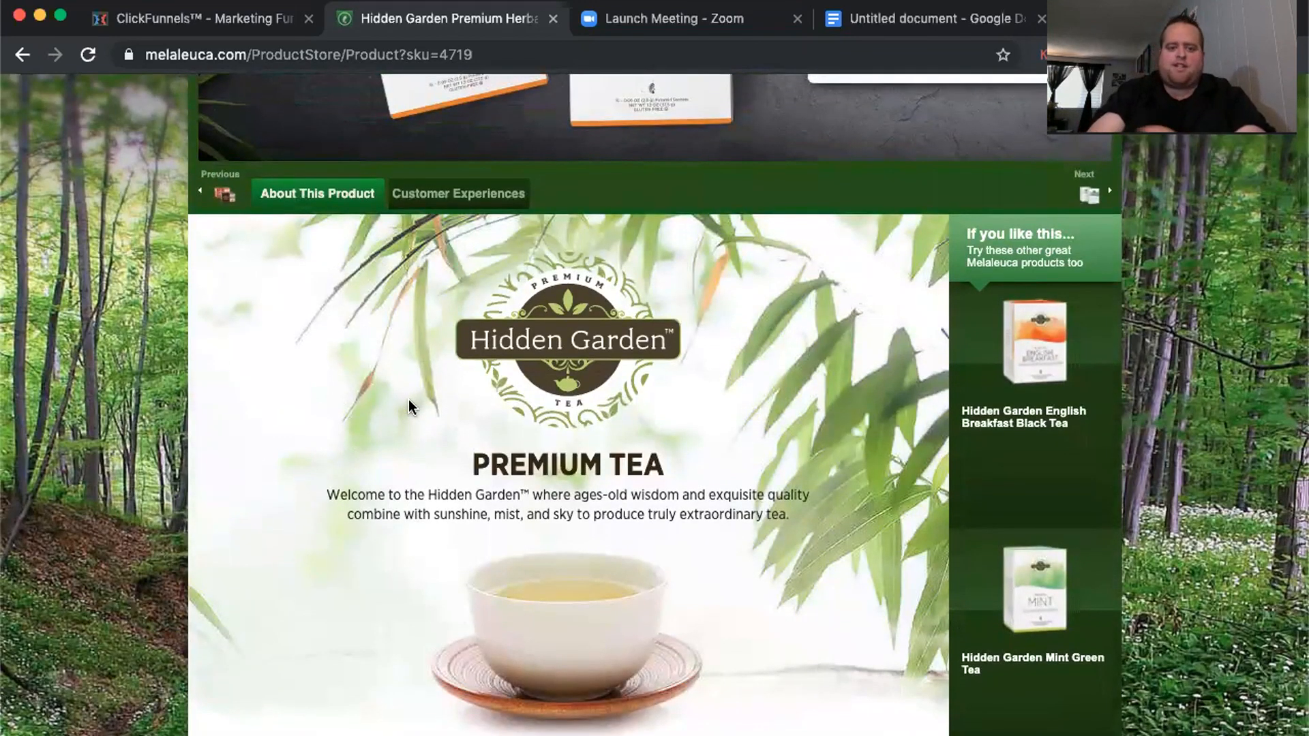
pyautogui.scroll(5, 409, 407)
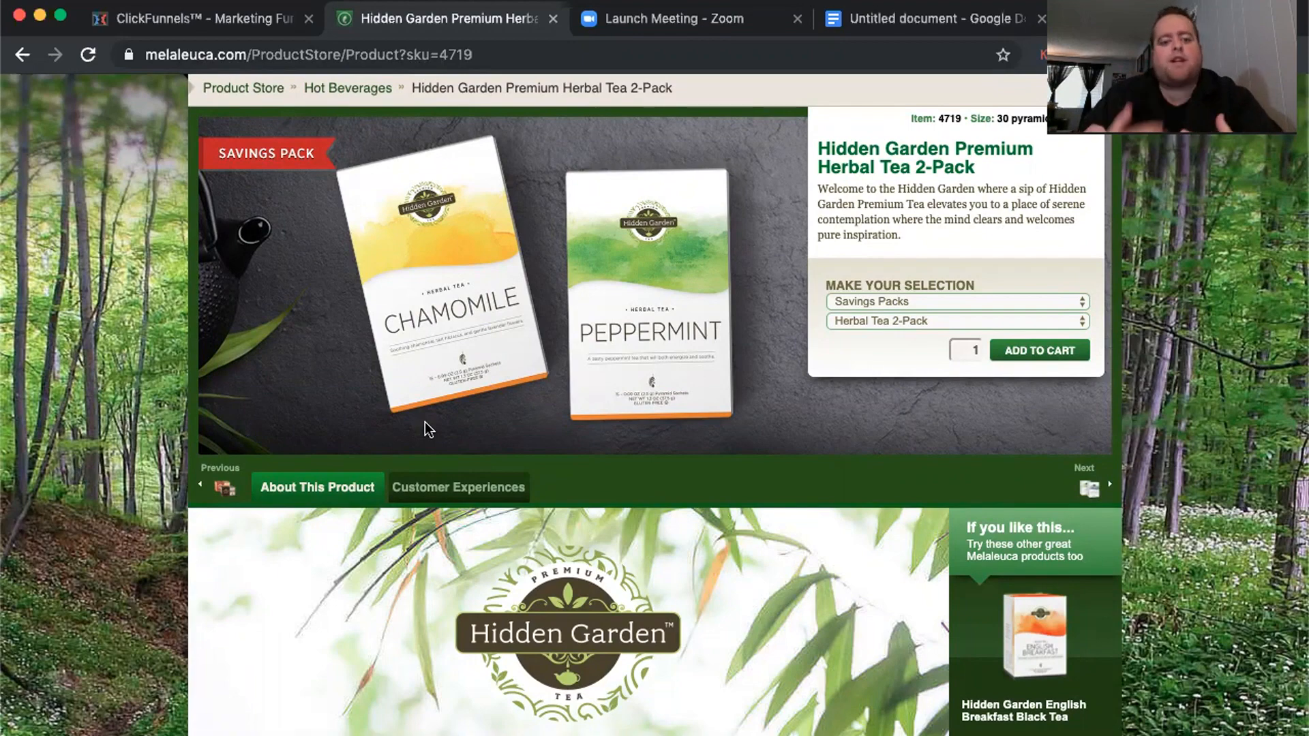
pyautogui.scroll(3, 481, 311)
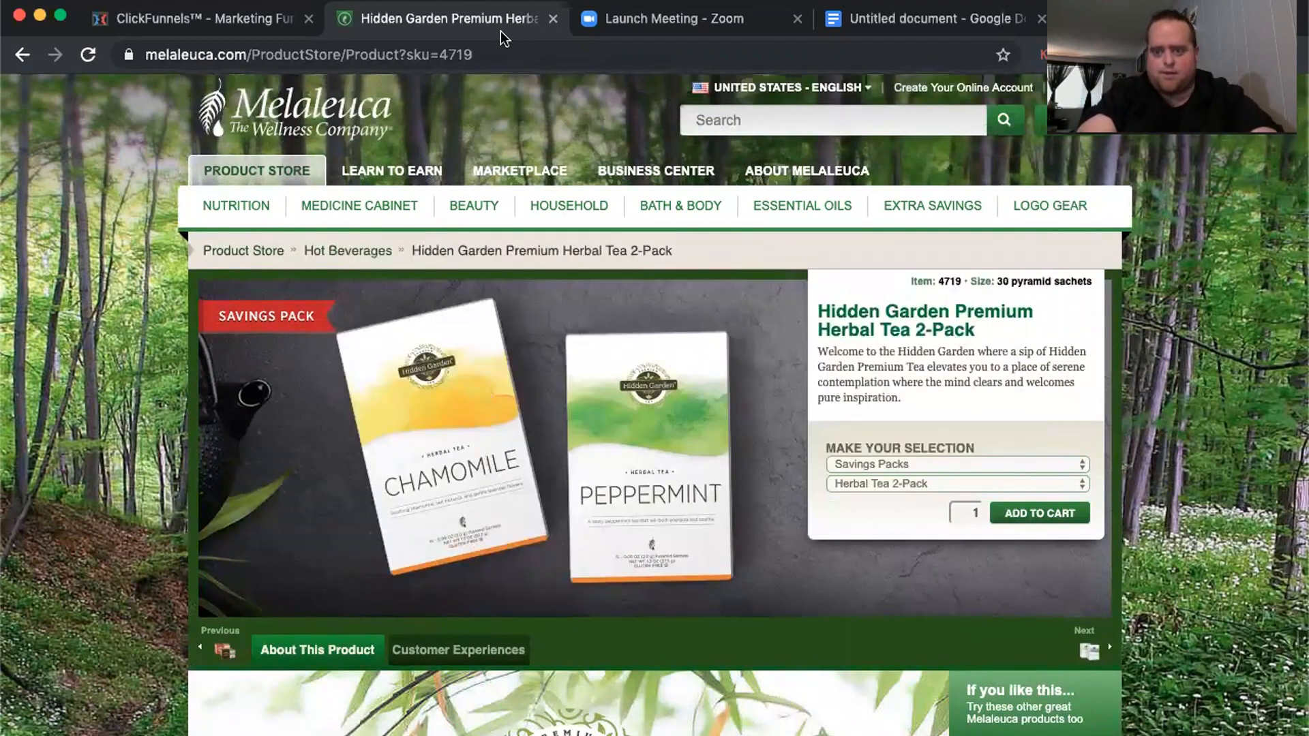
# Switch to ClickFunnels and start a new funnel in the Classic Funnel Builder with Collect Emails as its goal
pyautogui.click(272, 20)
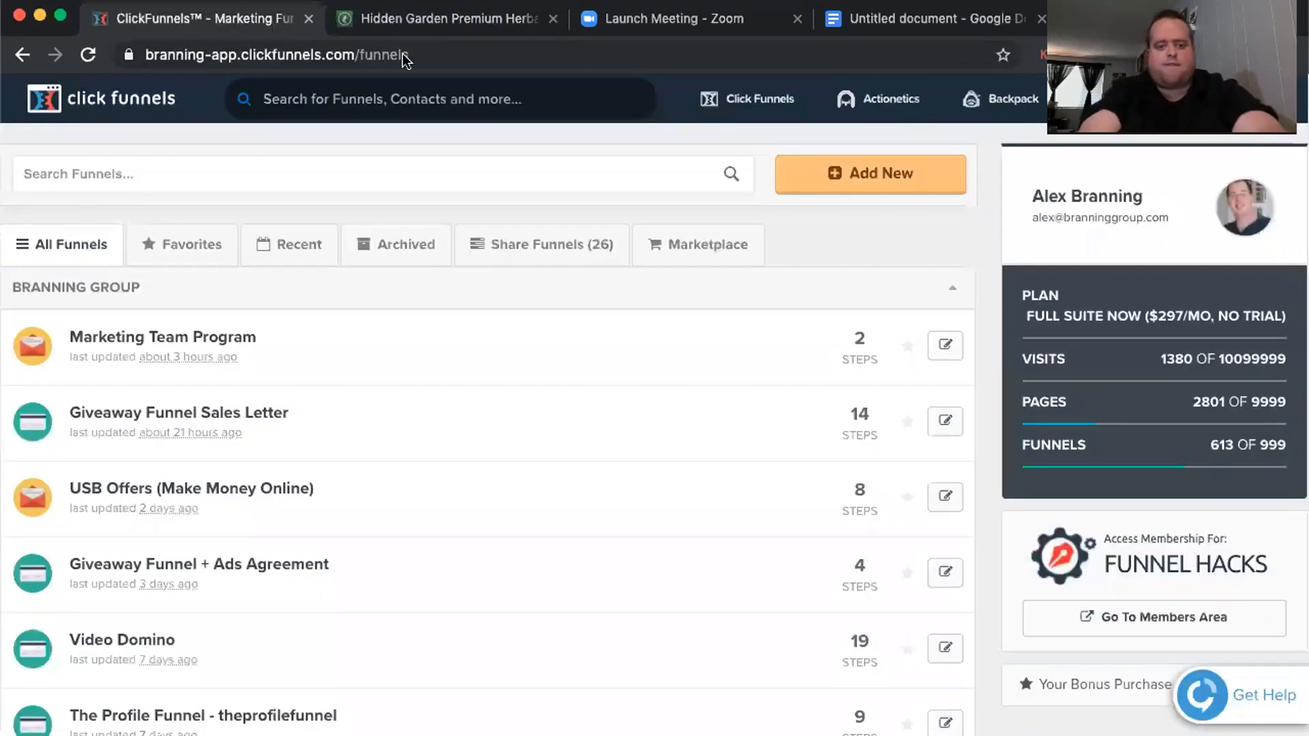
pyautogui.click(811, 183)
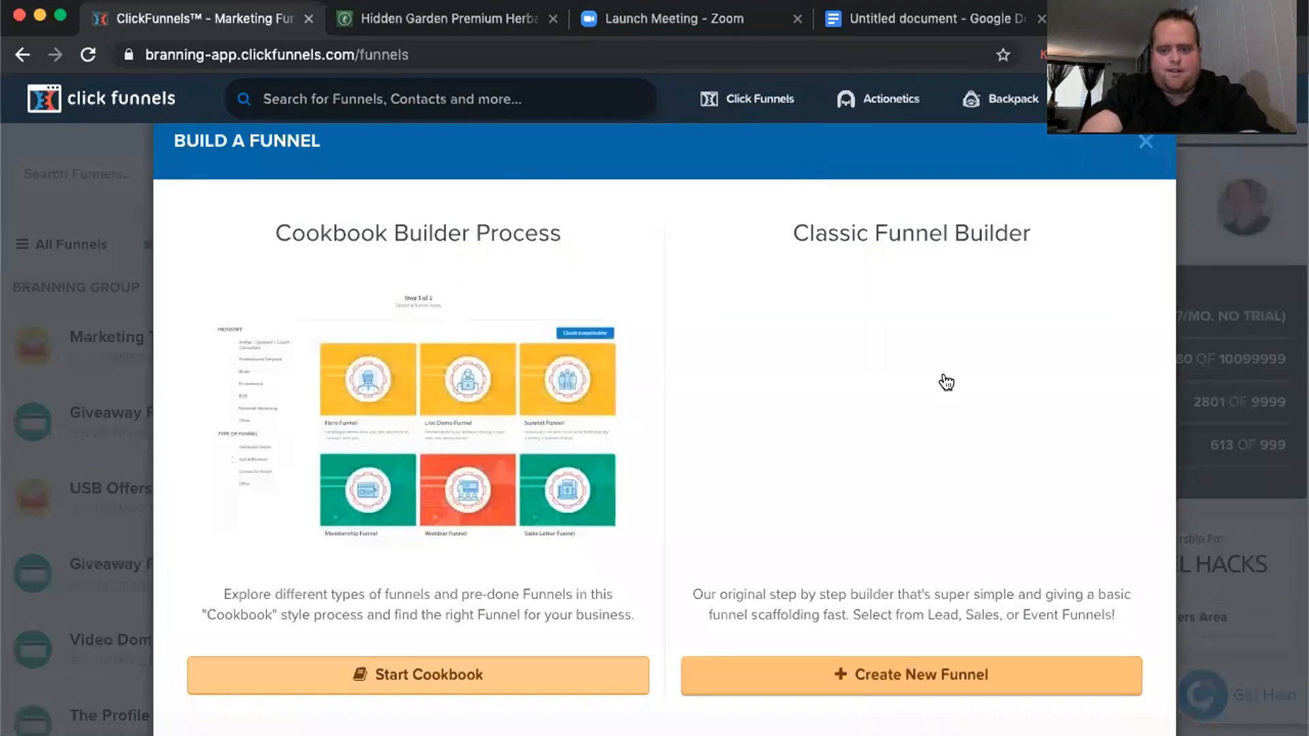
pyautogui.scroll(-3, 946, 381)
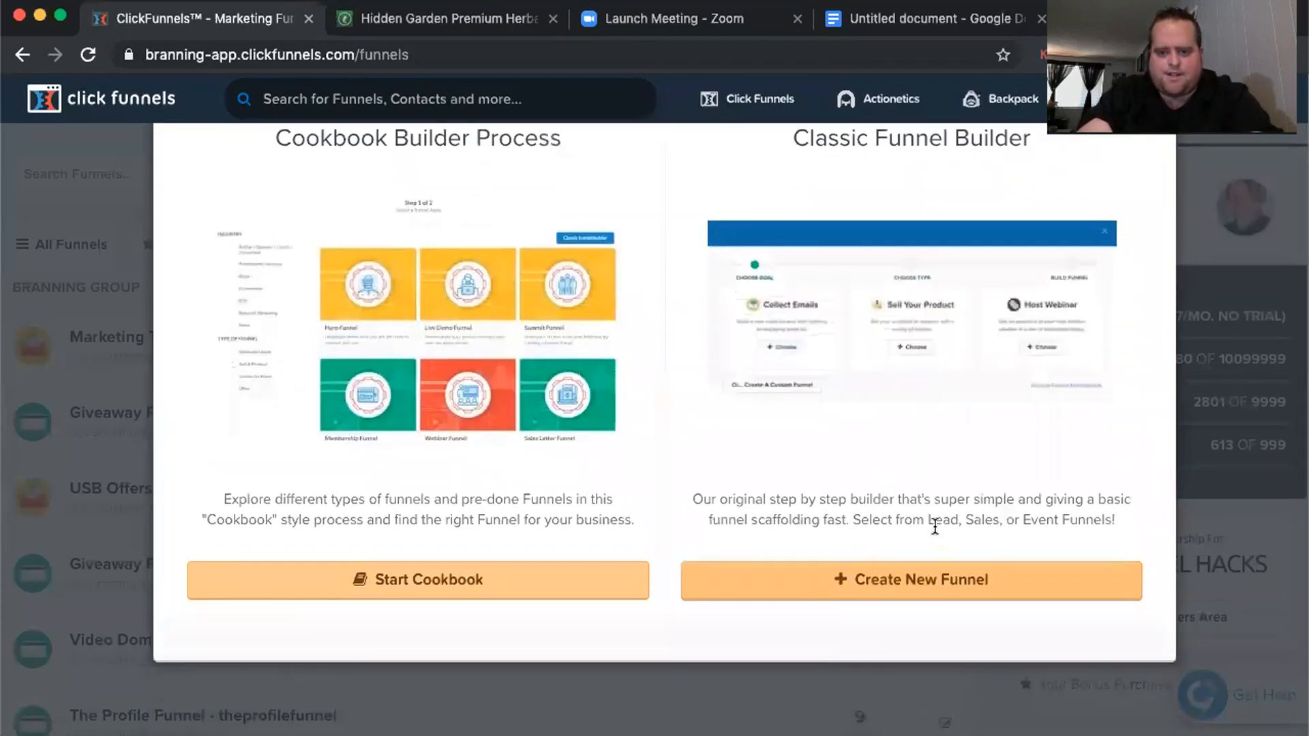
pyautogui.scroll(2, 935, 527)
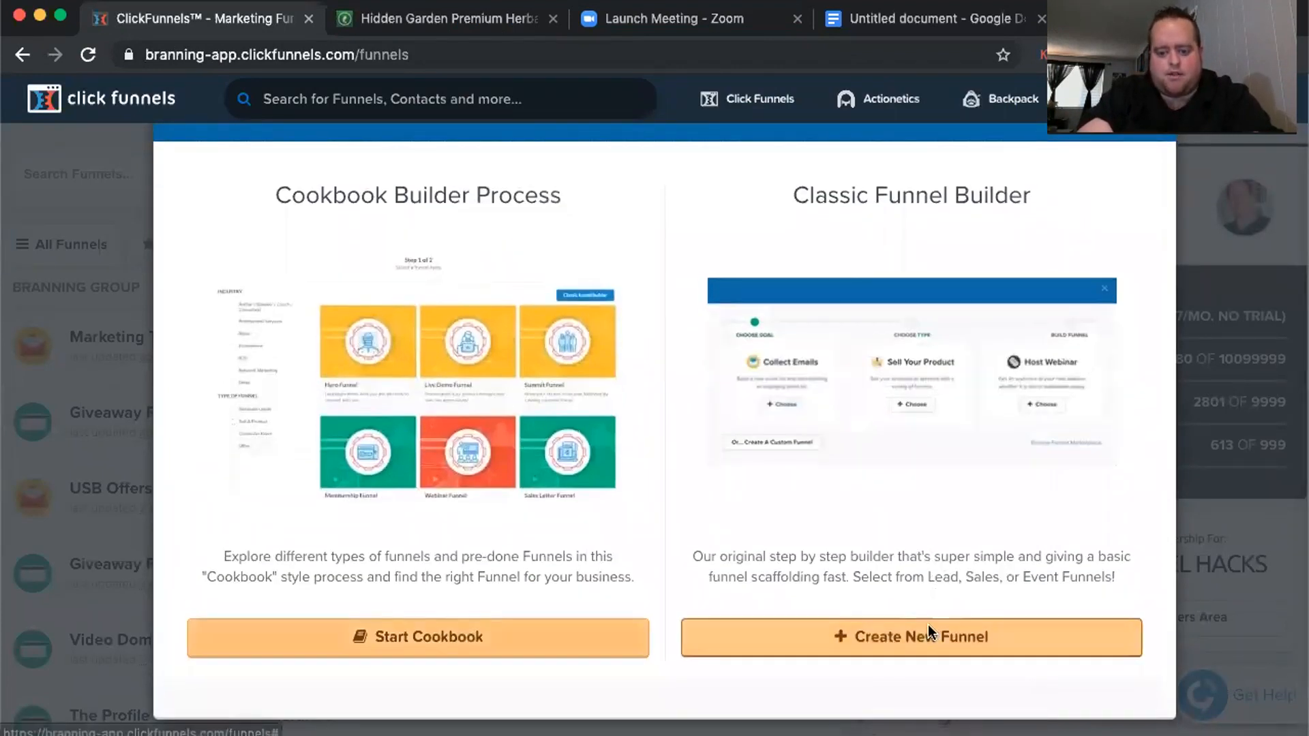
pyautogui.click(927, 625)
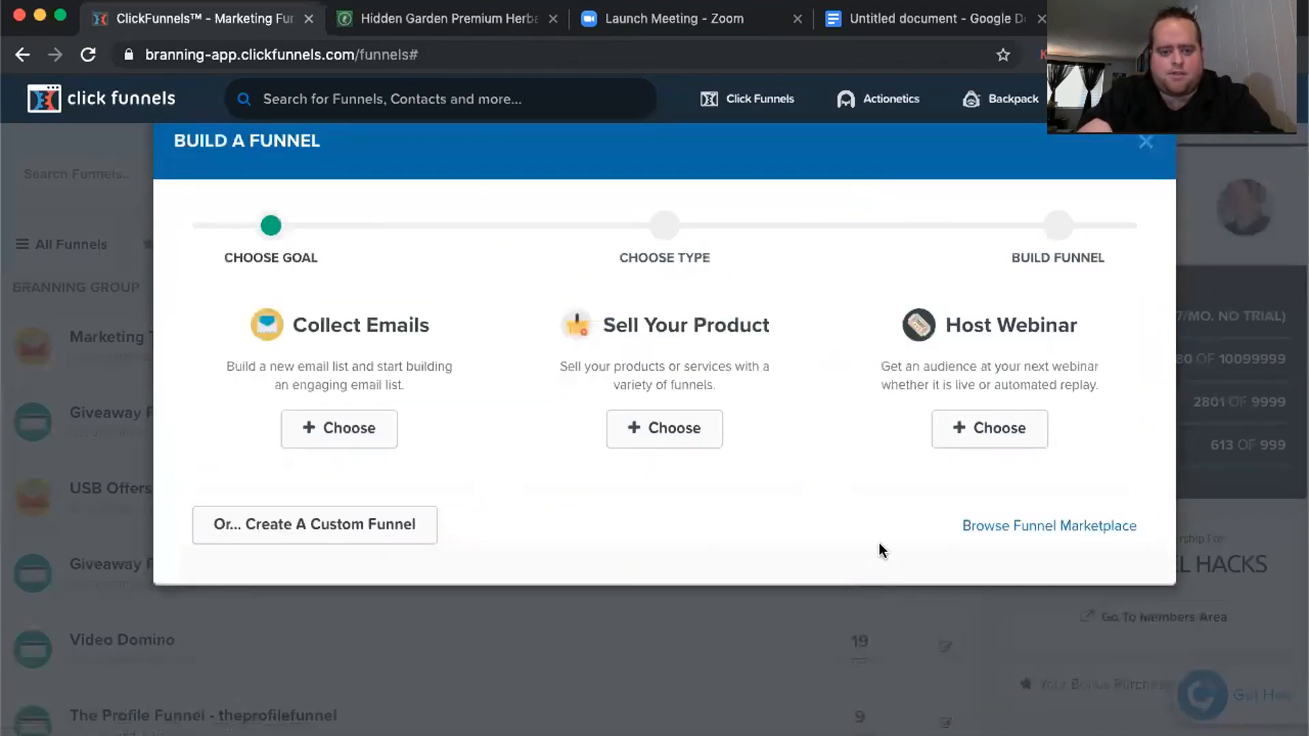
pyautogui.click(375, 429)
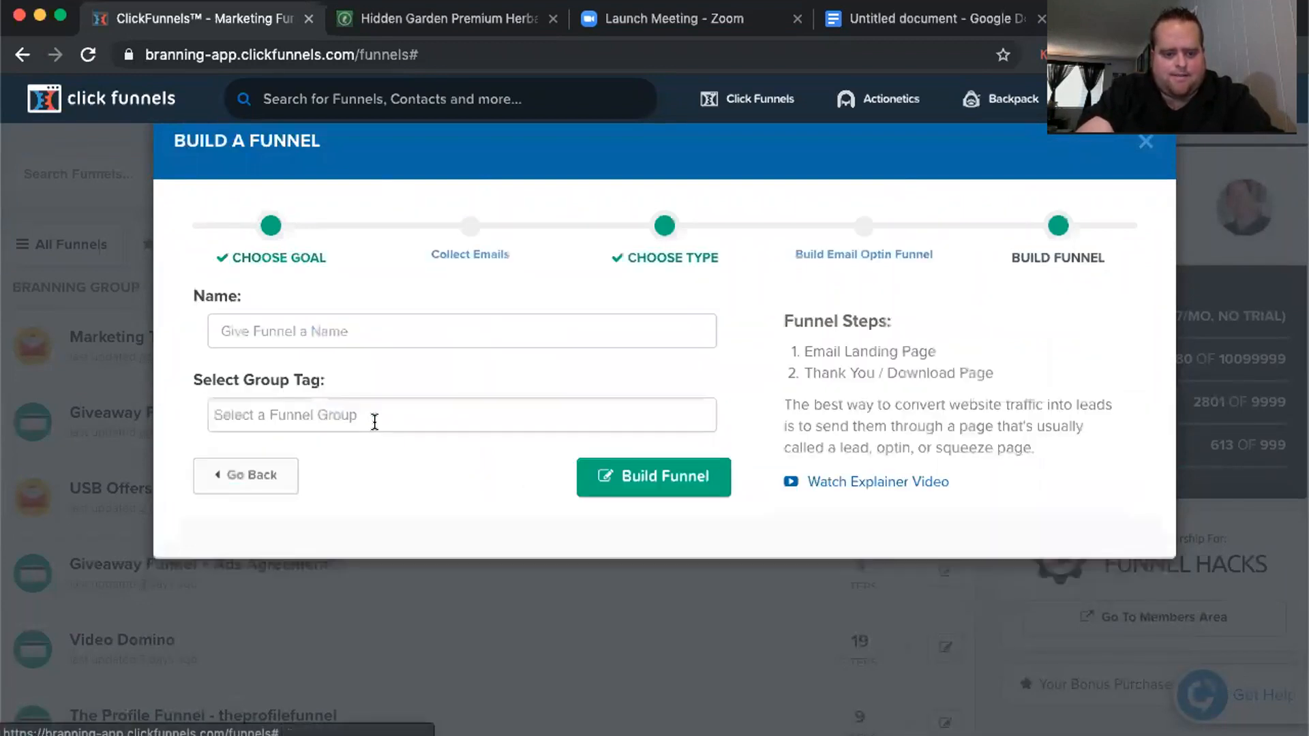
# Name the funnel "Melaleuca Bridge Funnel" and build it without a group tag
pyautogui.click(491, 334)
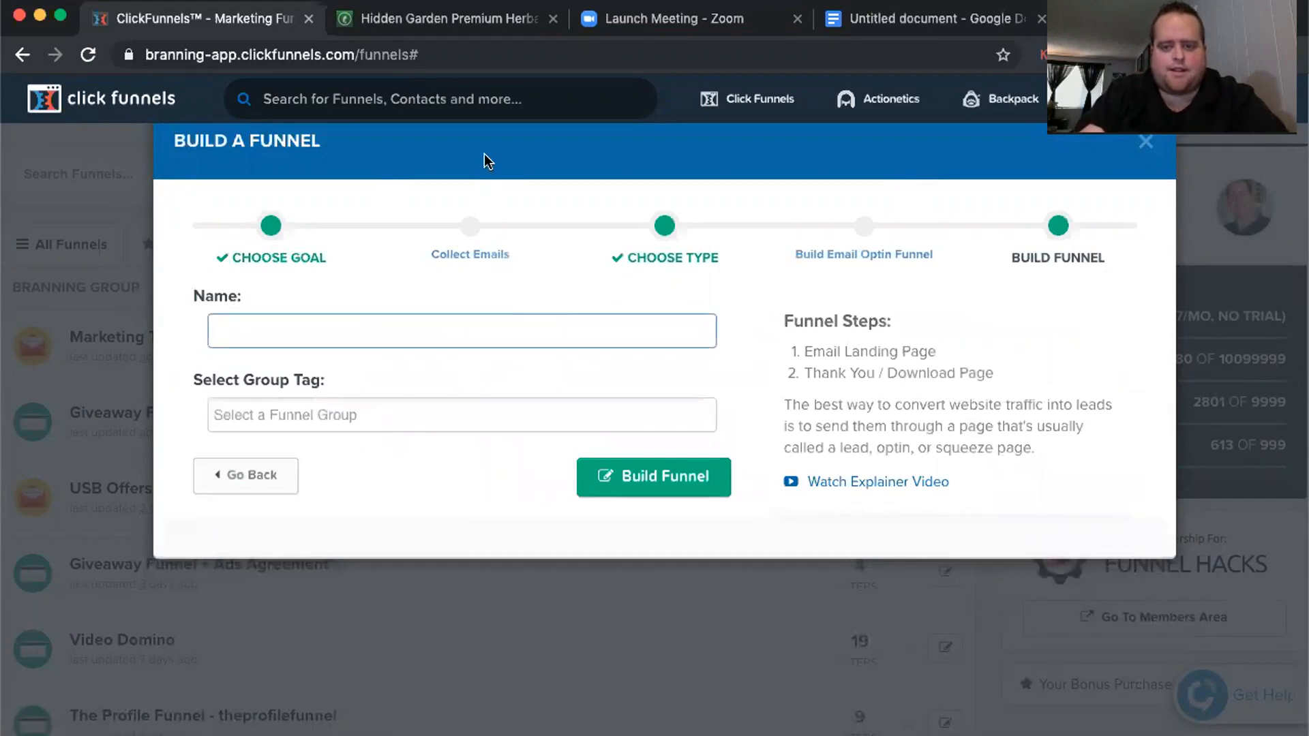
pyautogui.click(491, 21)
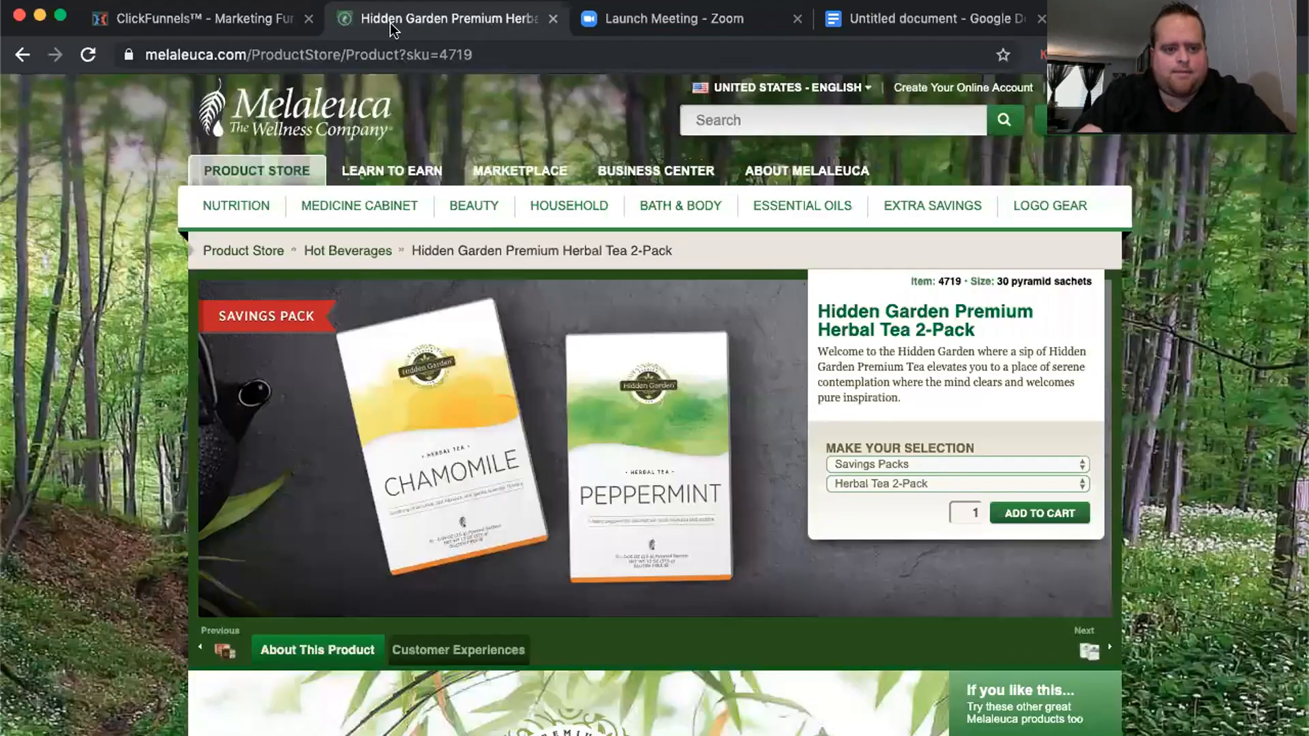
pyautogui.click(268, 25)
pyautogui.write('Me')
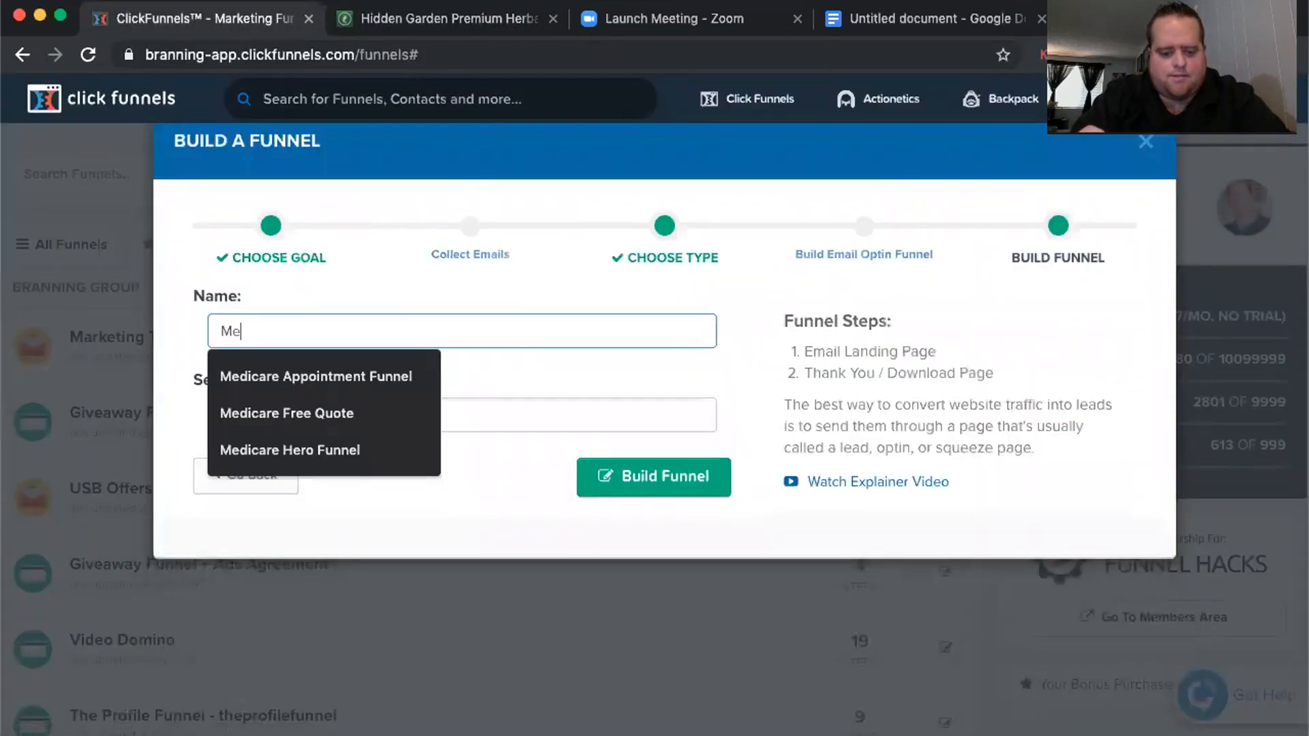
pyautogui.write('la')
pyautogui.click(434, 24)
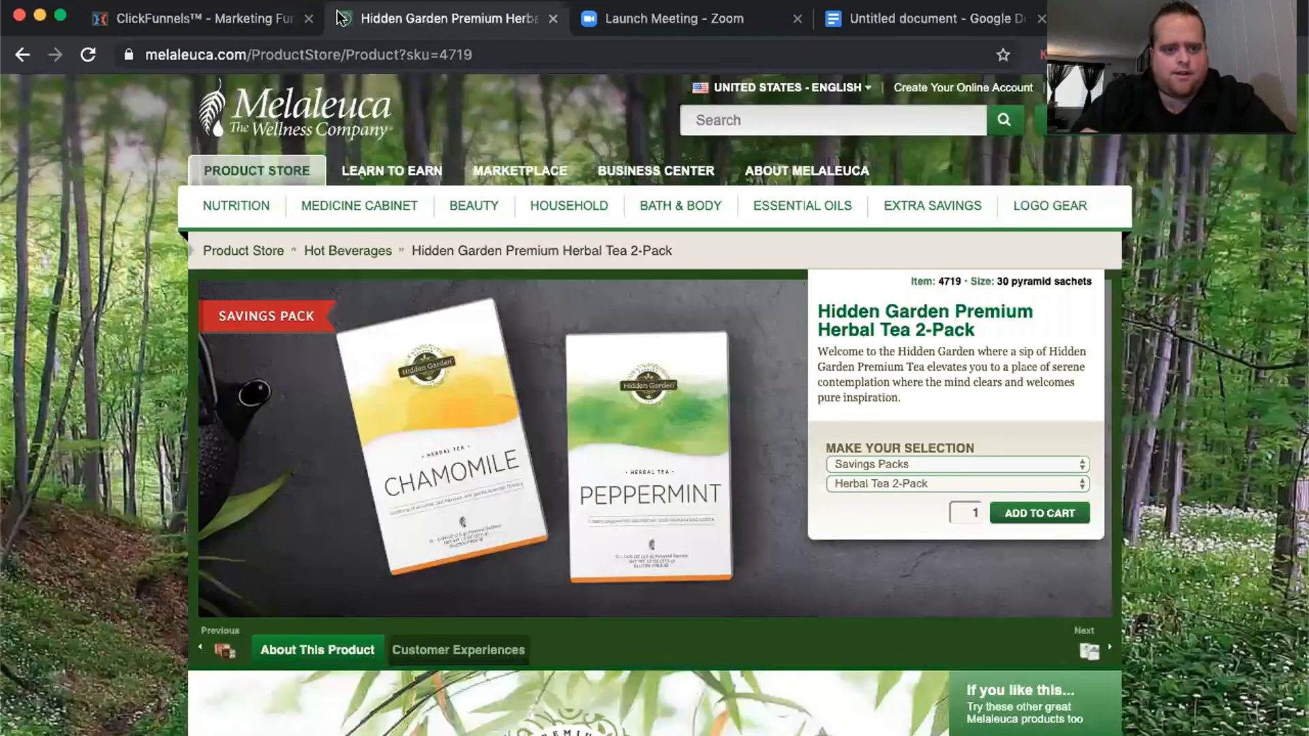
pyautogui.click(246, 19)
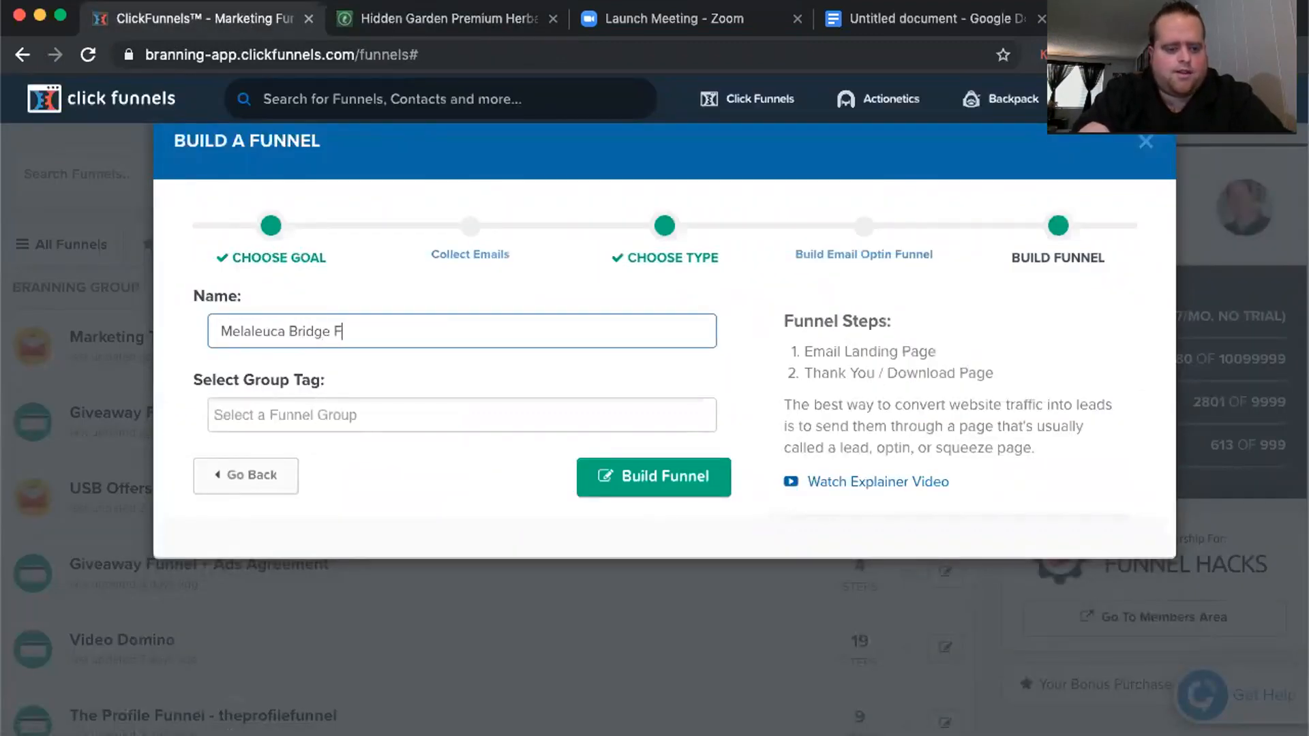
pyautogui.write('leuca Bridge Funn')
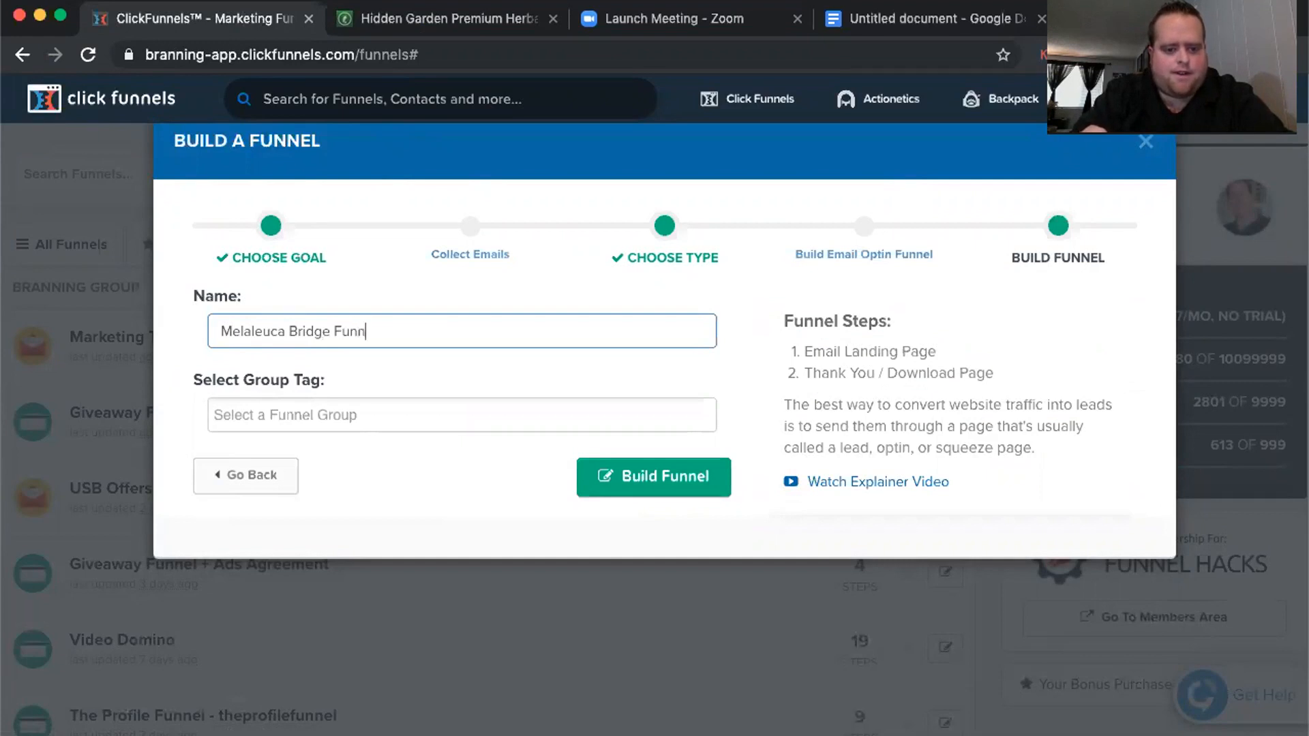
pyautogui.write('el')
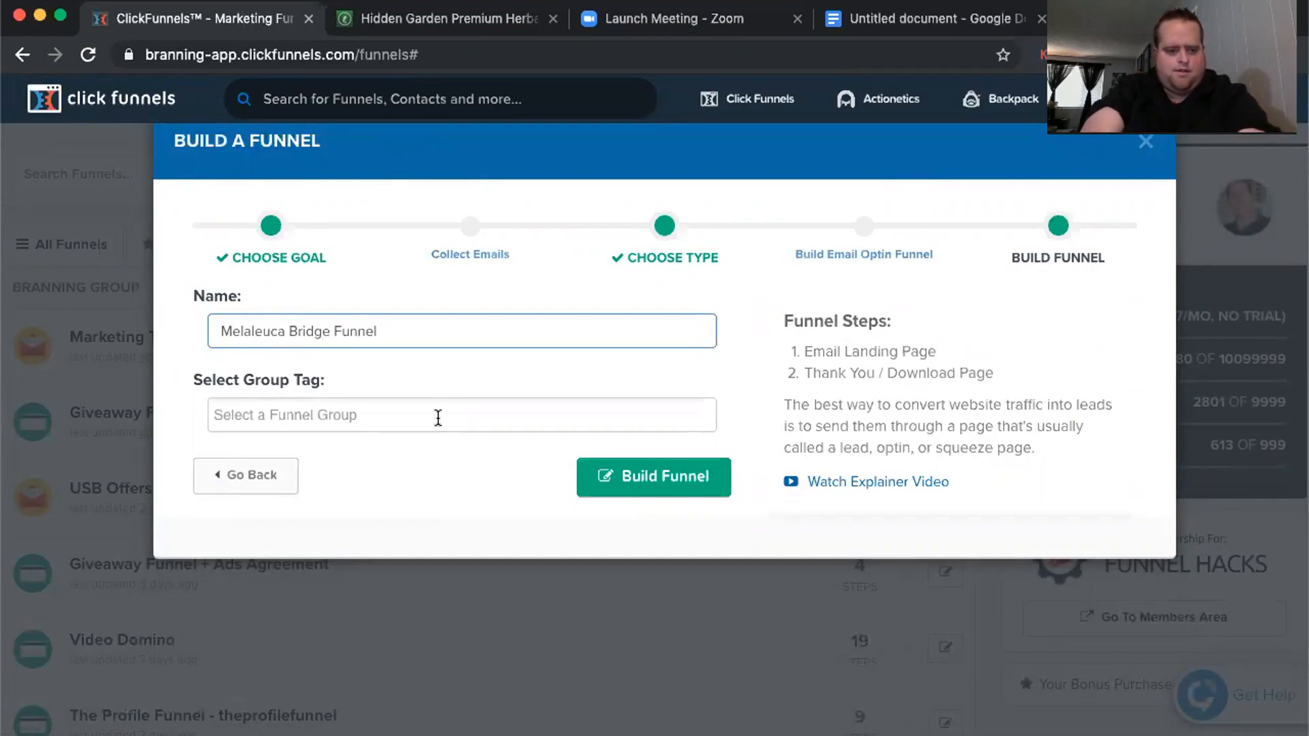
pyautogui.click(628, 476)
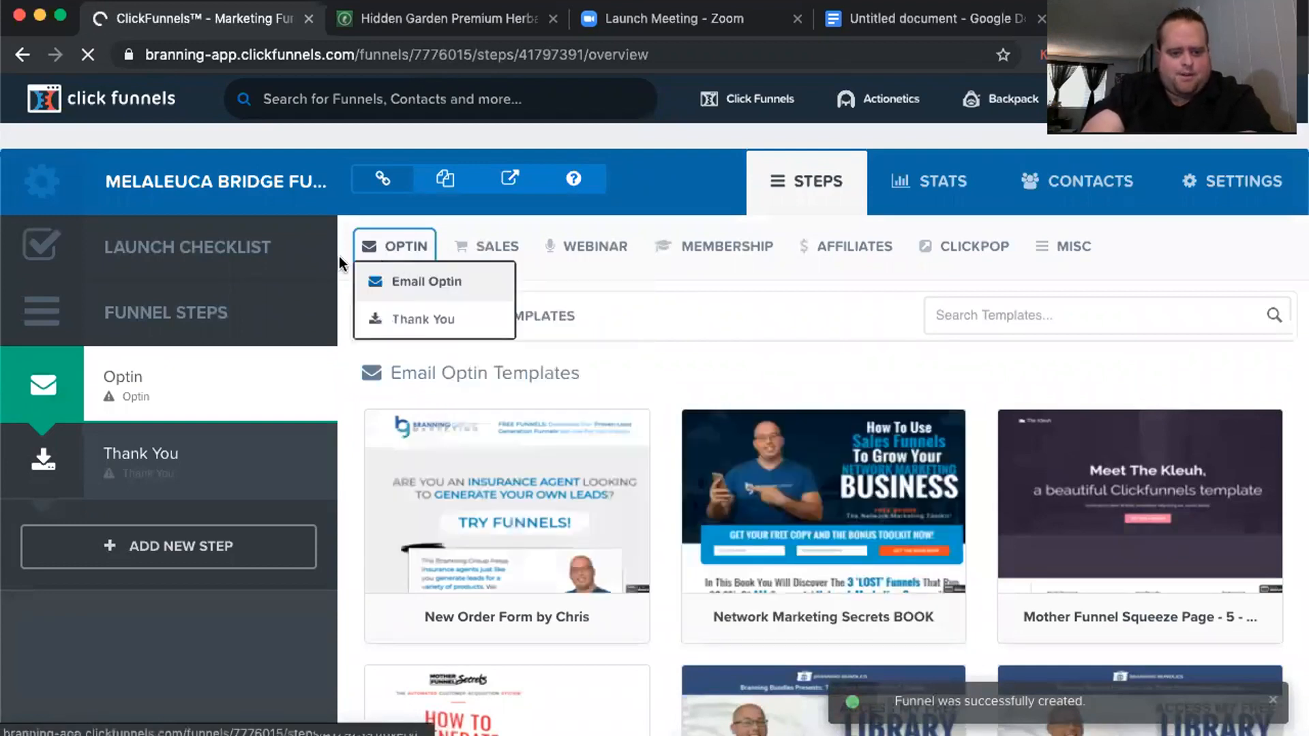
# Apply the Mother Funnel Squeeze Page - 7 email optin template, headlined "The Platform Made For Your Business", to the Optin step
pyautogui.moveTo(402, 249)
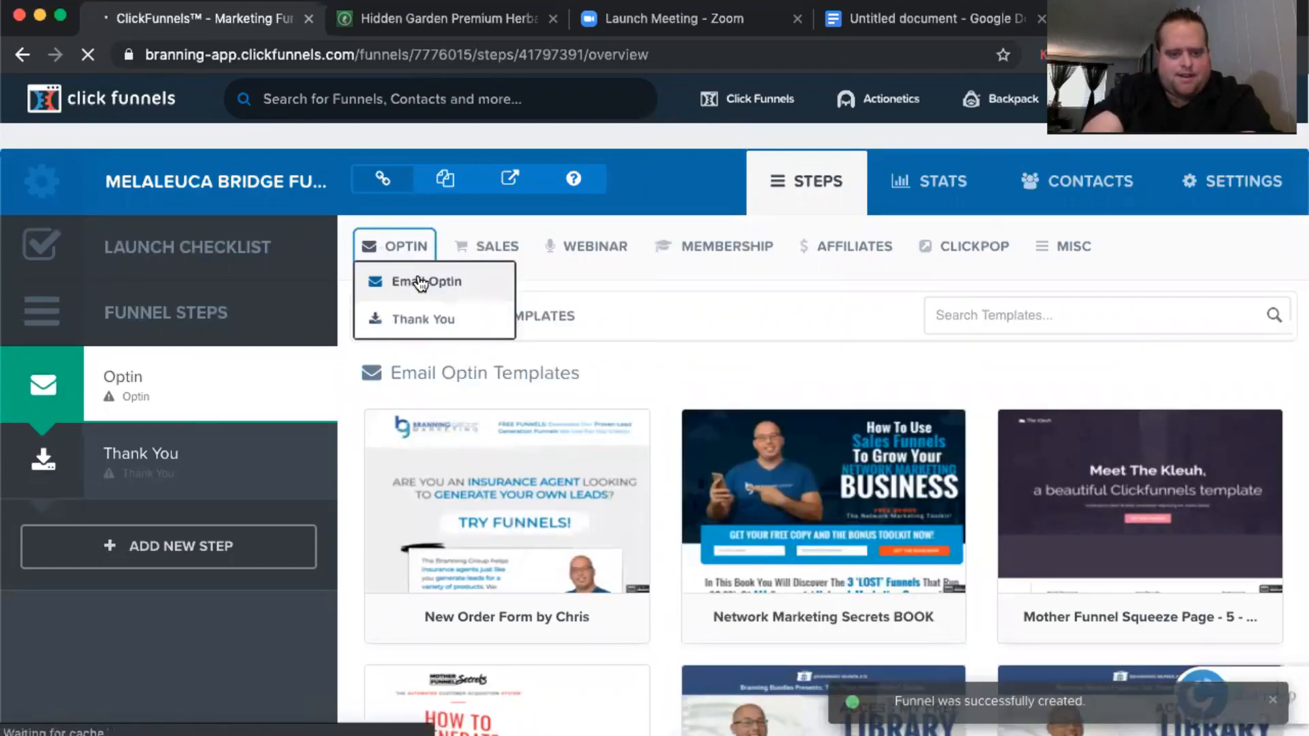
pyautogui.click(418, 284)
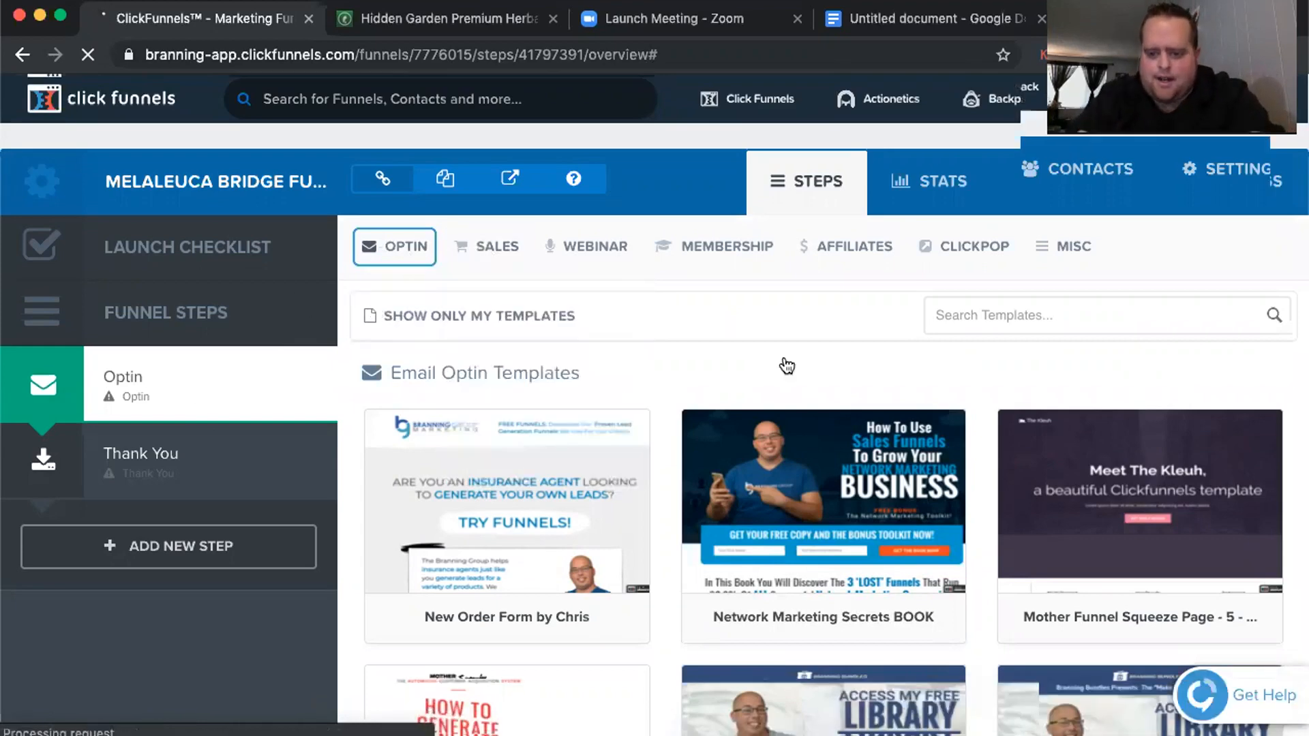
pyautogui.scroll(-3, 784, 366)
pyautogui.scroll(-6, 788, 361)
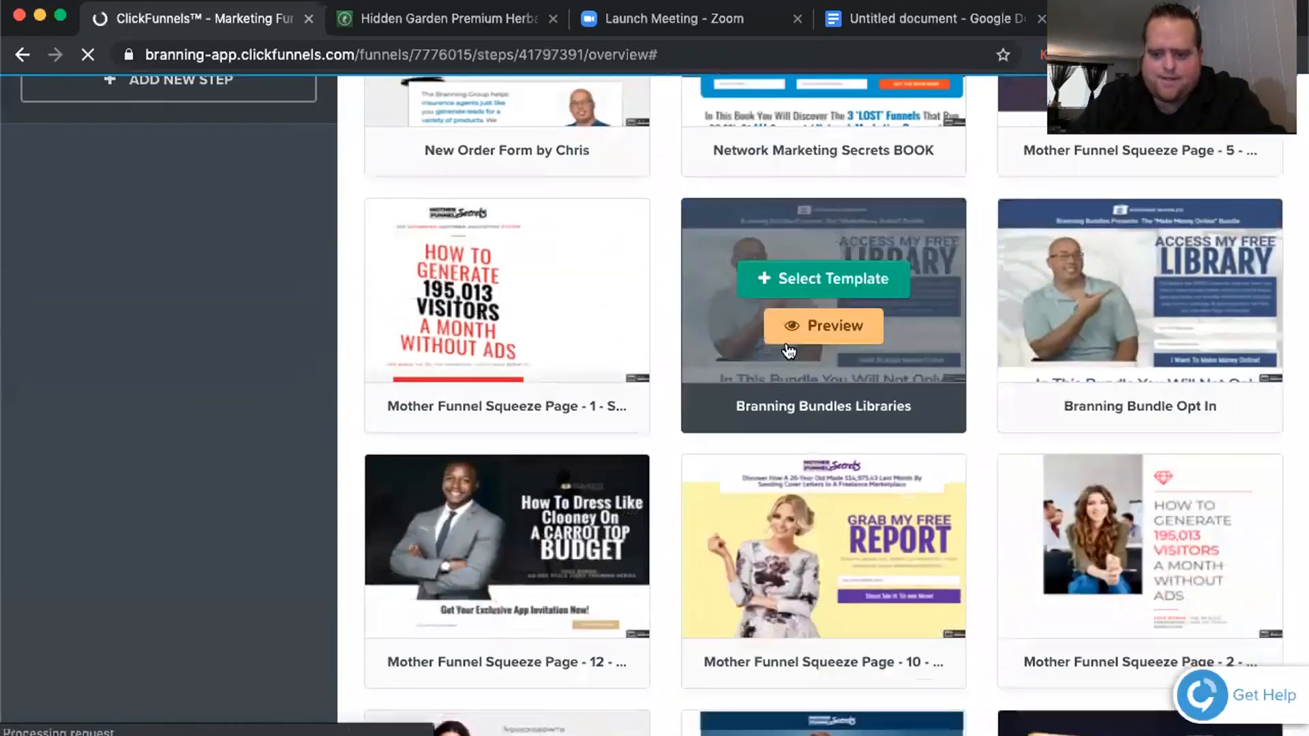
pyautogui.scroll(-8, 788, 351)
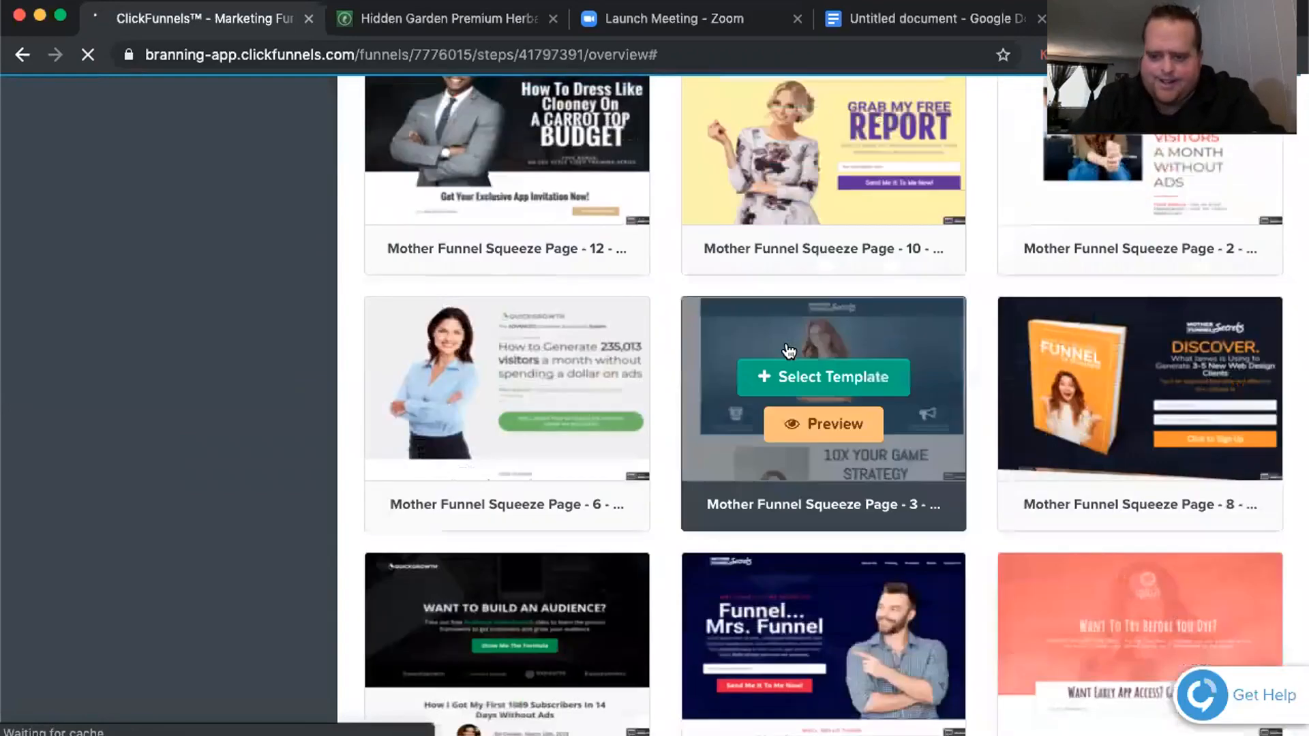
pyautogui.scroll(-9, 788, 351)
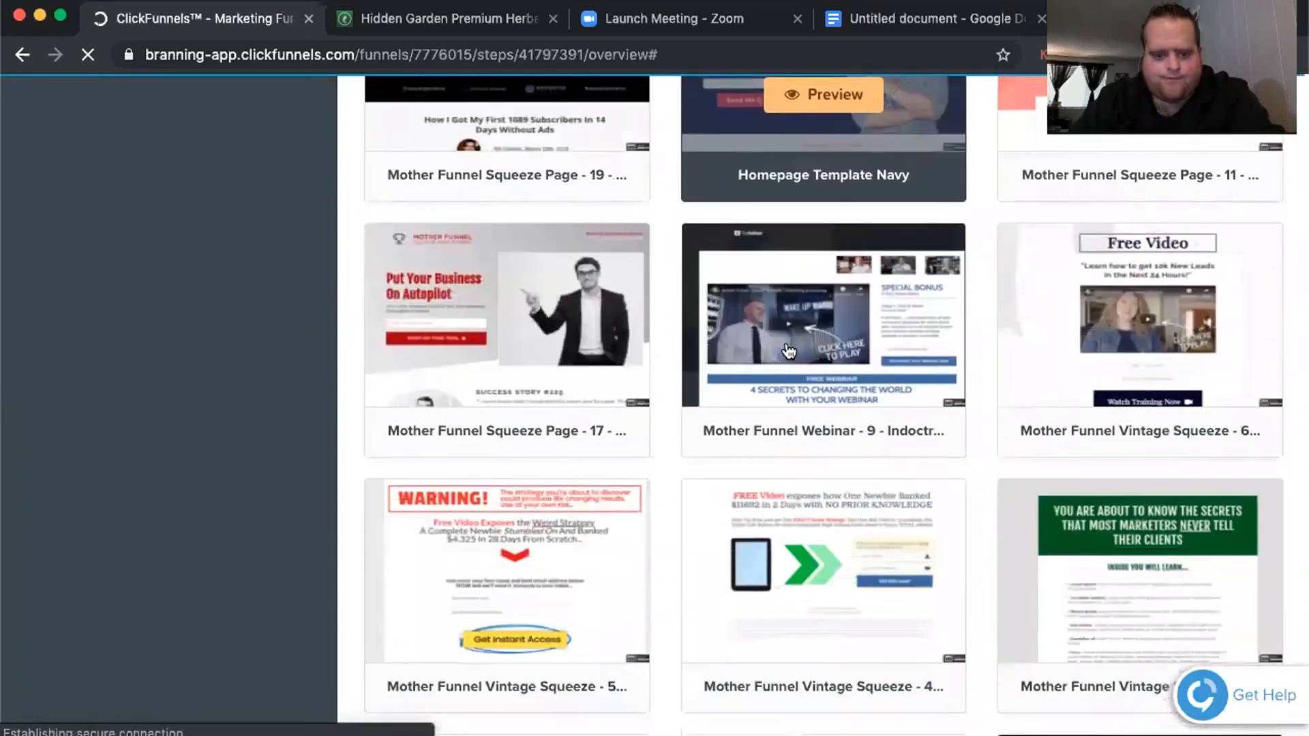
pyautogui.scroll(-5, 789, 351)
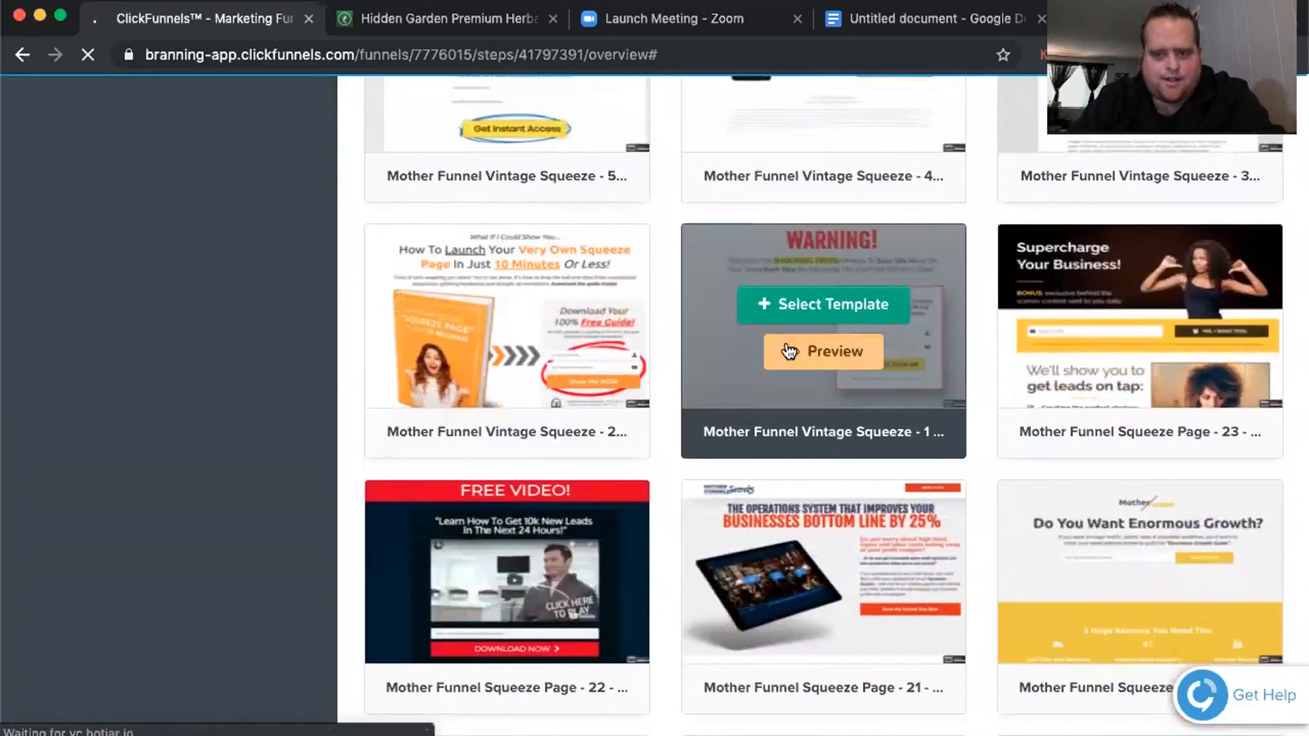
pyautogui.scroll(-3, 789, 351)
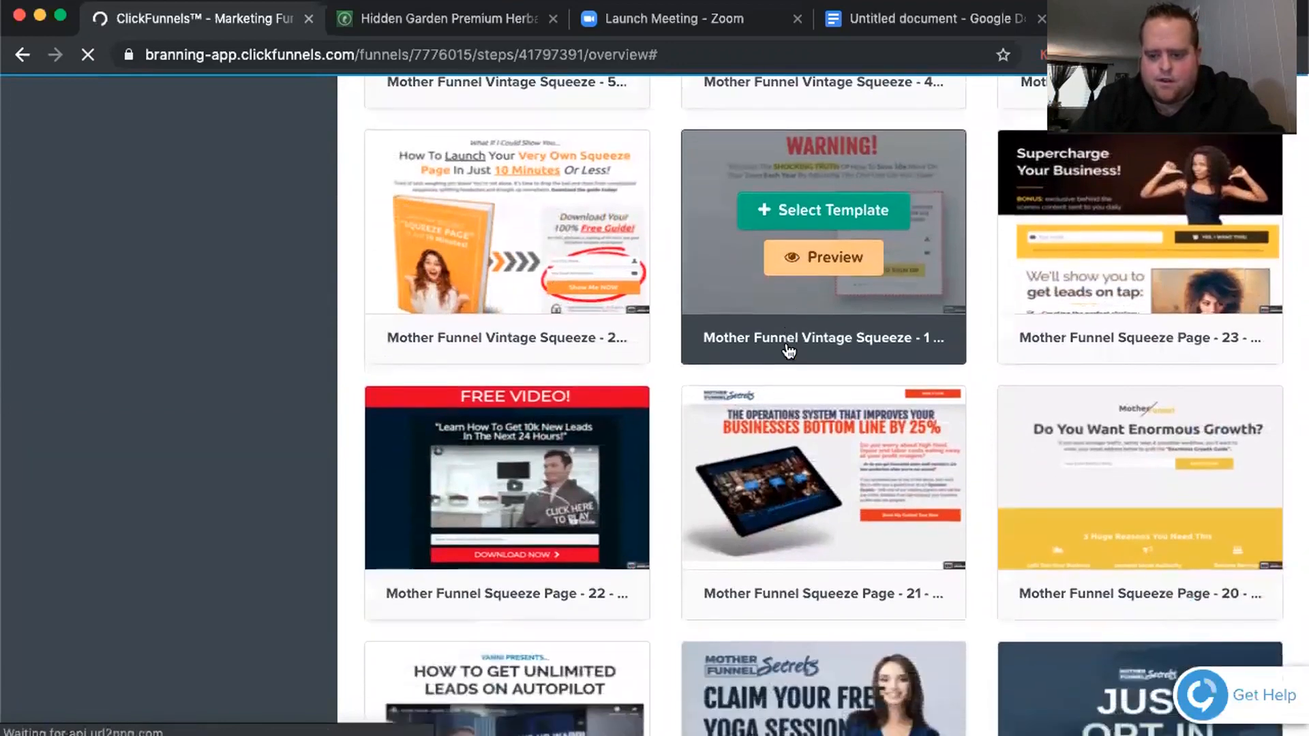
pyautogui.scroll(-5, 789, 351)
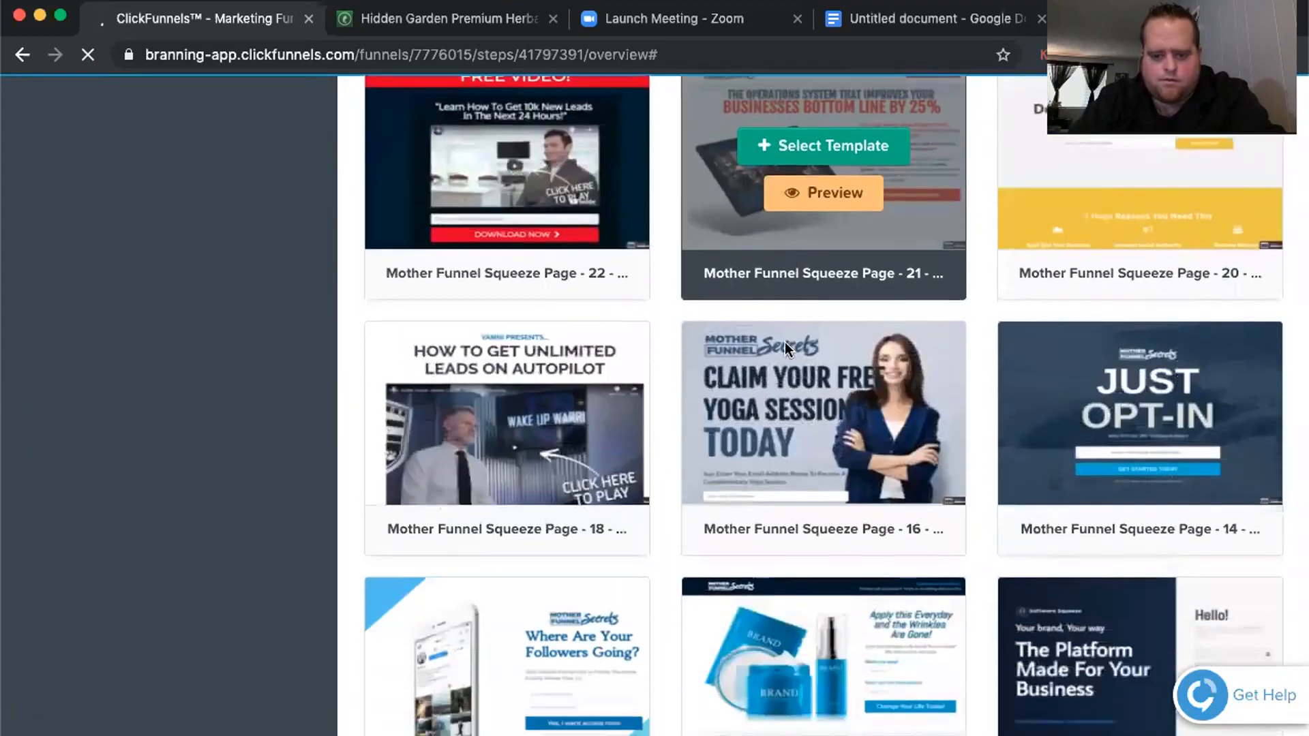
pyautogui.scroll(-4, 785, 341)
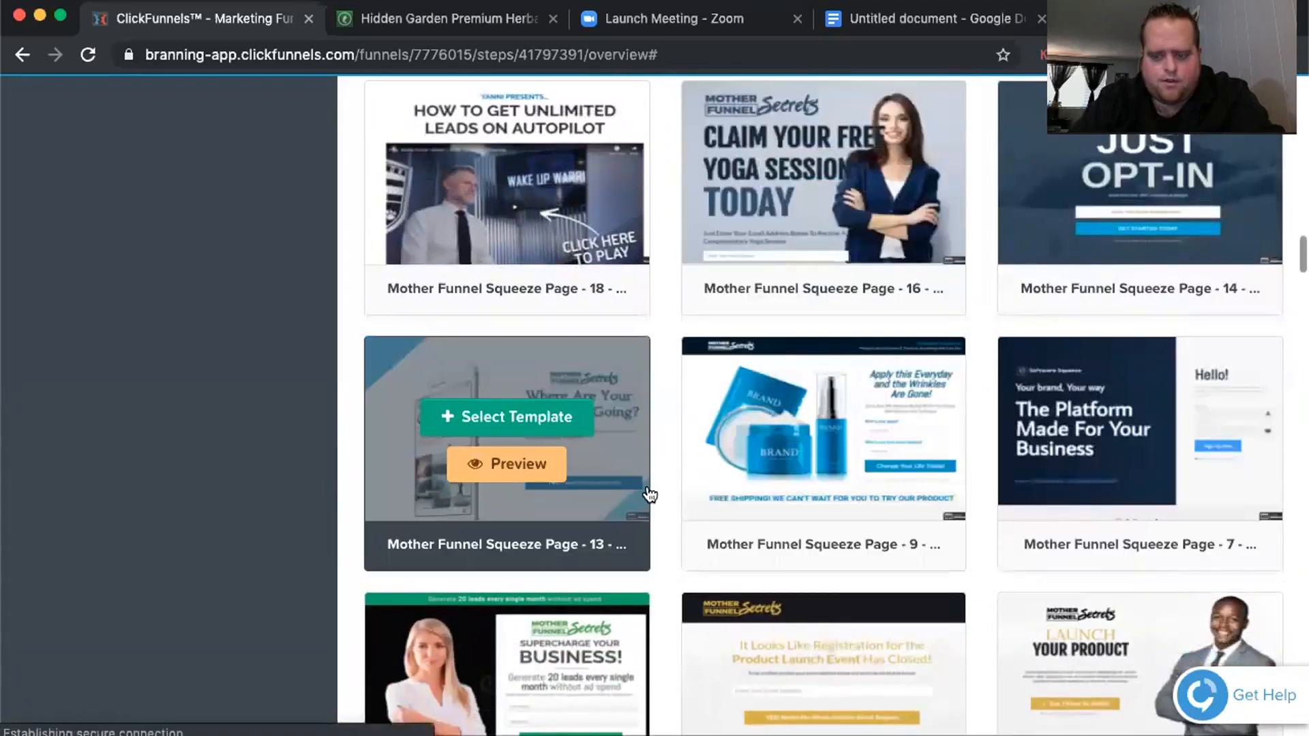
pyautogui.scroll(-1, 649, 492)
pyautogui.scroll(-1, 649, 493)
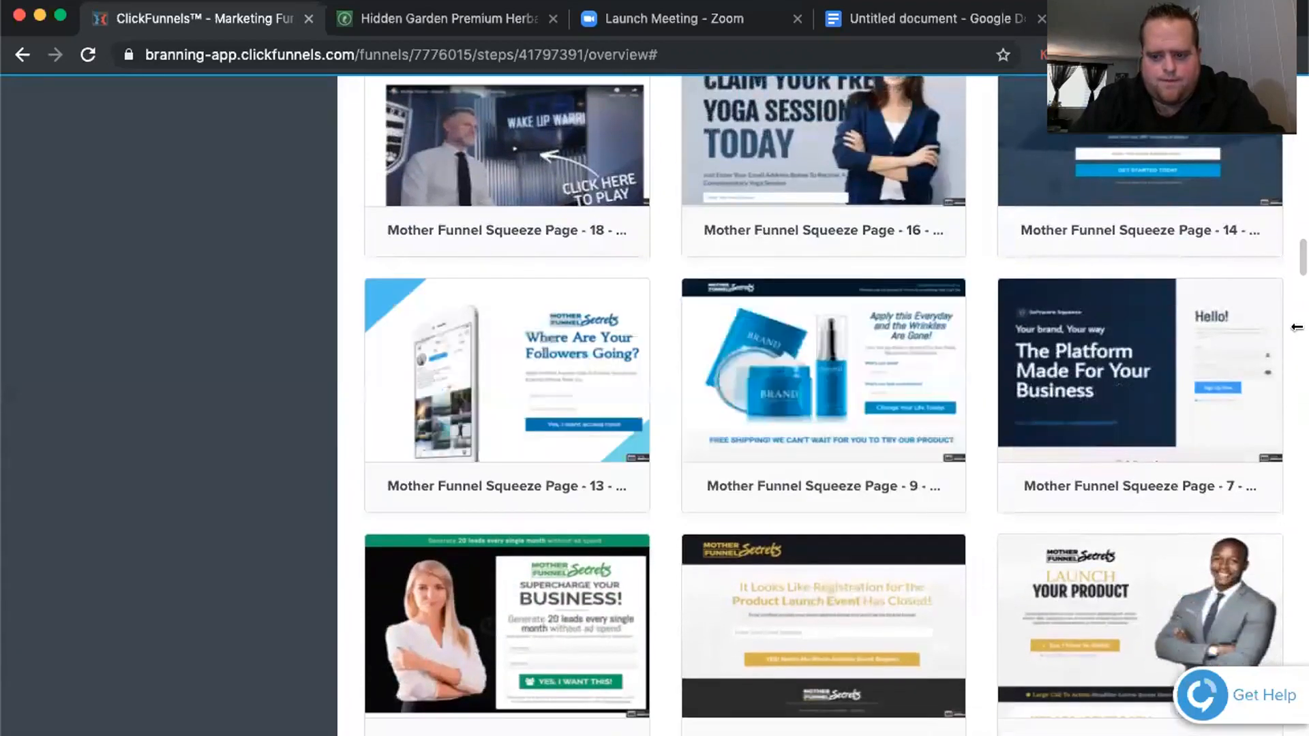
pyautogui.click(1140, 372)
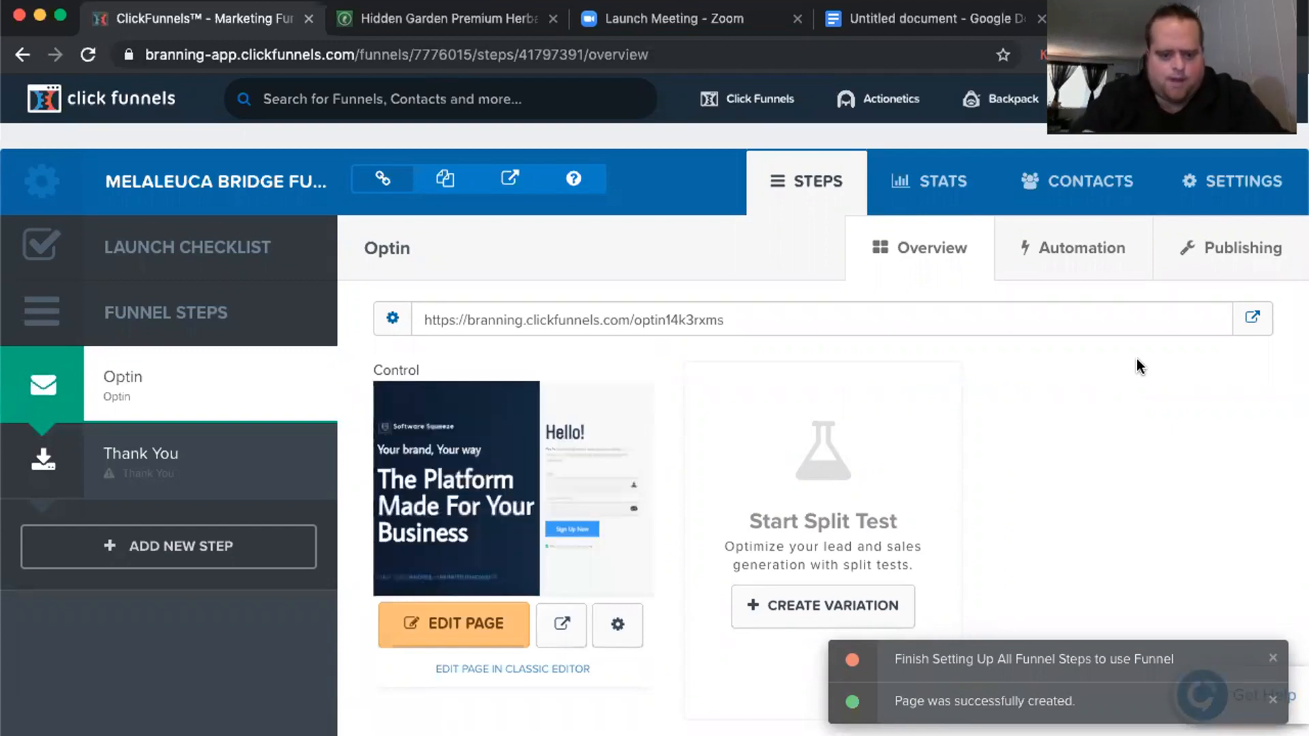
# Switch back to the Melaleuca product page and look over the herbal tea 2-pack's images and description
pyautogui.click(491, 23)
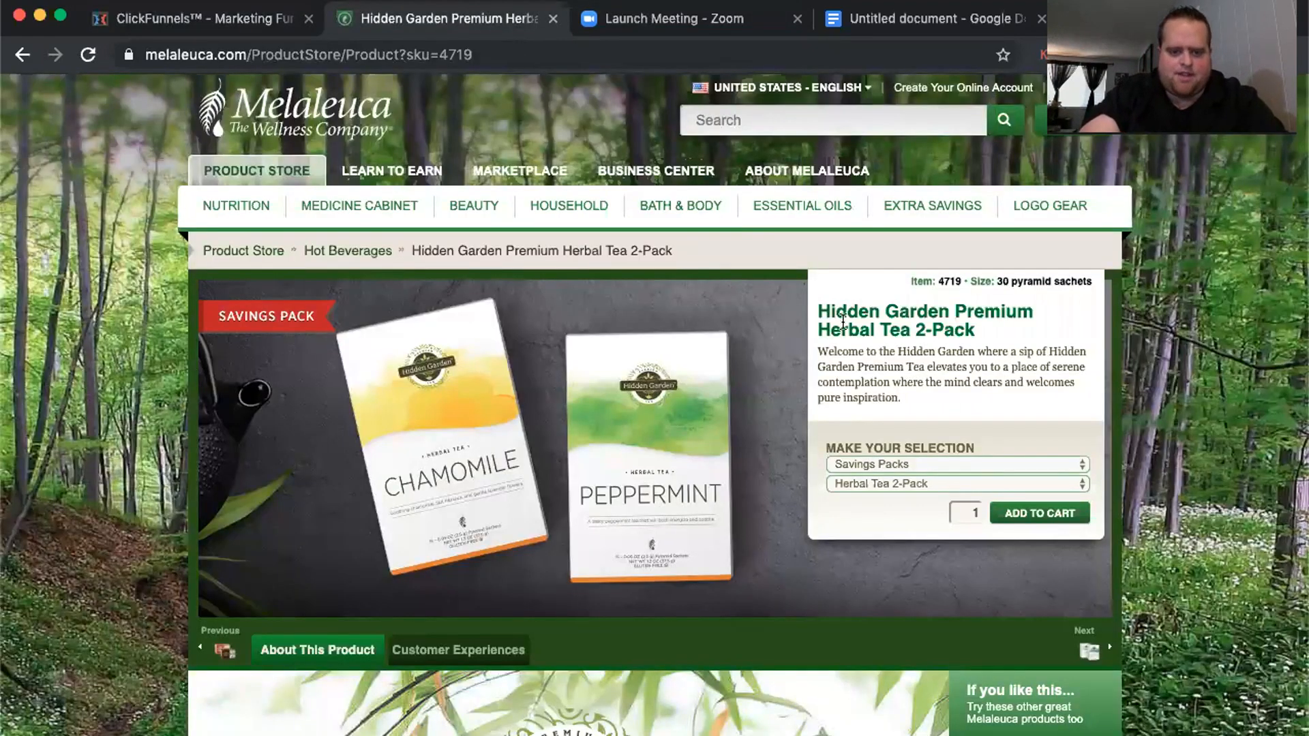
pyautogui.scroll(-15, 595, 396)
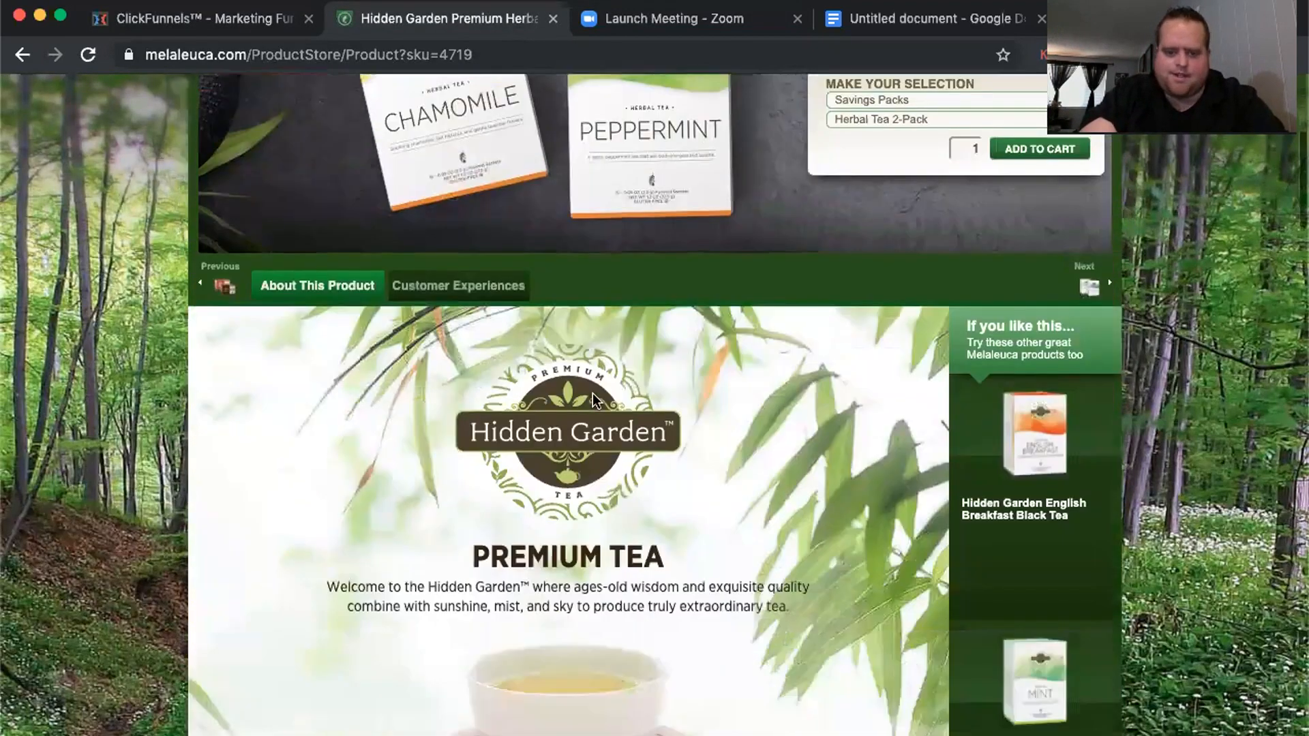
pyautogui.scroll(15, 592, 401)
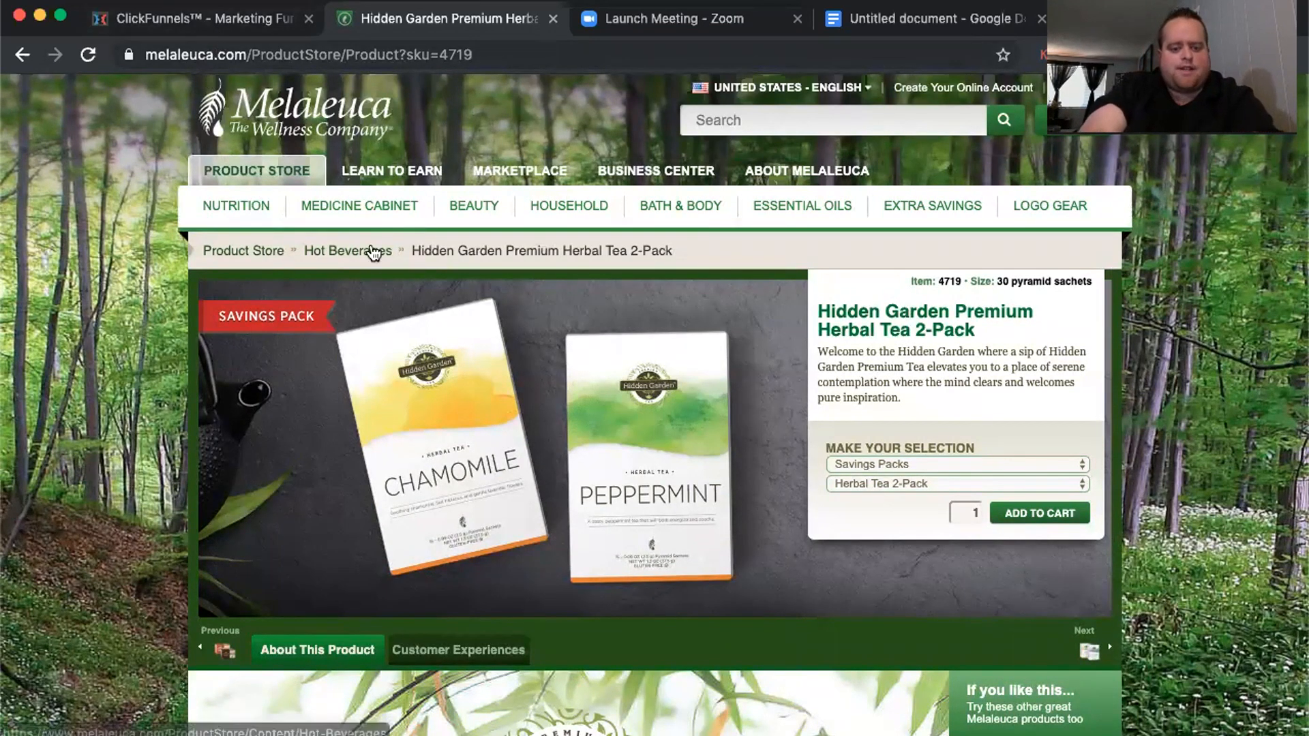
# Examine the tea product page's Chamomile section and check what options the forest background on either side offers
pyautogui.scroll(-8, 369, 251)
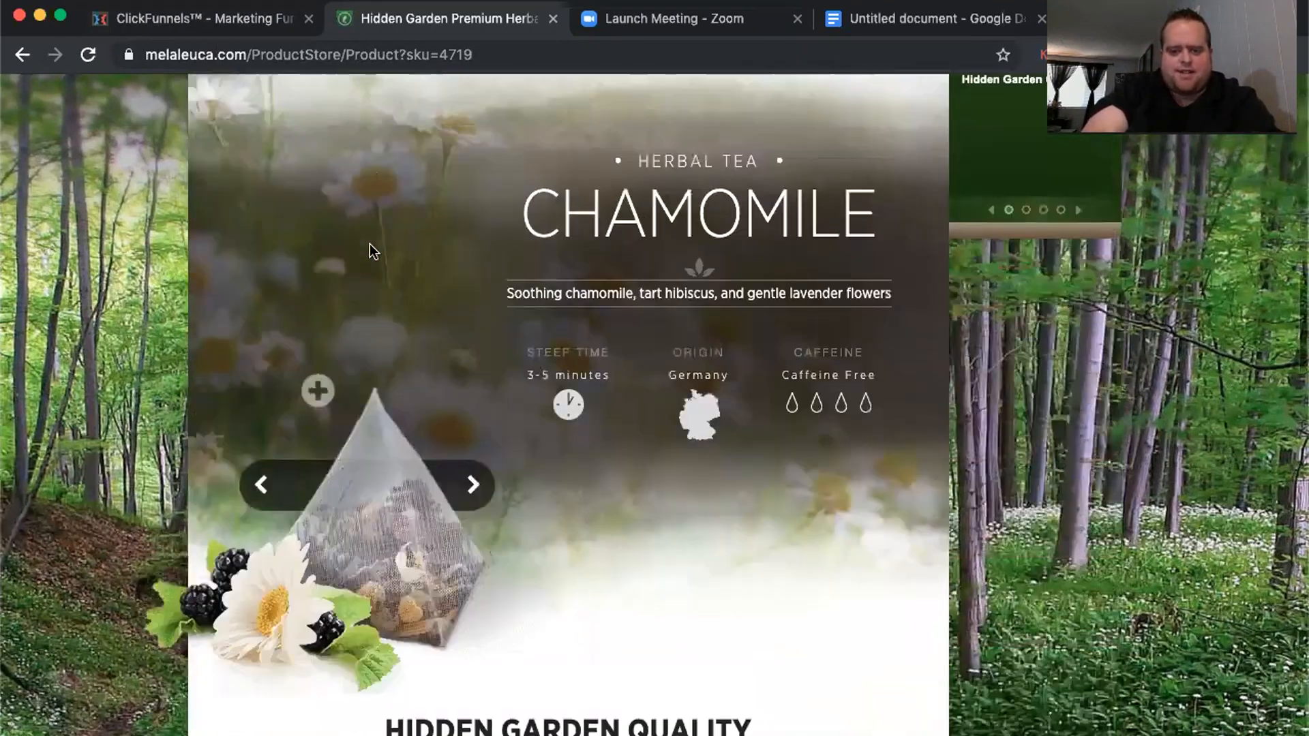
pyautogui.scroll(15, 370, 243)
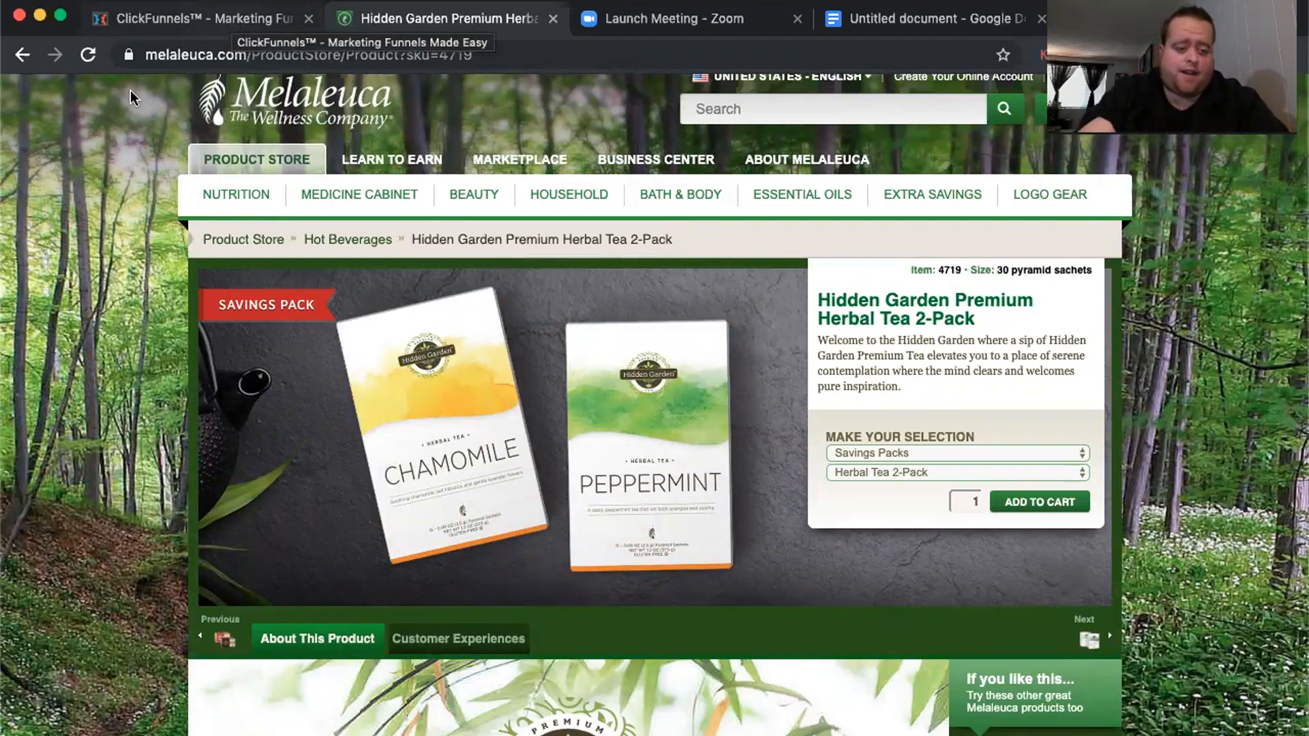
pyautogui.scroll(-5, 126, 283)
pyautogui.scroll(3, 125, 283)
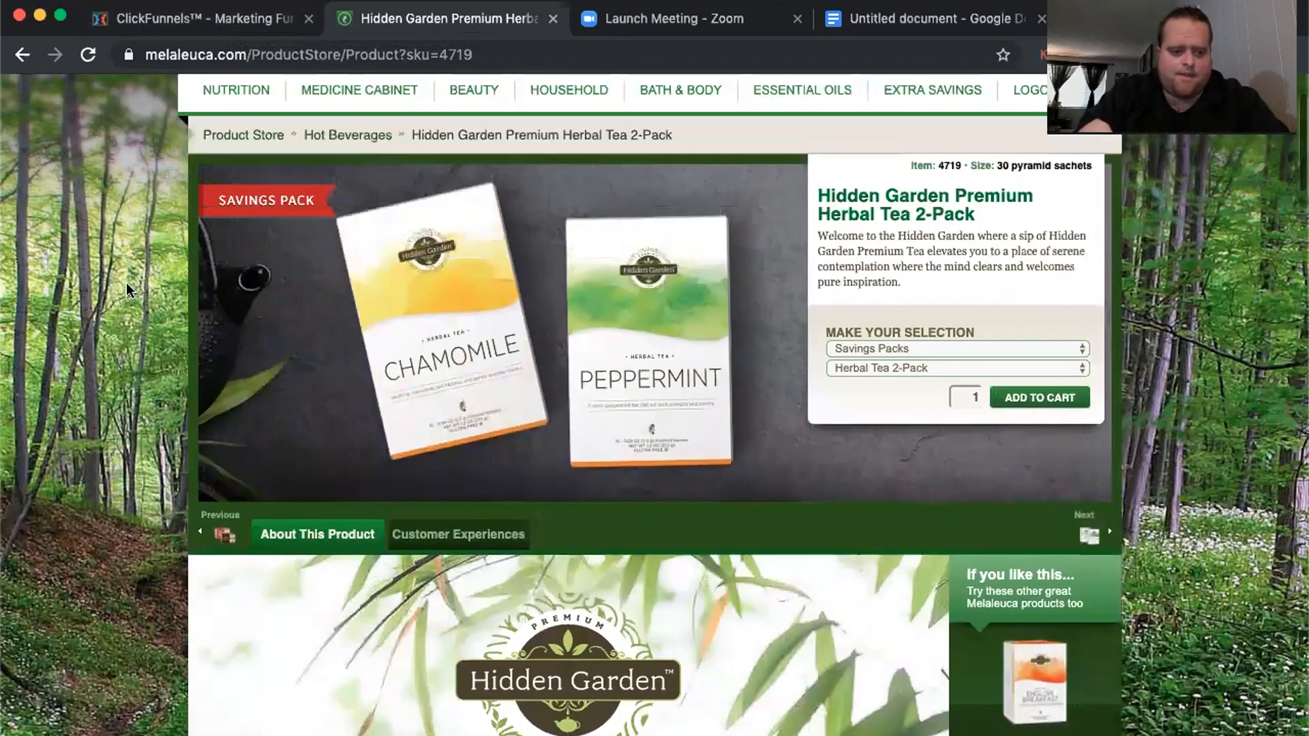
pyautogui.scroll(2, 126, 282)
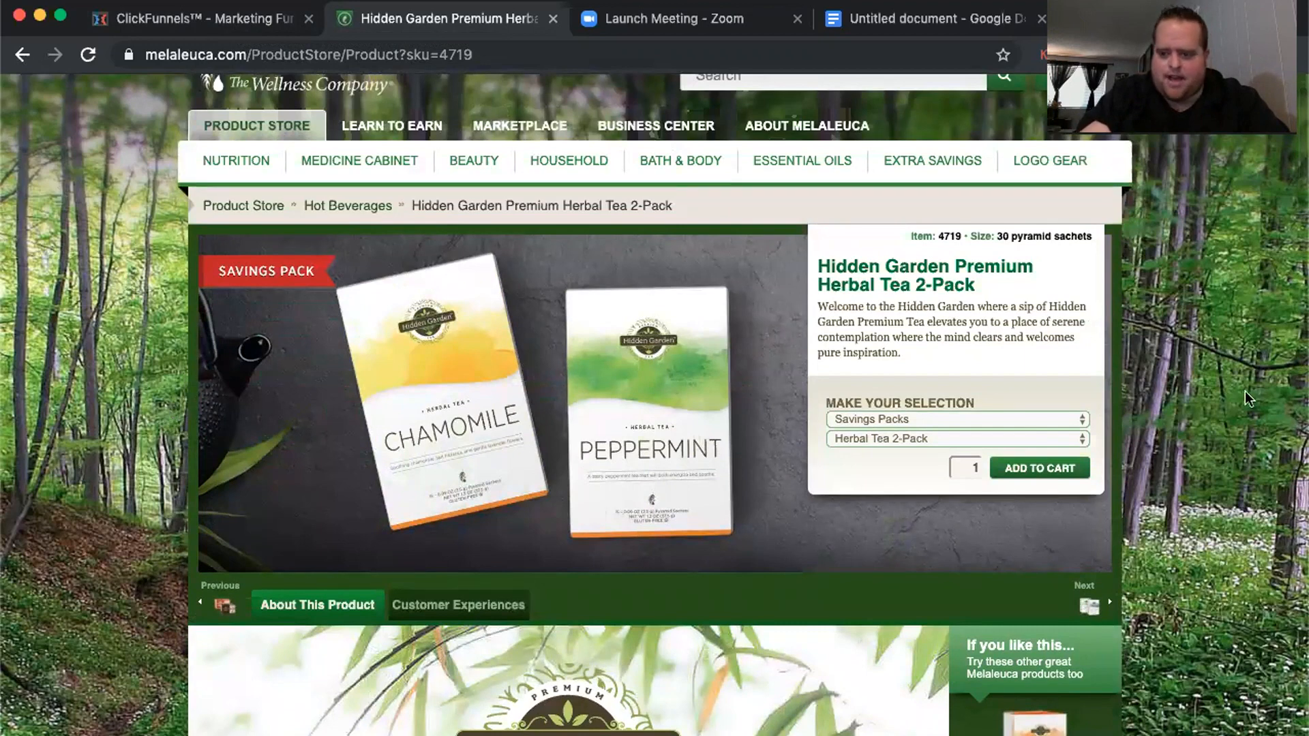
pyautogui.rightClick(1194, 337)
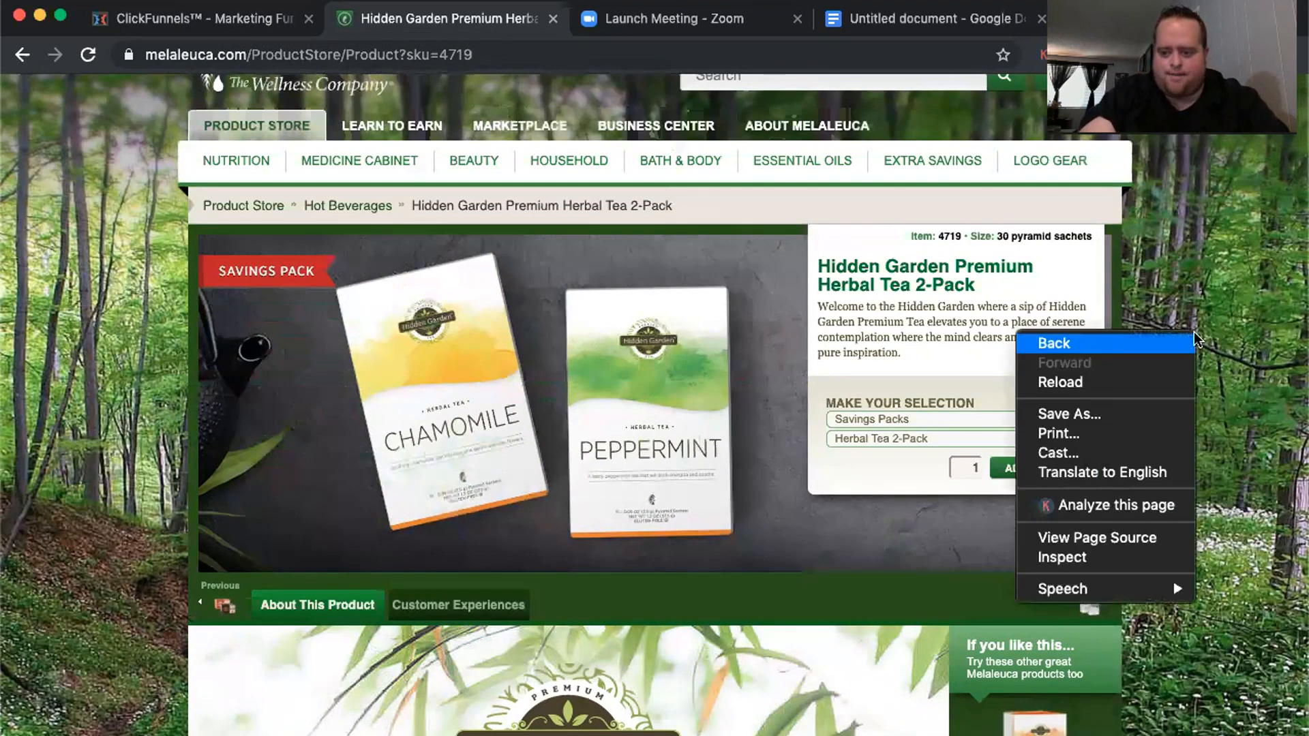
pyautogui.click(1215, 280)
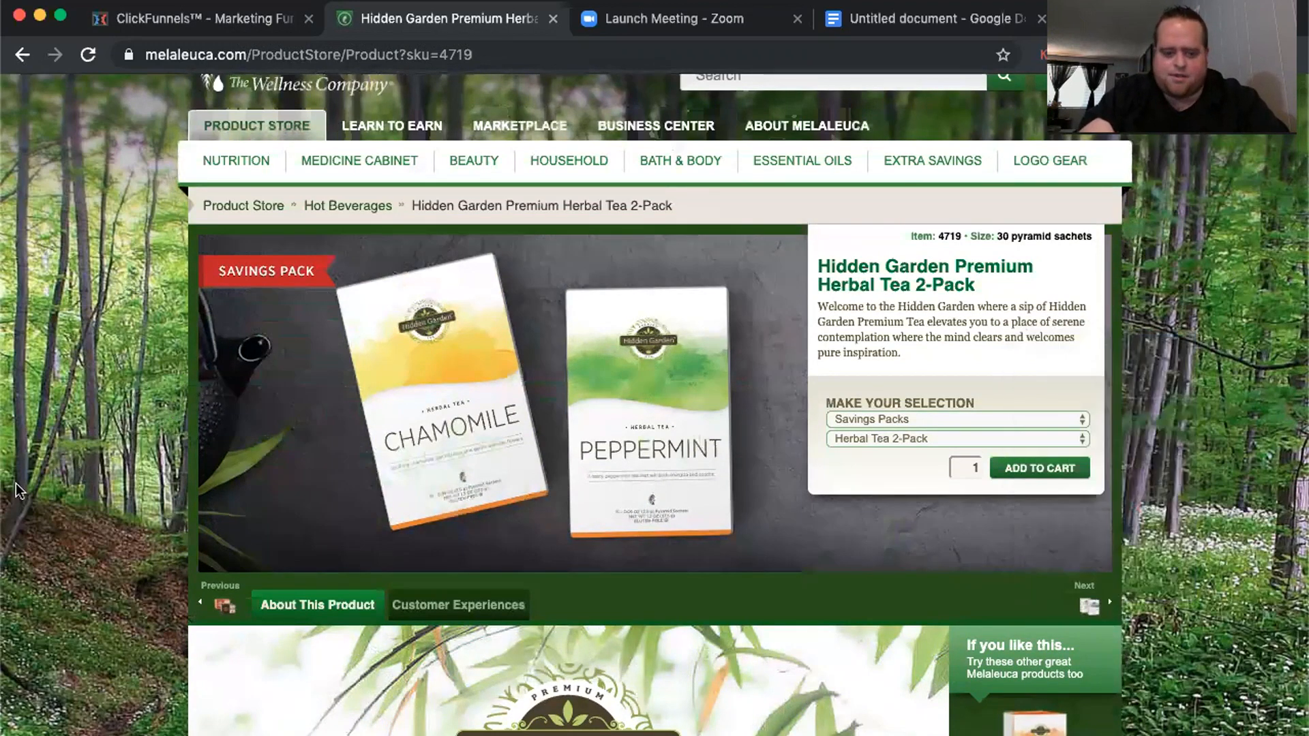
pyautogui.rightClick(66, 374)
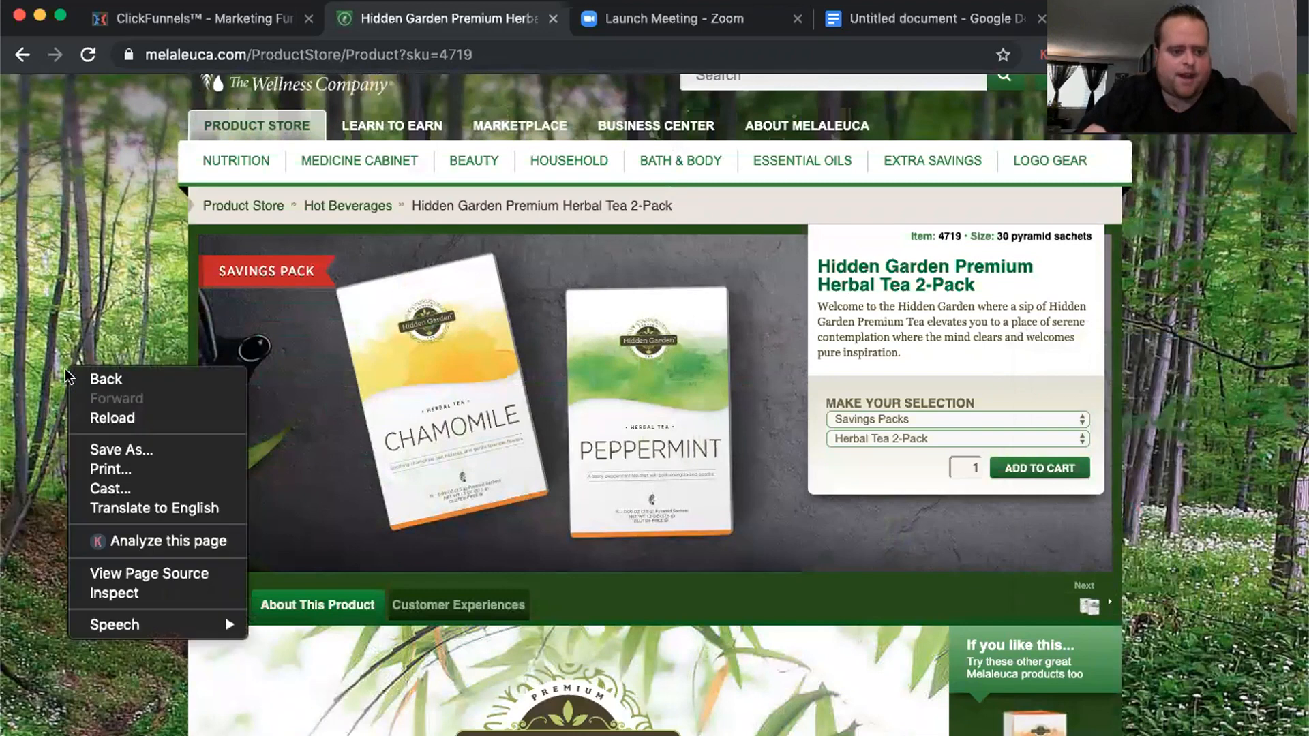
pyautogui.click(79, 316)
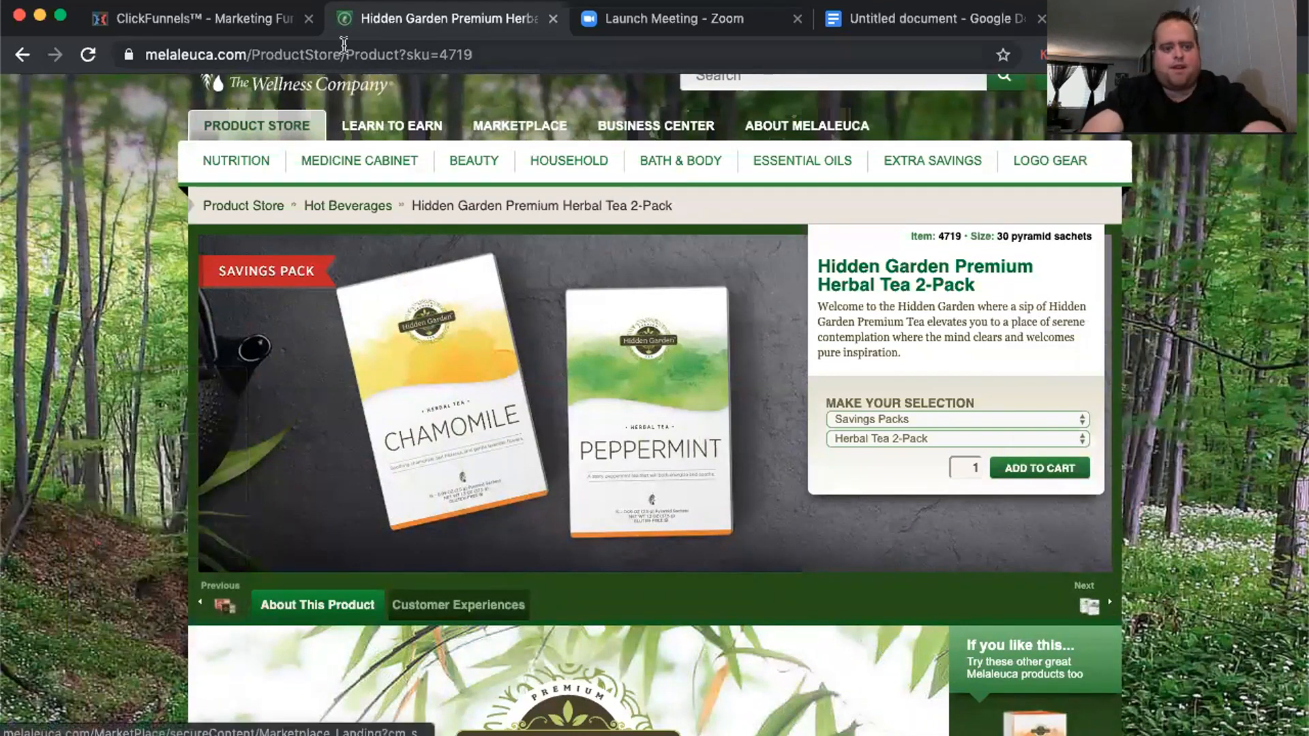
# Switch to ClickFunnels, open the Optin page for editing and look through its layout down to the footer
pyautogui.click(217, 26)
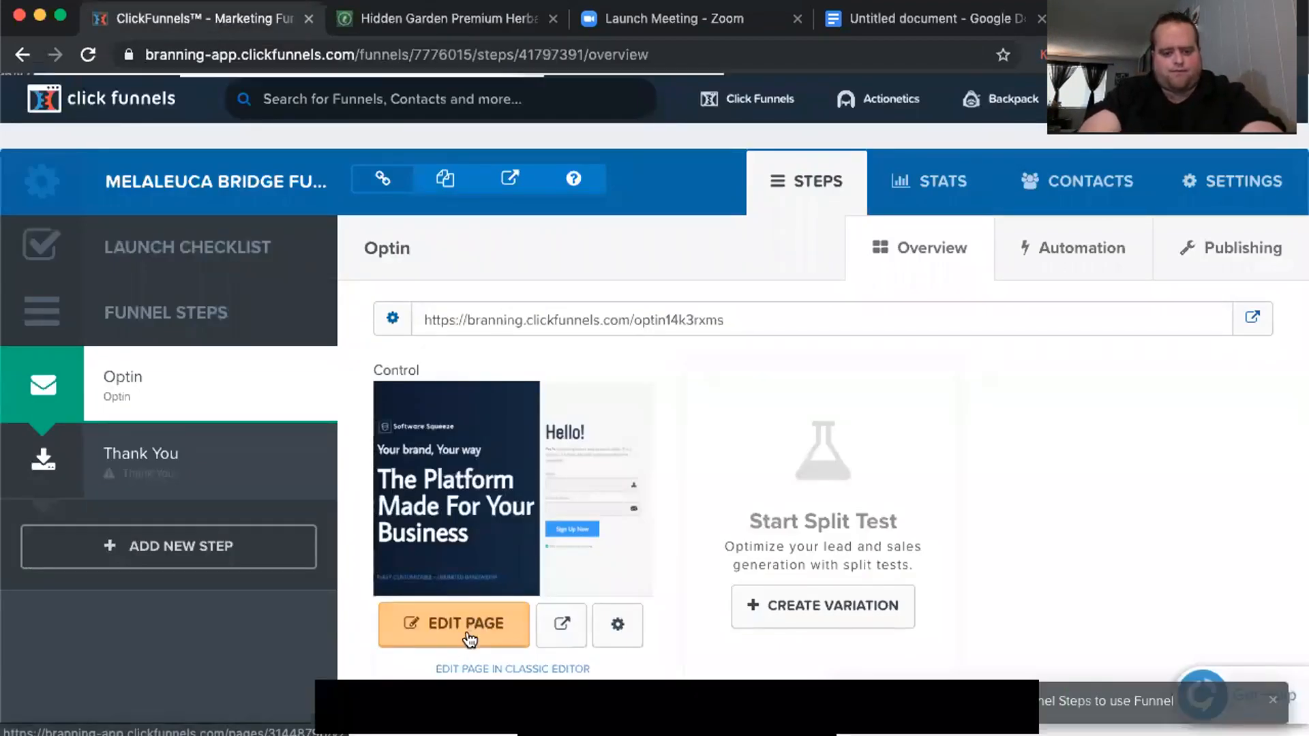
pyautogui.click(481, 641)
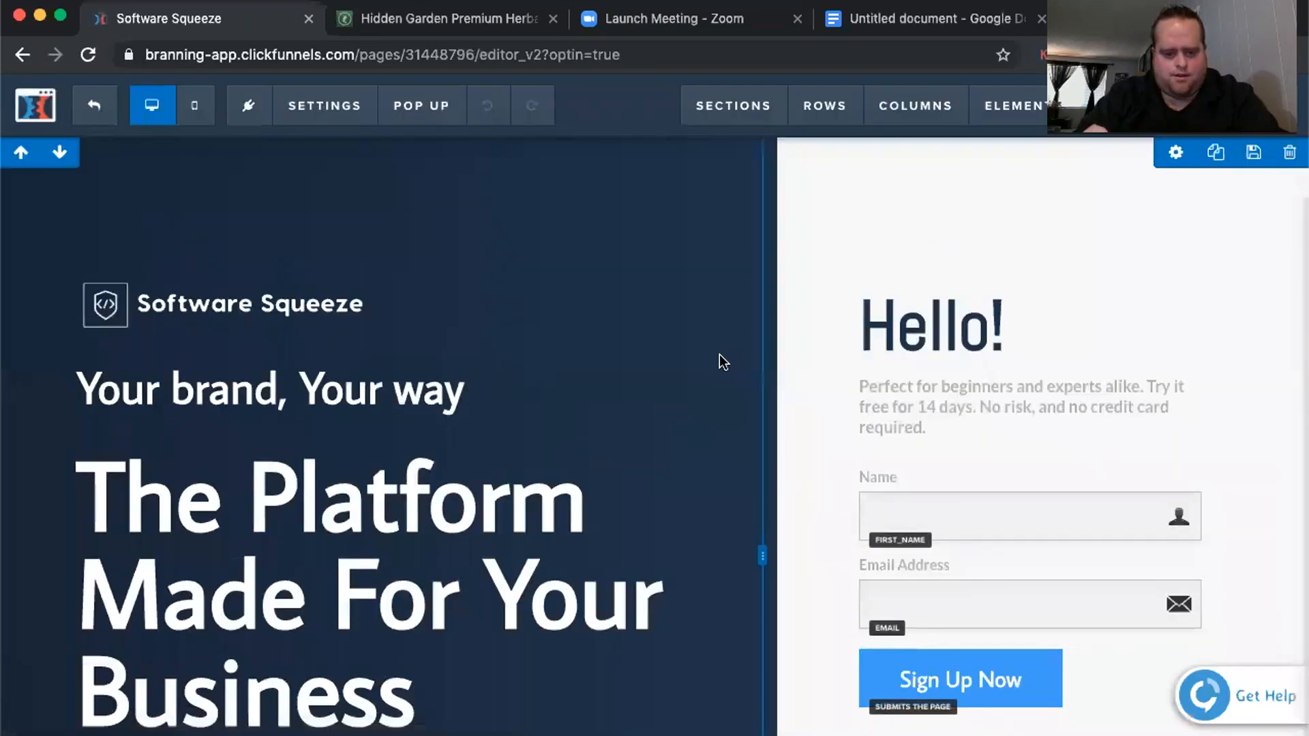
pyautogui.scroll(-7, 719, 371)
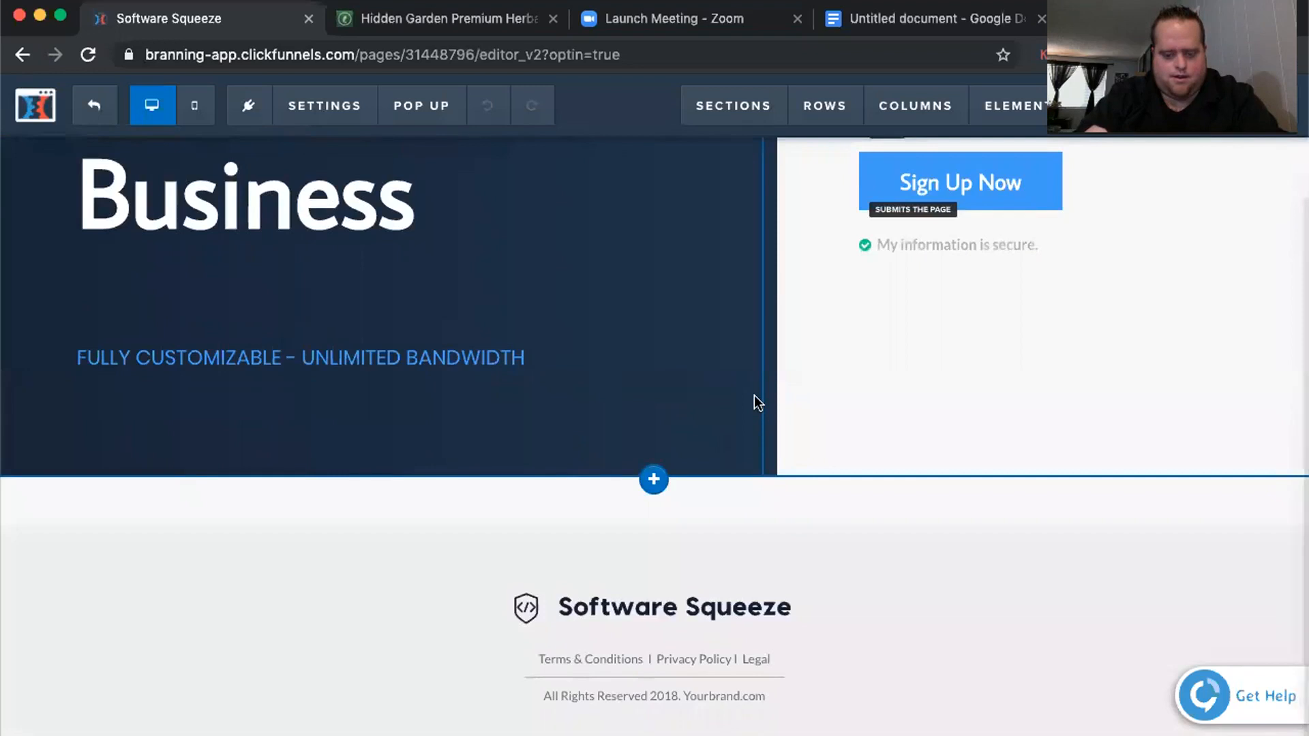
pyautogui.scroll(7, 754, 395)
pyautogui.scroll(-7, 752, 409)
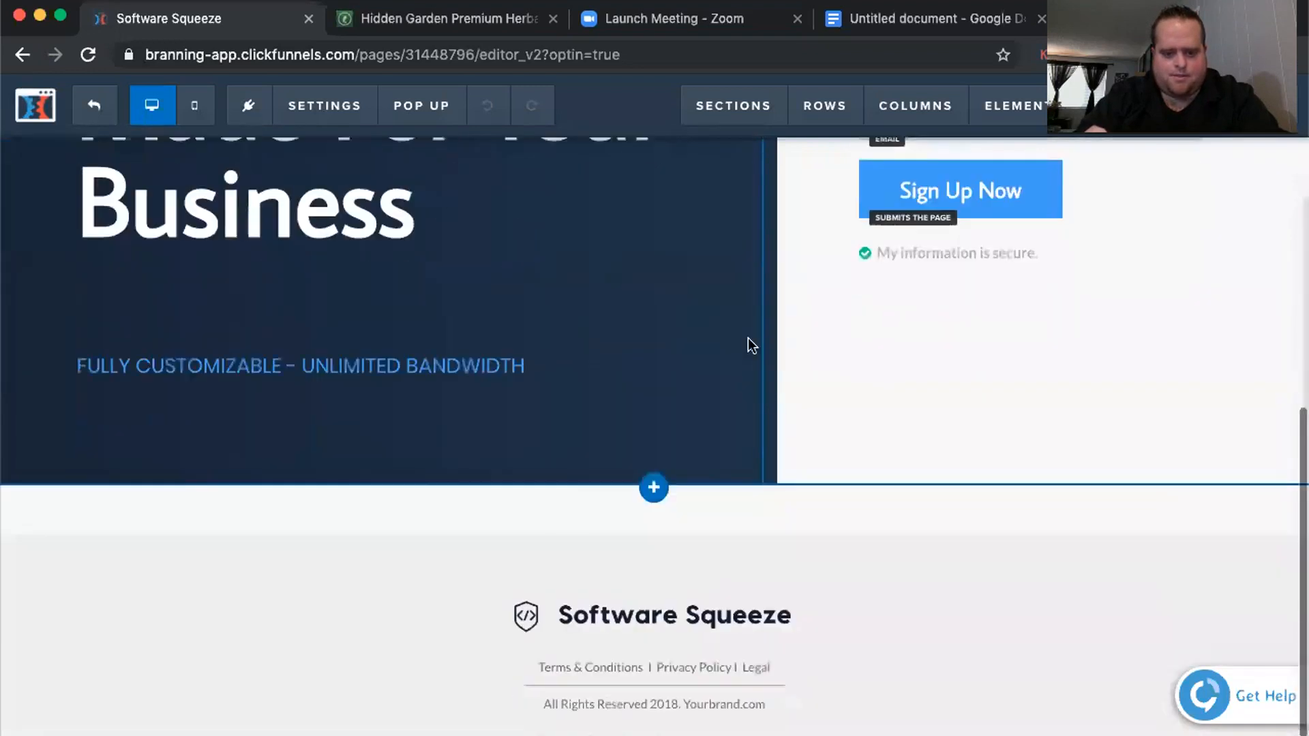
pyautogui.scroll(7, 750, 344)
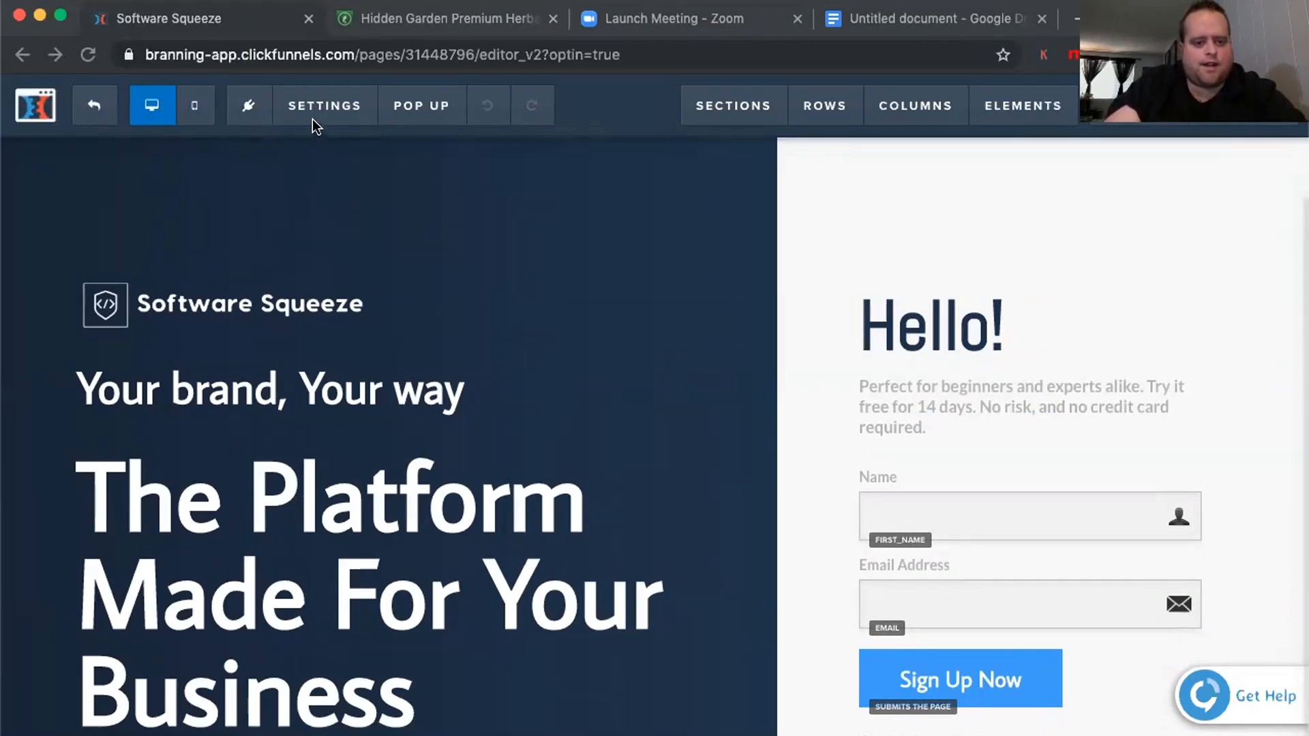
# Set the page's SEO title to "Free Hidden Garden Premium Herbal Tea 2-Pack", copied from the Google Docs document
pyautogui.click(309, 186)
pyautogui.click(324, 106)
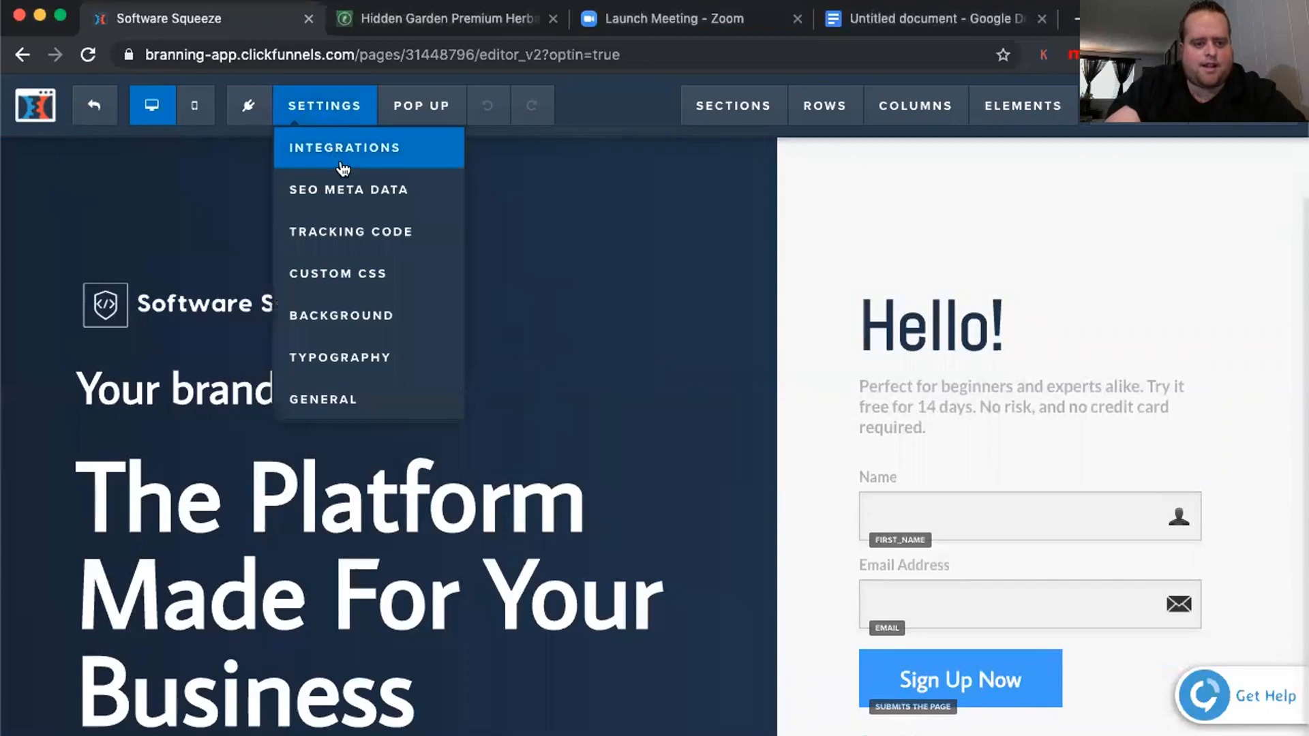
pyautogui.moveTo(324, 105)
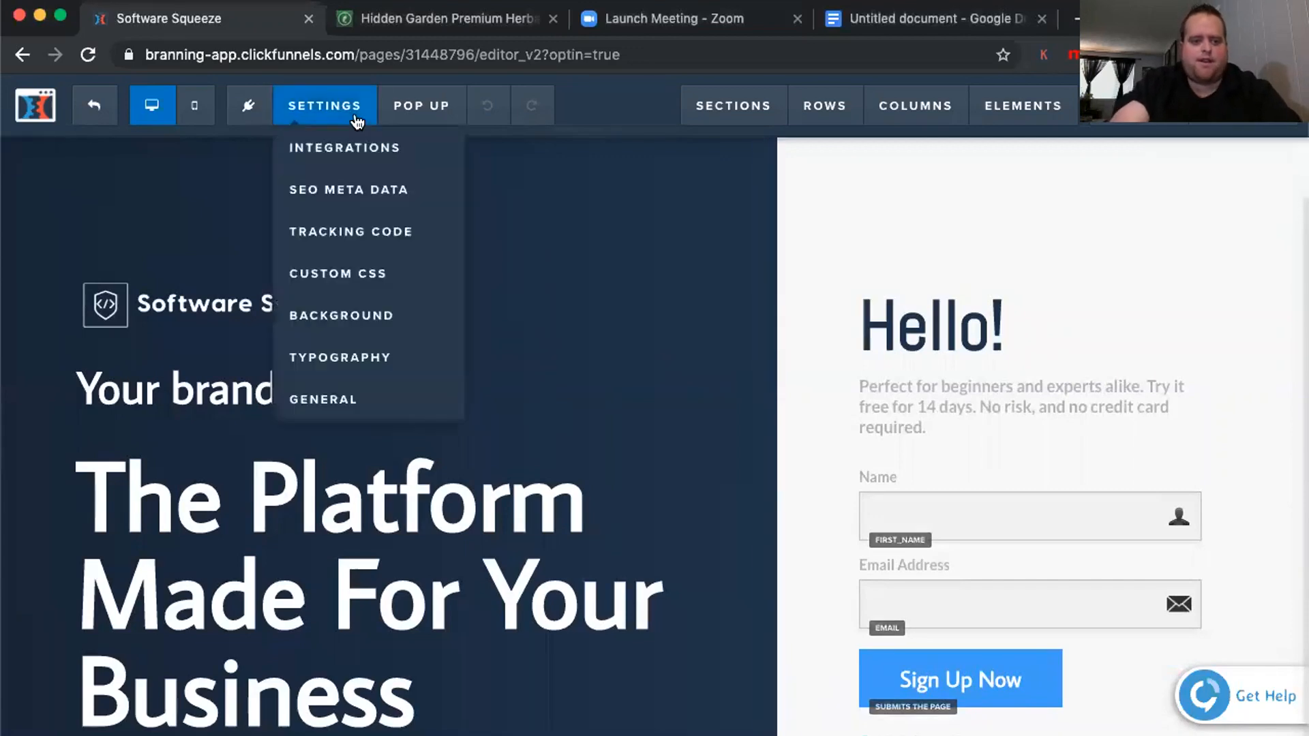
pyautogui.click(344, 191)
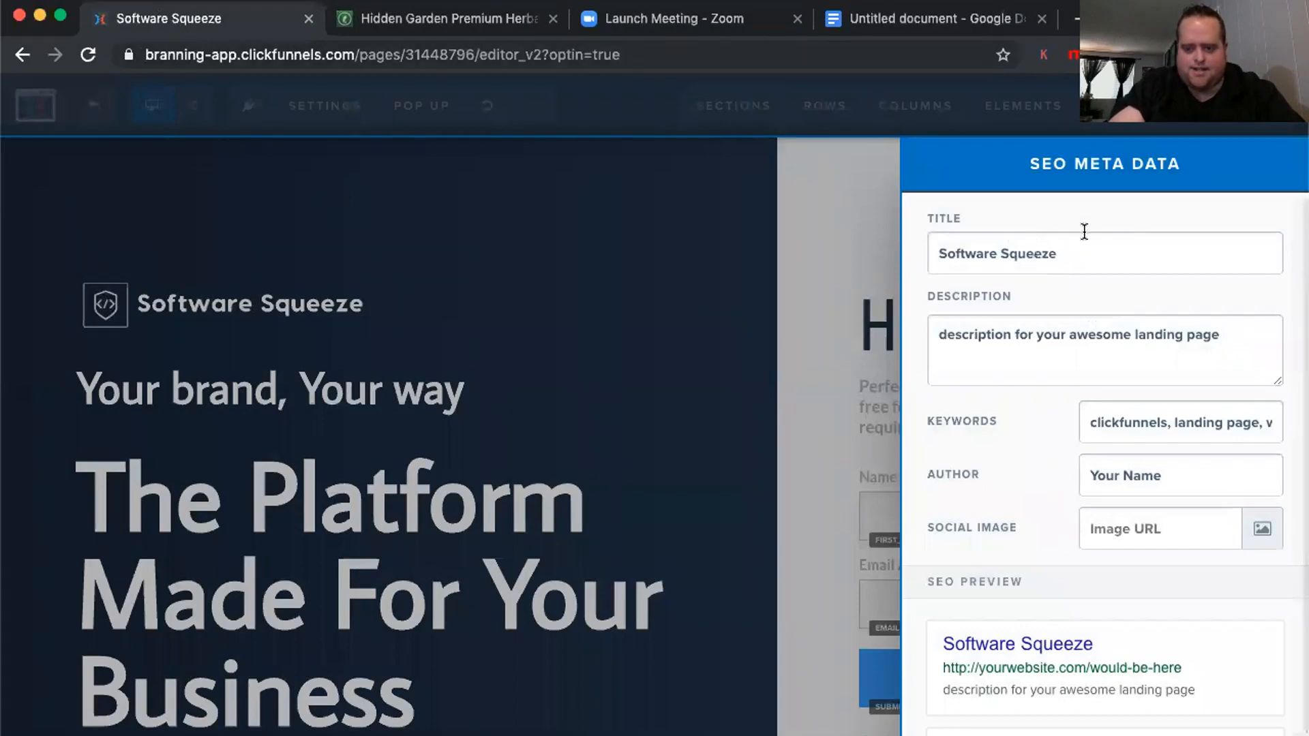
pyautogui.click(902, 31)
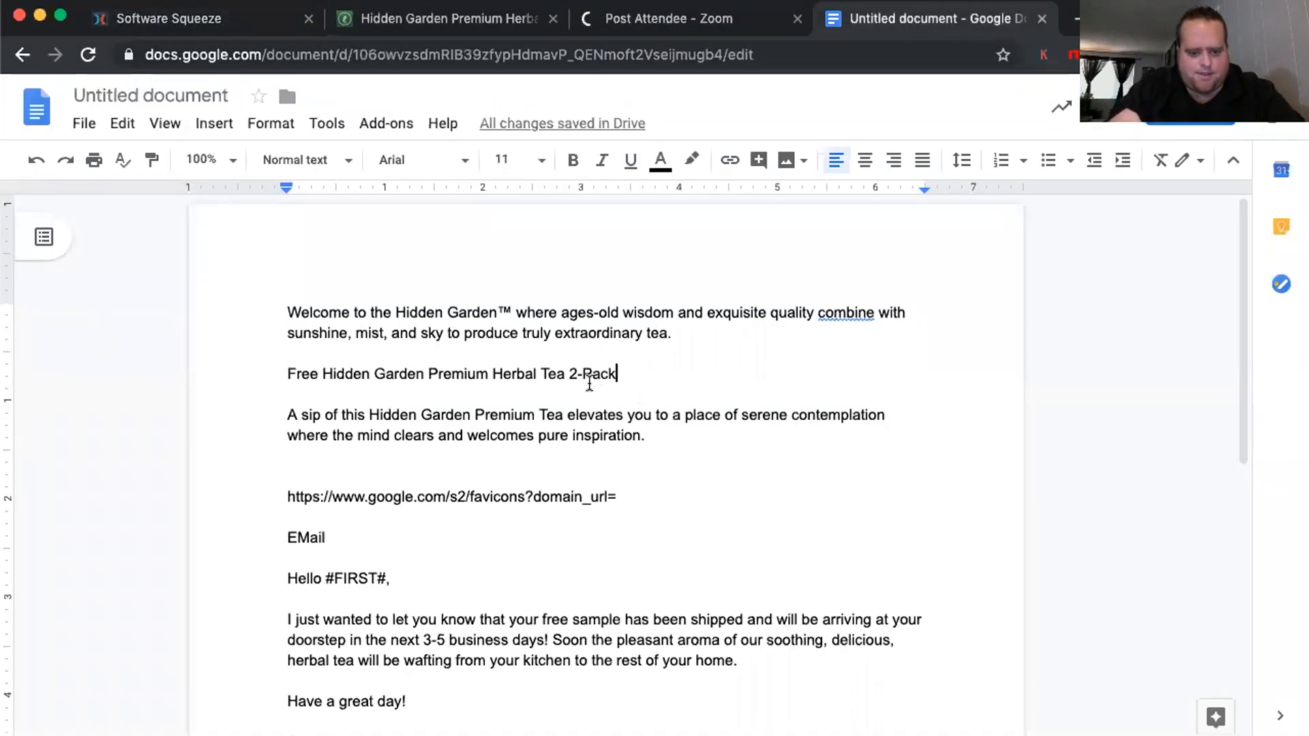
pyautogui.moveTo(615, 375); pyautogui.dragTo(278, 375)
pyautogui.press('super+c')
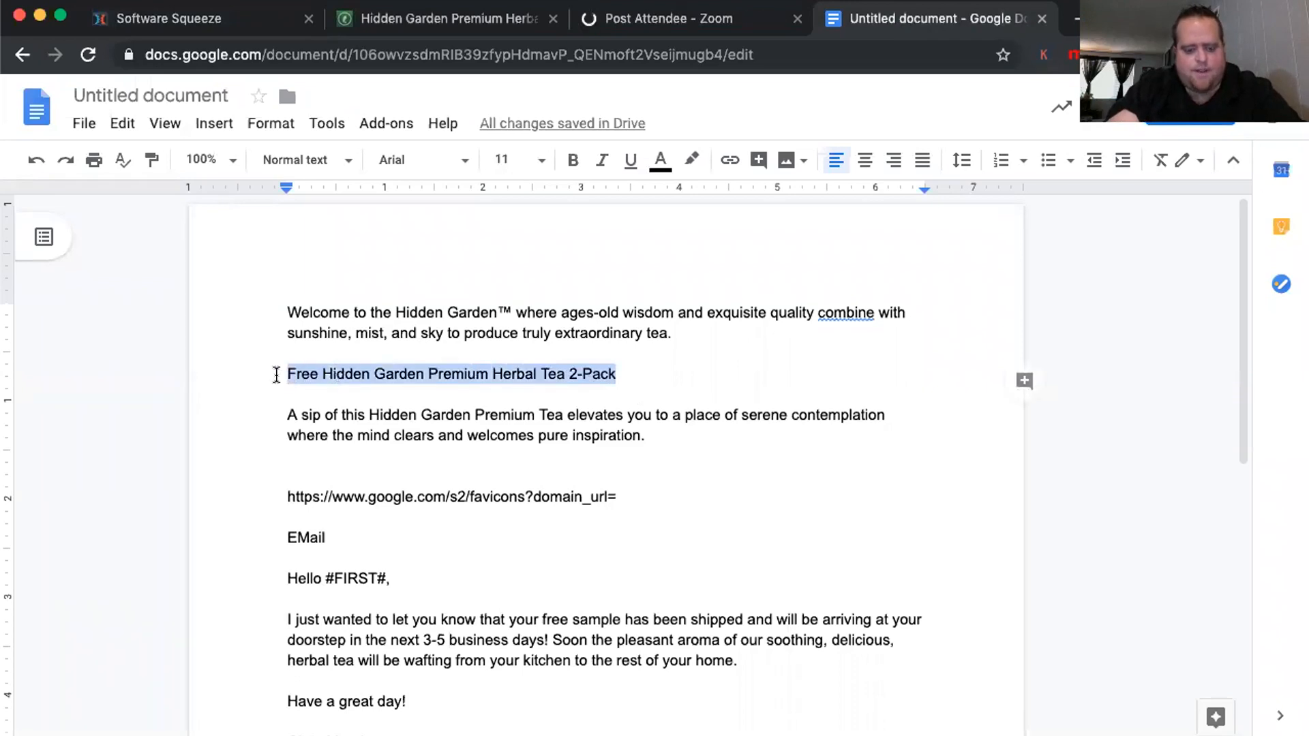
pyautogui.click(205, 20)
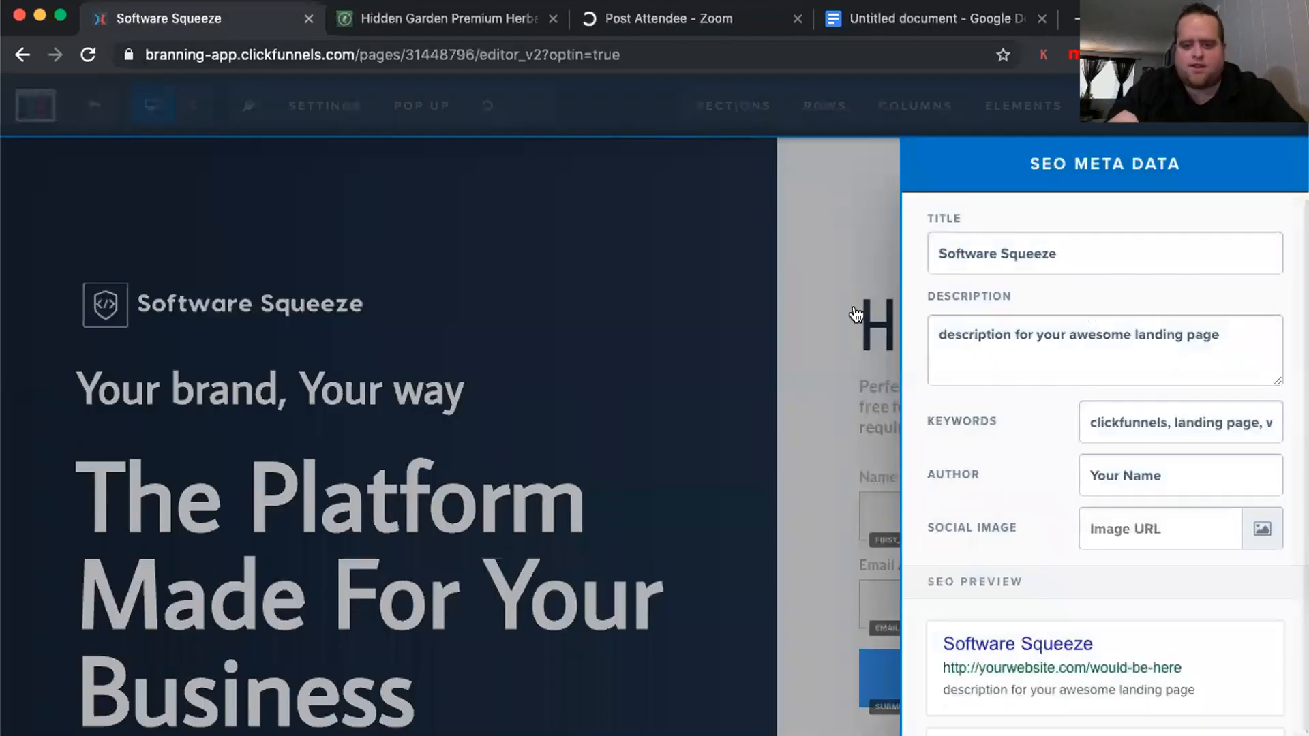
pyautogui.tripleClick(977, 261)
pyautogui.press('super+v')
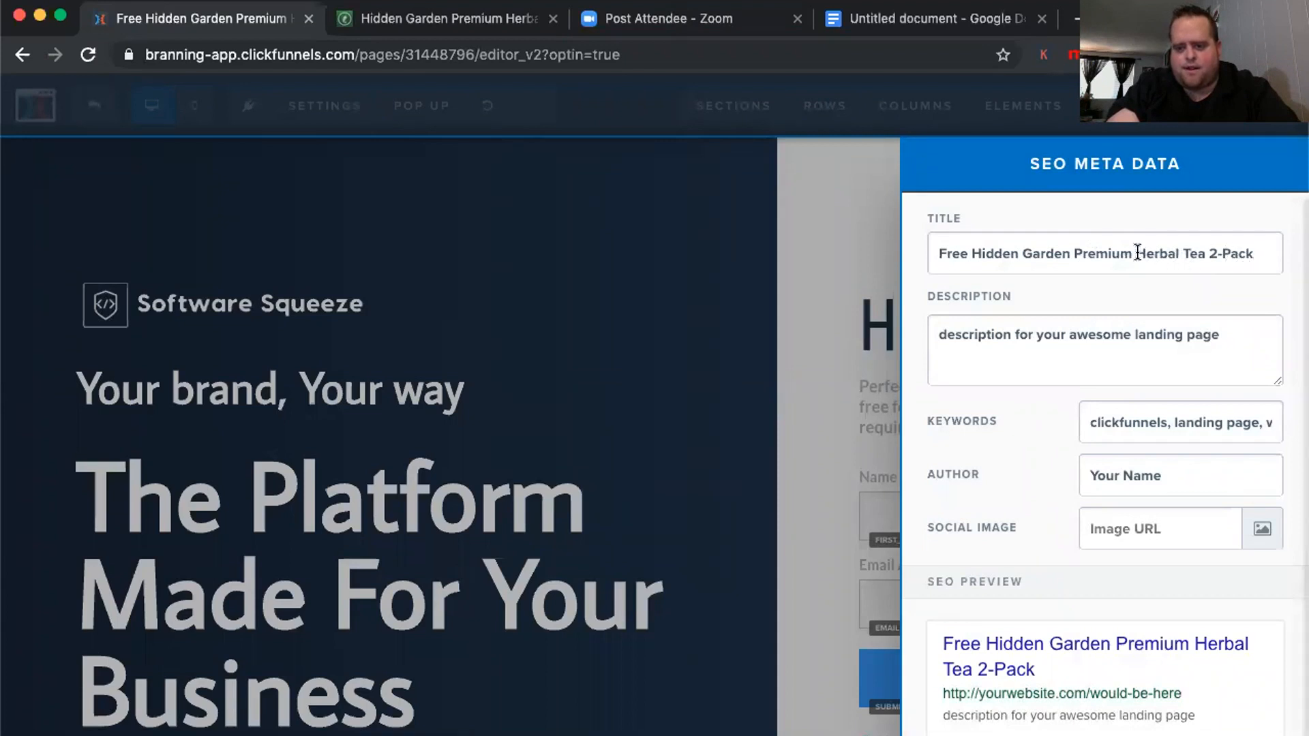
# Reword the SEO title to "(1) Free Hidden Garden Herbal Tea Sample!"
pyautogui.moveTo(1115, 252); pyautogui.dragTo(1070, 254)
pyautogui.press('BackSpace')
pyautogui.moveTo(1203, 249); pyautogui.dragTo(1148, 246)
pyautogui.write('Sample!')
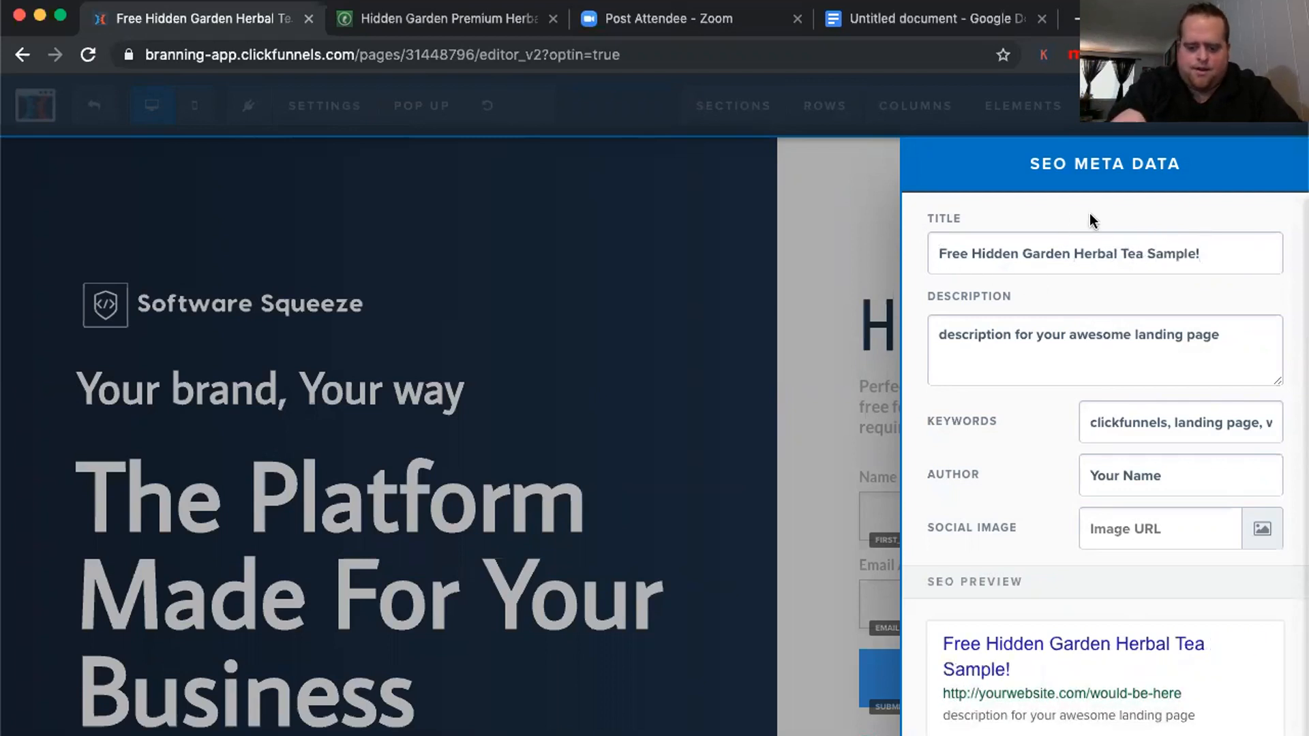
pyautogui.write('(1)')
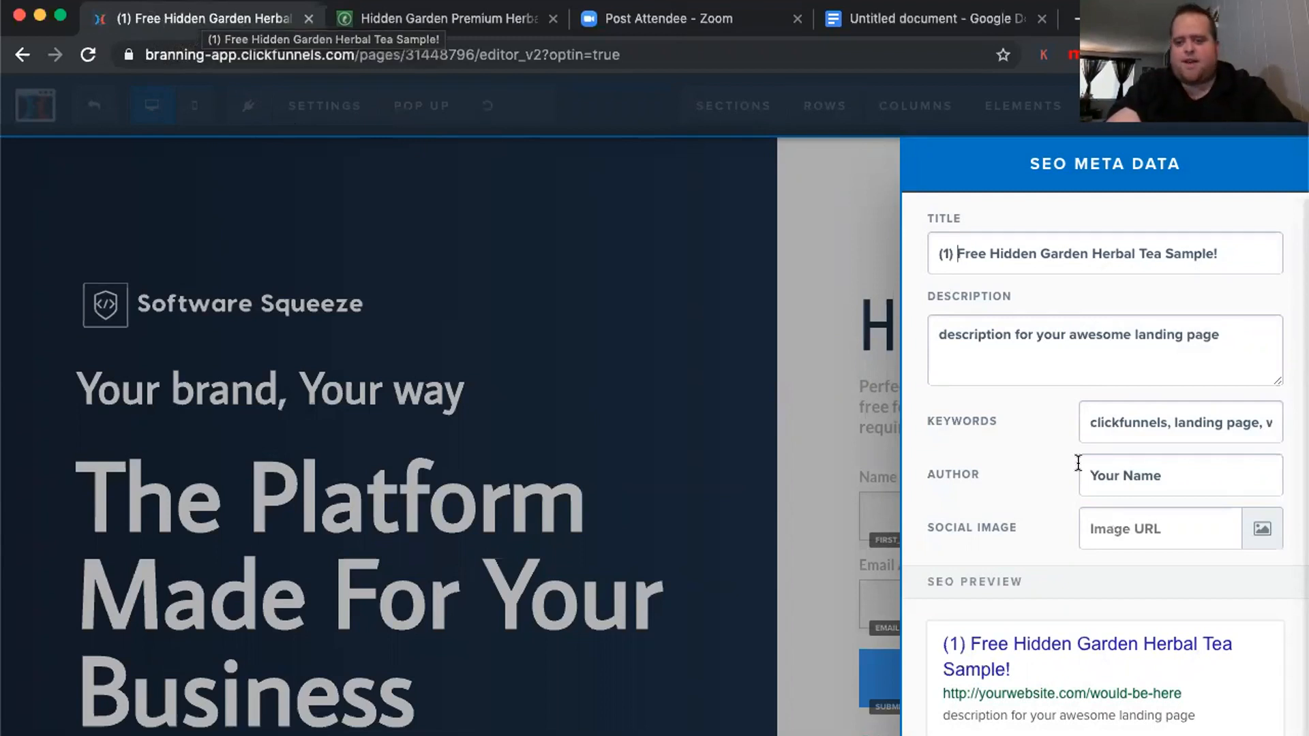
# Set the SEO description to "Grab your free sample of the Hidden Garden Premium Tea. No Purchase Necessary! Just enter your name and address!"
pyautogui.tripleClick(1043, 335)
pyautogui.write('Grab your free sample of the Hidden Garden Premi')
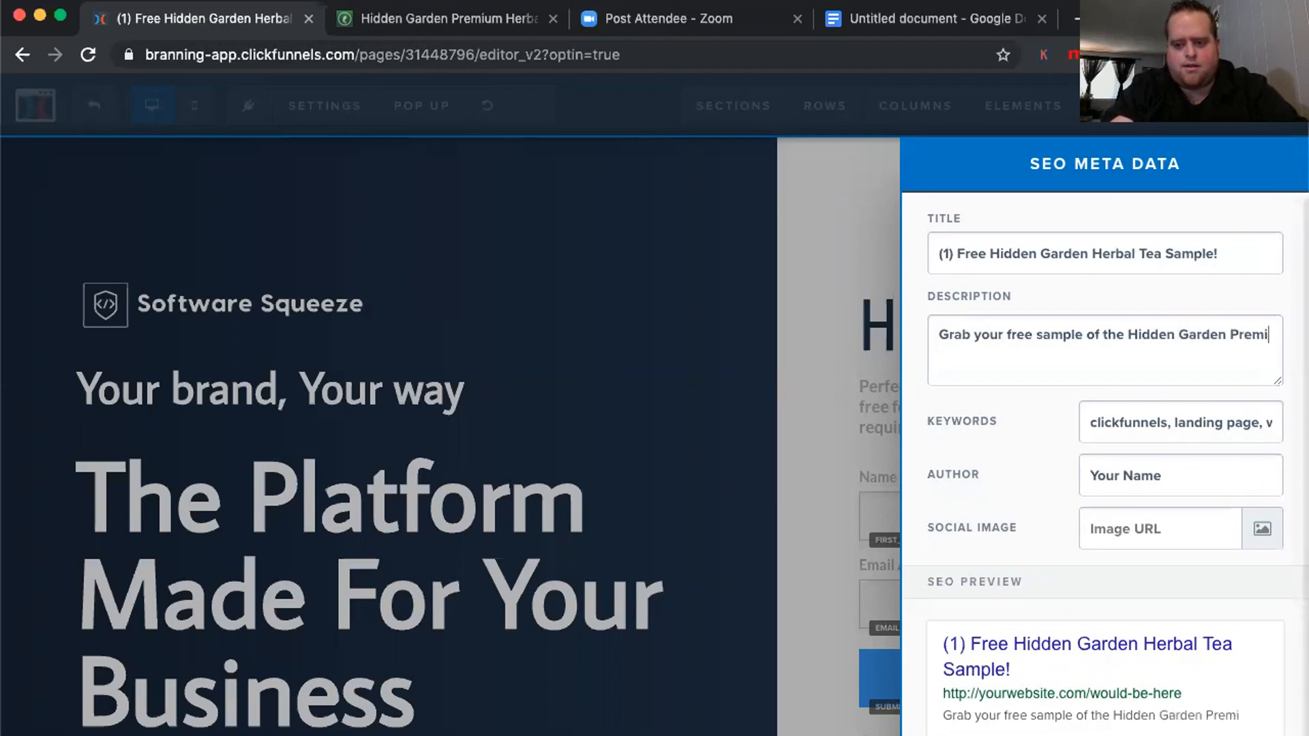
pyautogui.write('um Tea. No Purcahse')
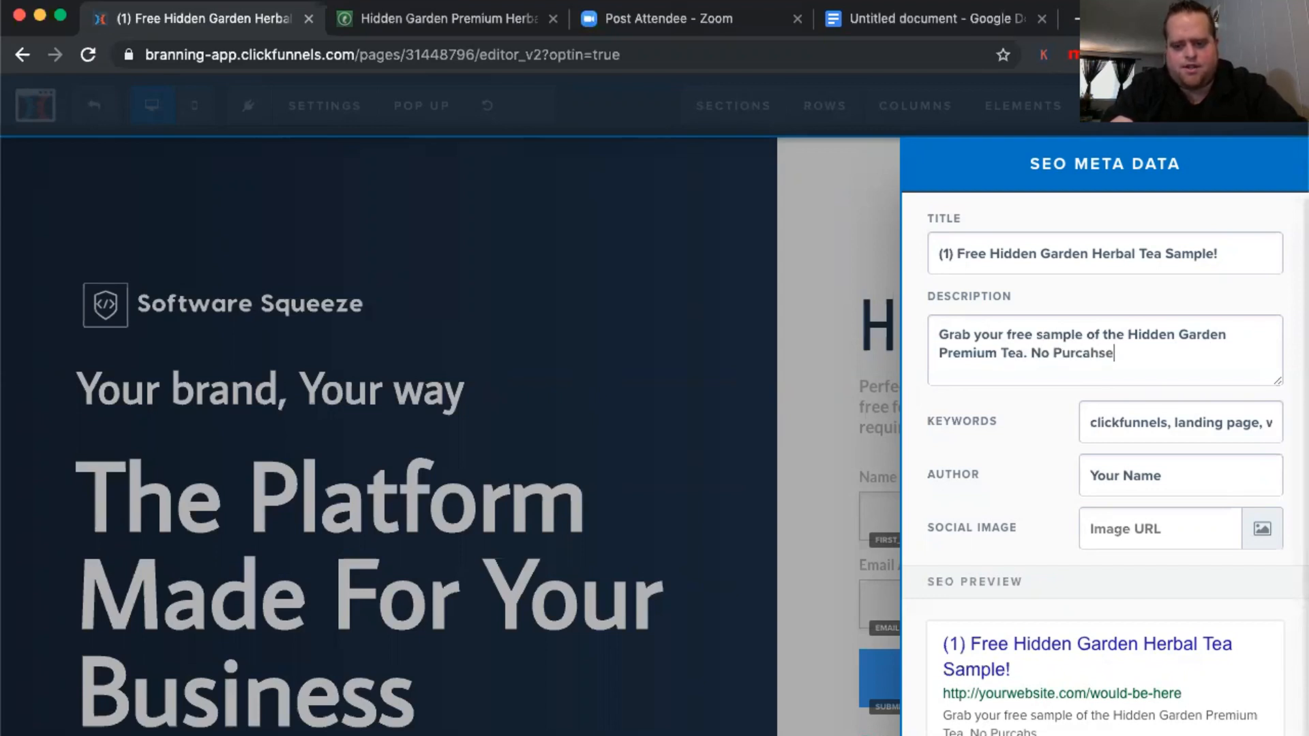
pyautogui.press('BackSpace')
pyautogui.press('BackSpace')
pyautogui.press('BackSpace')
pyautogui.press('BackSpace')
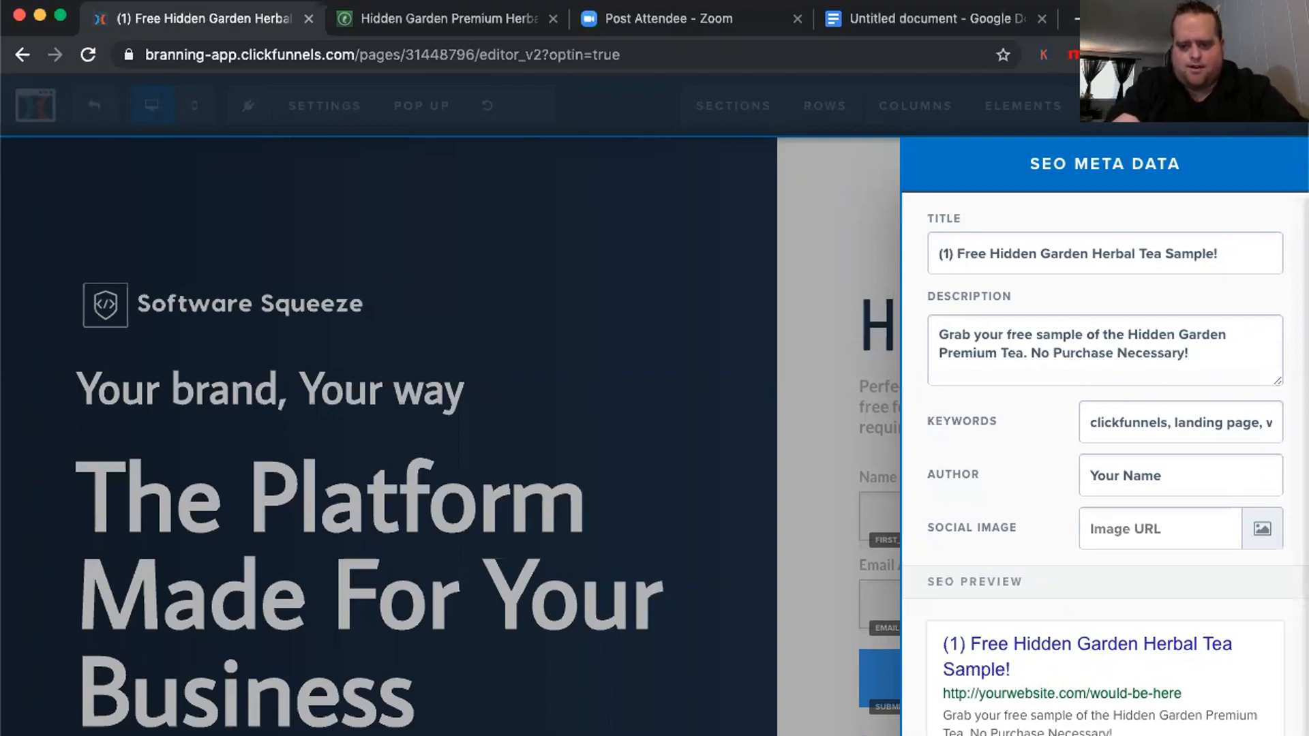
pyautogui.write('Jus')
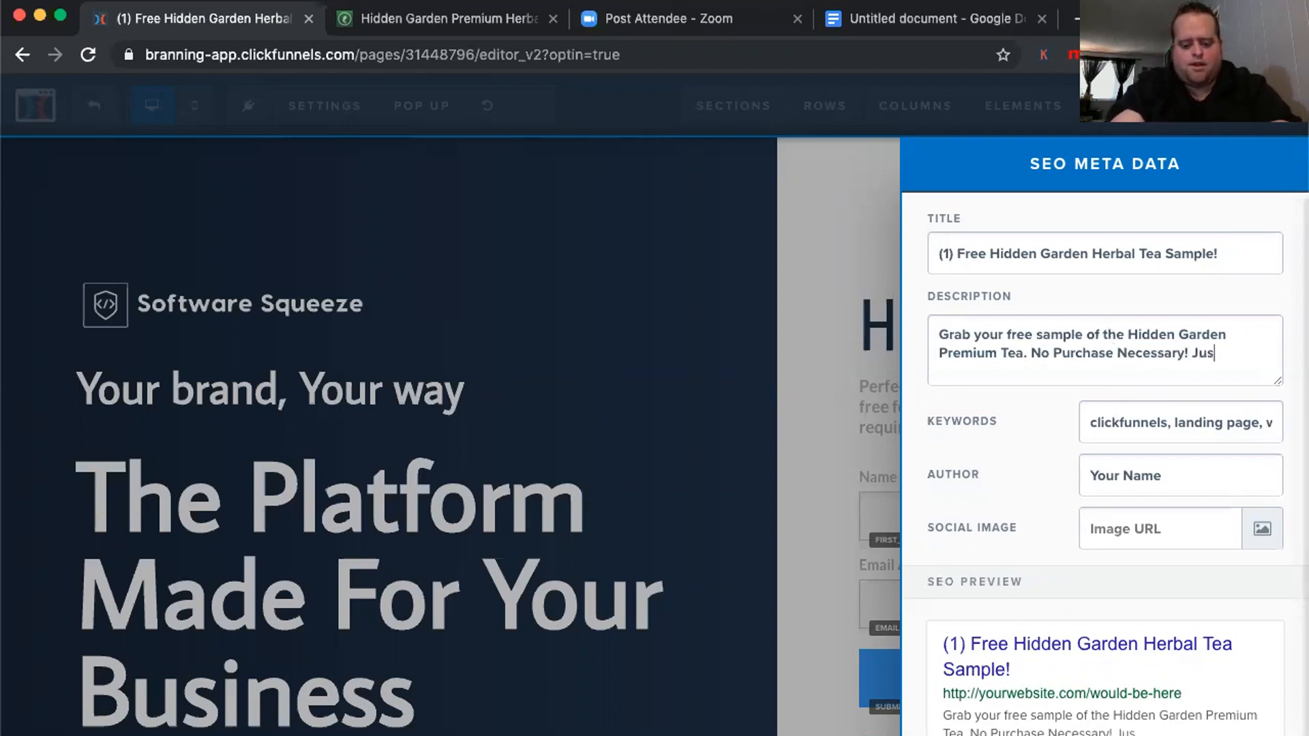
pyautogui.write('t enter your ')
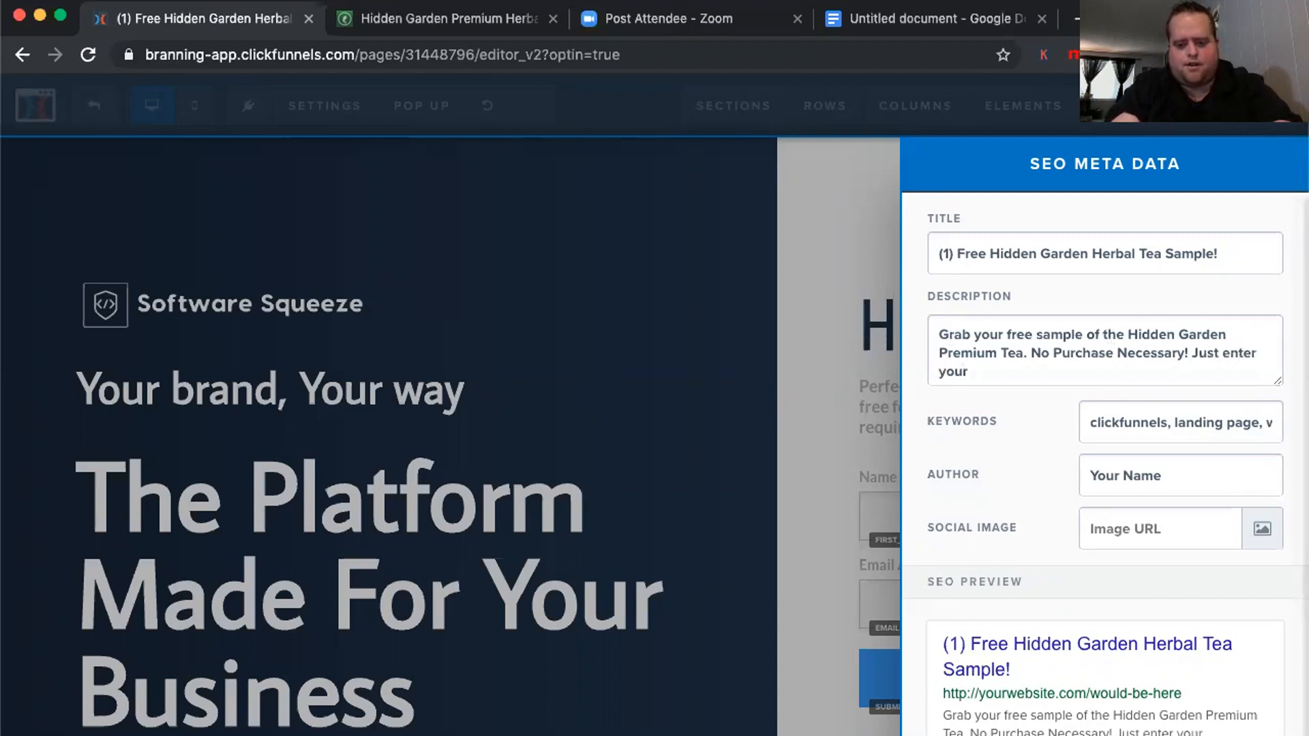
pyautogui.write('name and addre')
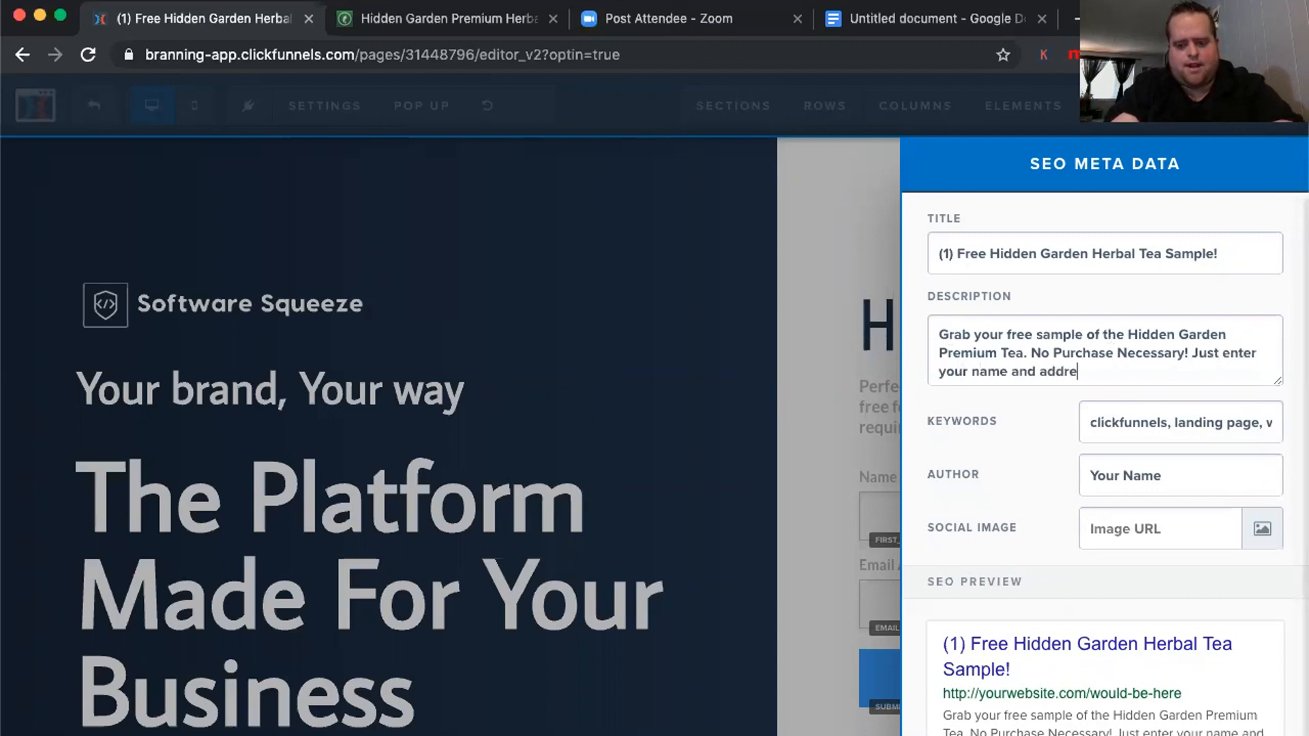
pyautogui.write('ss!')
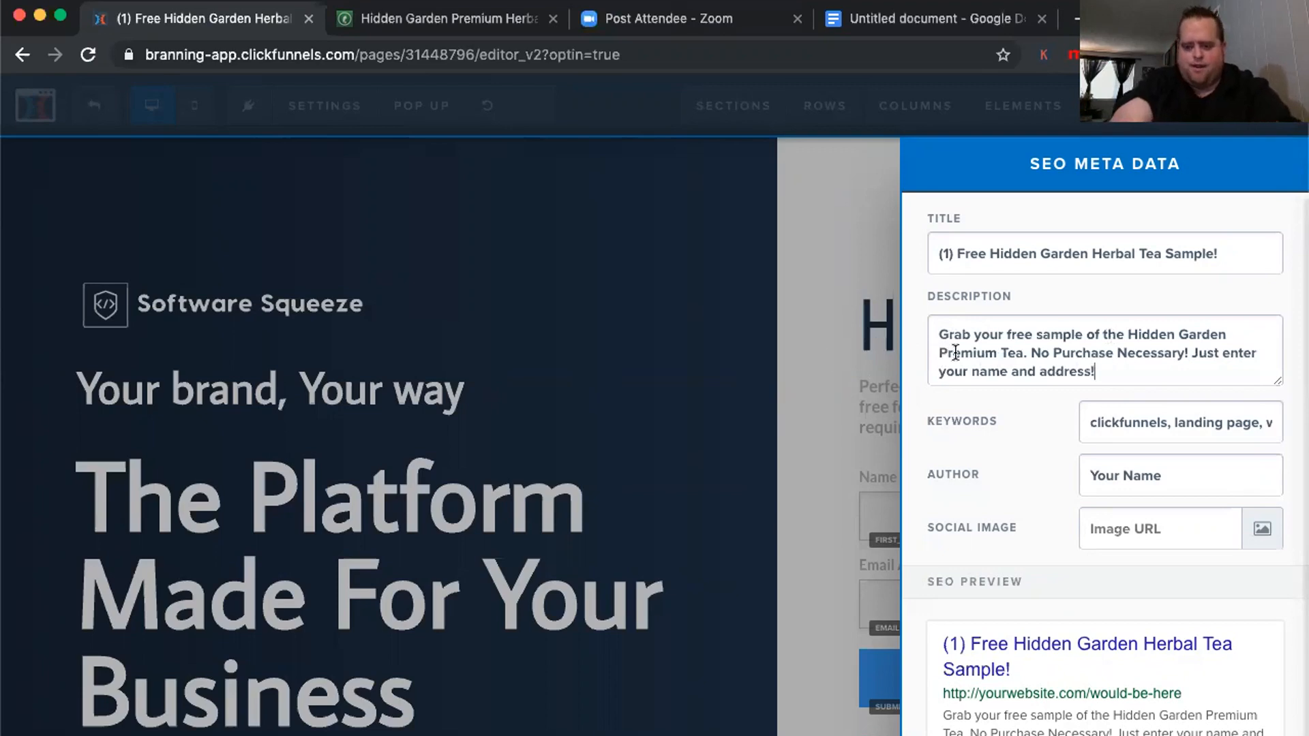
pyautogui.scroll(-5, 940, 457)
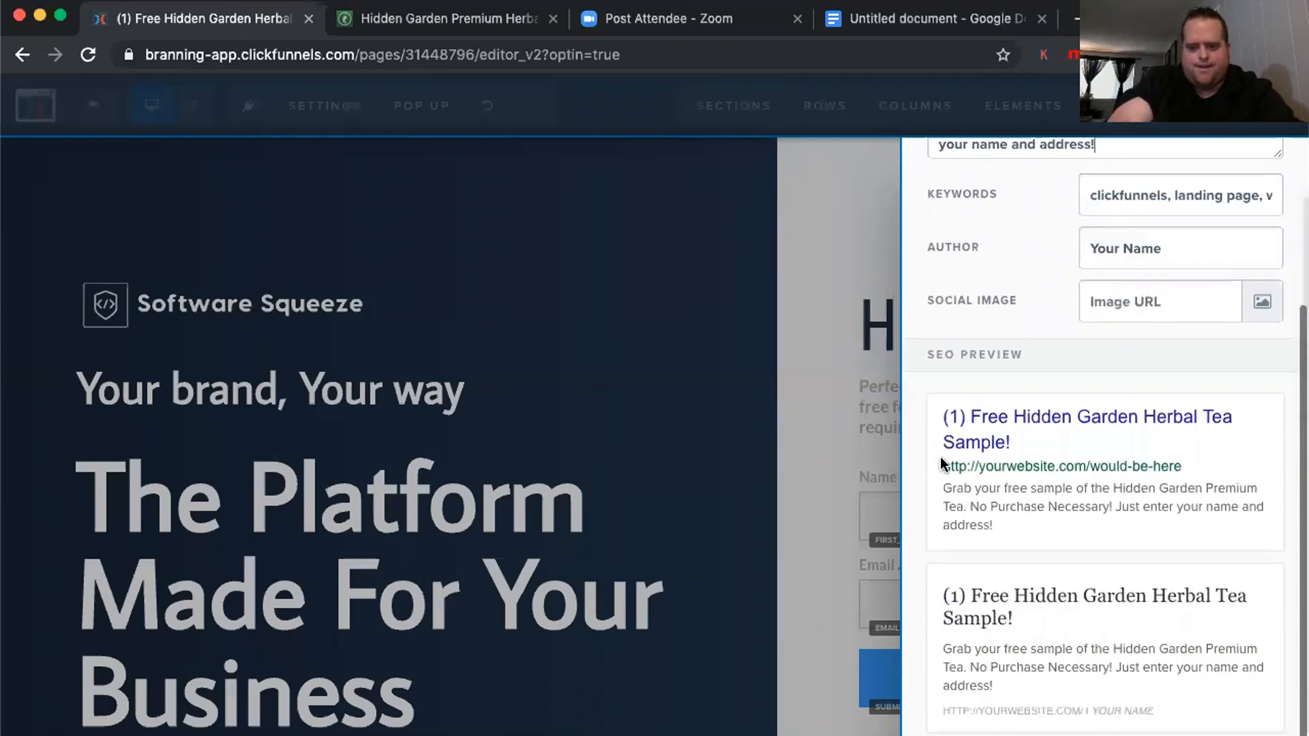
pyautogui.click(724, 351)
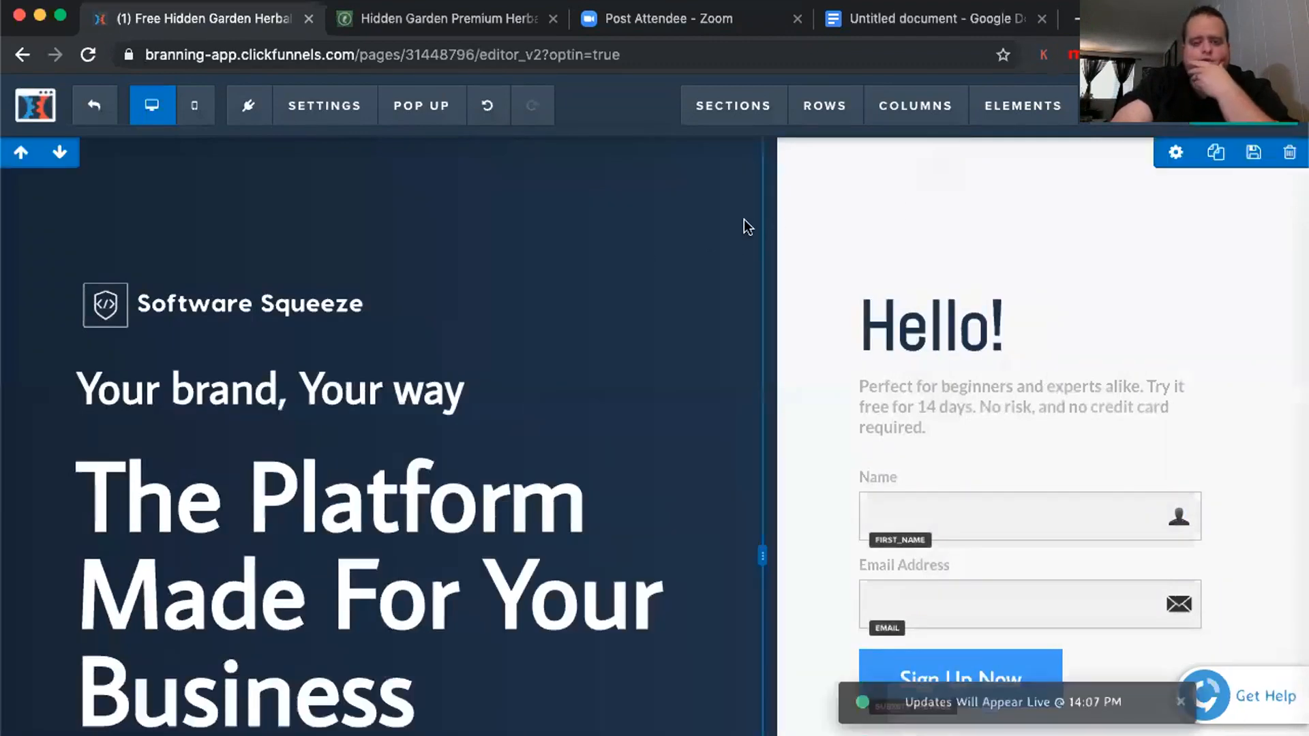
# Look over the optin page and check the settings of its two-column row
pyautogui.scroll(-7, 378, 338)
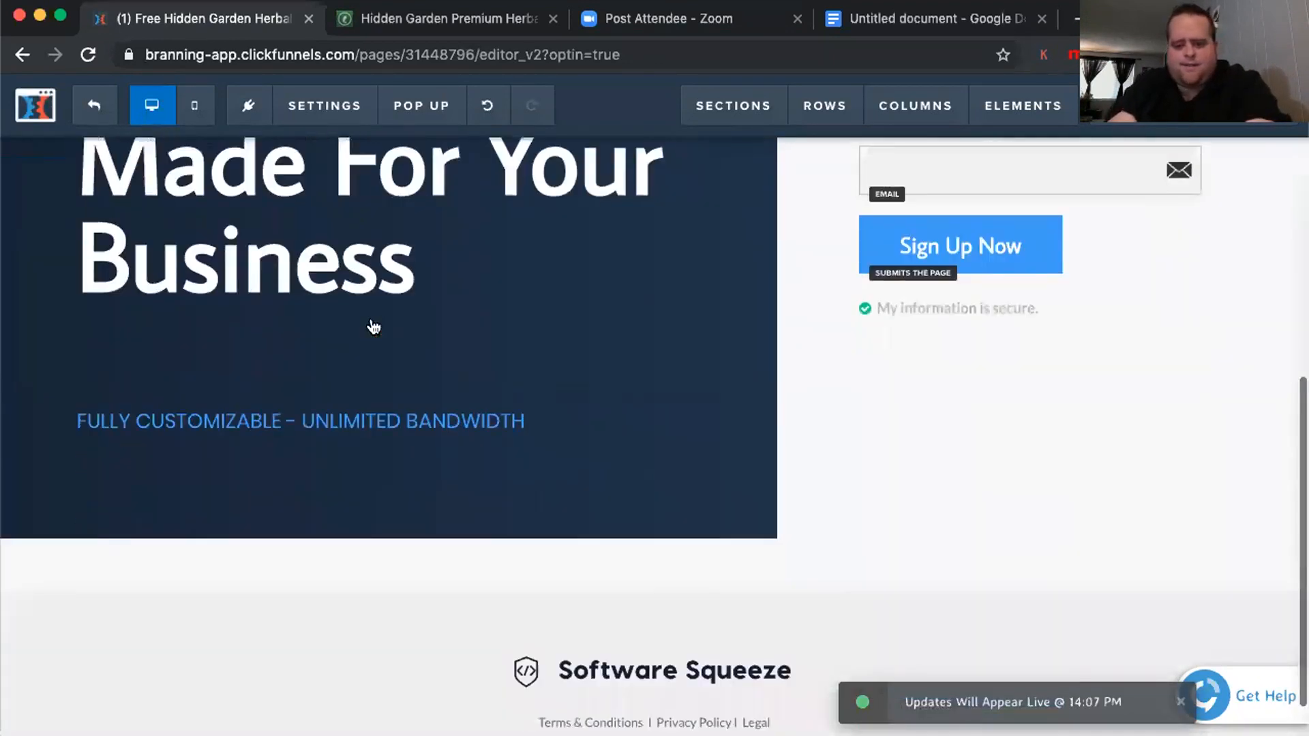
pyautogui.scroll(7, 375, 325)
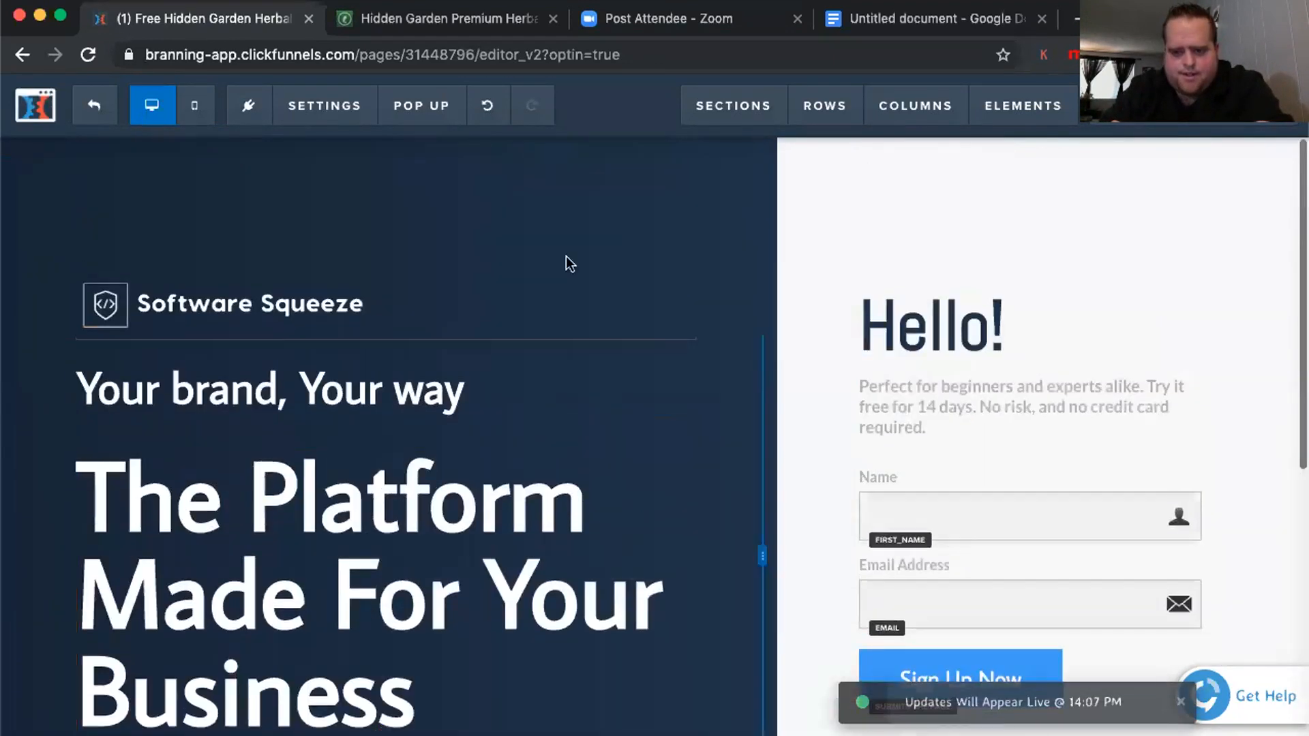
pyautogui.click(1174, 156)
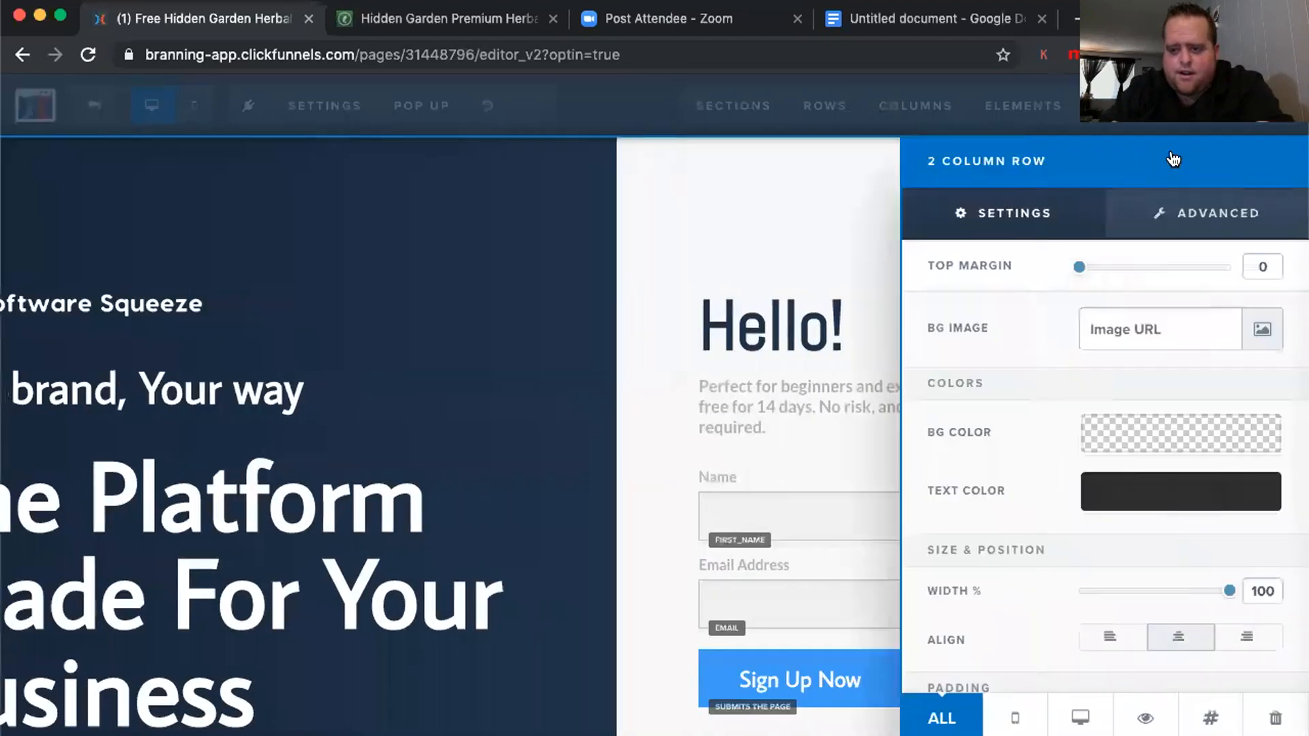
pyautogui.click(564, 294)
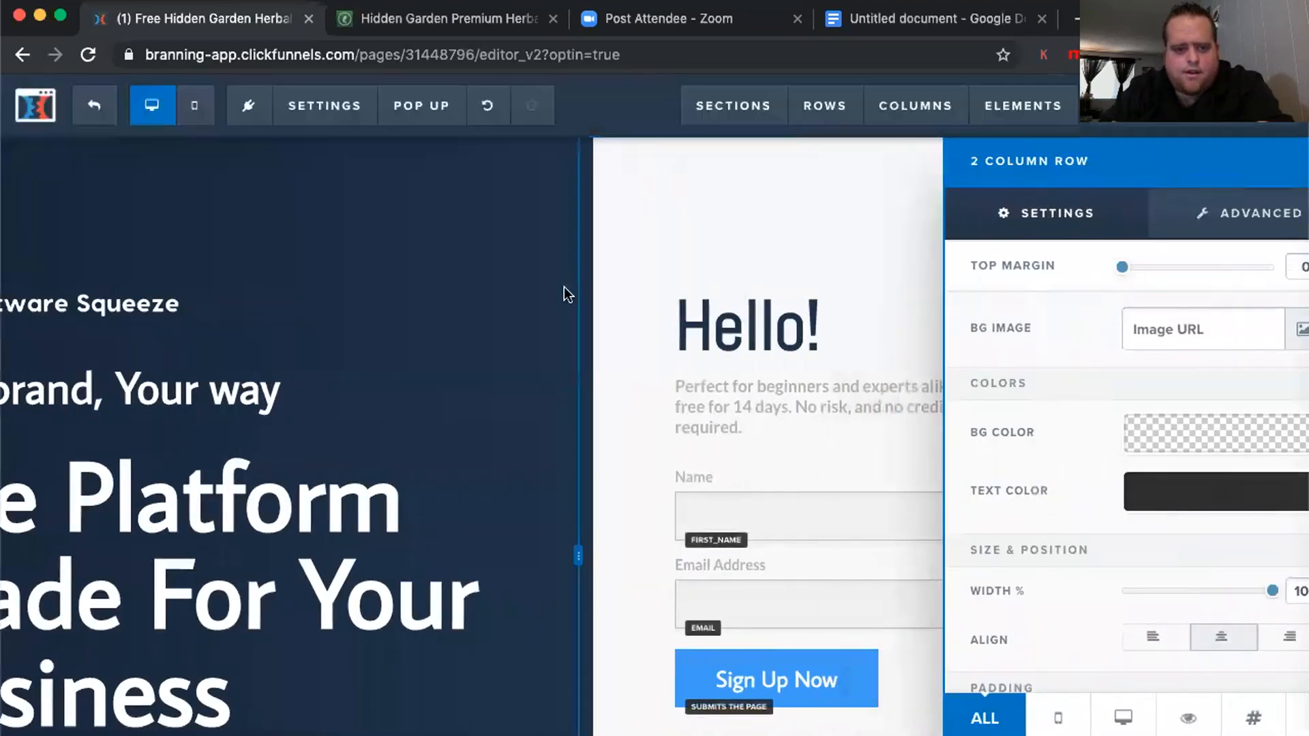
pyautogui.moveTo(325, 106)
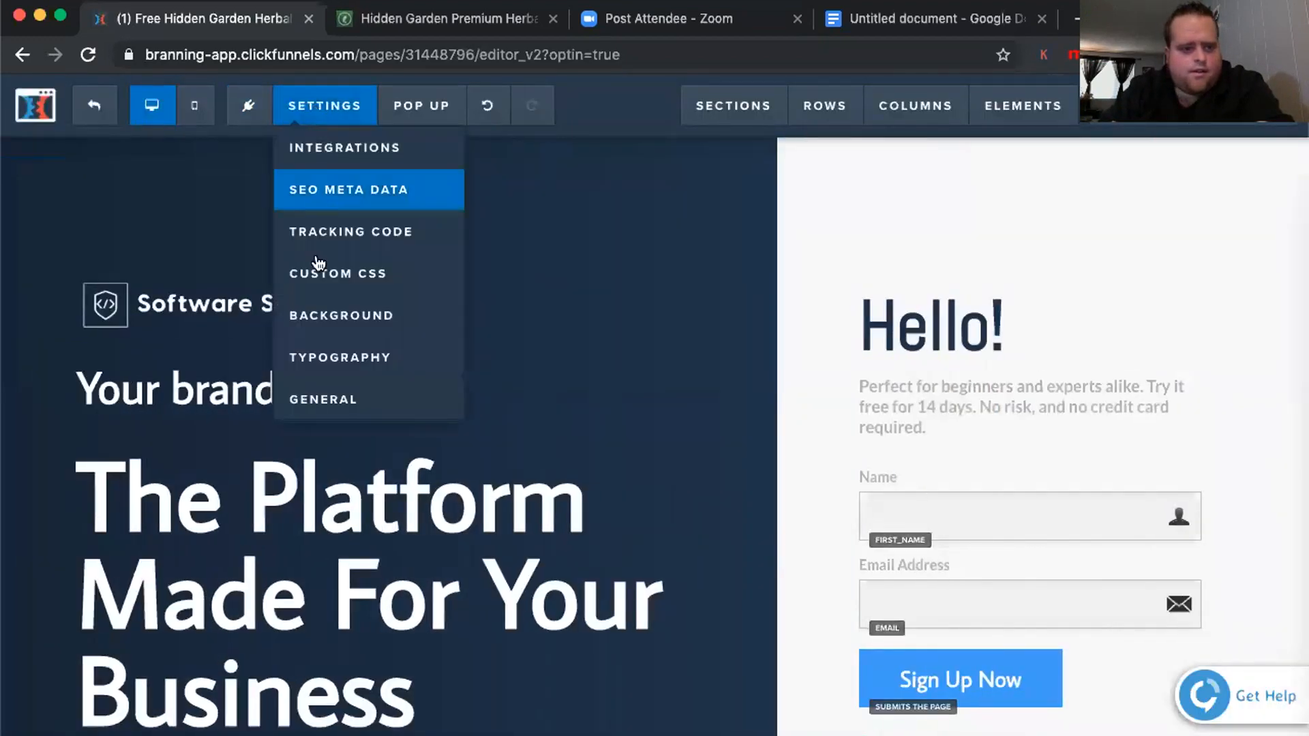
pyautogui.click(322, 334)
pyautogui.click(644, 336)
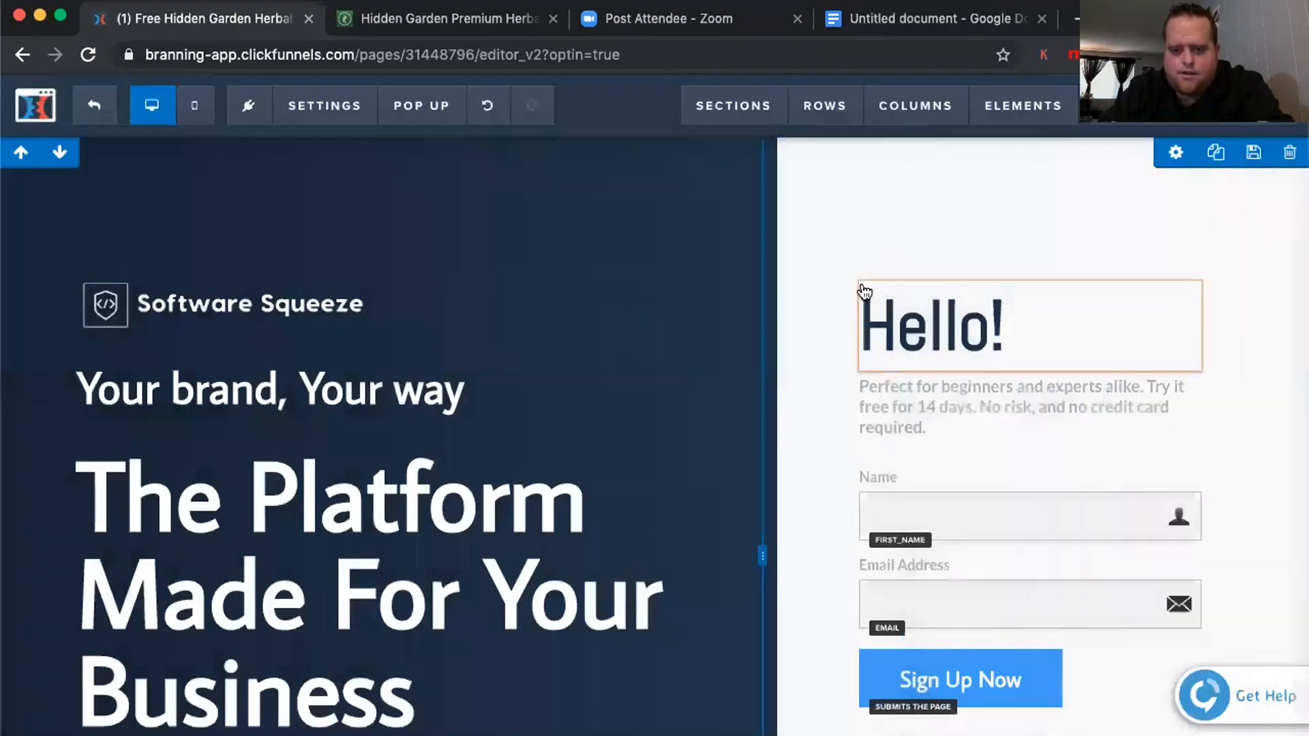
pyautogui.scroll(-7, 713, 322)
pyautogui.scroll(10, 714, 321)
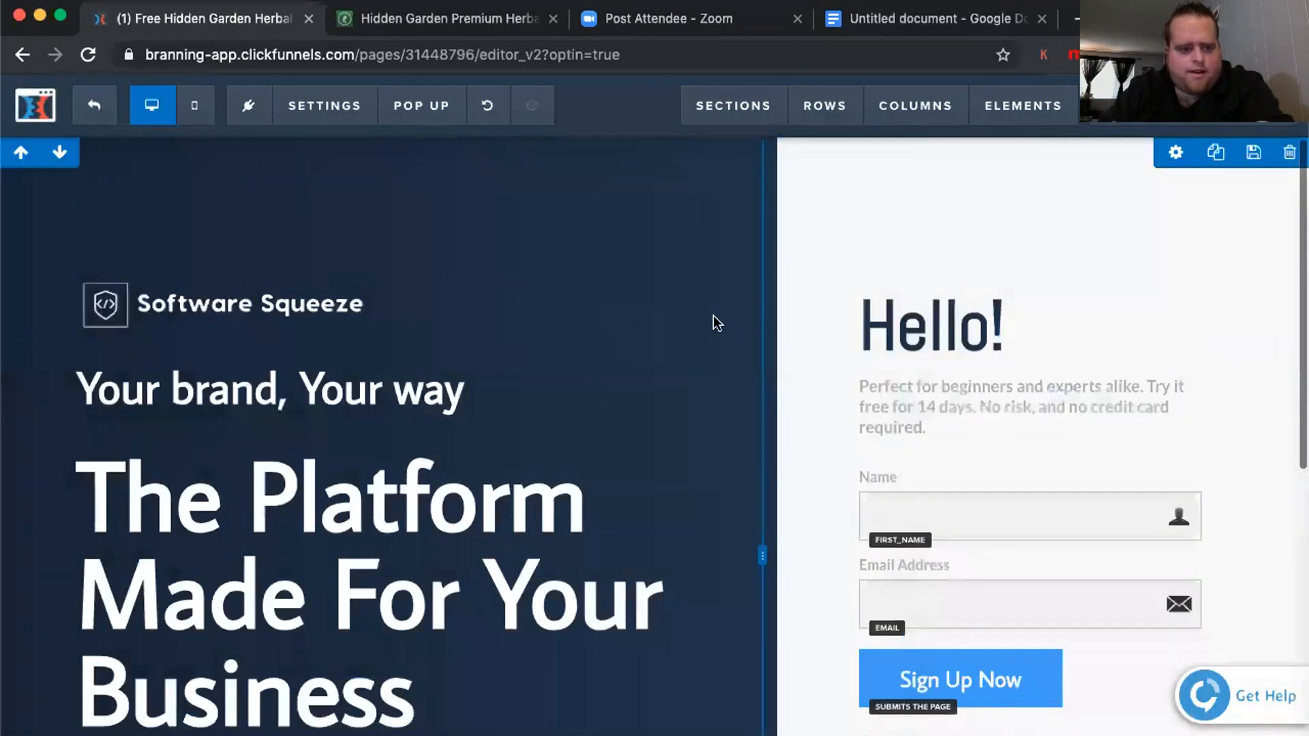
# Remove the background image from the first column of the two-column row
pyautogui.click(884, 115)
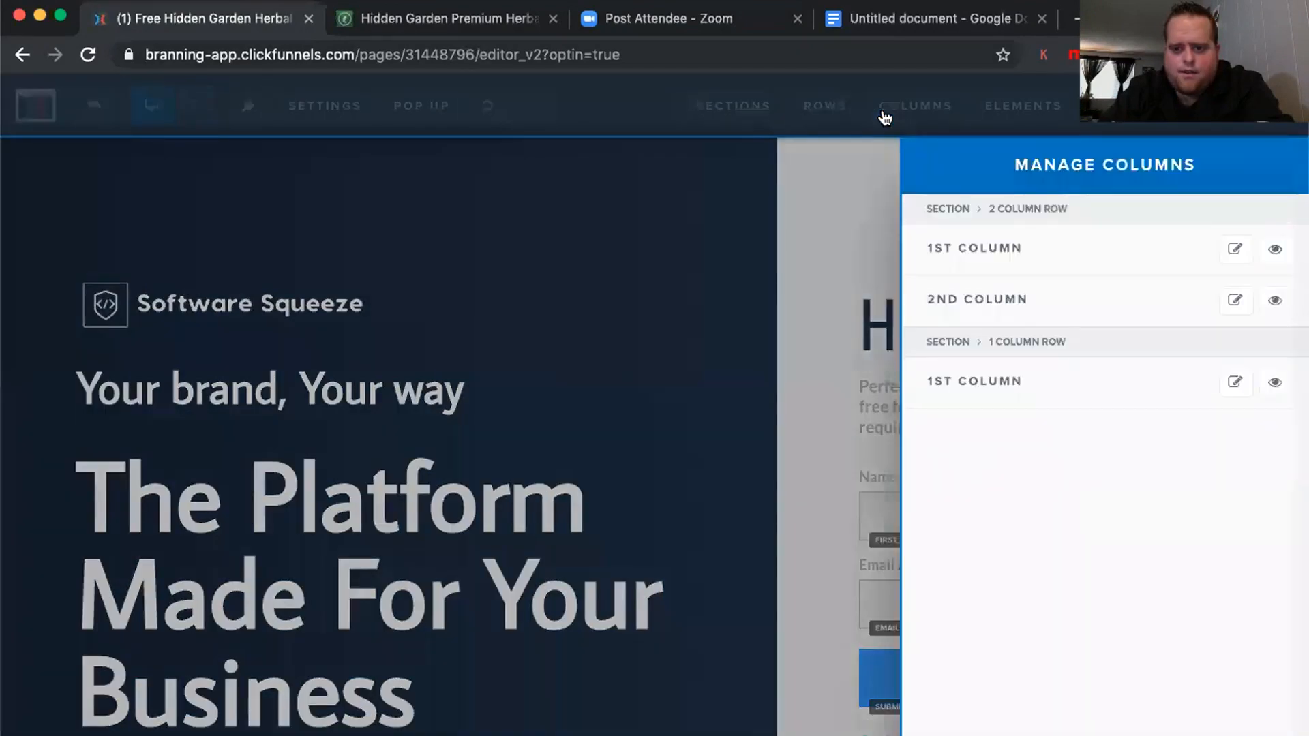
pyautogui.click(1236, 250)
pyautogui.scroll(-2, 1179, 521)
pyautogui.scroll(2, 1177, 520)
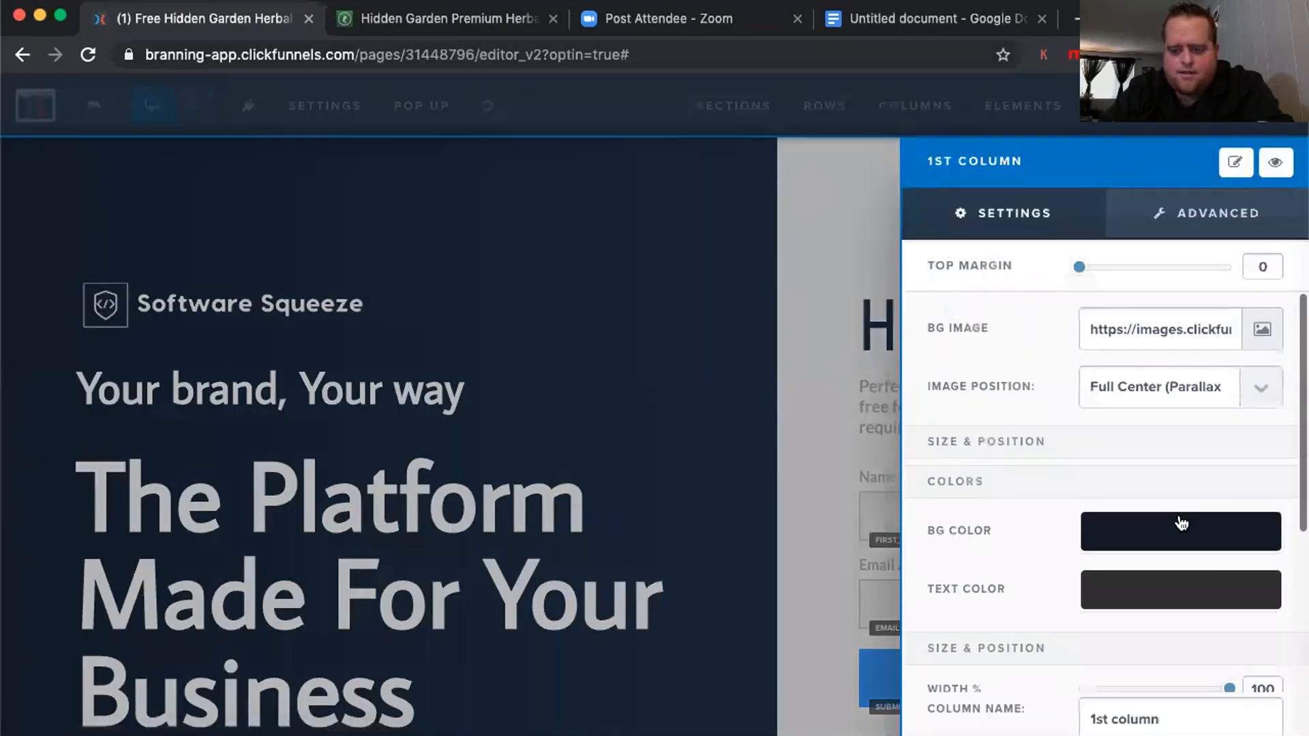
pyautogui.tripleClick(1168, 333)
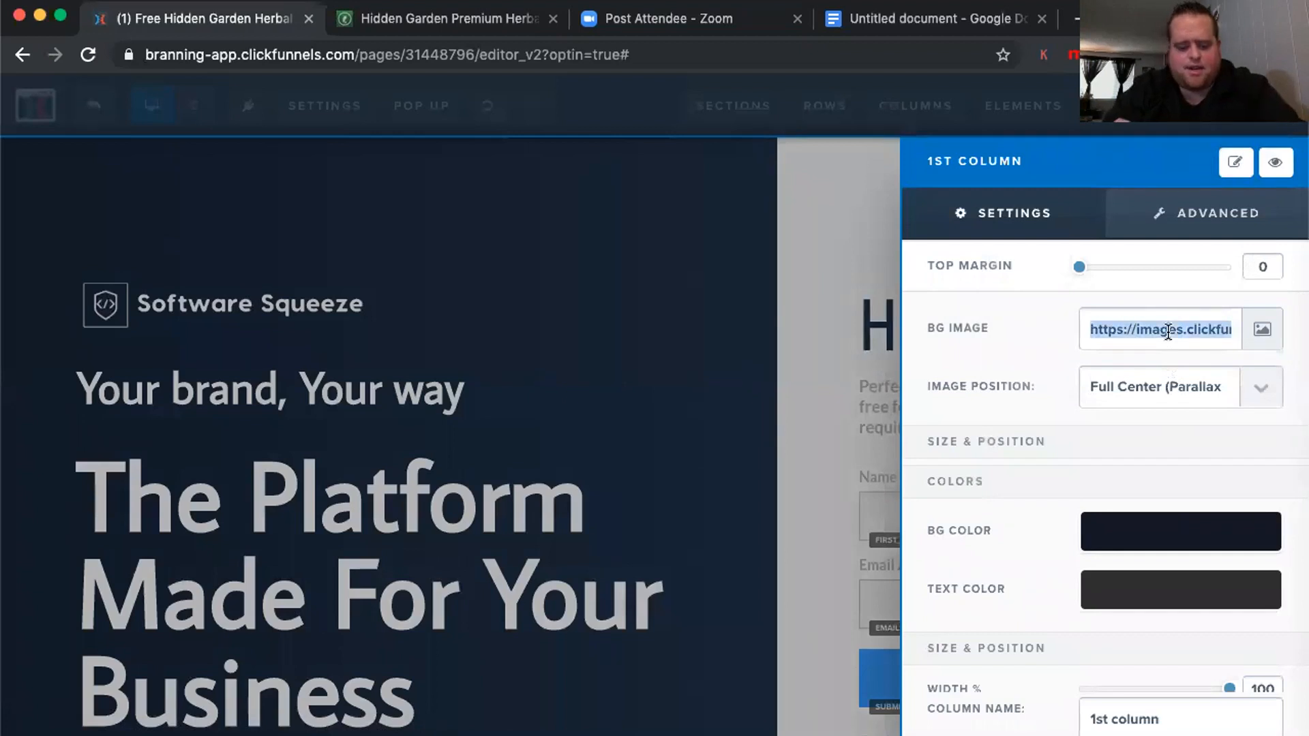
pyautogui.press('BackSpace')
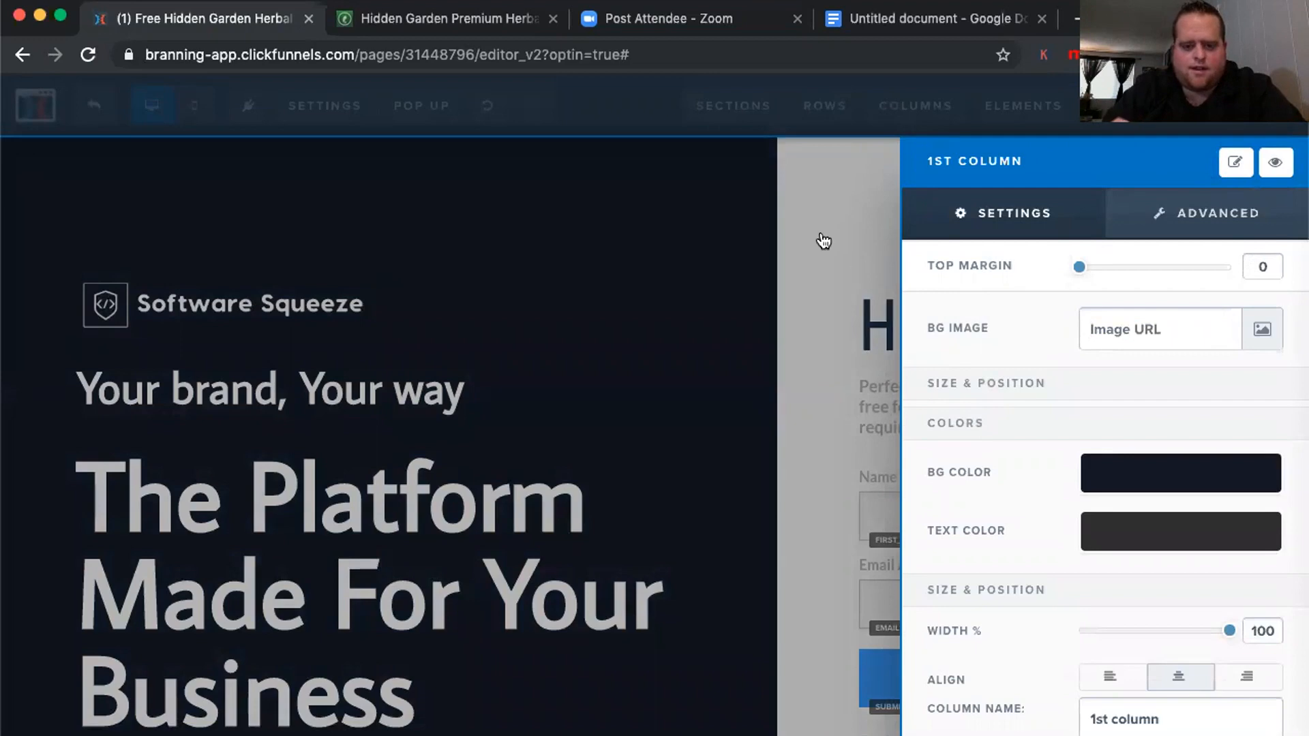
pyautogui.click(630, 364)
# Look over the optin page's dark headline column and signup form, and check the page's list of columns
pyautogui.scroll(-3, 728, 273)
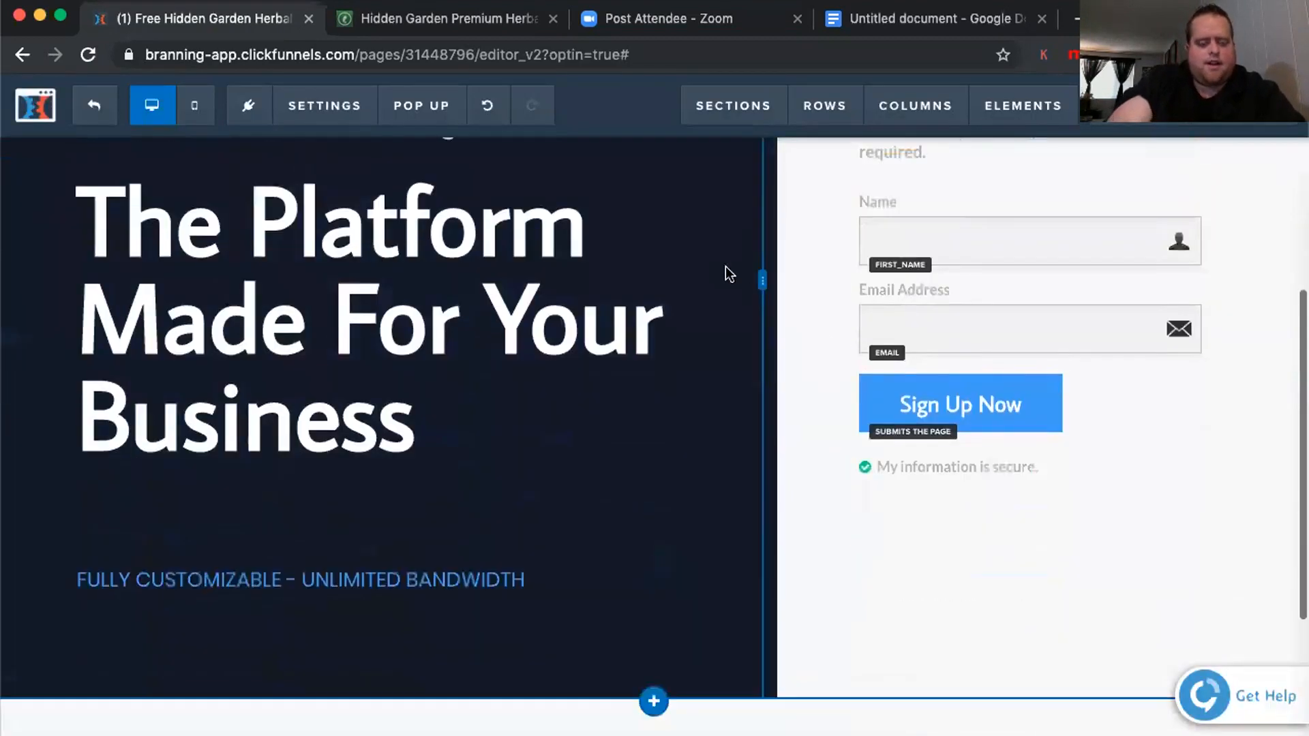
pyautogui.scroll(3, 728, 272)
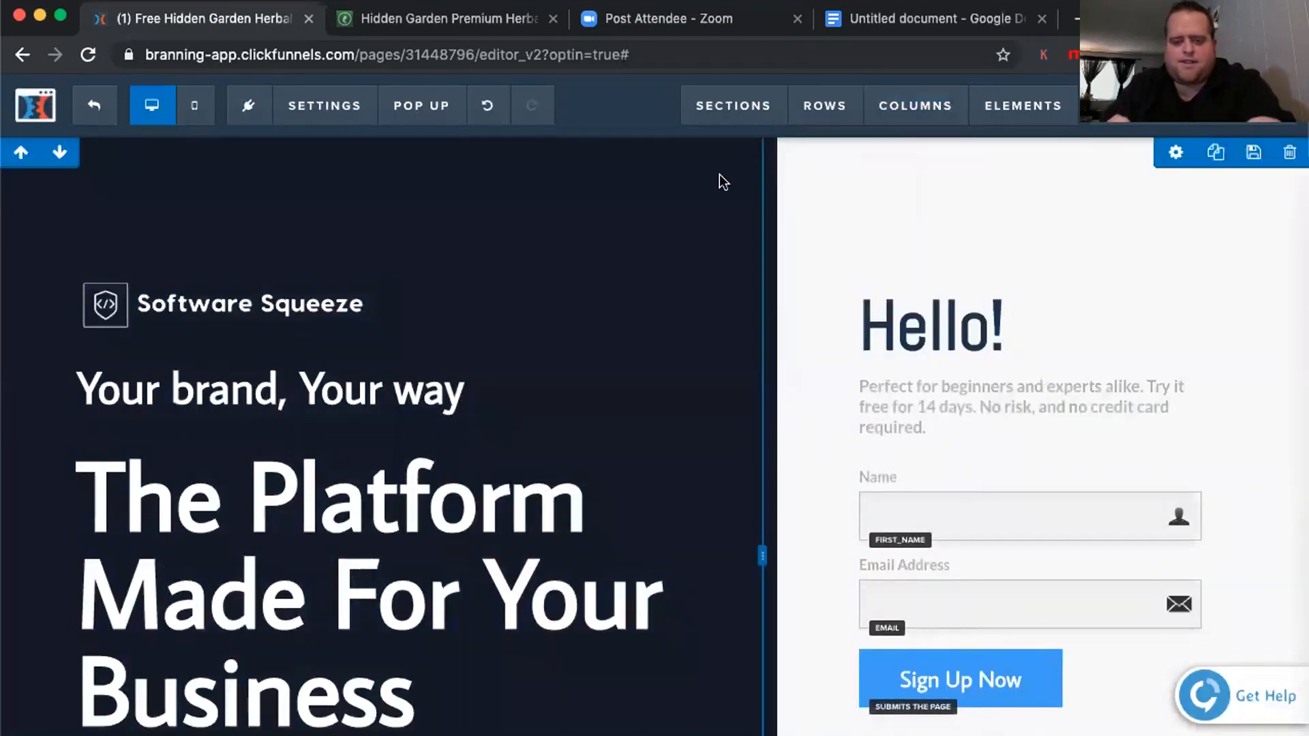
pyautogui.scroll(-5, 649, 477)
pyautogui.scroll(2, 651, 479)
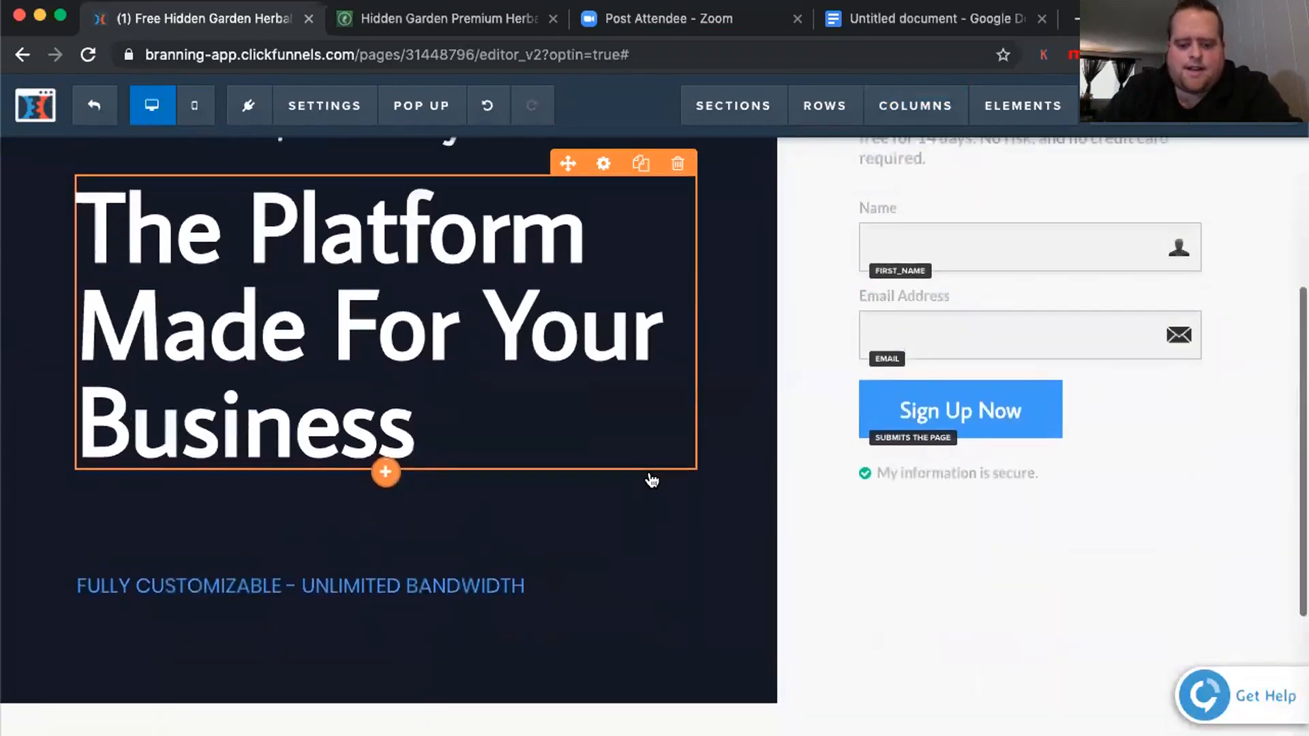
pyautogui.scroll(3, 652, 479)
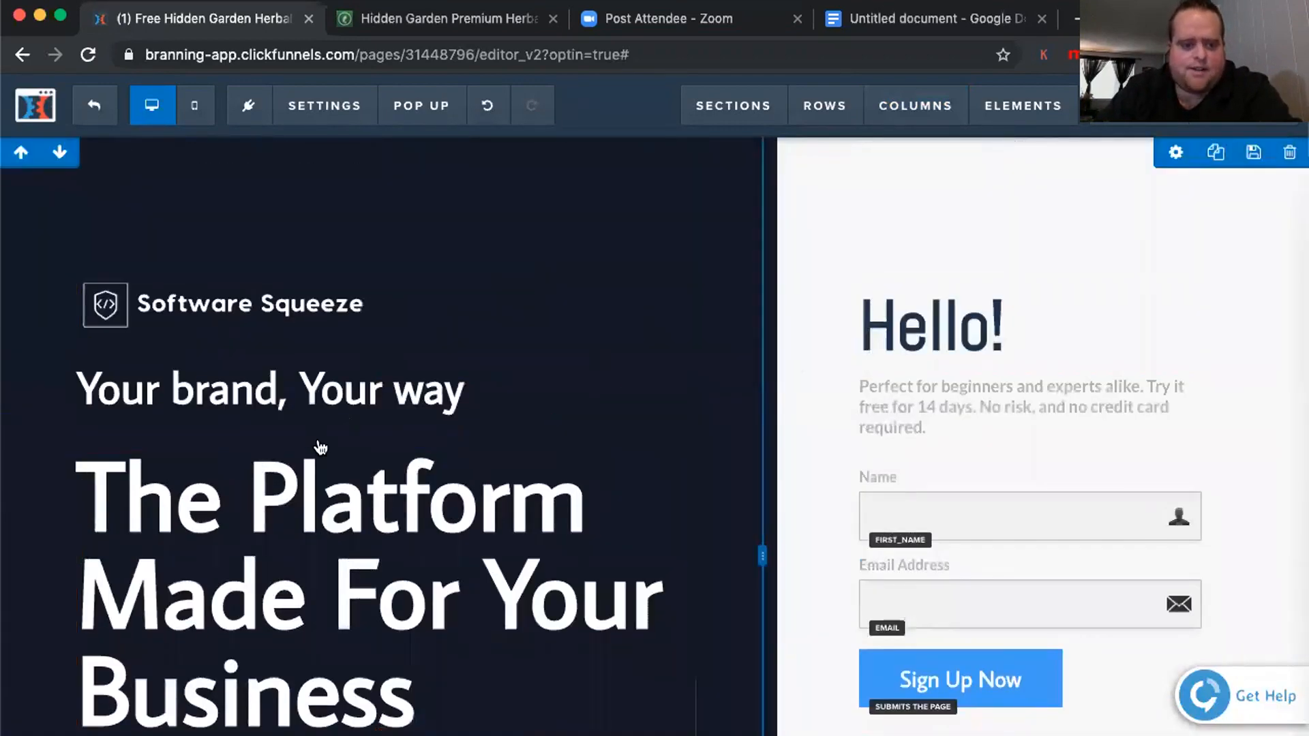
pyautogui.scroll(-3, 320, 448)
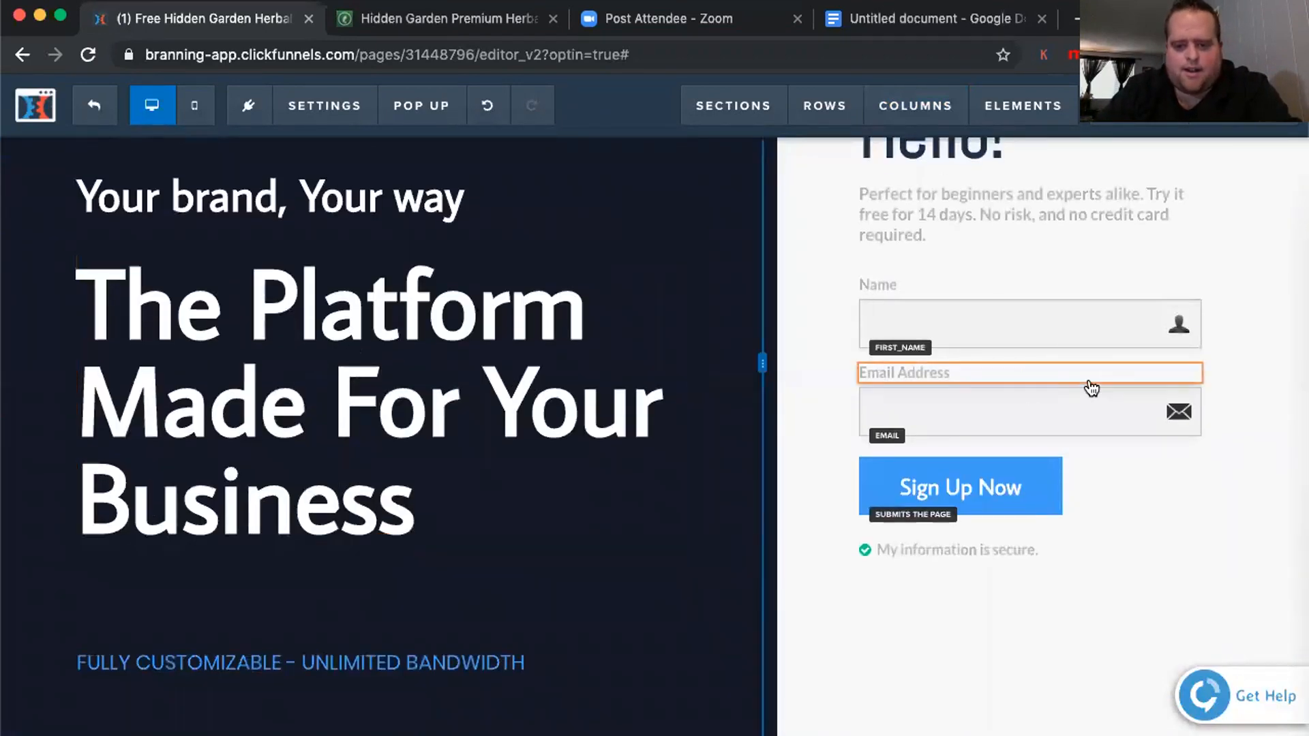
pyautogui.scroll(3, 1091, 386)
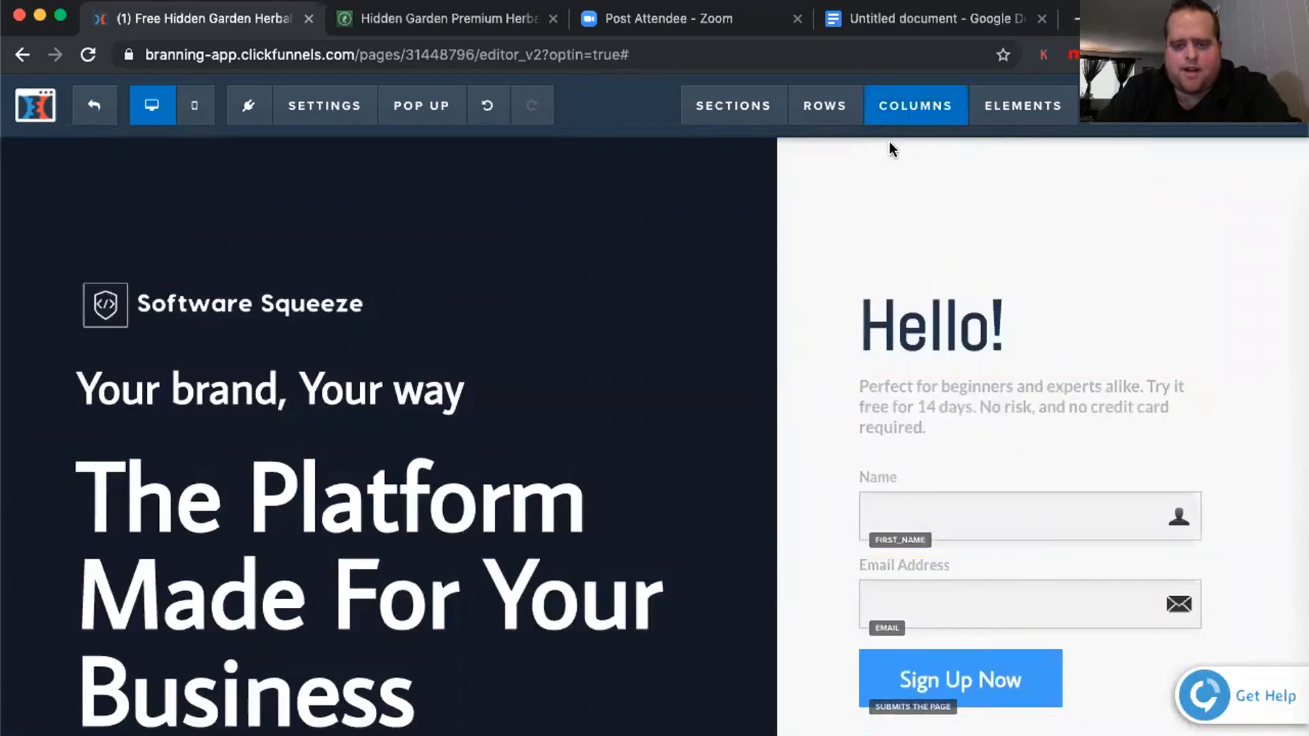
pyautogui.click(915, 115)
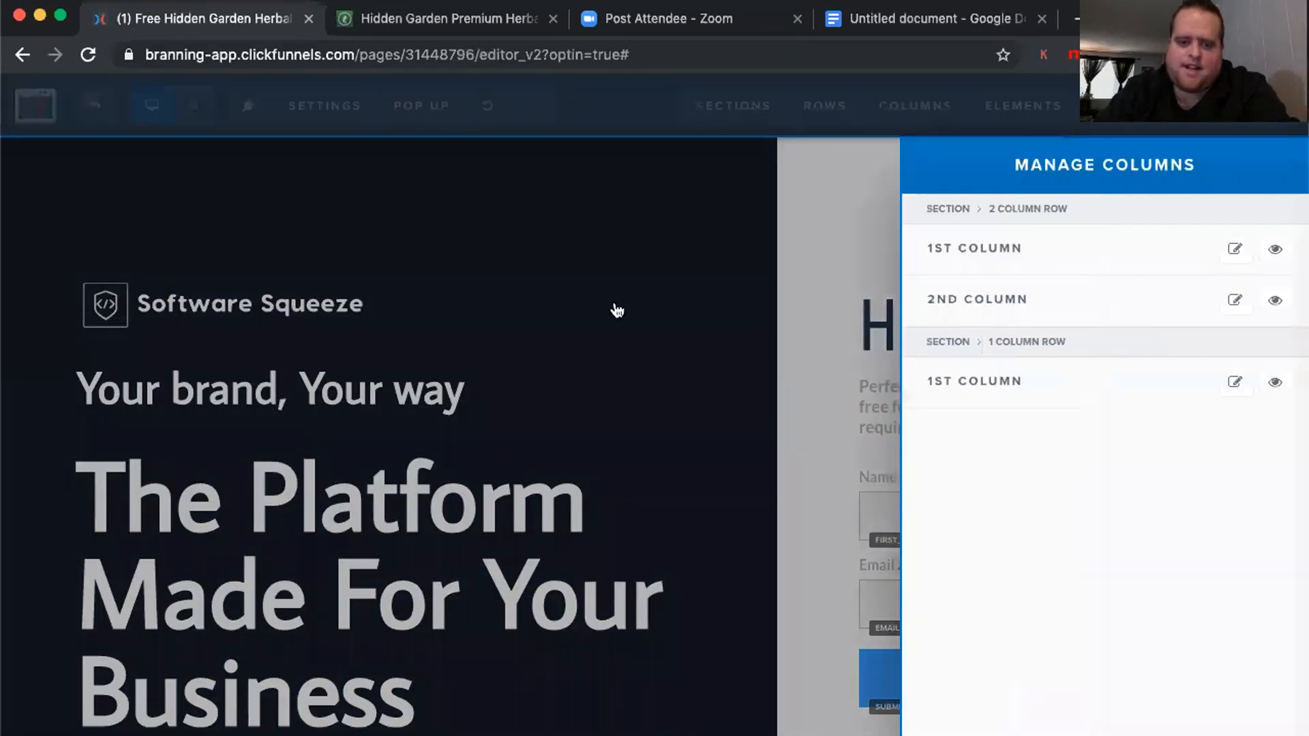
pyautogui.click(617, 311)
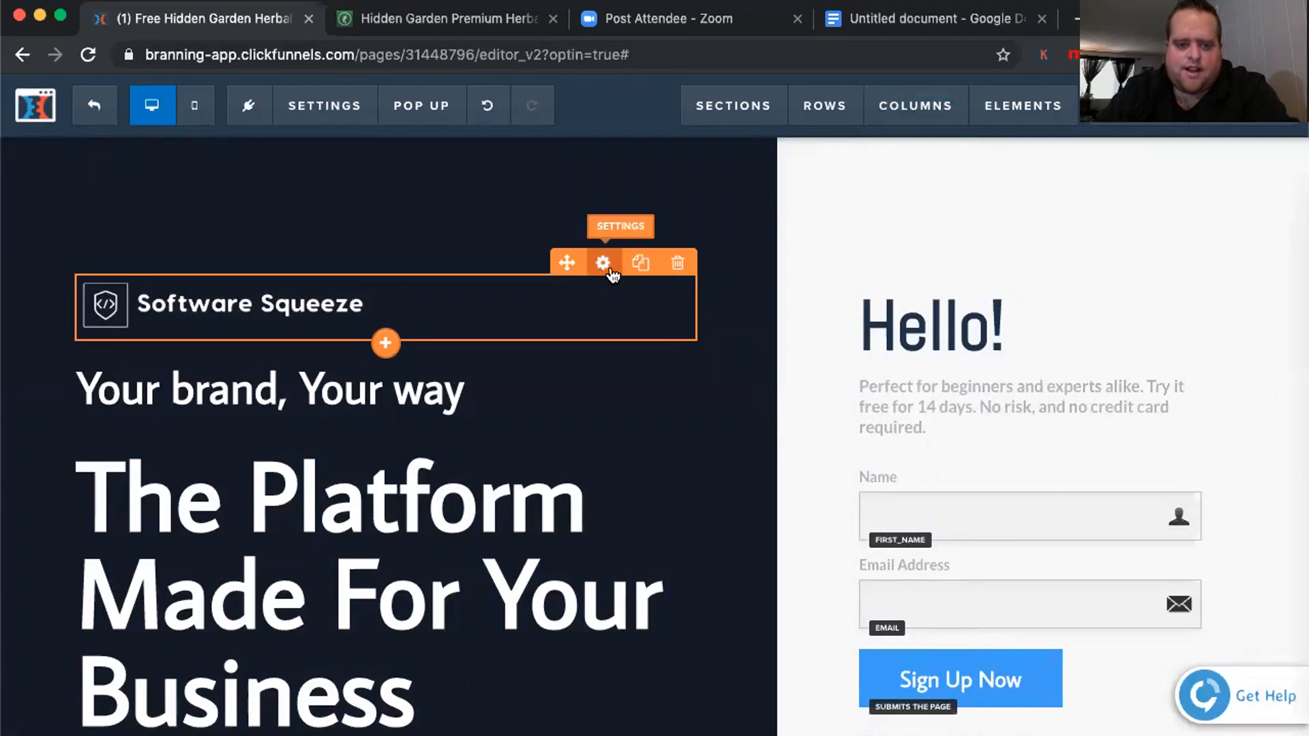
pyautogui.scroll(-4, 1106, 630)
pyautogui.scroll(4, 1106, 637)
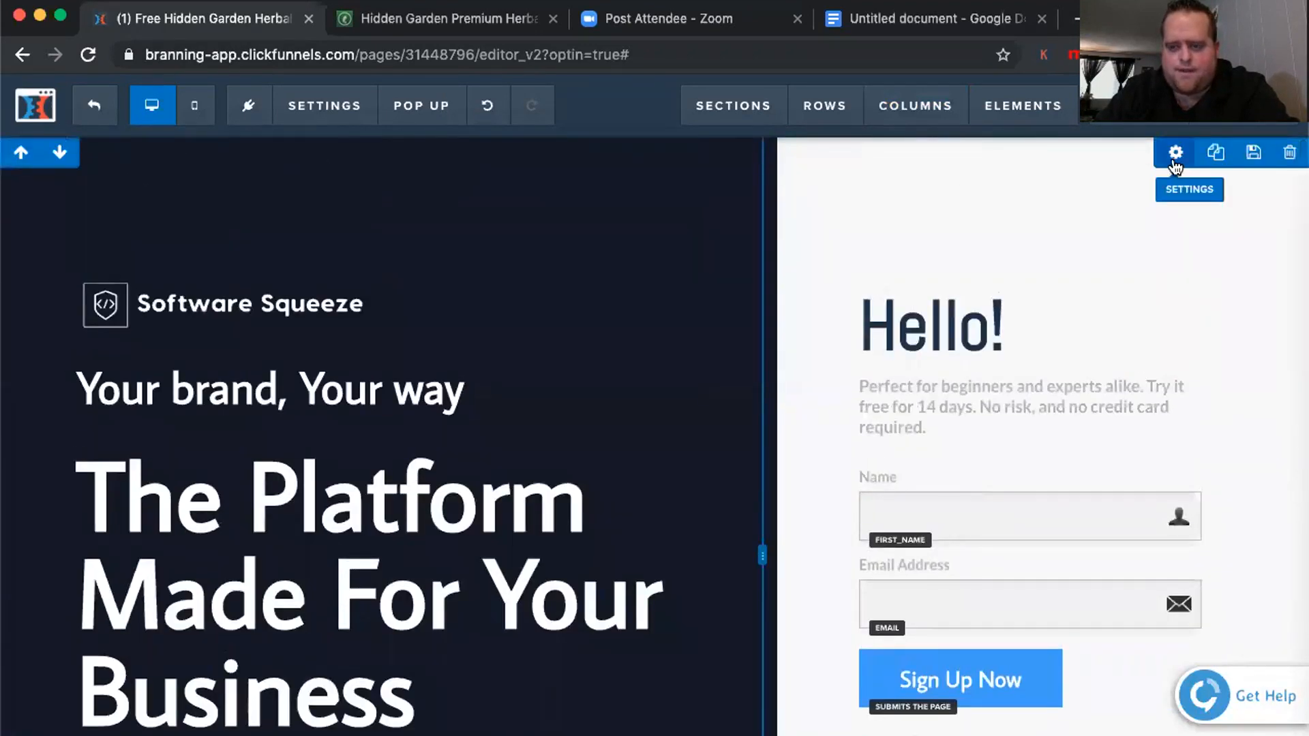
# Check the background options in the two-column row's settings and review the list of columns again
pyautogui.click(1175, 153)
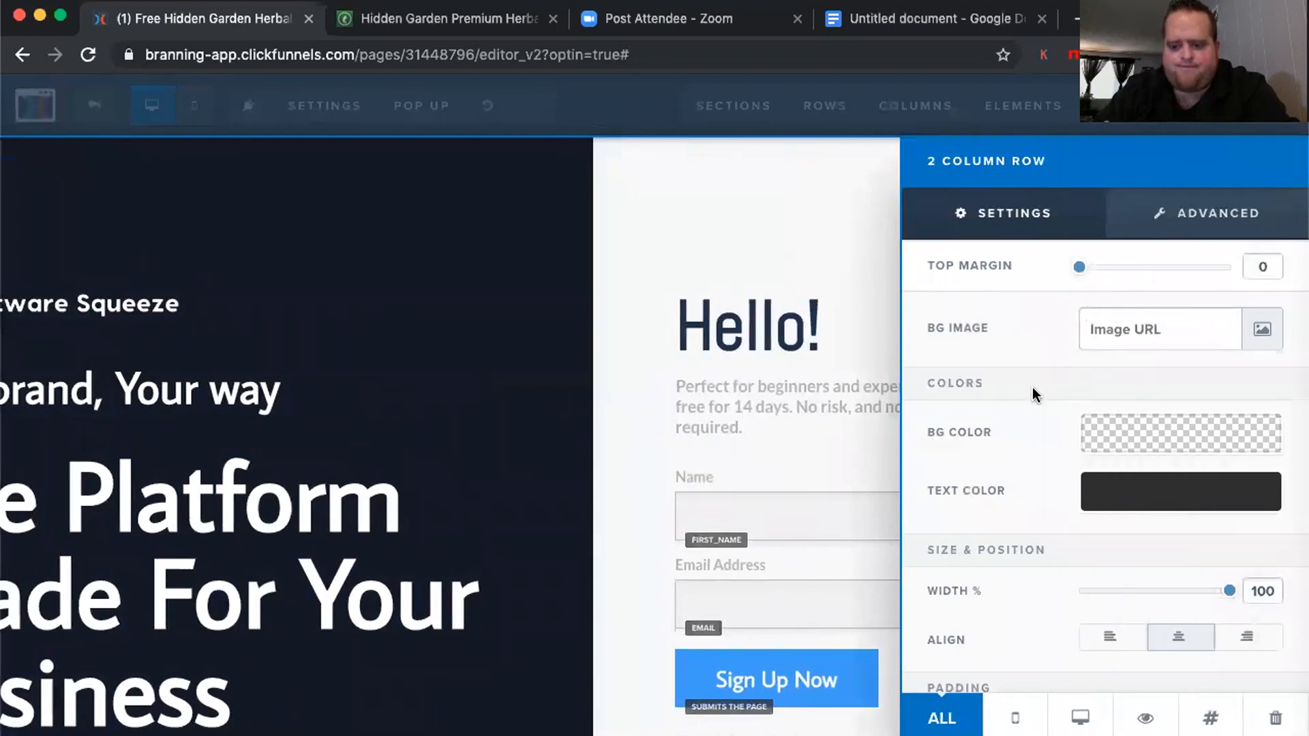
pyautogui.click(577, 220)
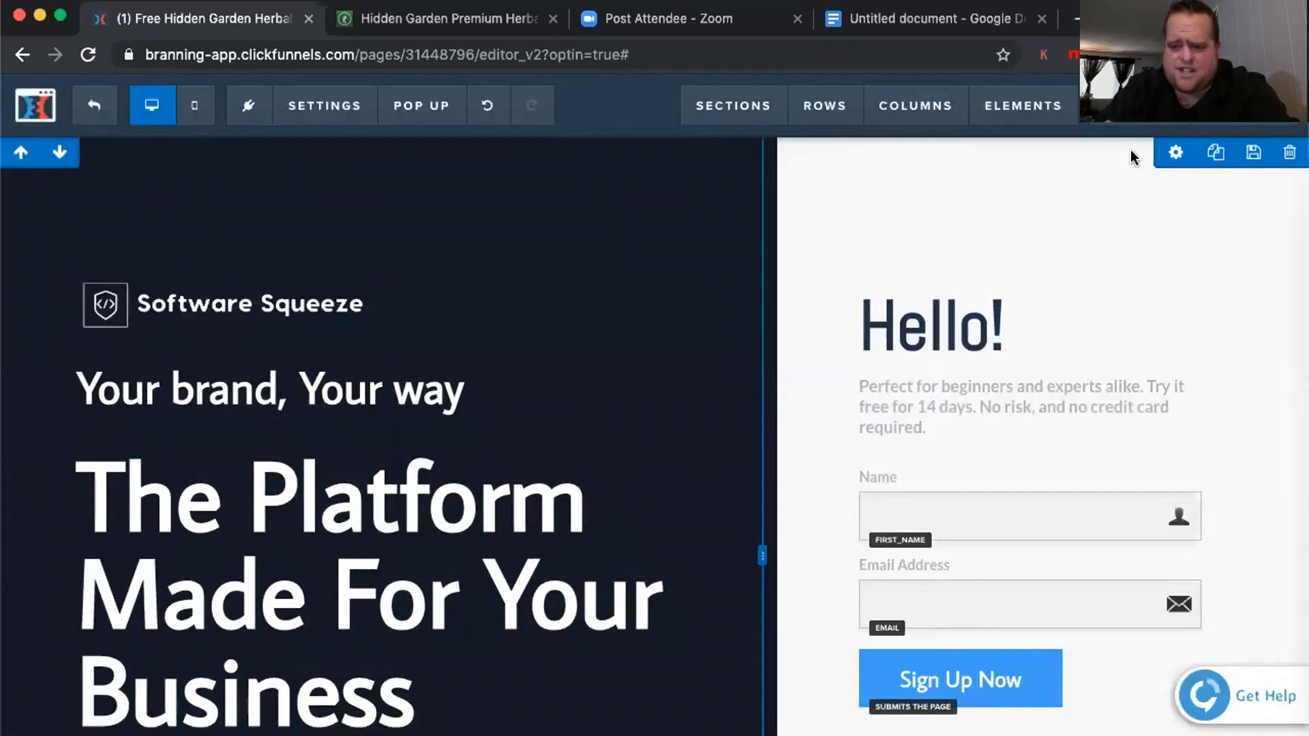
pyautogui.click(1176, 152)
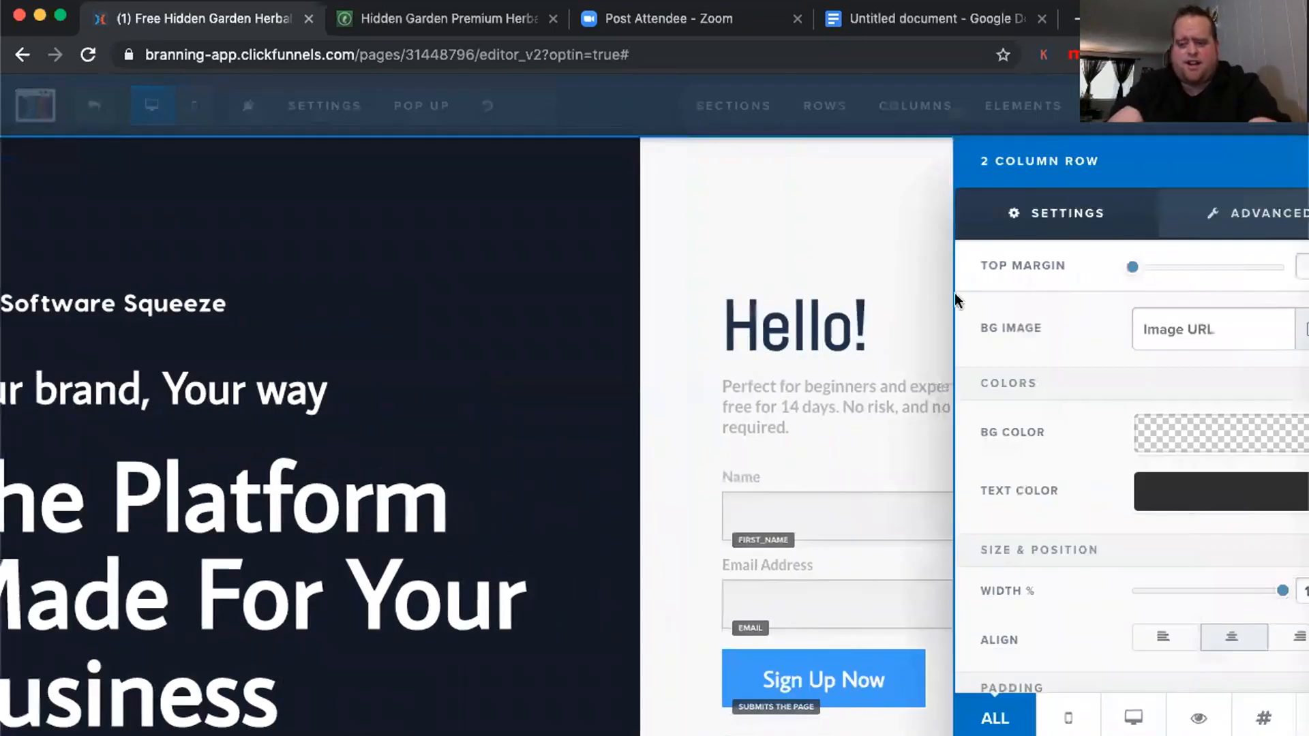
pyautogui.click(750, 262)
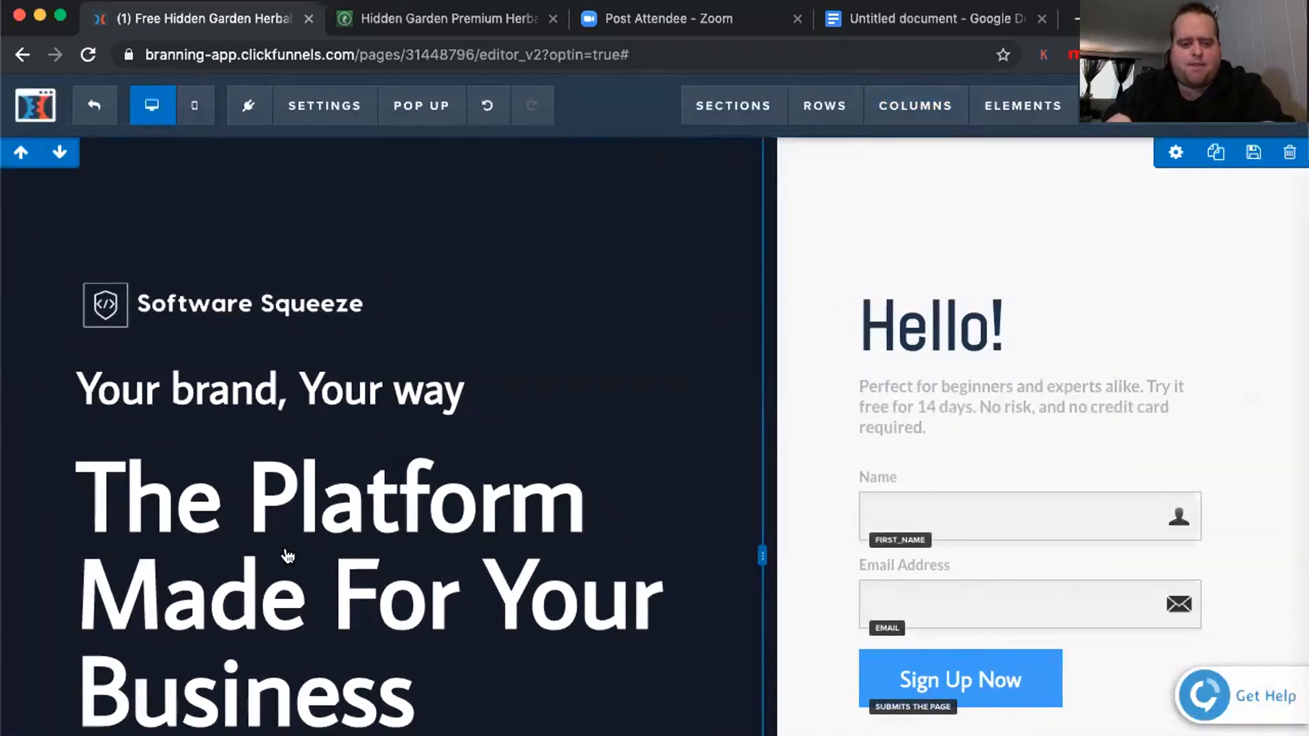
pyautogui.scroll(-3, 382, 461)
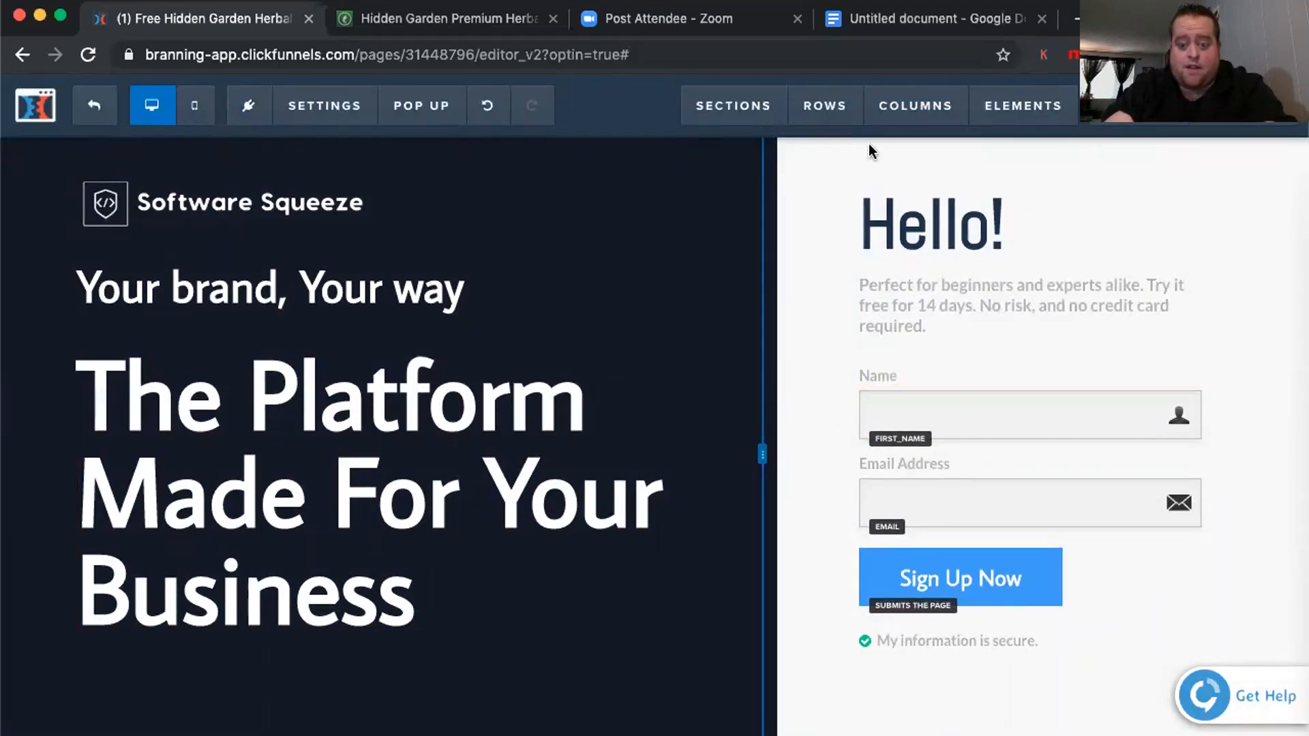
pyautogui.click(889, 123)
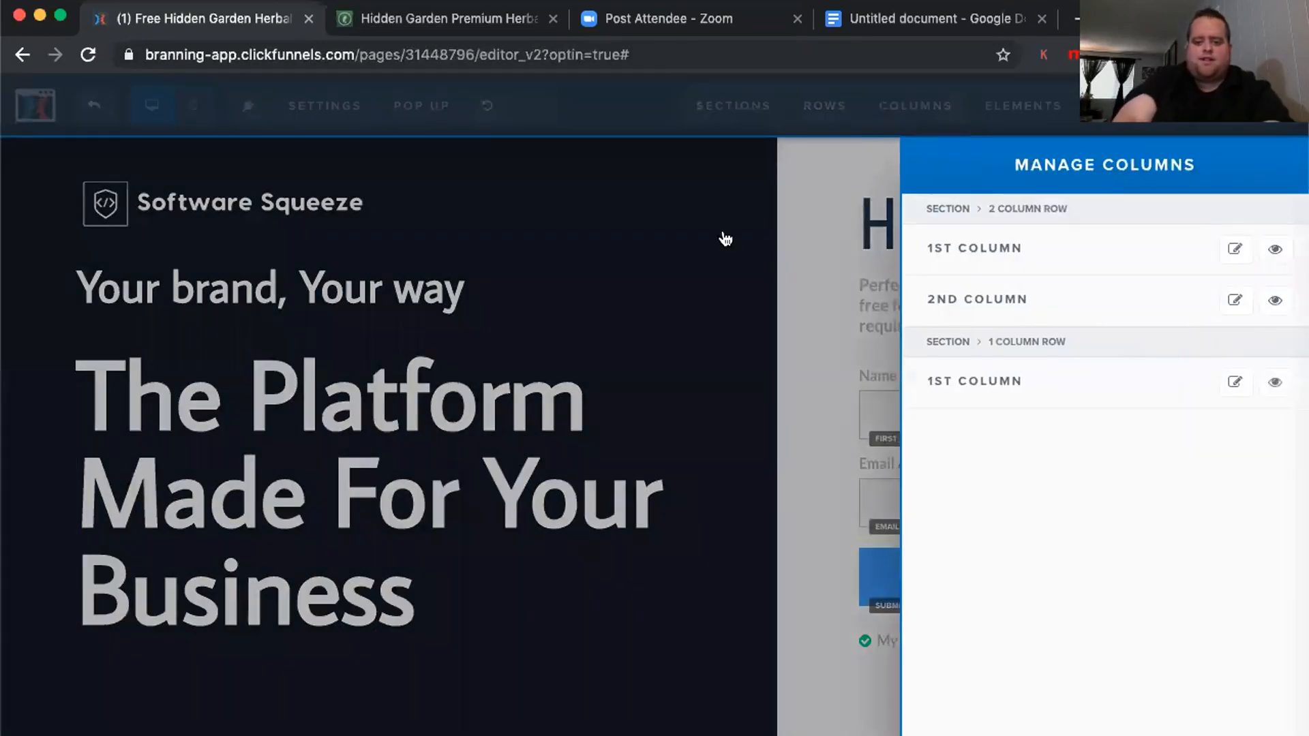
pyautogui.scroll(2, 555, 497)
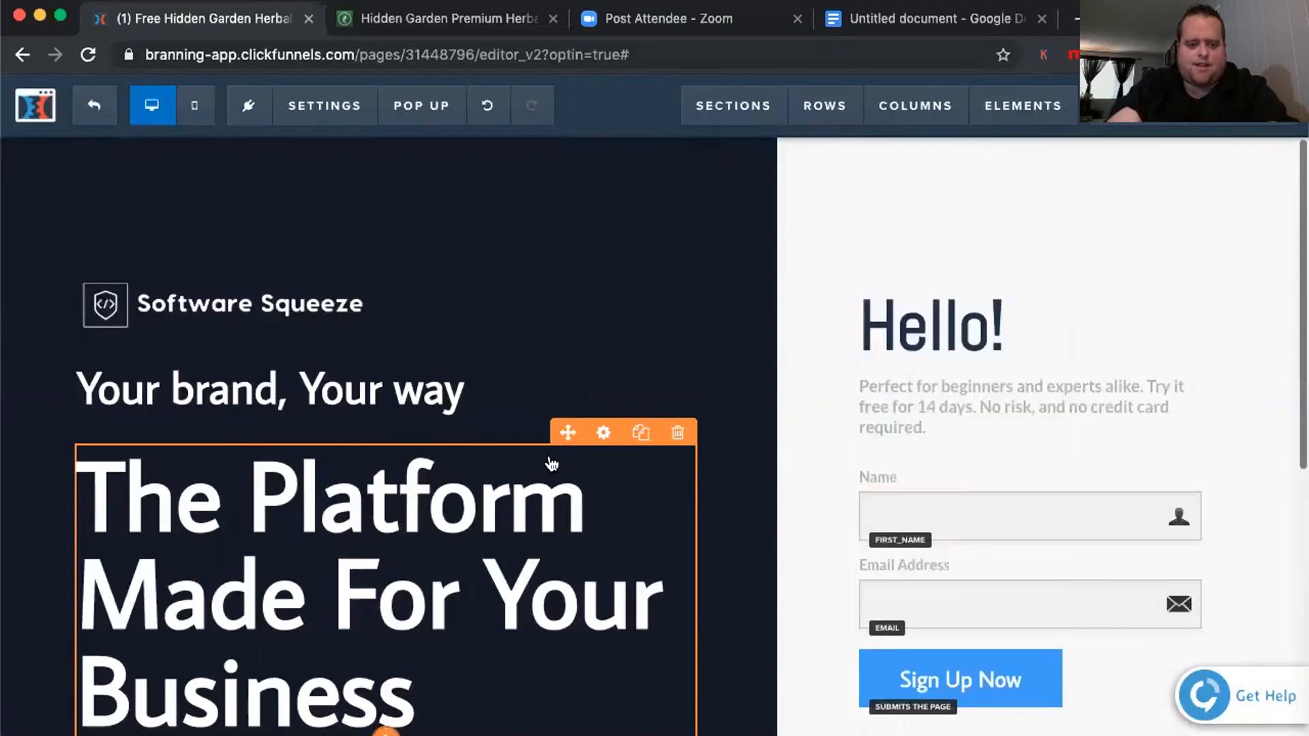
# Look through the optin page down to its footer and compare it with the Melaleuca Hidden Garden herbal tea product page
pyautogui.scroll(-8, 497, 307)
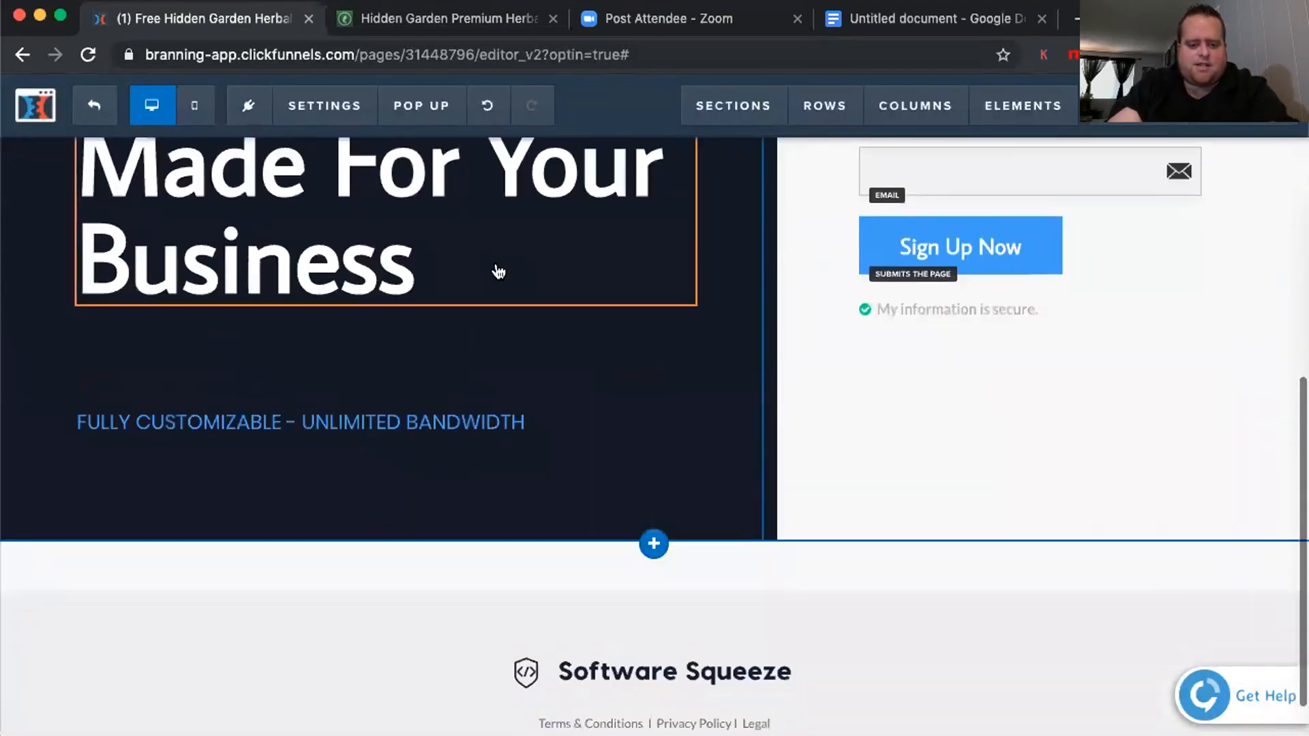
pyautogui.scroll(9, 490, 205)
pyautogui.scroll(-6, 474, 200)
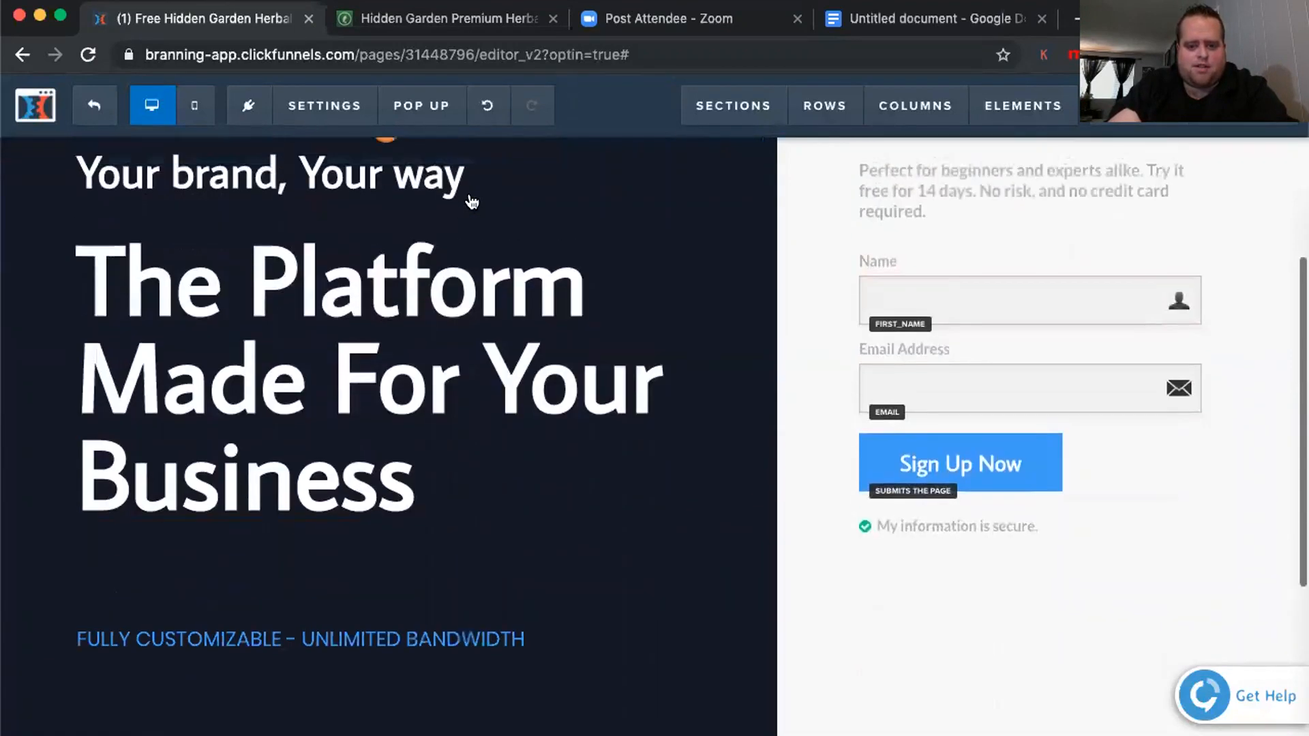
pyautogui.scroll(7, 471, 199)
pyautogui.click(452, 18)
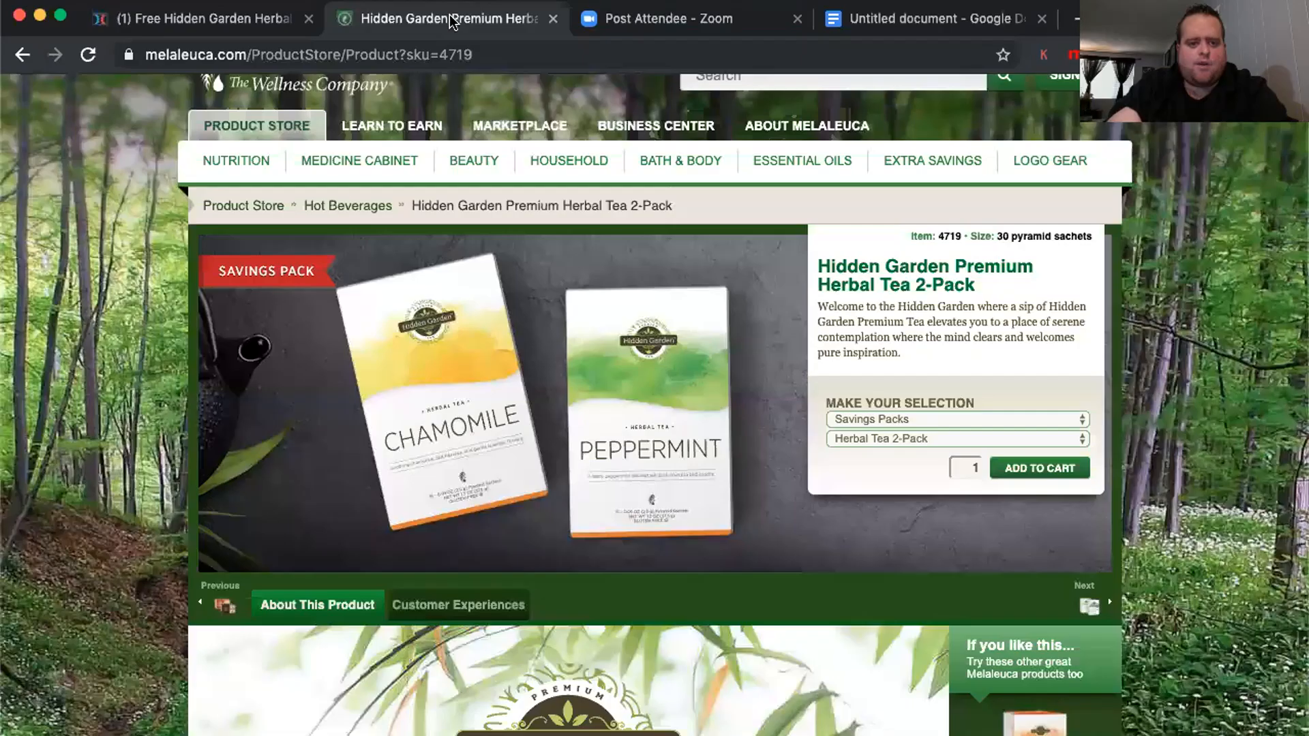
pyautogui.click(150, 17)
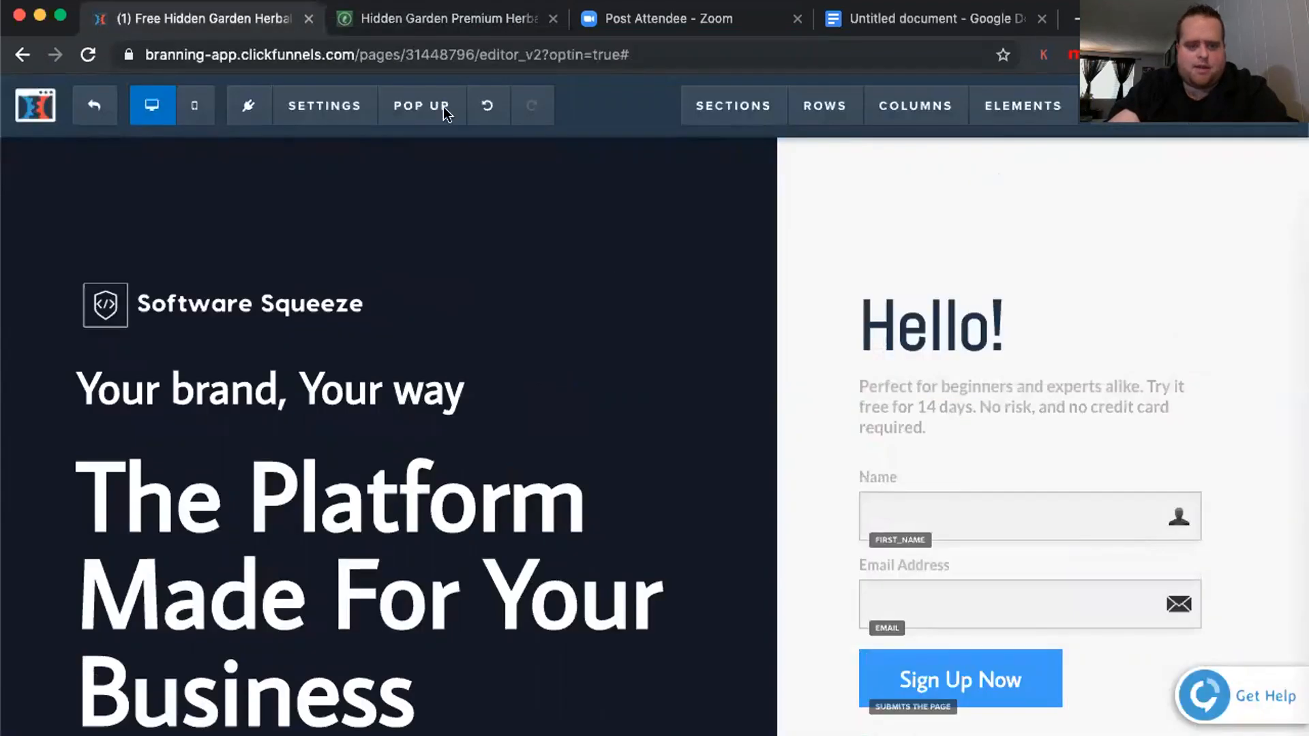
# Start uploading a new background image for the first column of the two-column row
pyautogui.click(936, 107)
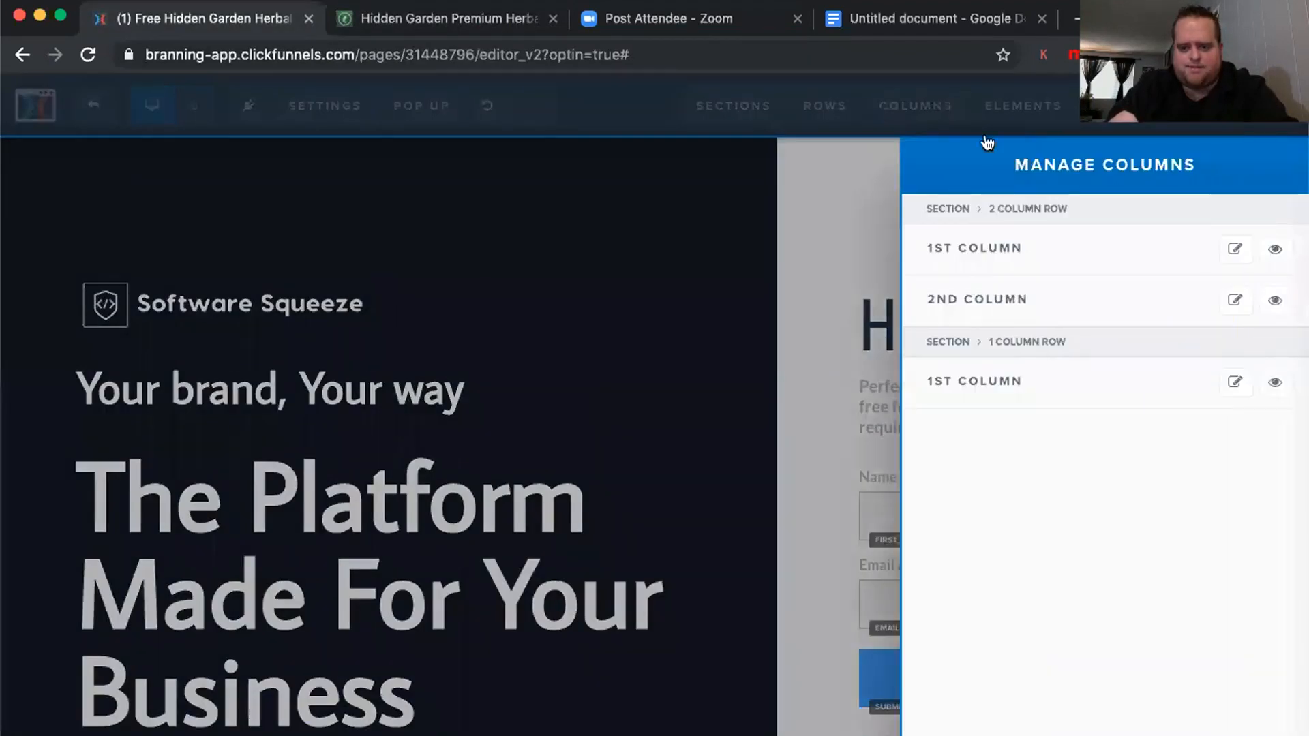
pyautogui.click(1235, 251)
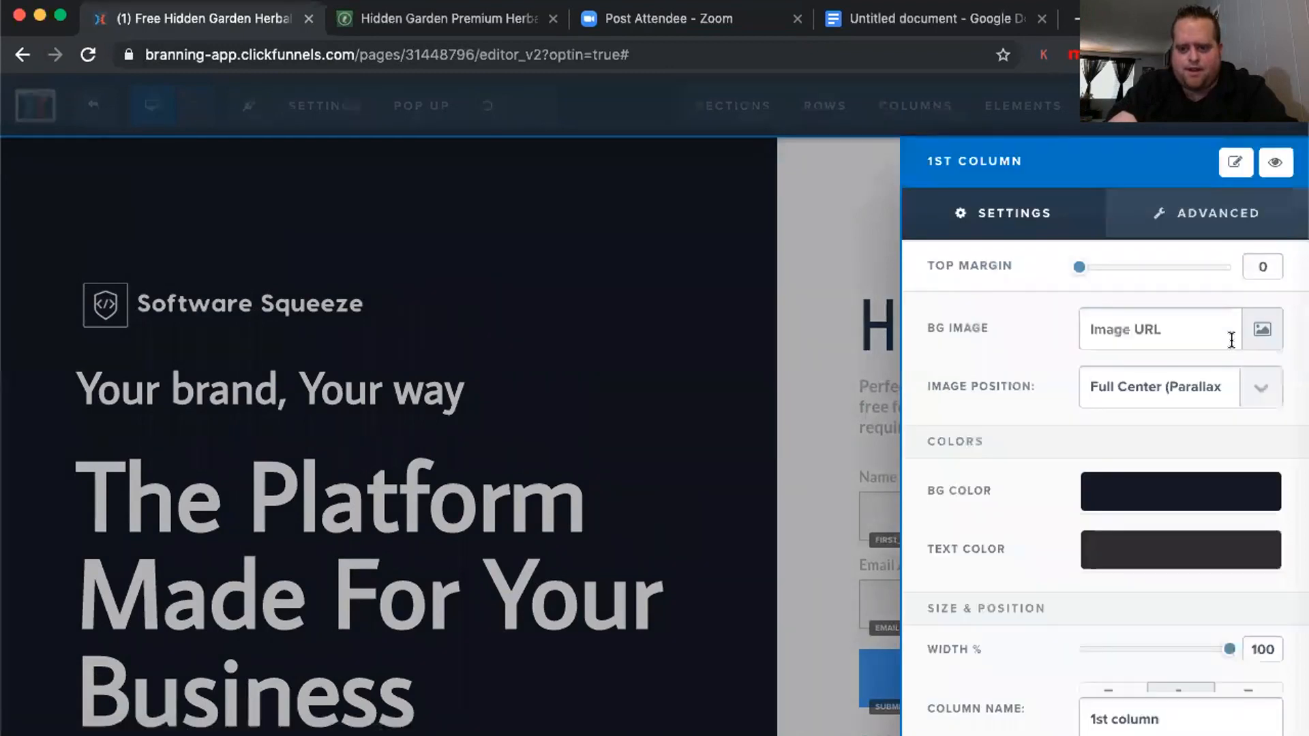
pyautogui.click(1258, 330)
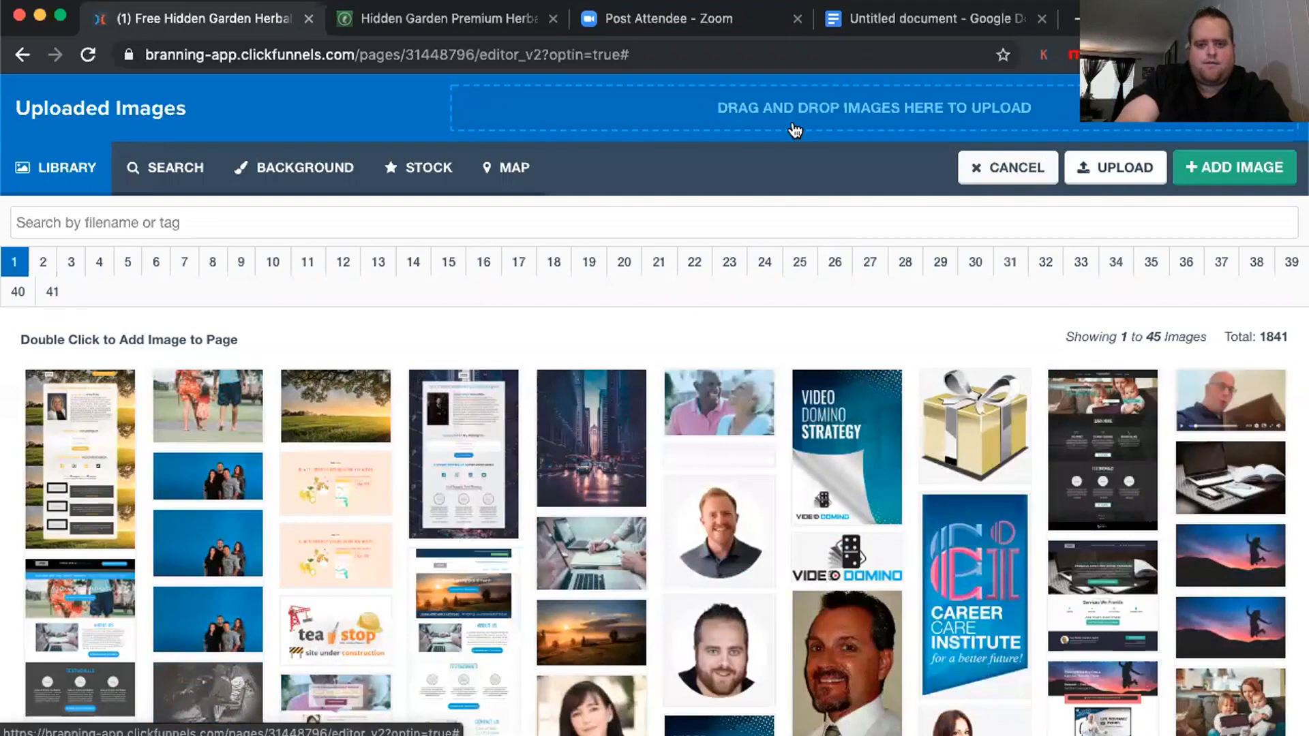
pyautogui.click(794, 130)
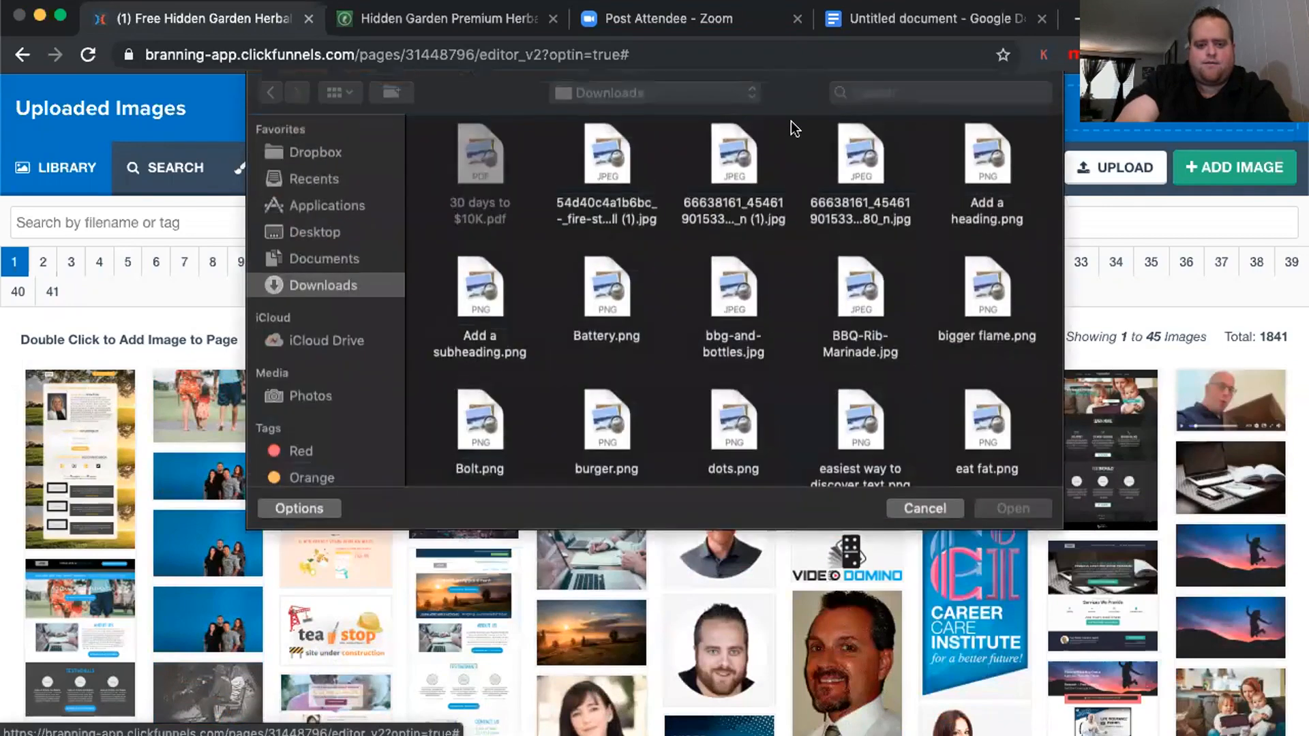
# Open the Melaeuca folder on the Desktop as the source of the image upload
pyautogui.click(315, 232)
pyautogui.scroll(-5, 737, 287)
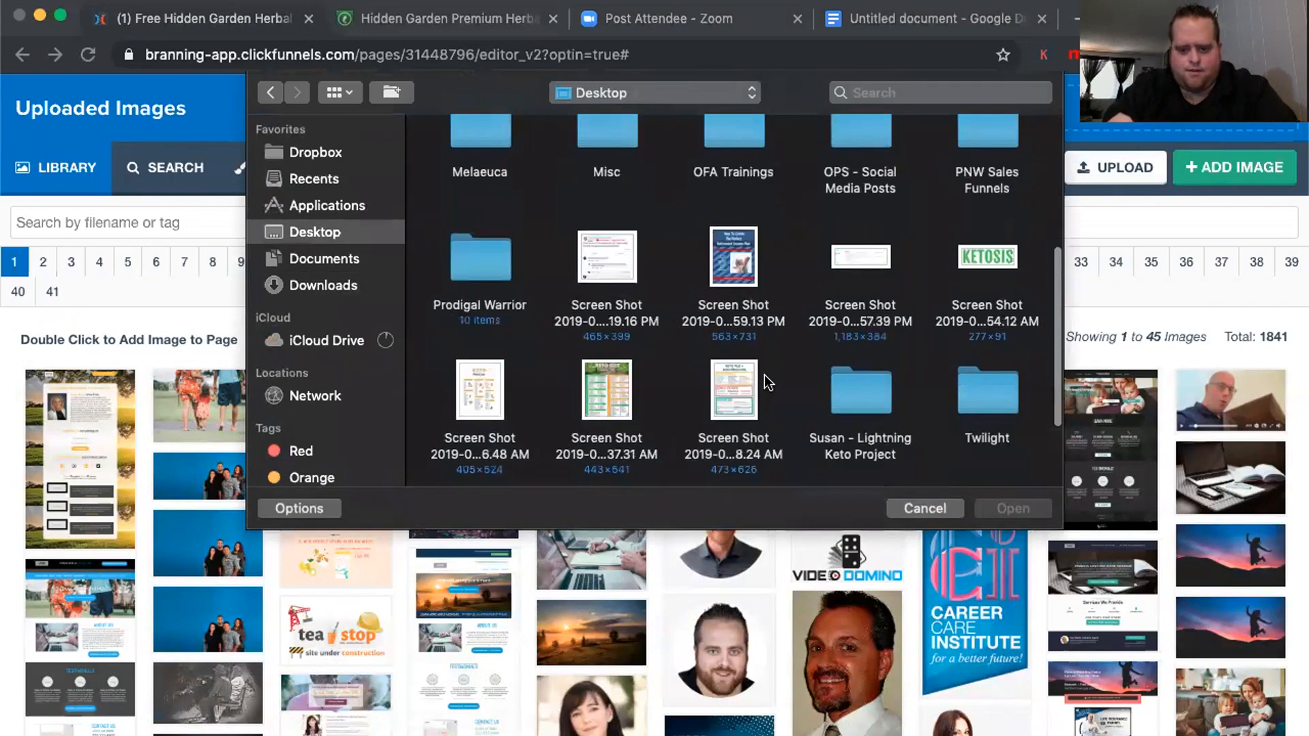
pyautogui.scroll(-2, 766, 380)
pyautogui.scroll(5, 765, 380)
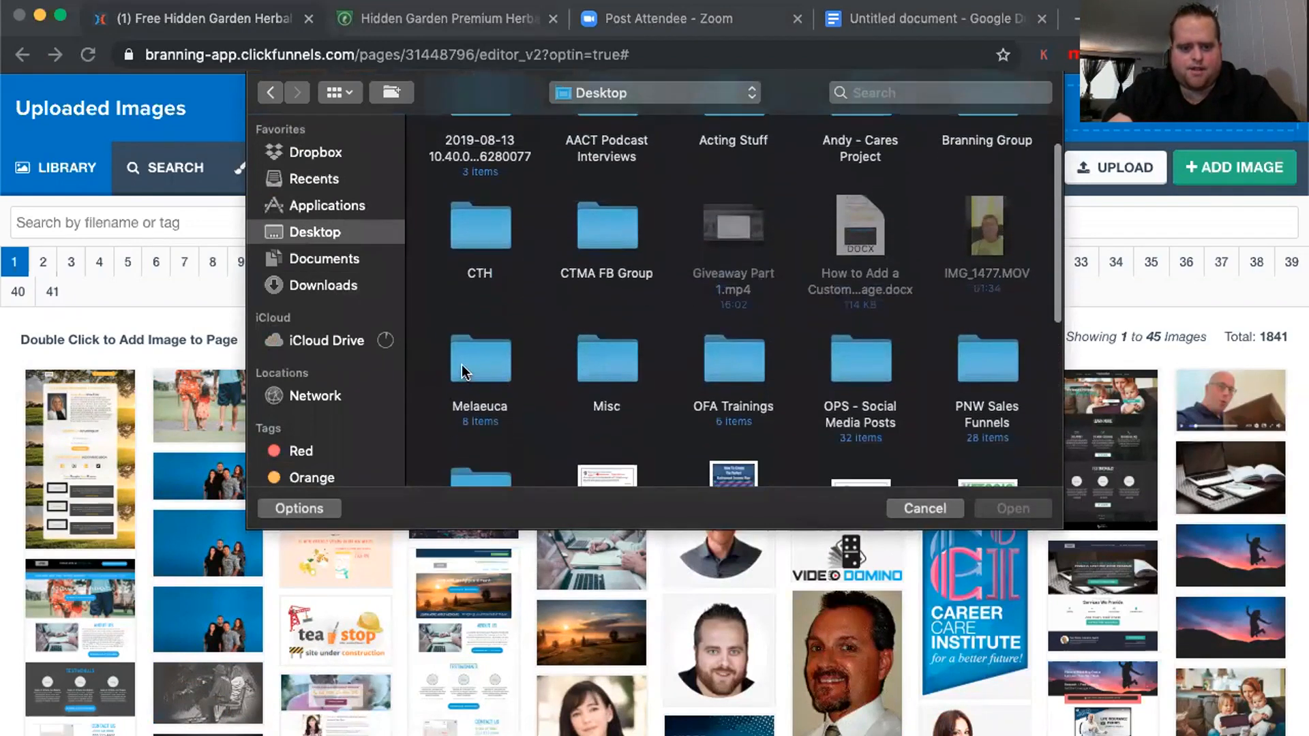
pyautogui.click(460, 371)
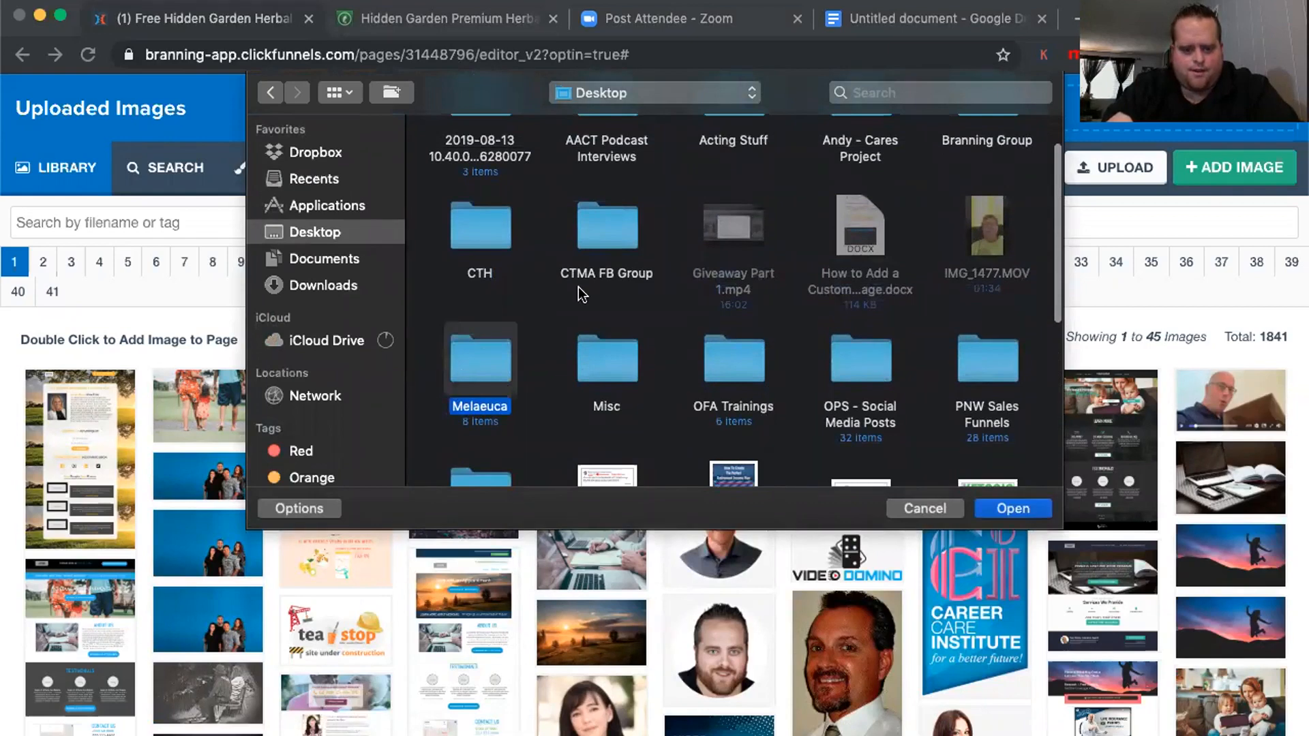
pyautogui.press('Return')
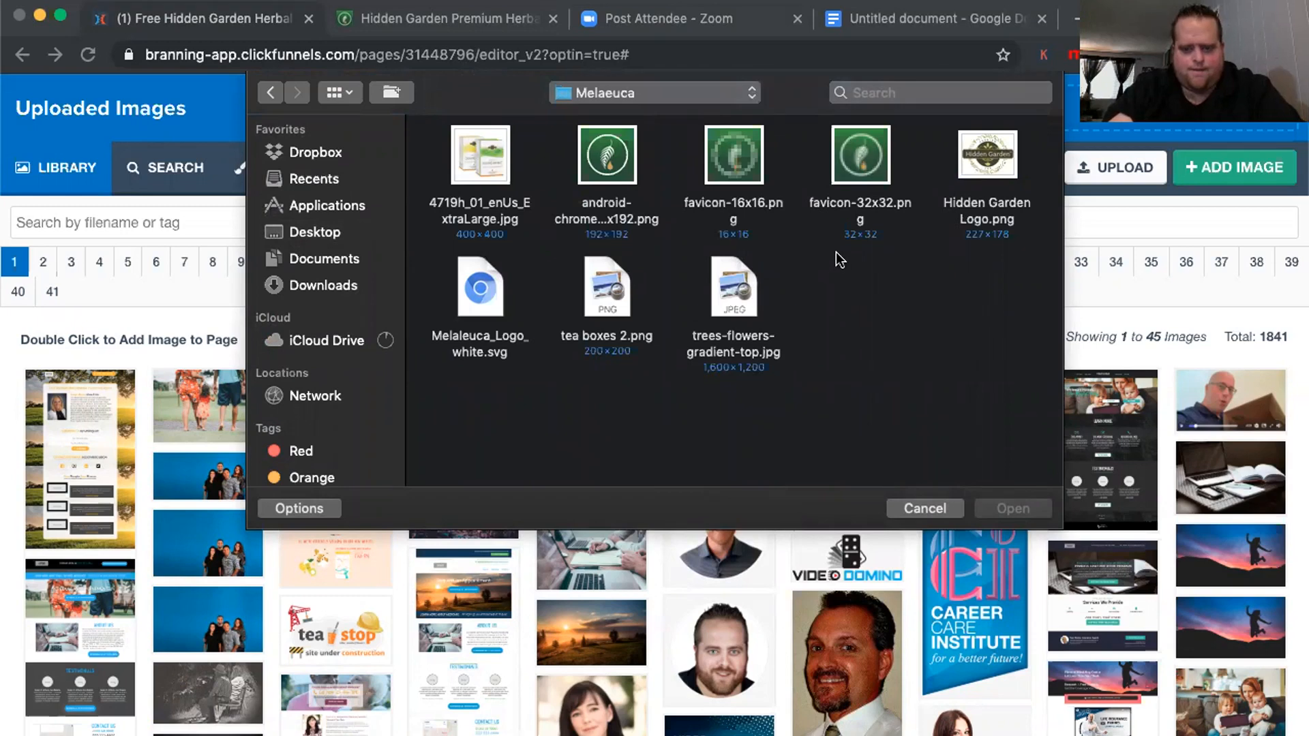
# Upload trees-flowers-gradient-top.jpg, tea boxes 2.png, 4719h_01_enUs_ExtraLarge.jpg and Hidden Garden Logo.png to the image library
pyautogui.click(745, 295)
pyautogui.hotkey('shift', 'Left')
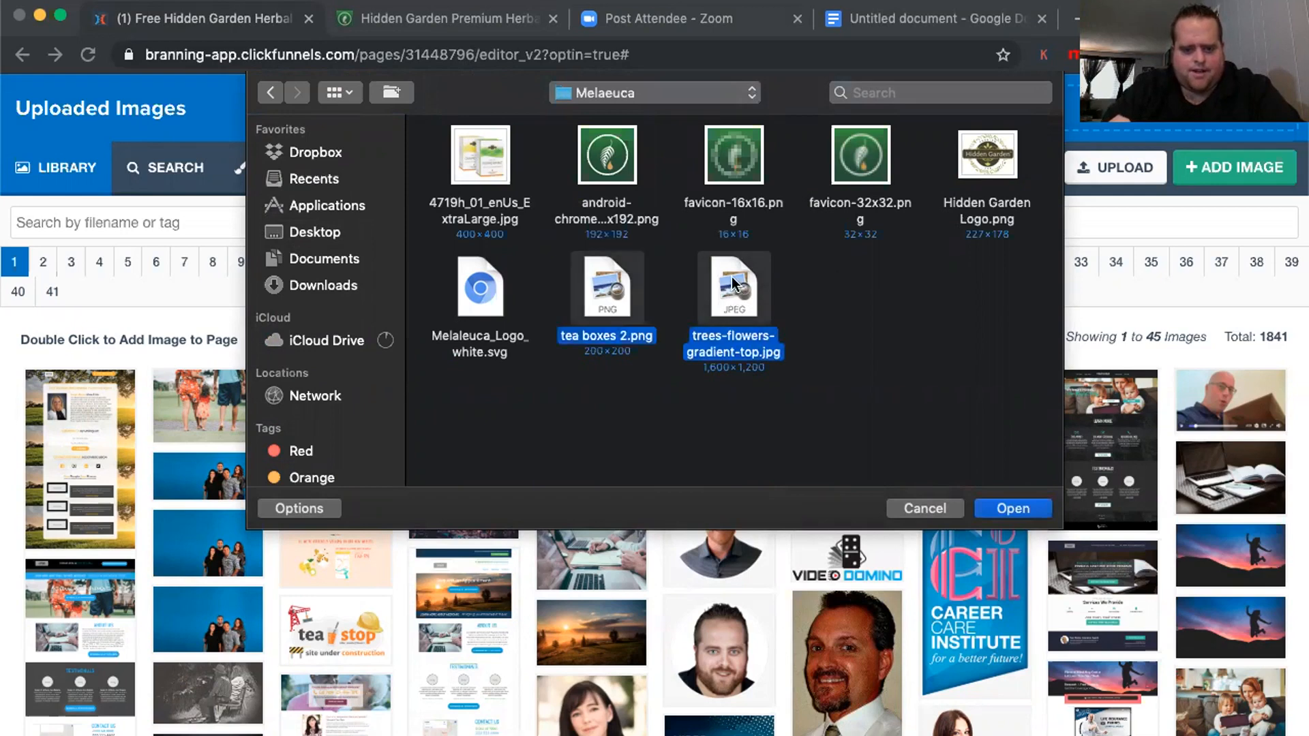
pyautogui.press('Return')
pyautogui.click(731, 283)
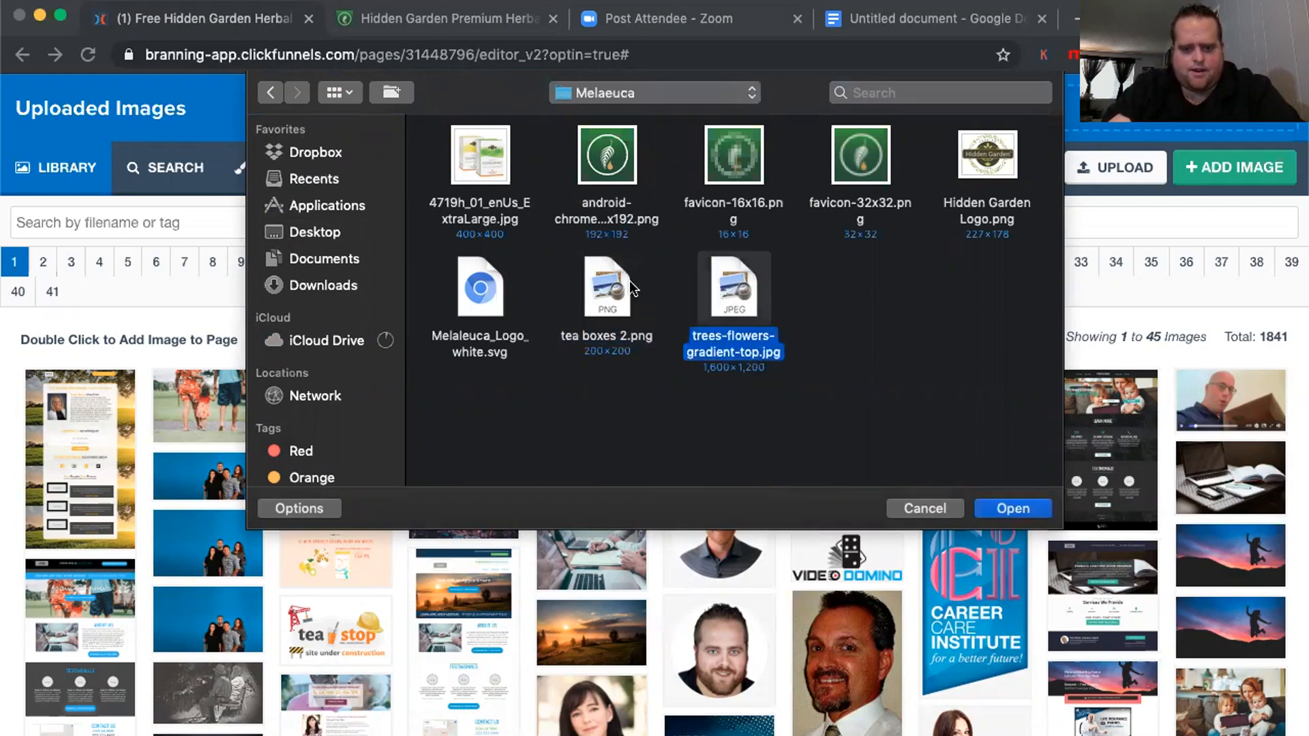
pyautogui.keyDown('shift'); pyautogui.click(620, 295); pyautogui.keyUp('shift')
pyautogui.keyDown('shift'); pyautogui.click(498, 185); pyautogui.keyUp('shift')
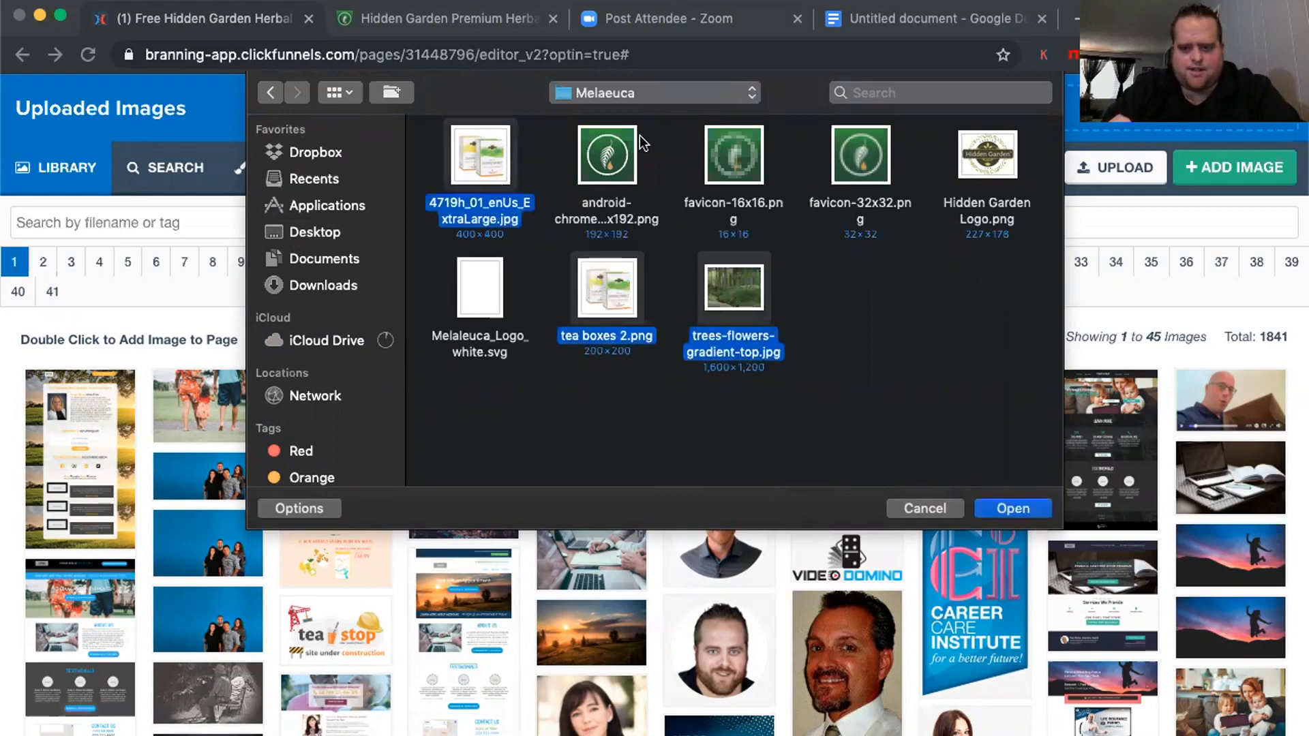
pyautogui.keyDown('super'); pyautogui.click(981, 157); pyautogui.keyUp('super')
pyautogui.click(1012, 508)
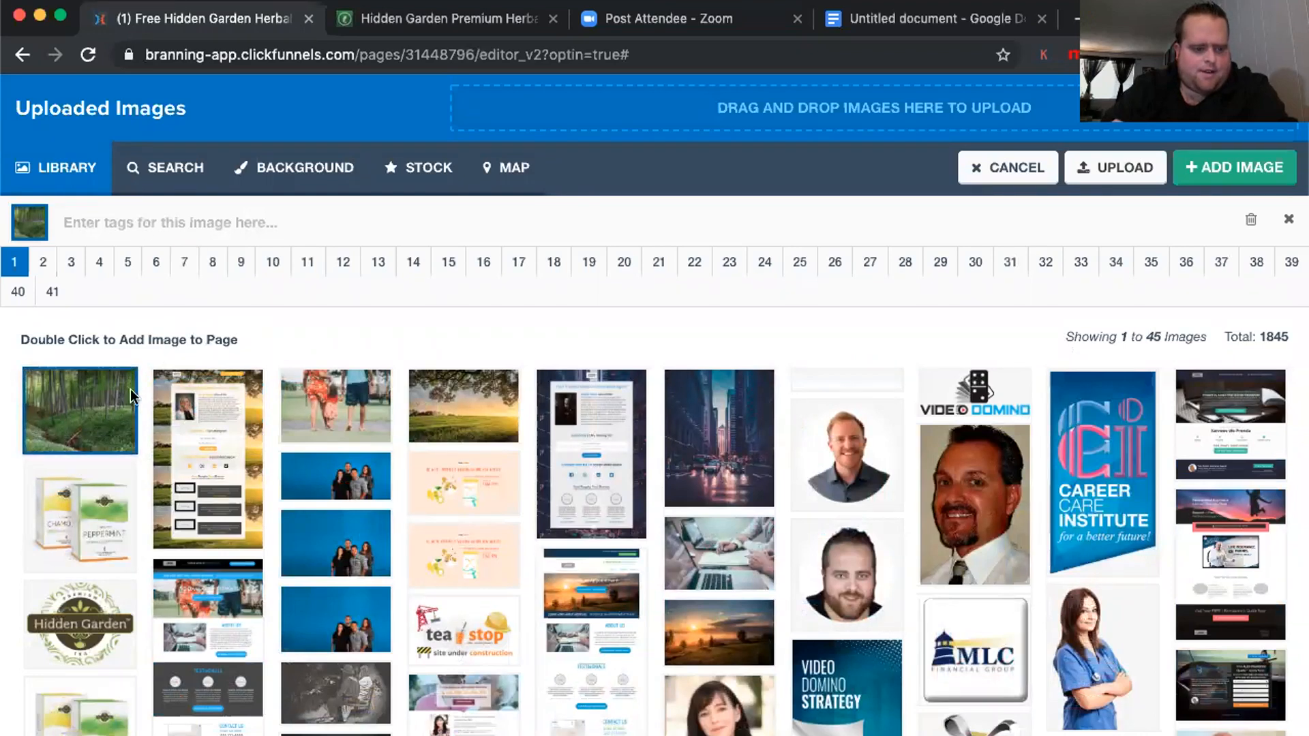
# Apply the uploaded forest photo as the first column's background and look over the restyled page
pyautogui.click(1213, 175)
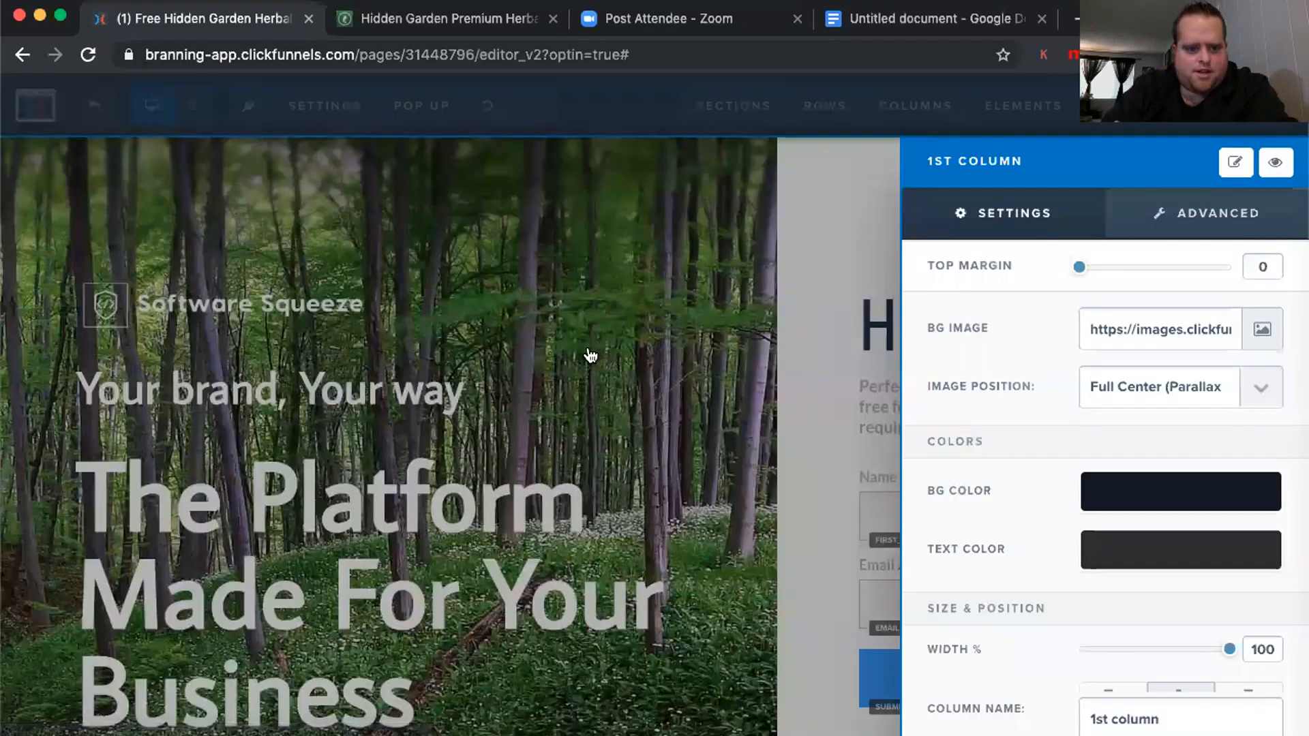
pyautogui.click(631, 330)
pyautogui.scroll(-2, 645, 470)
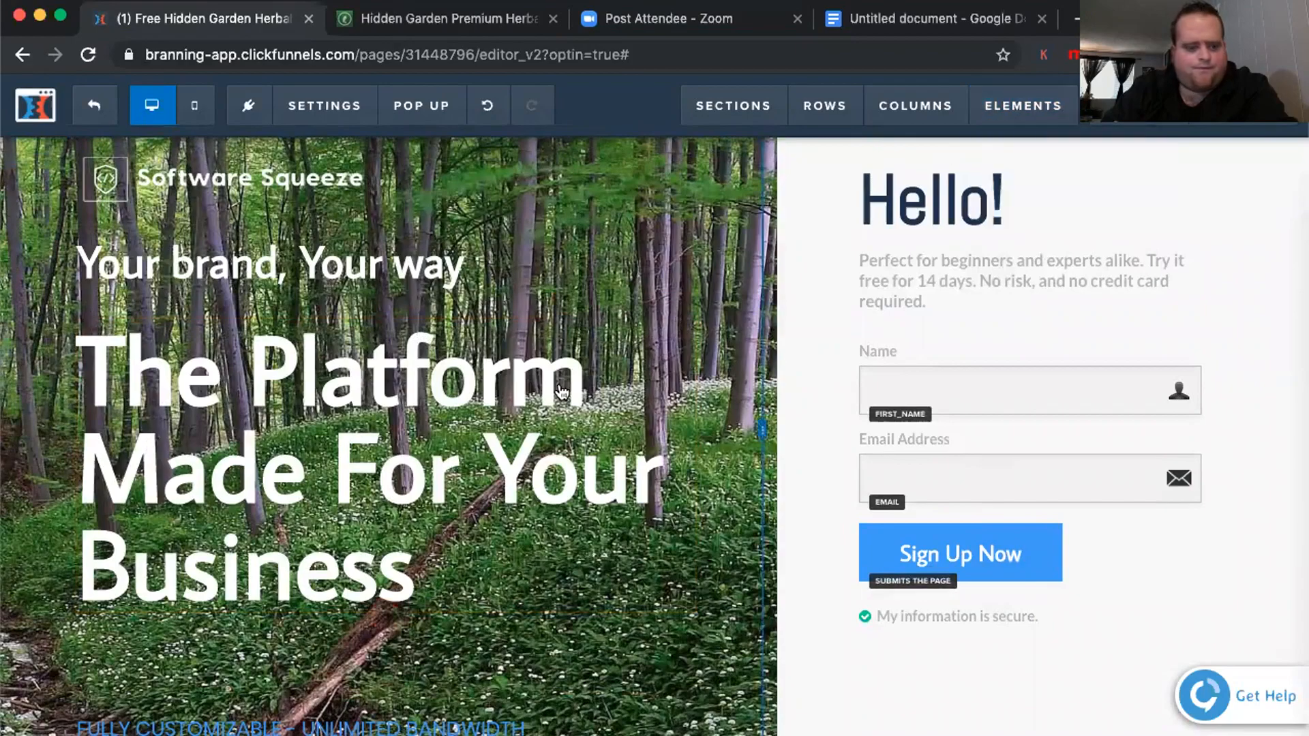
pyautogui.scroll(-2, 546, 402)
pyautogui.scroll(4, 546, 403)
pyautogui.scroll(-5, 548, 405)
pyautogui.scroll(7, 547, 405)
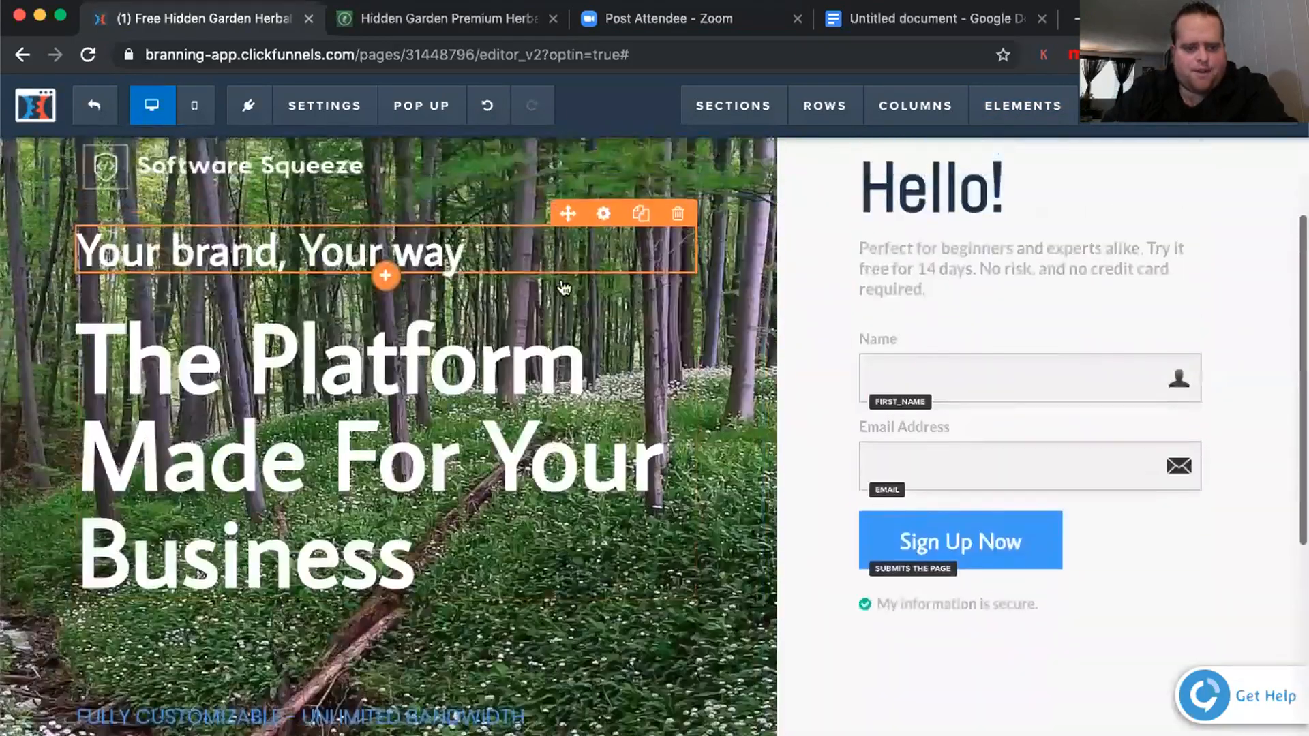
pyautogui.scroll(-3, 968, 284)
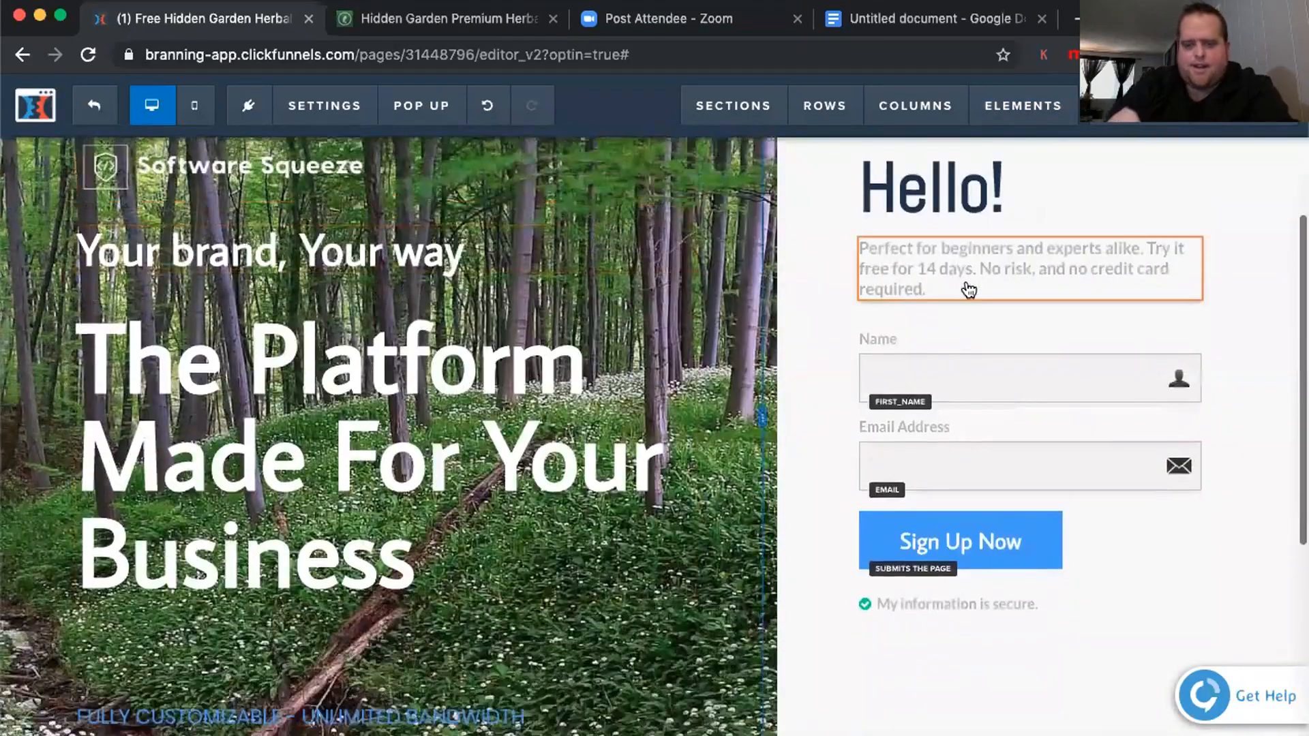
pyautogui.scroll(3, 1023, 315)
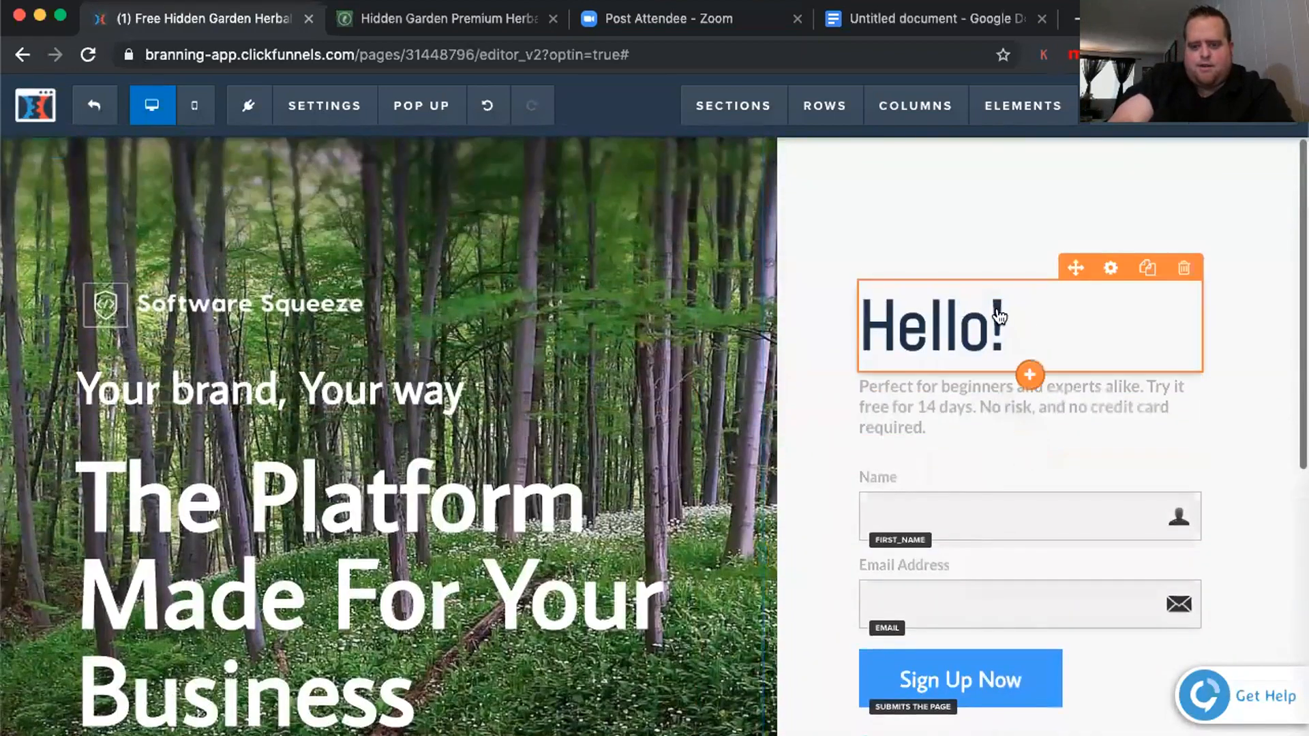
# Check the Software Squeeze logo's image settings, the Google Docs copy and the Hidden Garden logo on the Melaleuca product page
pyautogui.click(1013, 341)
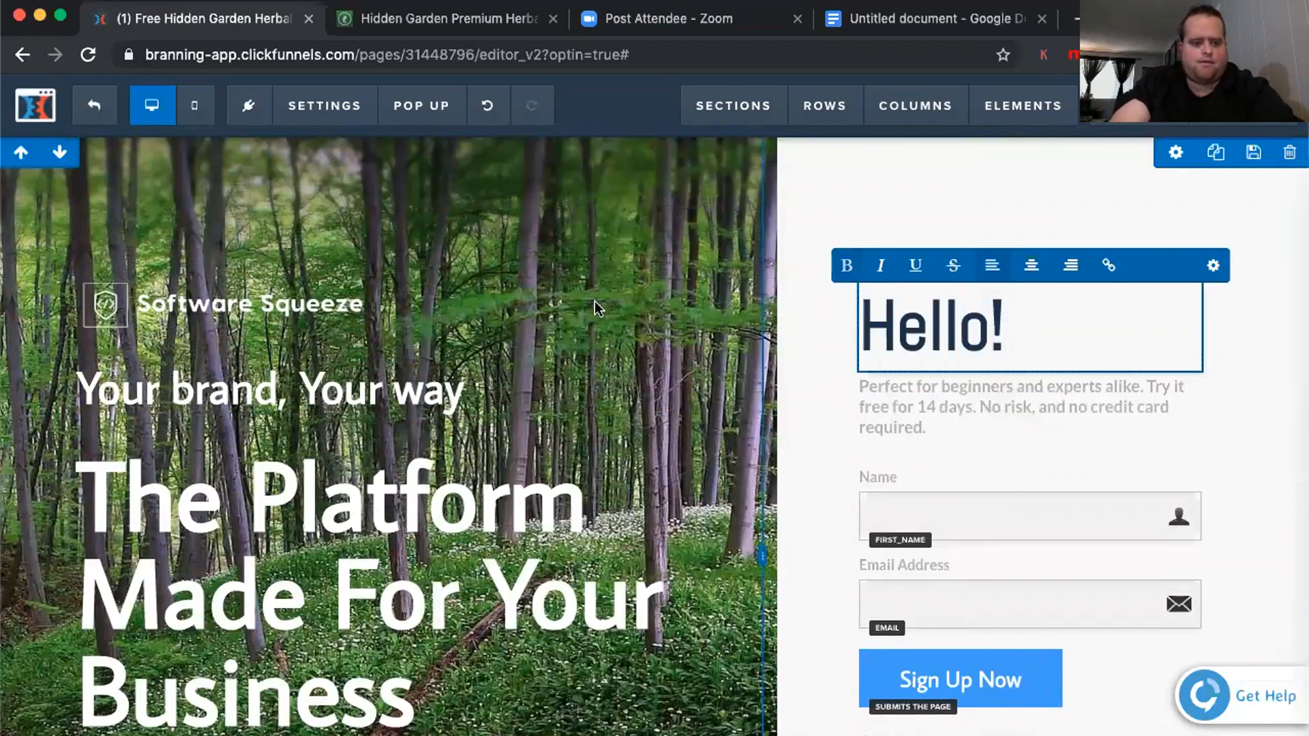
pyautogui.click(504, 298)
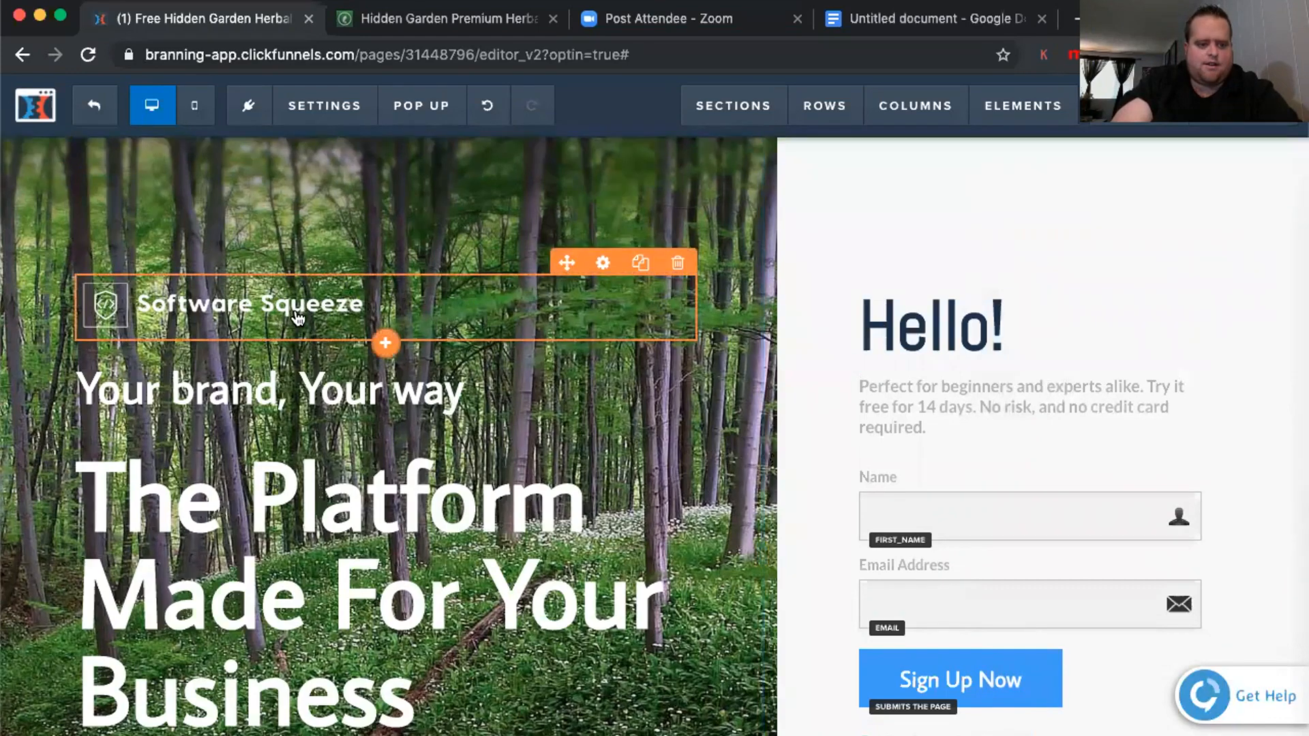
pyautogui.click(150, 319)
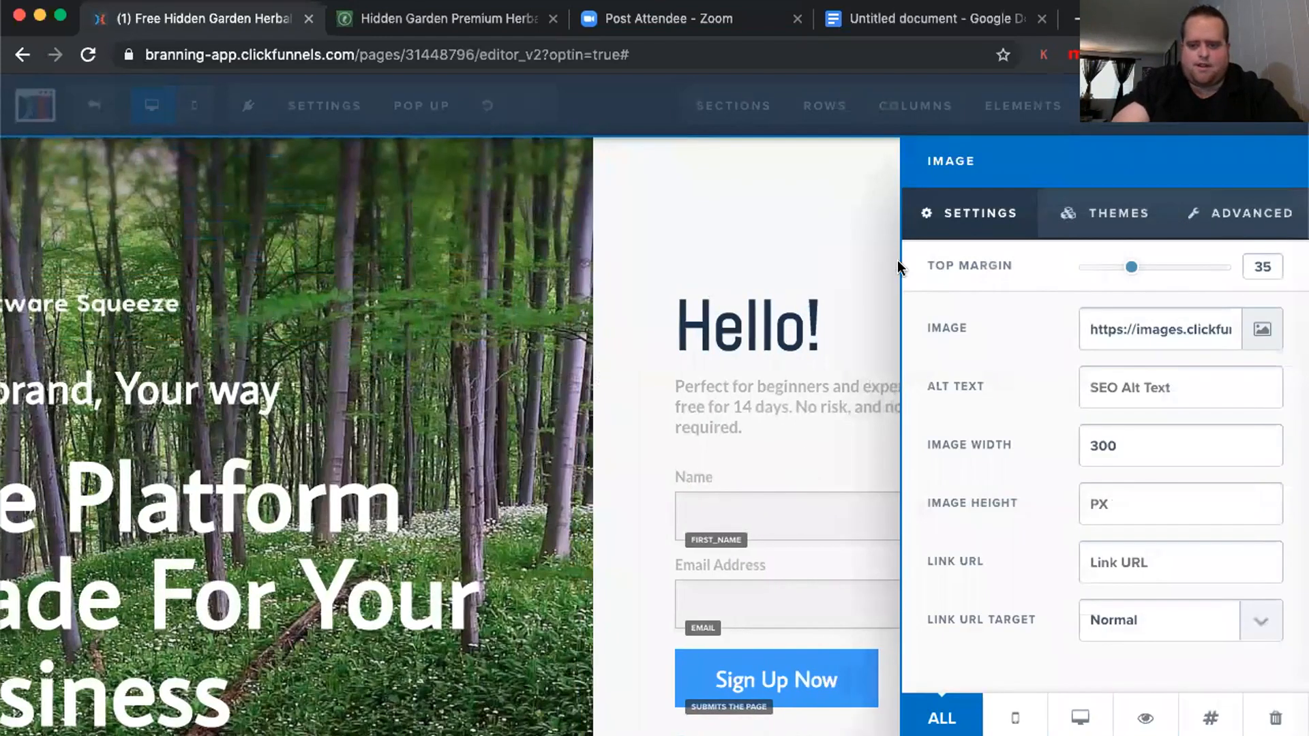
pyautogui.click(484, 16)
pyautogui.scroll(-7, 412, 299)
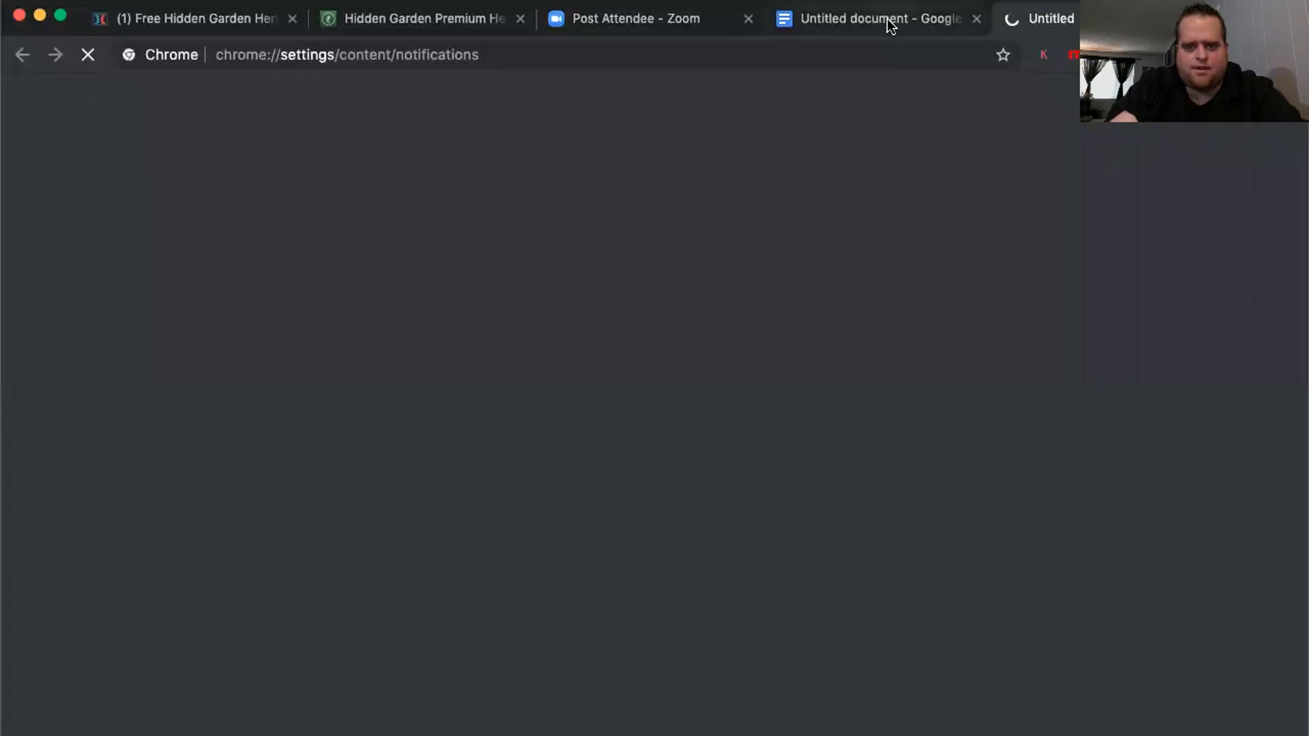
pyautogui.click(889, 20)
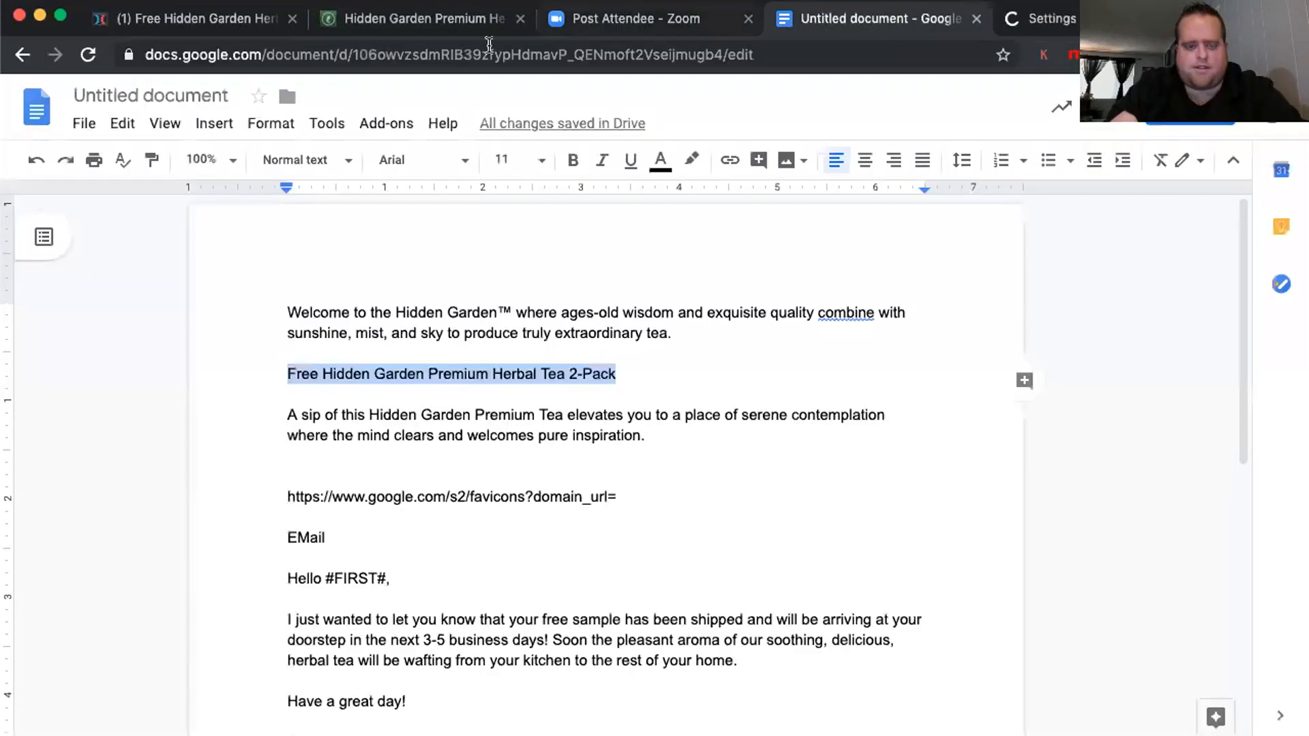
pyautogui.click(216, 20)
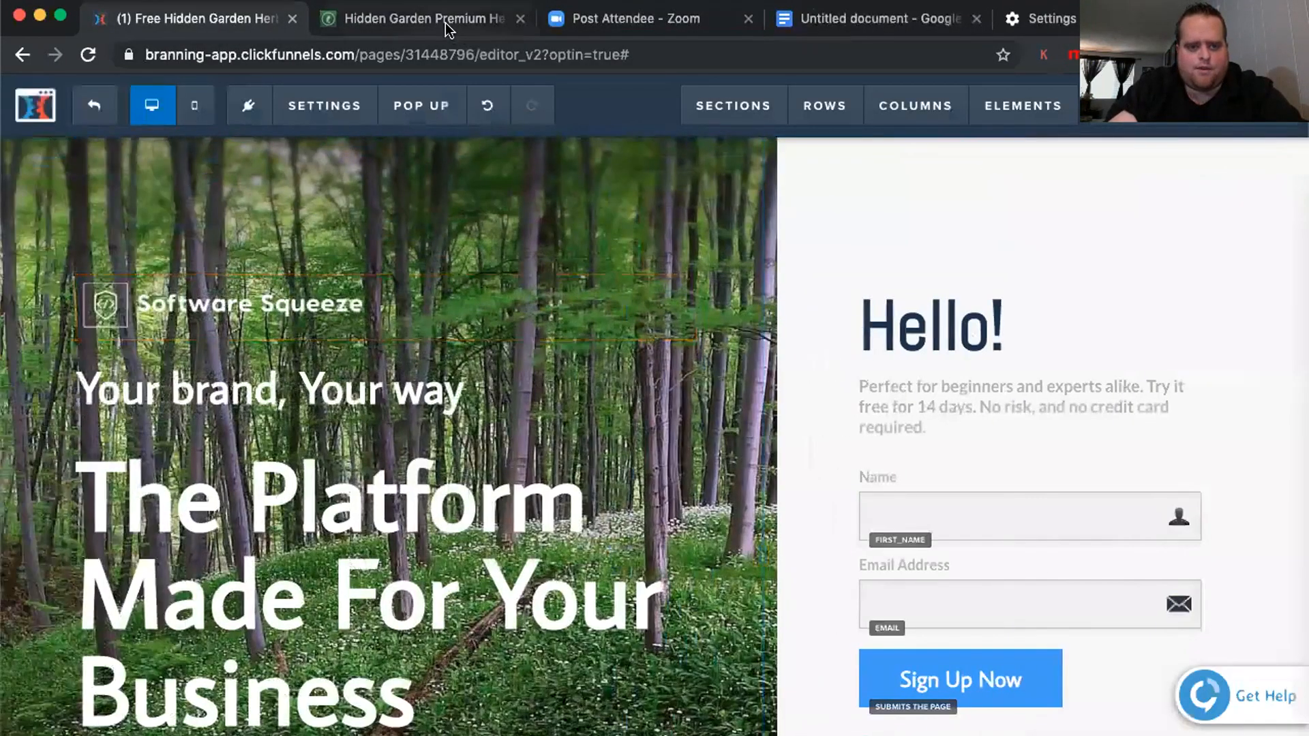
pyautogui.click(445, 23)
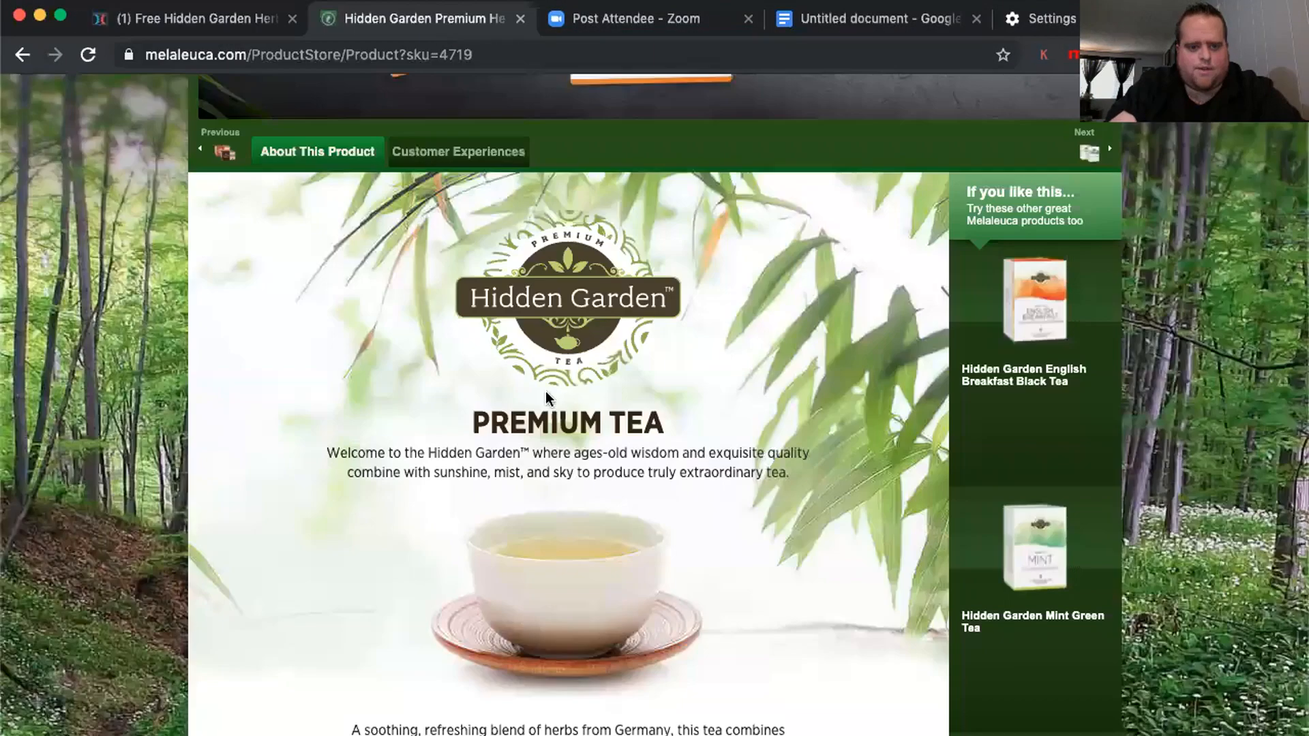
pyautogui.click(219, 22)
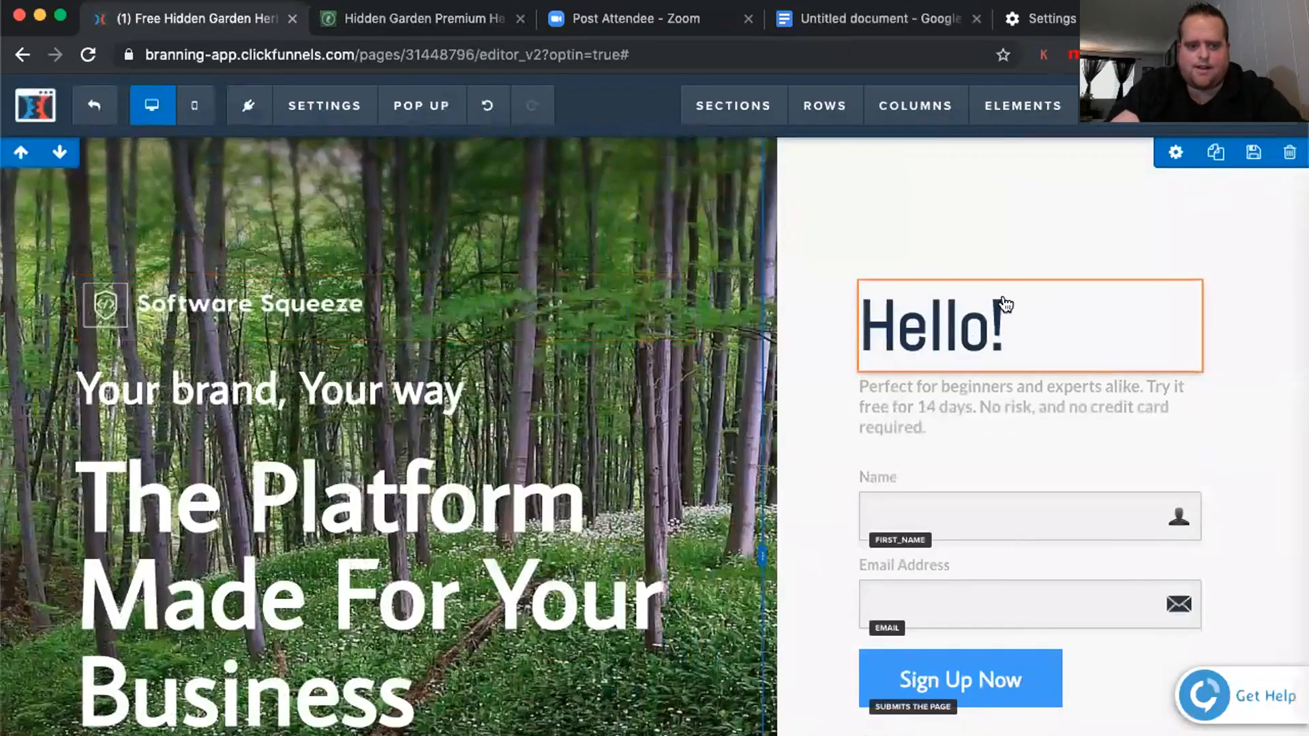
# Replace the Software Squeeze logo with the uploaded Hidden Garden logo from the image library
pyautogui.click(682, 303)
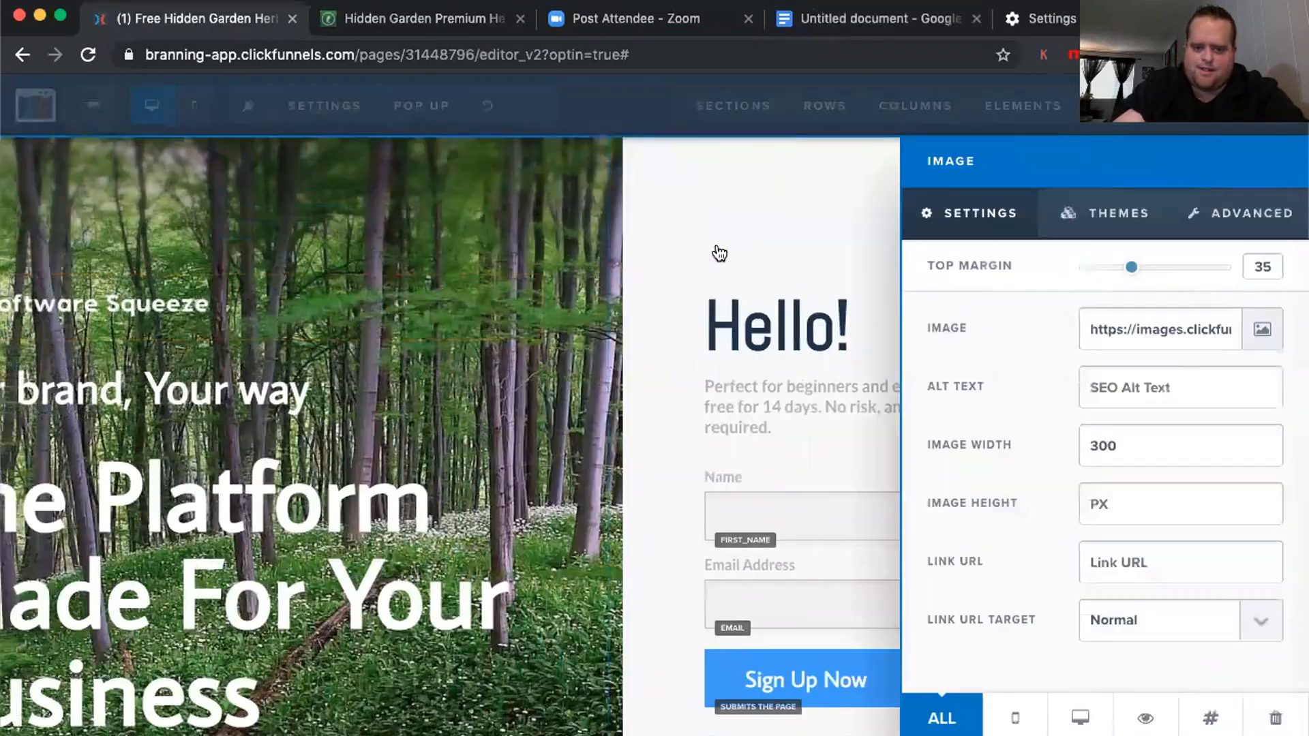
pyautogui.click(1246, 334)
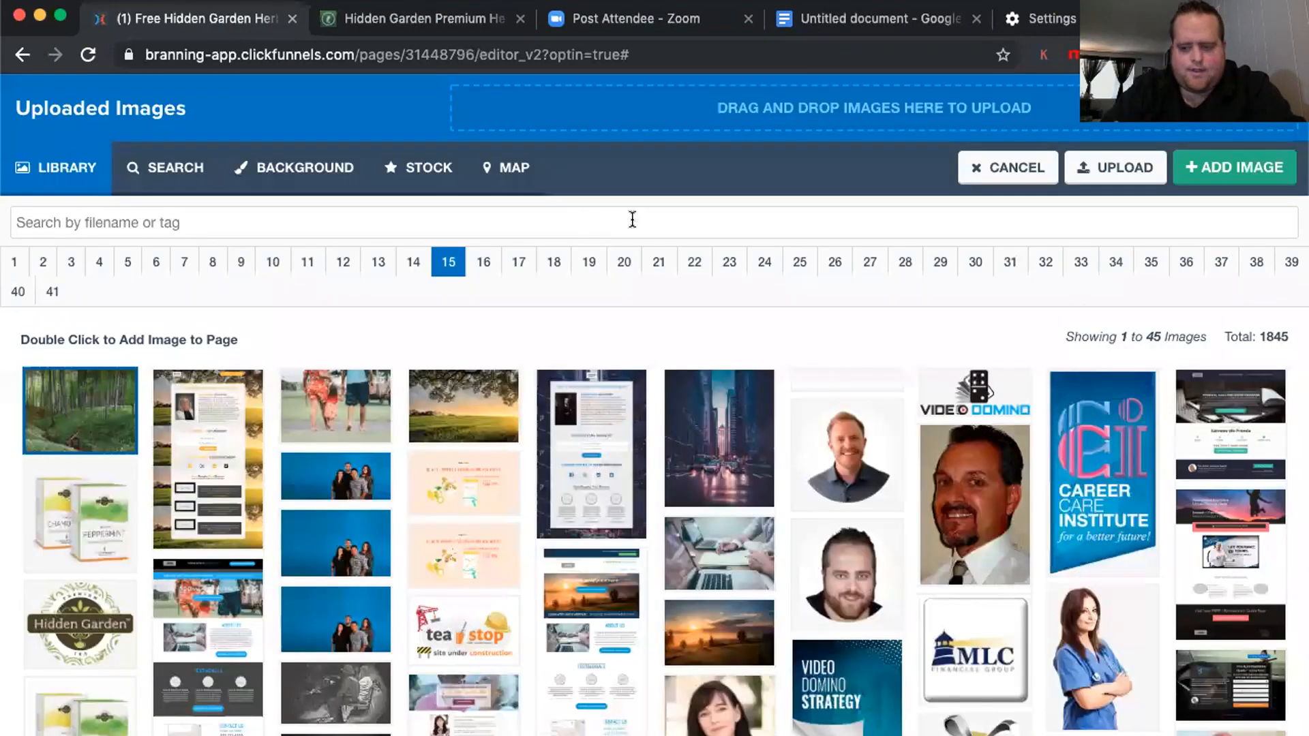
pyautogui.click(108, 631)
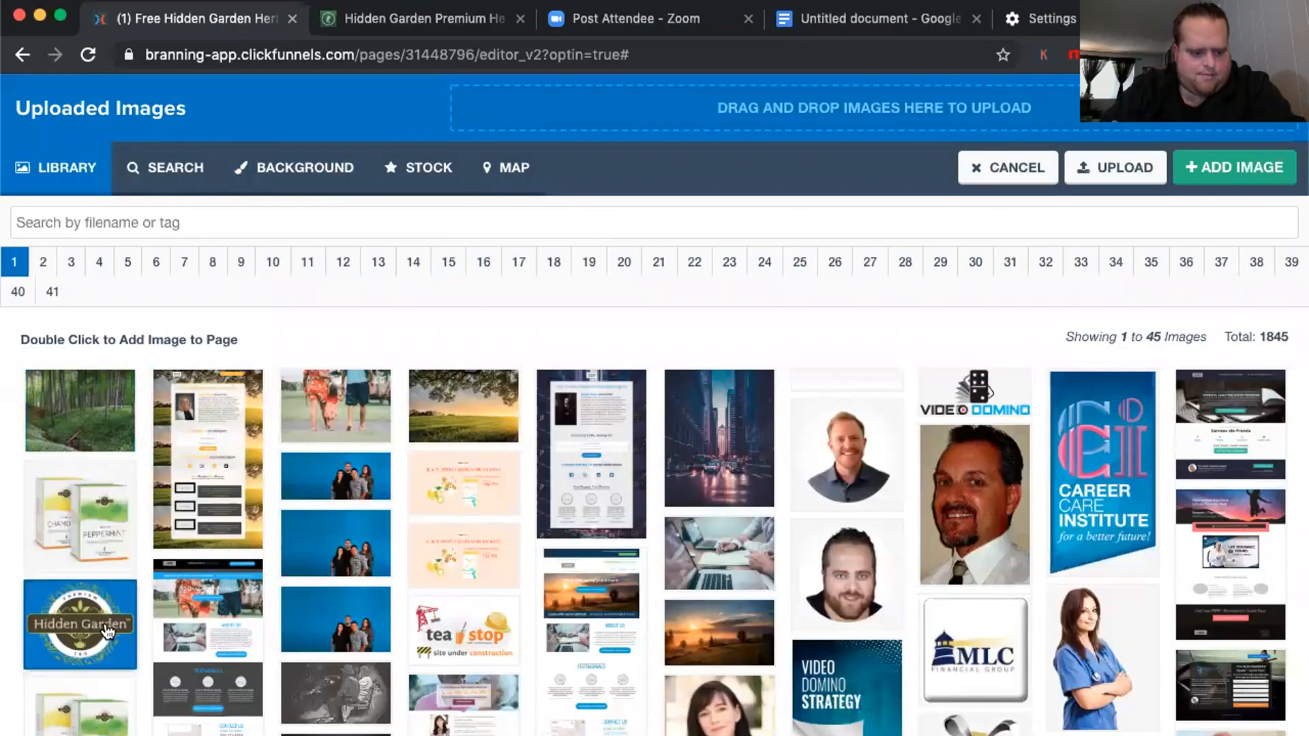
pyautogui.doubleClick(108, 630)
pyautogui.click(272, 386)
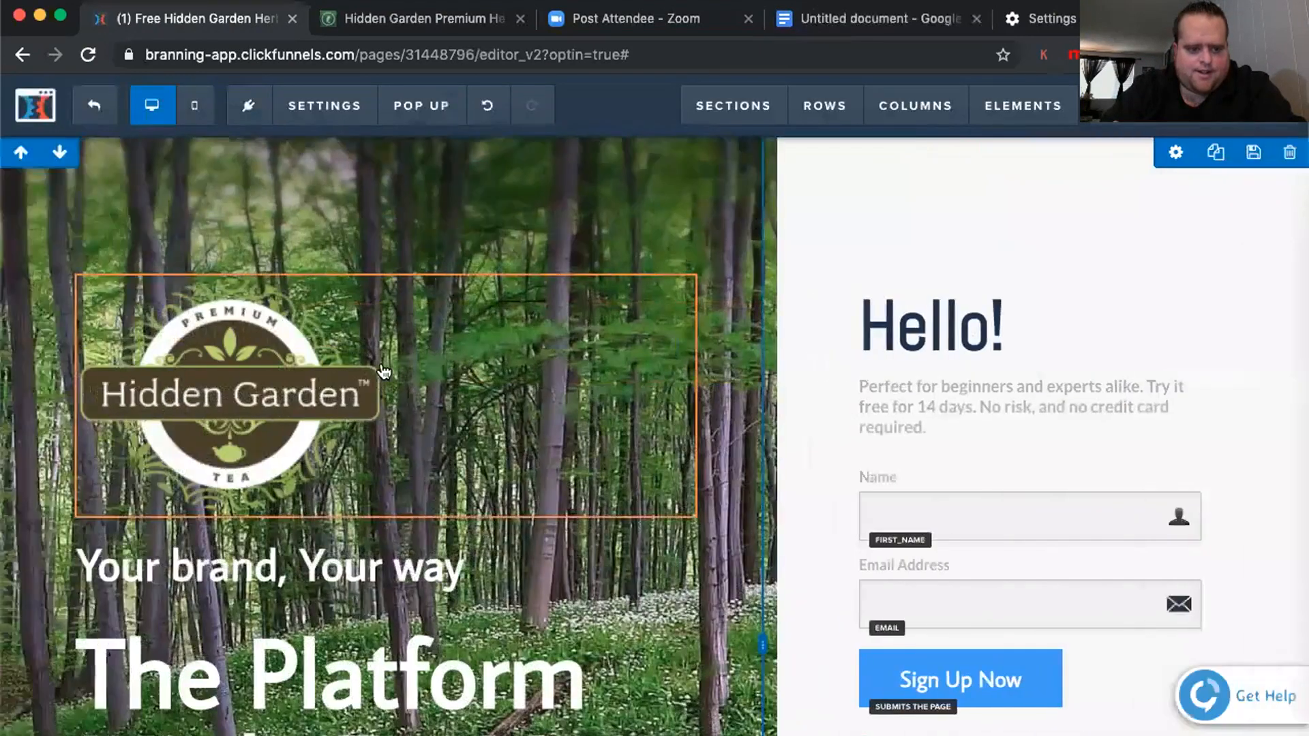
# Set the Hidden Garden logo's top margin to 0
pyautogui.click(601, 262)
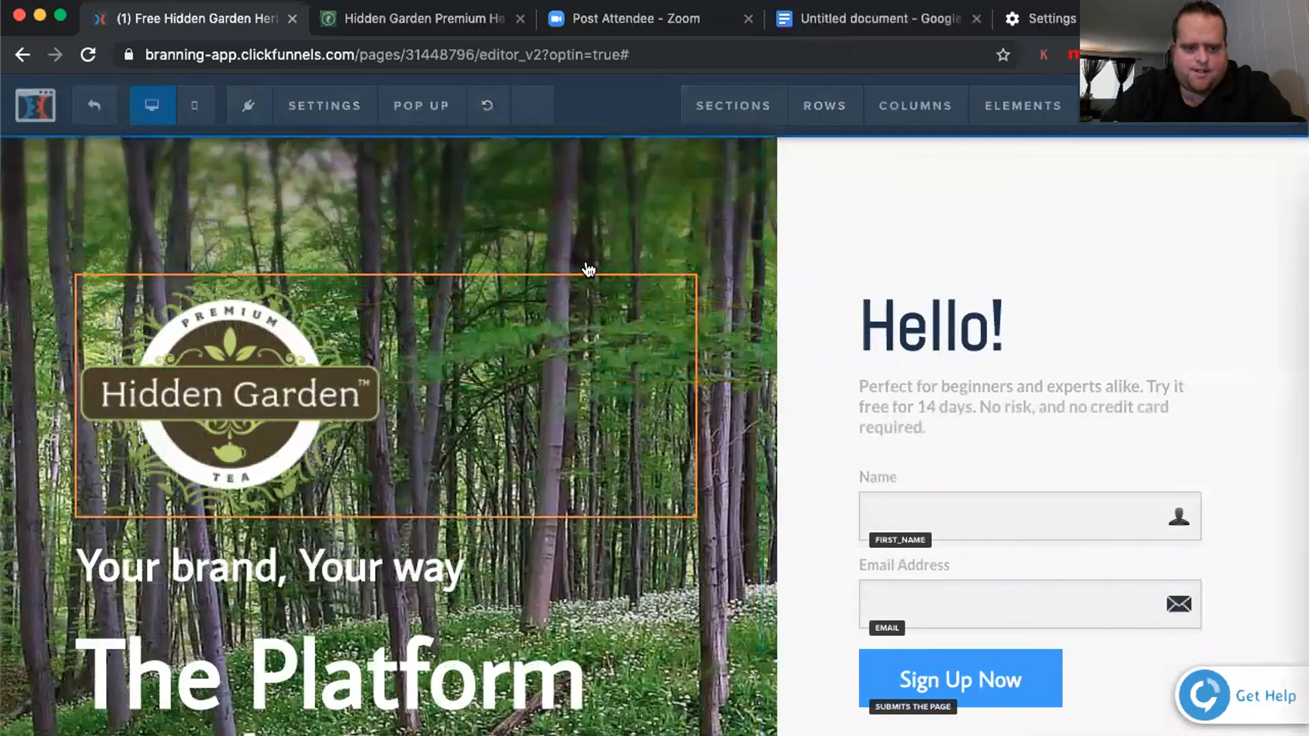
pyautogui.moveTo(1133, 267); pyautogui.dragTo(788, 257)
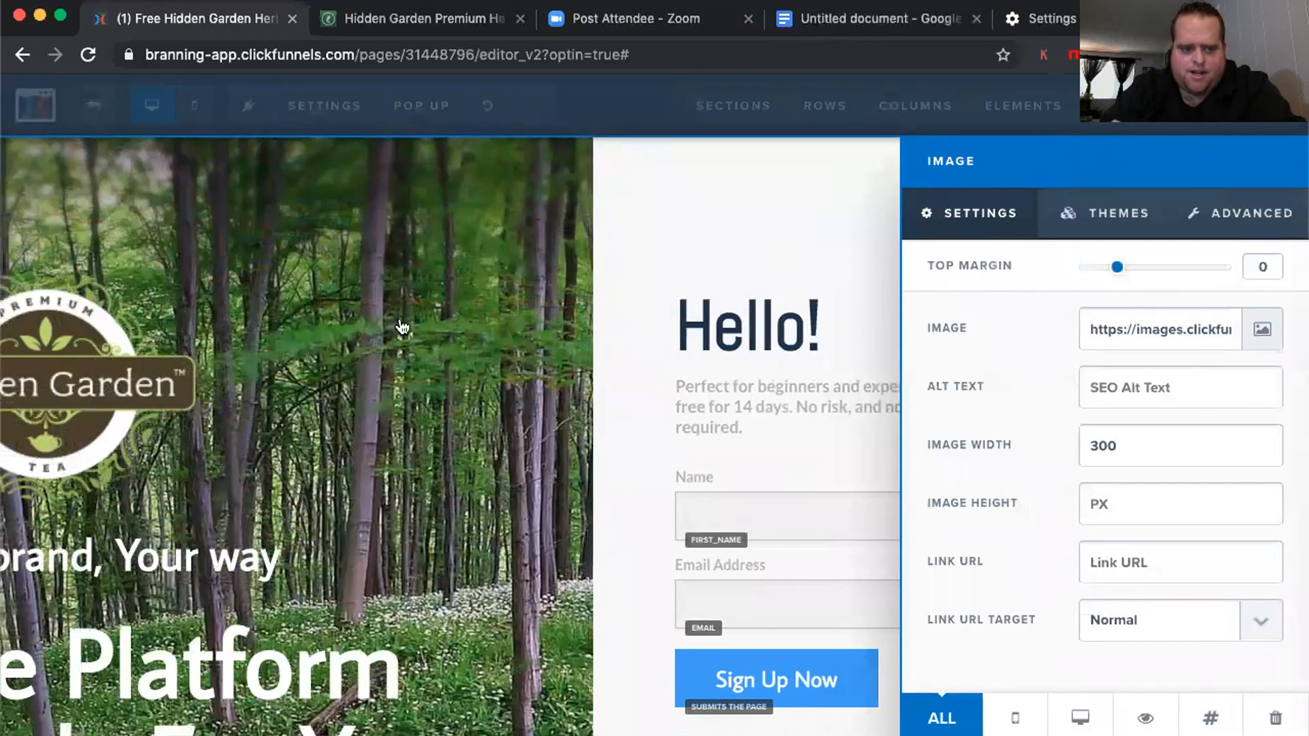
pyautogui.click(463, 338)
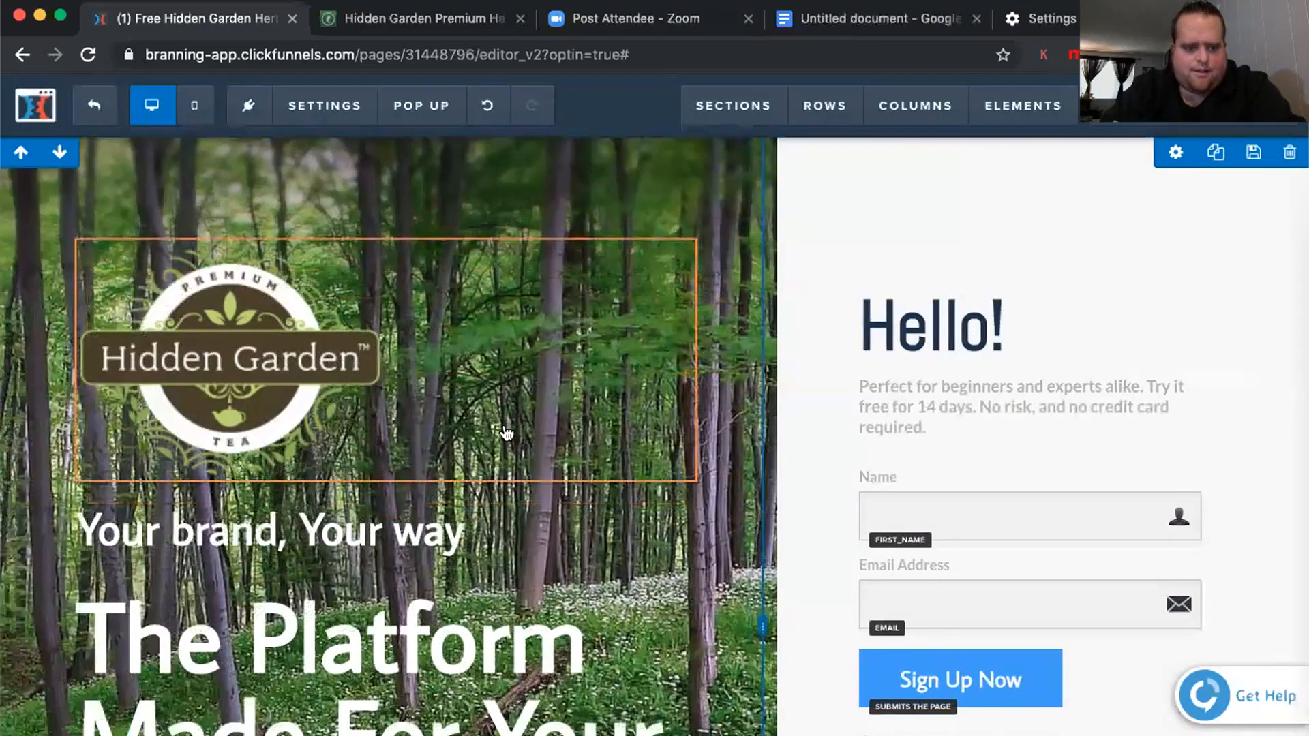
# Replace the subheadline "Your brand, Your way" with "Grab your FREE sample!"
pyautogui.scroll(-3, 506, 433)
pyautogui.doubleClick(392, 303)
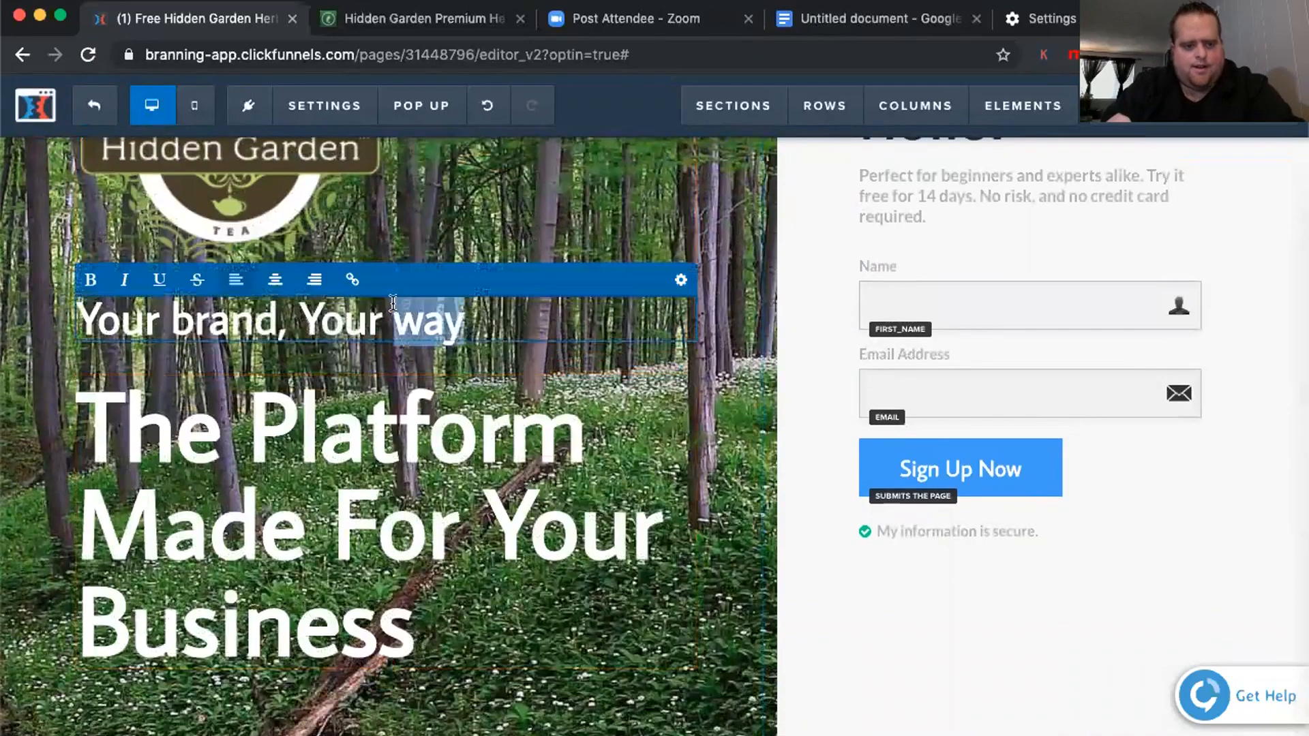
pyautogui.tripleClick(392, 303)
pyautogui.write('G')
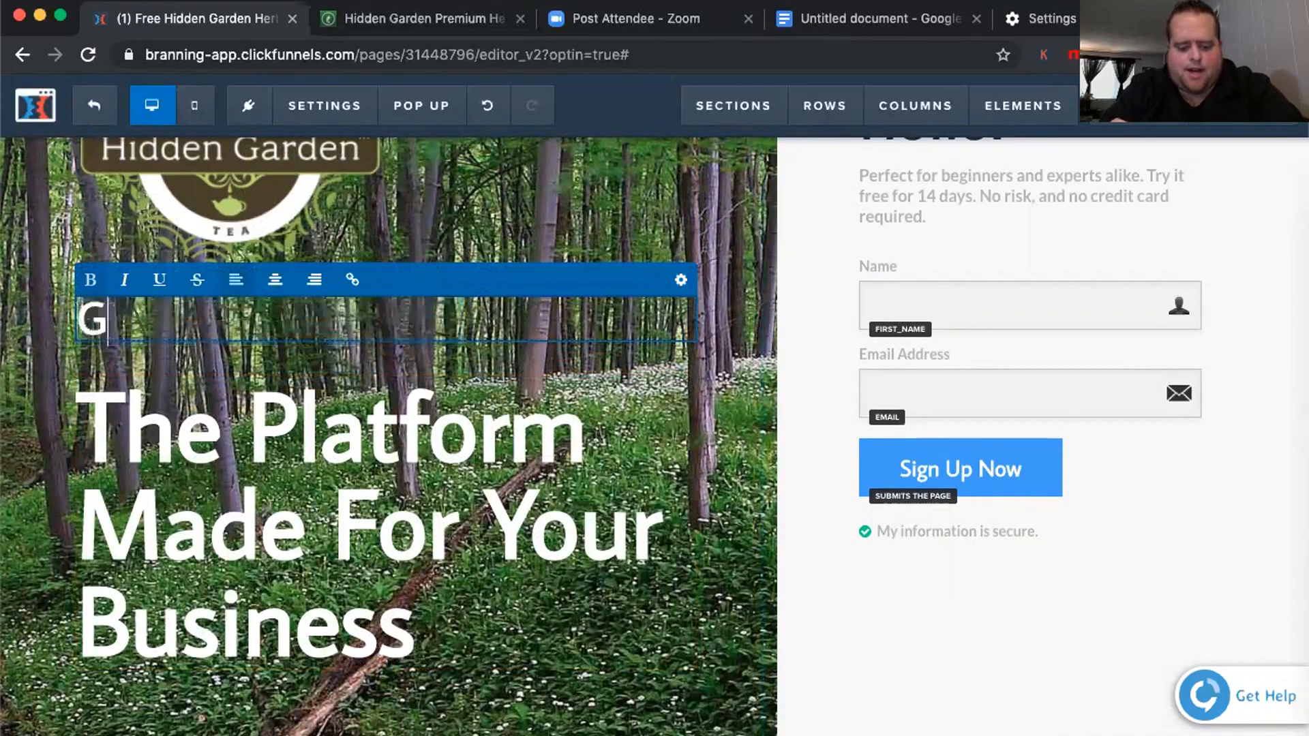
pyautogui.write('rab your ')
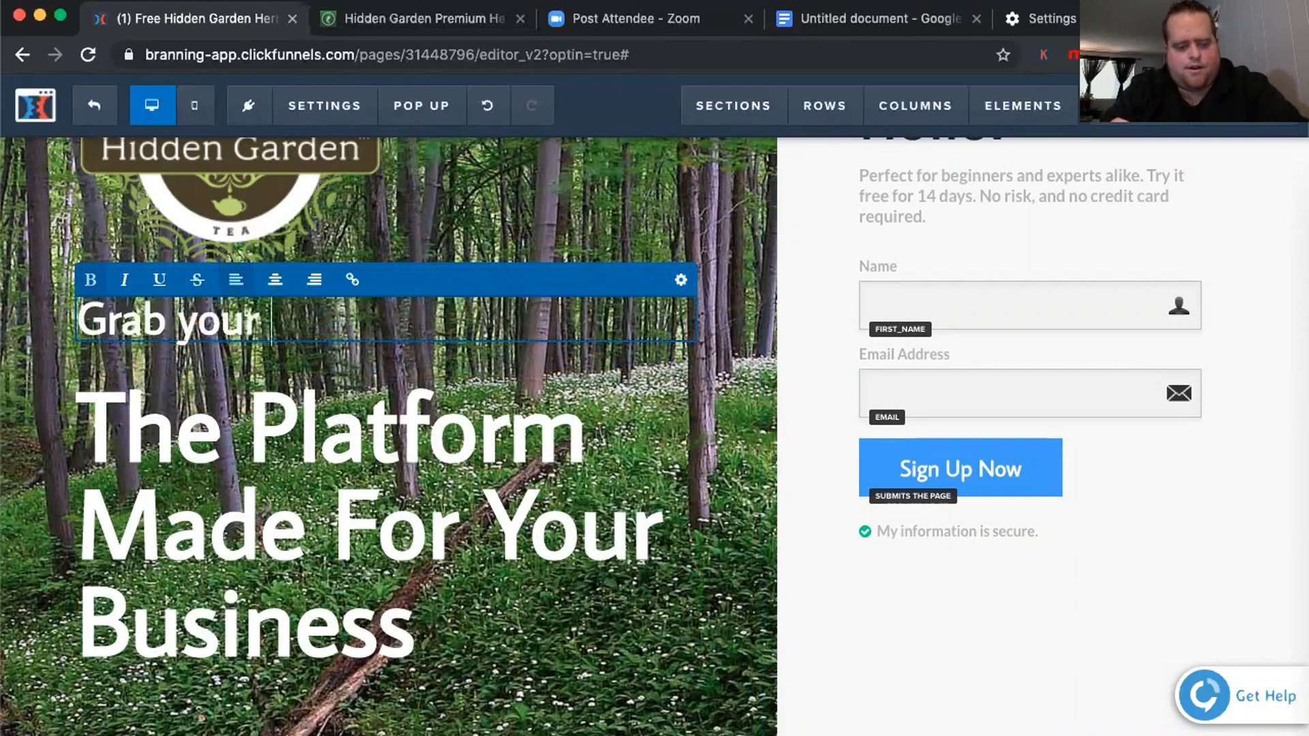
pyautogui.write('FREE sample!')
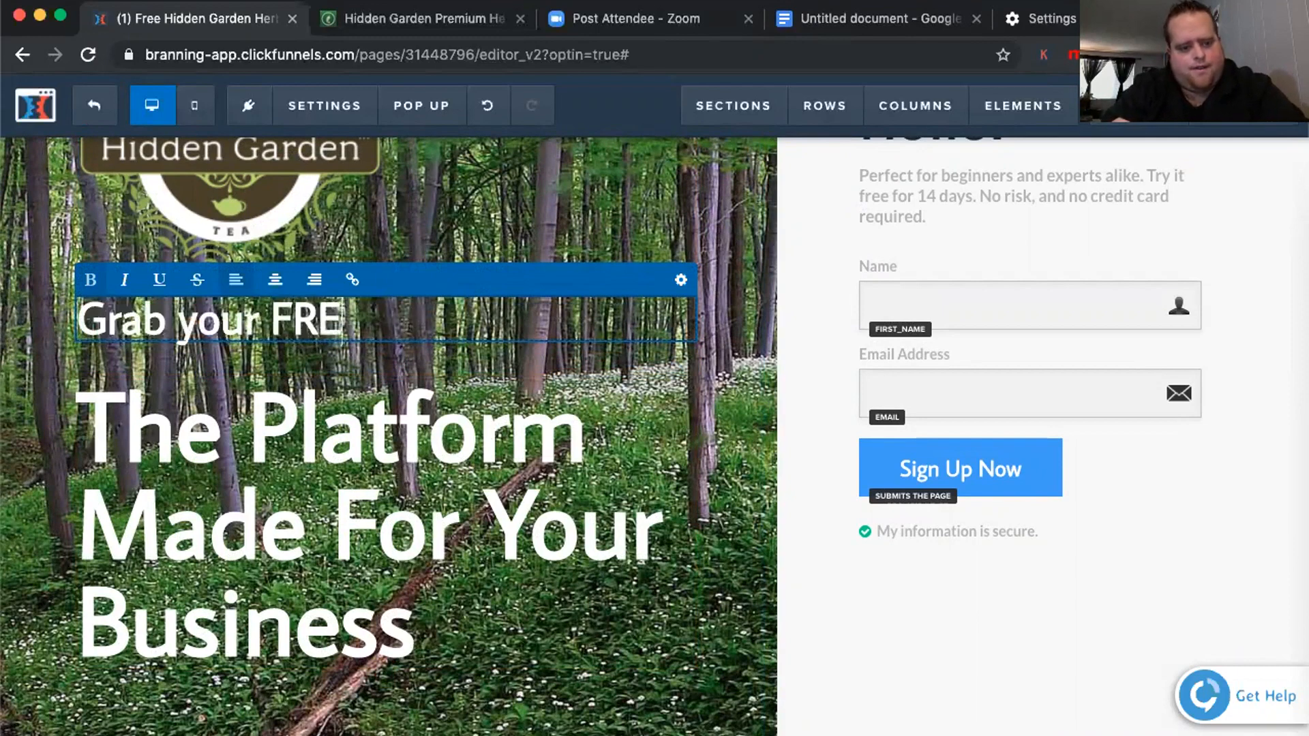
# Copy the sentence "A sip of this Hidden Garden Premium Tea elevates you to a place of serene contemplation…" from the Google Docs document
pyautogui.tripleClick(274, 523)
pyautogui.scroll(3, 274, 523)
pyautogui.scroll(-2, 274, 523)
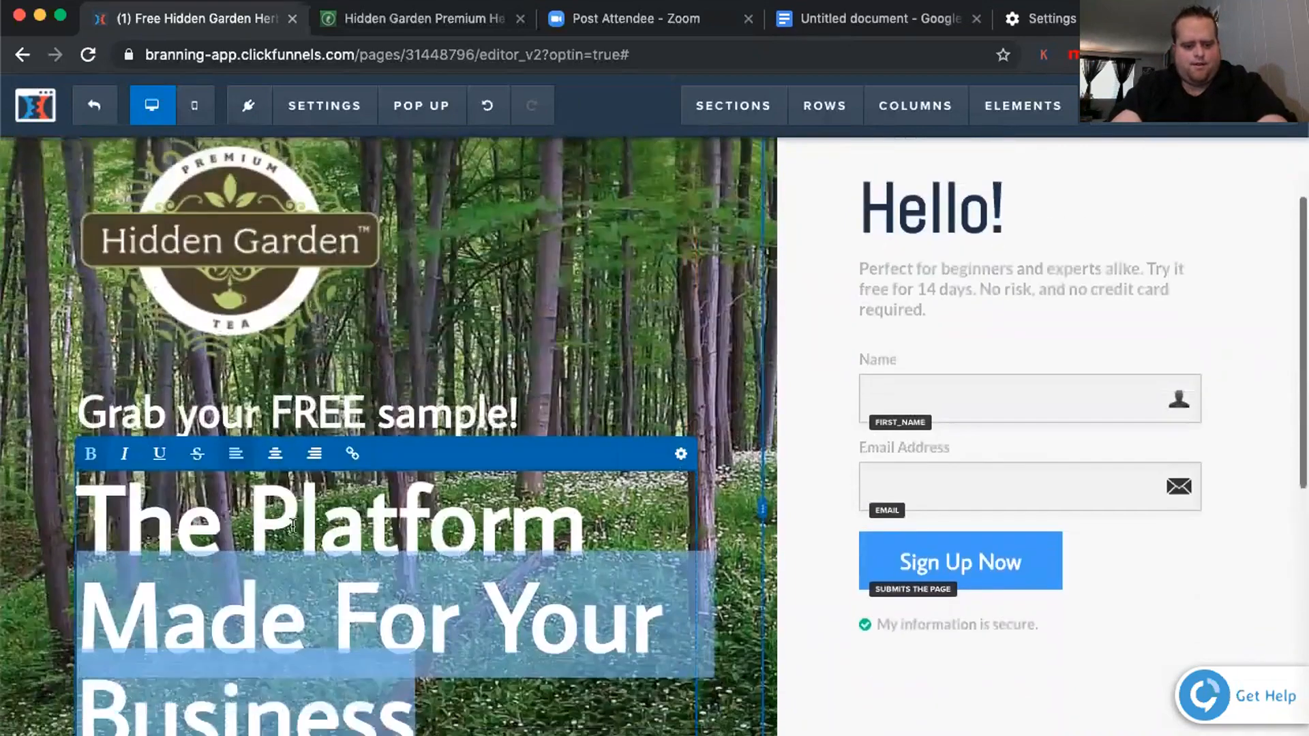
pyautogui.click(853, 20)
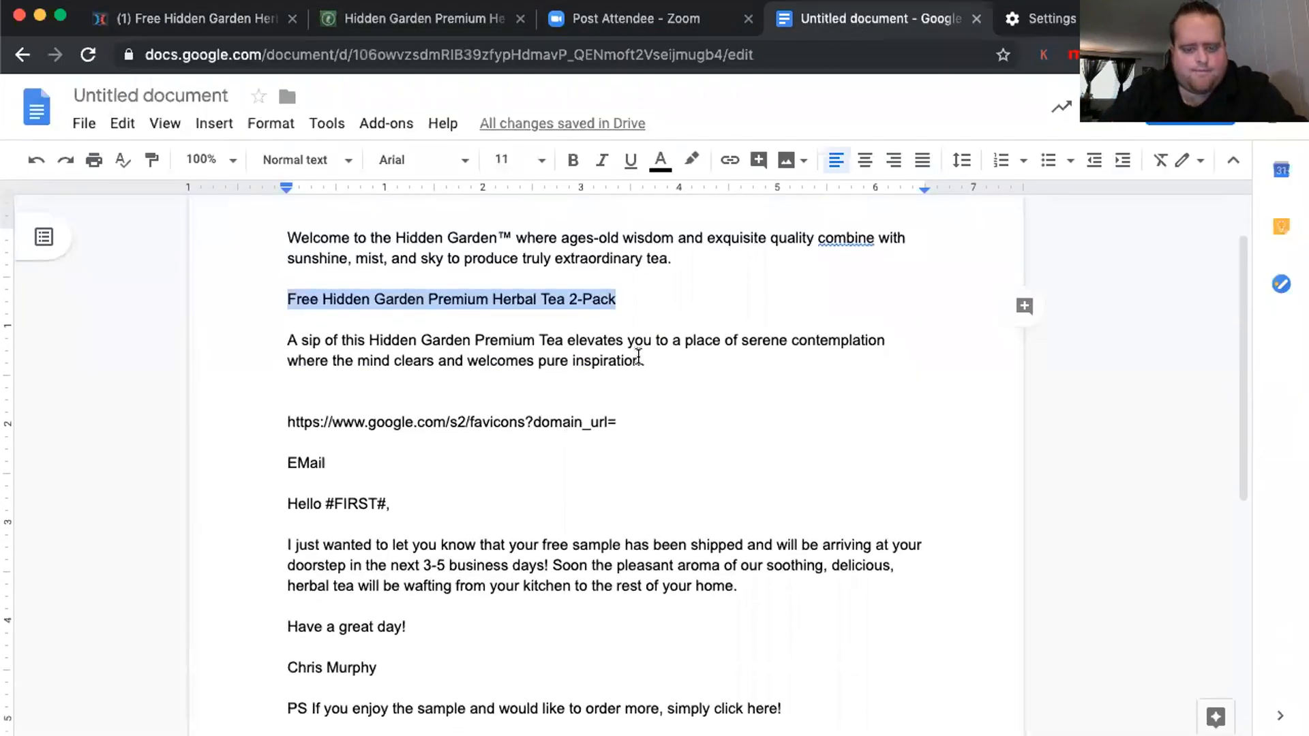
pyautogui.moveTo(639, 356); pyautogui.dragTo(298, 319)
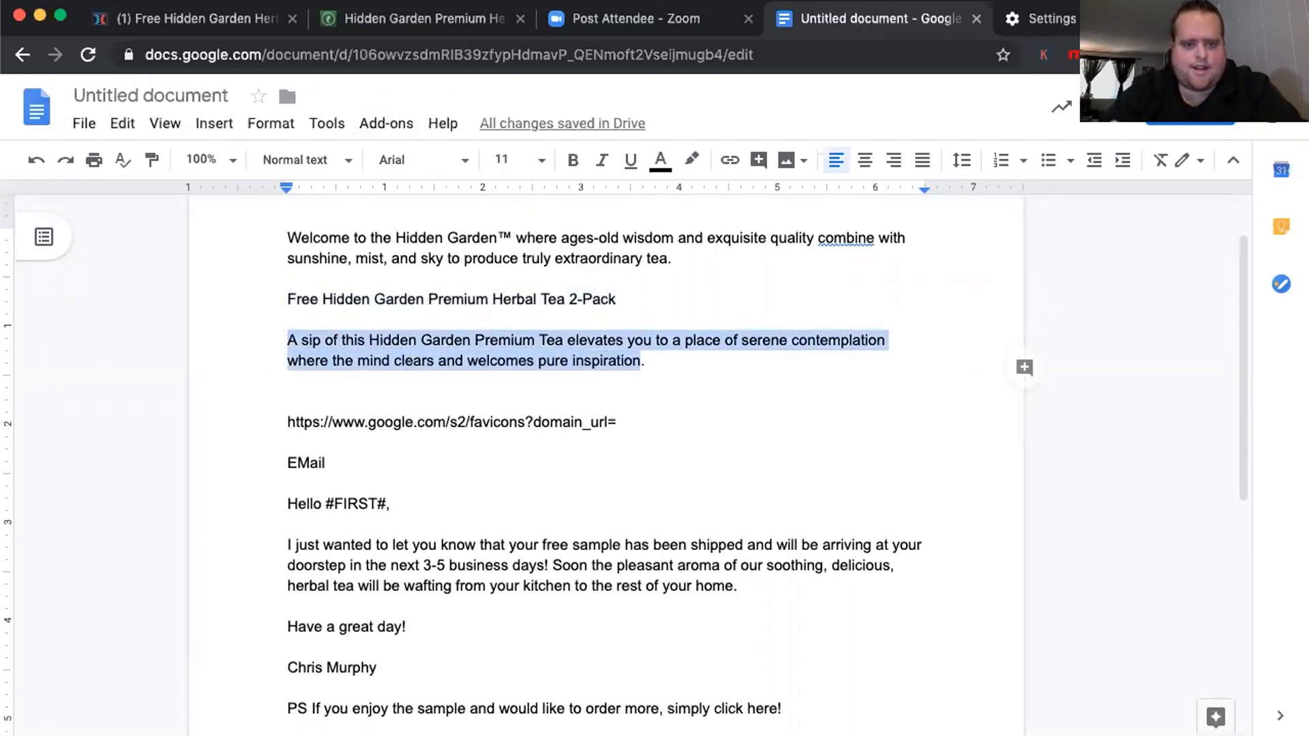
# Look over the Hidden Garden Premium Herbal Tea 2-Pack product page on the Melaleuca site
pyautogui.click(377, 22)
pyautogui.scroll(5, 543, 391)
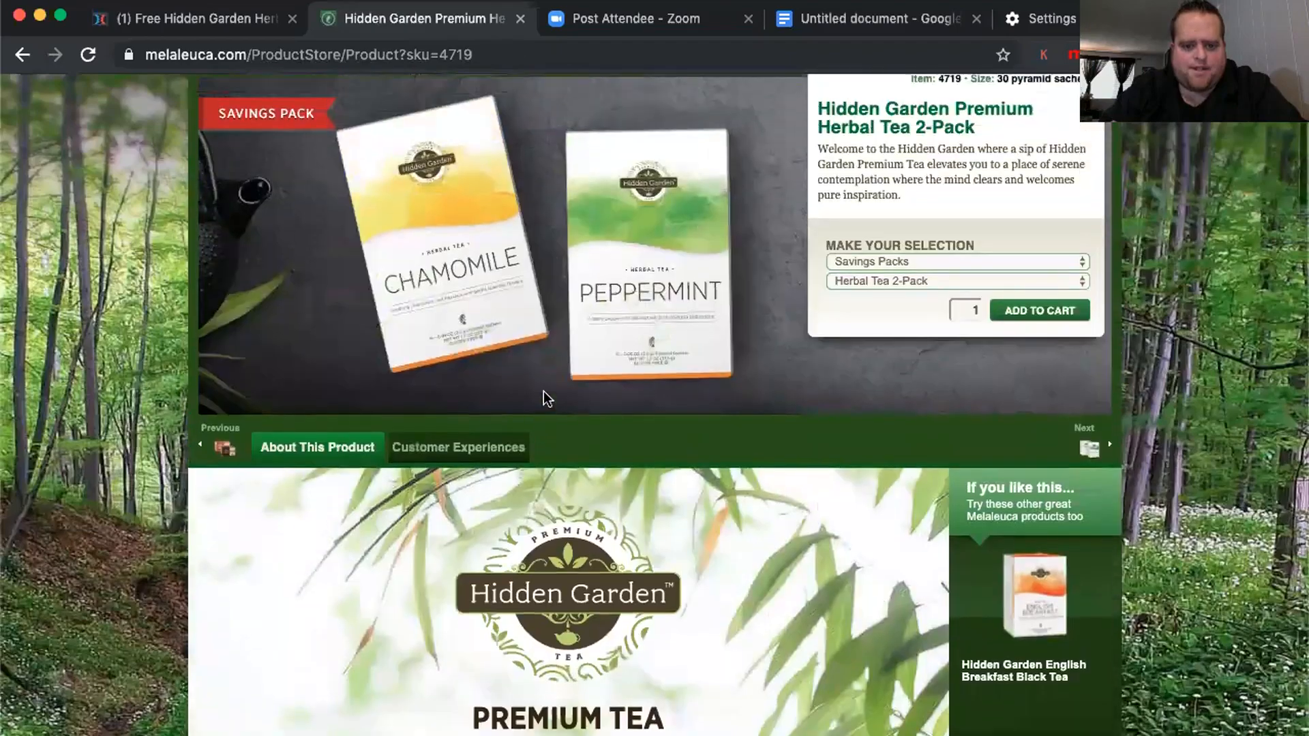
pyautogui.scroll(3, 543, 391)
pyautogui.scroll(-13, 542, 392)
pyautogui.scroll(14, 542, 392)
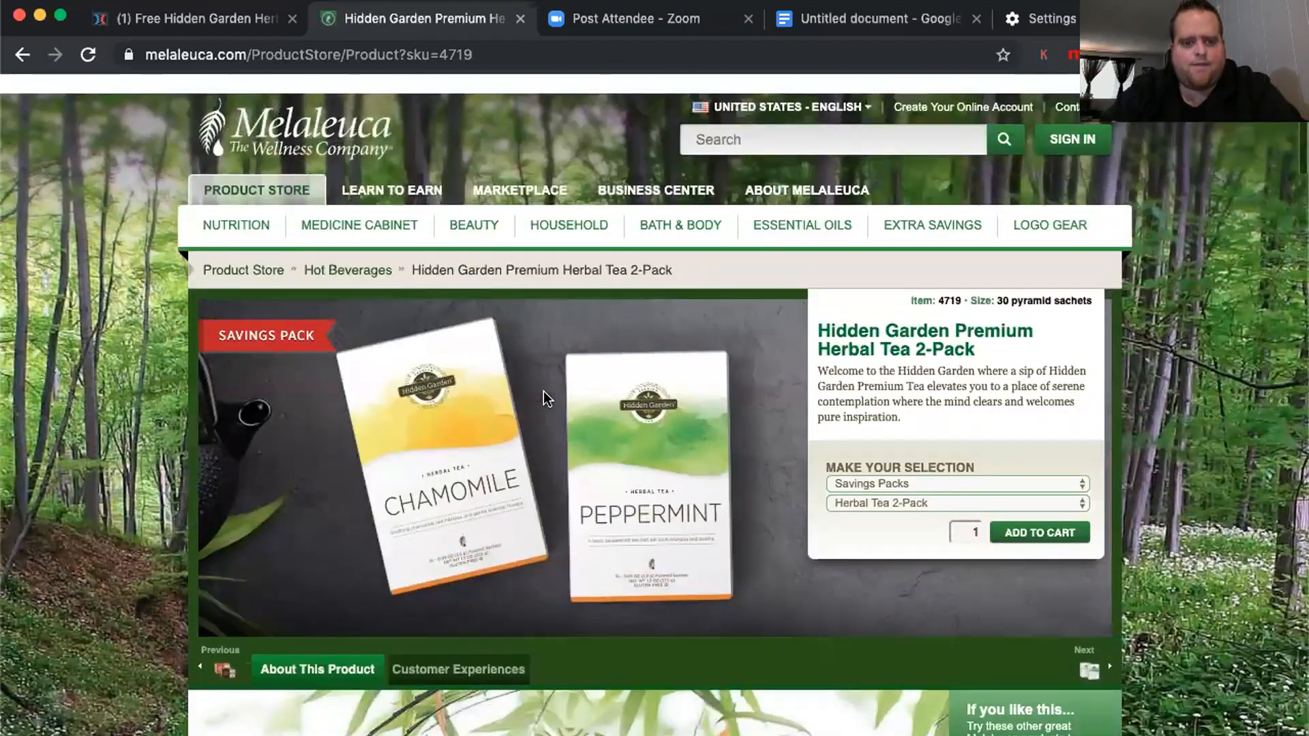
pyautogui.scroll(-5, 543, 392)
# In the ClickFunnels editor, replace the headline "The Platform Made For Your Business" with the copied "A sip of this Hidden Garden Premium Tea…" sentence
pyautogui.click(232, 24)
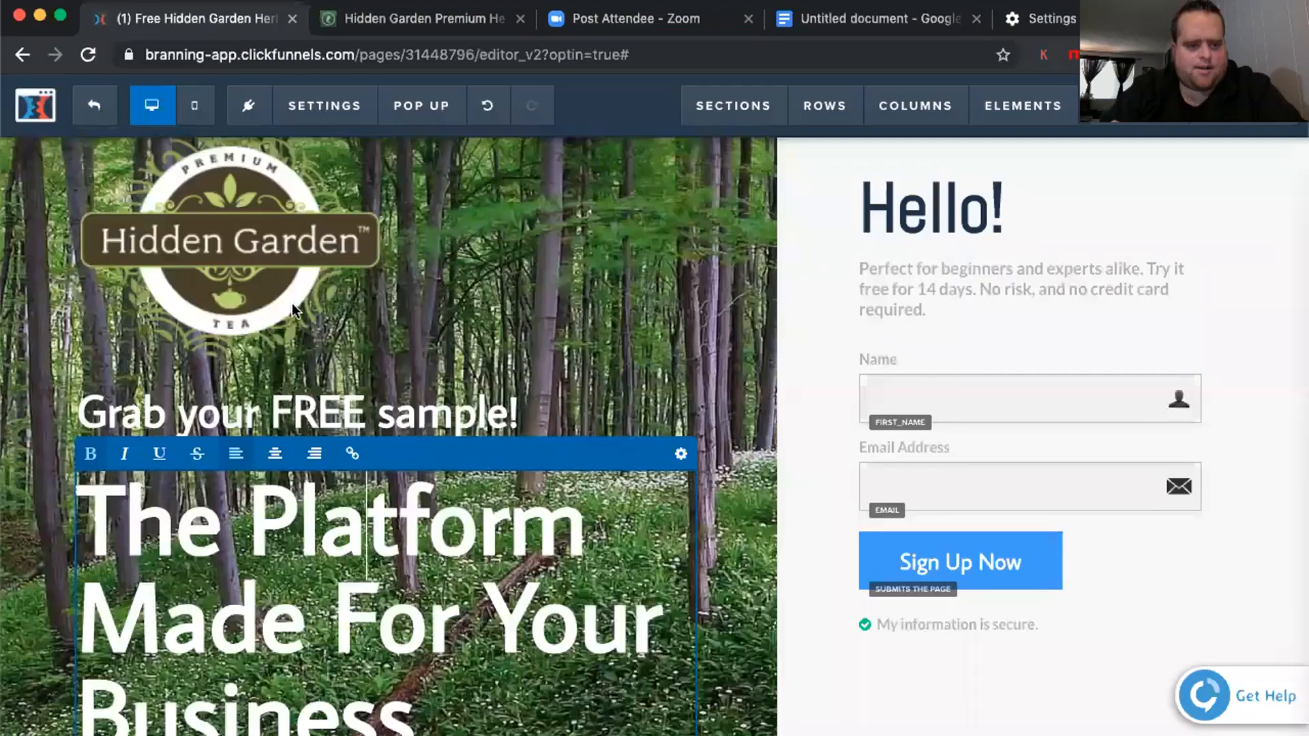
pyautogui.tripleClick(334, 518)
pyautogui.scroll(-3, 382, 504)
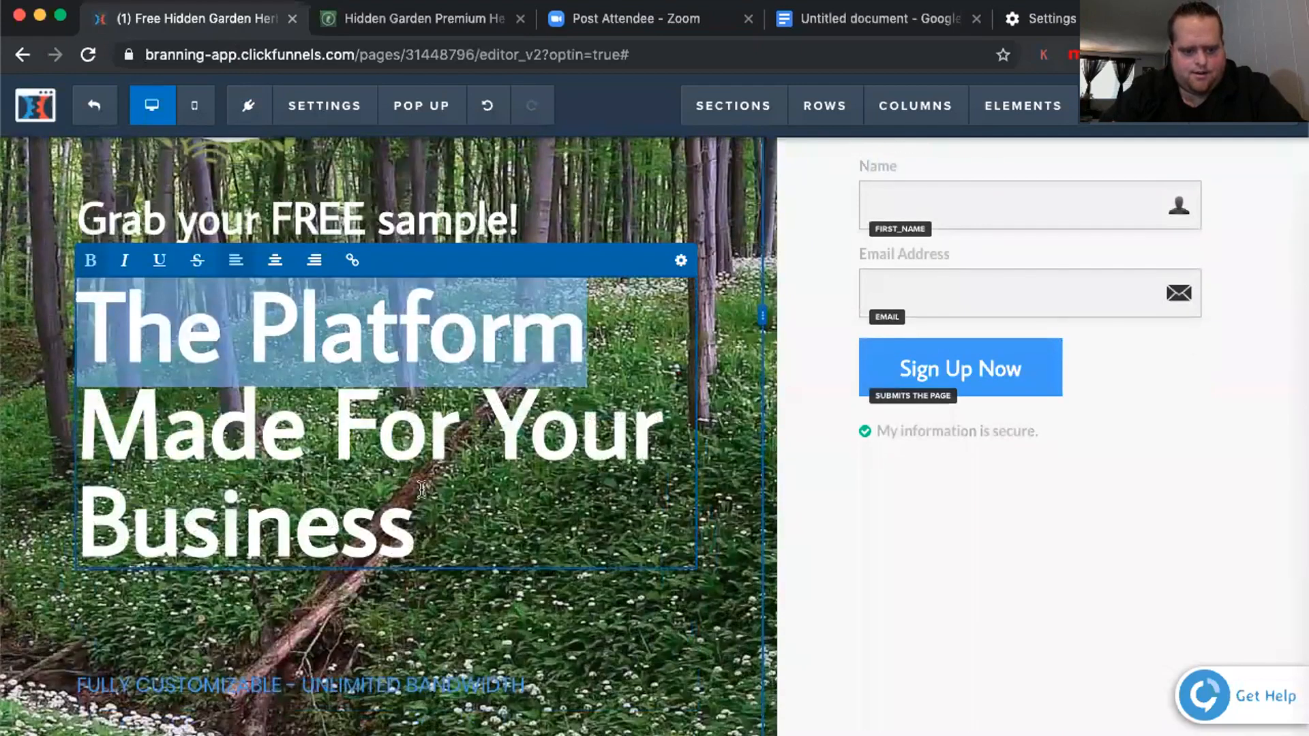
pyautogui.moveTo(419, 504); pyautogui.dragTo(79, 300)
pyautogui.press('super+v')
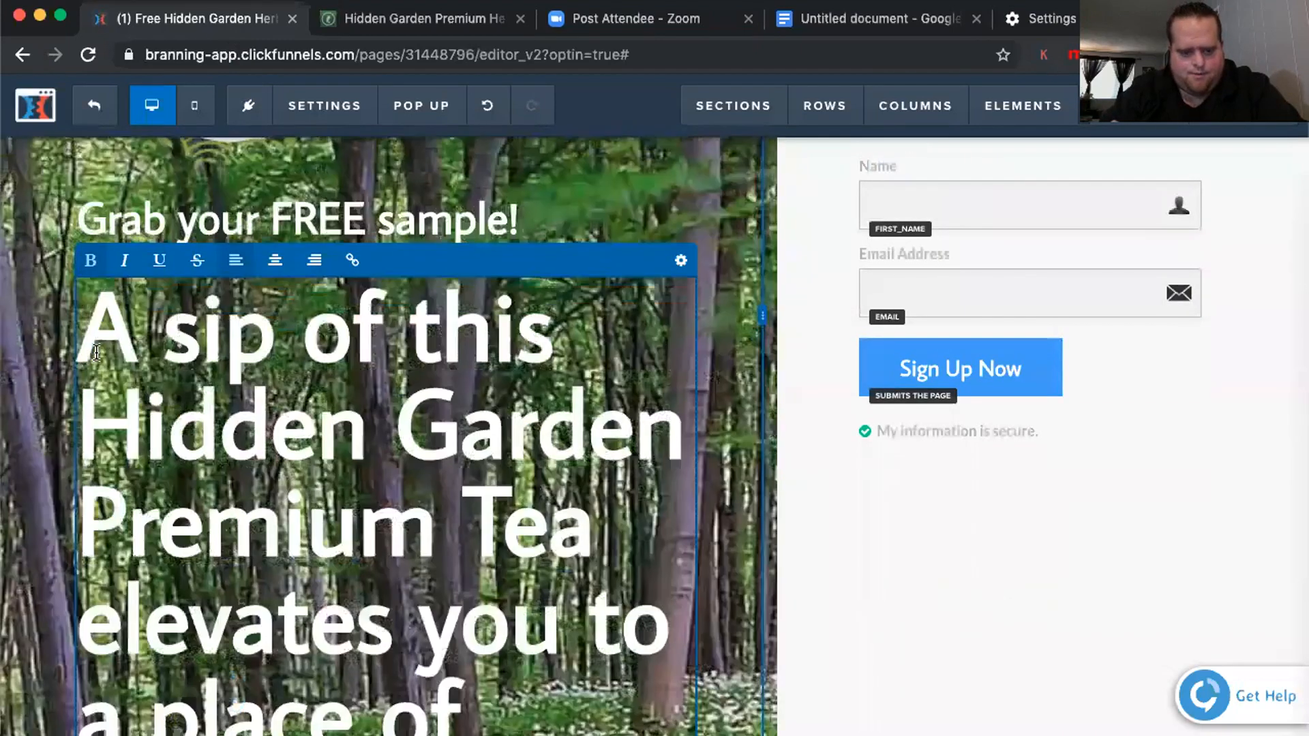
# Set the tea headline's font size to 28 and remove the bold formatting from all its text
pyautogui.click(681, 260)
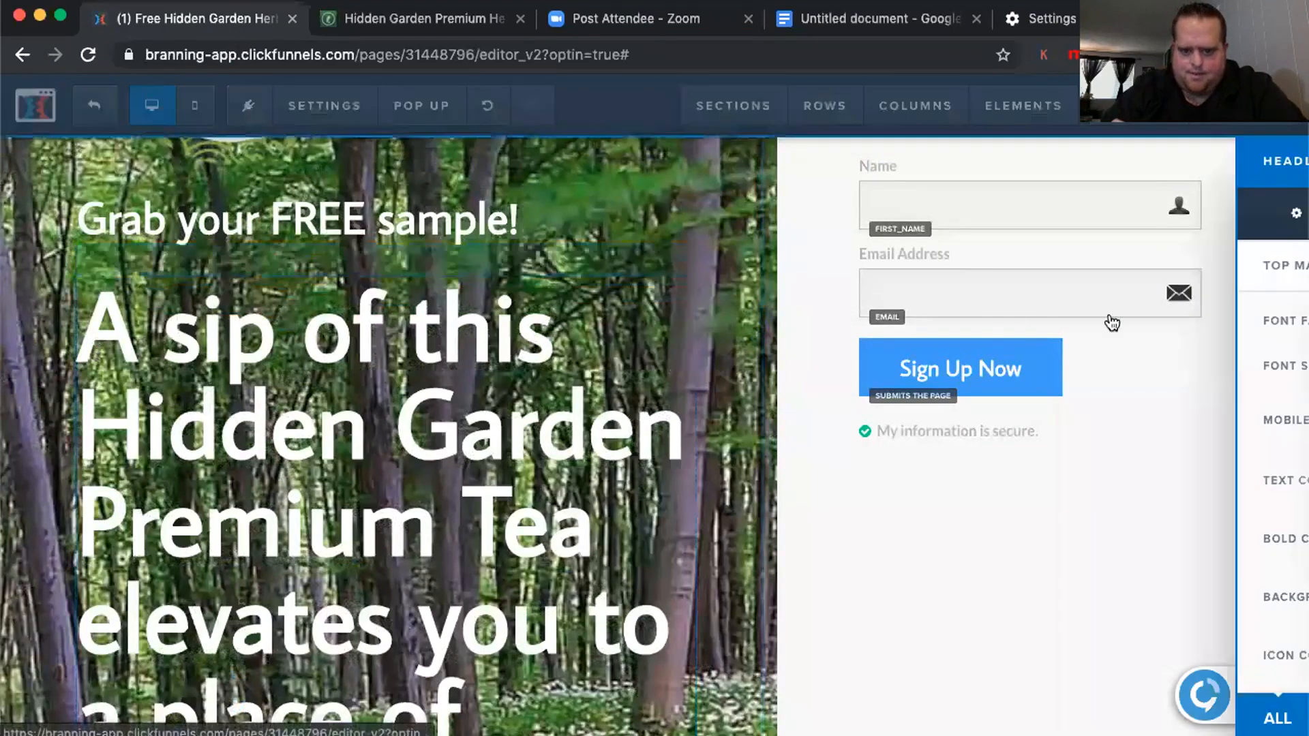
pyautogui.moveTo(1230, 365); pyautogui.dragTo(1126, 376)
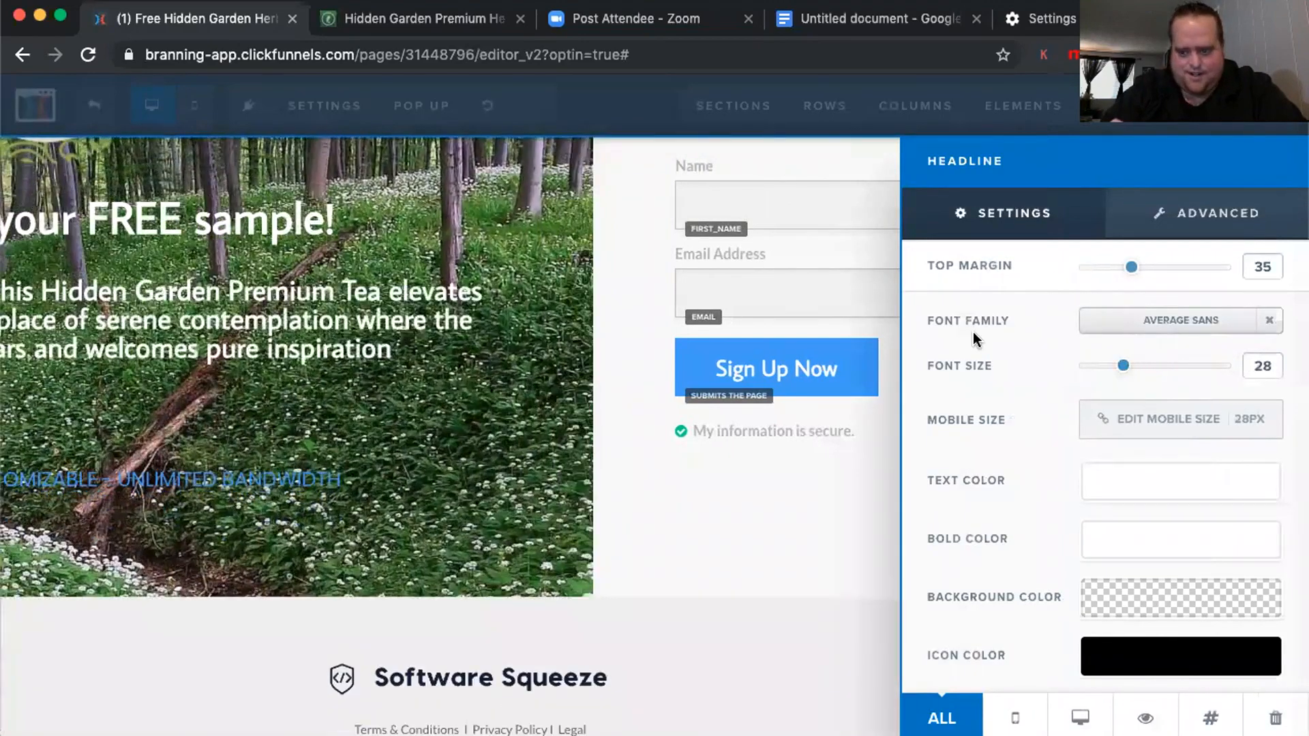
pyautogui.click(505, 338)
pyautogui.click(450, 315)
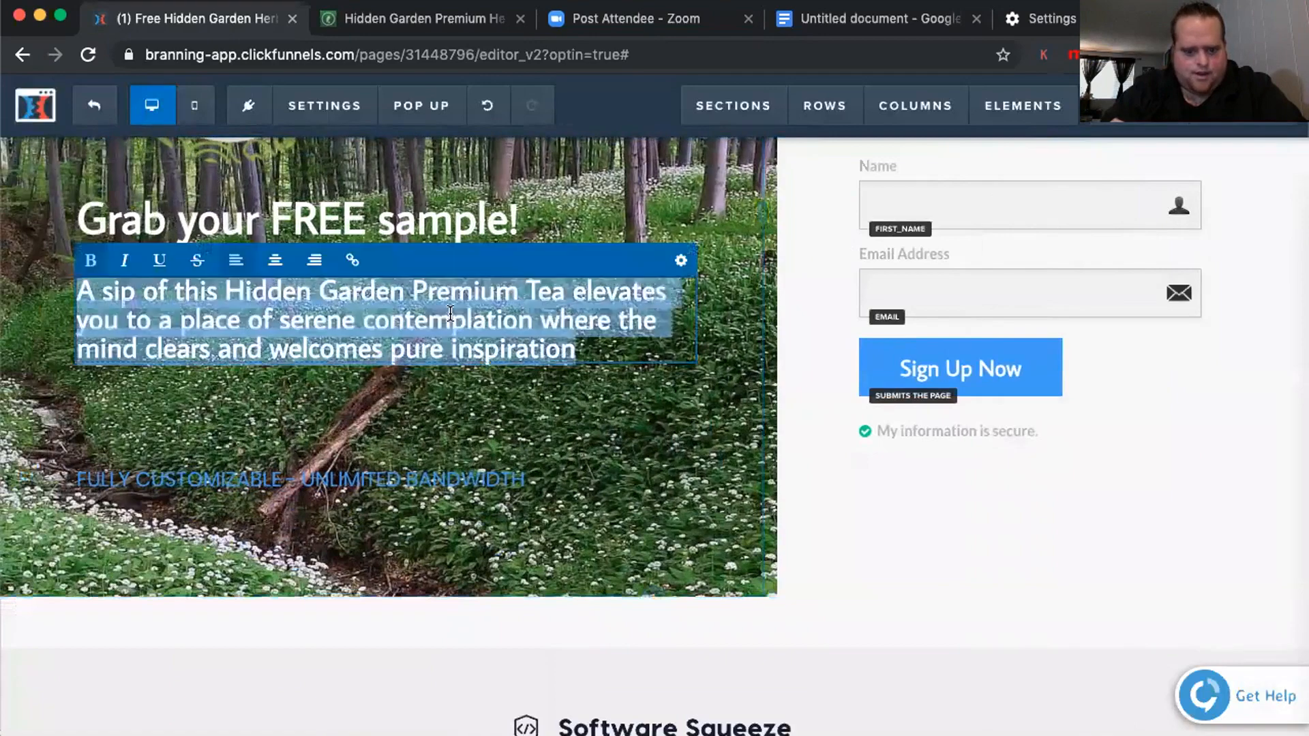
pyautogui.click(95, 265)
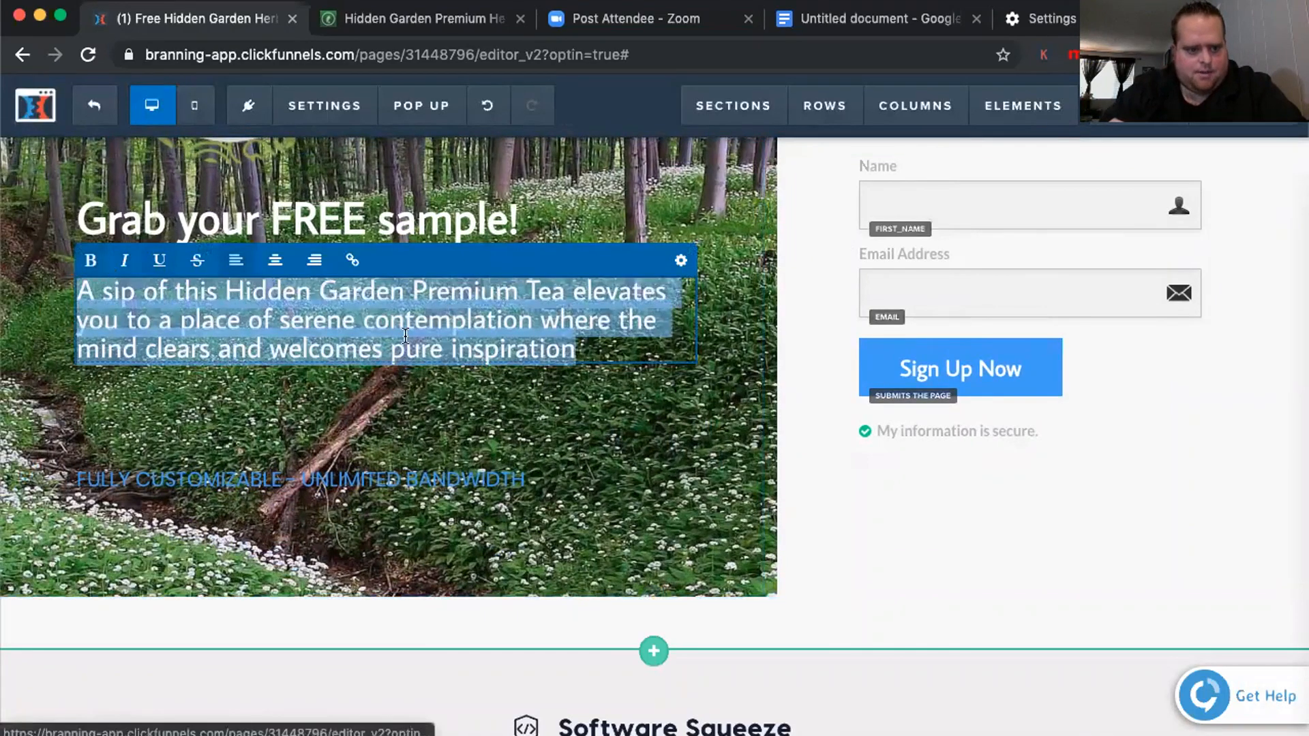
pyautogui.click(726, 344)
# Reduce the tea headline's top margin to bring it directly beneath "Grab your FREE sample!"
pyautogui.moveTo(615, 307)
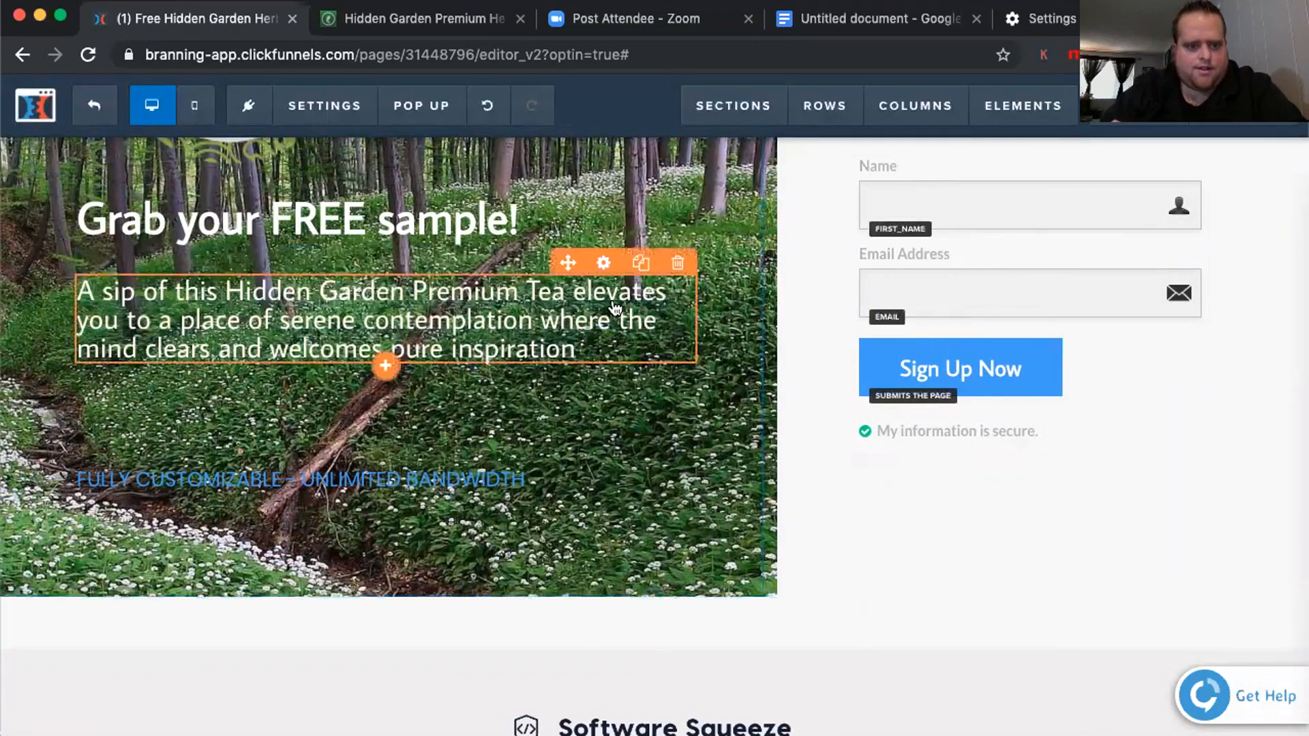
pyautogui.click(604, 263)
pyautogui.moveTo(1130, 269); pyautogui.dragTo(1083, 268)
pyautogui.click(508, 288)
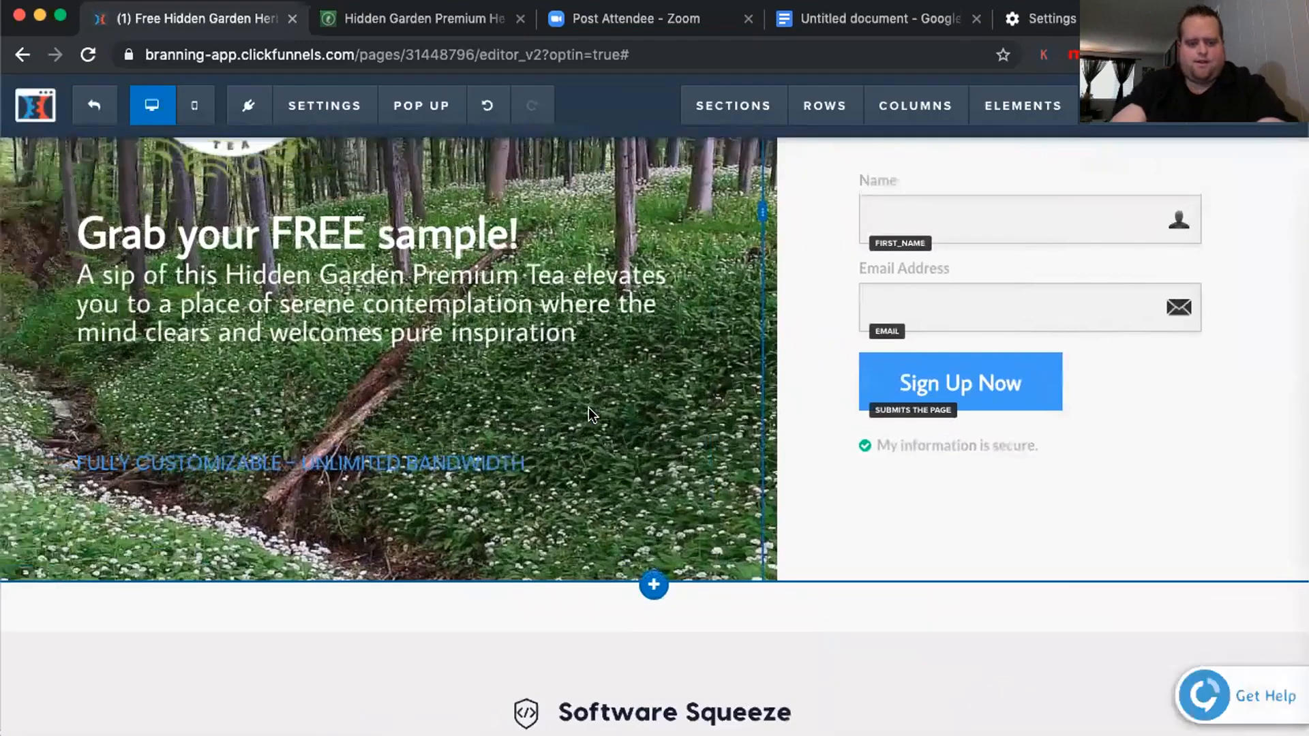
# Bold the words "Hidden Garden Premium Tea elevates" in the headline
pyautogui.click(426, 479)
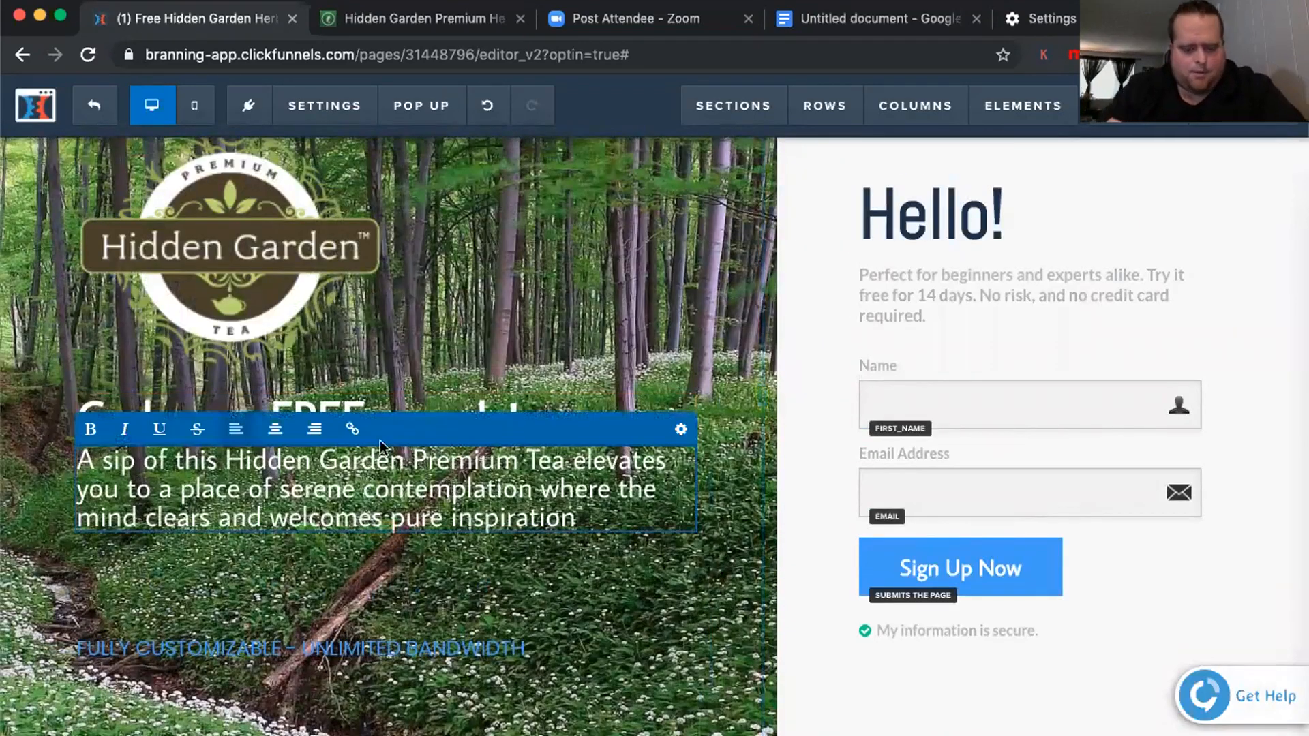
pyautogui.moveTo(225, 461); pyautogui.dragTo(561, 452)
pyautogui.press('super+b')
pyautogui.click(608, 513)
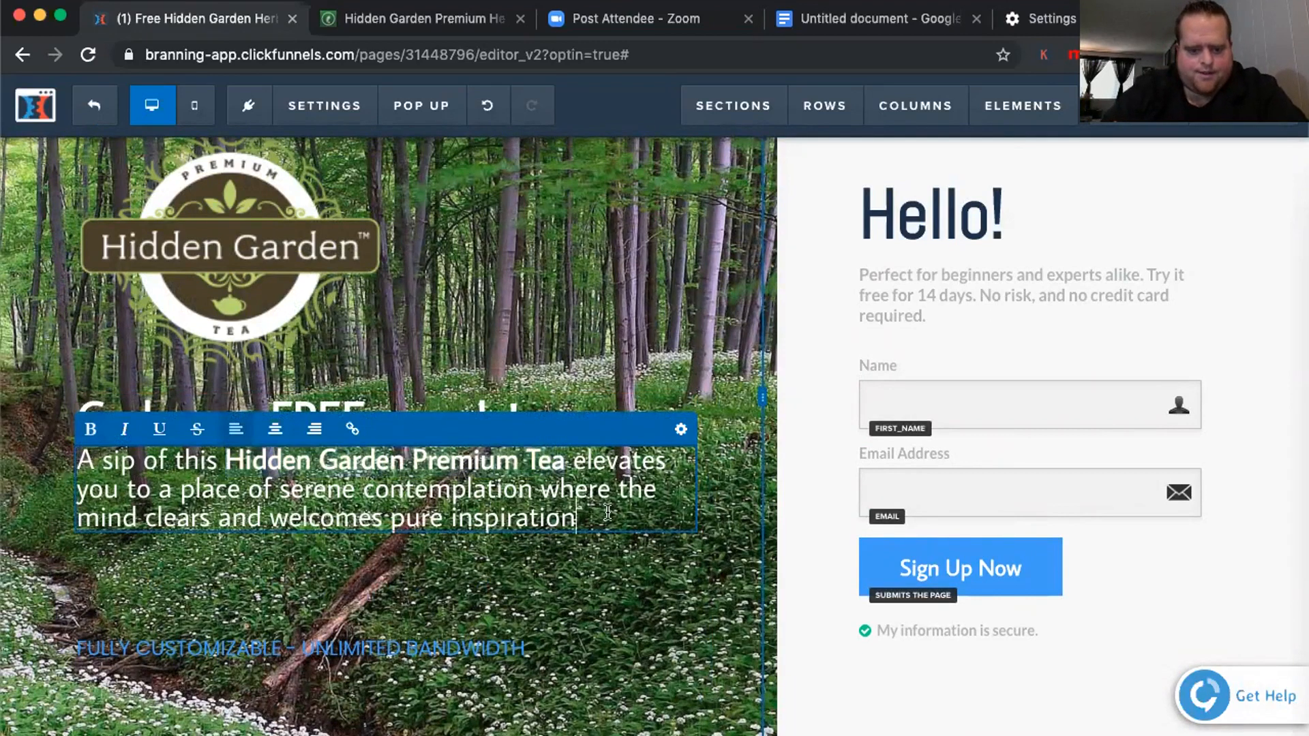
pyautogui.doubleClick(611, 459)
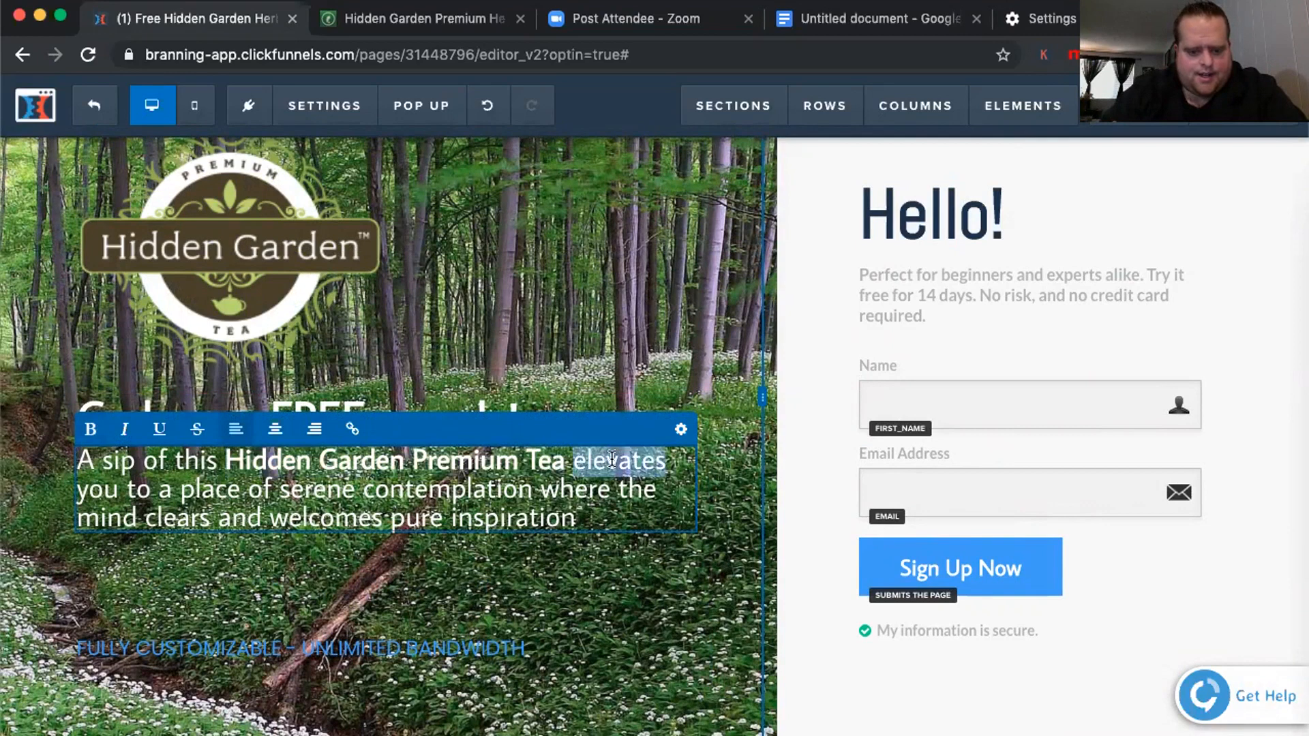
pyautogui.press('super+b')
# Bold the phrase "serene contemplation" in the headline
pyautogui.click(414, 489)
pyautogui.moveTo(537, 487)
pyautogui.mouseDown()
pyautogui.moveTo(273, 488)
pyautogui.moveTo(528, 487)
pyautogui.mouseUp()
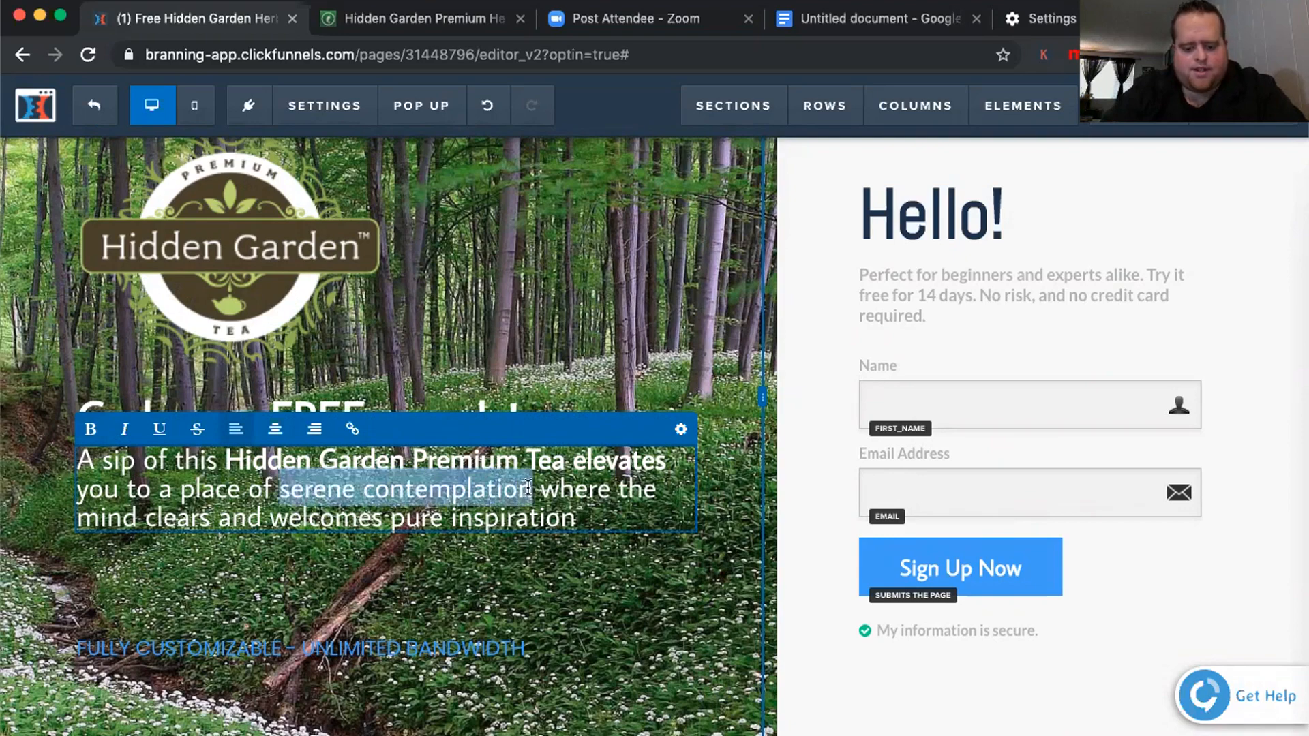
pyautogui.press('super+b')
pyautogui.click(626, 502)
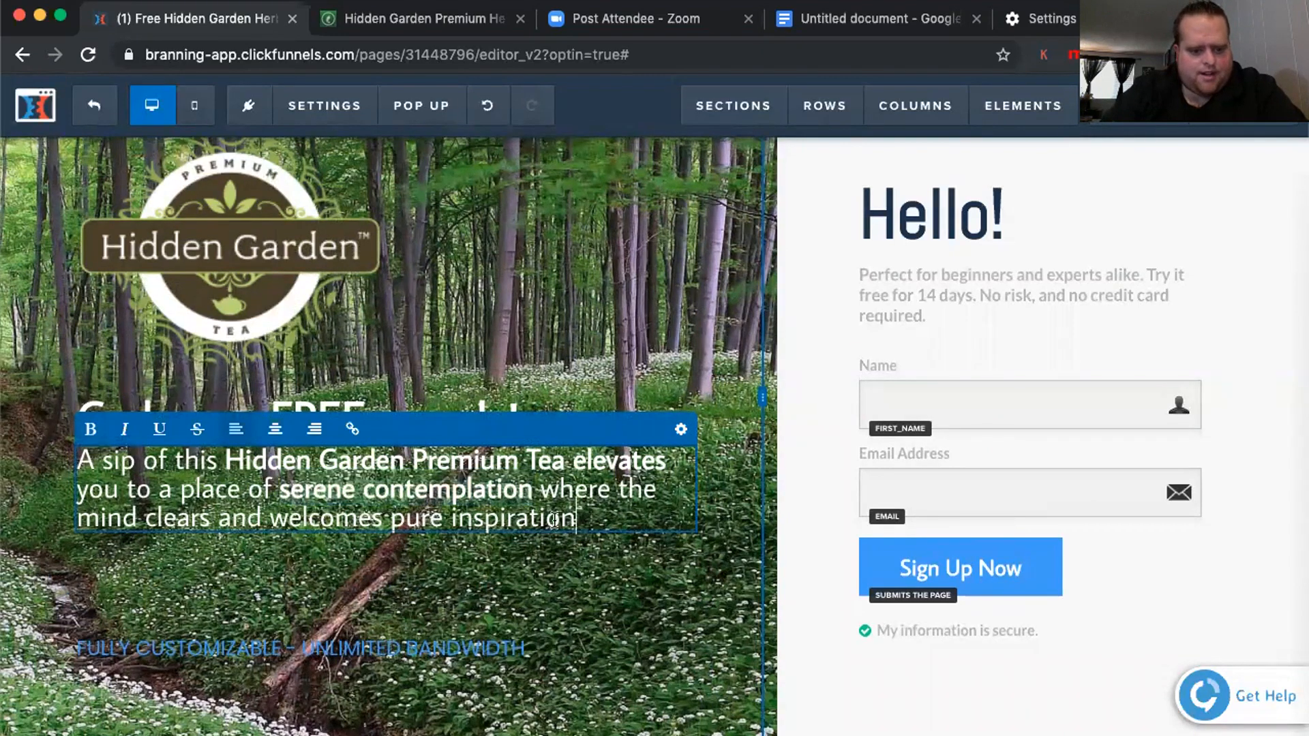
# Bold "pure inspiration" and end the headline with an exclamation mark
pyautogui.moveTo(578, 519); pyautogui.dragTo(393, 521)
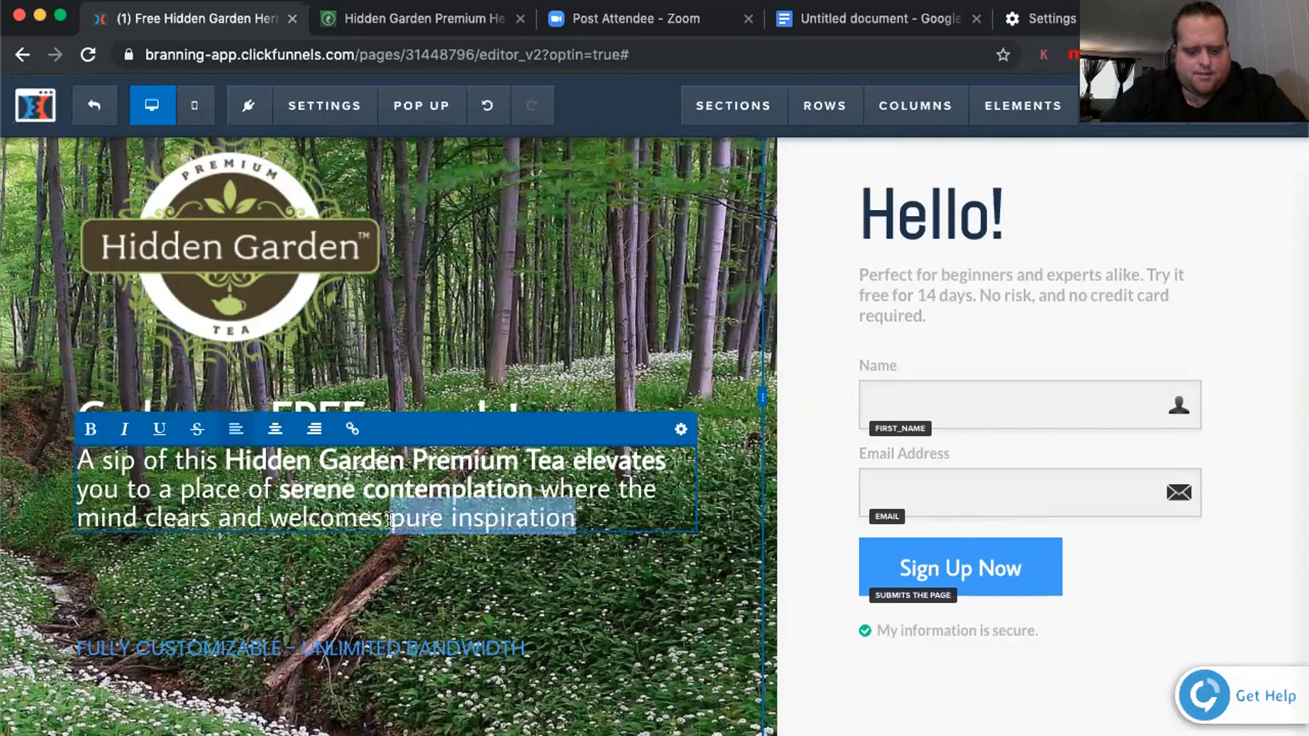
pyautogui.press('super+b')
pyautogui.click(617, 517)
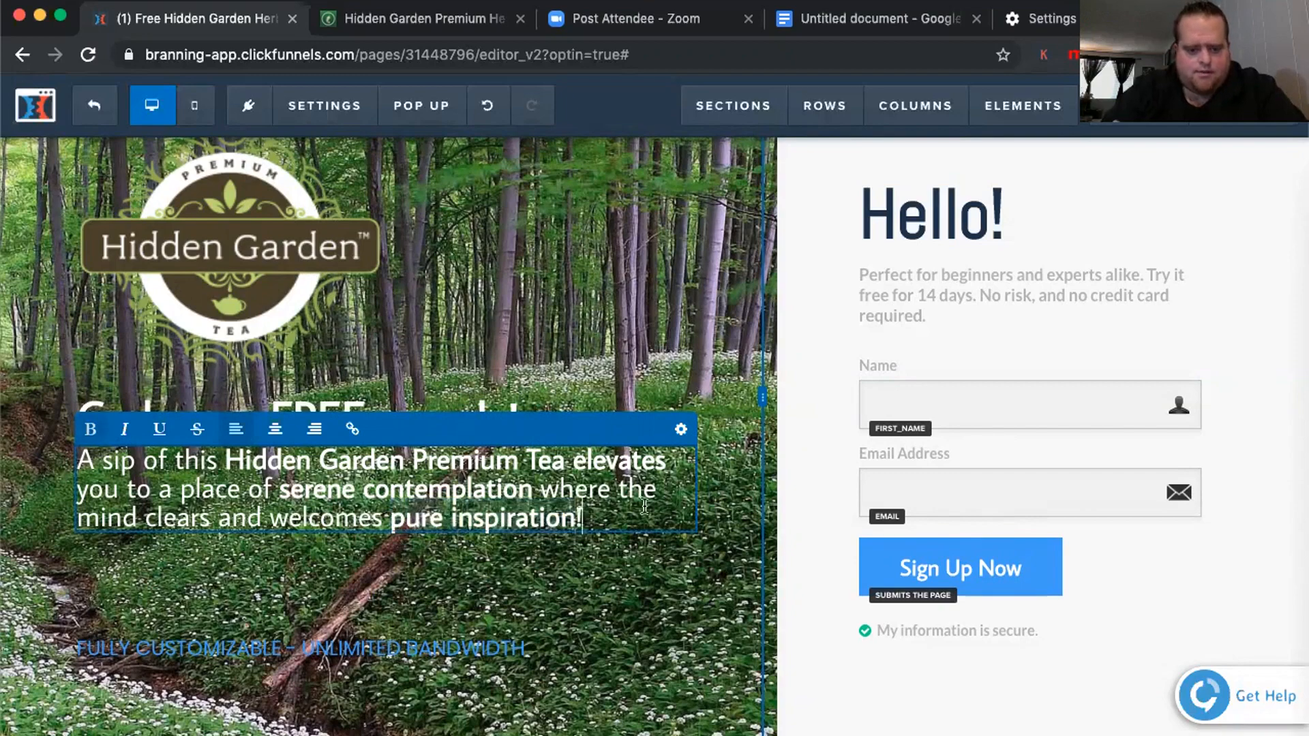
# Apply the Strong Shadow text shadow to the tea headline, after trying Mid Shadow
pyautogui.click(681, 429)
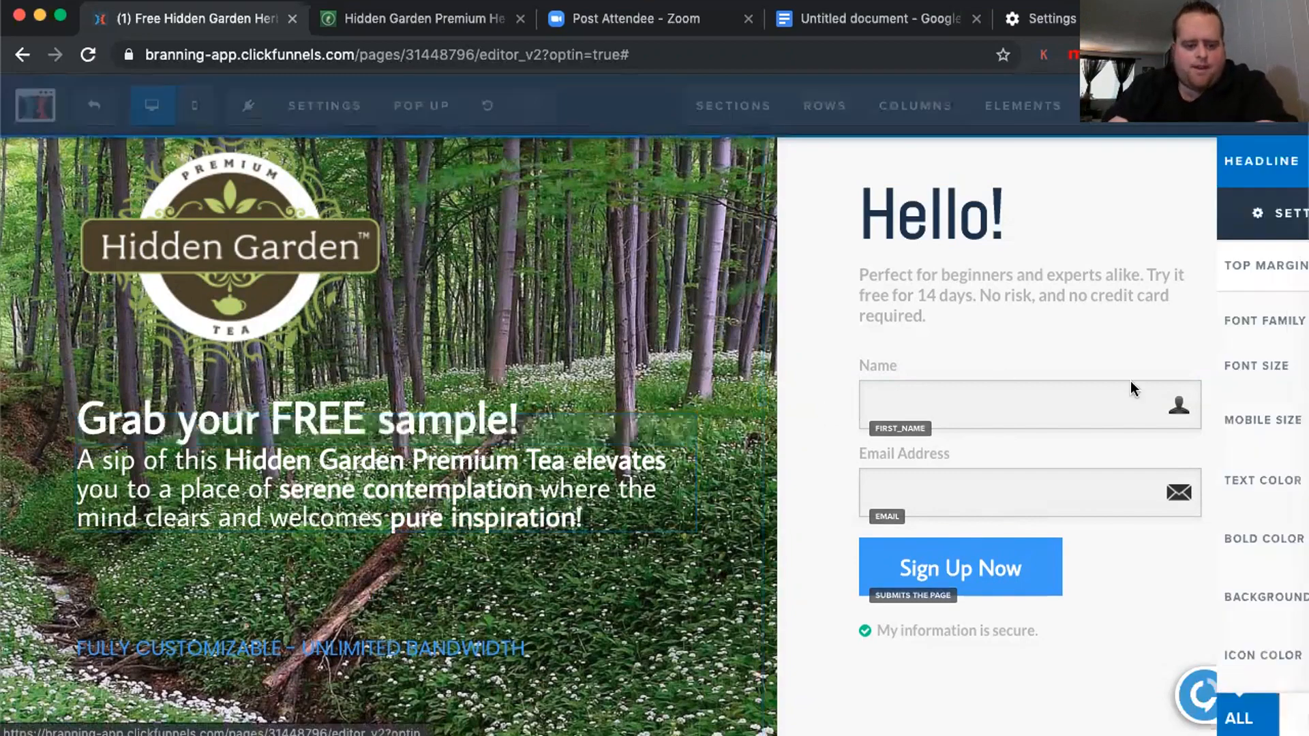
pyautogui.moveTo(1126, 372)
pyautogui.mouseDown()
pyautogui.moveTo(1137, 372)
pyautogui.moveTo(1127, 368)
pyautogui.mouseUp()
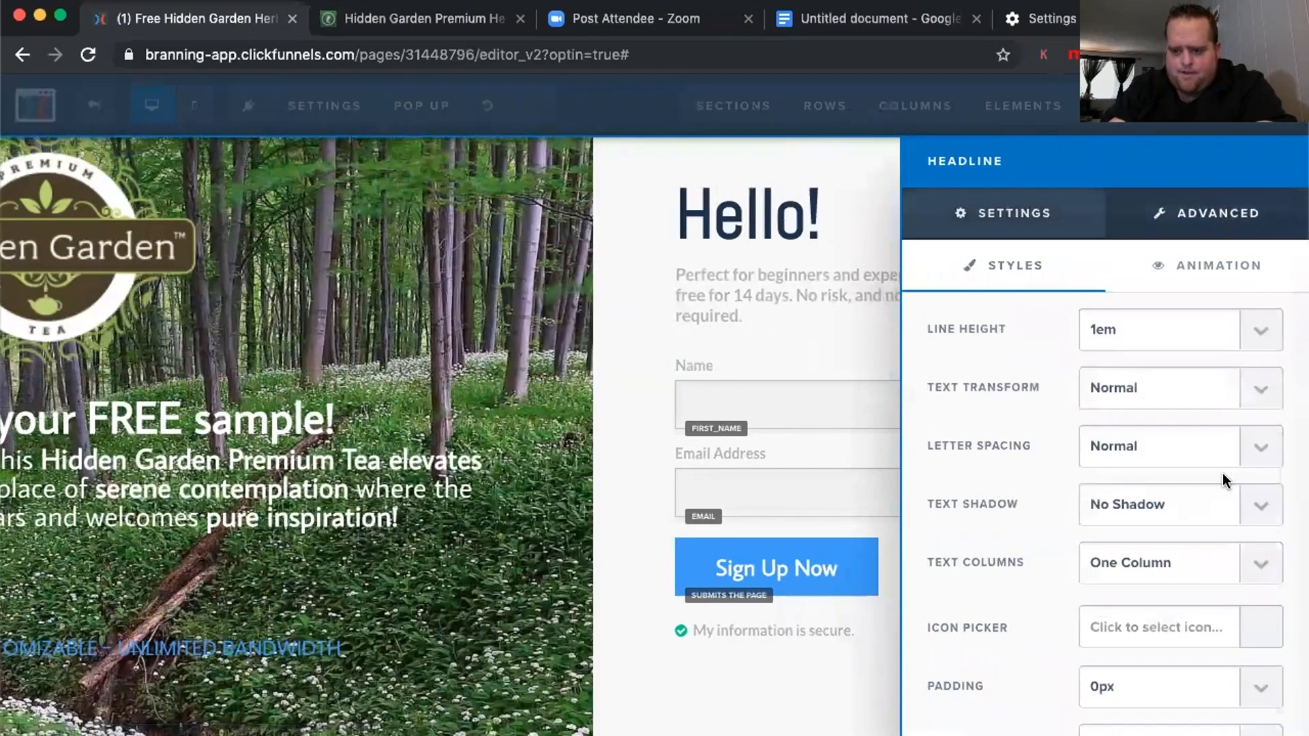
pyautogui.click(1171, 515)
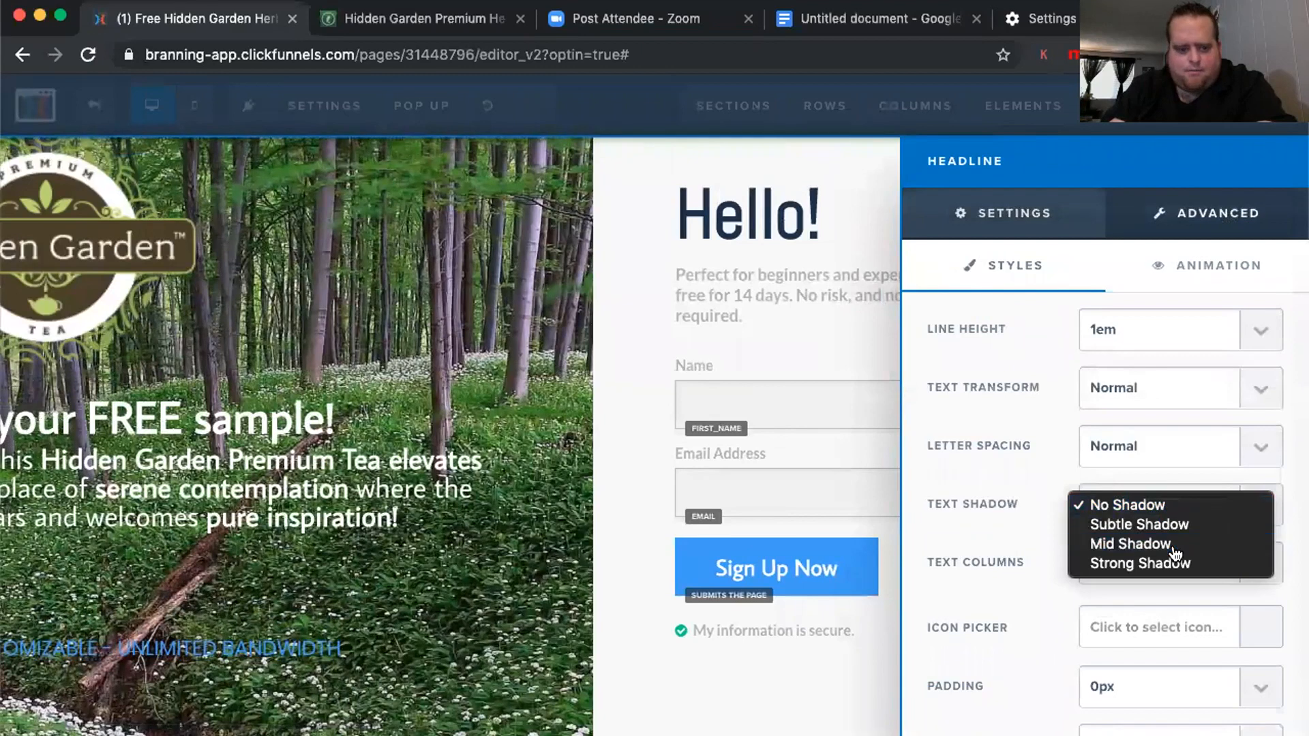
pyautogui.click(1175, 547)
pyautogui.click(1171, 504)
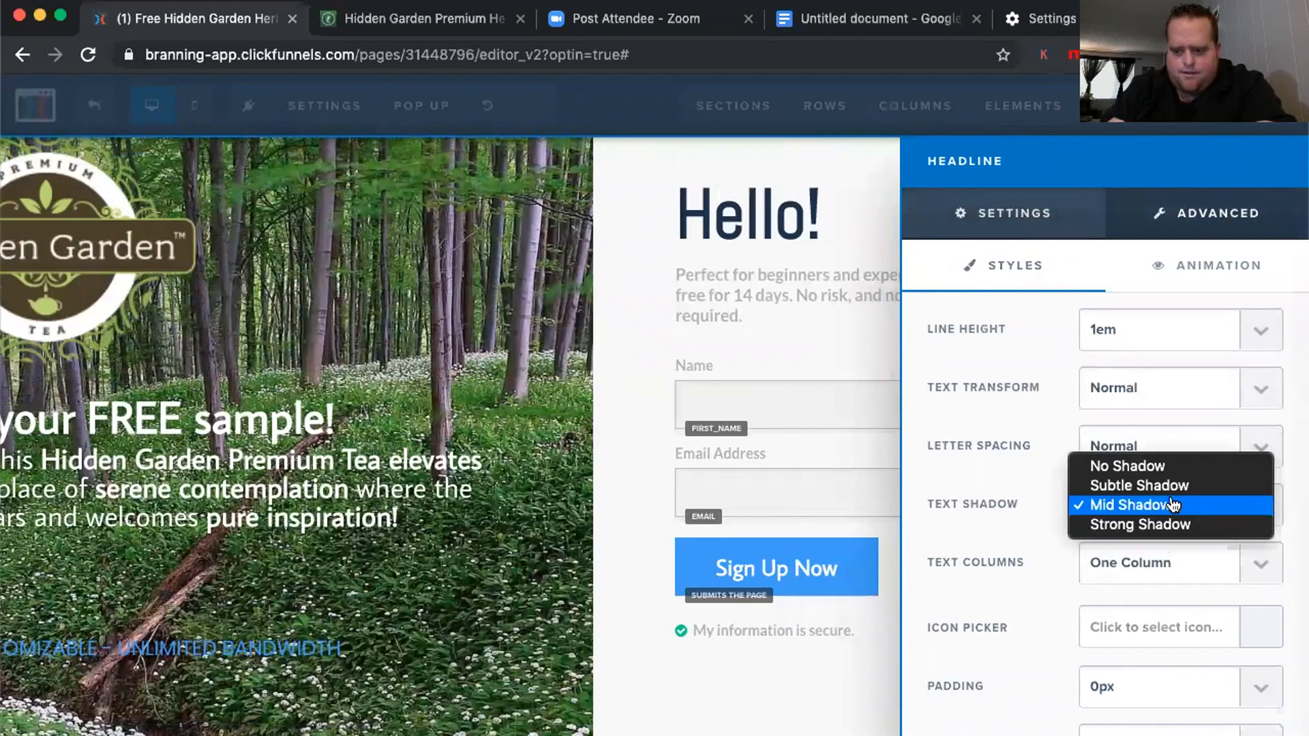
pyautogui.click(1170, 527)
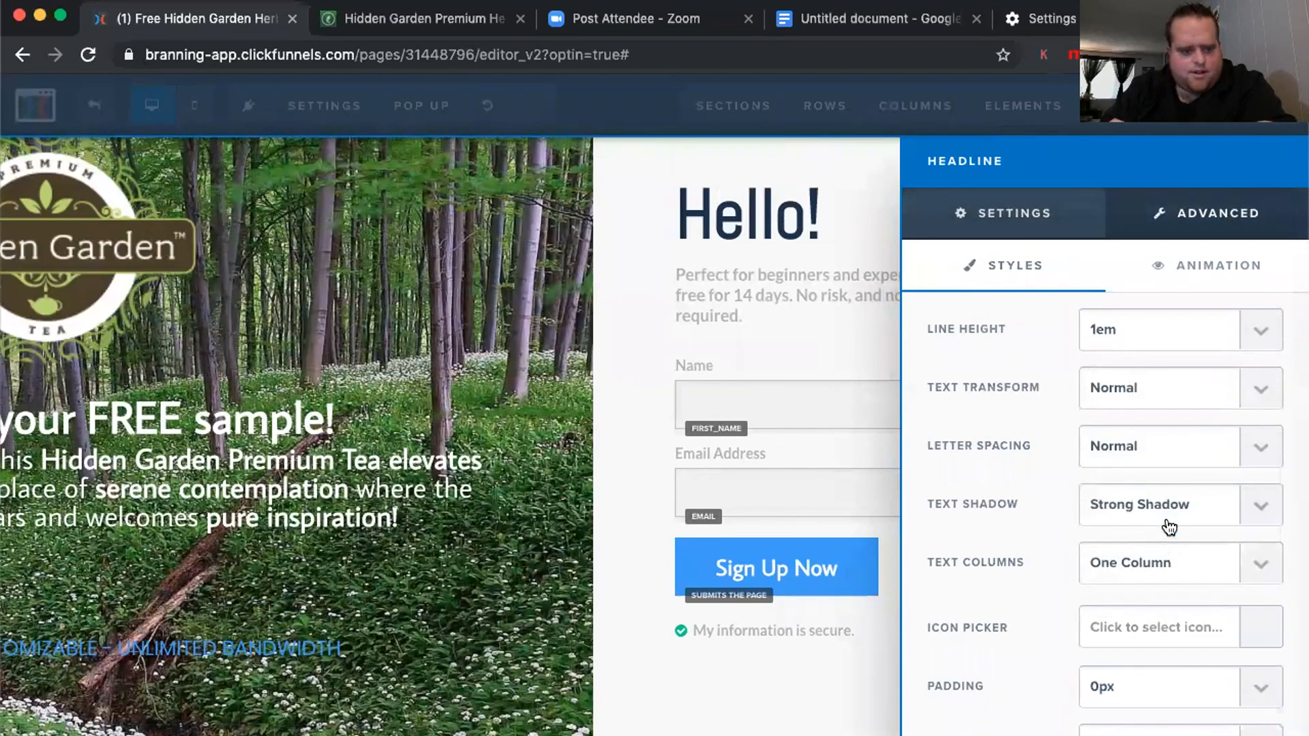
pyautogui.click(554, 505)
# Set the top margin of the "FULLY CUSTOMIZABLE – UNLIMITED BANDWIDTH" sub-headline to 90
pyautogui.scroll(-1, 643, 542)
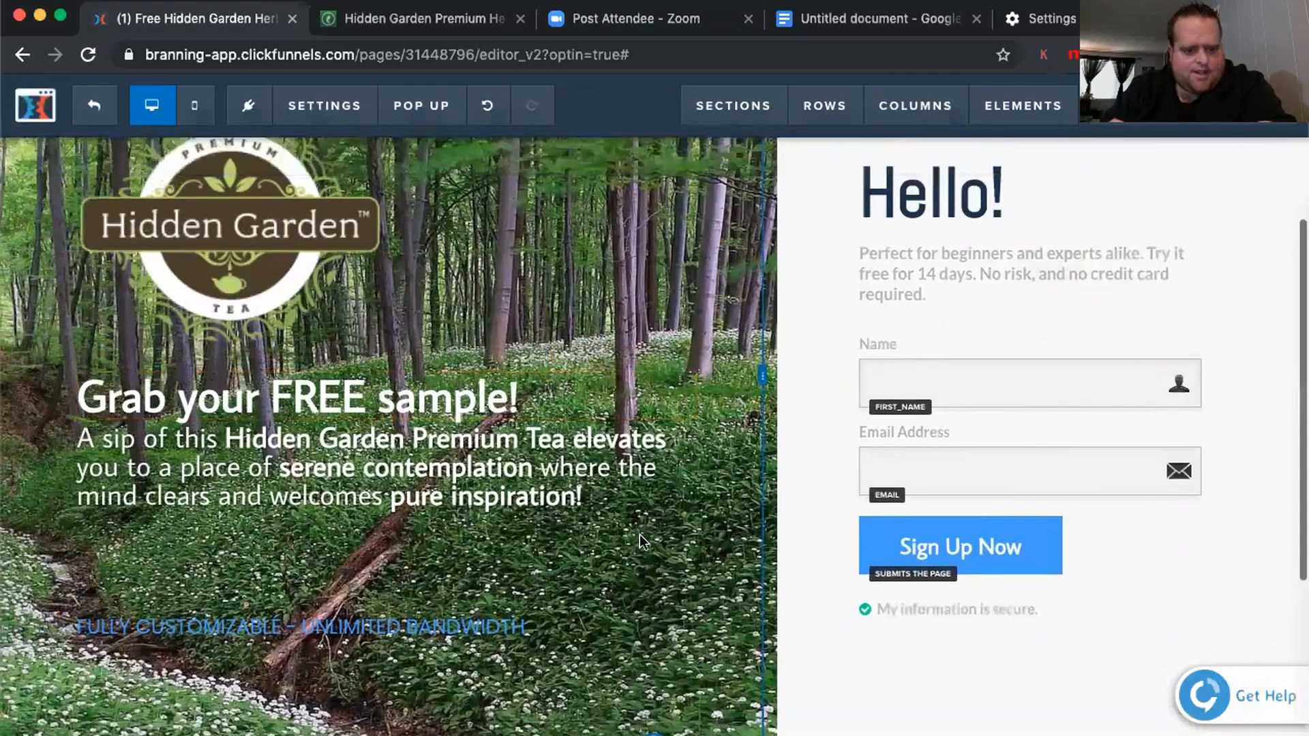
pyautogui.scroll(3, 643, 542)
pyautogui.scroll(-2, 471, 411)
pyautogui.scroll(-3, 478, 345)
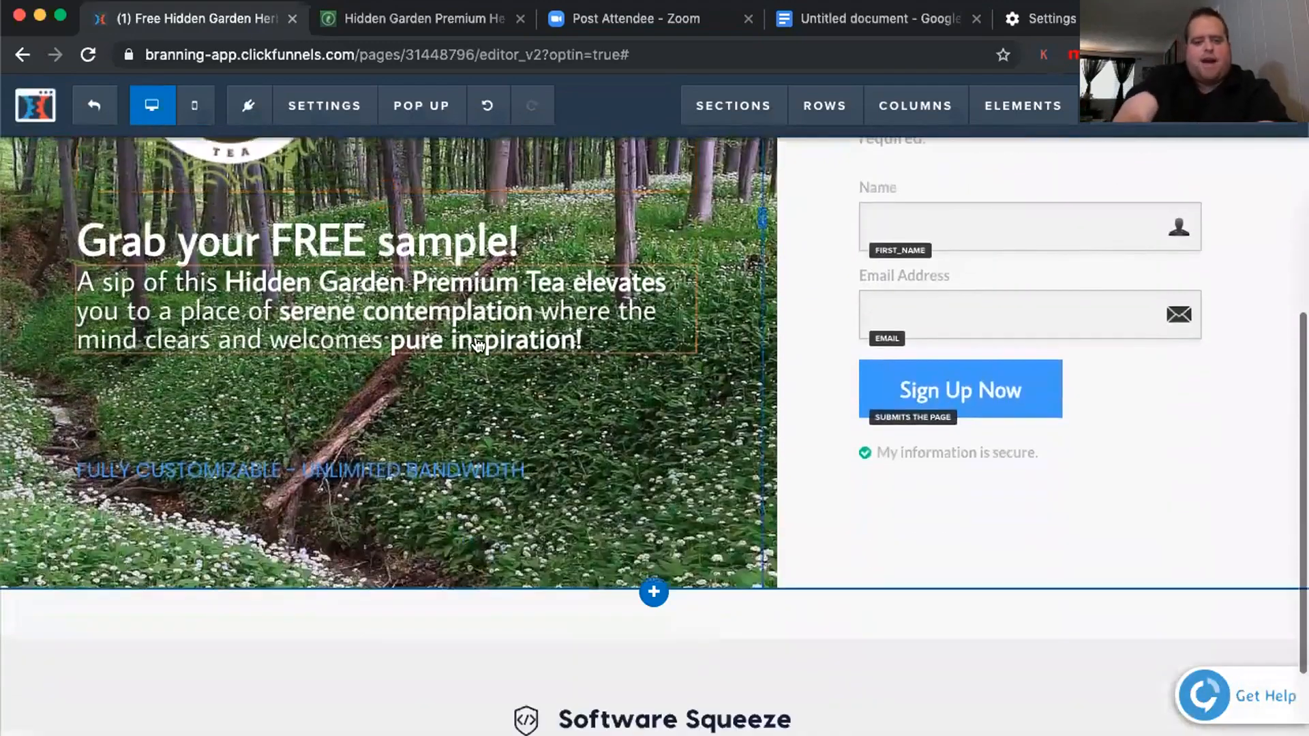
pyautogui.scroll(2, 529, 506)
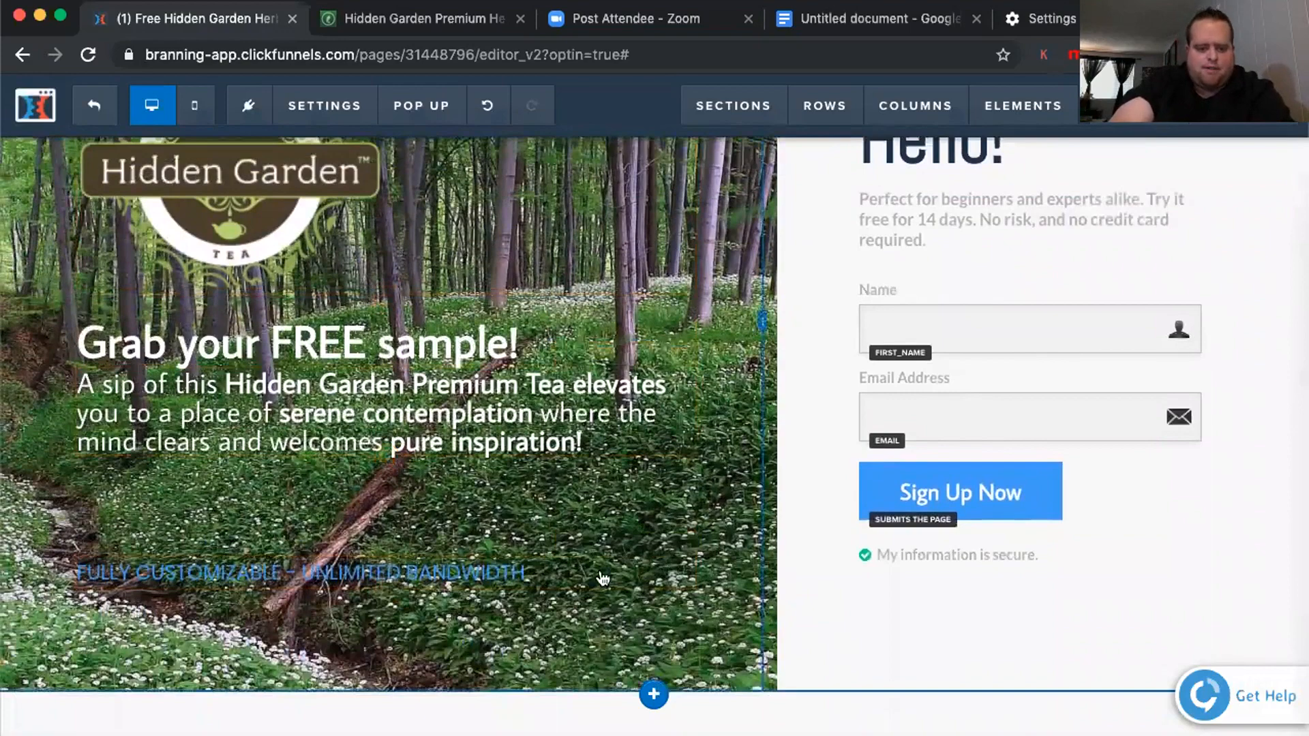
pyautogui.moveTo(607, 576)
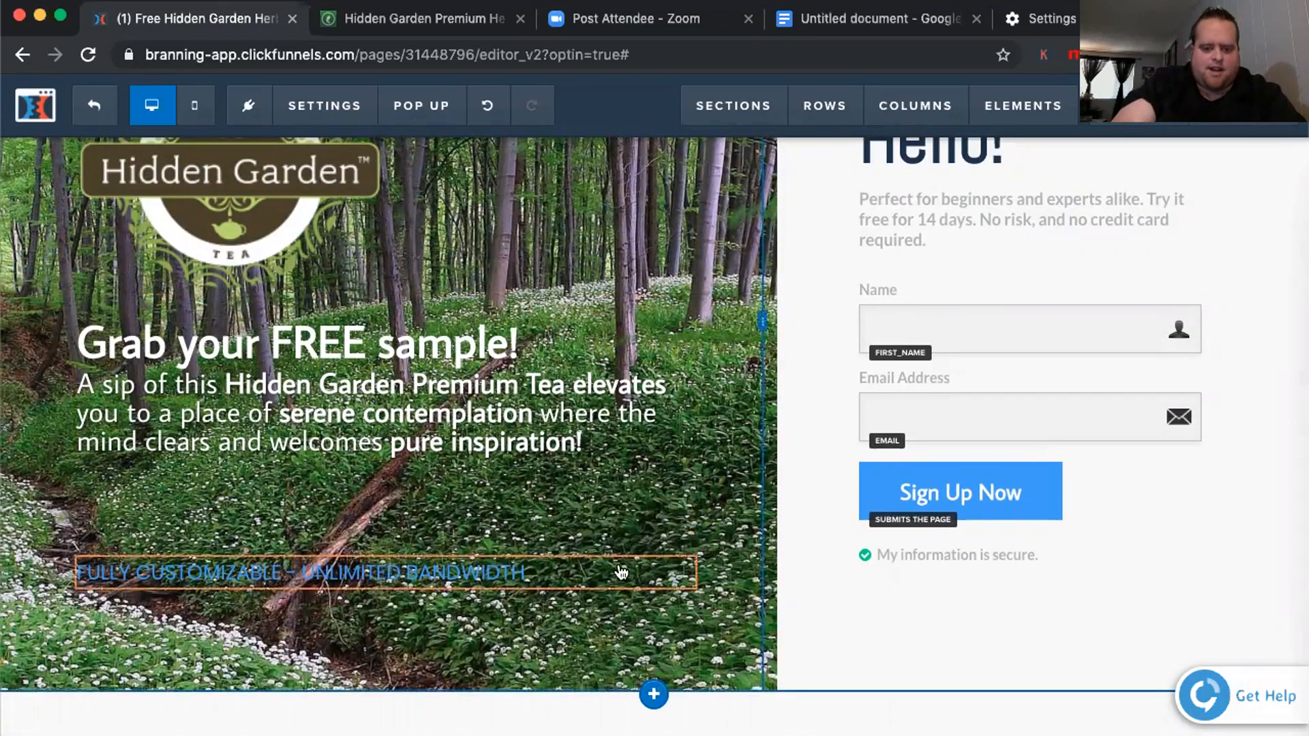
pyautogui.moveTo(589, 392)
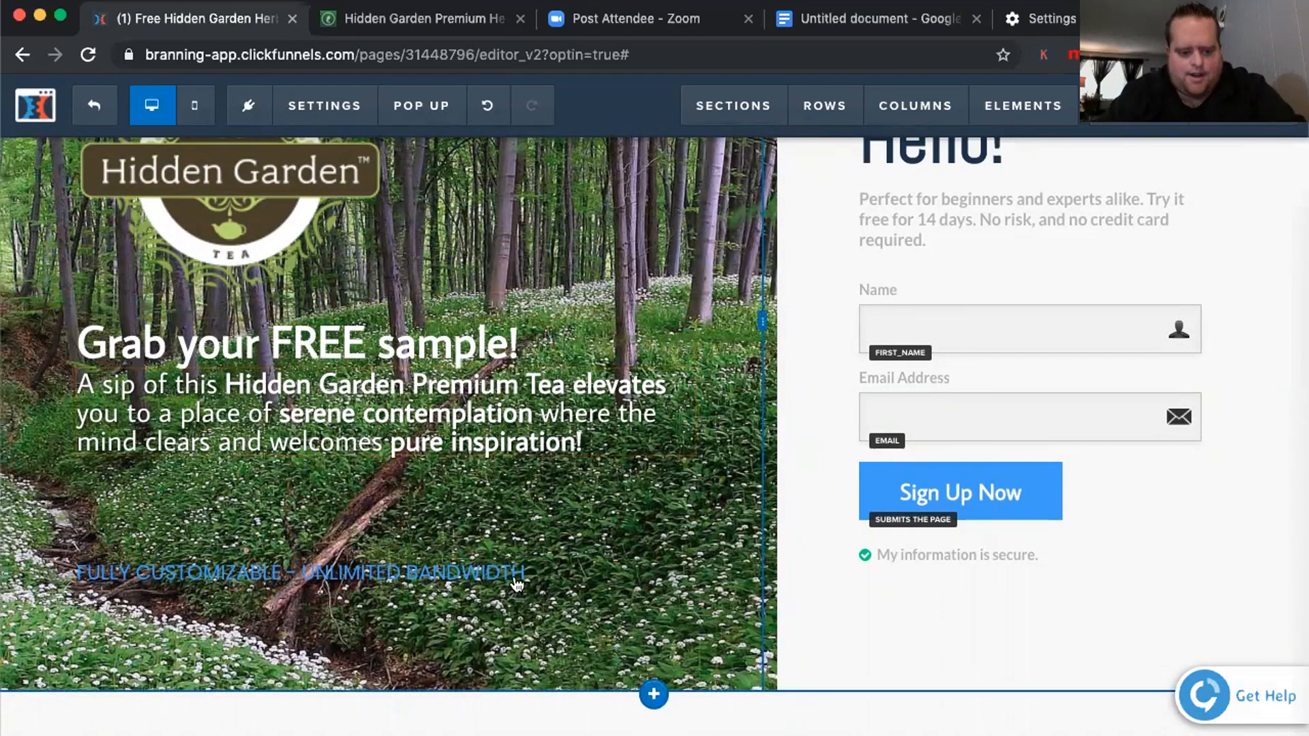
pyautogui.click(604, 544)
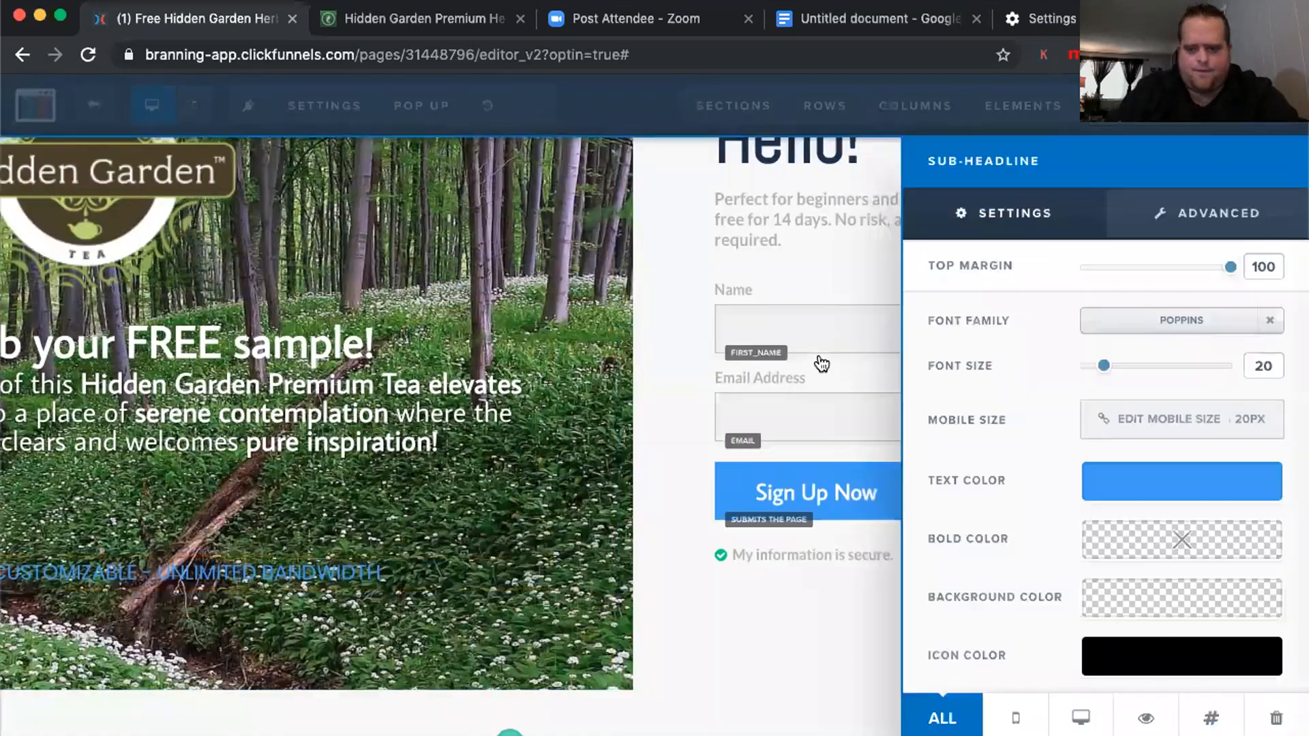
pyautogui.moveTo(1227, 266)
pyautogui.mouseDown()
pyautogui.moveTo(1196, 271)
pyautogui.moveTo(1225, 268)
pyautogui.moveTo(1199, 278)
pyautogui.moveTo(1211, 278)
pyautogui.mouseUp()
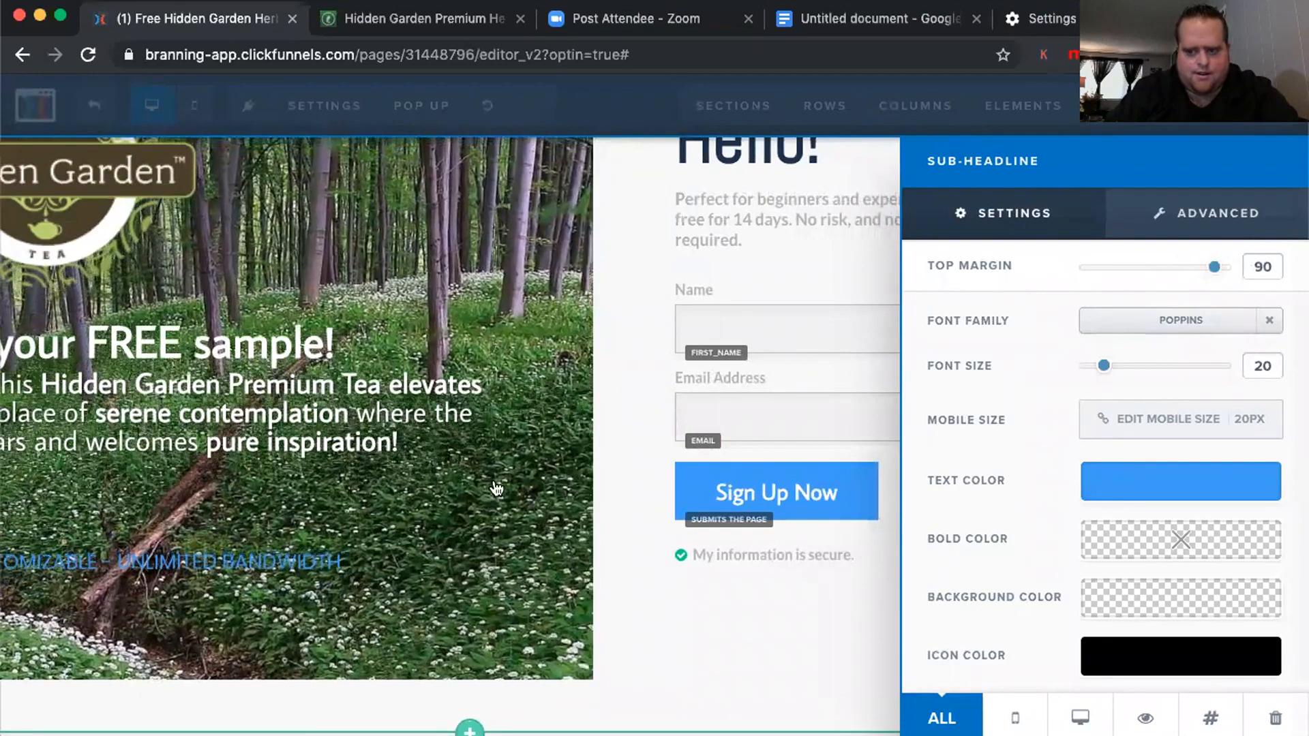
pyautogui.click(424, 543)
# Add three blank lines after the "FULLY CUSTOMIZABLE – UNLIMITED BANDWIDTH" text to extend the forest background
pyautogui.click(585, 565)
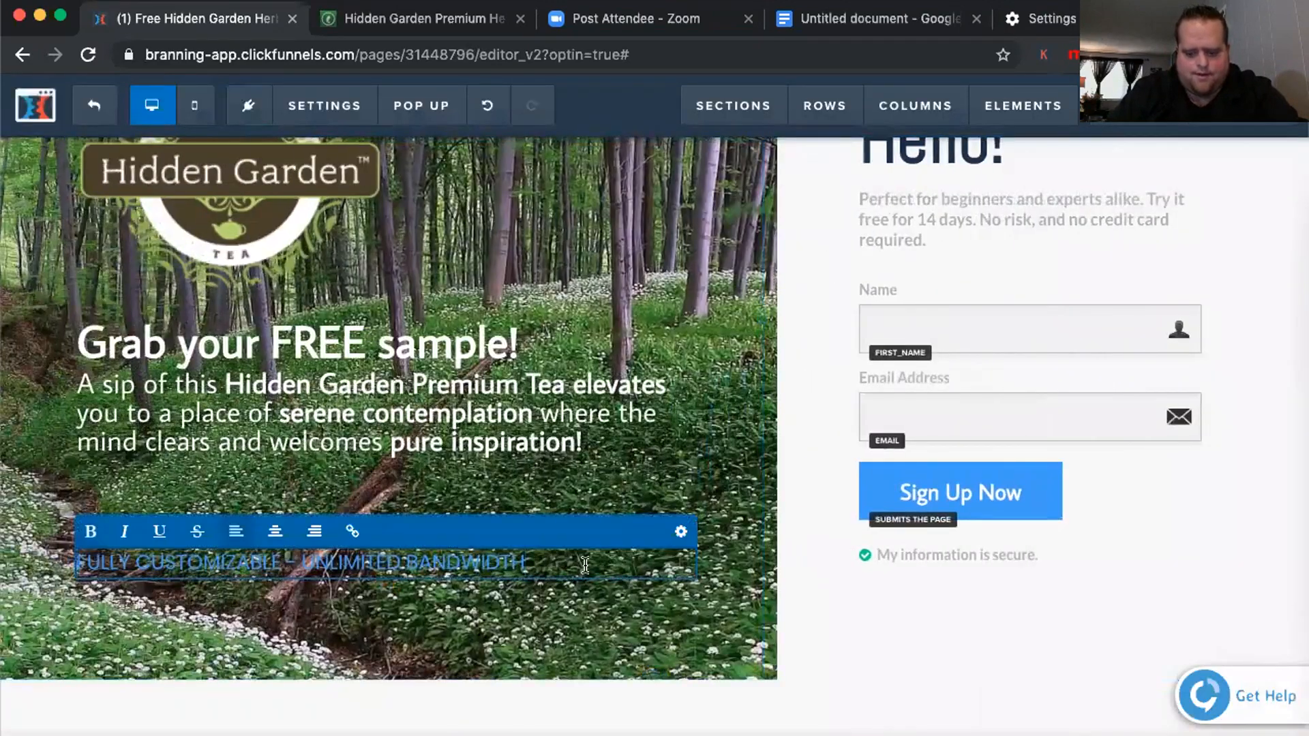
pyautogui.press('Return')
pyautogui.press('Return')
pyautogui.press('Return')
pyautogui.scroll(-1, 685, 464)
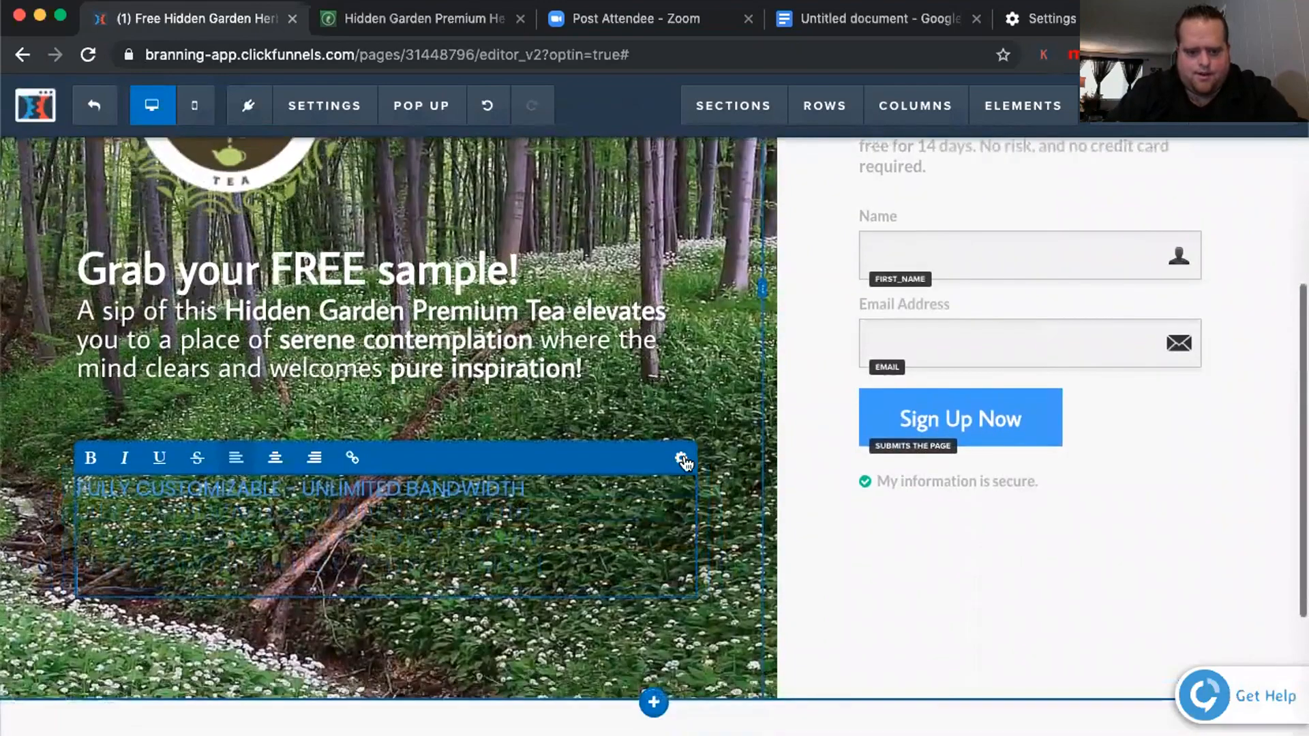
# Replace the "FULLY CUSTOMIZABLE – UNLIMITED BANDWIDTH" text with "NO PURCHASE NECESSARY, SIMPLY ENTER YOUR NAME AND ADDRESS ON THIS PAGE!"
pyautogui.click(695, 469)
pyautogui.scroll(2, 694, 469)
pyautogui.scroll(-3, 694, 469)
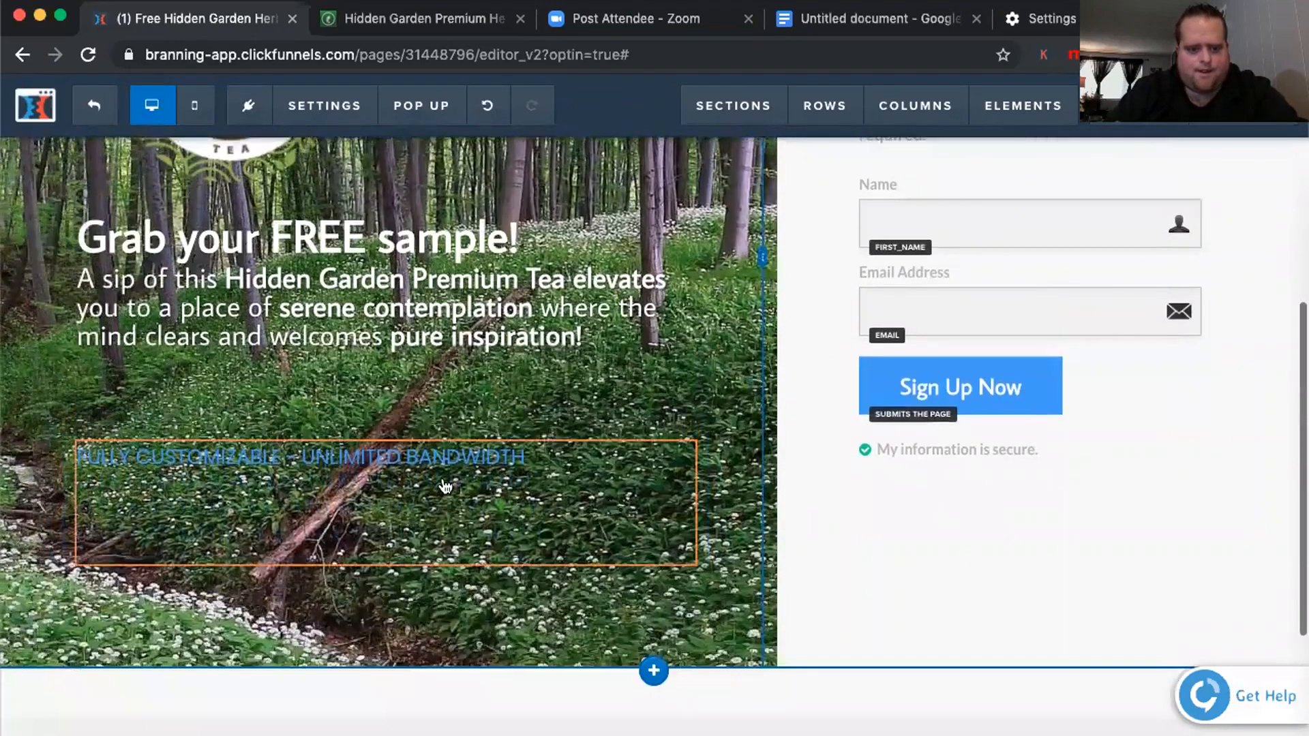
pyautogui.tripleClick(437, 455)
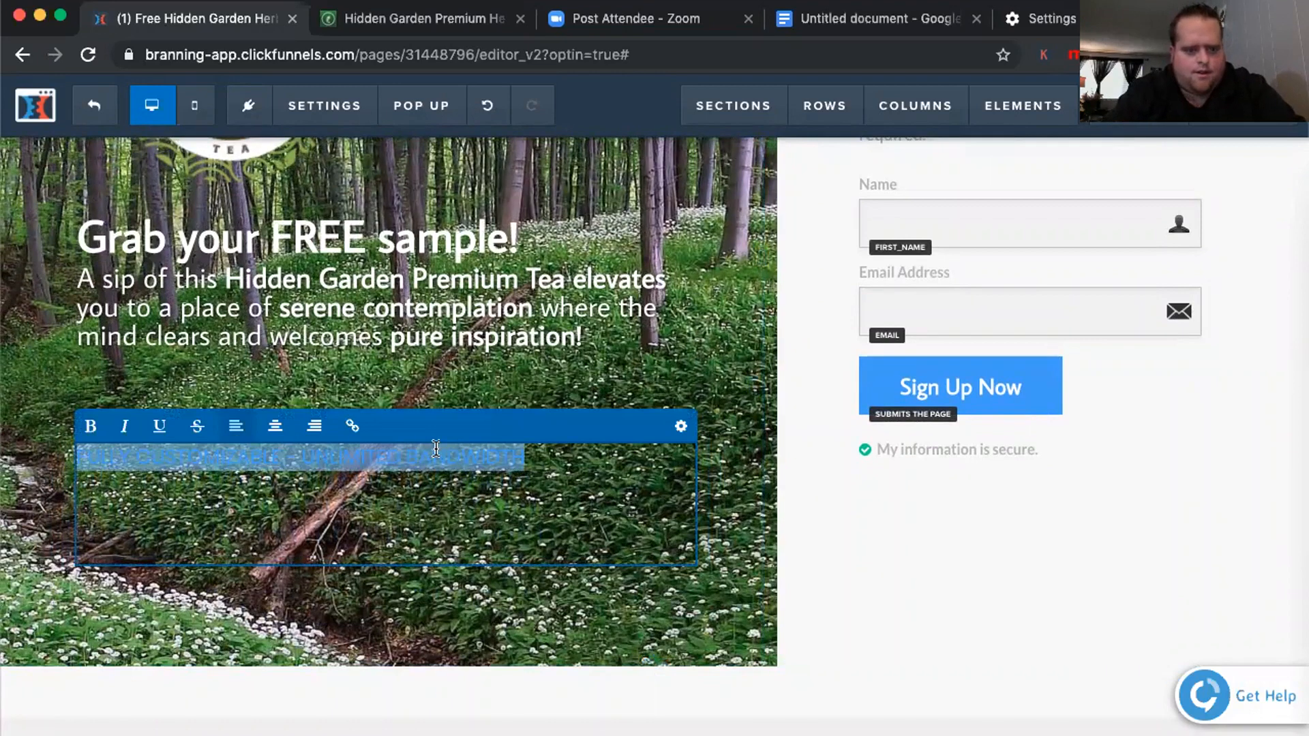
pyautogui.write('NO PURCHASE NEX')
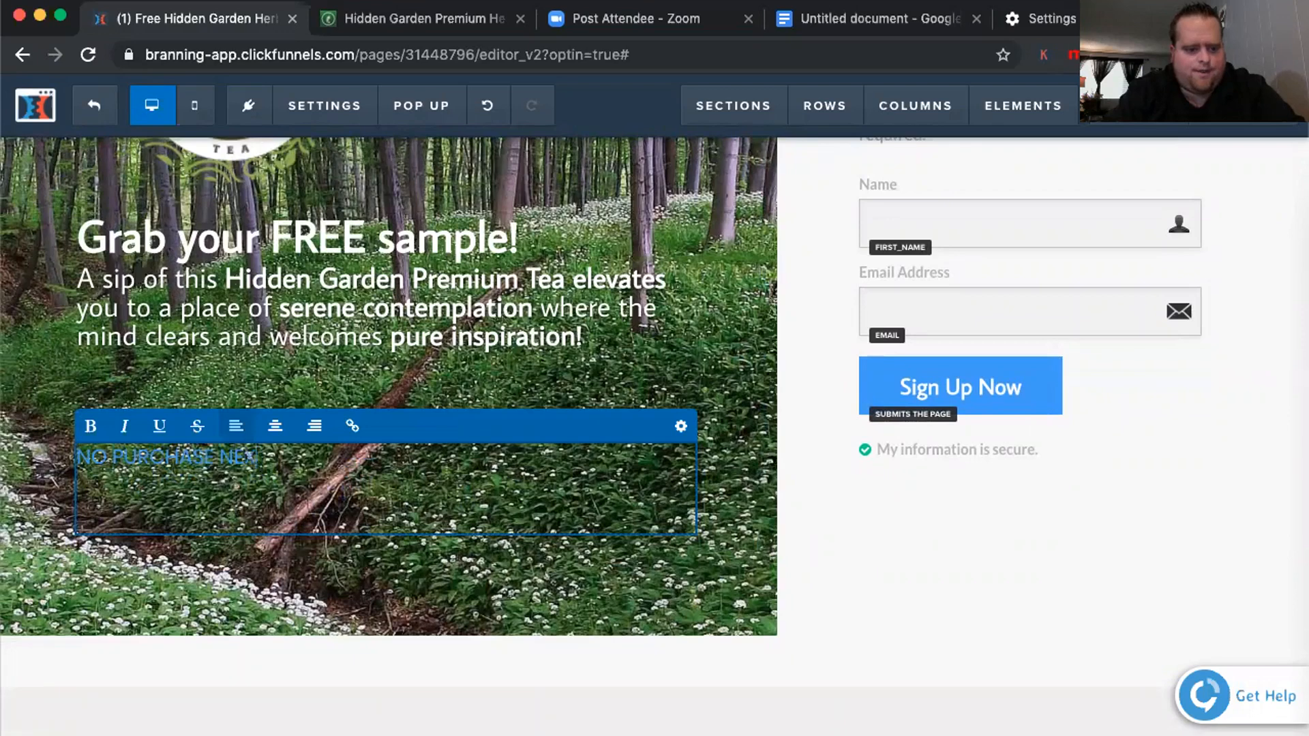
pyautogui.press('BackSpace')
pyautogui.press('BackSpace')
pyautogui.press('BackSpace')
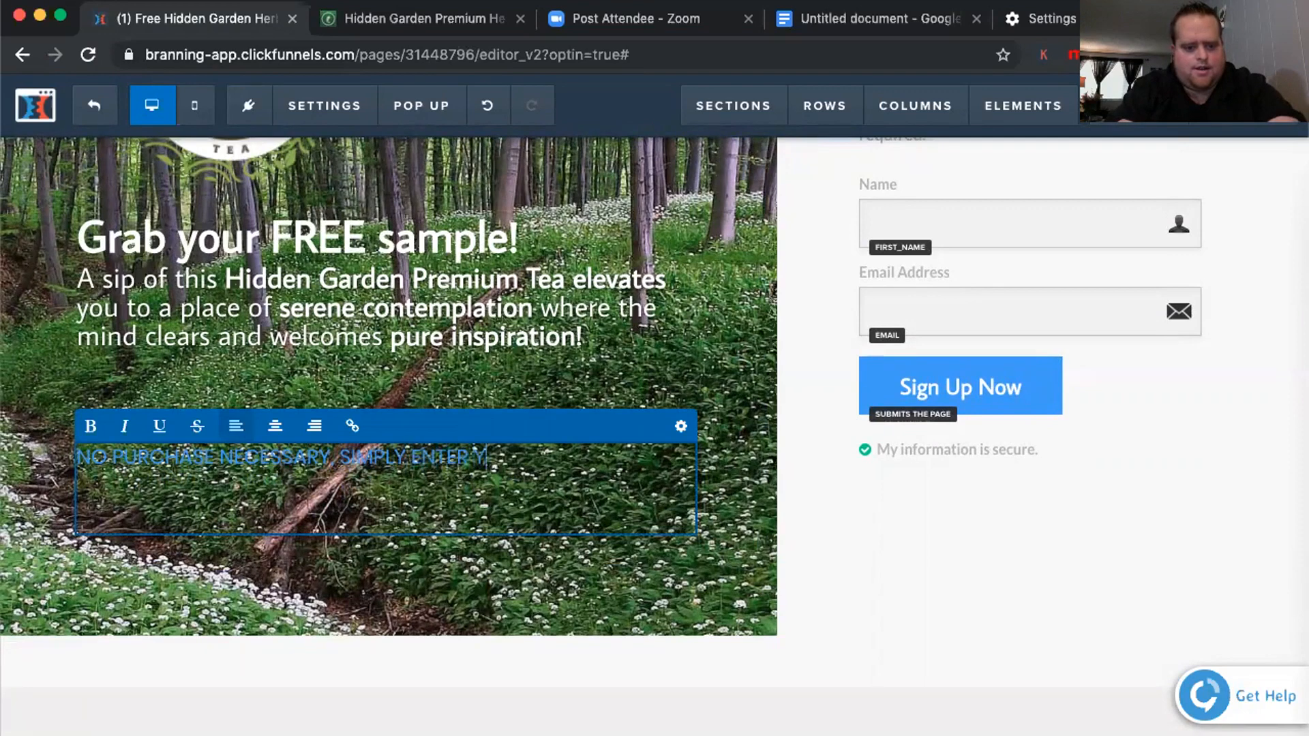
pyautogui.write('NA')
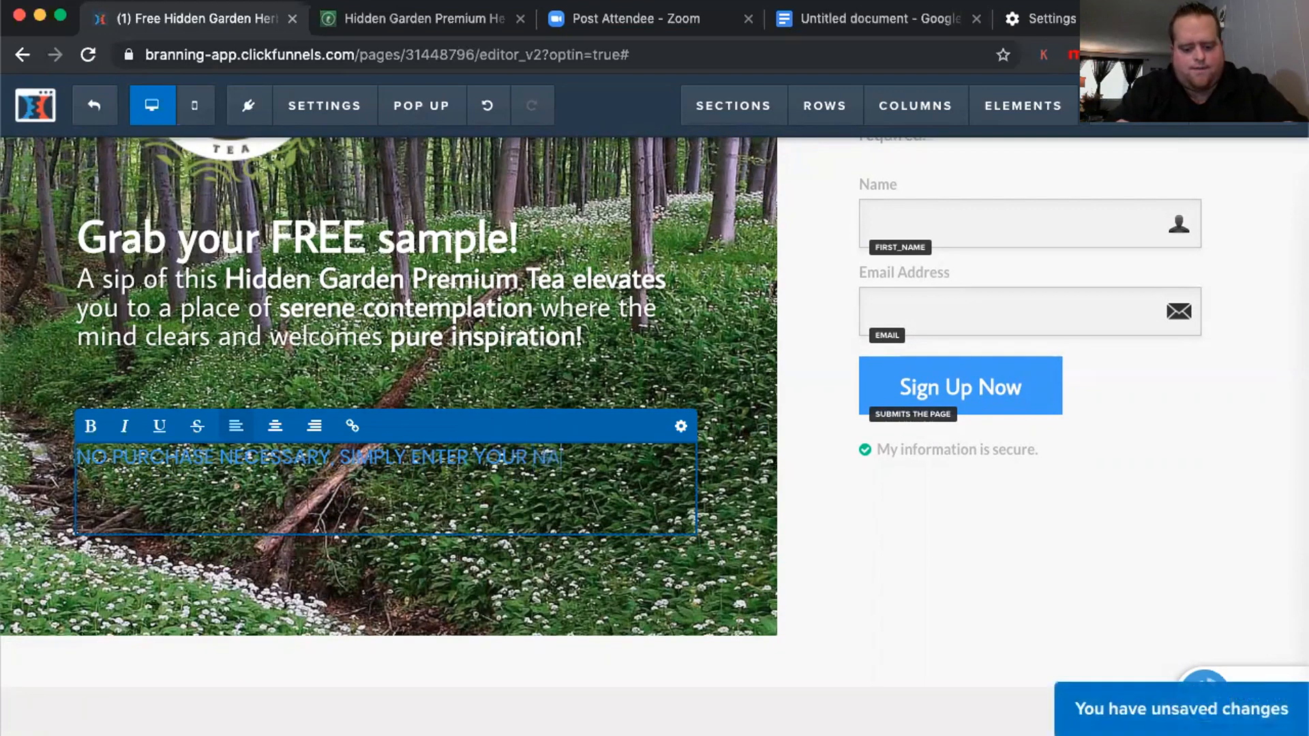
pyautogui.write('ME AND ADDRESS!')
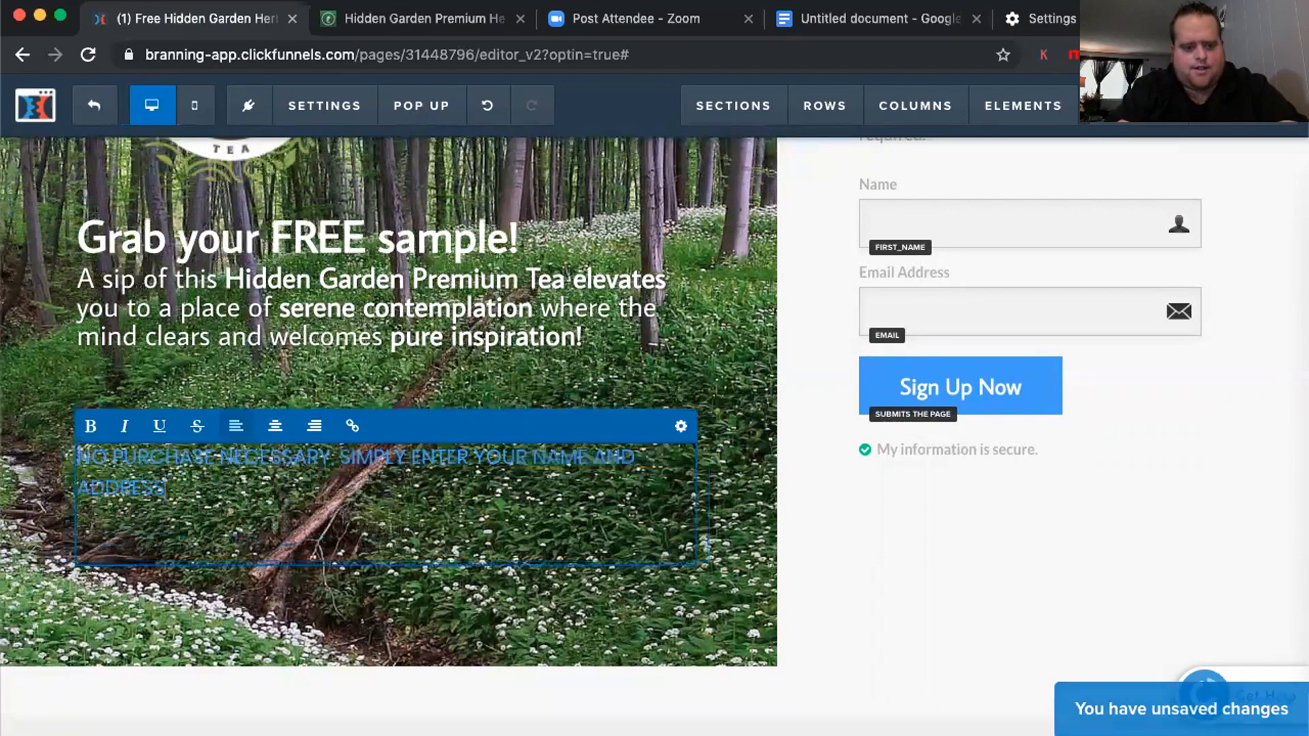
# Set the text color of the "NO PURCHASE NECESSARY" sub-headline to white, #ffffff
pyautogui.click(681, 426)
pyautogui.click(1134, 474)
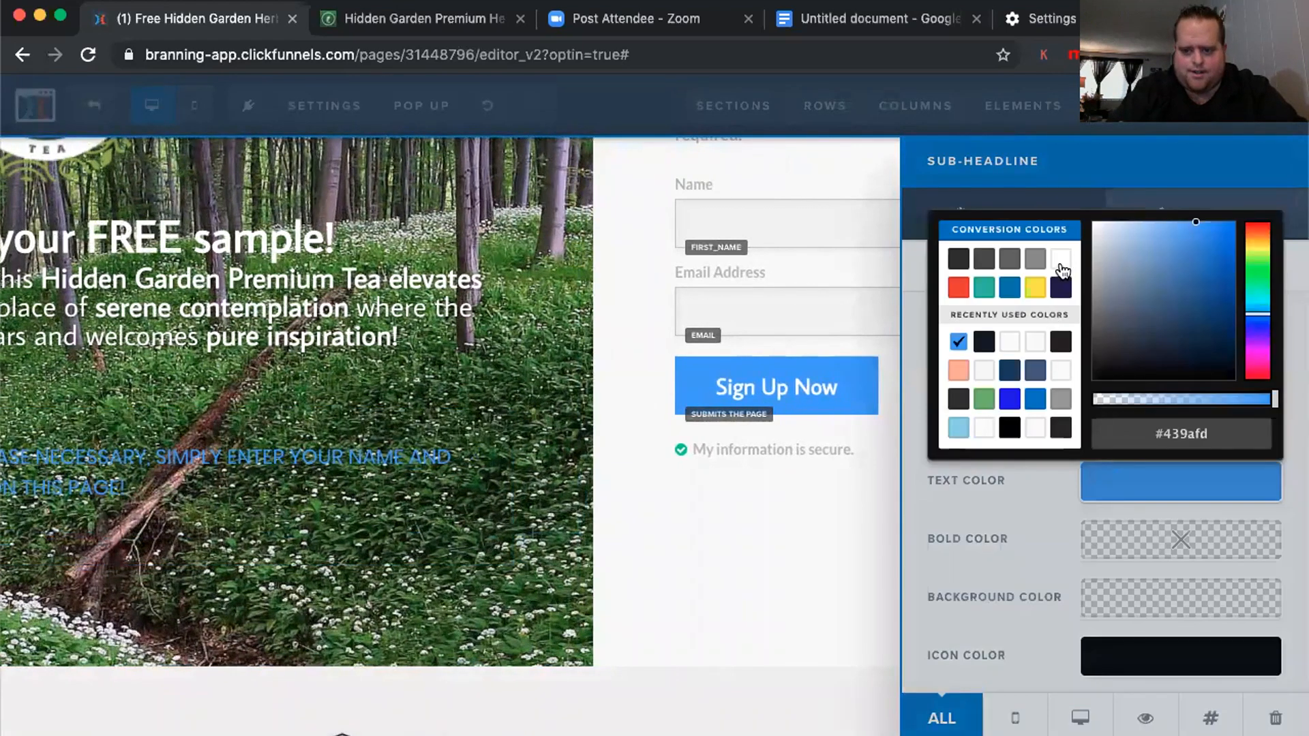
pyautogui.click(1059, 265)
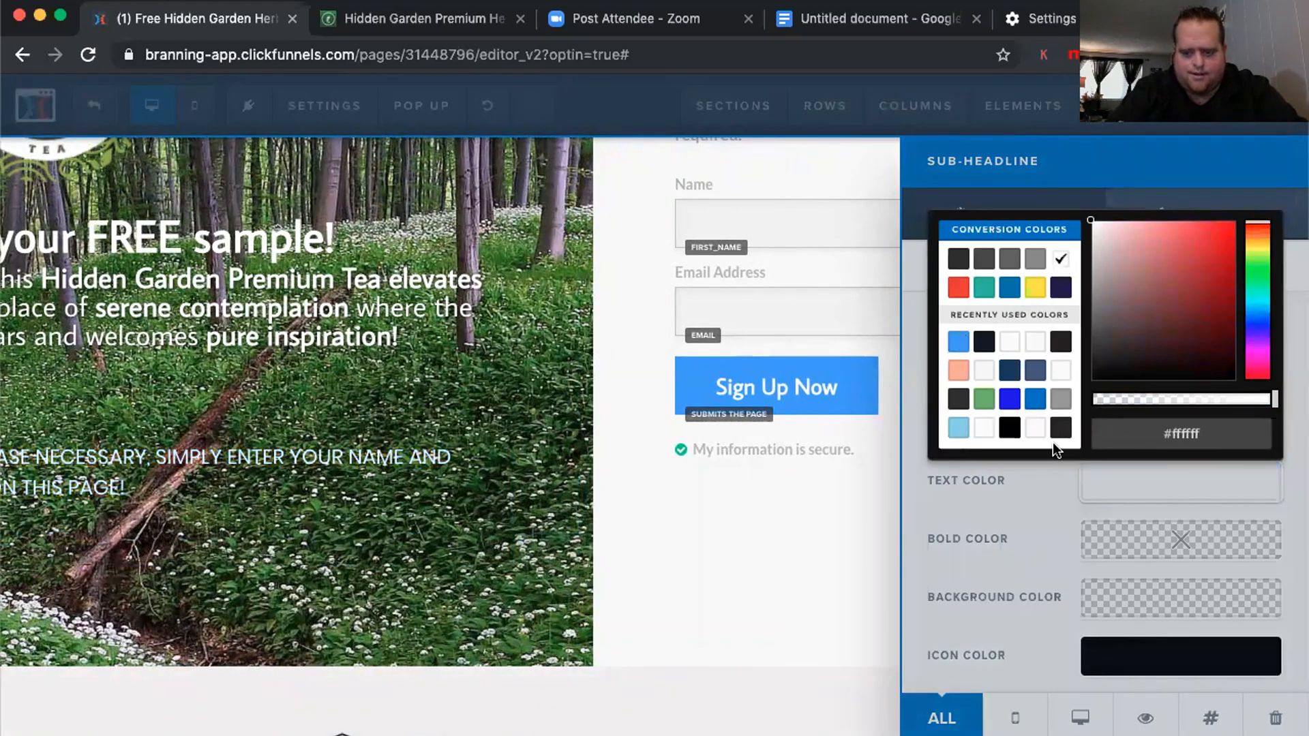
pyautogui.click(1034, 513)
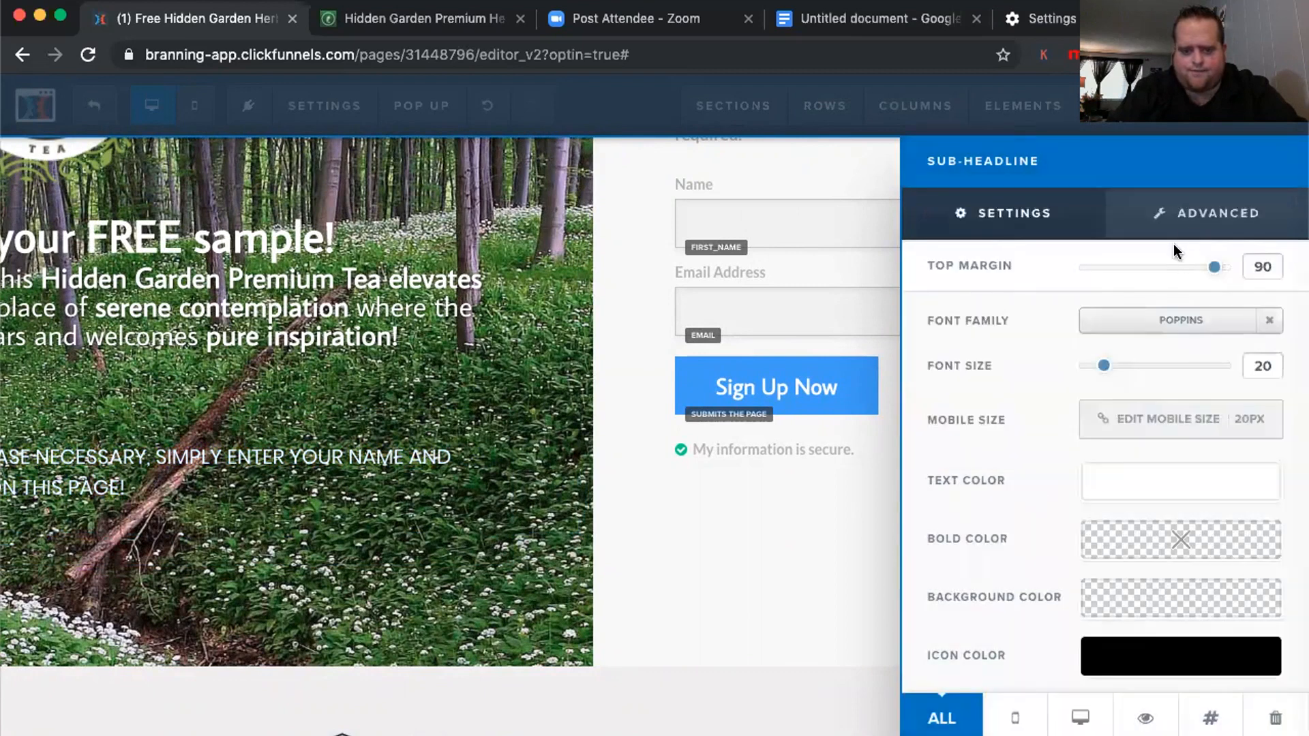
# Apply the Strong Shadow text shadow to the "NO PURCHASE NECESSARY" sub-headline
pyautogui.click(1227, 213)
pyautogui.scroll(-1, 1131, 530)
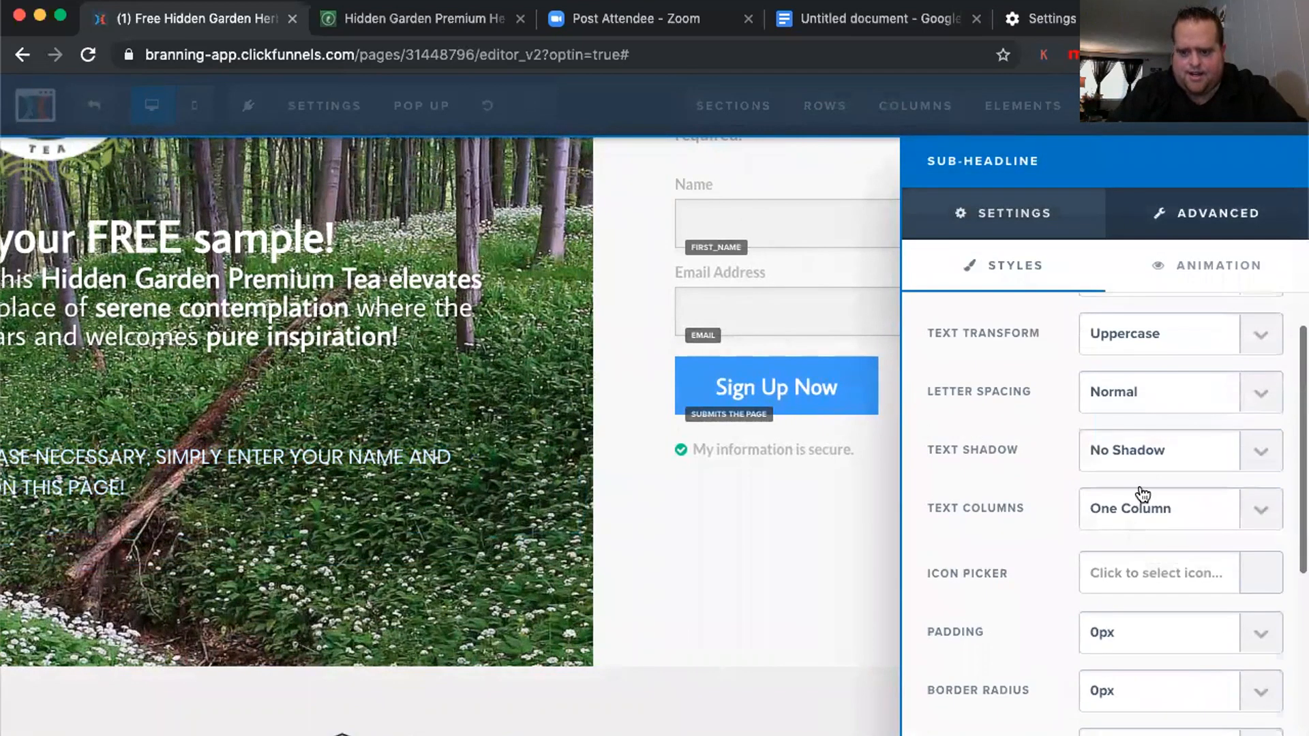
pyautogui.click(1151, 453)
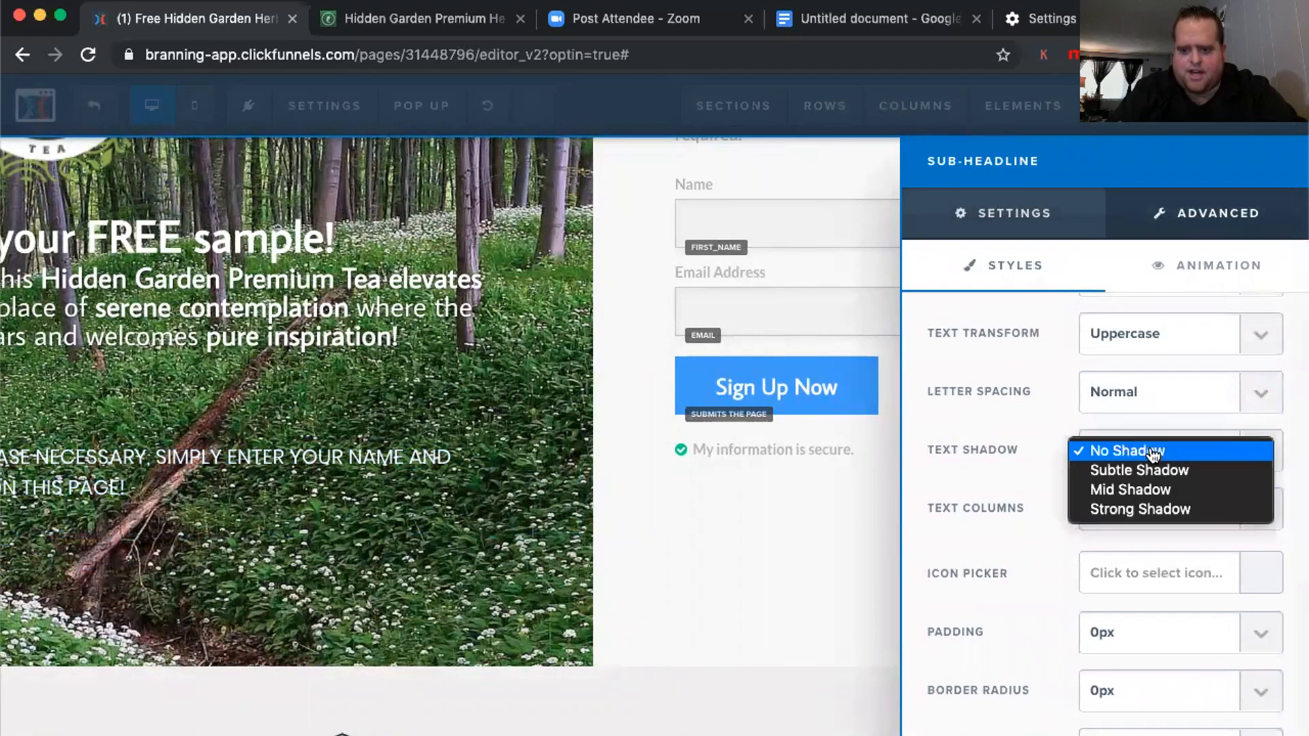
pyautogui.click(1147, 509)
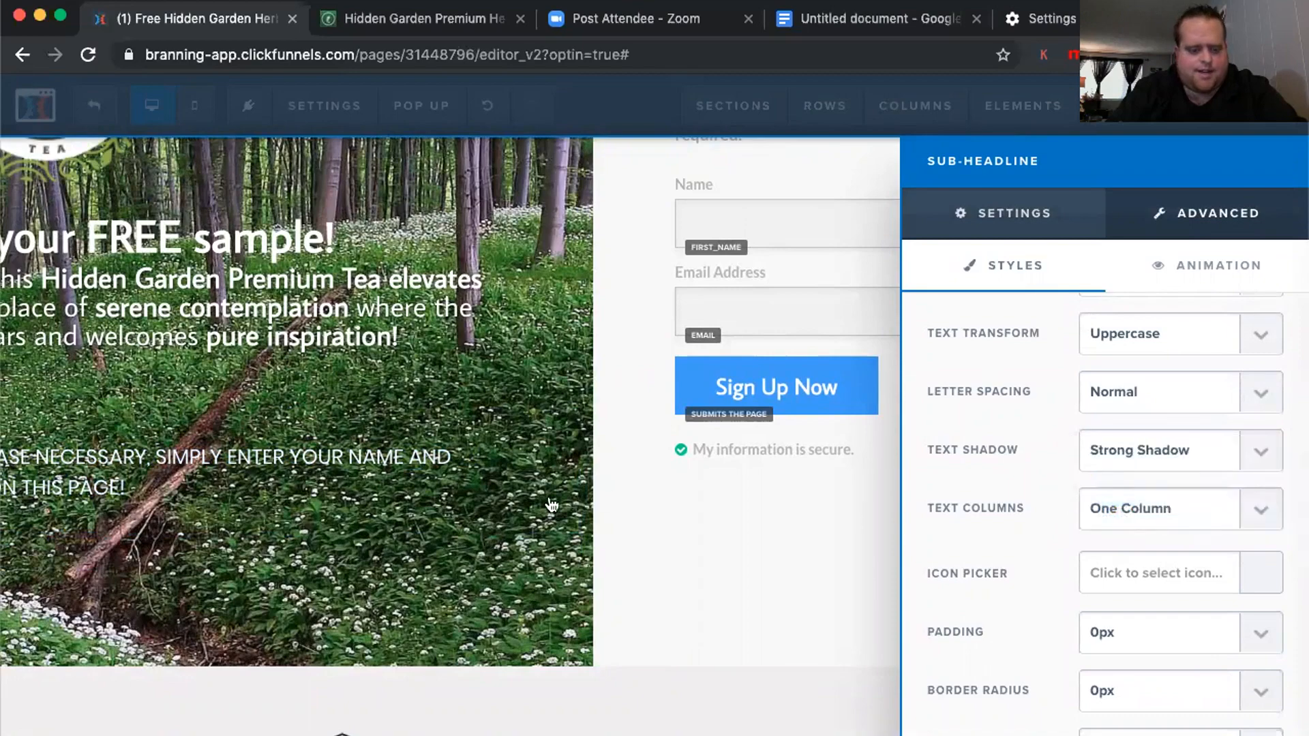
pyautogui.click(469, 477)
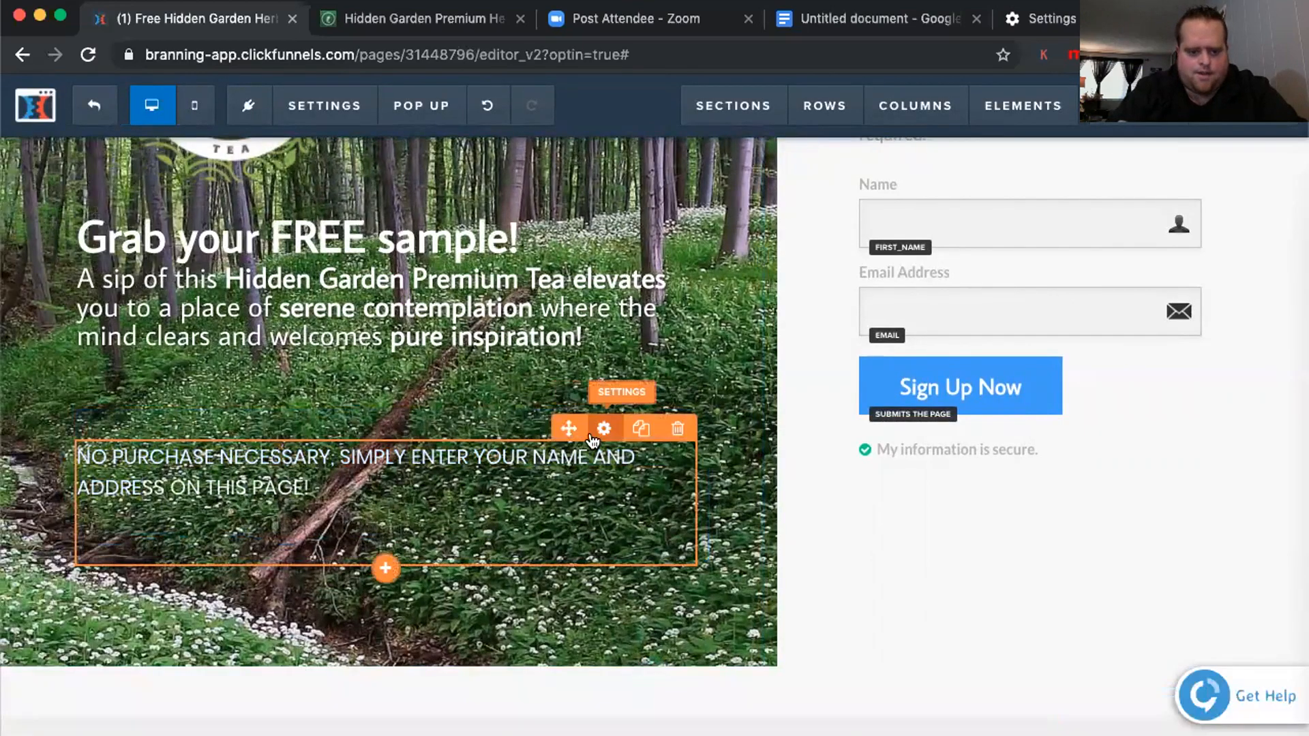
# Set the "NO PURCHASE NECESSARY" sub-headline's font size to 28 and its top margin to 40
pyautogui.click(592, 438)
pyautogui.moveTo(1110, 372); pyautogui.dragTo(1124, 372)
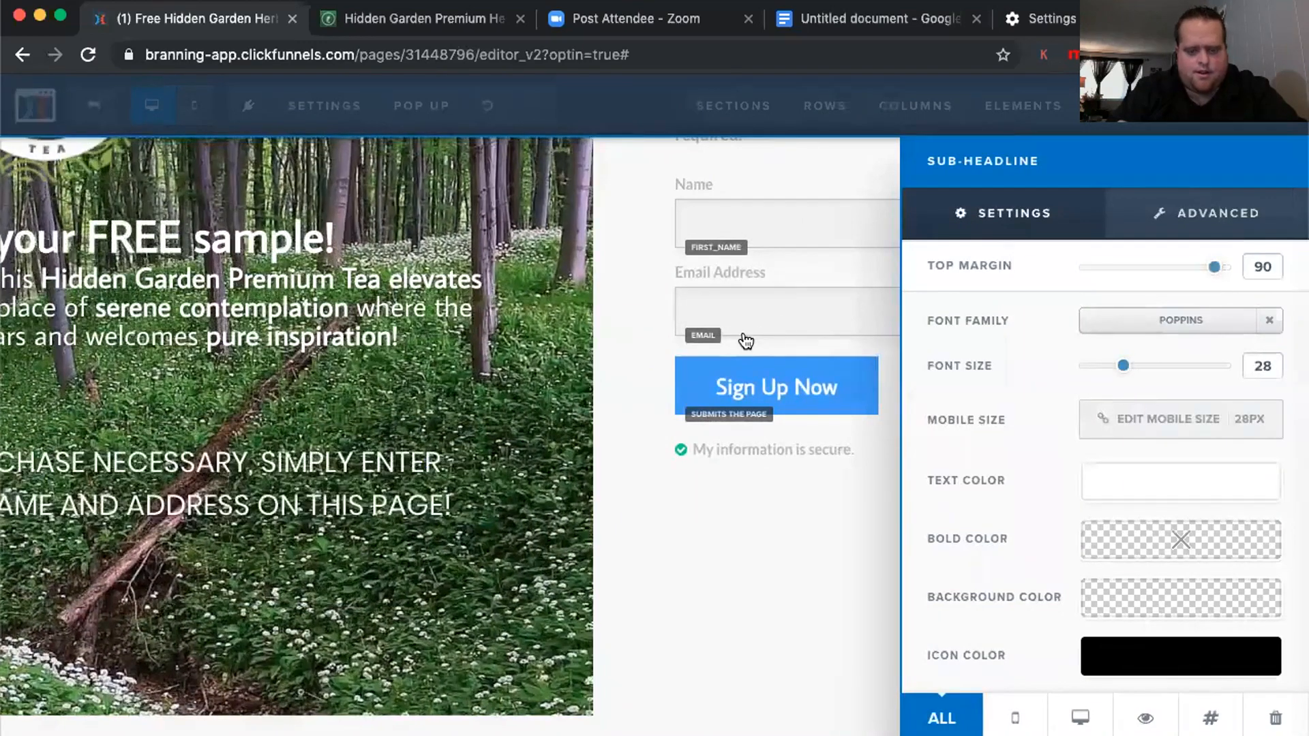
pyautogui.moveTo(1209, 271); pyautogui.dragTo(1142, 283)
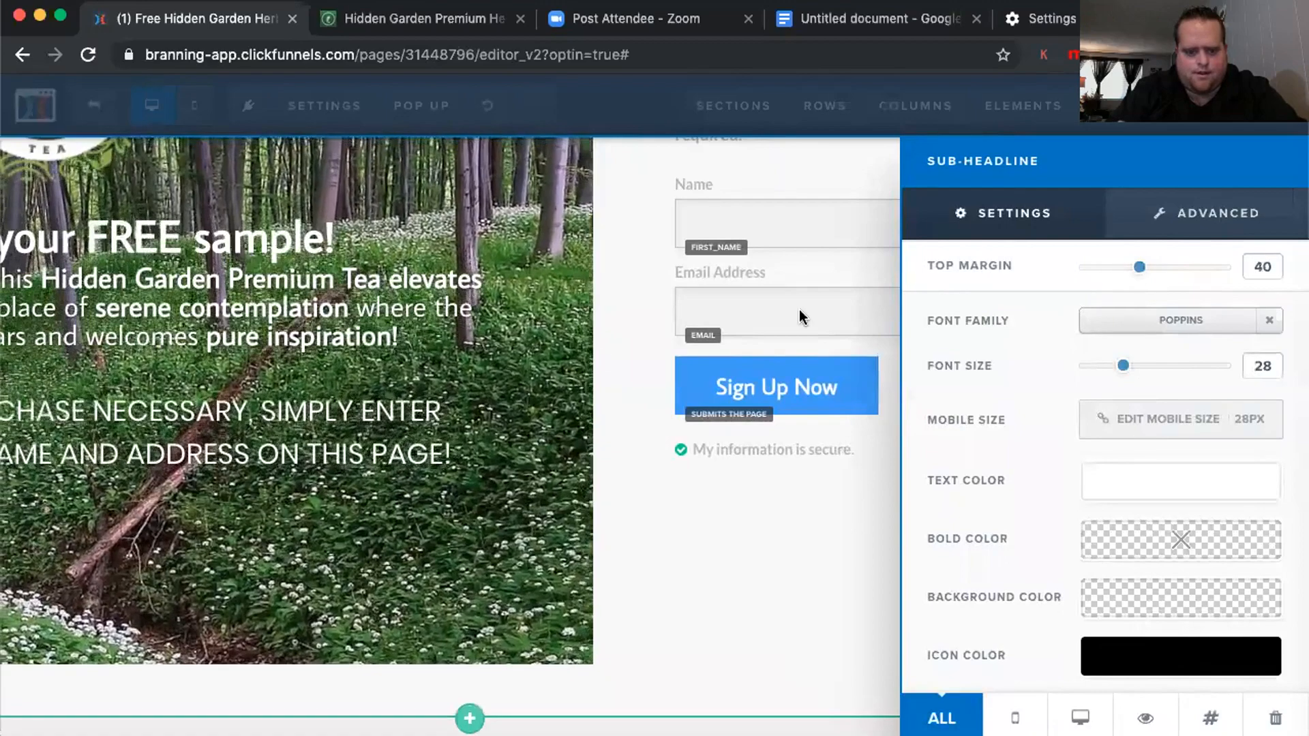
pyautogui.click(484, 399)
# Review the forest column's logo and copy alongside the "Hello!" heading and signup form
pyautogui.scroll(4, 603, 386)
pyautogui.scroll(-3, 936, 418)
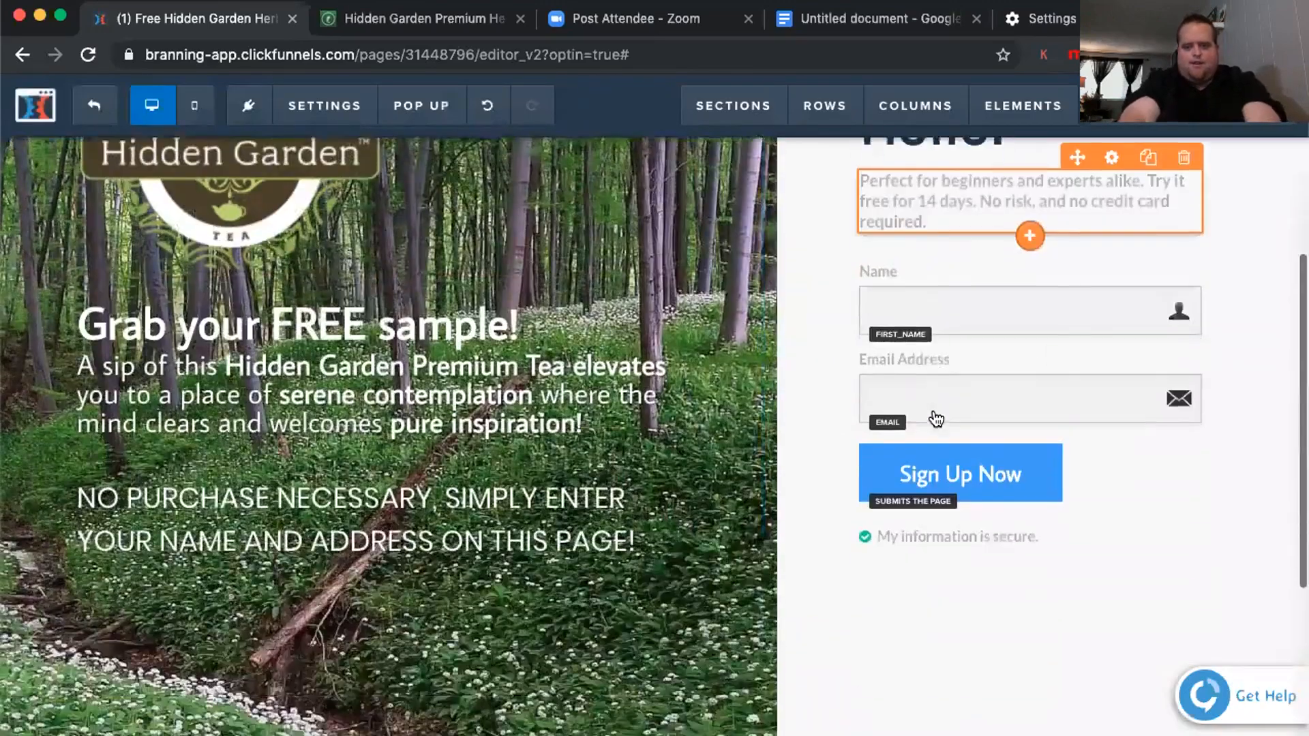
pyautogui.scroll(3, 936, 418)
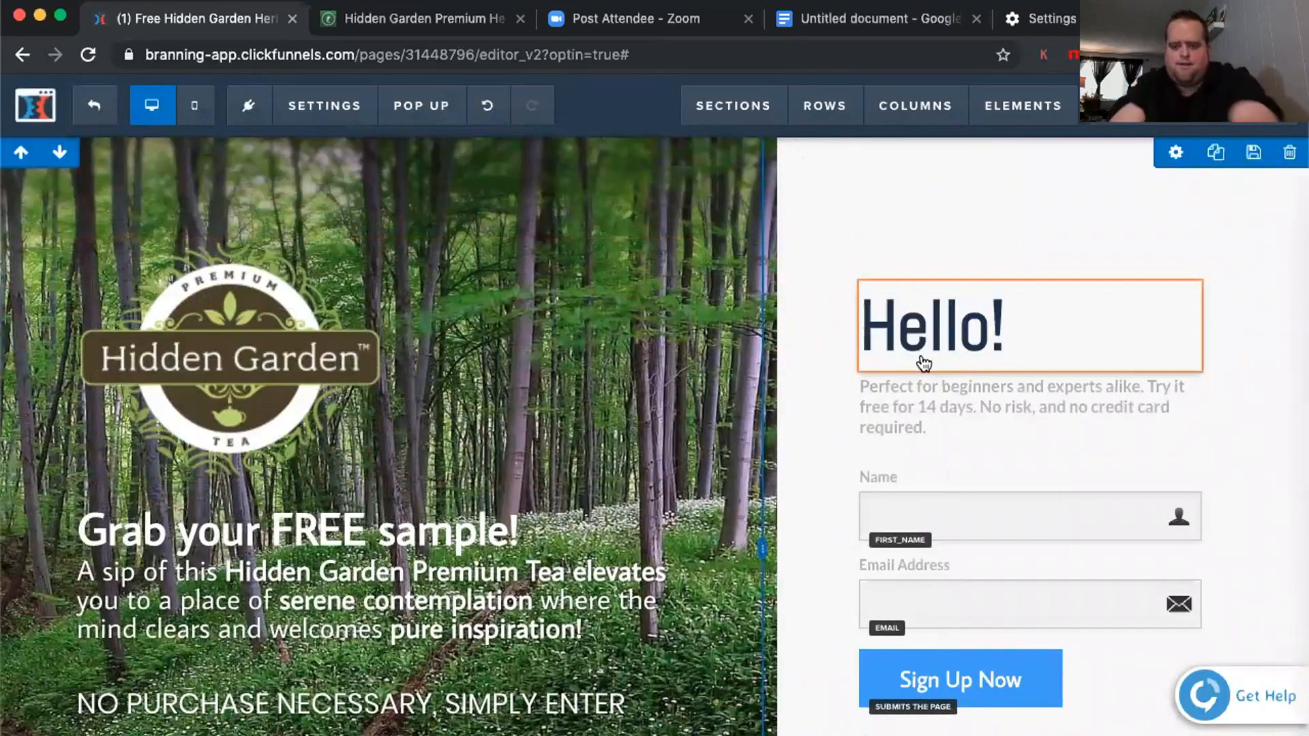
pyautogui.click(977, 328)
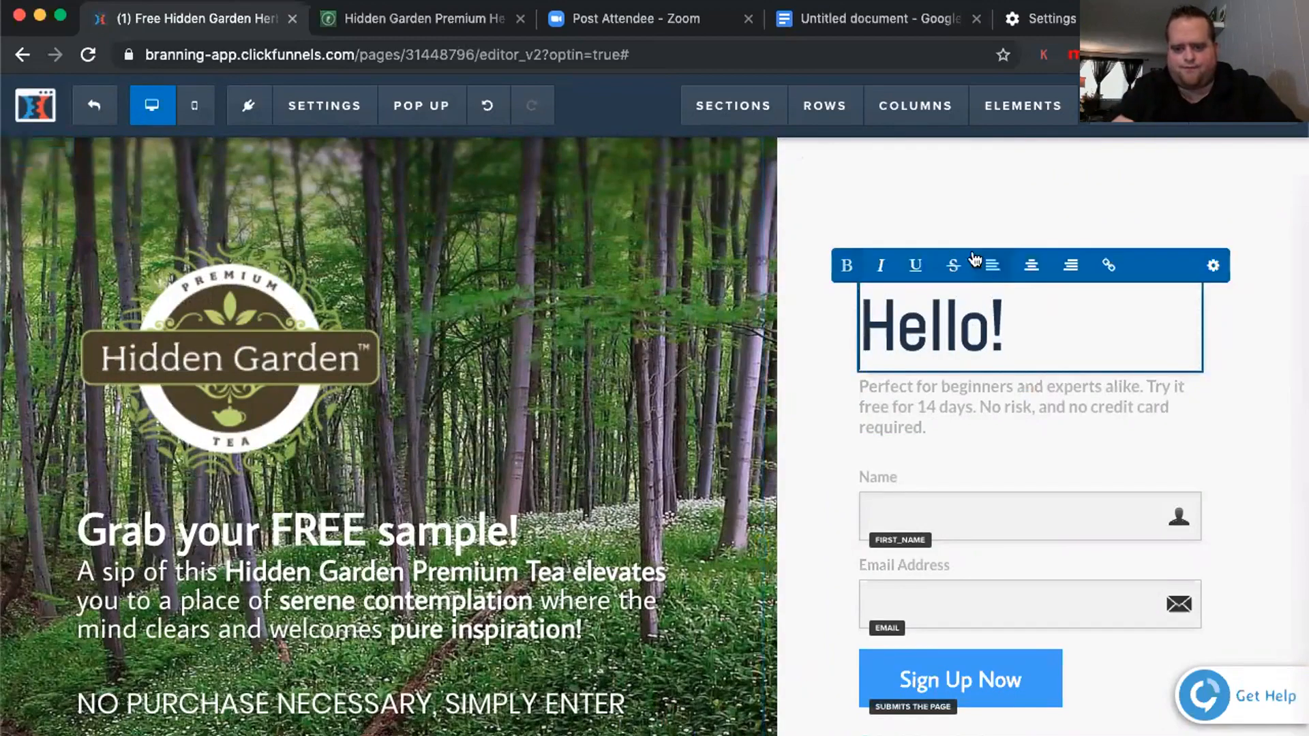
pyautogui.click(947, 220)
pyautogui.scroll(-9, 692, 316)
pyautogui.scroll(3, 691, 320)
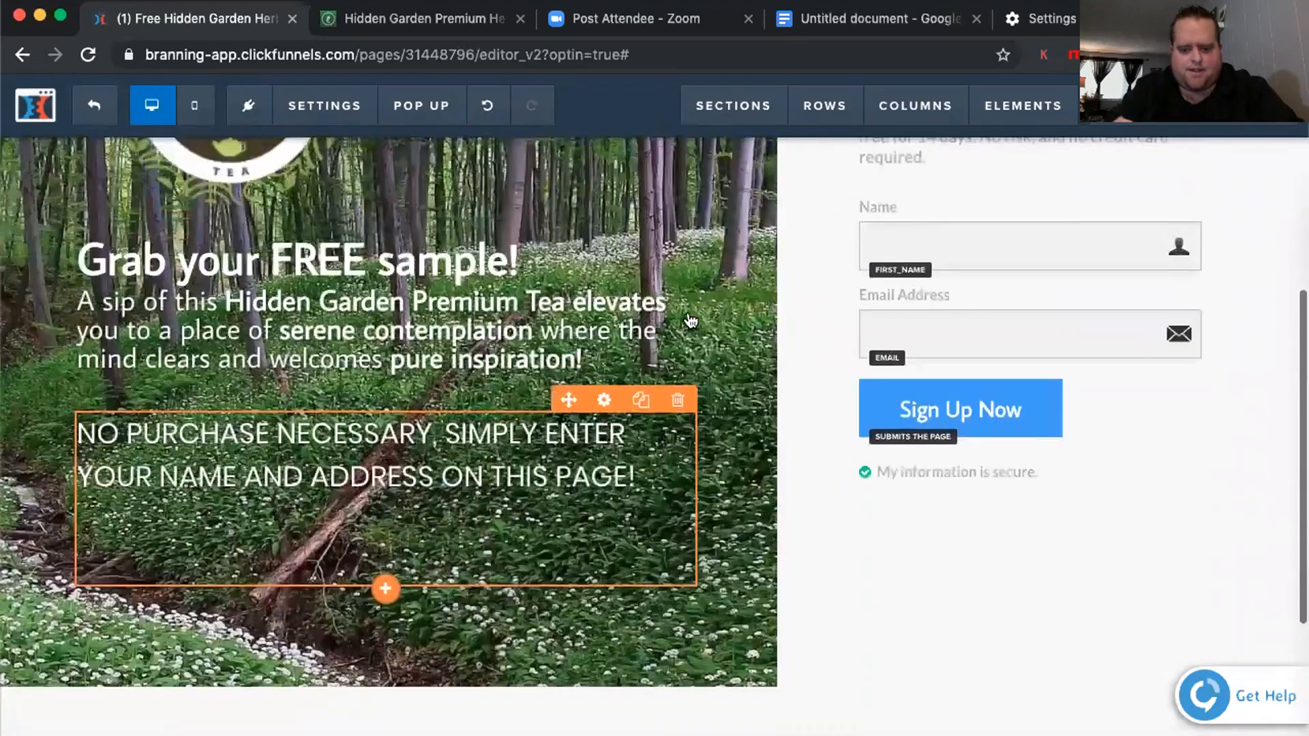
pyautogui.scroll(4, 690, 320)
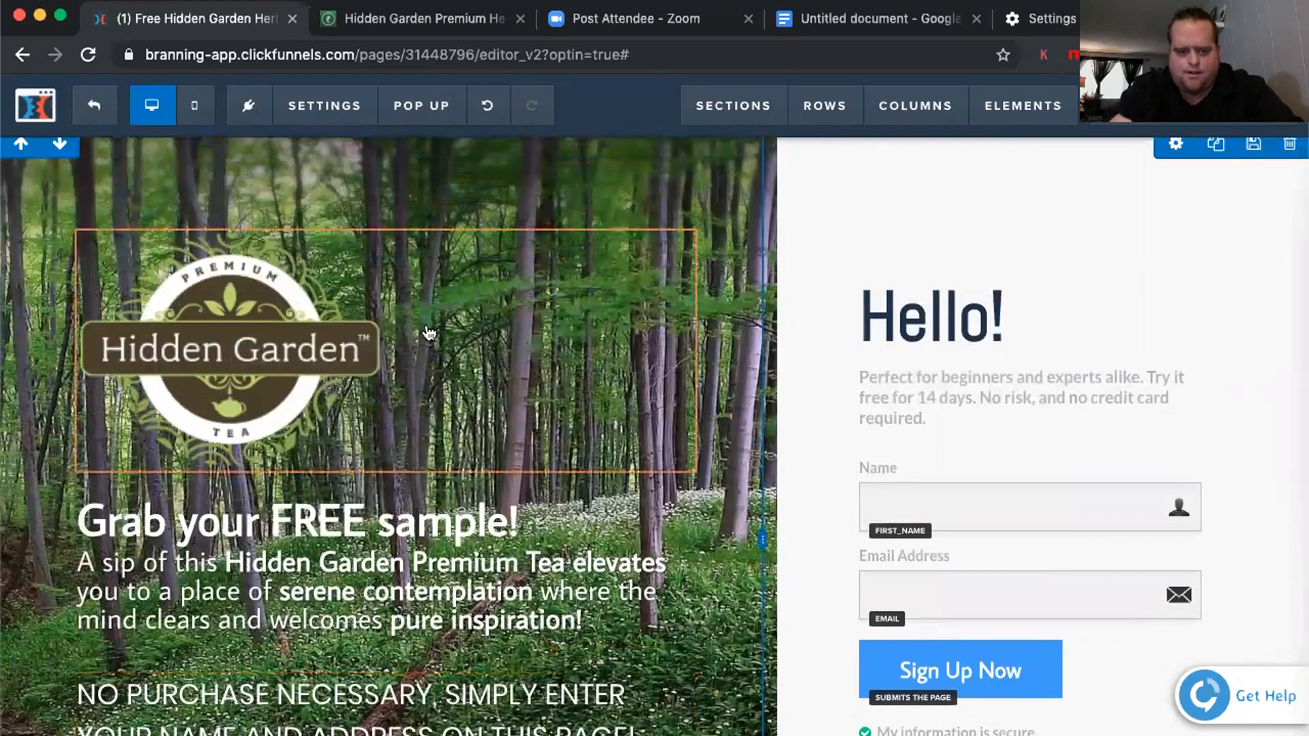
# Duplicate the Hidden Garden logo, place the copy above the "Hello!" headline, and set that headline's top margin to 0
pyautogui.click(639, 218)
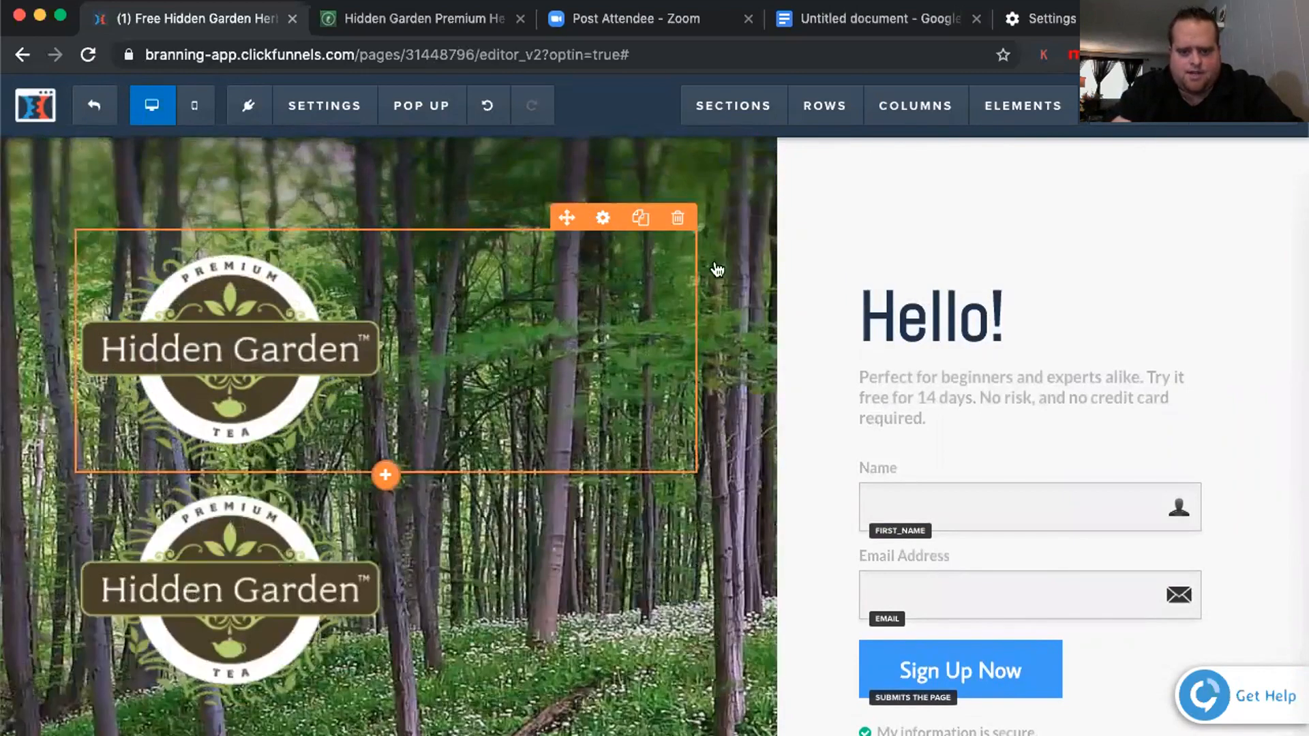
pyautogui.moveTo(717, 270); pyautogui.dragTo(954, 303)
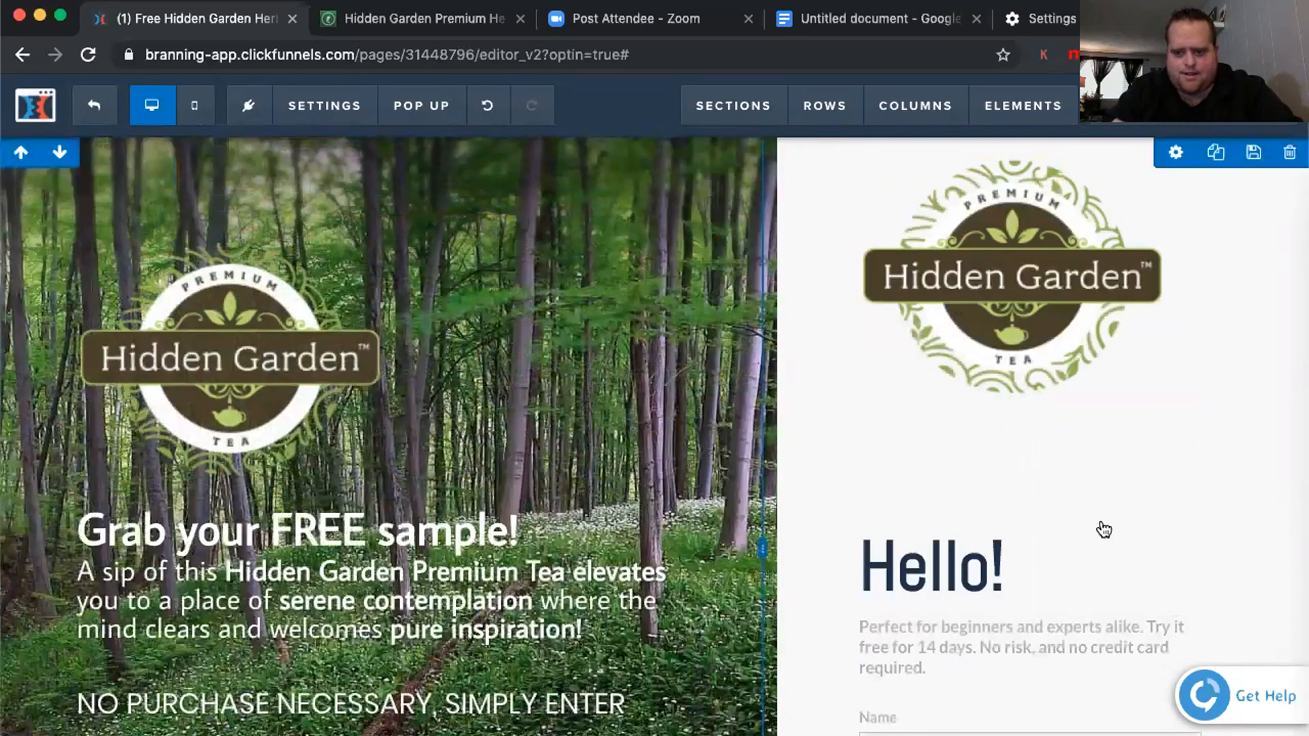
pyautogui.click(1111, 508)
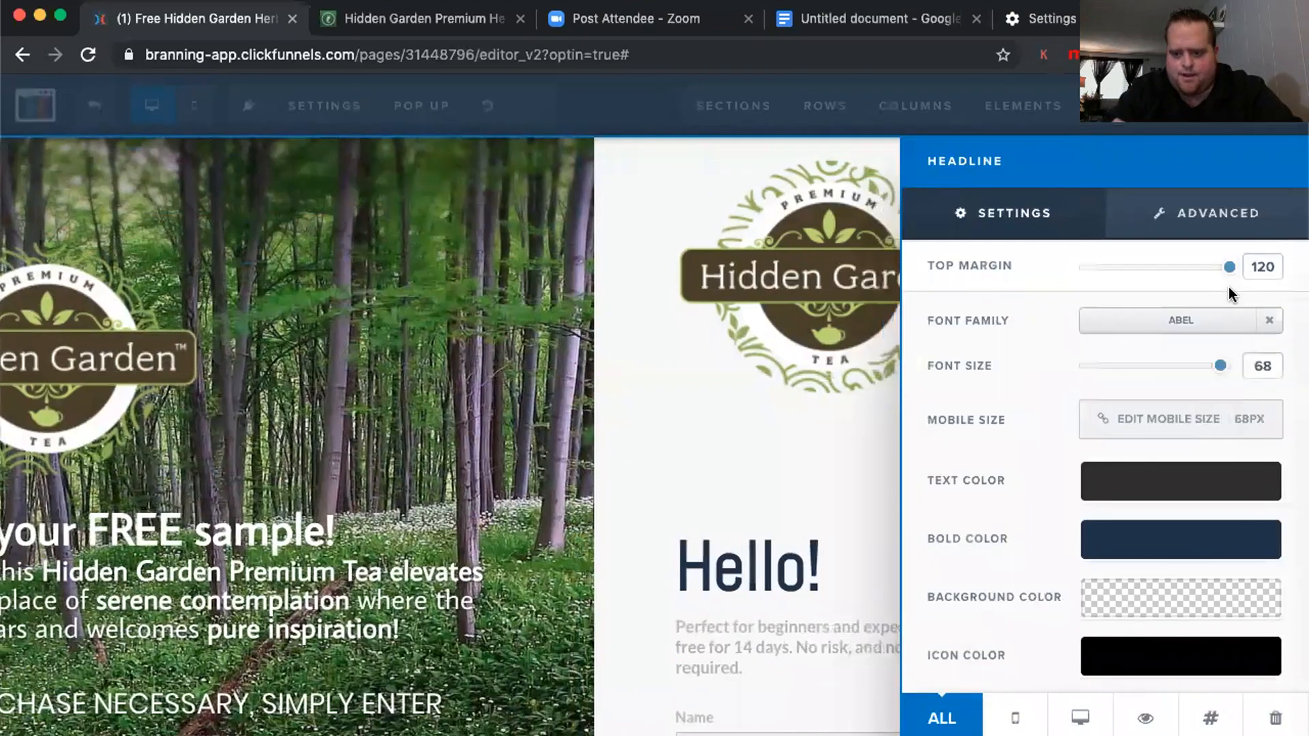
pyautogui.moveTo(1230, 266); pyautogui.dragTo(1070, 283)
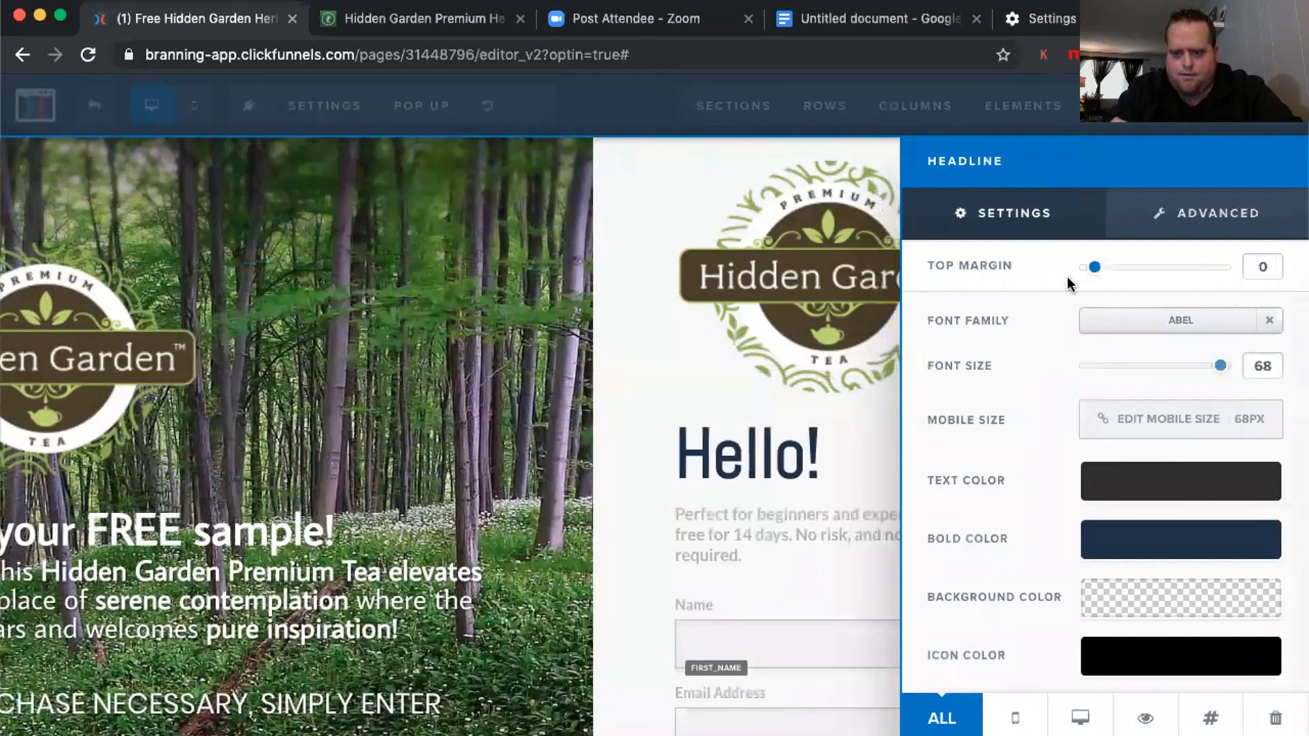
pyautogui.click(880, 276)
# Replace the logo copy above "Hello!" with the Chamomile and Peppermint tea boxes picture from the image library
pyautogui.click(1112, 170)
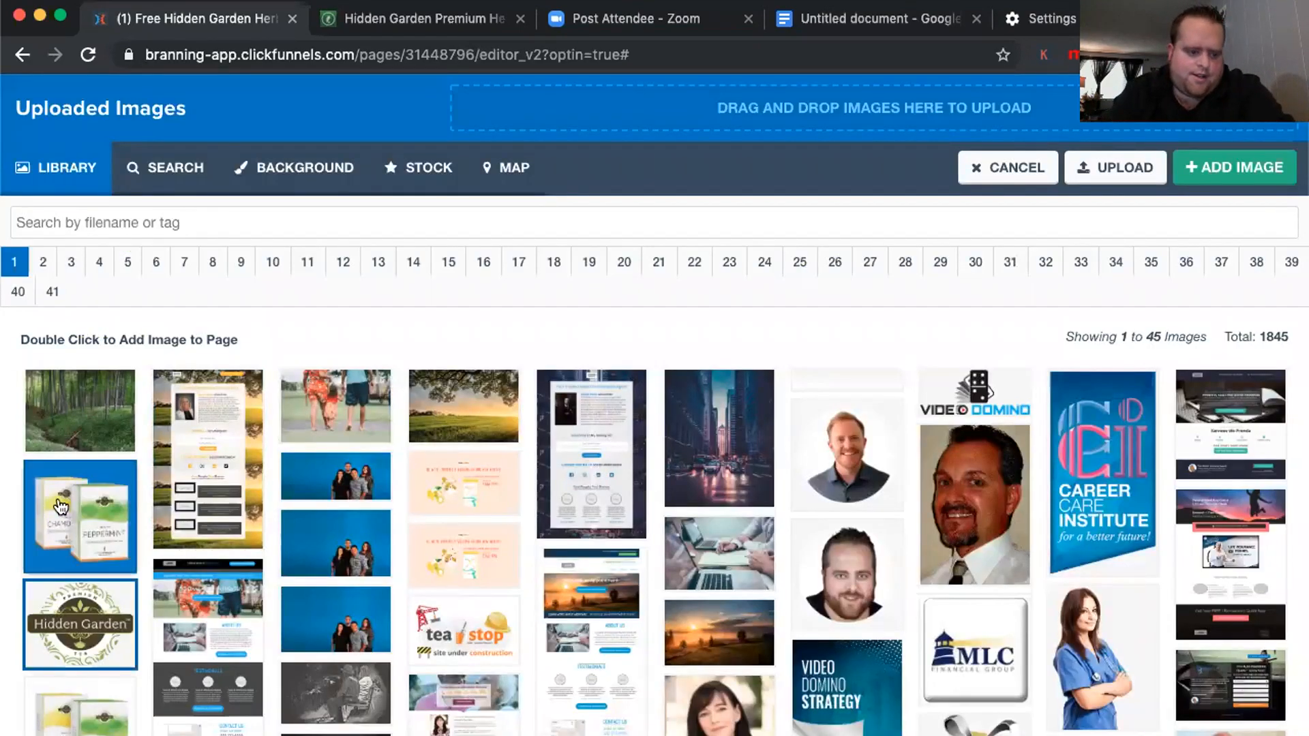
pyautogui.doubleClick(60, 506)
pyautogui.click(809, 302)
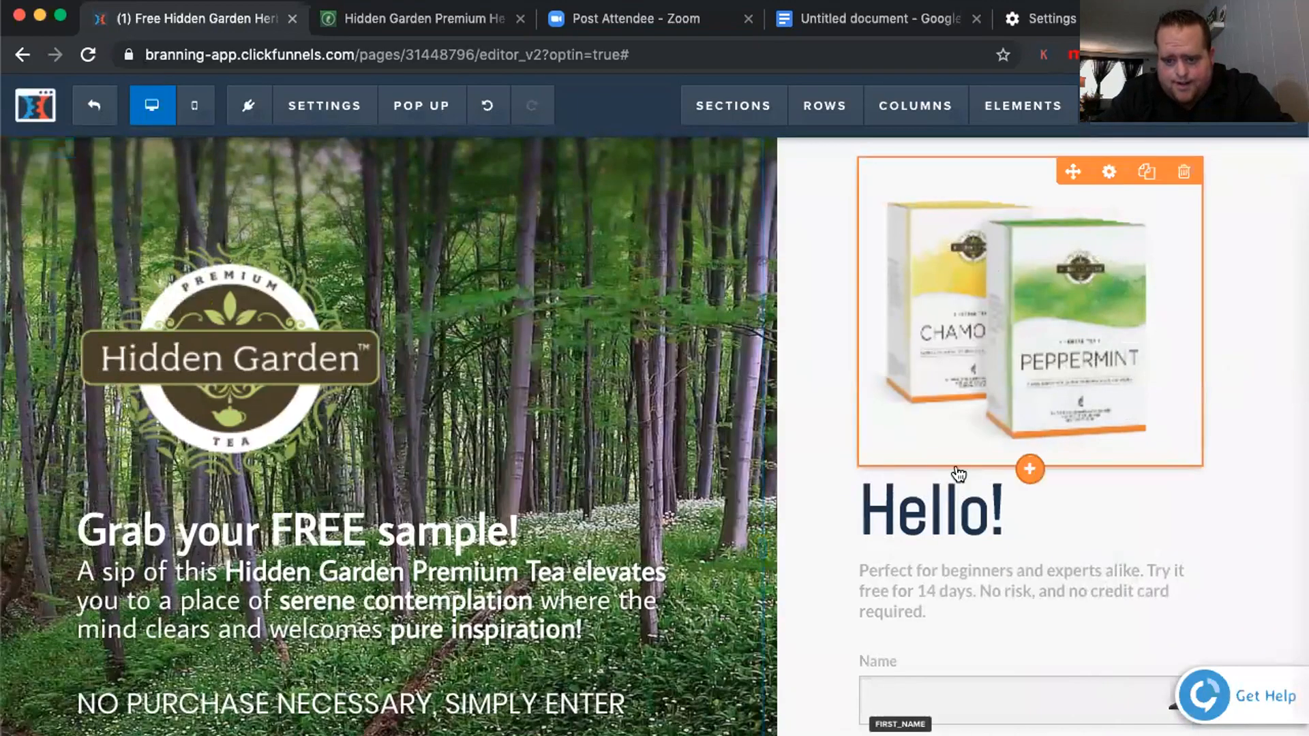
# Clear the fixed image width of the tea boxes picture above the "Hello!" headline
pyautogui.scroll(-5, 1024, 368)
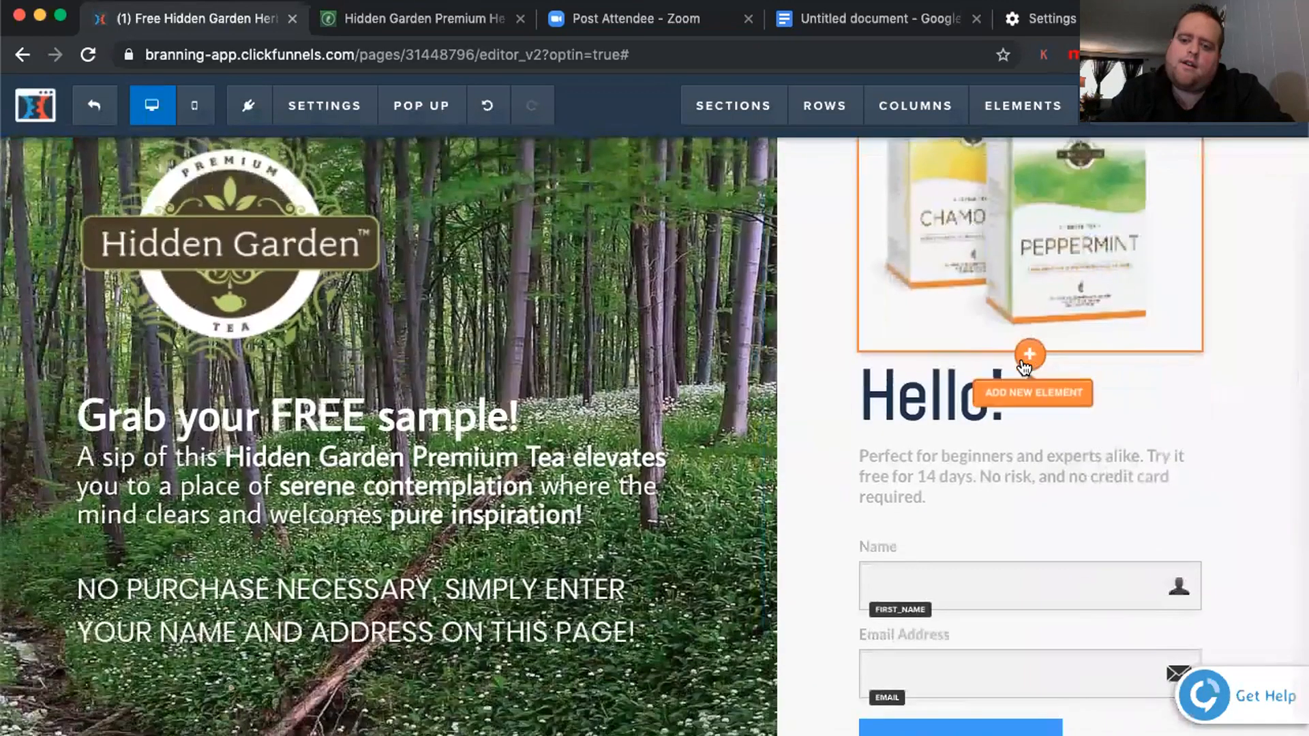
pyautogui.scroll(4, 1024, 368)
pyautogui.scroll(-1, 1024, 369)
pyautogui.scroll(1, 1024, 368)
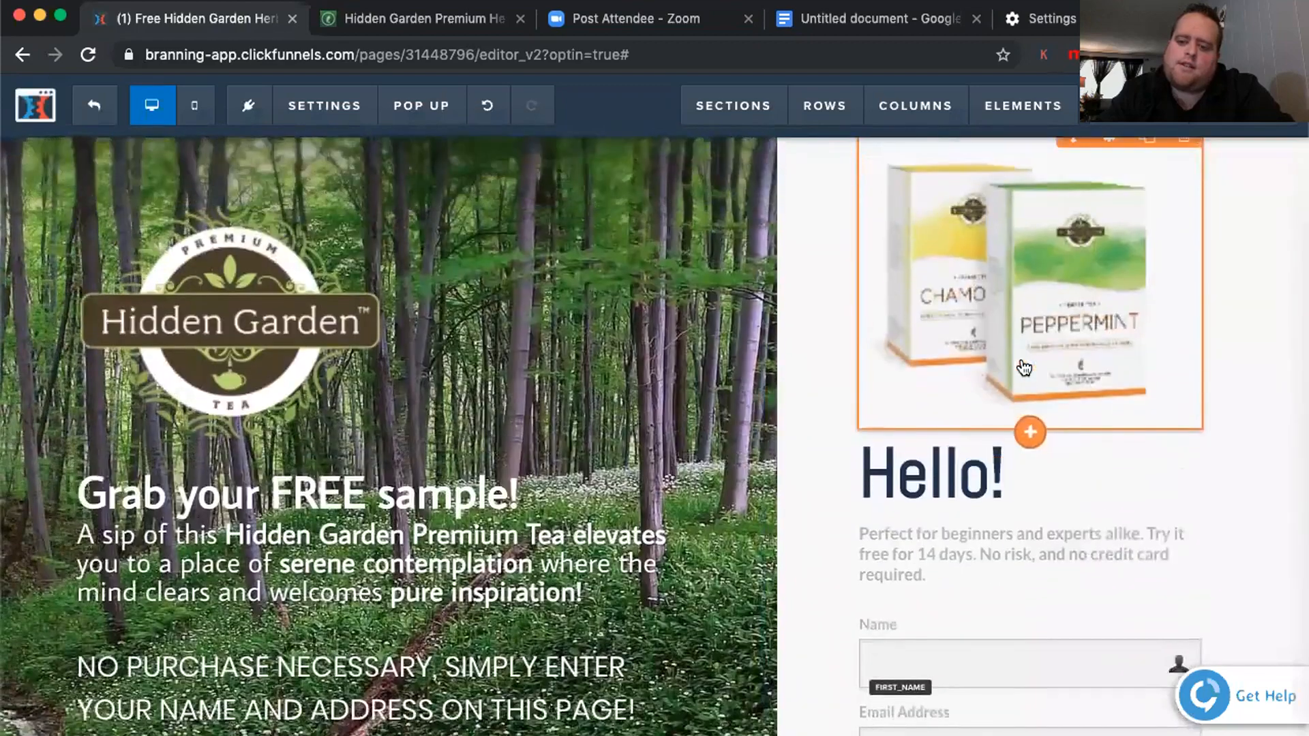
pyautogui.click(1024, 369)
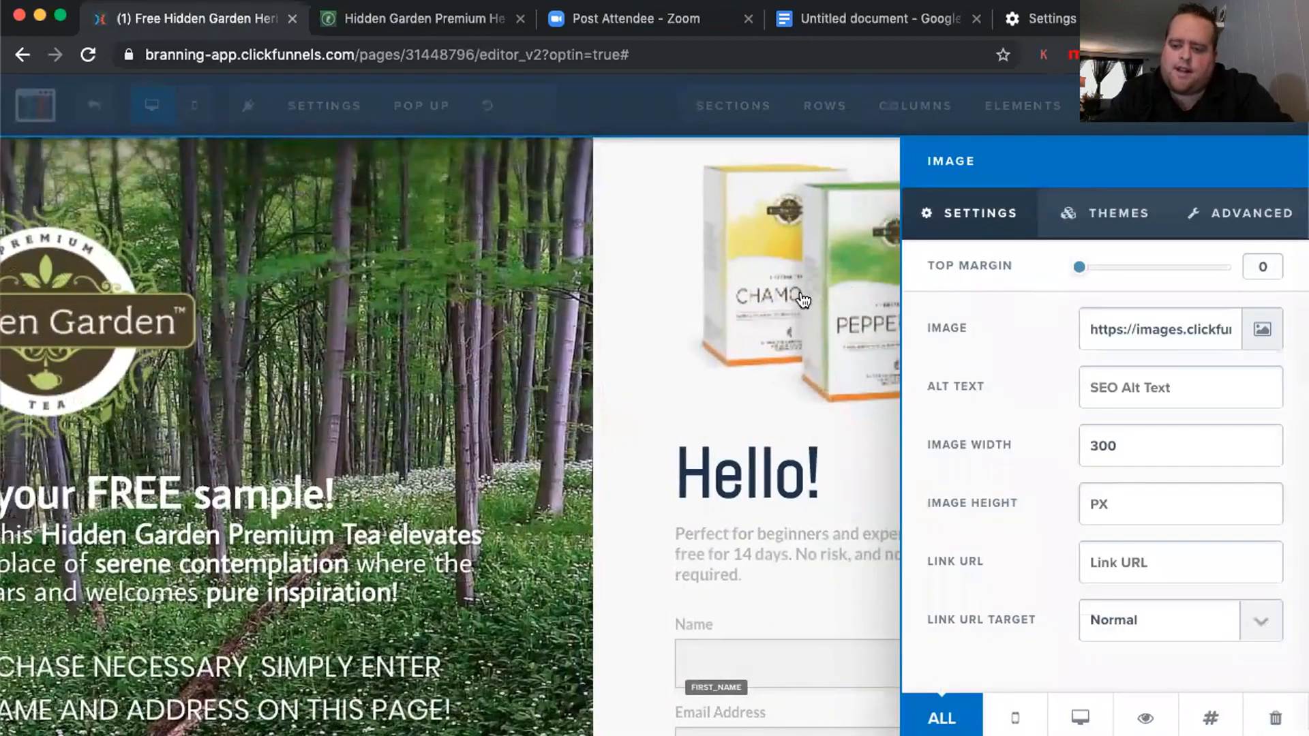
pyautogui.doubleClick(1135, 446)
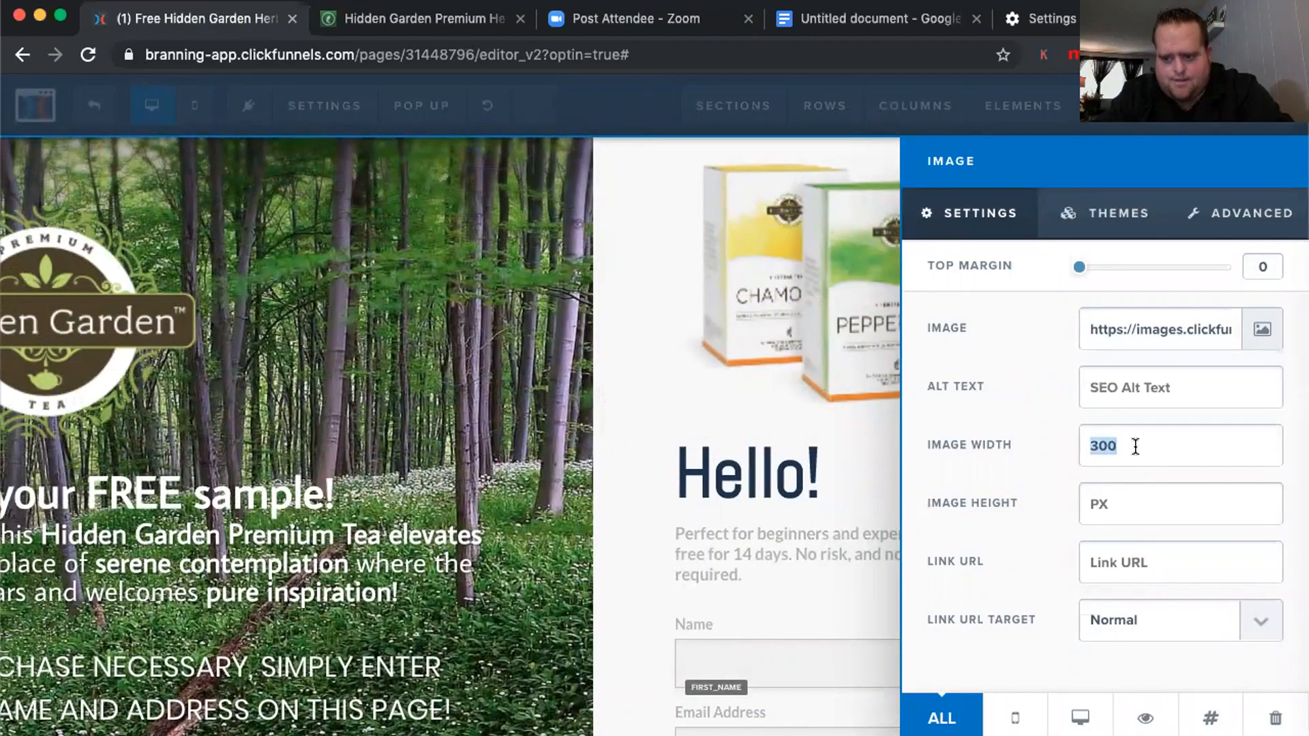
pyautogui.press('BackSpace')
pyautogui.click(684, 373)
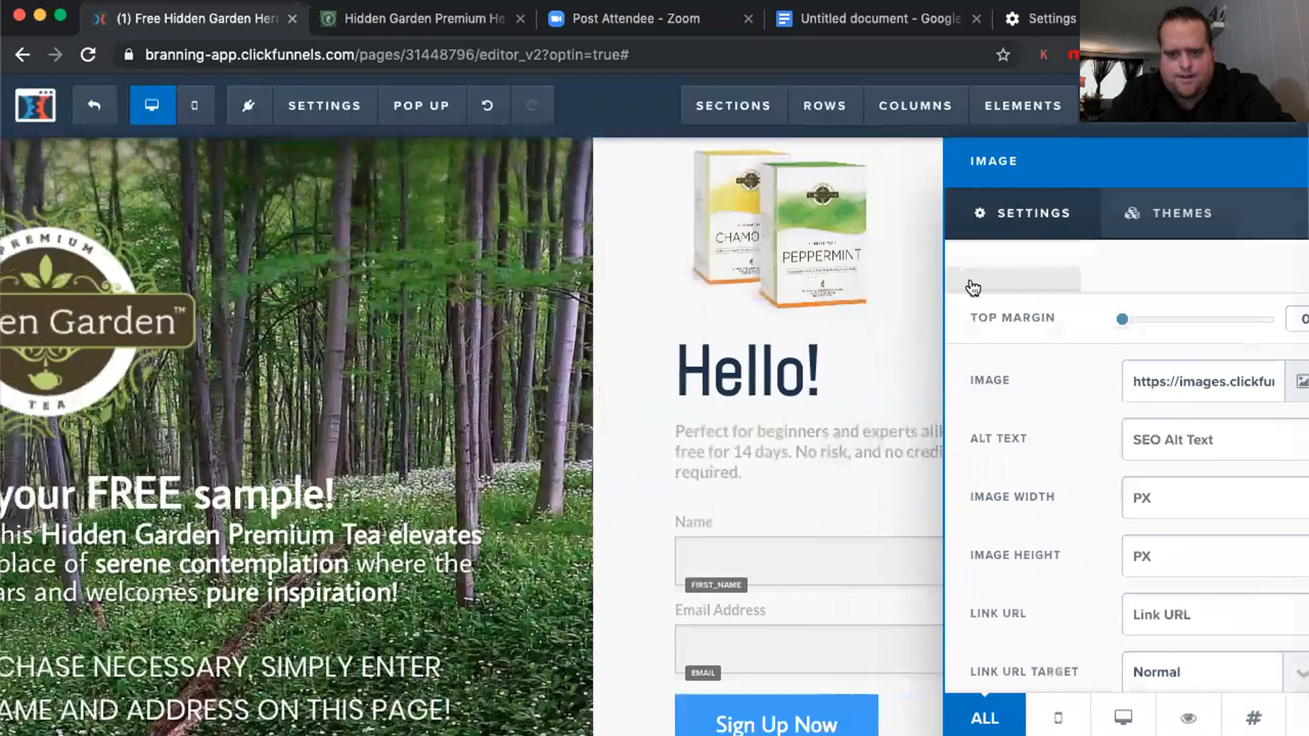
# Set the alignment of the tea boxes picture to Center
pyautogui.click(1026, 225)
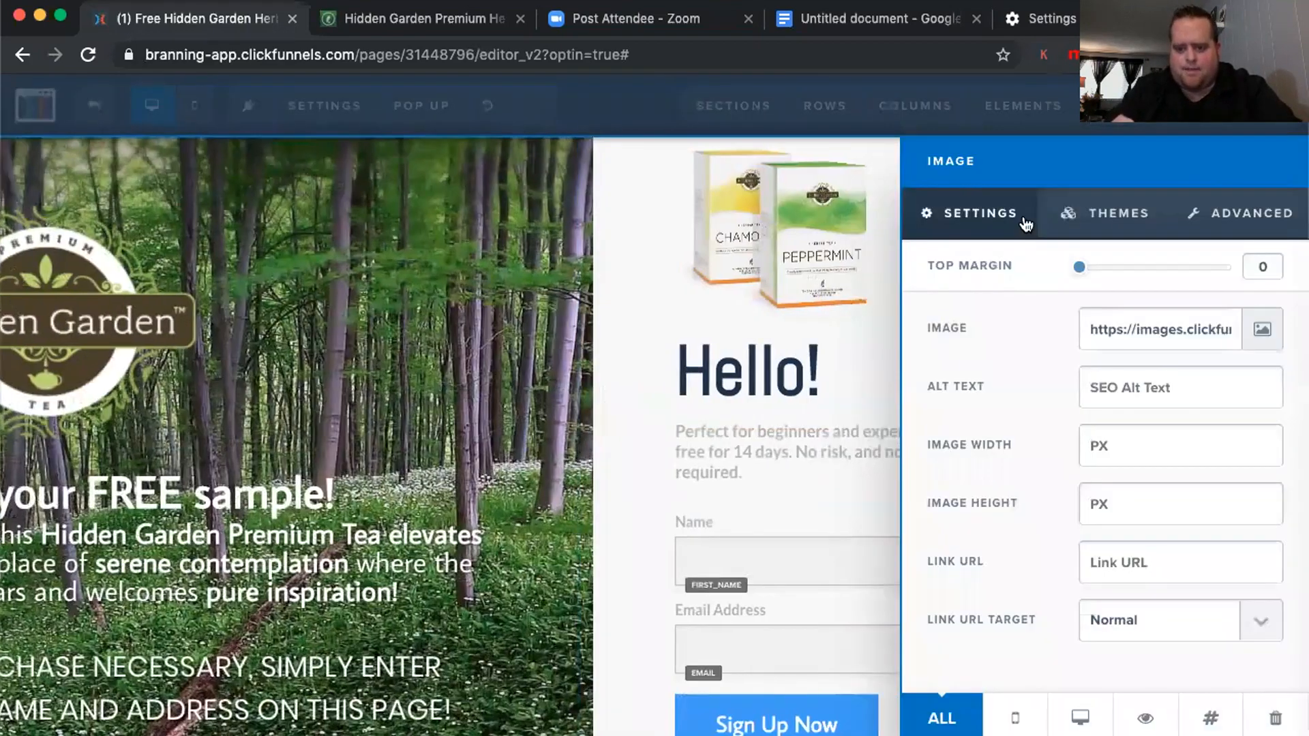
pyautogui.click(1221, 212)
pyautogui.click(1132, 344)
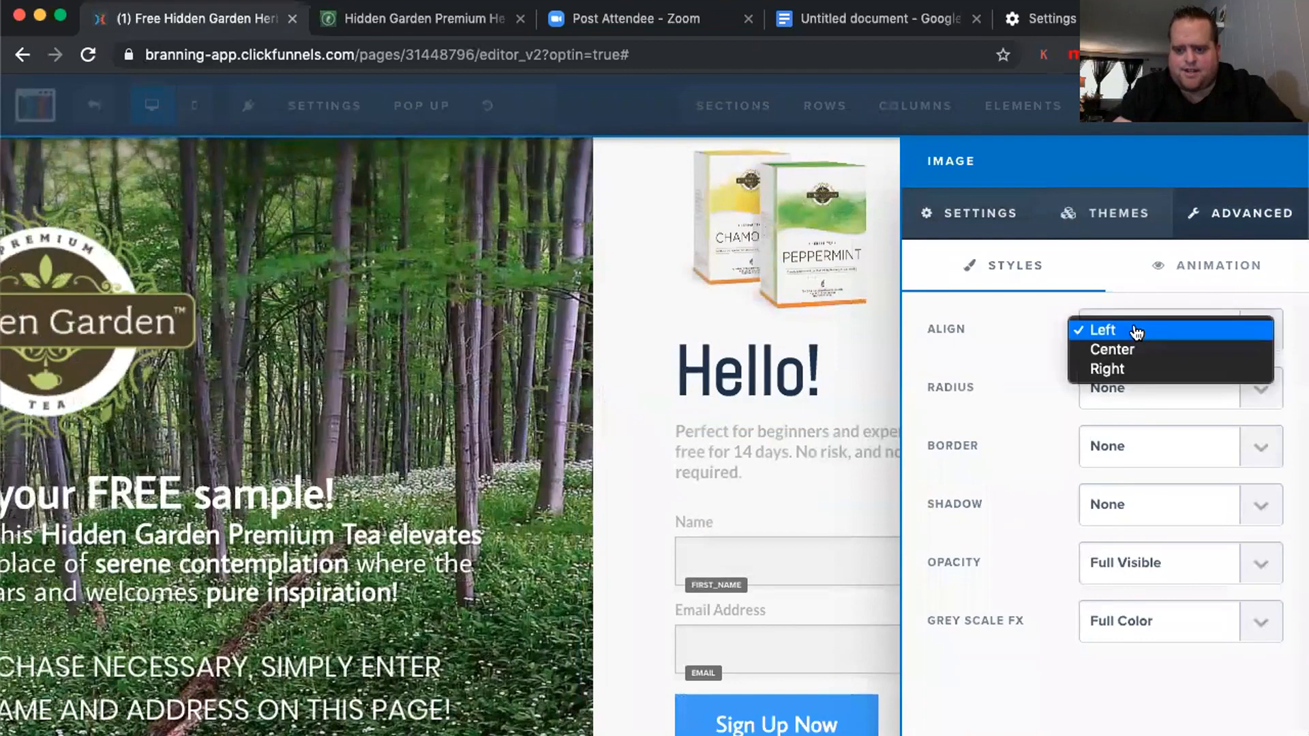
pyautogui.click(1136, 351)
pyautogui.click(833, 339)
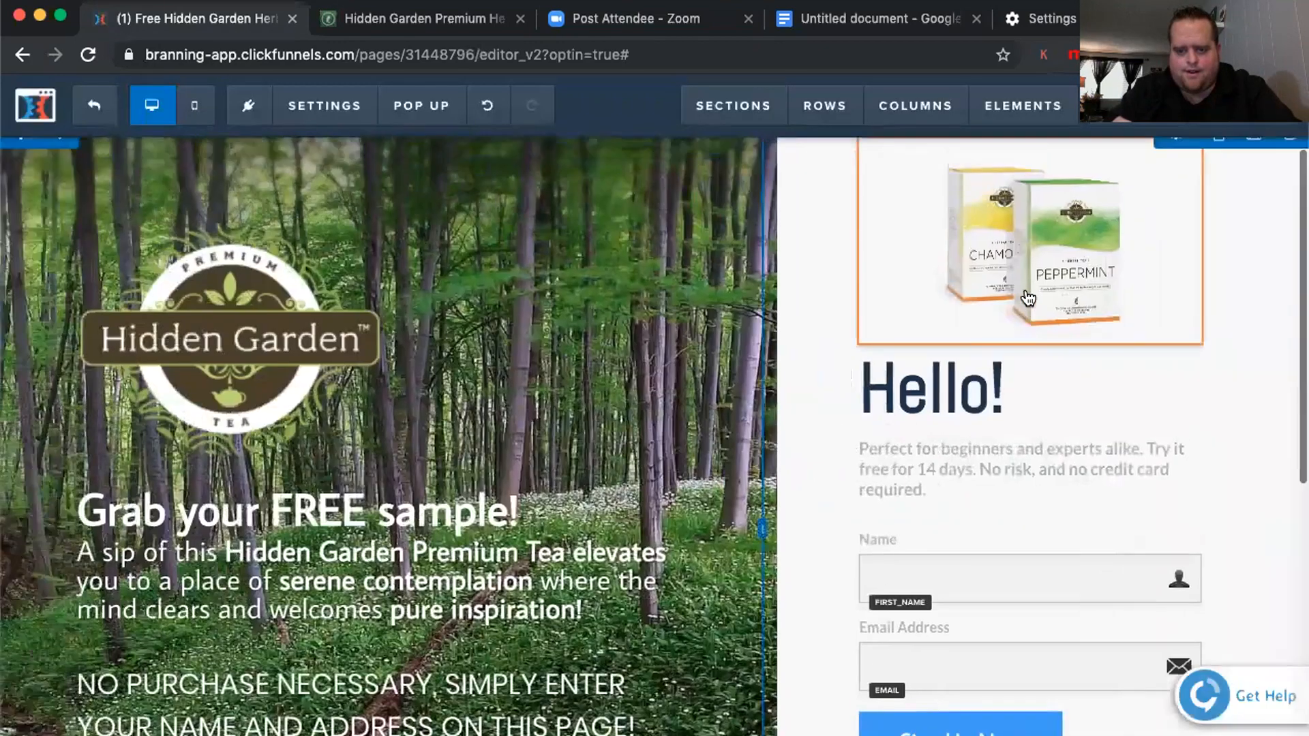
# Set the image width of the tea boxes picture to 250 and remove the "Hello!" headline below it
pyautogui.click(1043, 284)
pyautogui.click(1177, 452)
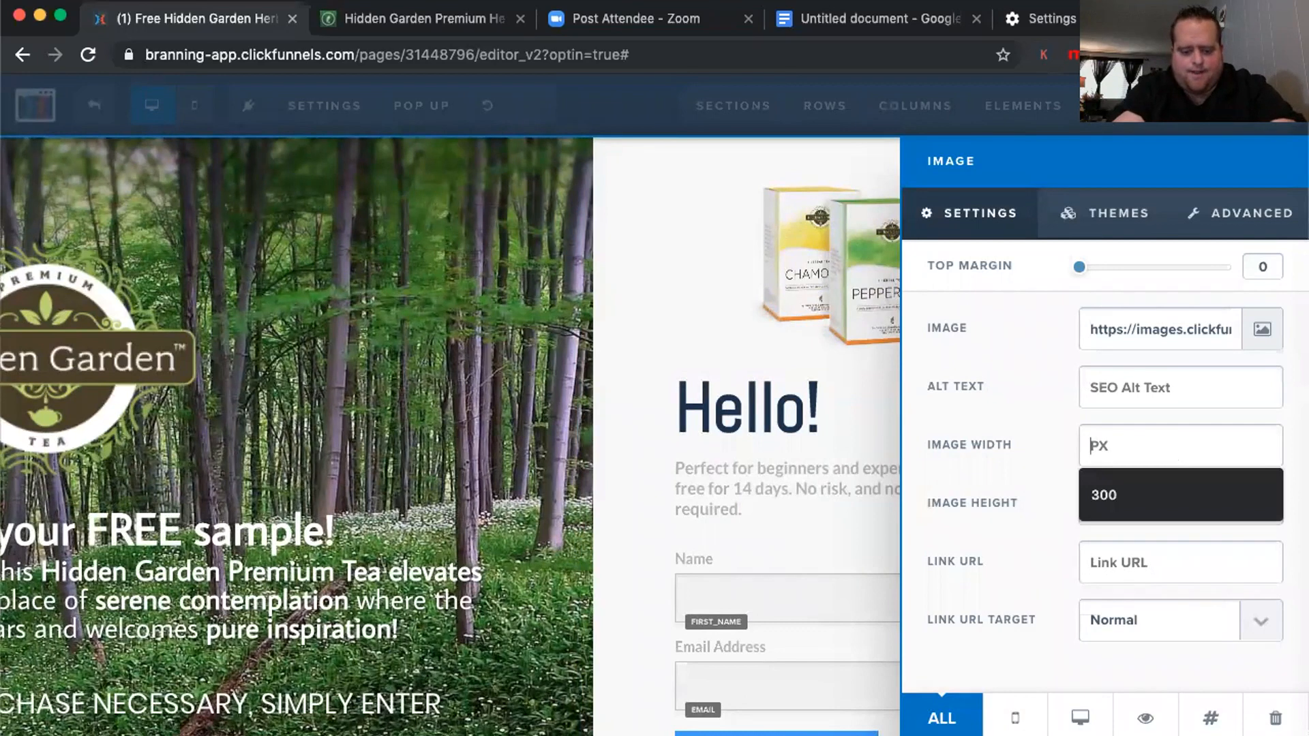
pyautogui.write('150')
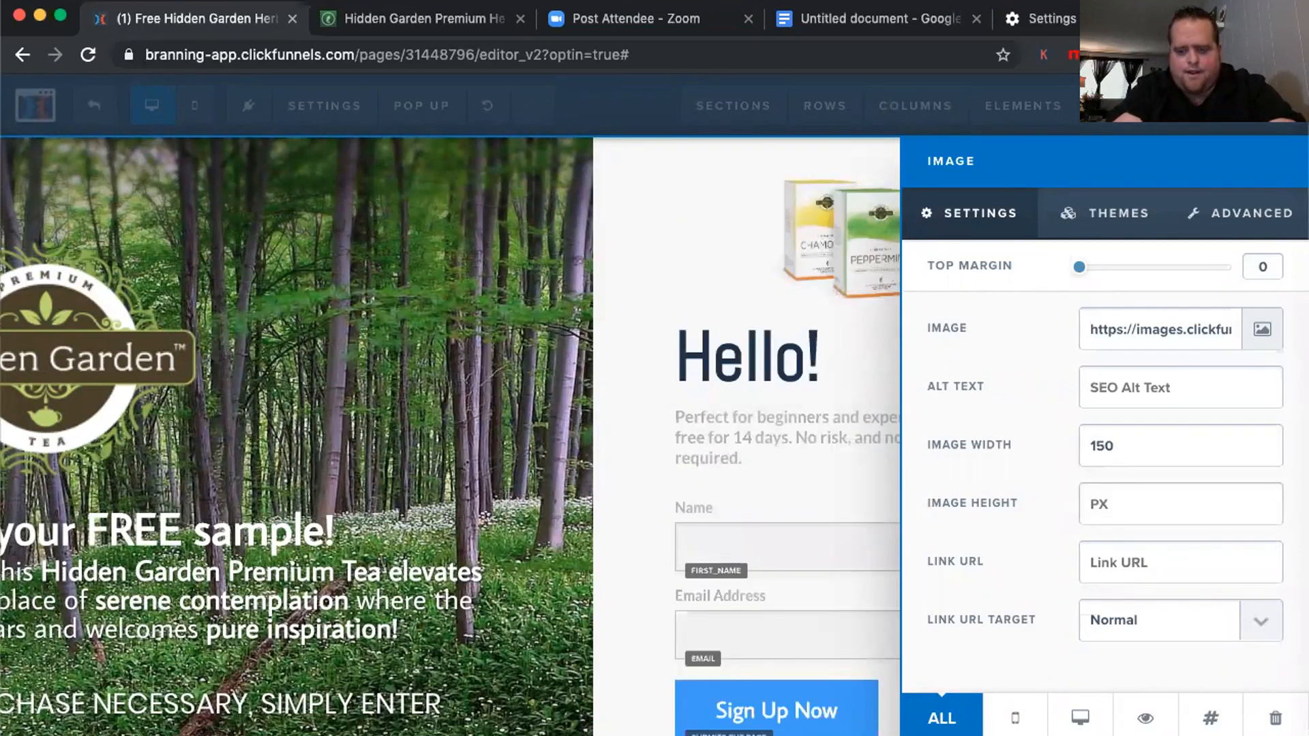
pyautogui.press('BackSpace')
pyautogui.press('BackSpace')
pyautogui.press('BackSpace')
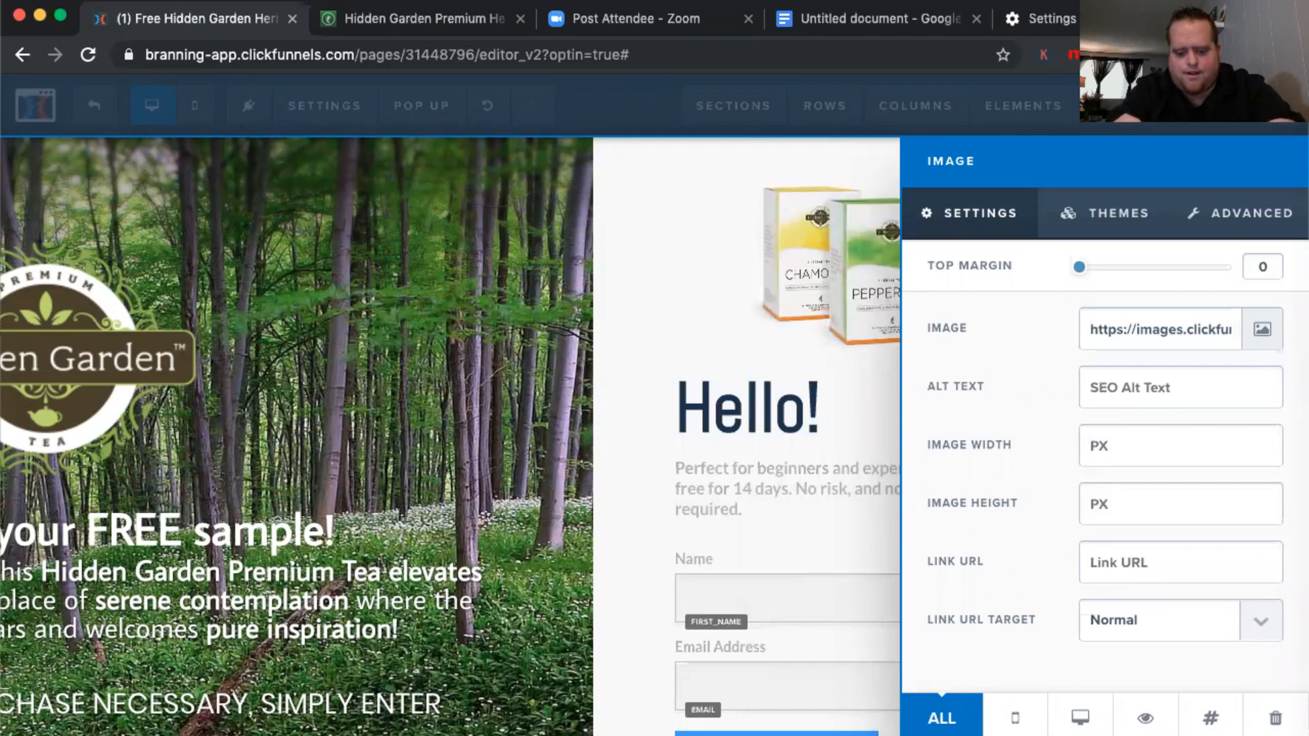
pyautogui.write('250')
pyautogui.click(750, 453)
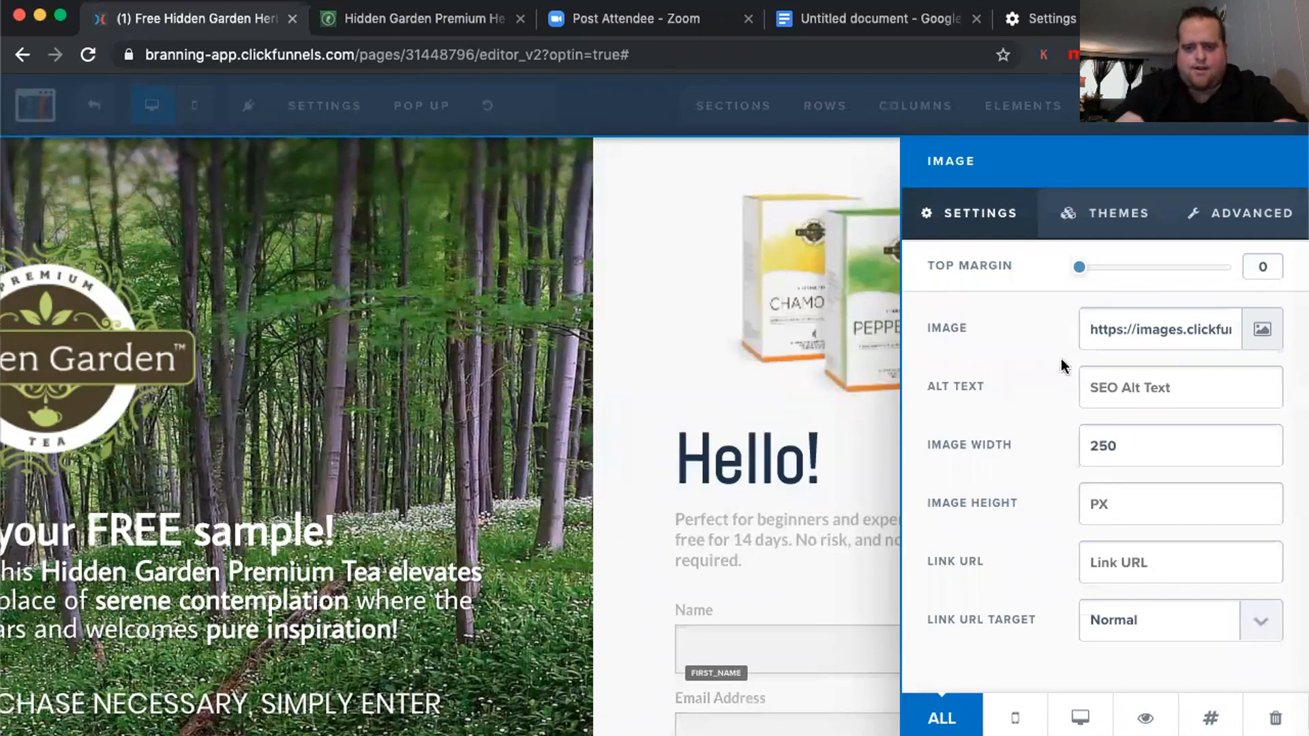
pyautogui.scroll(-1, 1043, 495)
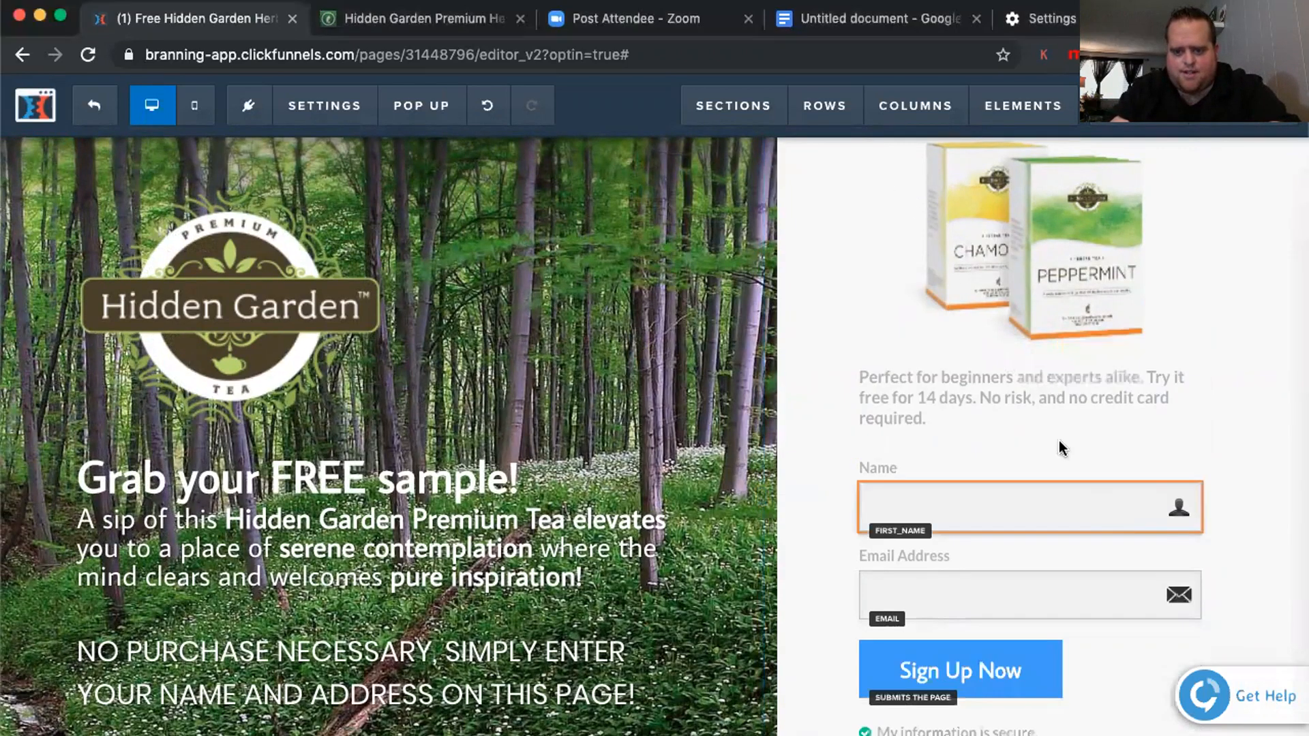
# Replace the paragraph under the tea boxes picture with "Grab your free sample today! Just enter your name and address below!"
pyautogui.tripleClick(1014, 406)
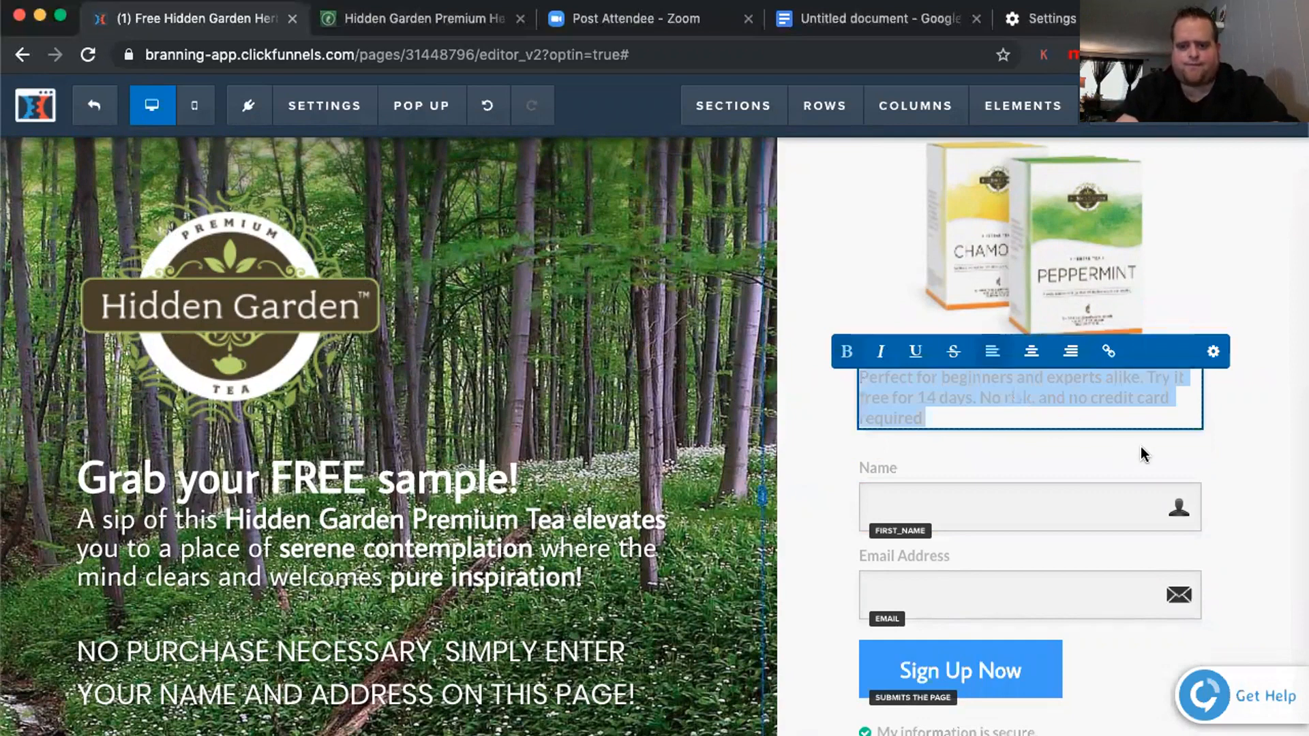
pyautogui.write('Grab your free sample today! Just enter your')
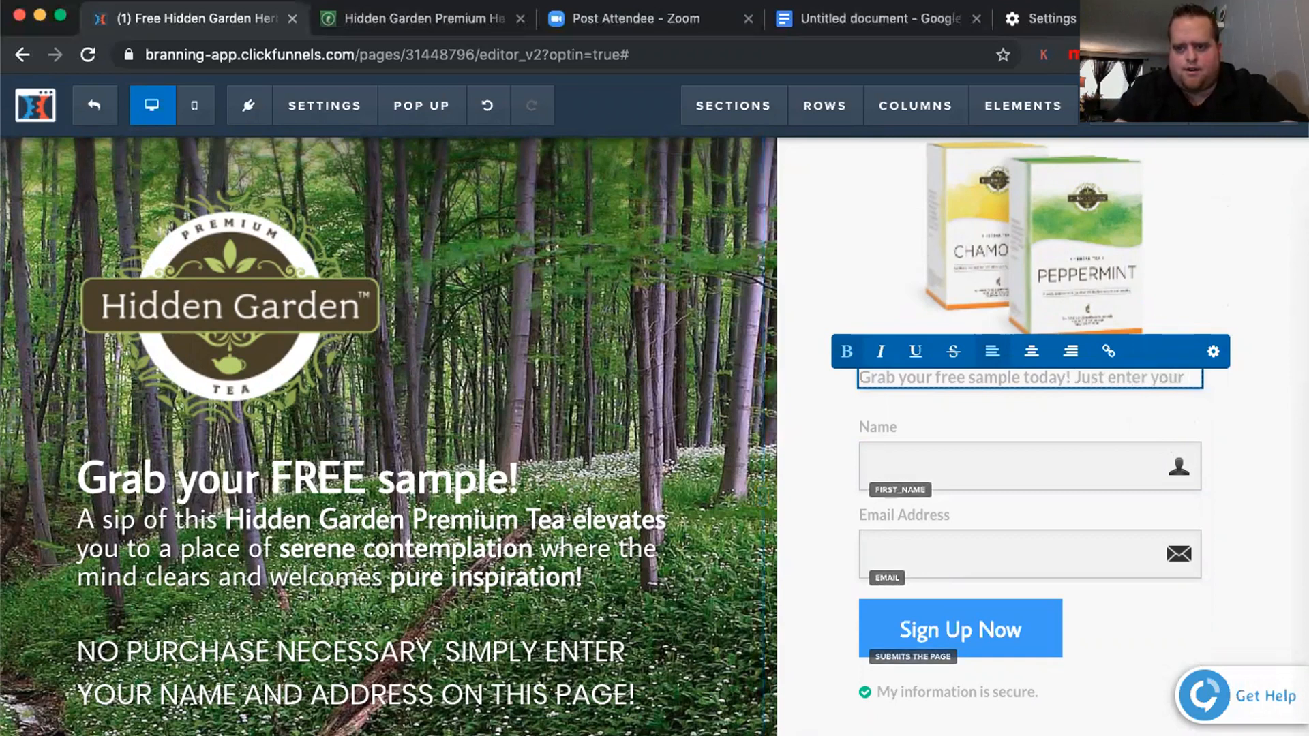
pyautogui.write('name and address below!')
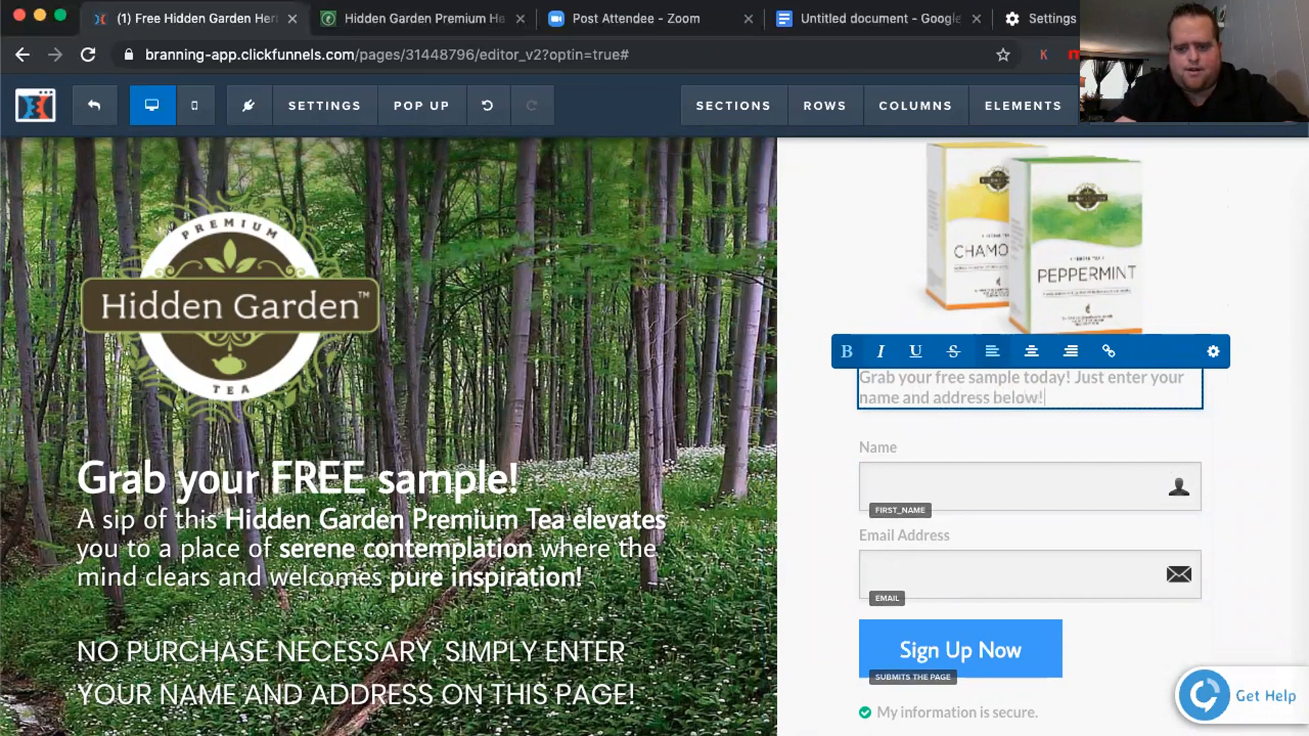
pyautogui.click(1252, 376)
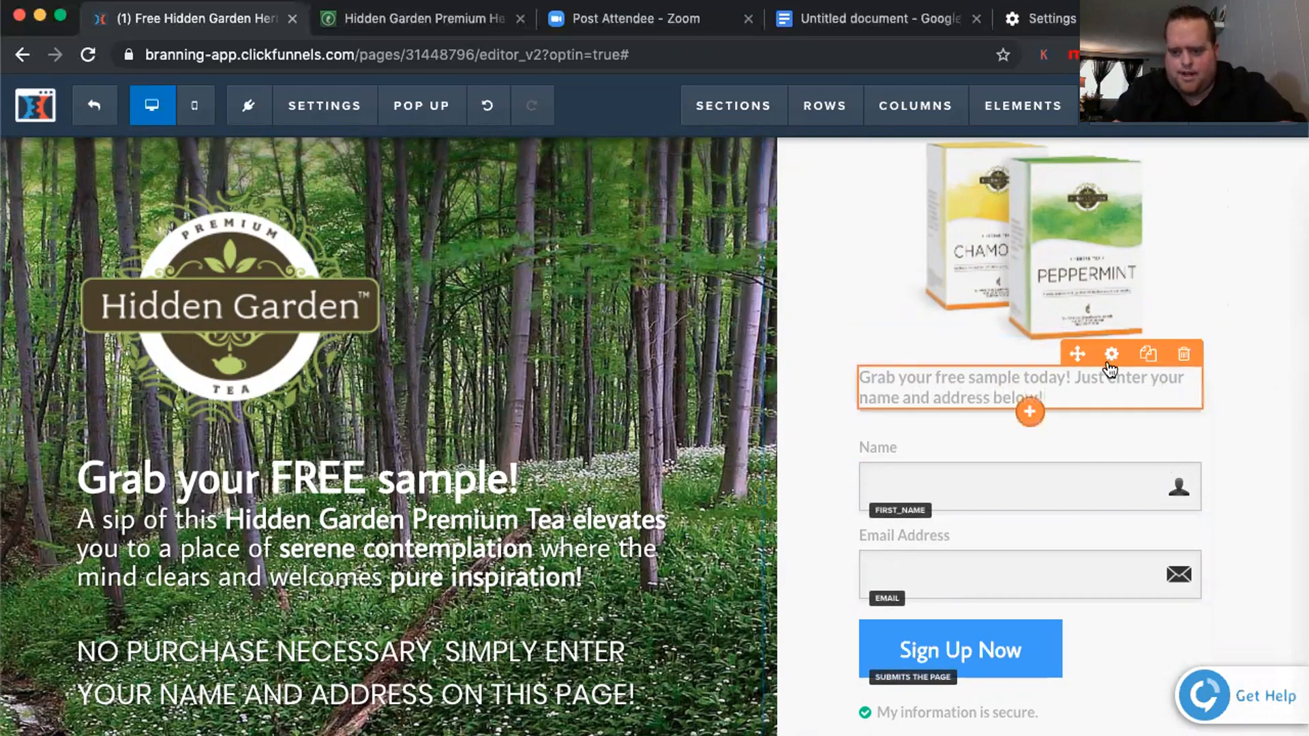
# Set the font size of the "Grab your free sample today!" text to 20 and center it
pyautogui.click(1154, 370)
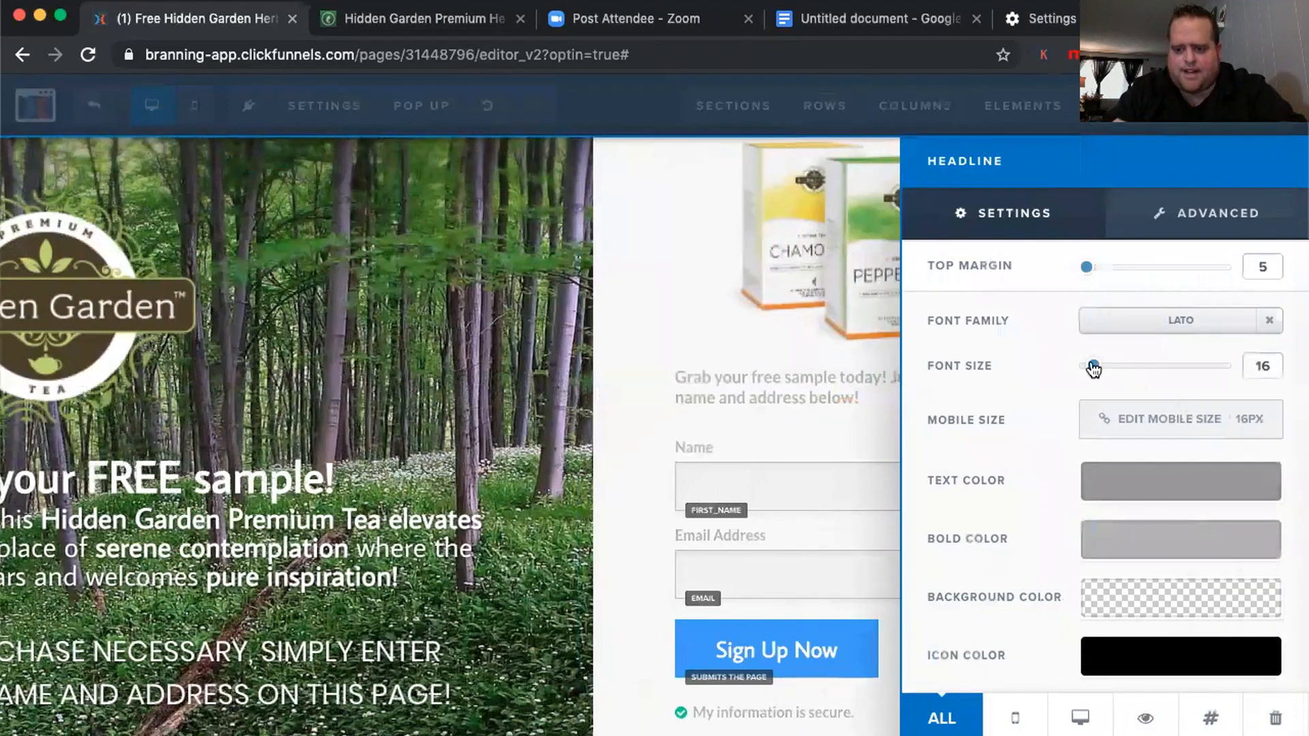
pyautogui.moveTo(1093, 365); pyautogui.dragTo(1104, 366)
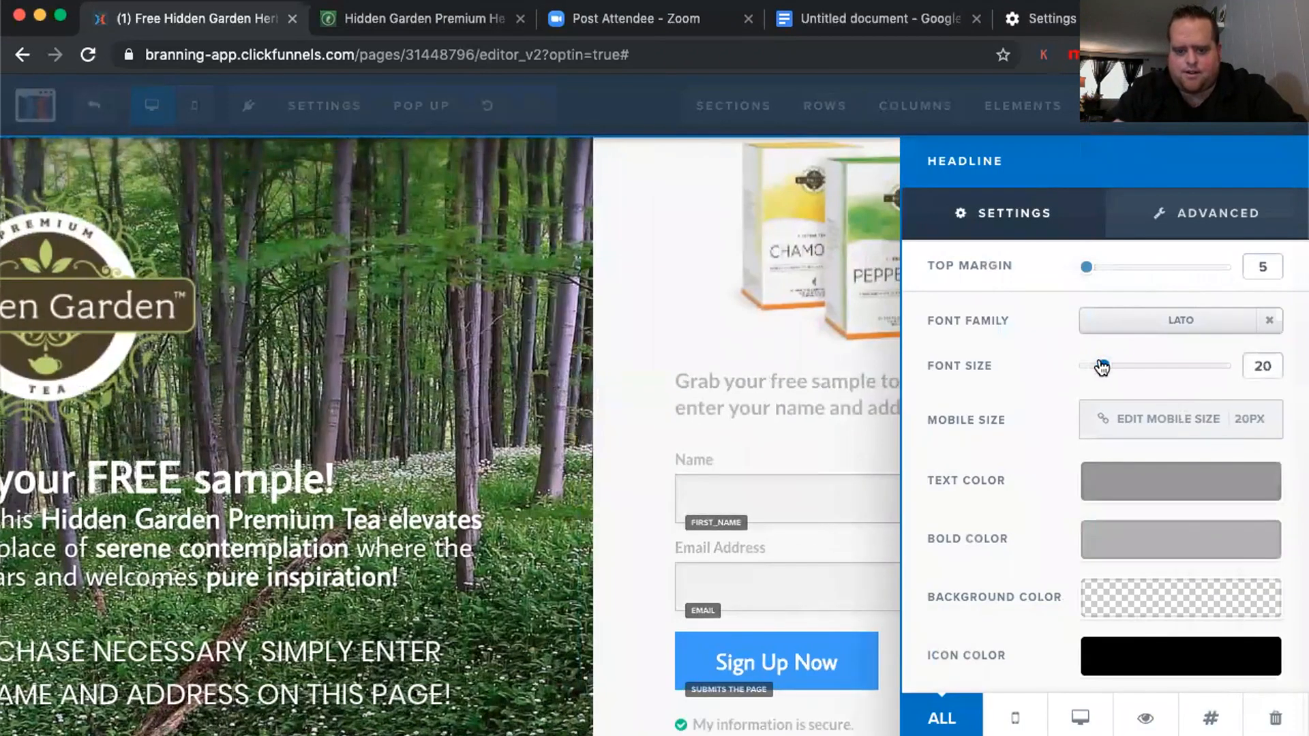
pyautogui.click(783, 418)
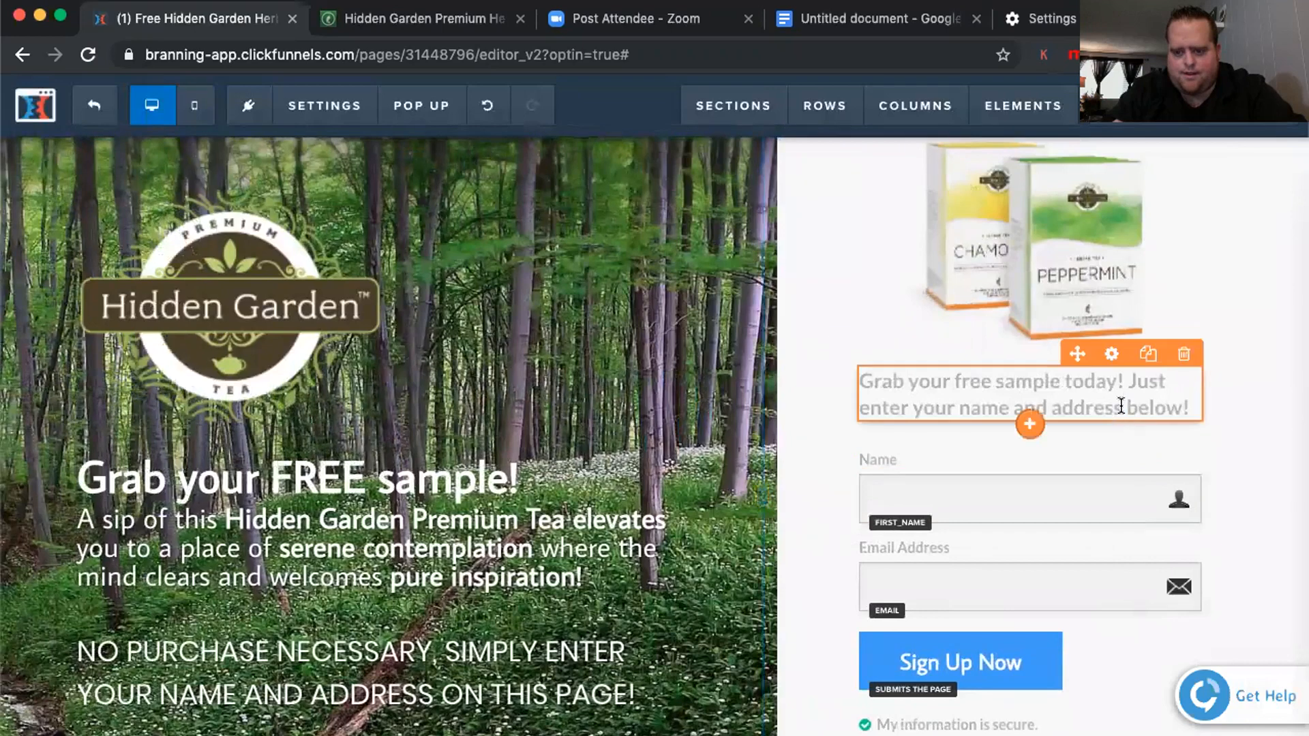
pyautogui.doubleClick(1124, 409)
pyautogui.click(1217, 436)
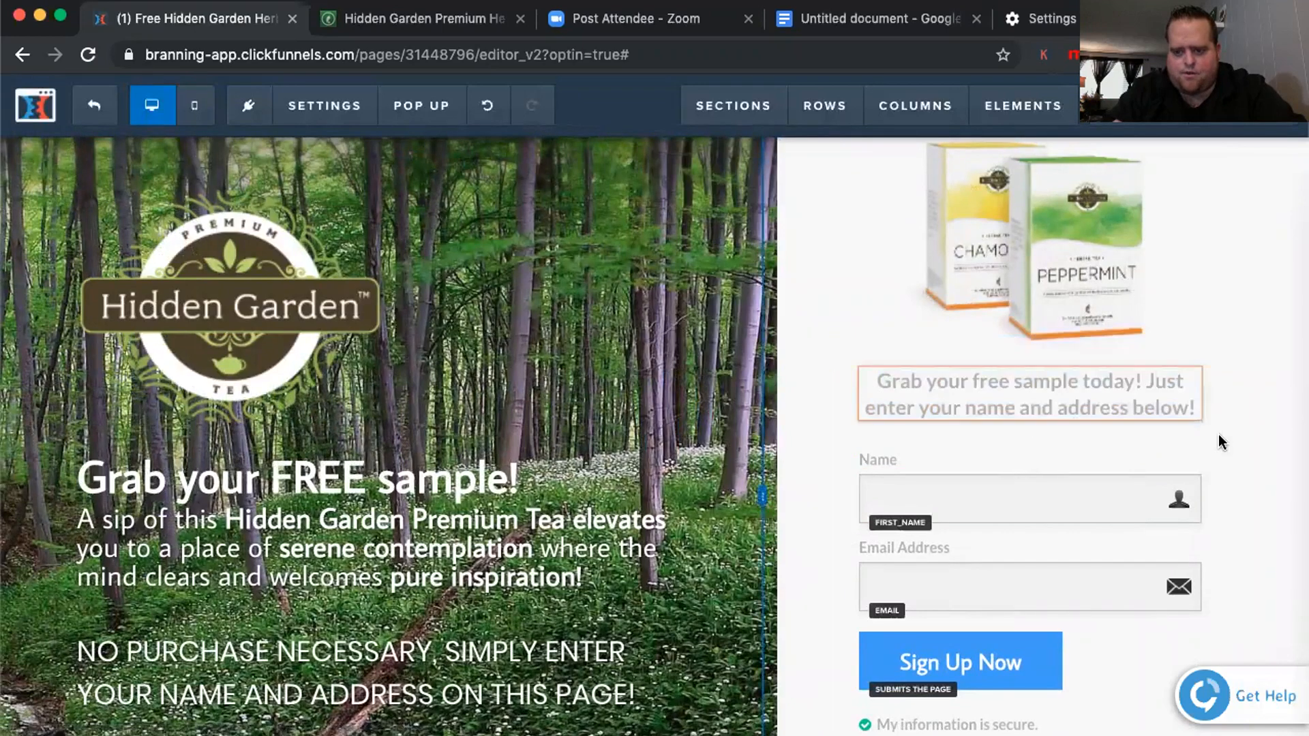
# Set the top margin of the "Name" label above the first form field to 15
pyautogui.moveTo(1079, 484)
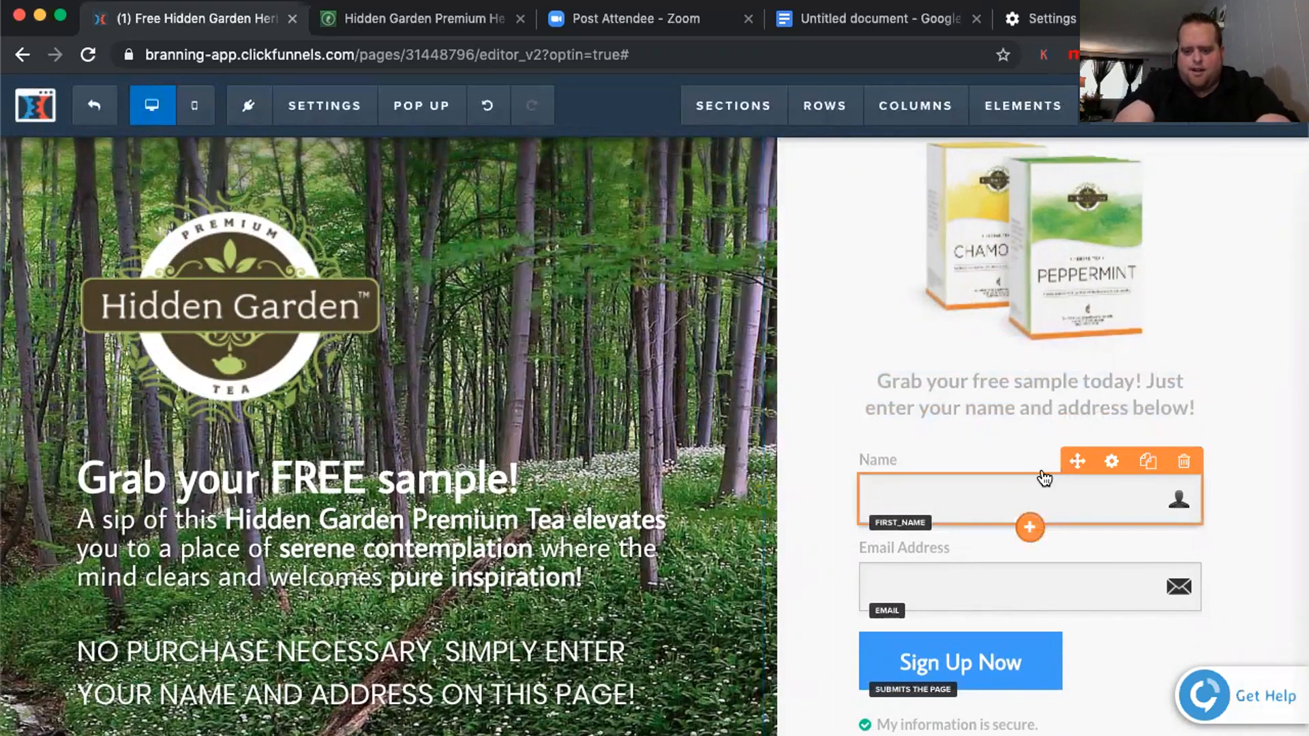
pyautogui.moveTo(981, 460)
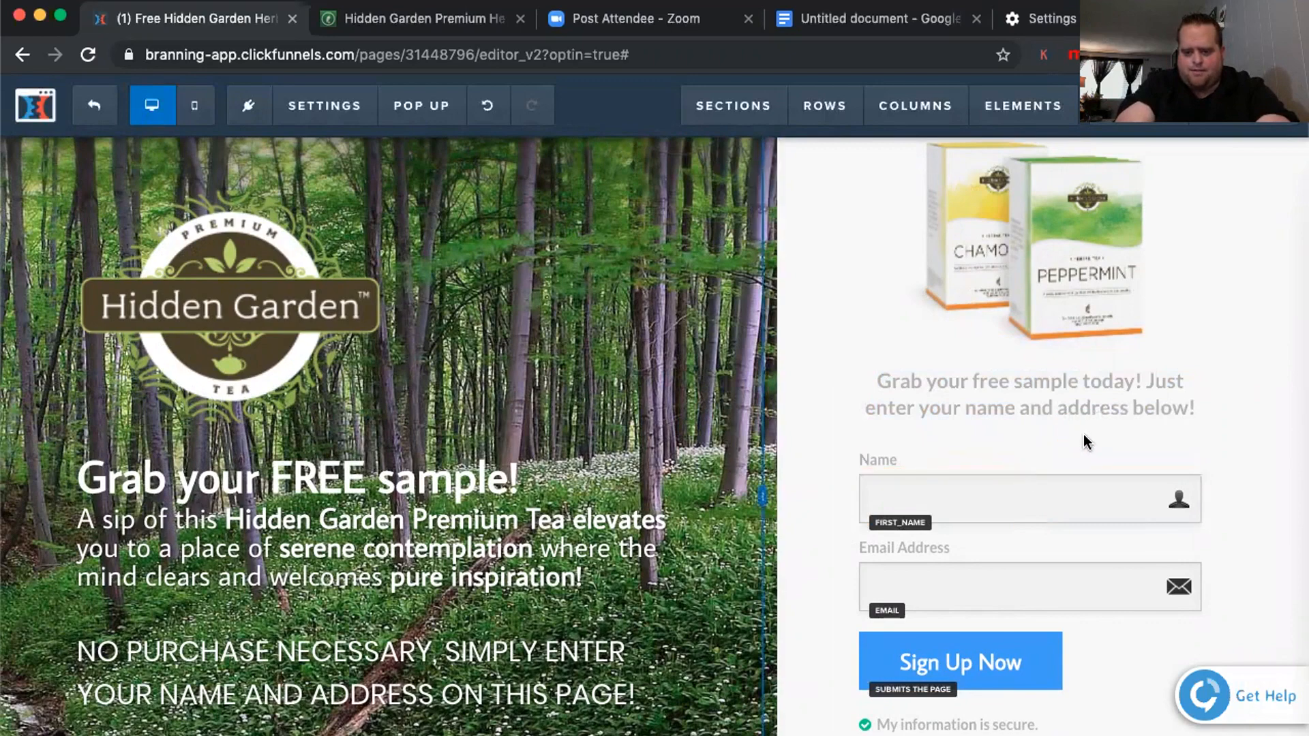
pyautogui.click(1112, 437)
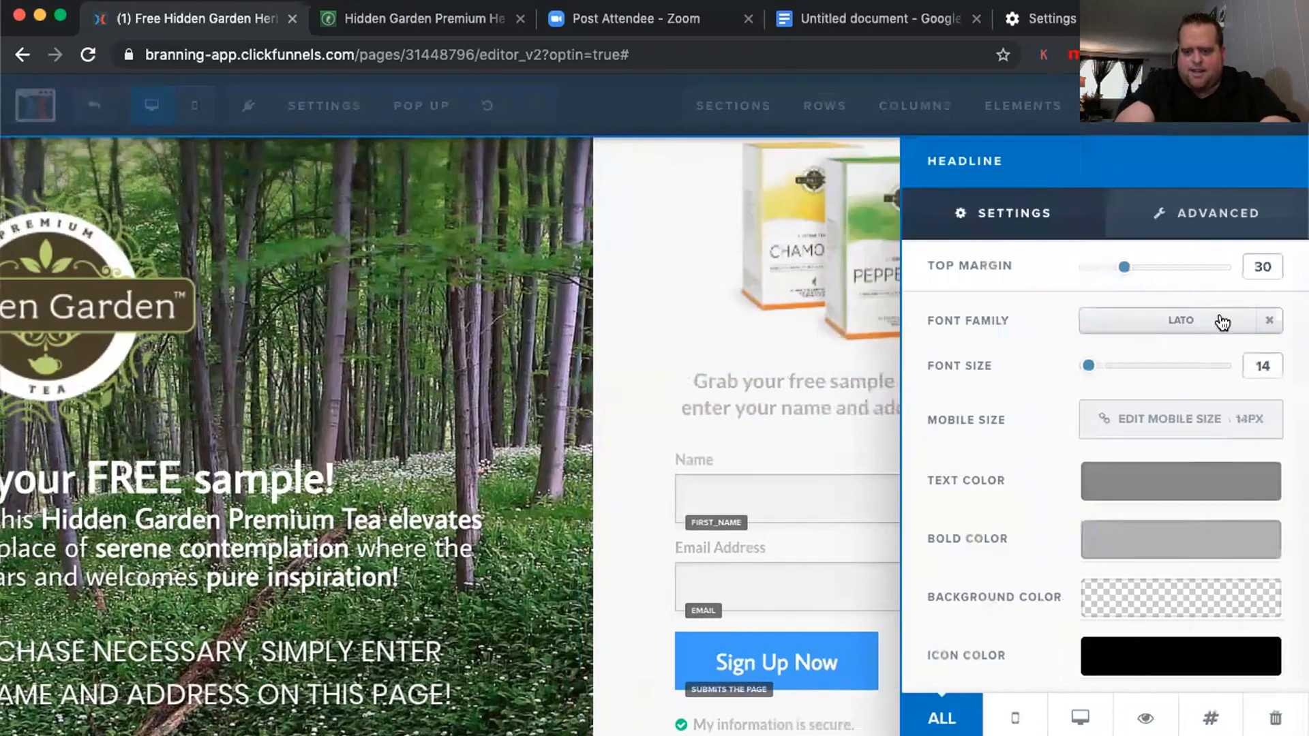
pyautogui.moveTo(1125, 266); pyautogui.dragTo(1100, 272)
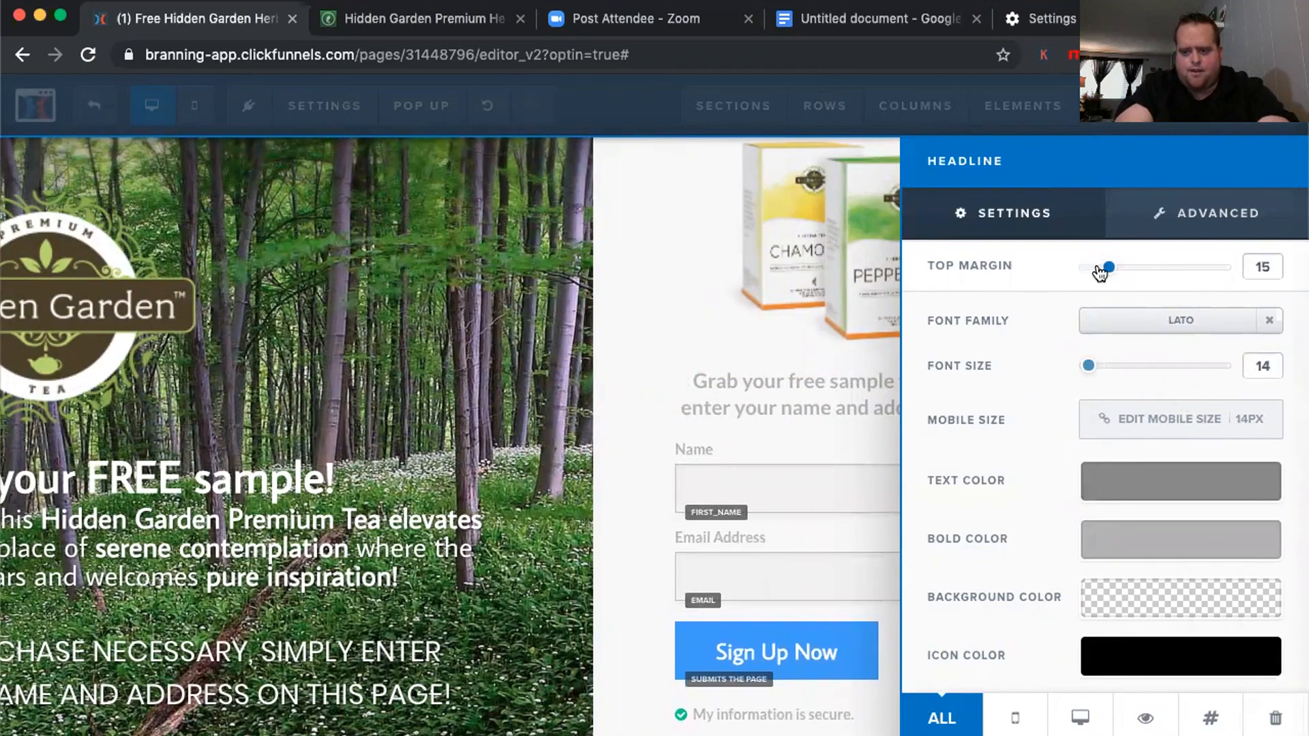
pyautogui.click(789, 459)
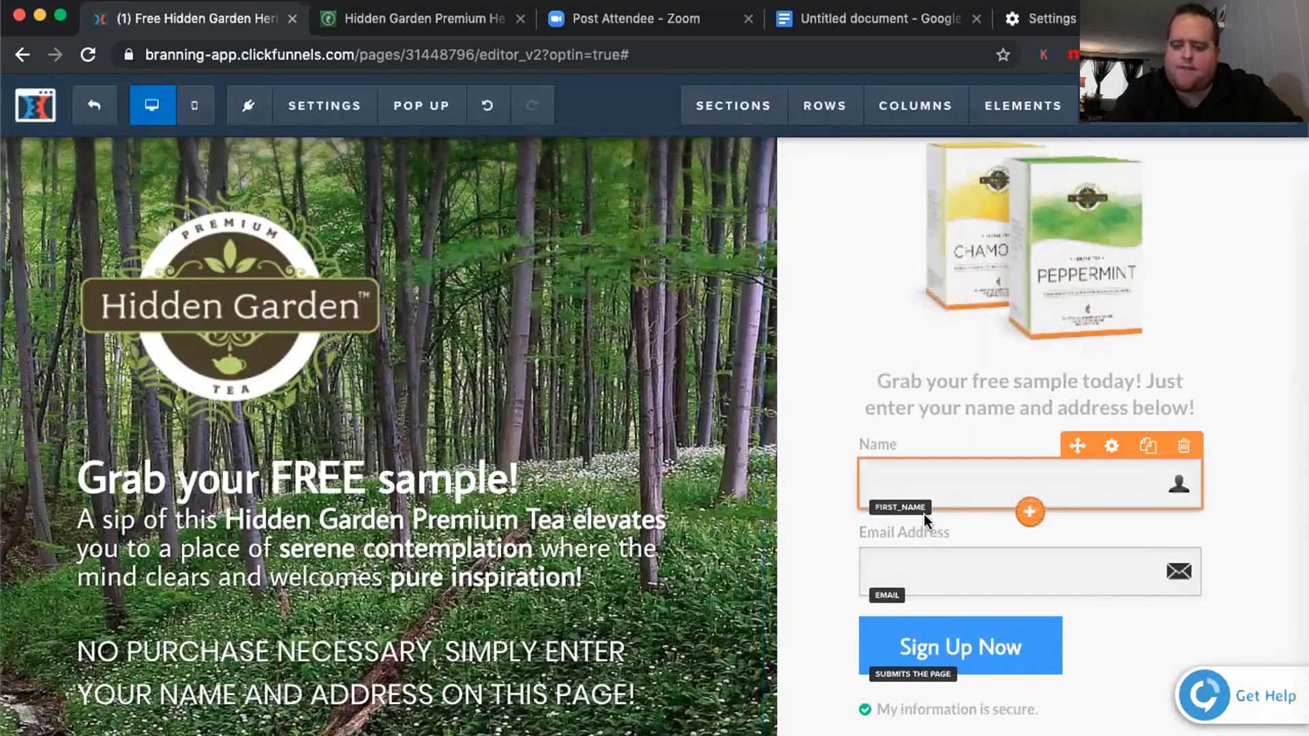
# Duplicate the Name field and its label, and place the label copy directly above the copied field
pyautogui.scroll(-6, 1082, 488)
pyautogui.scroll(3, 1081, 488)
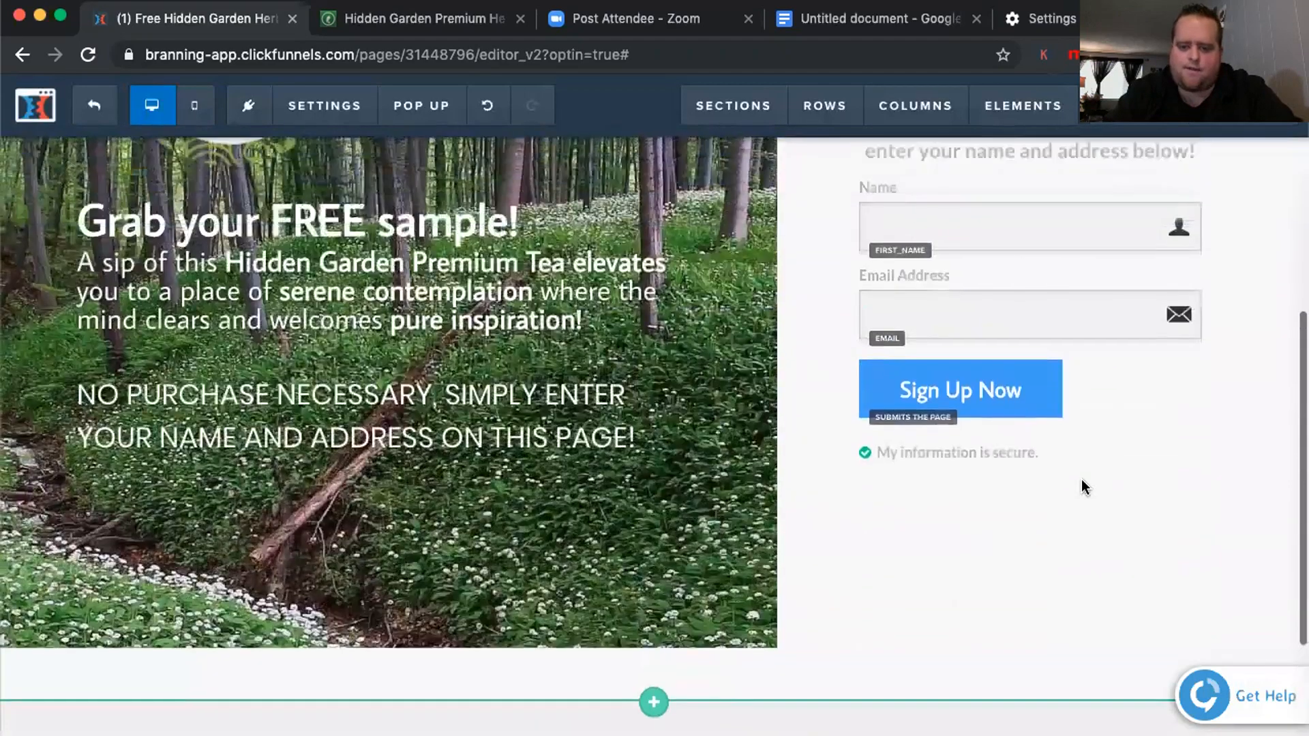
pyautogui.scroll(3, 1084, 486)
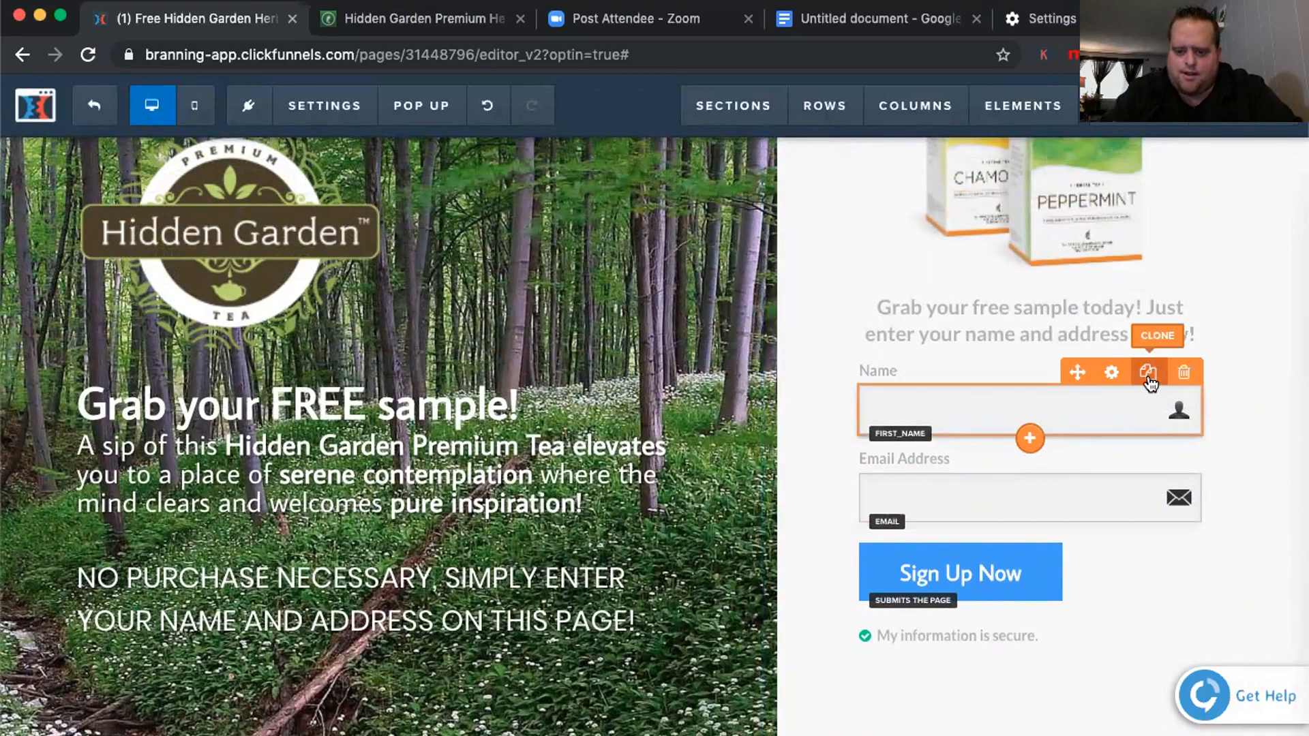
pyautogui.click(1150, 381)
pyautogui.click(1149, 351)
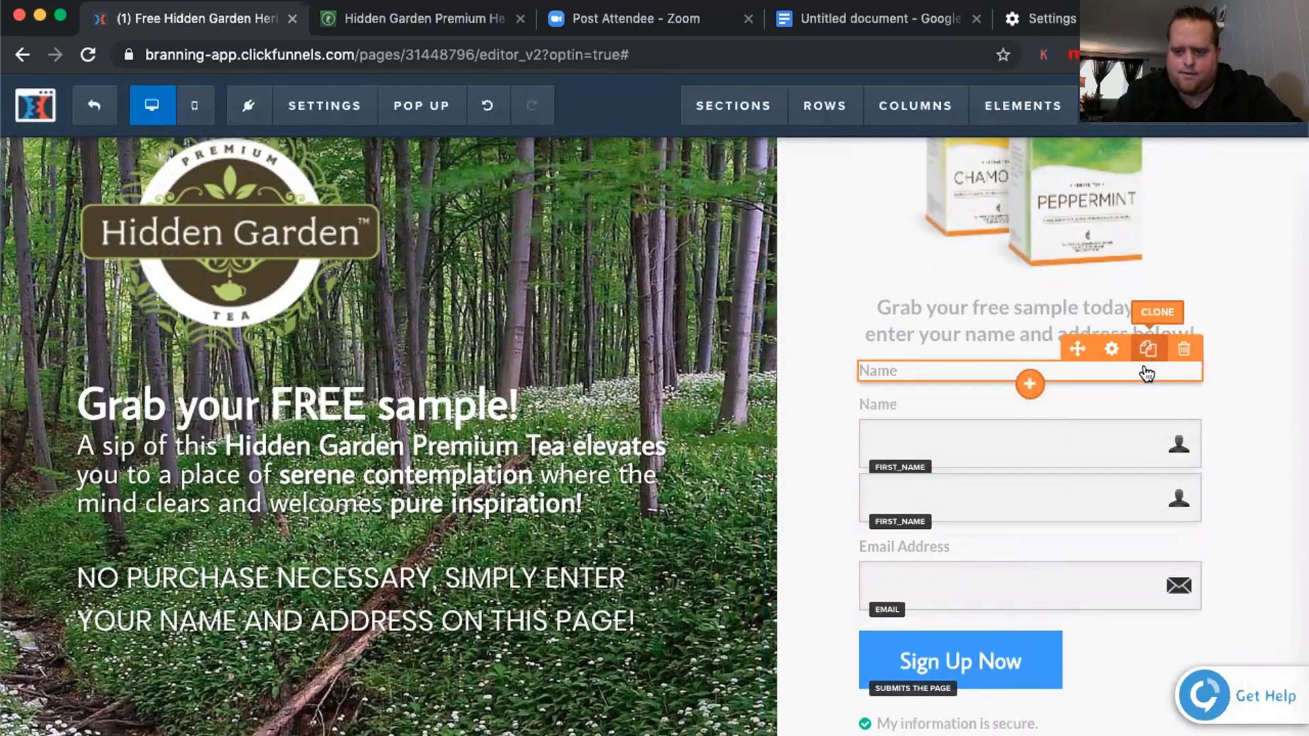
pyautogui.moveTo(955, 418); pyautogui.dragTo(927, 465)
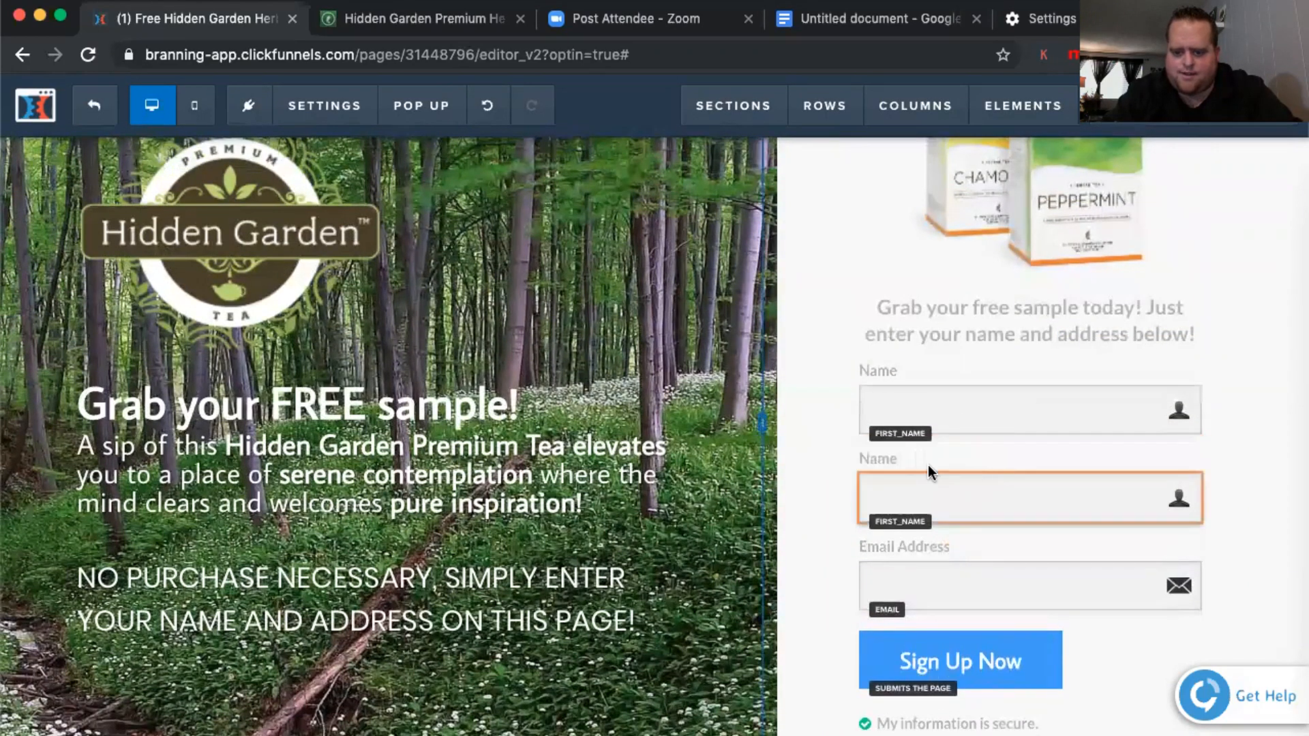
# Change the duplicated "Name" label above the second field to "Address:"
pyautogui.doubleClick(877, 460)
pyautogui.write('Add')
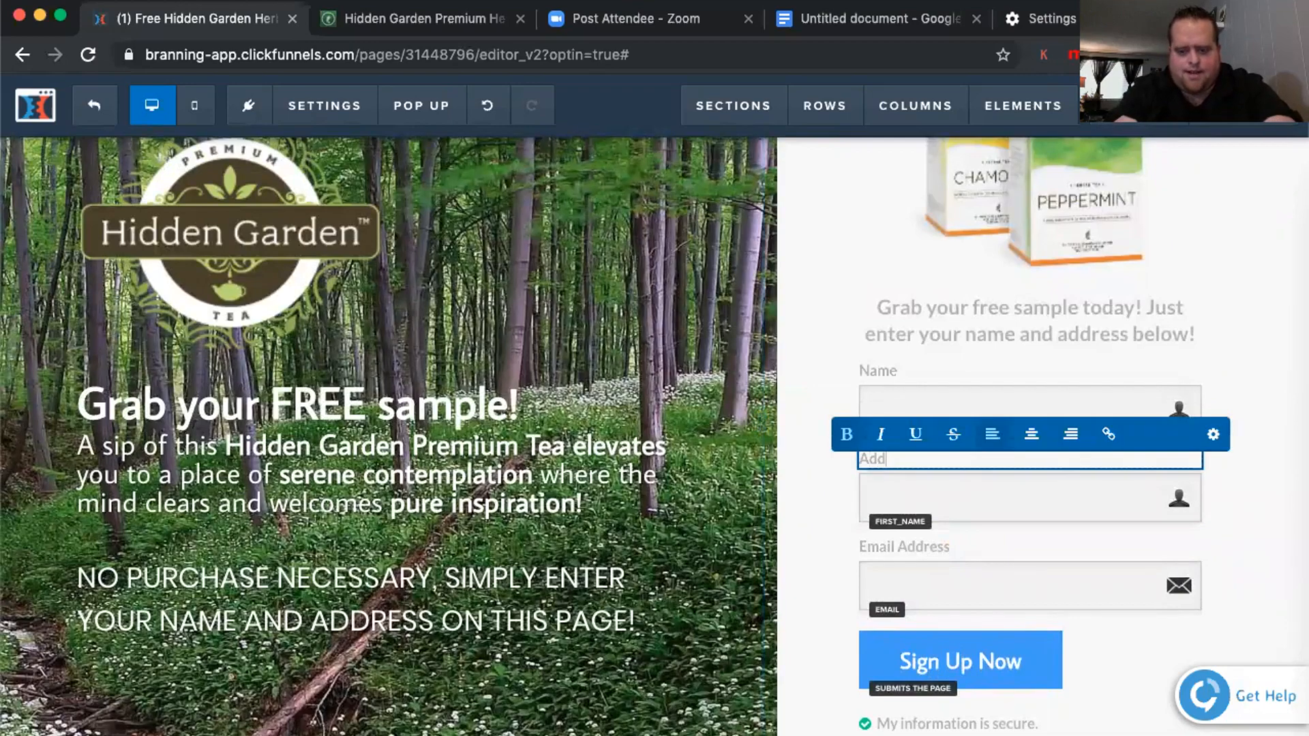
pyautogui.write('ress:')
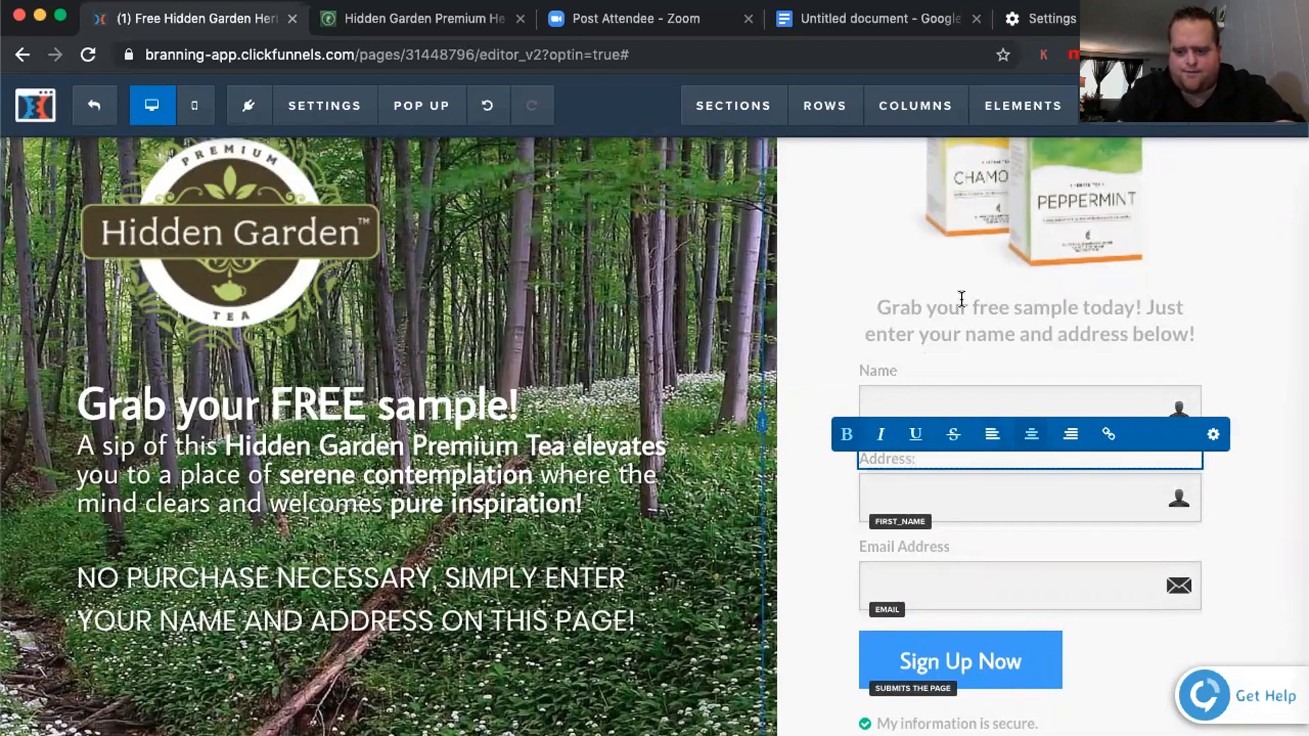
# Set the input type of the field under "Address:" to Shipping Address
pyautogui.click(1130, 514)
pyautogui.click(1129, 517)
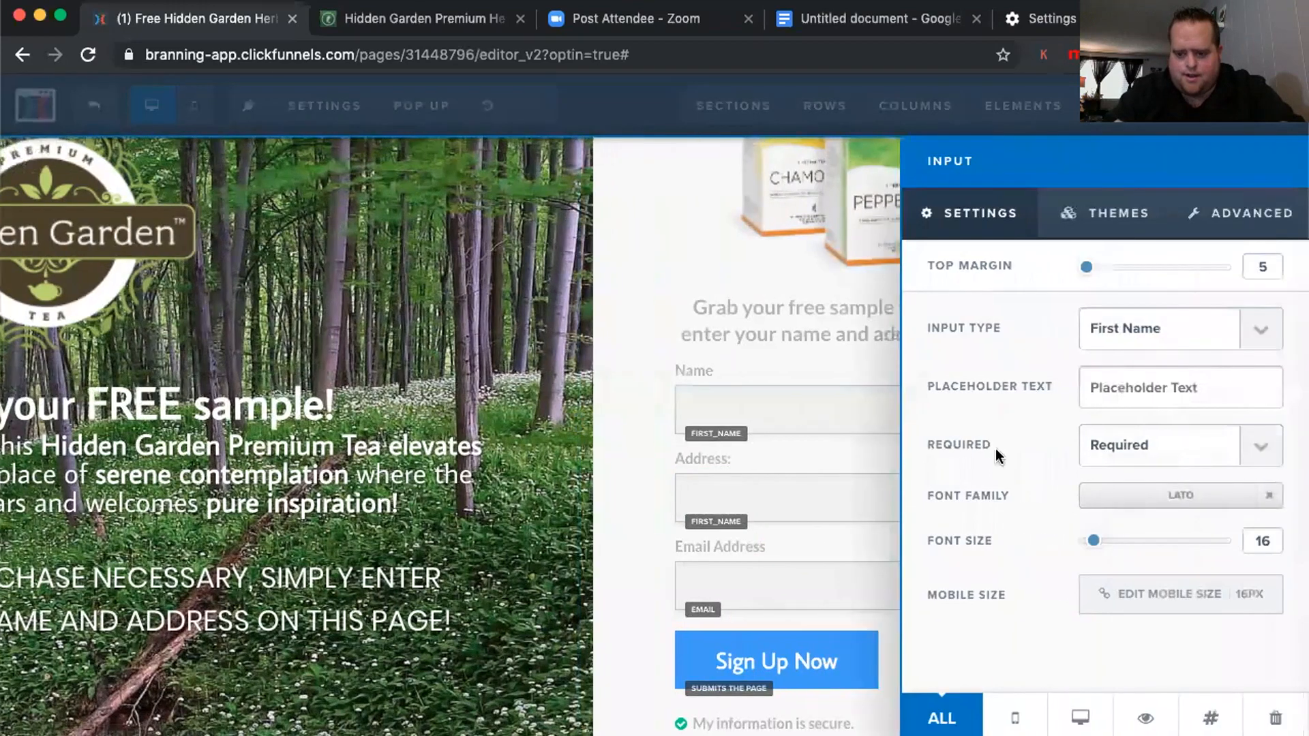
pyautogui.click(1158, 331)
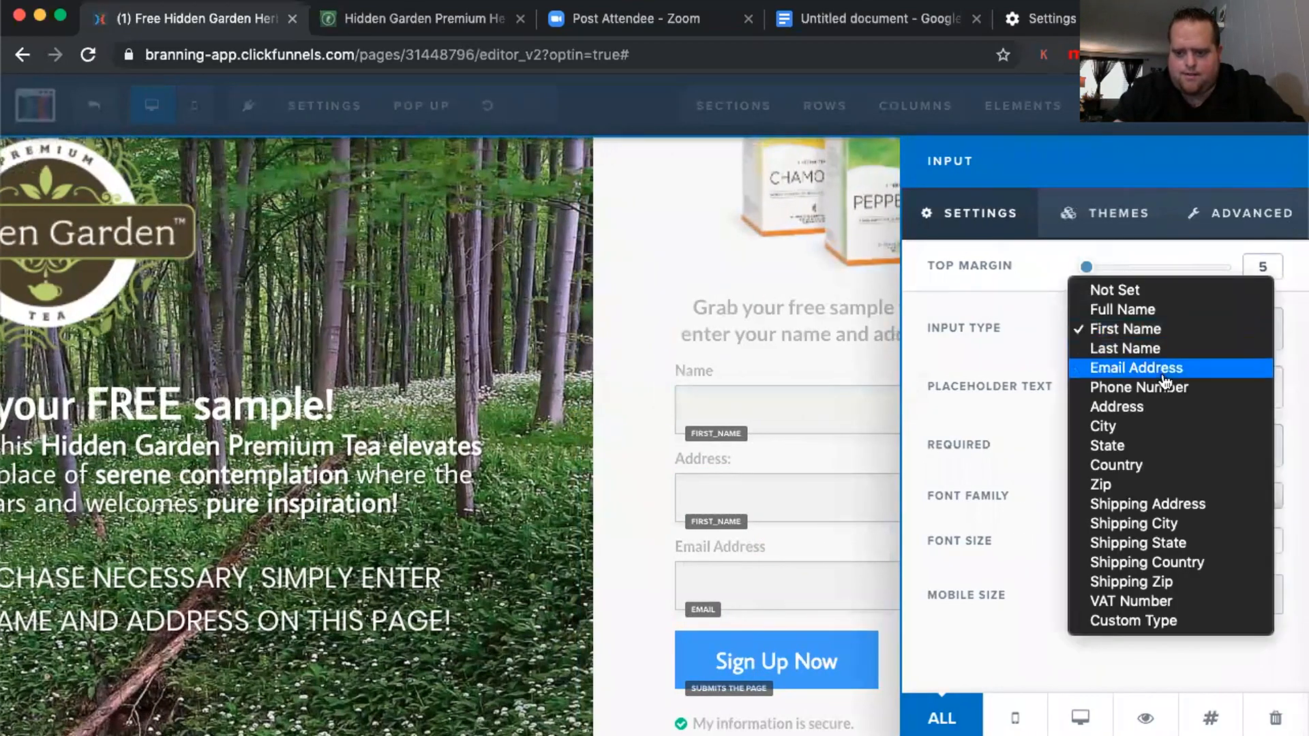
pyautogui.click(1167, 503)
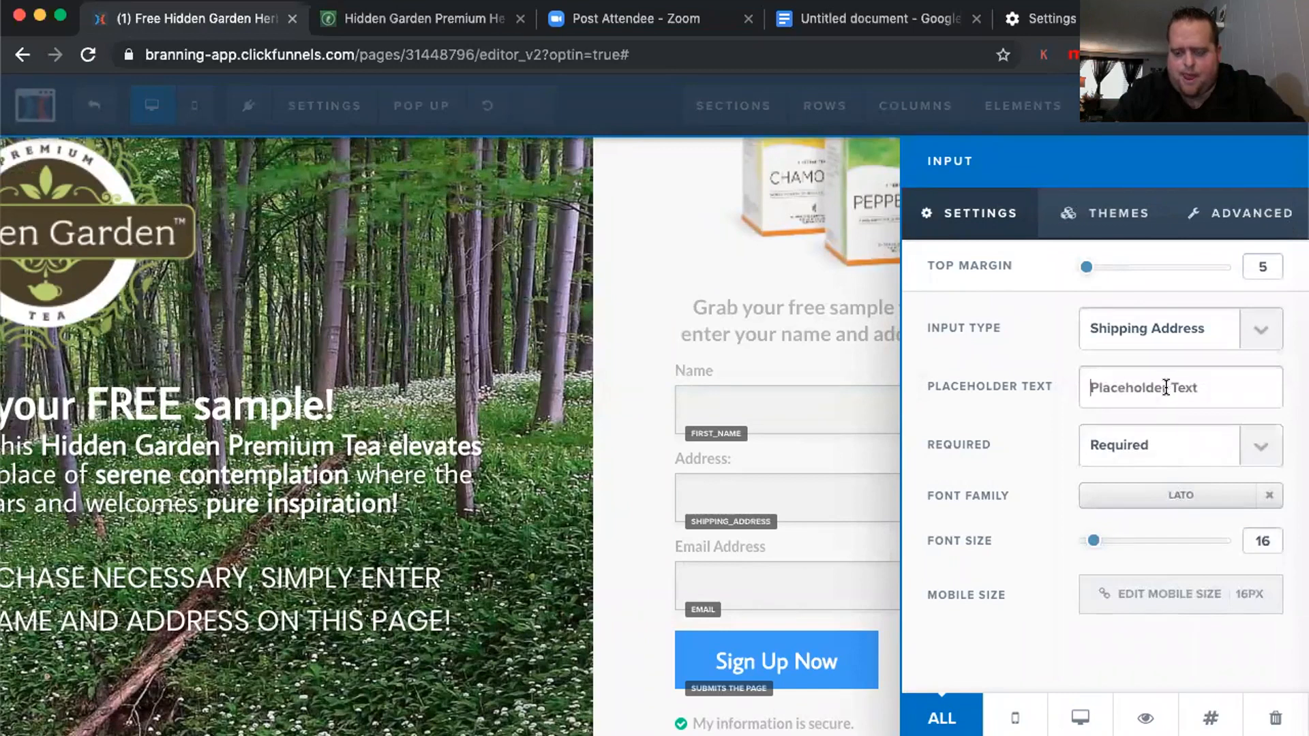
pyautogui.click(1164, 461)
pyautogui.click(1022, 471)
# Change the icon of the shipping address field to Address Icon
pyautogui.click(1252, 235)
pyautogui.scroll(-1, 1160, 450)
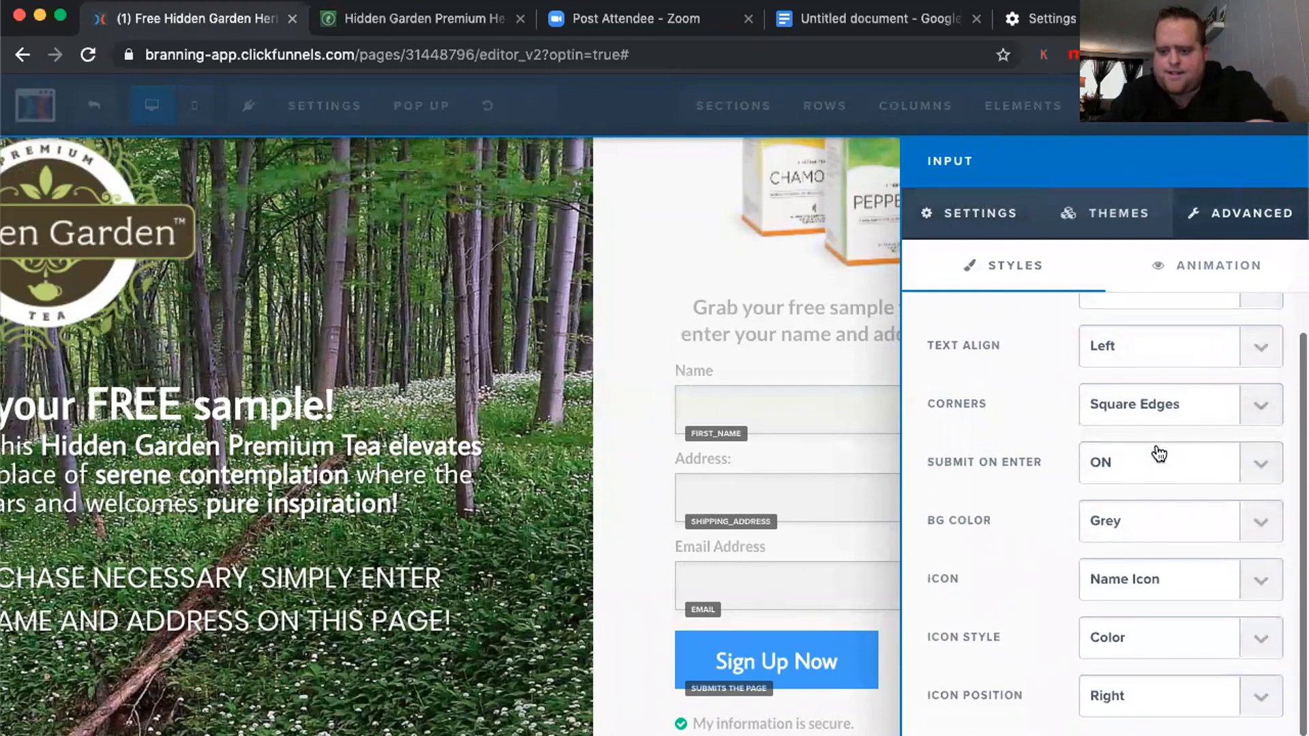
pyautogui.scroll(1, 1190, 529)
pyautogui.scroll(-1, 1189, 524)
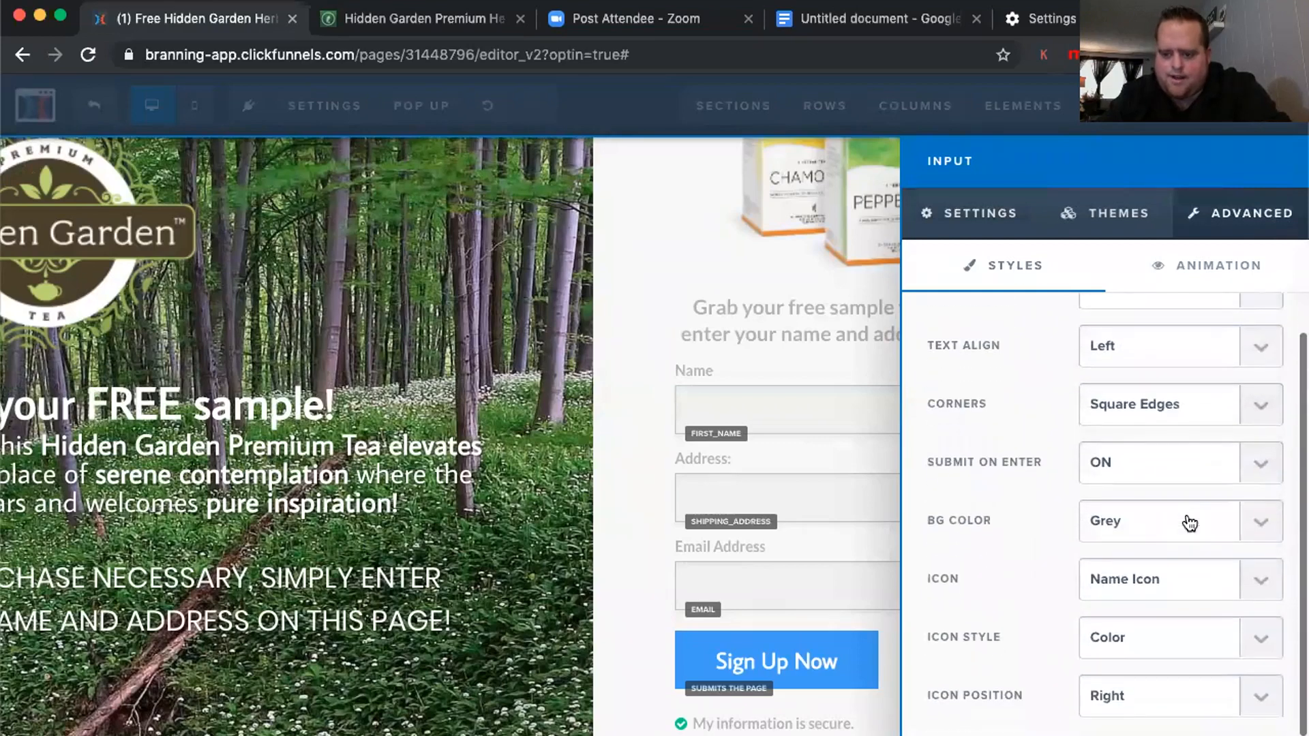
pyautogui.click(1185, 578)
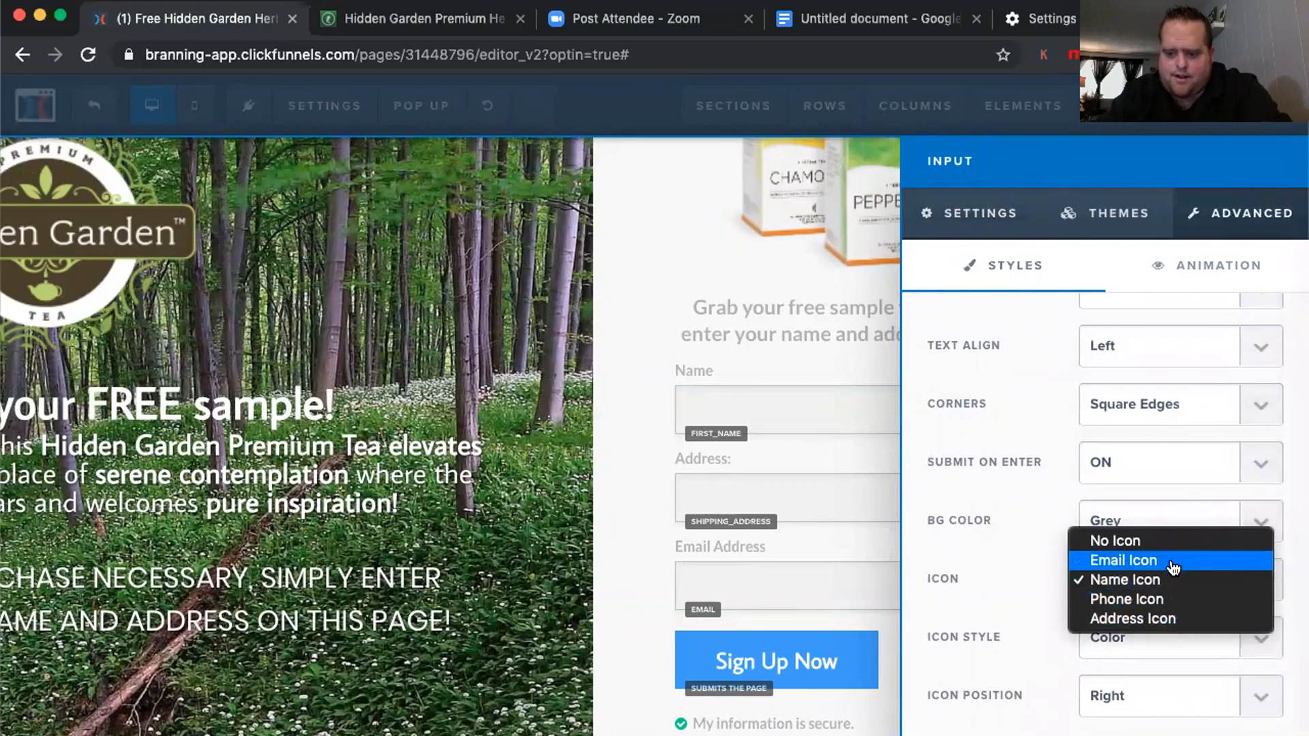
pyautogui.click(1174, 618)
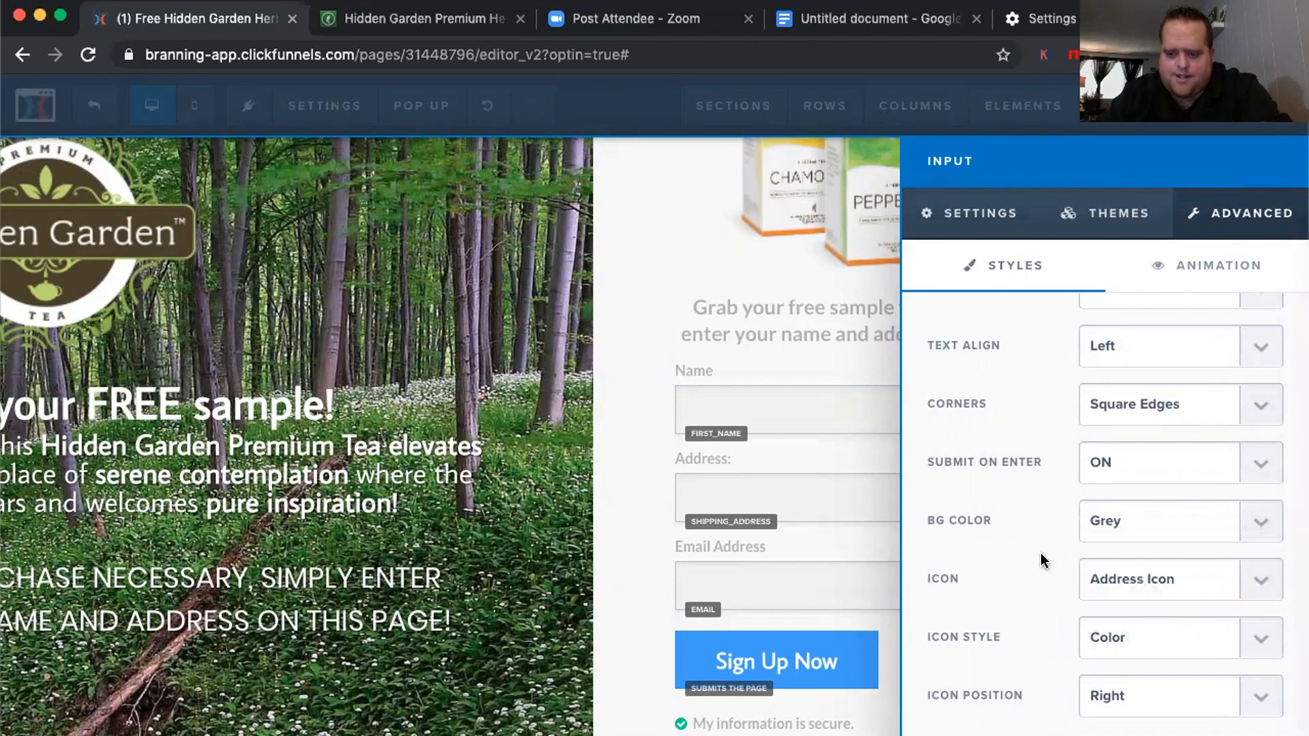
pyautogui.click(871, 508)
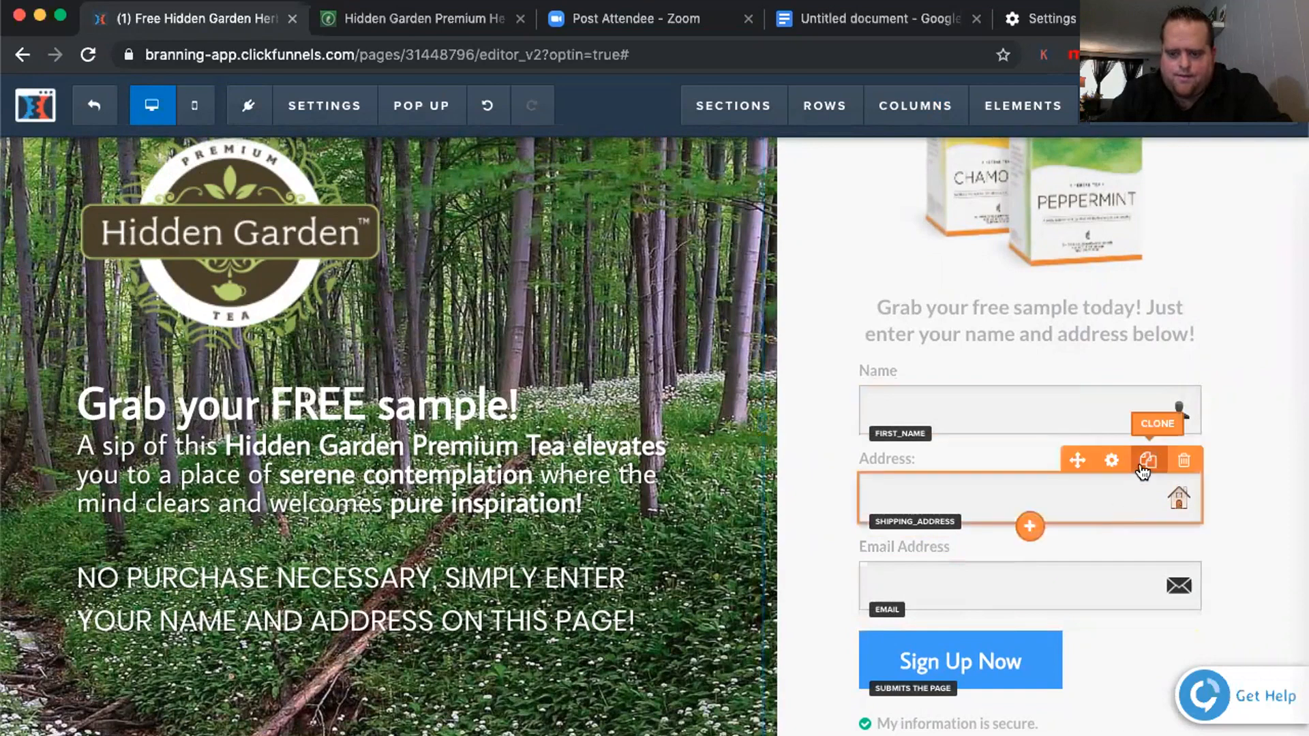
# Duplicate the shipping address field twice and delete the extra third field, keeping one copy below the original
pyautogui.click(1144, 468)
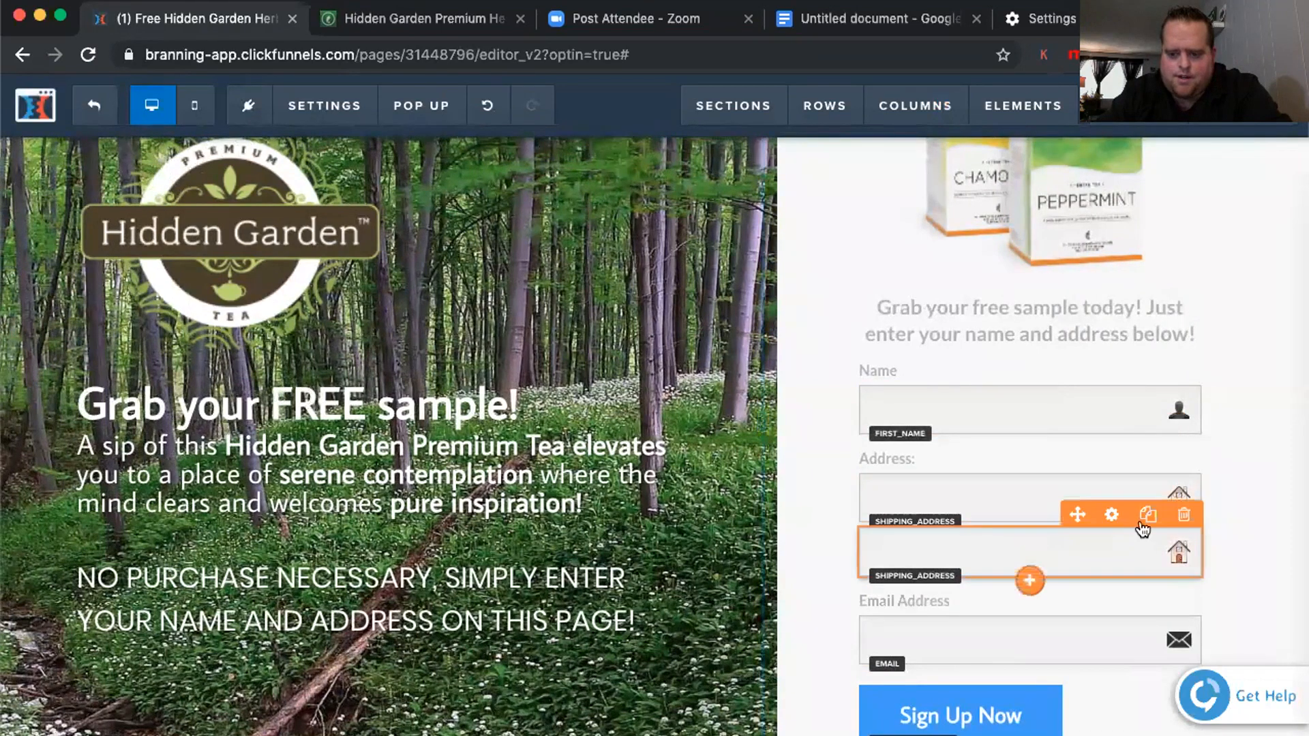
pyautogui.click(1142, 524)
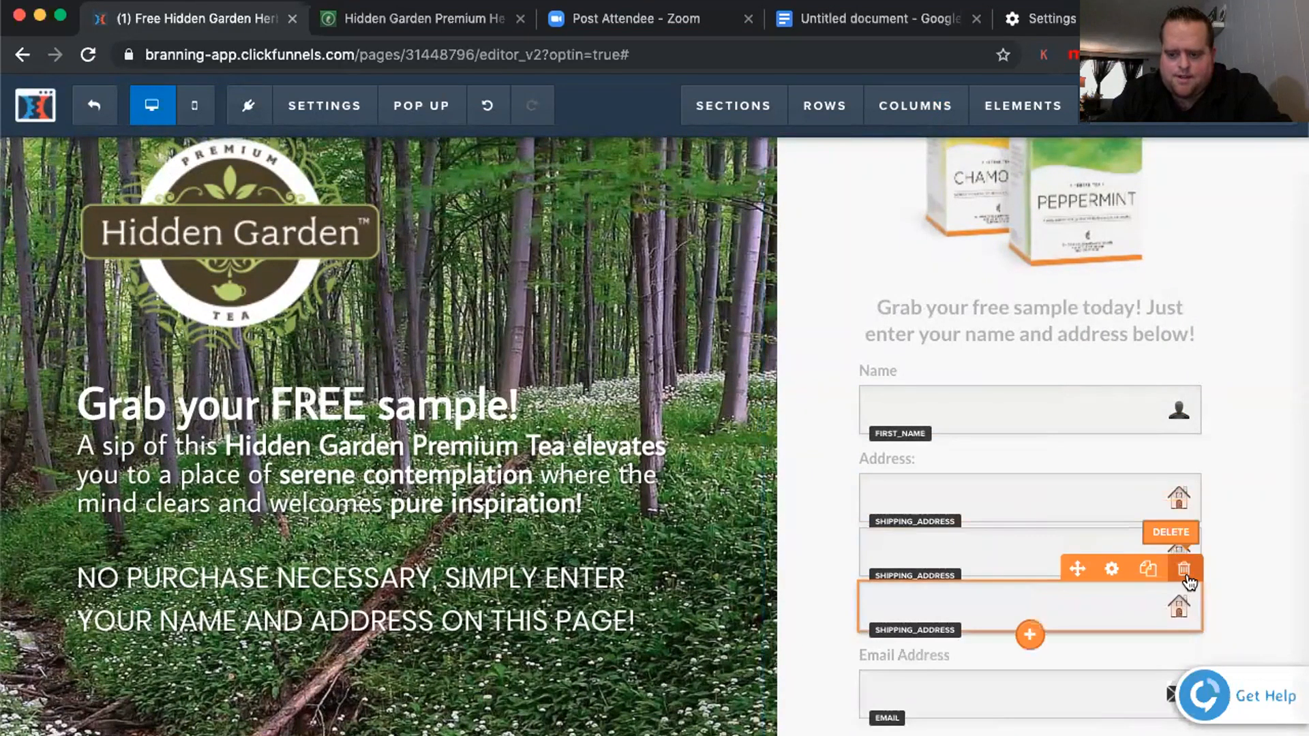
pyautogui.click(1185, 576)
pyautogui.click(856, 196)
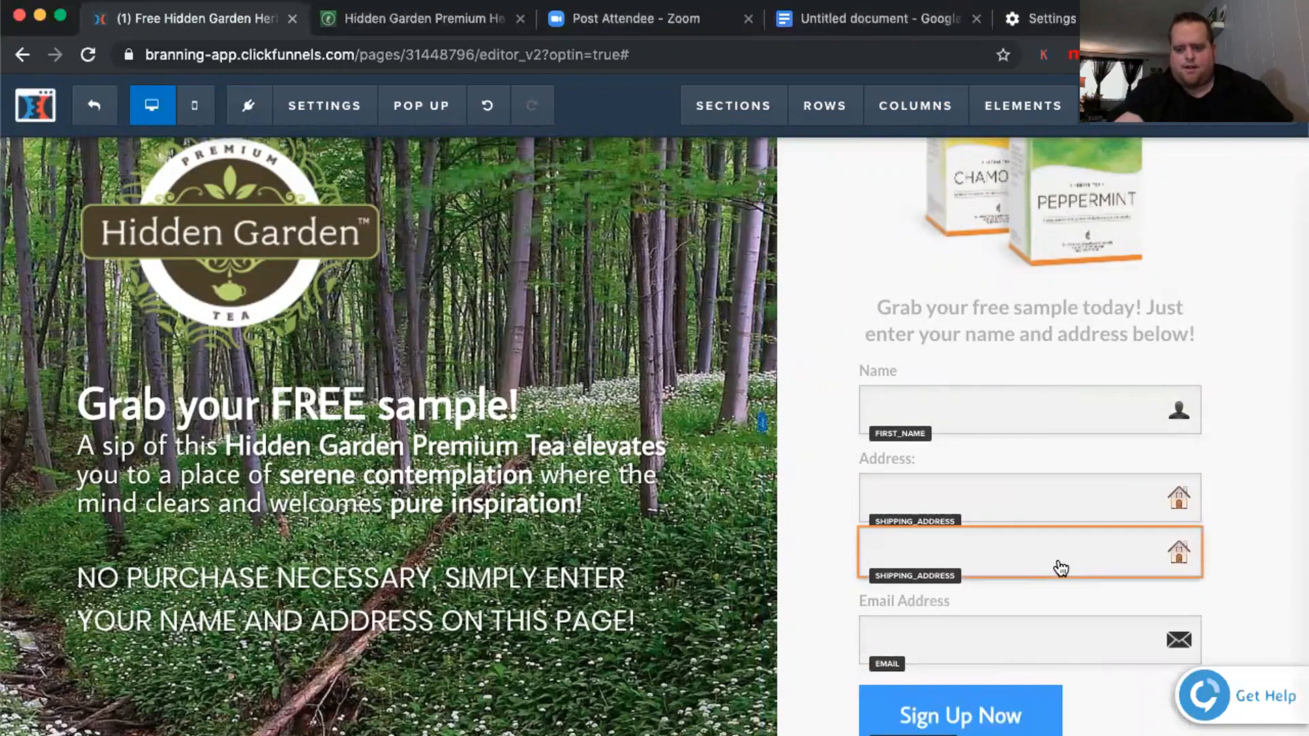
# Set the placeholder text of the first shipping address field to "Address:"
pyautogui.click(1028, 504)
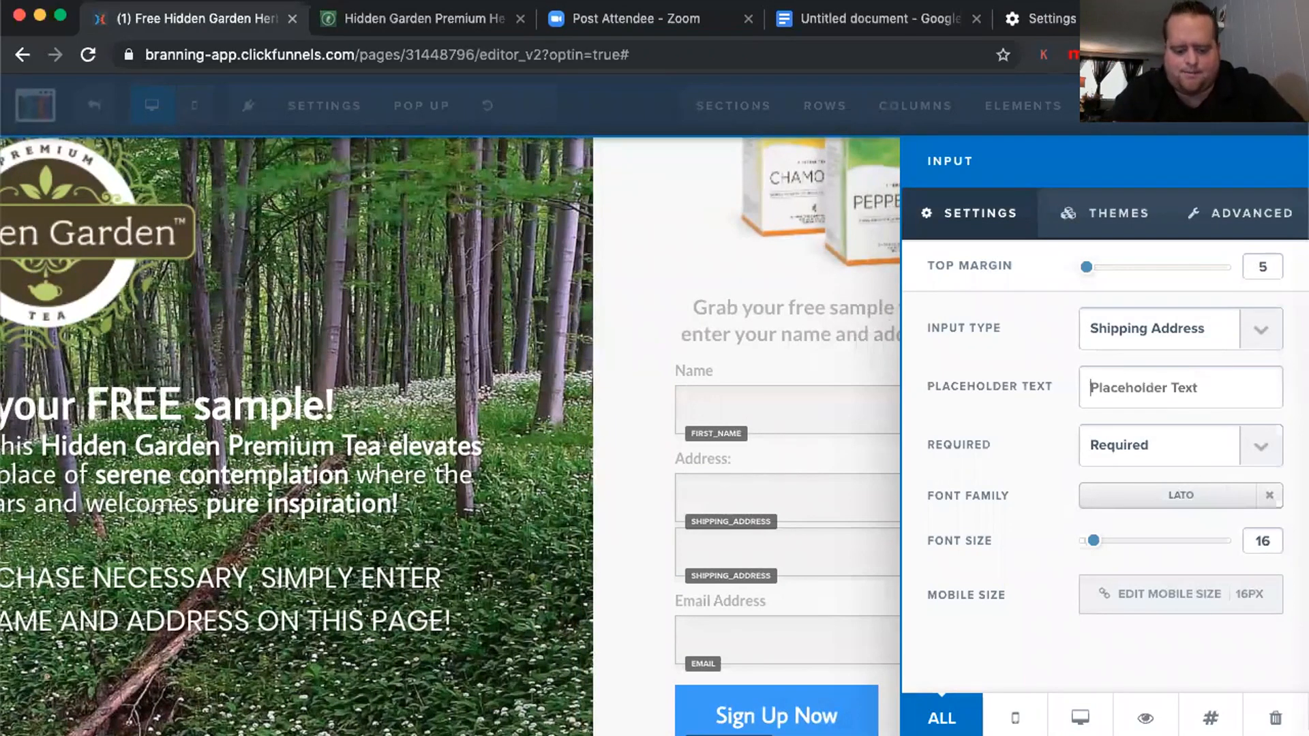
pyautogui.write('Address:')
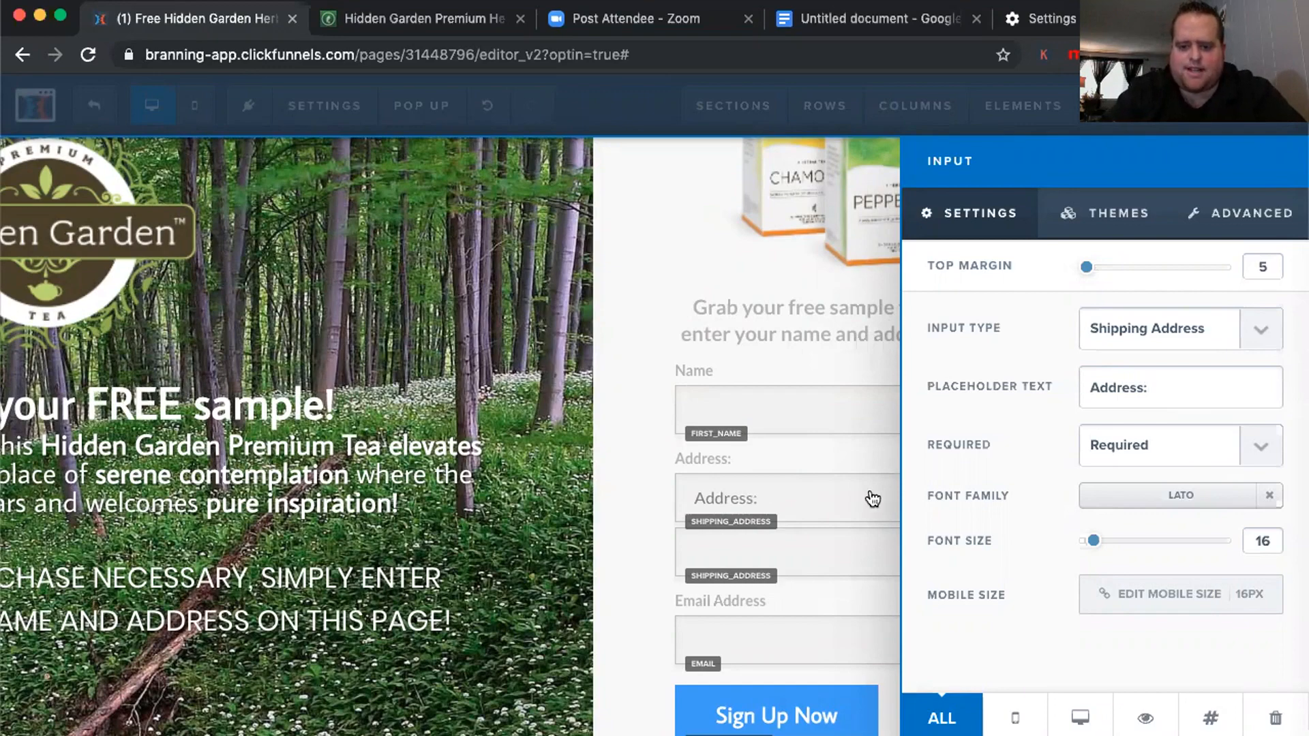
pyautogui.click(975, 560)
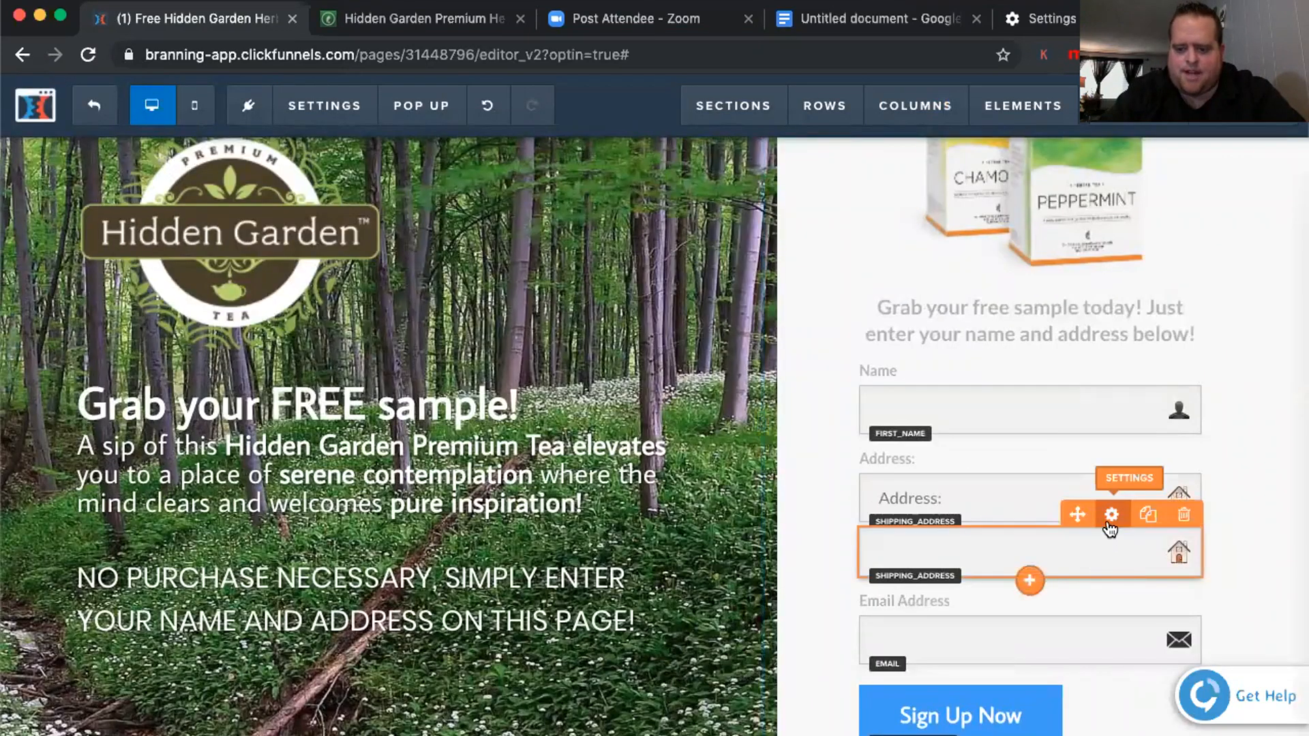
# Set the second shipping address field's input type to Shipping City and its placeholder text to "City:"
pyautogui.click(1111, 517)
pyautogui.click(1162, 333)
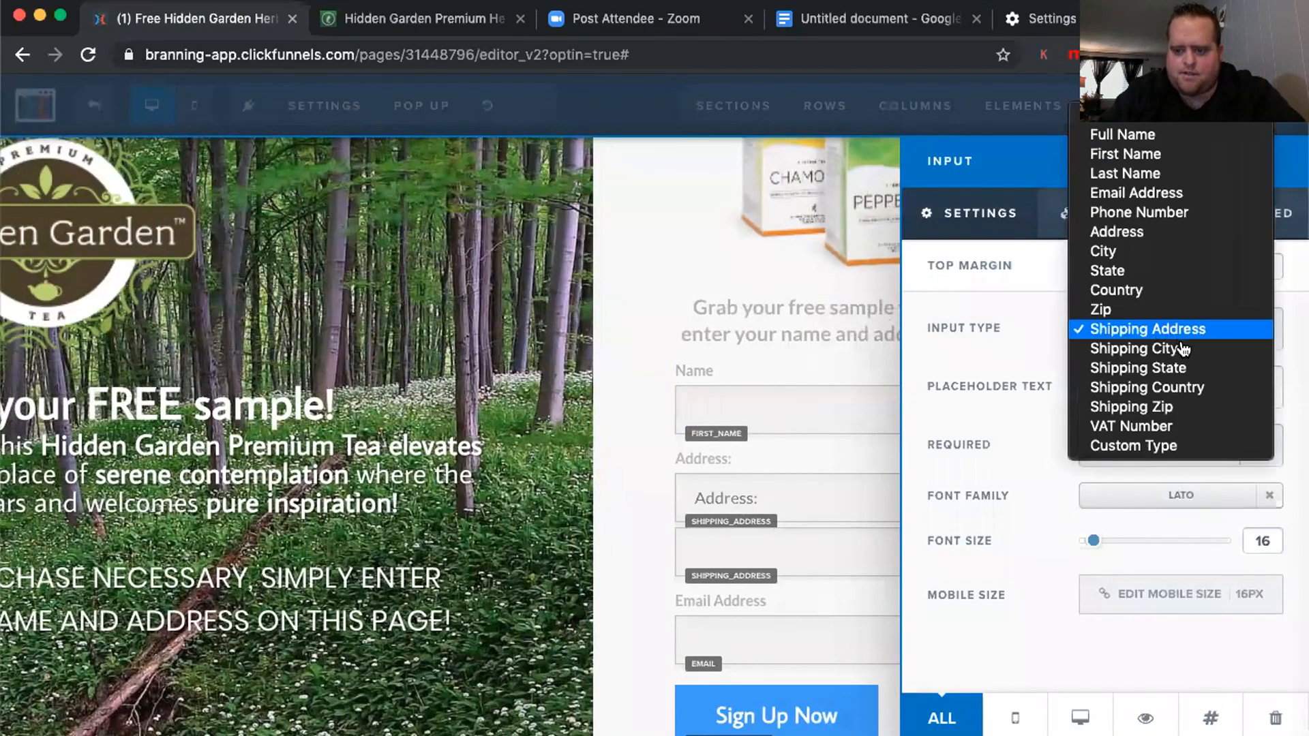
pyautogui.click(1159, 348)
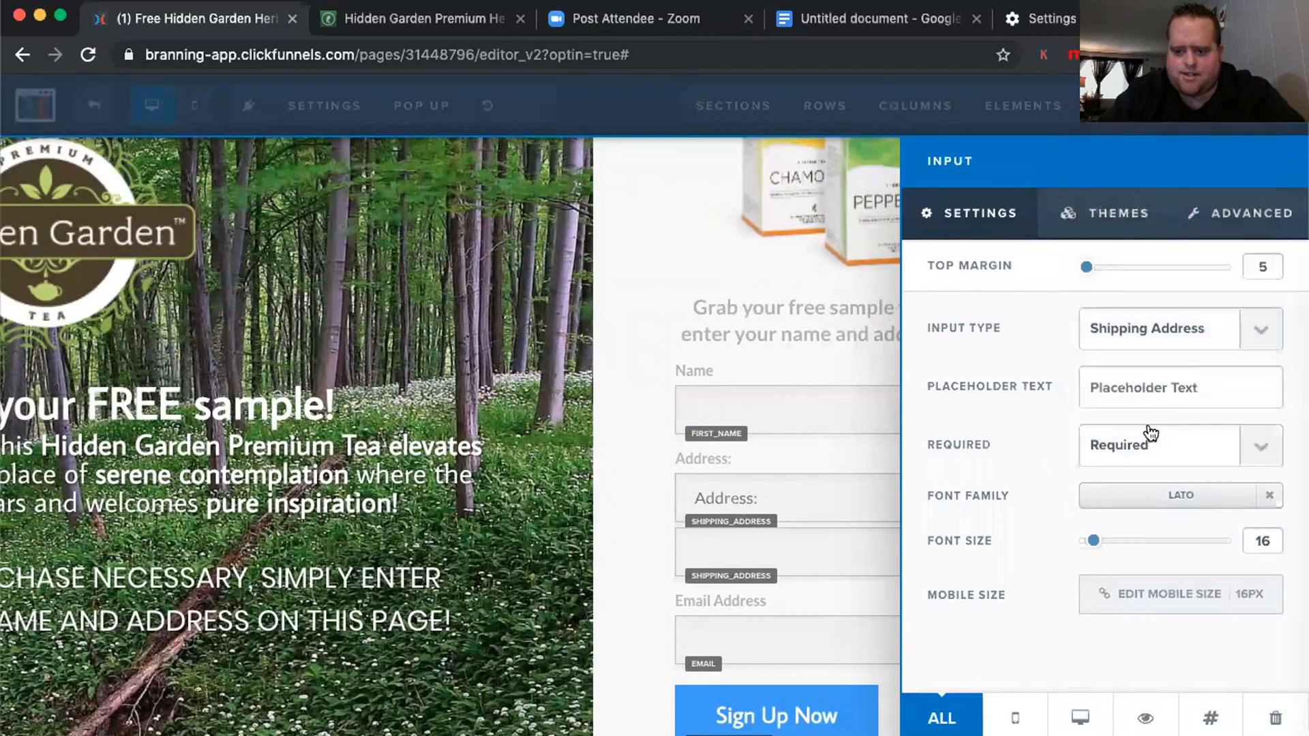
pyautogui.click(1134, 381)
pyautogui.write('City:')
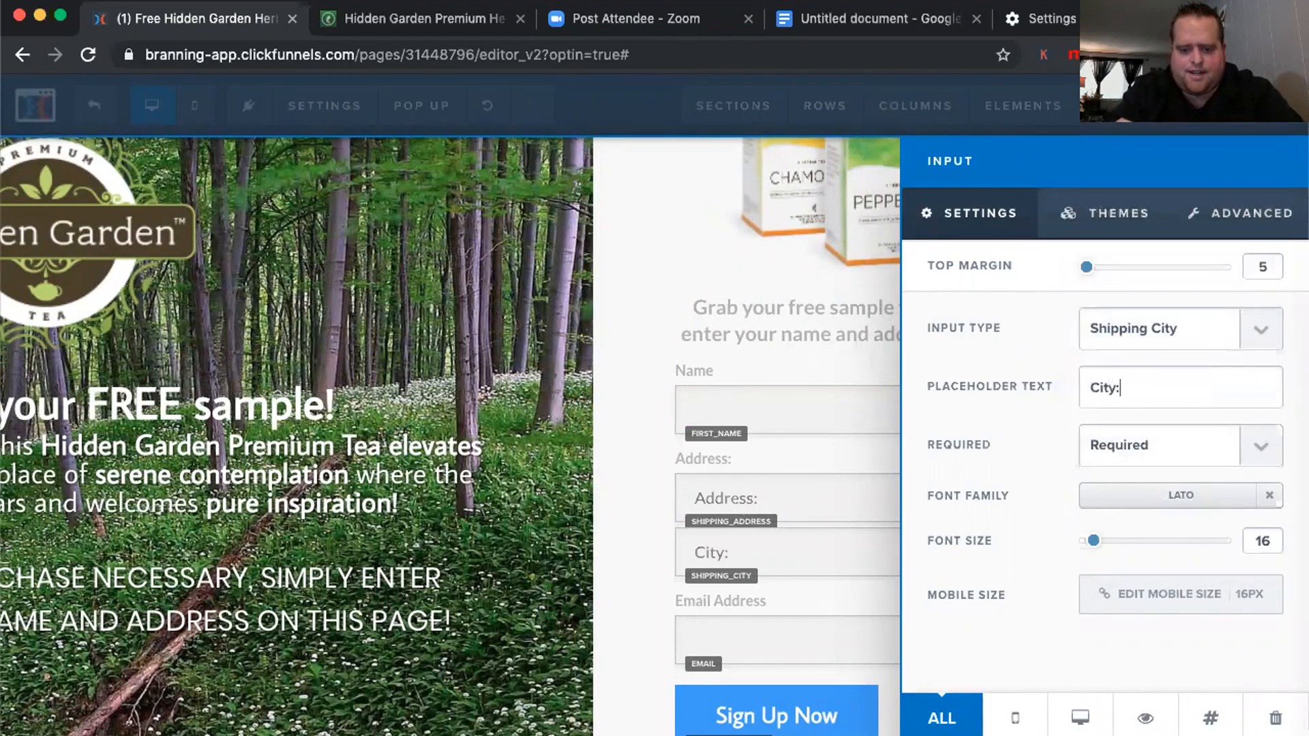
pyautogui.click(1138, 326)
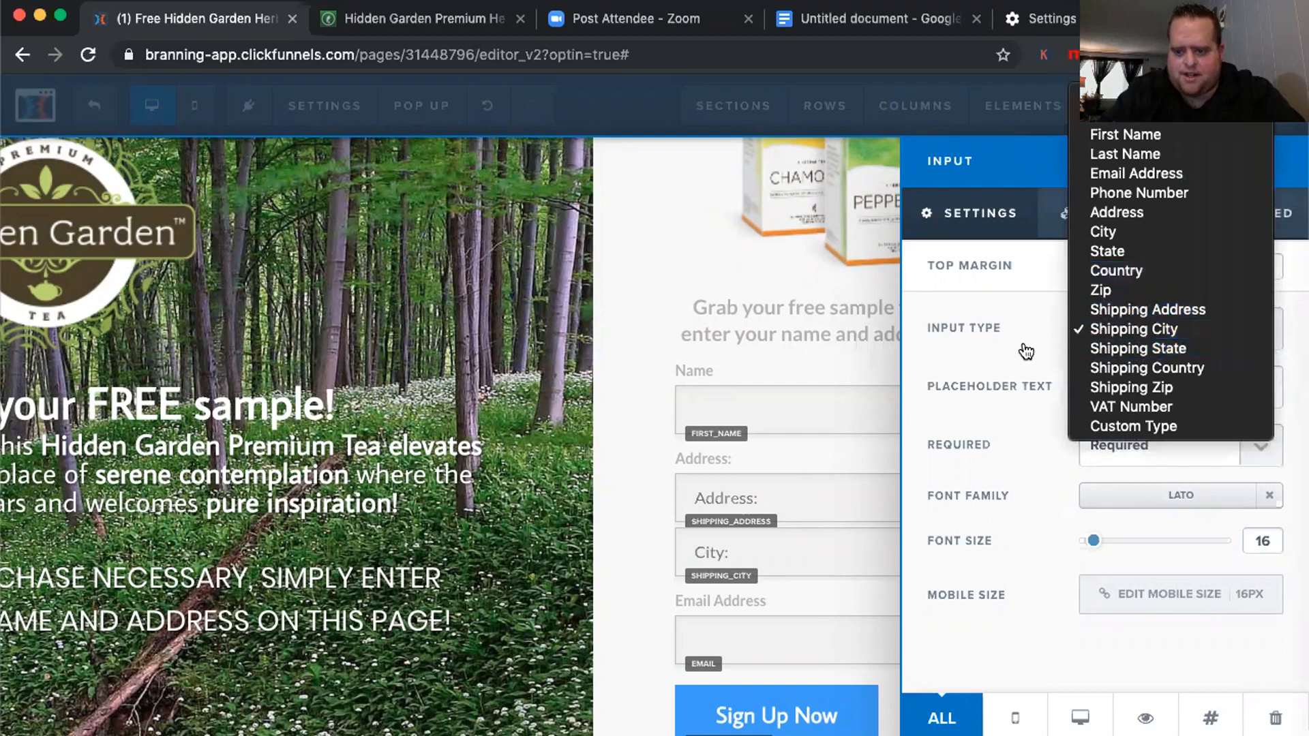
pyautogui.click(1134, 330)
# Remove the house icon from the city field by setting its icon to No Icon
pyautogui.click(1237, 214)
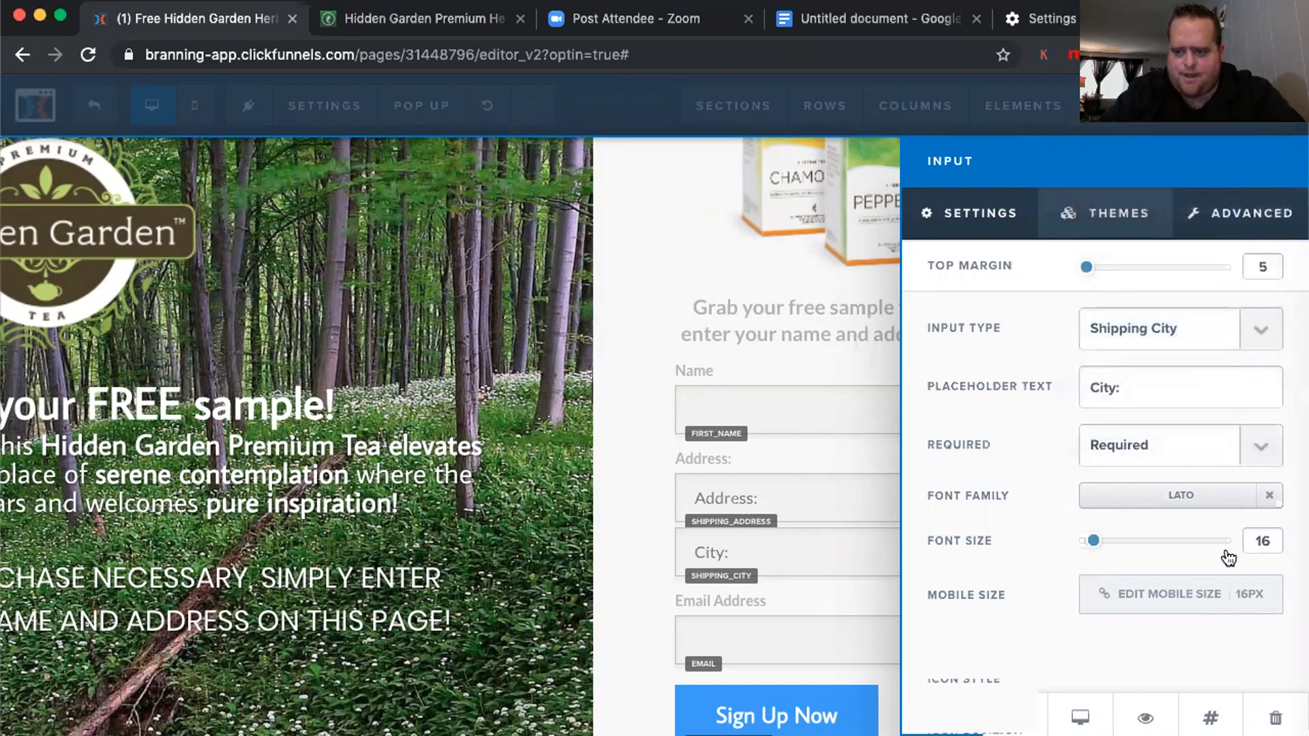
pyautogui.scroll(-1, 1207, 597)
pyautogui.click(1198, 601)
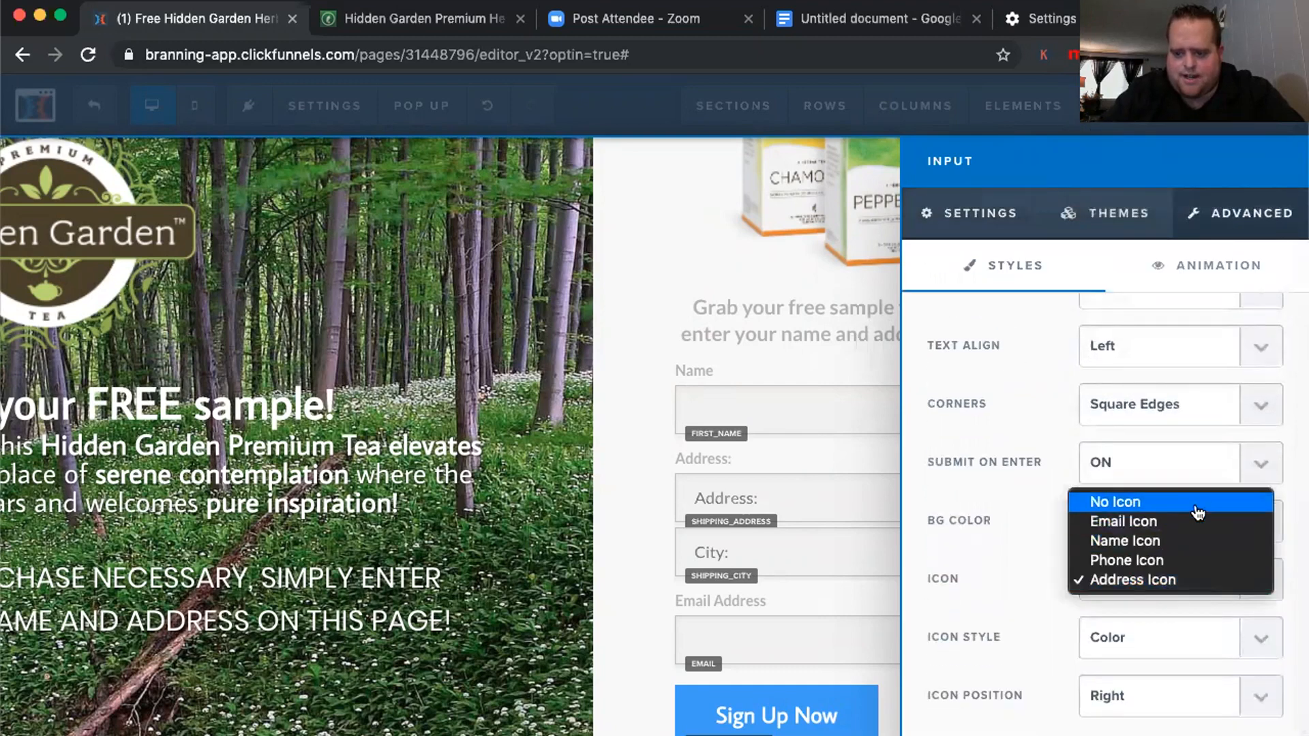
pyautogui.click(1196, 512)
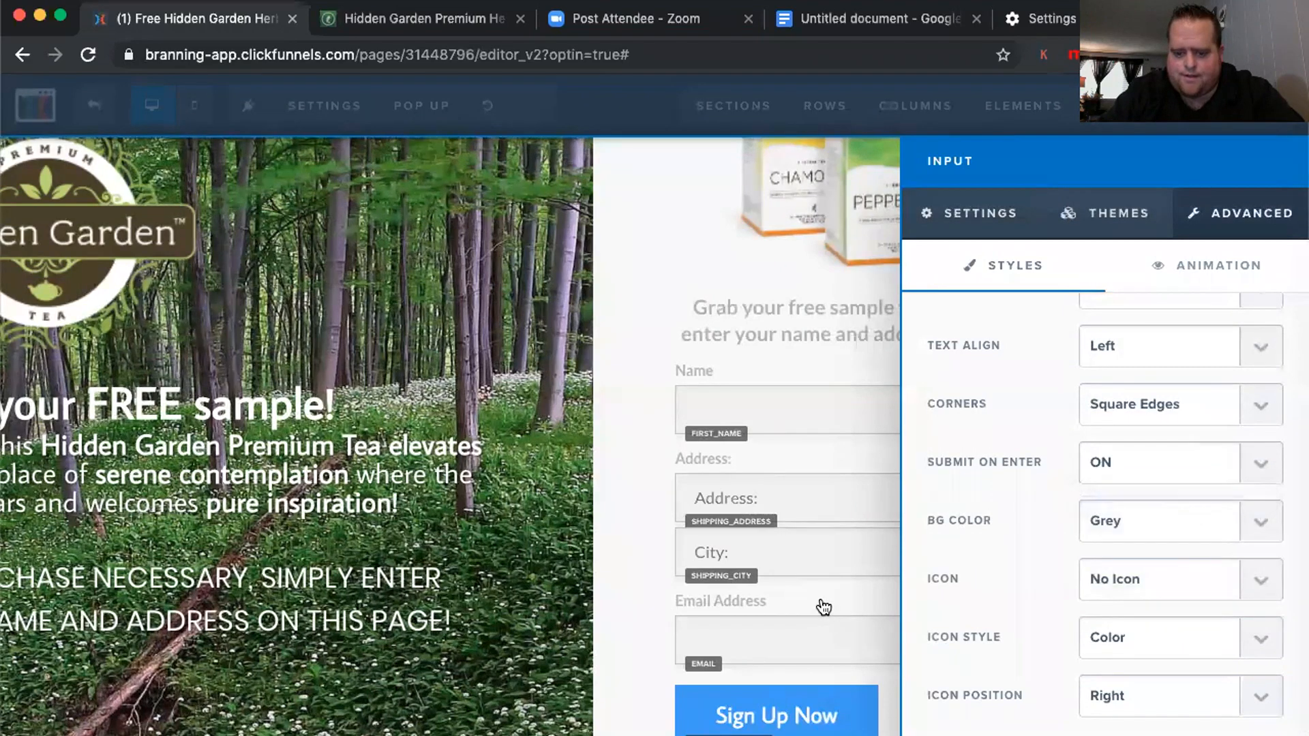
pyautogui.click(824, 607)
# Clone the city field and turn the copy into a Shipping State input with the placeholder "State:"
pyautogui.click(1148, 514)
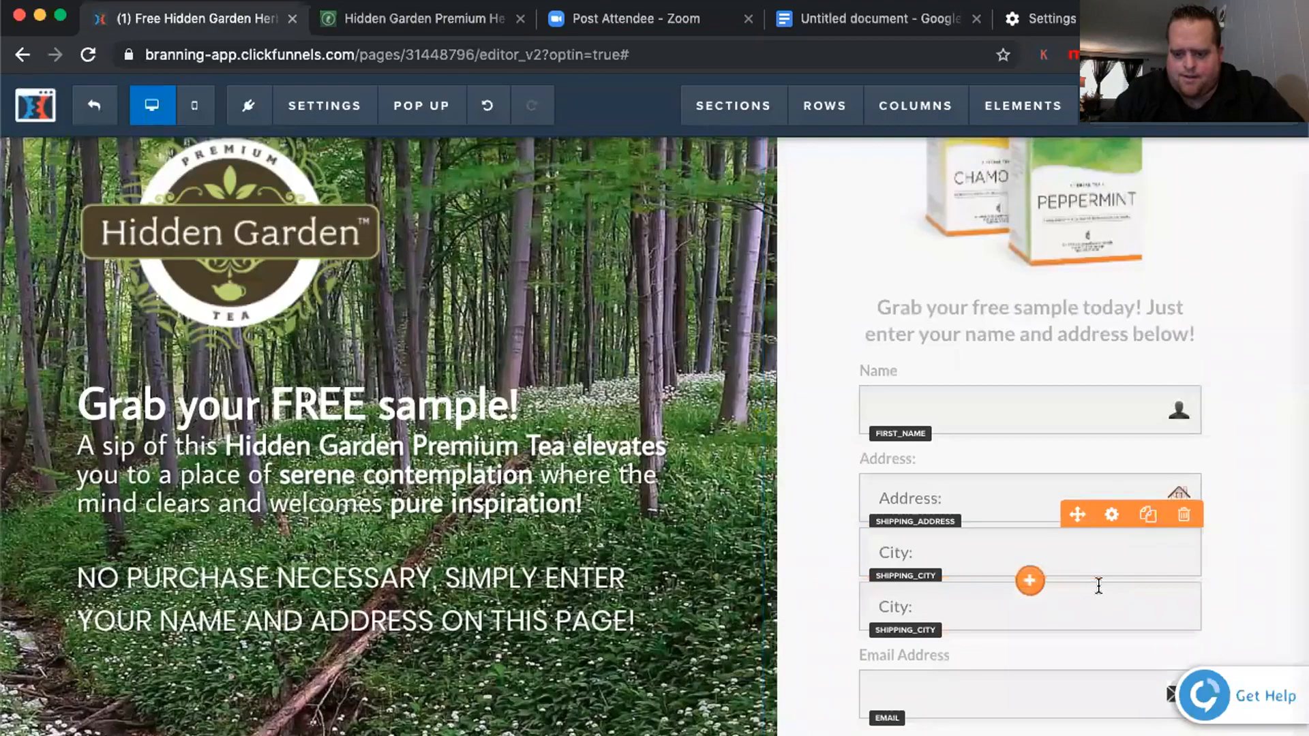
pyautogui.click(1083, 607)
pyautogui.click(1119, 335)
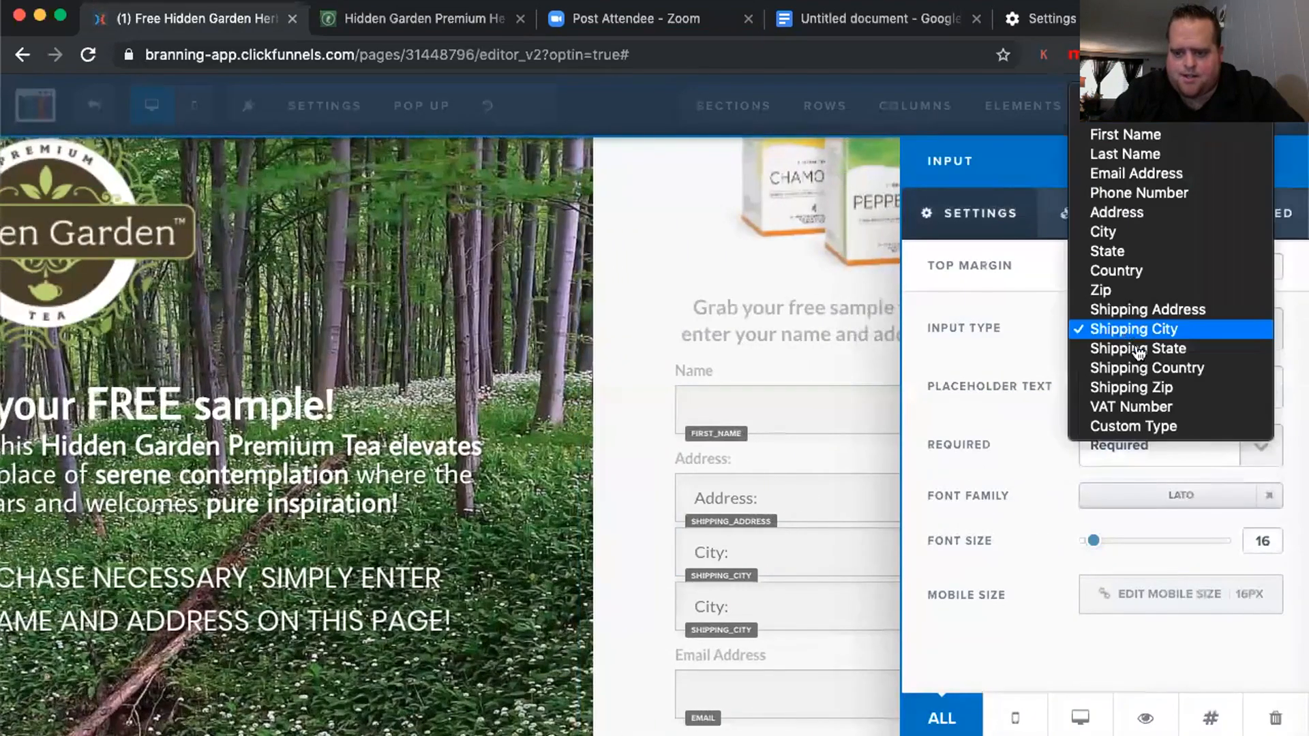
pyautogui.click(1138, 349)
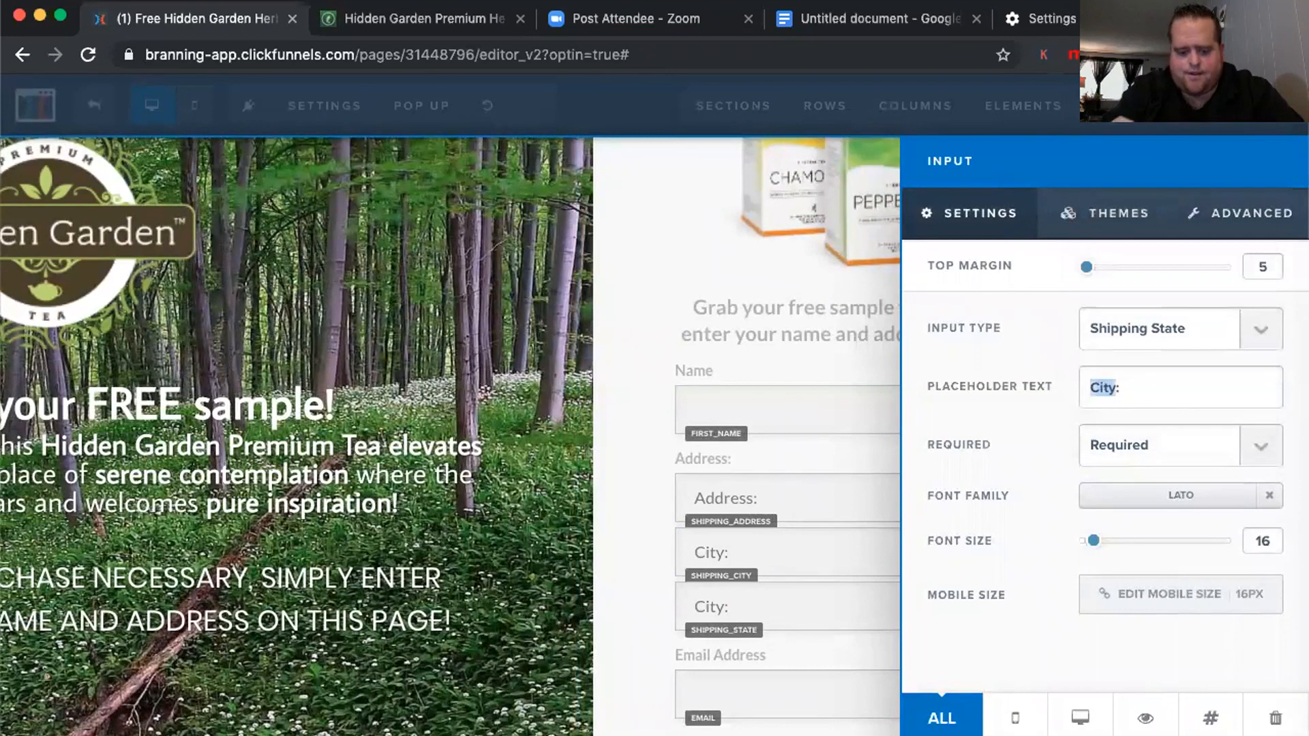
pyautogui.write('State:')
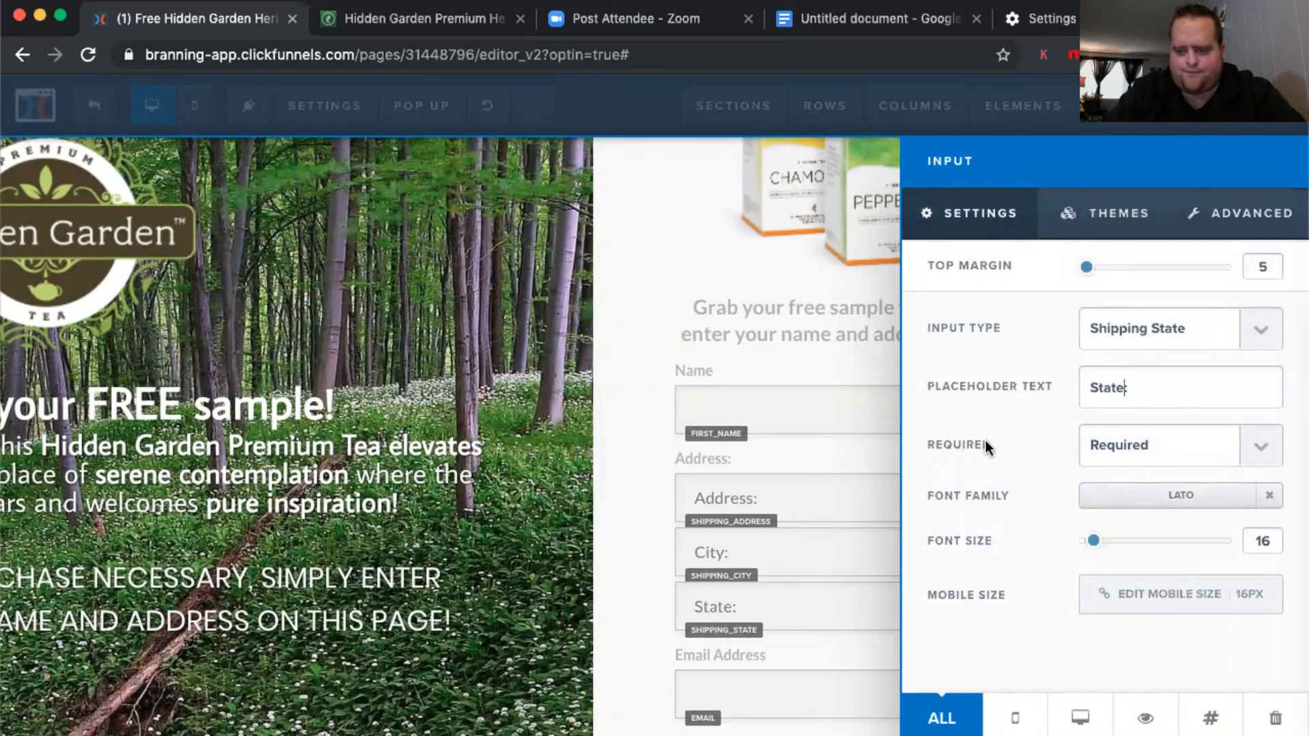
pyautogui.click(627, 552)
# Clone the state field and turn the copy into a Shipping Country input with the placeholder "Country:"
pyautogui.click(1148, 568)
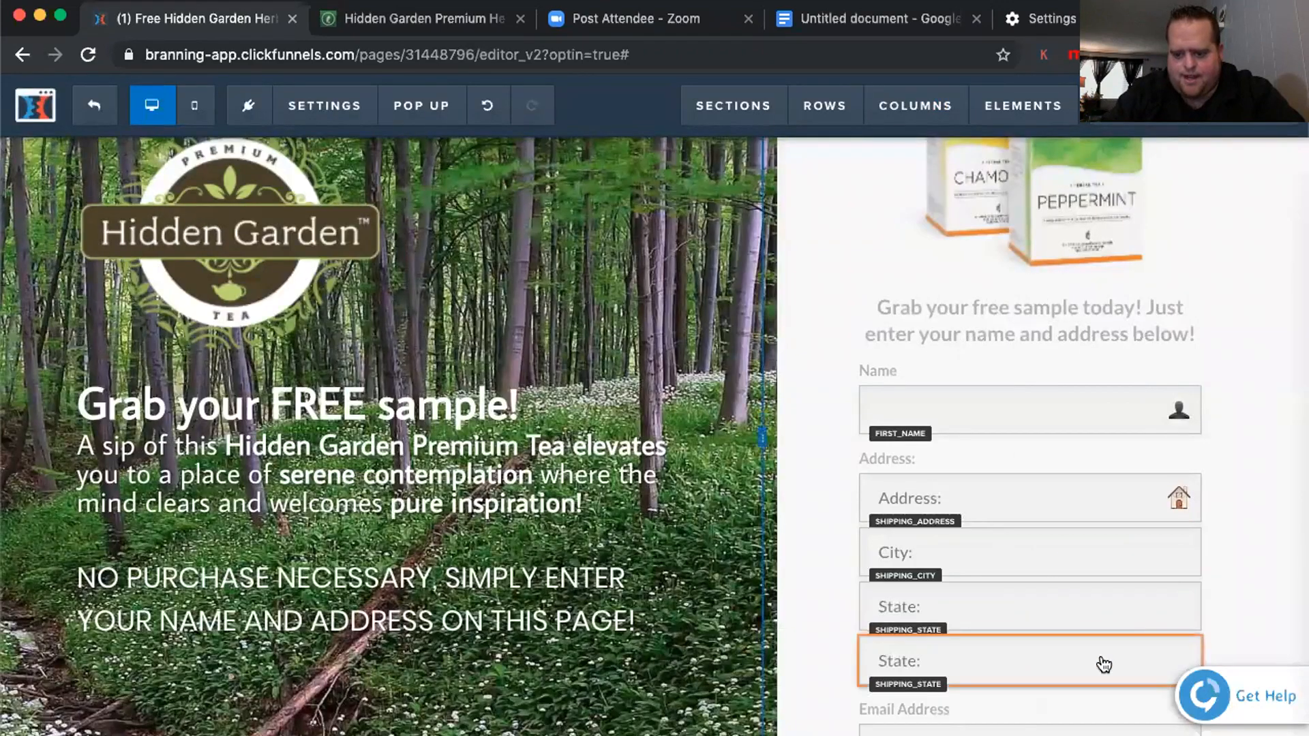
pyautogui.click(1100, 662)
pyautogui.click(1146, 330)
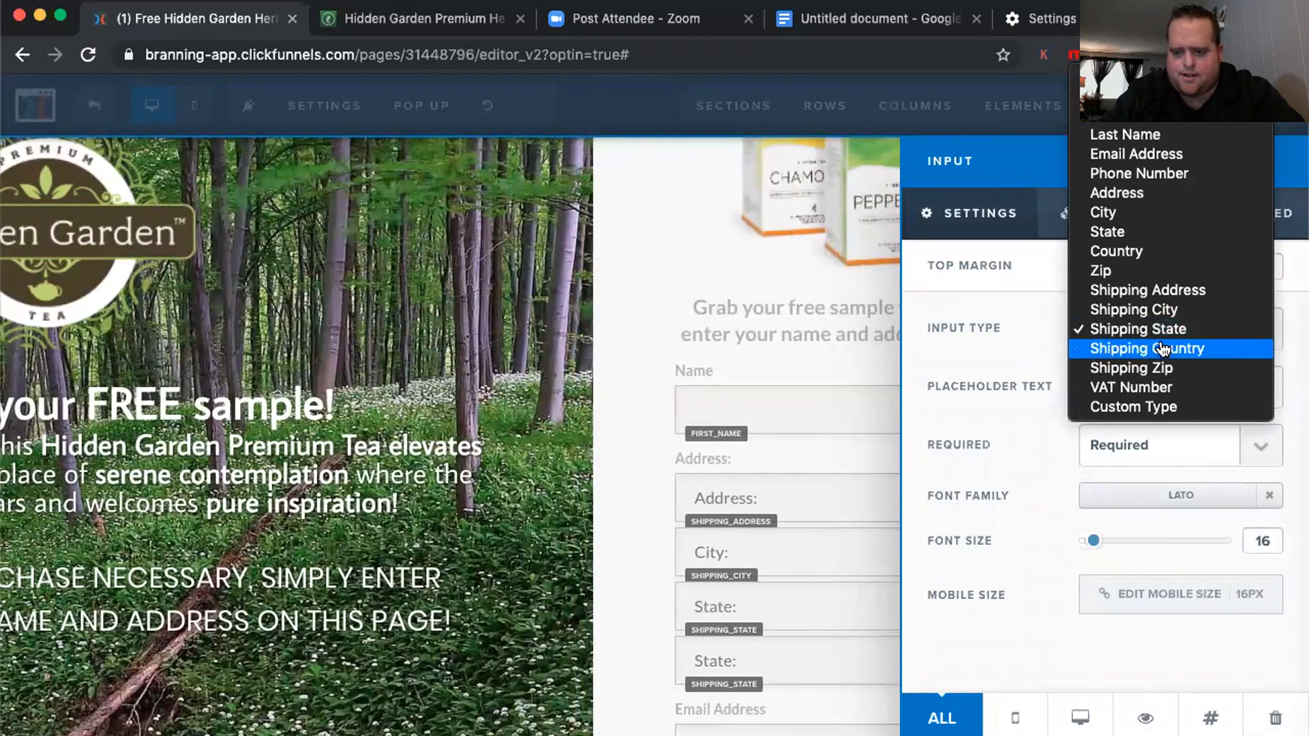
pyautogui.click(1173, 444)
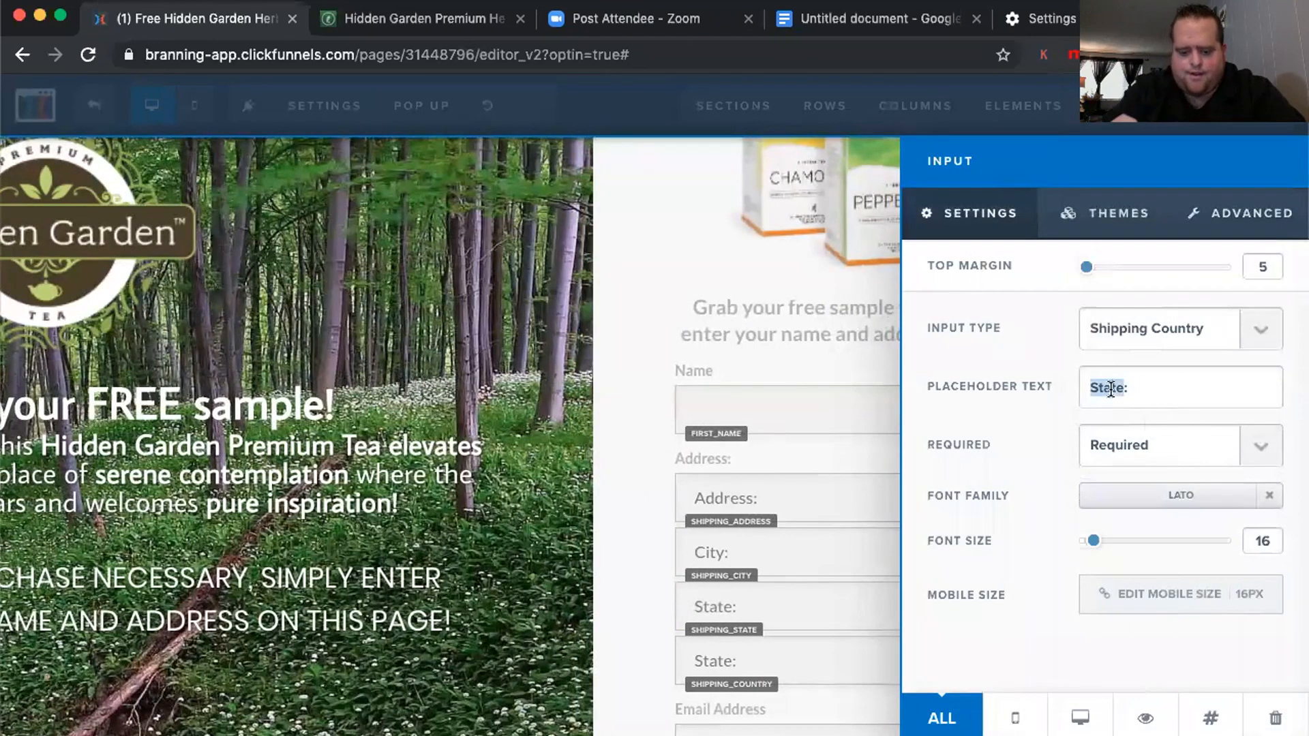
pyautogui.click(852, 525)
# Clone the country field and turn the copy into a Shipping Zip input with the placeholder "Postal Code:"
pyautogui.scroll(-5, 868, 565)
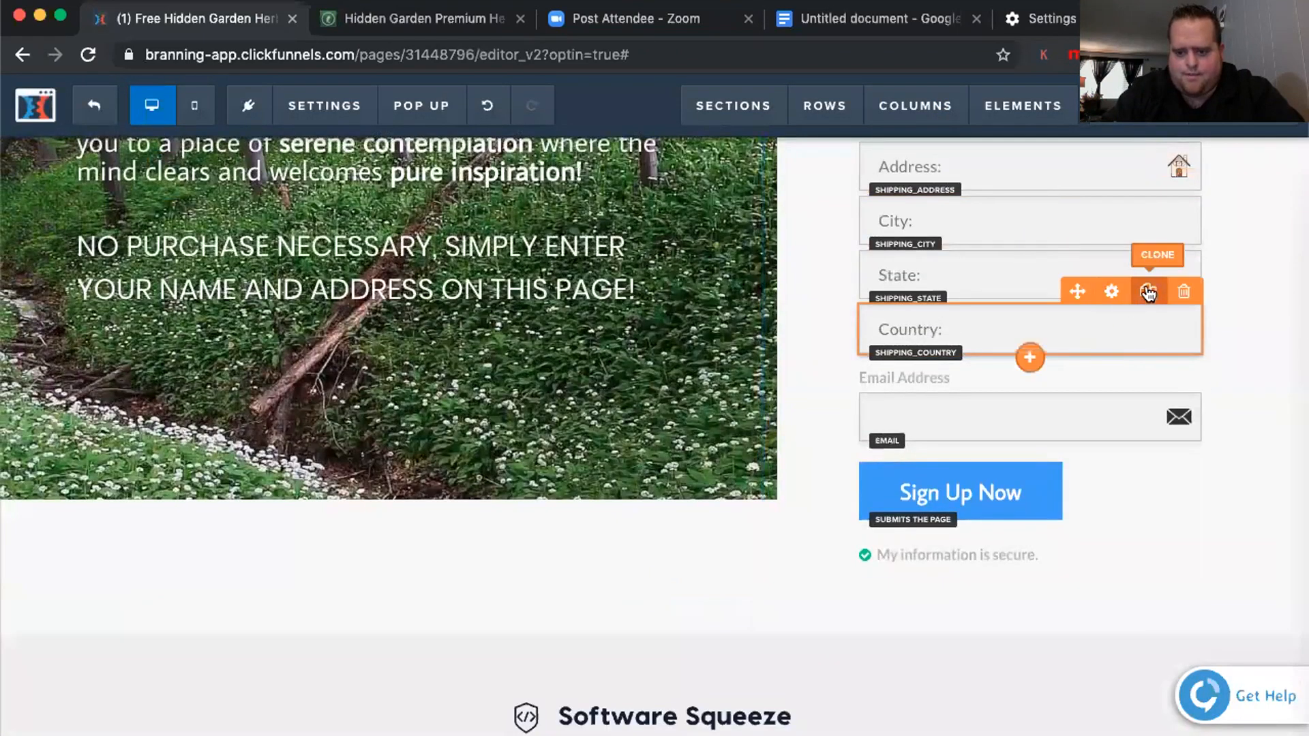
pyautogui.click(1149, 292)
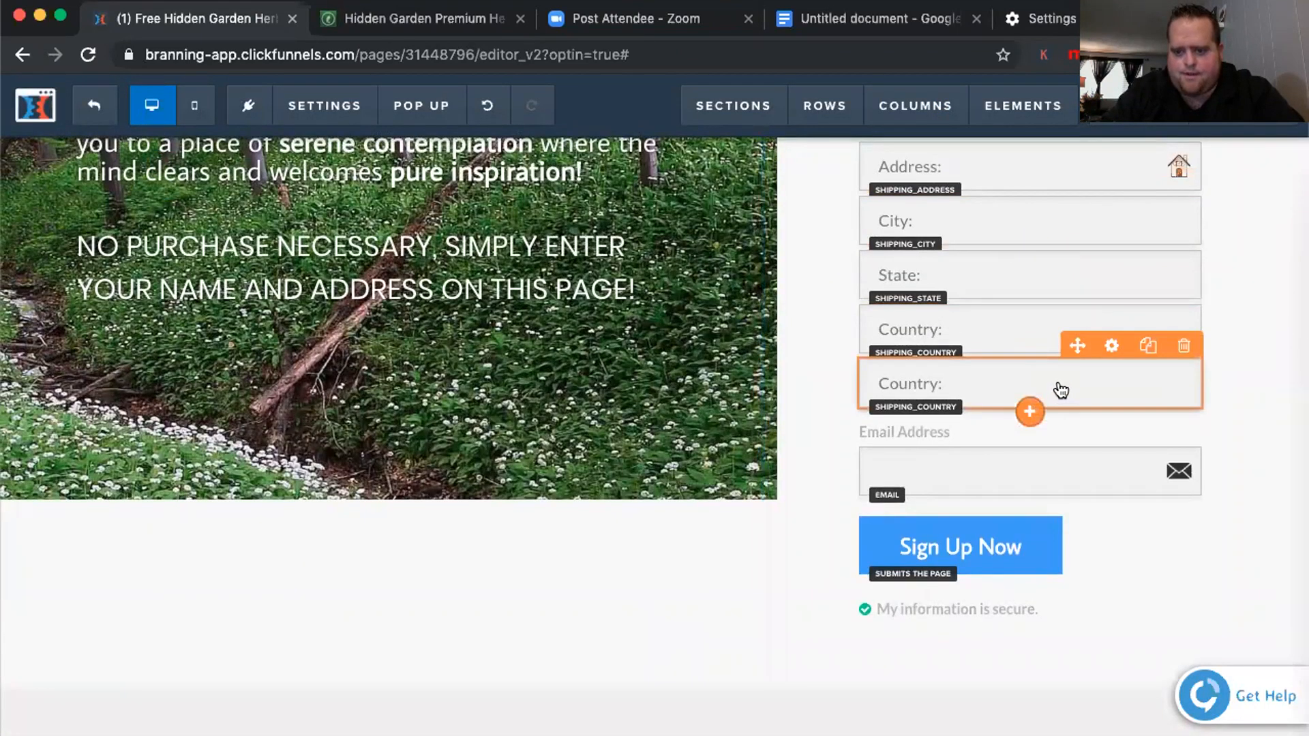
pyautogui.click(1061, 391)
pyautogui.click(1118, 353)
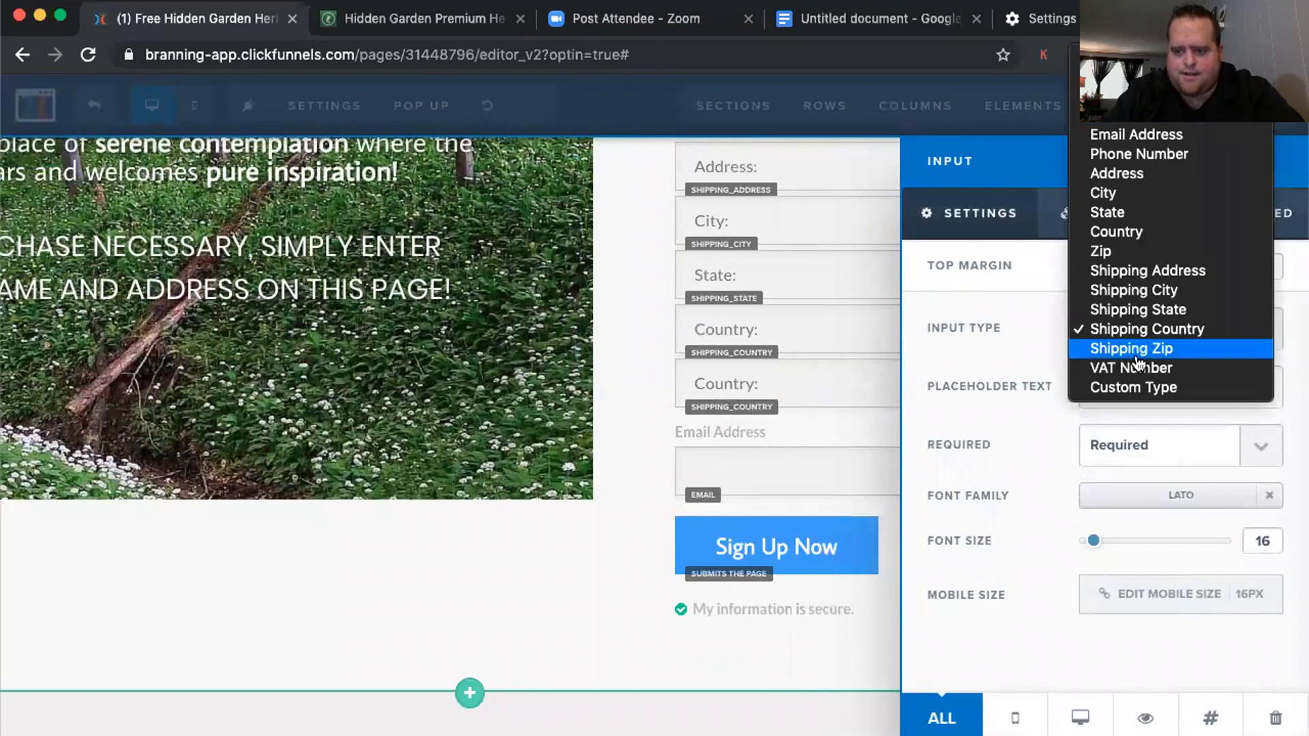
pyautogui.click(1137, 349)
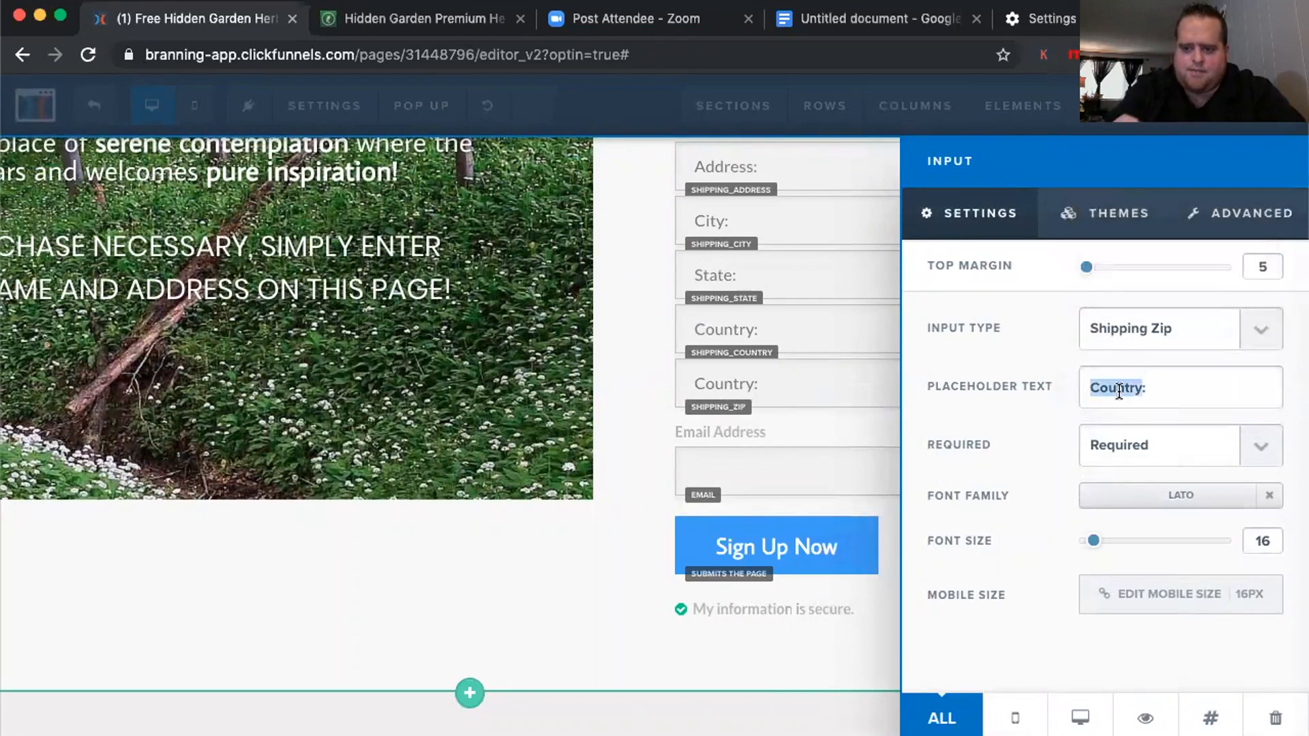
pyautogui.write('Pos')
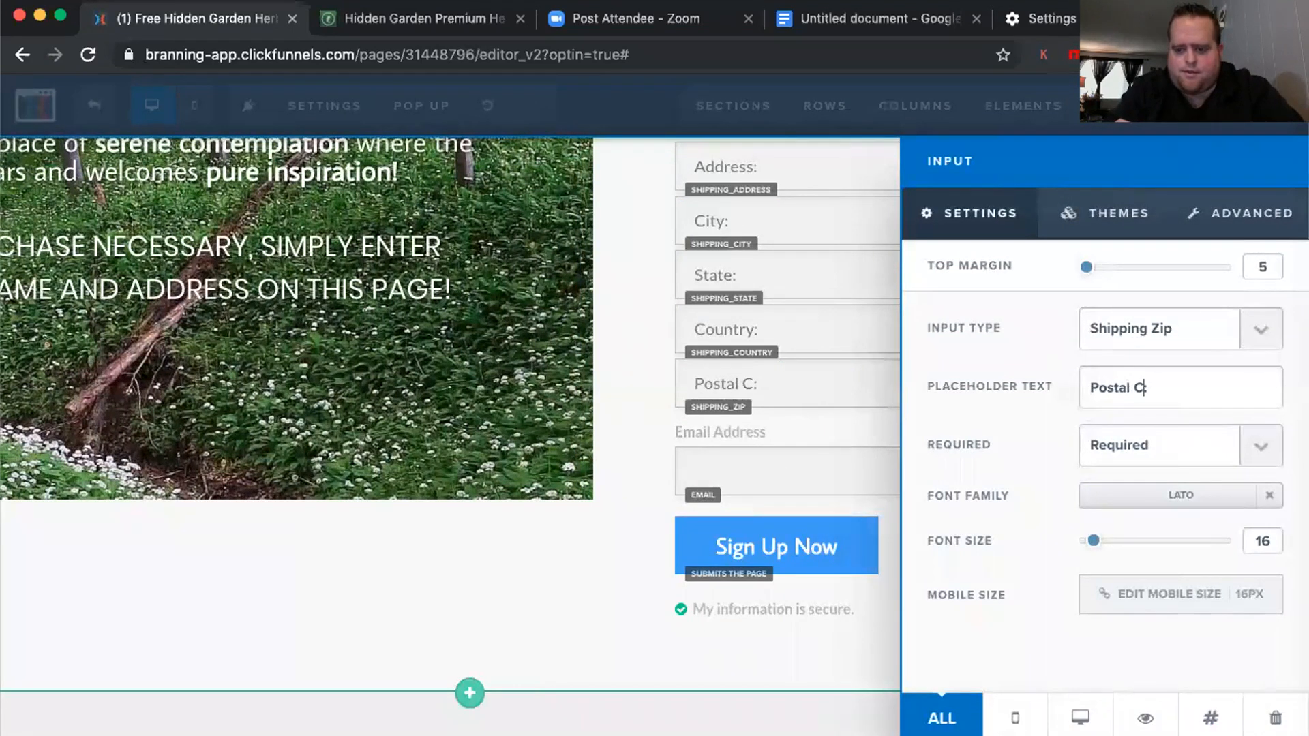
pyautogui.write('tal Code:')
pyautogui.click(789, 393)
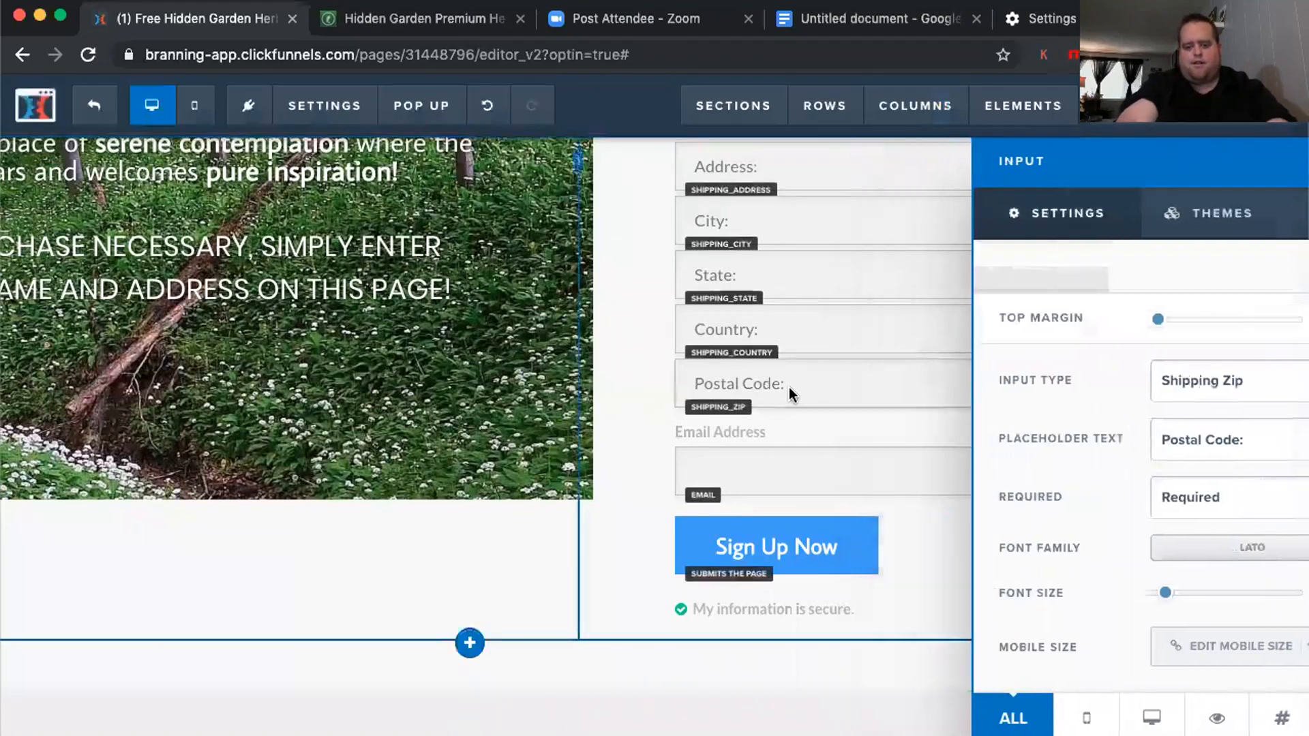
pyautogui.scroll(4, 1075, 333)
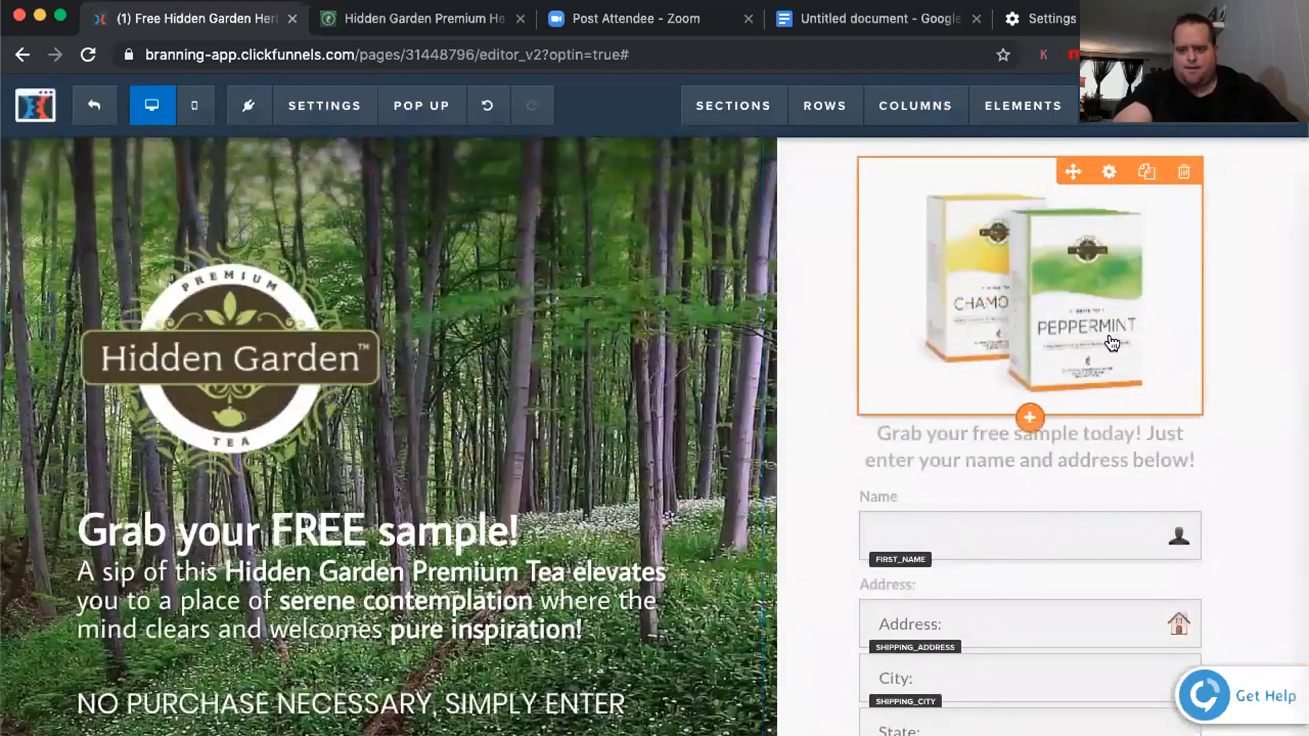
pyautogui.click(1113, 182)
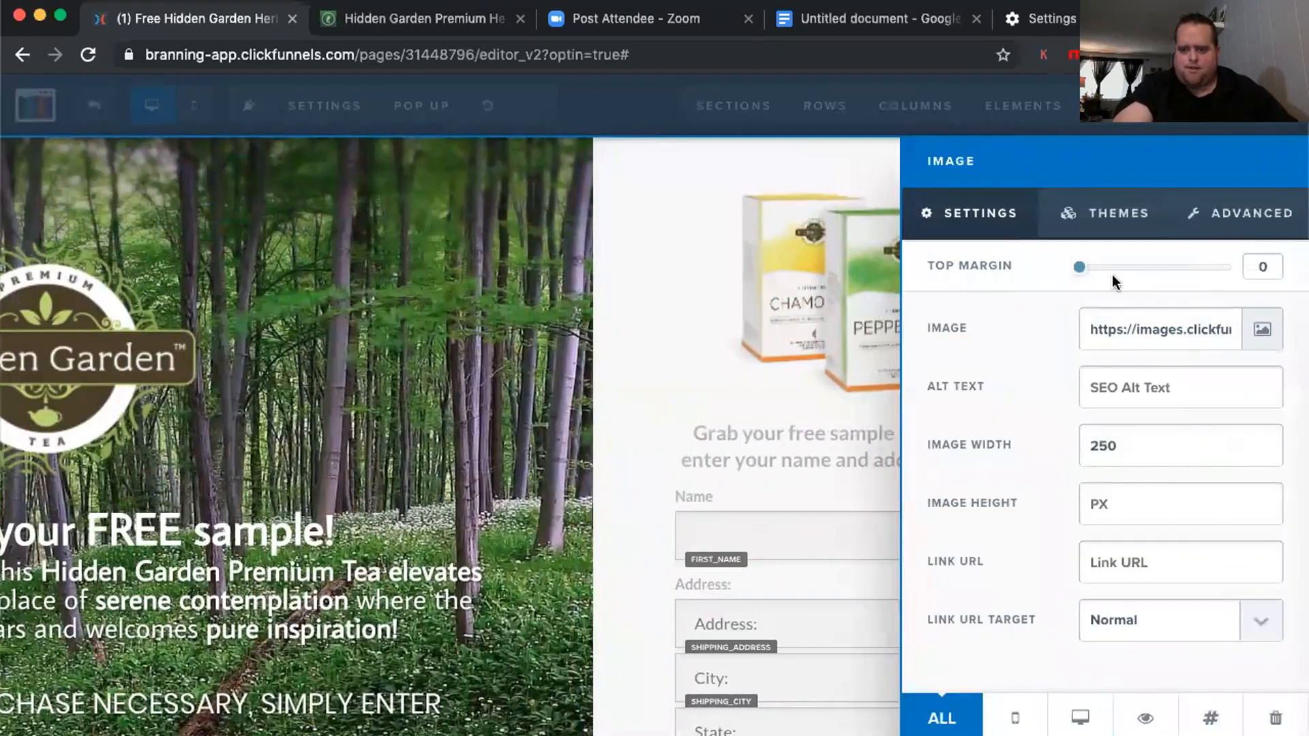
pyautogui.click(776, 273)
# Widen the form column by moving the divider between it and the forest background column
pyautogui.scroll(-4, 1002, 399)
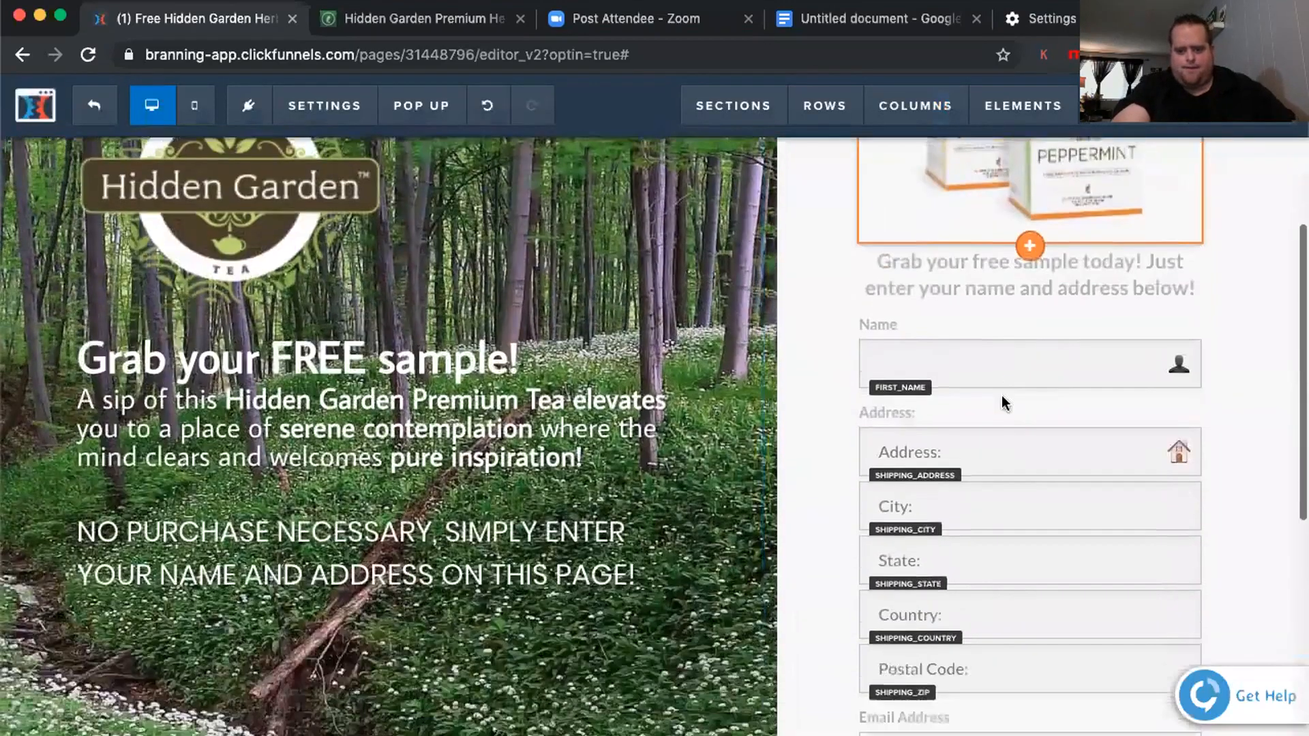
pyautogui.scroll(-1, 1014, 383)
pyautogui.scroll(-3, 1014, 412)
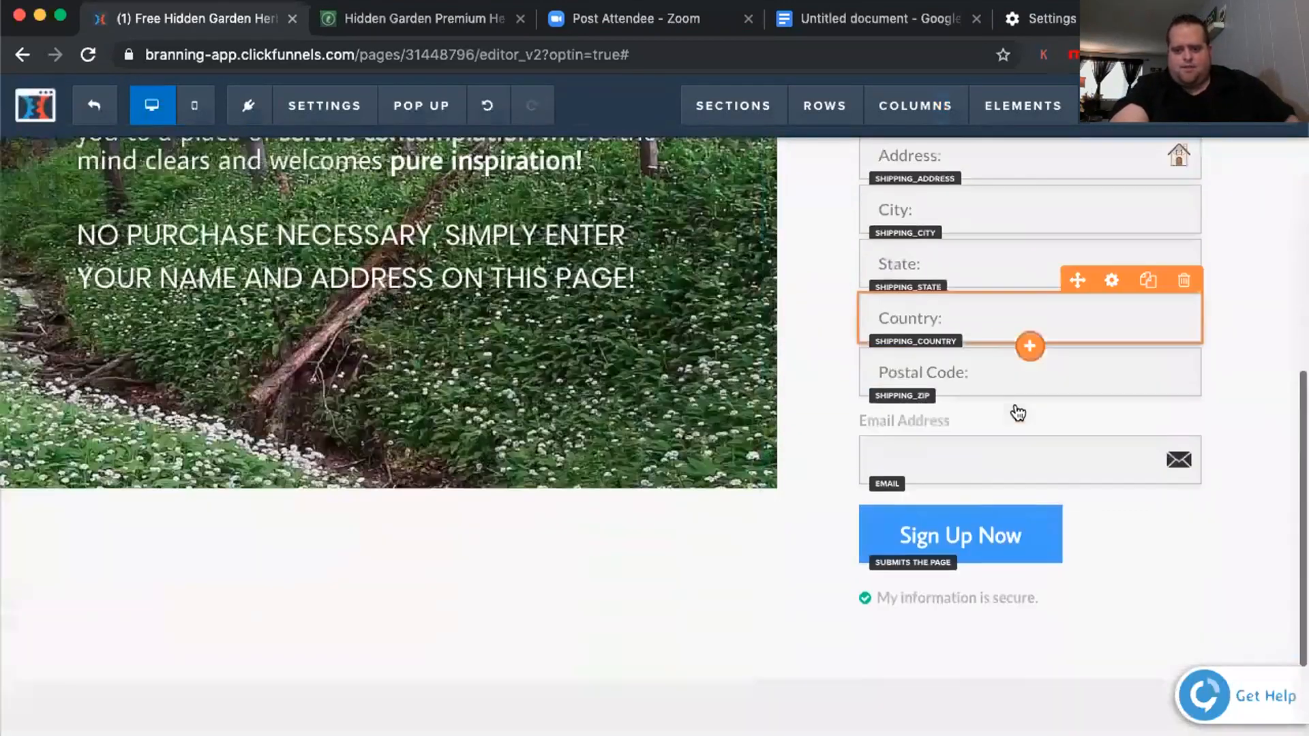
pyautogui.scroll(5, 1016, 404)
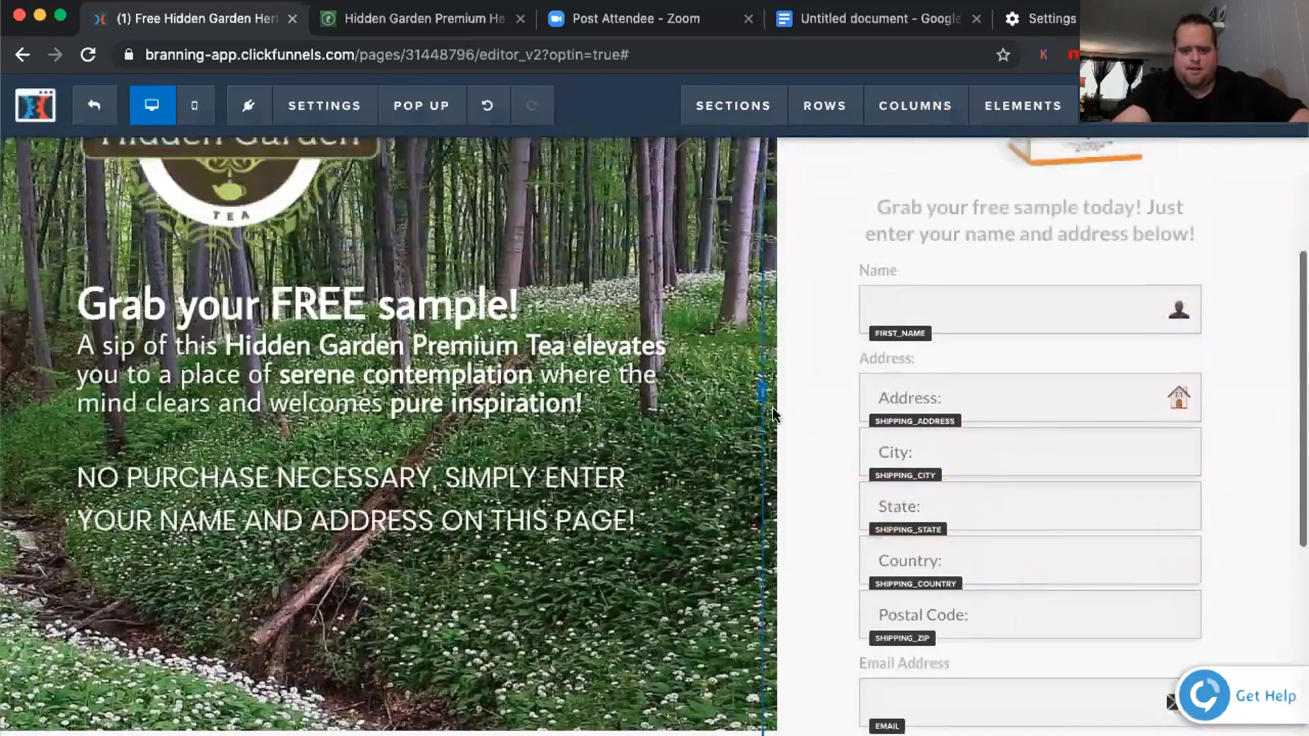
pyautogui.moveTo(722, 398); pyautogui.dragTo(705, 403)
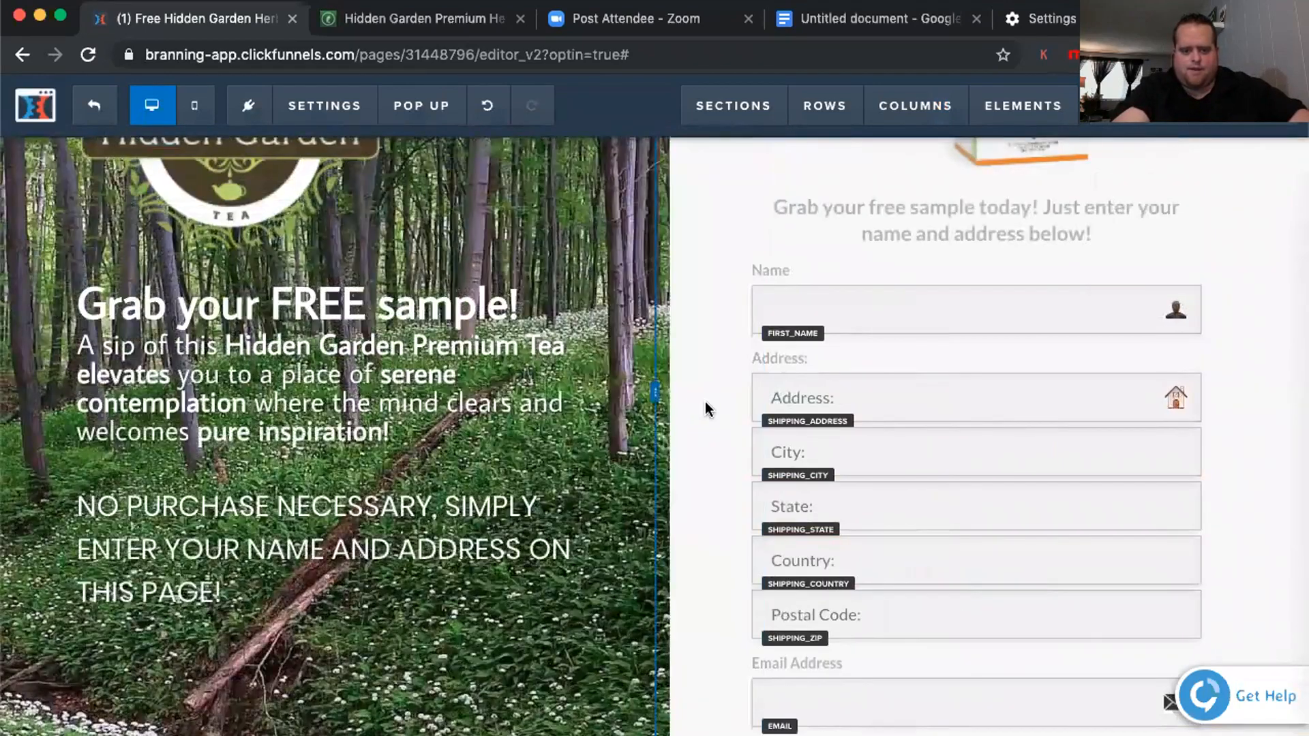
pyautogui.scroll(-3, 705, 408)
pyautogui.scroll(6, 960, 406)
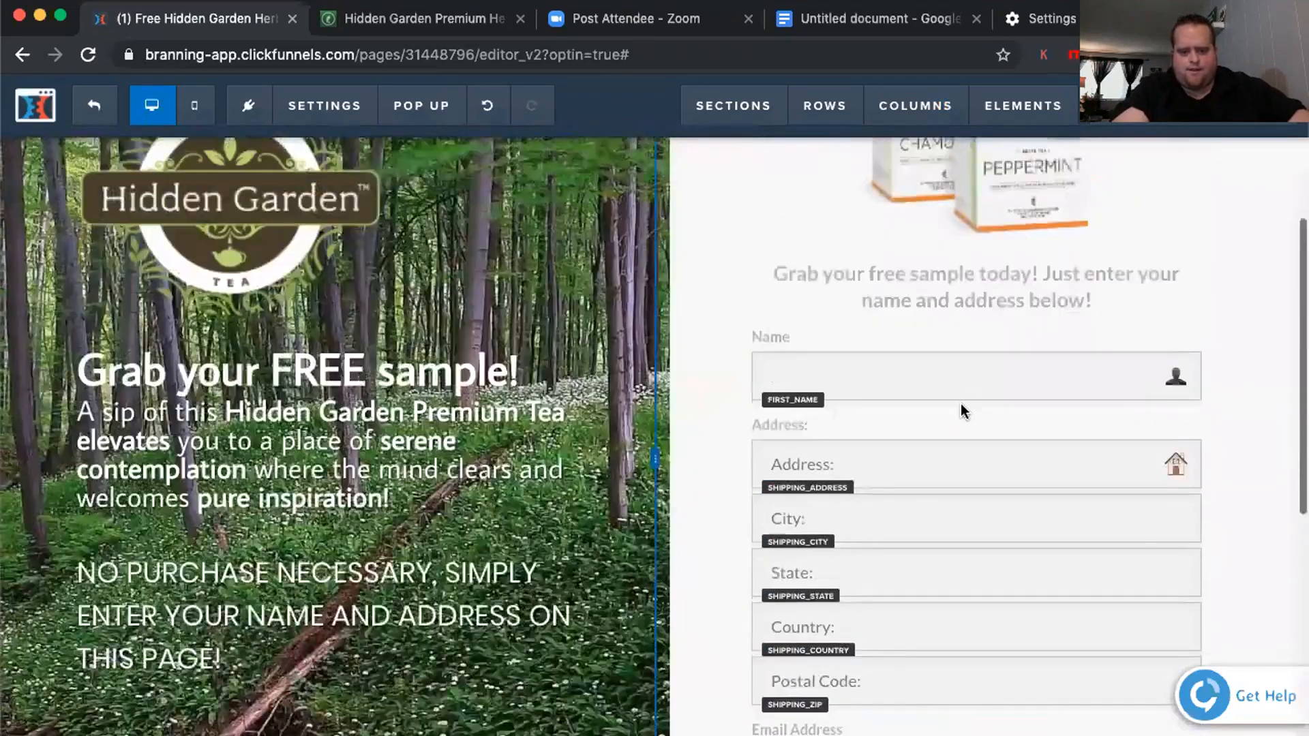
# Increase the font size of the "Grab your free sample today!" headline above the form
pyautogui.moveTo(1065, 375)
pyautogui.scroll(1, 1090, 283)
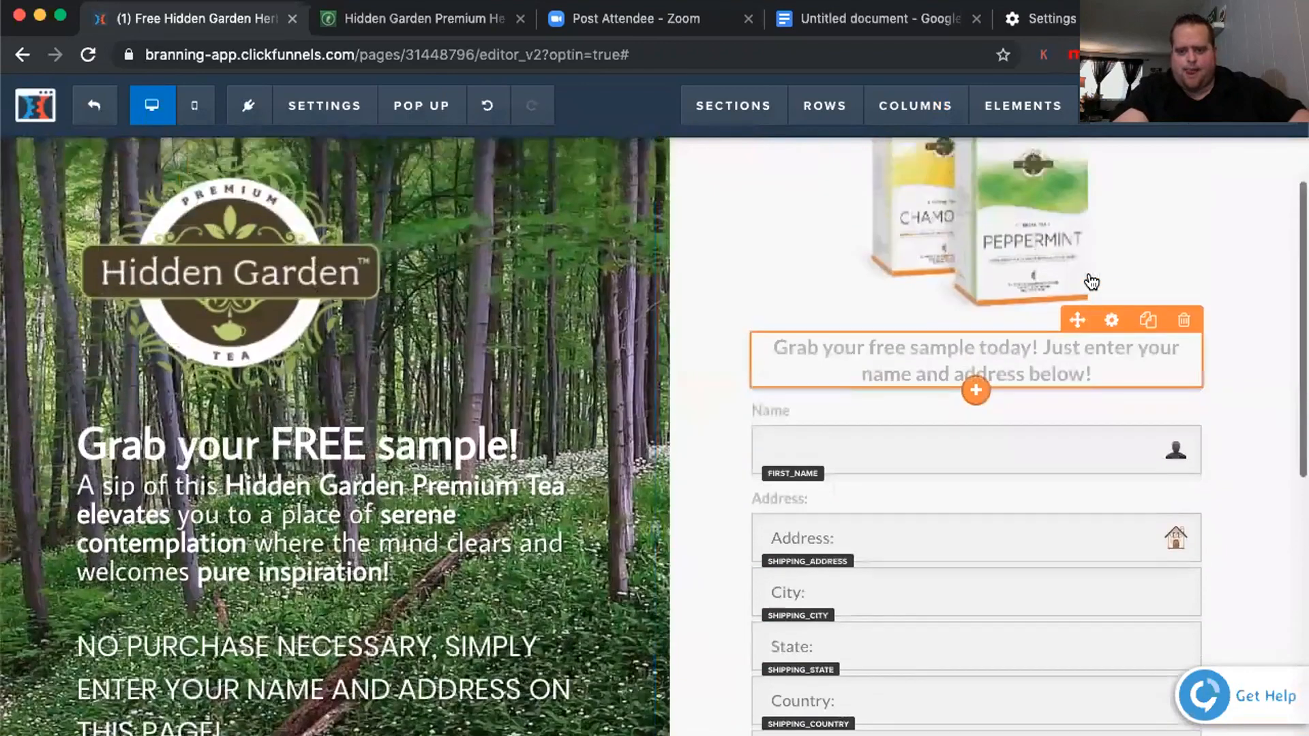
pyautogui.click(1105, 330)
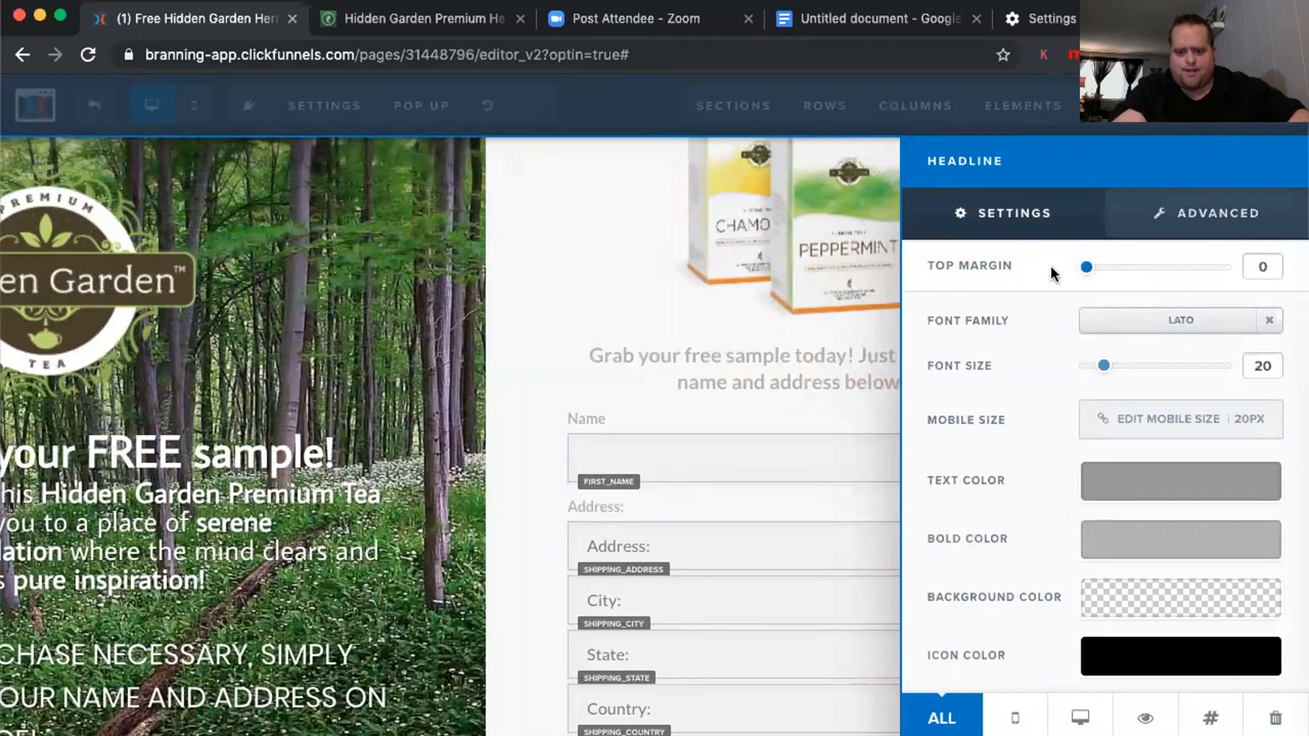
pyautogui.click(746, 342)
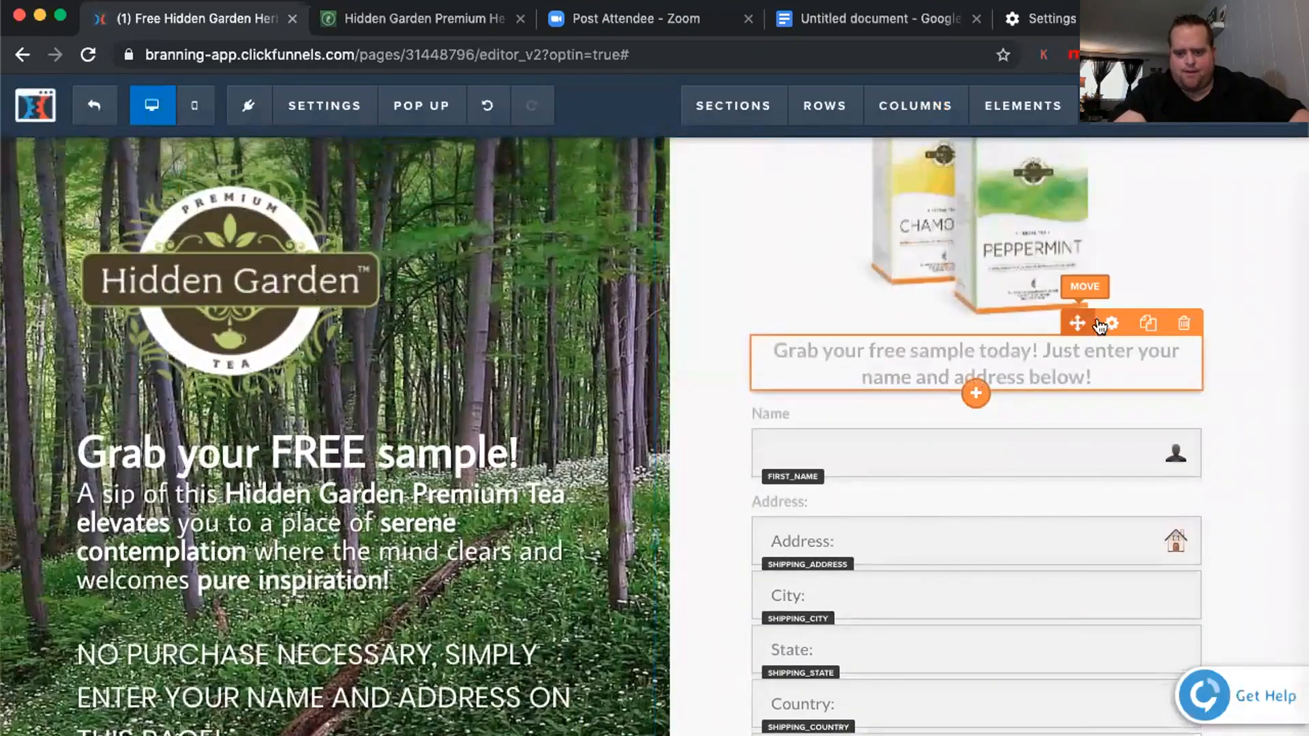
pyautogui.click(1110, 323)
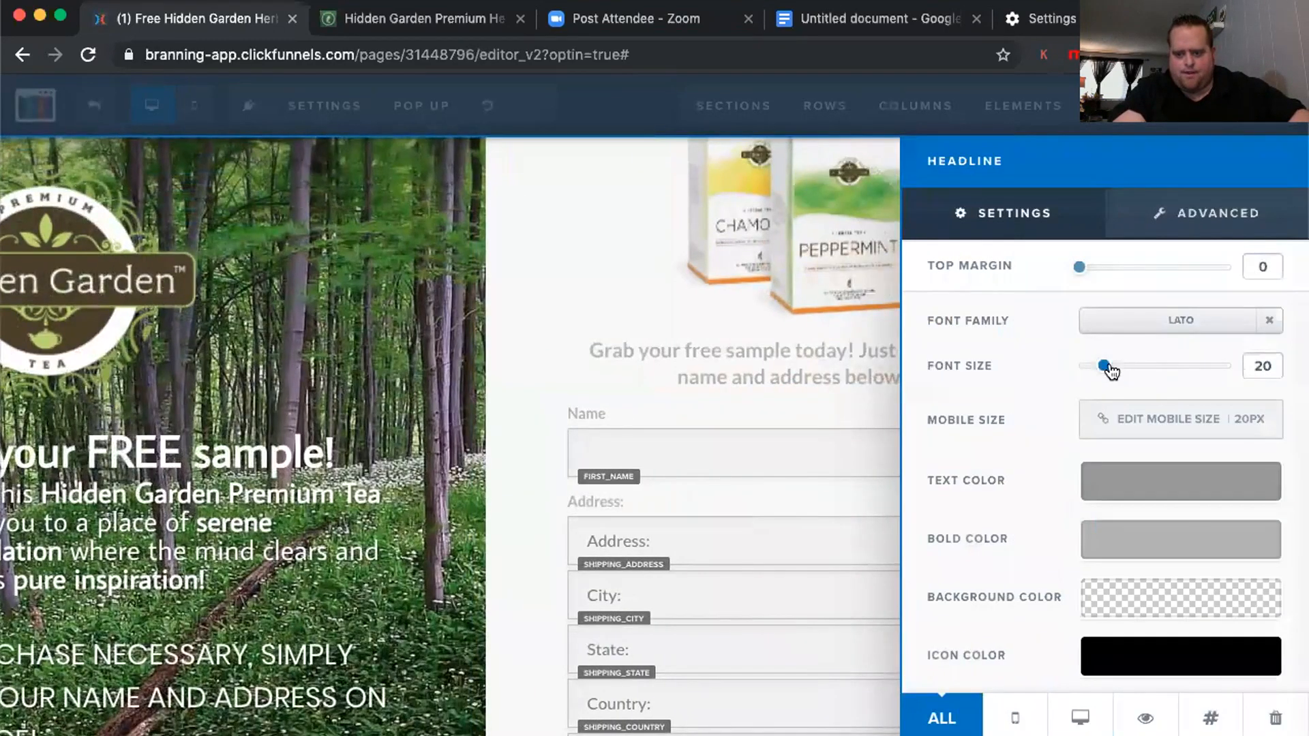
pyautogui.moveTo(1108, 368); pyautogui.dragTo(1119, 366)
pyautogui.click(875, 425)
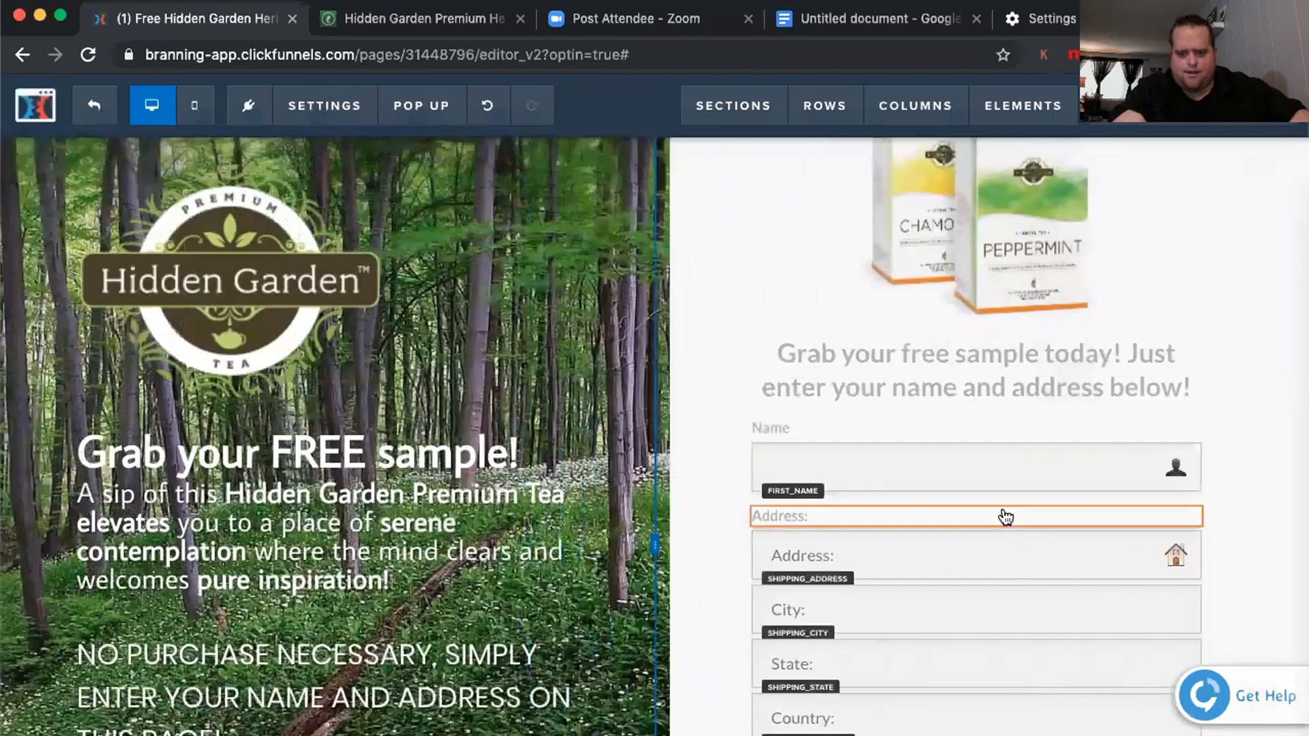
# Set the font size of the "A sip of this Hidden Garden Premium Tea" text over the forest background to 32
pyautogui.scroll(-6, 1166, 509)
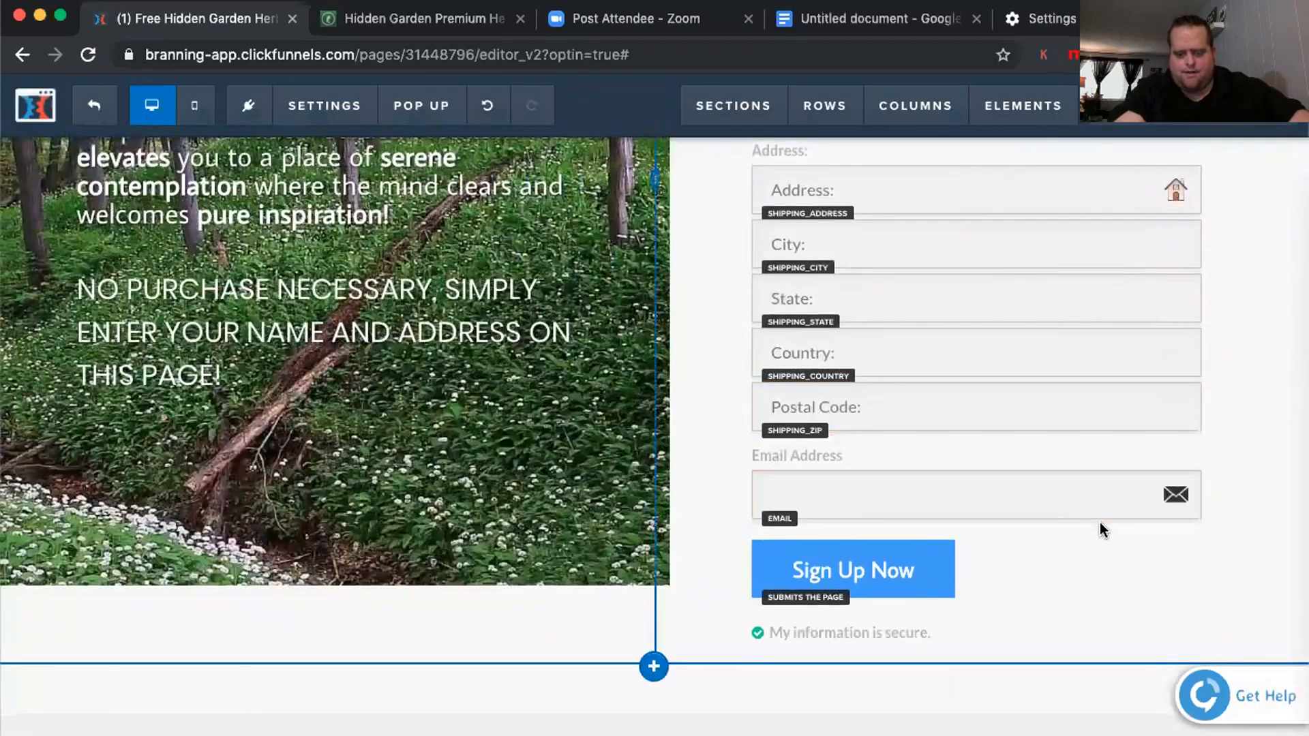
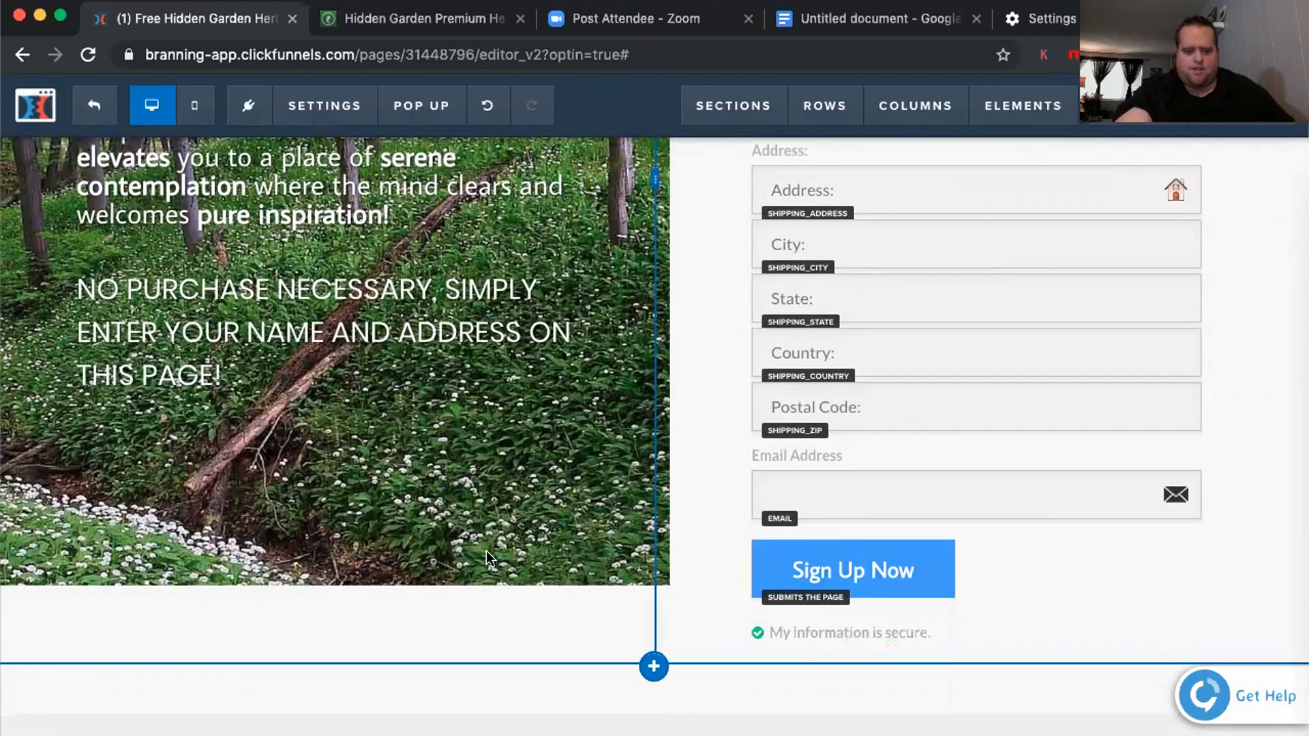
pyautogui.scroll(-3, 580, 484)
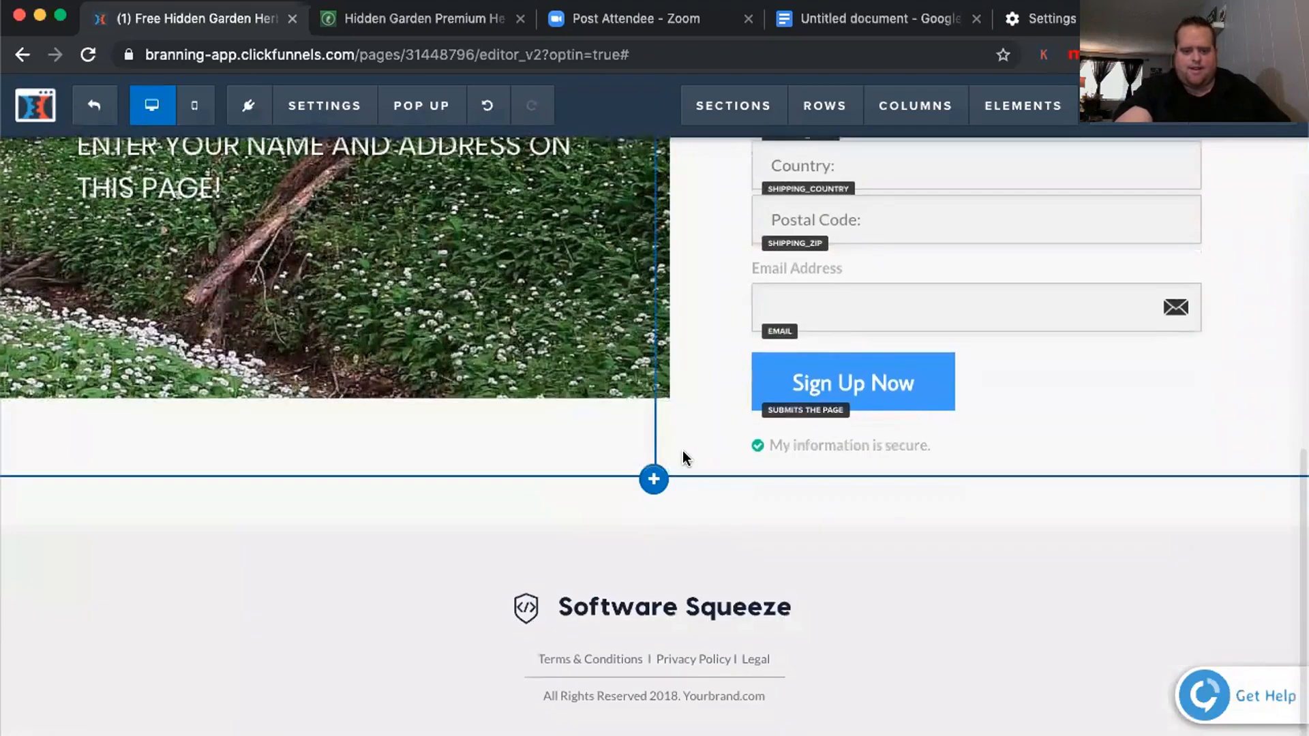
pyautogui.scroll(10, 682, 452)
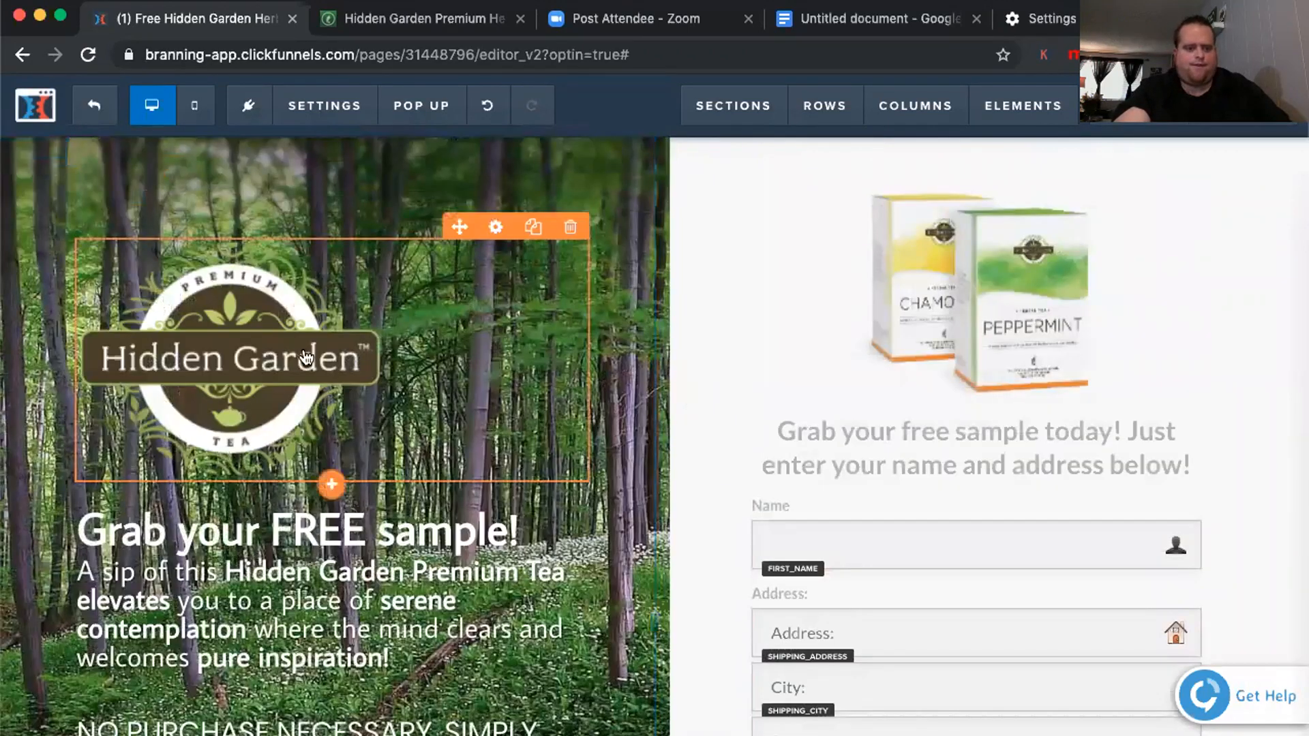
pyautogui.scroll(-4, 553, 317)
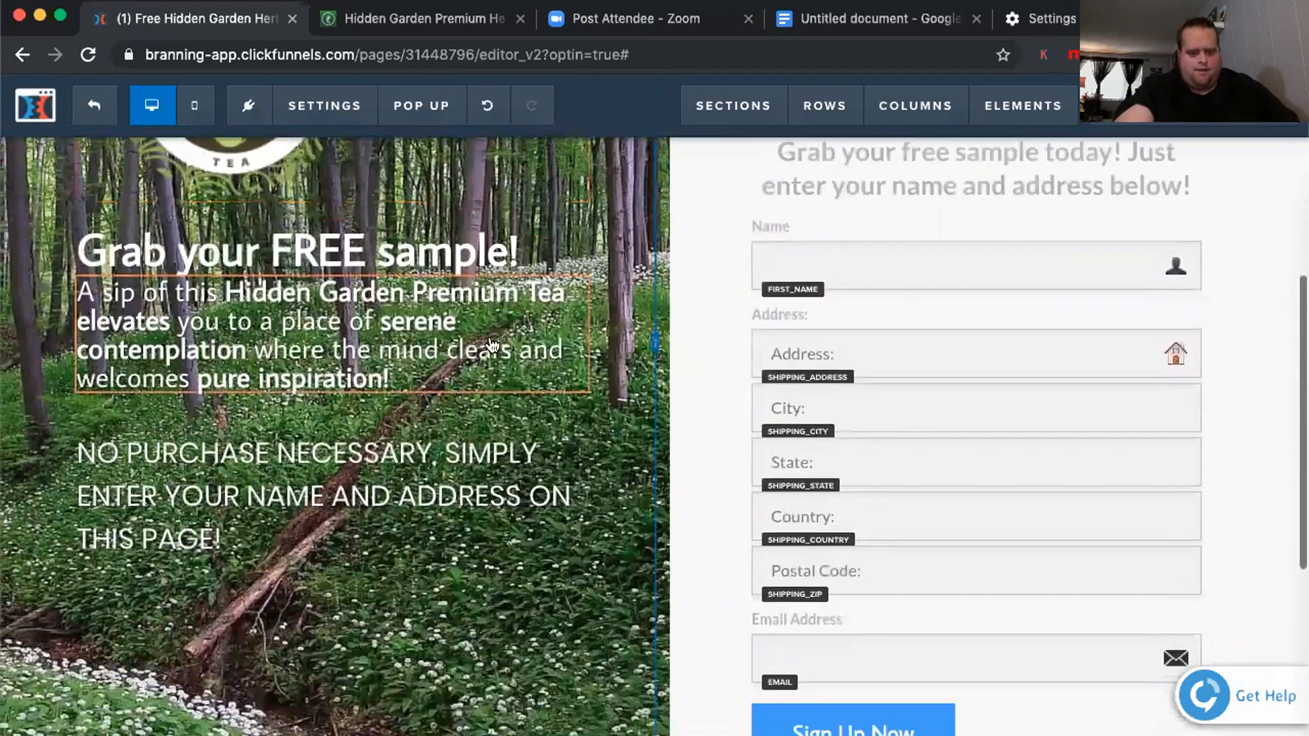
pyautogui.click(487, 270)
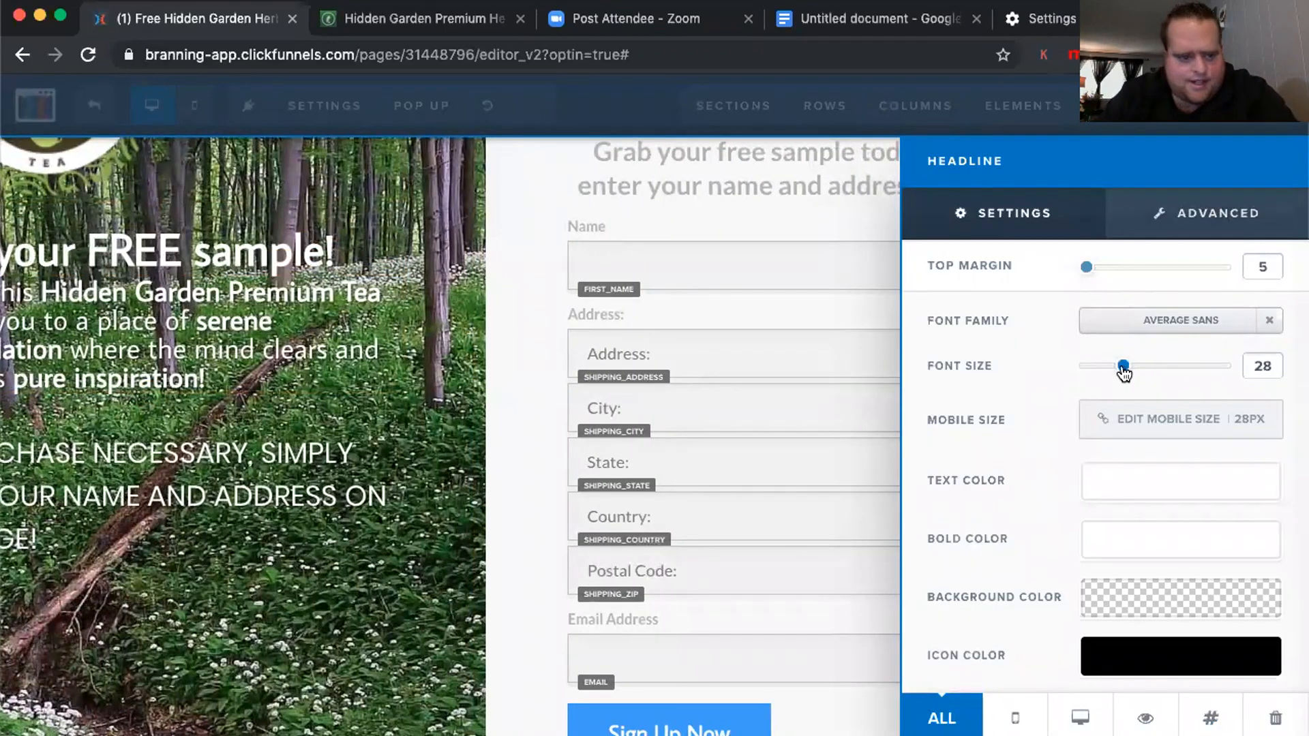
pyautogui.moveTo(1125, 373)
pyautogui.mouseDown()
pyautogui.moveTo(1110, 373)
pyautogui.moveTo(1134, 375)
pyautogui.mouseUp()
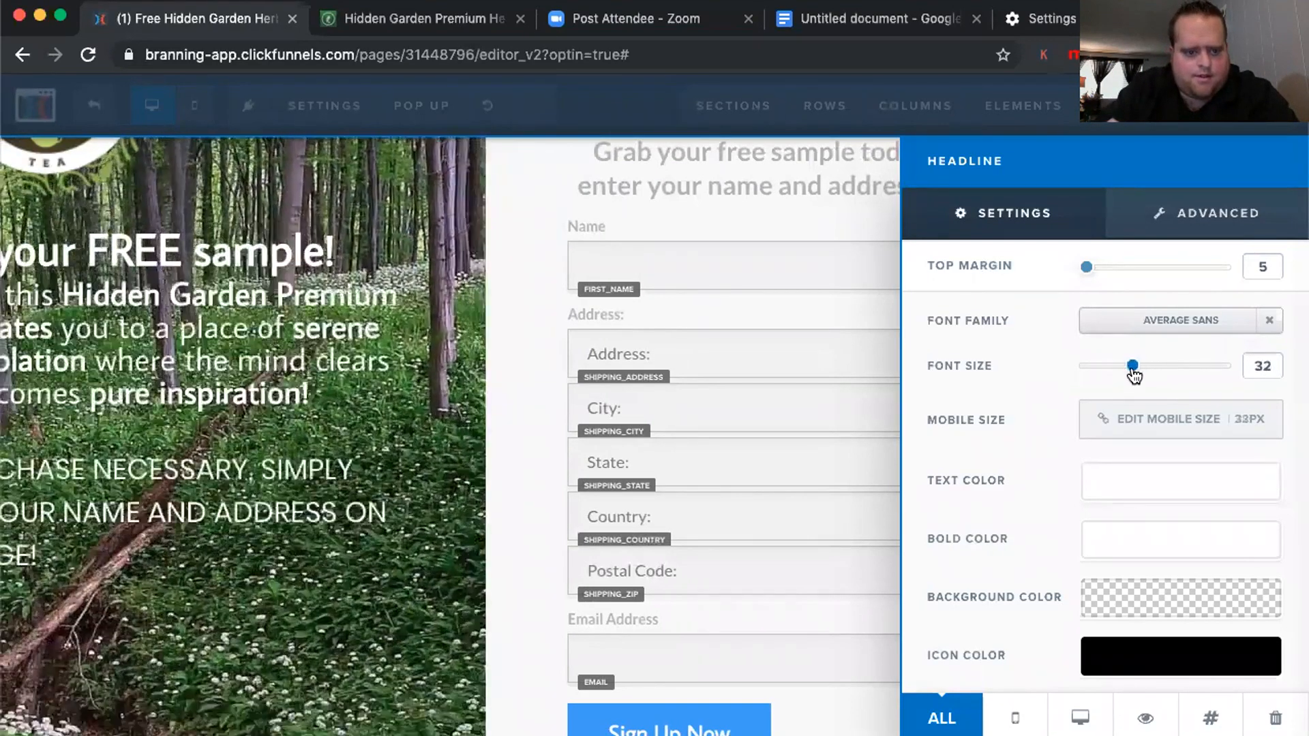
pyautogui.click(315, 402)
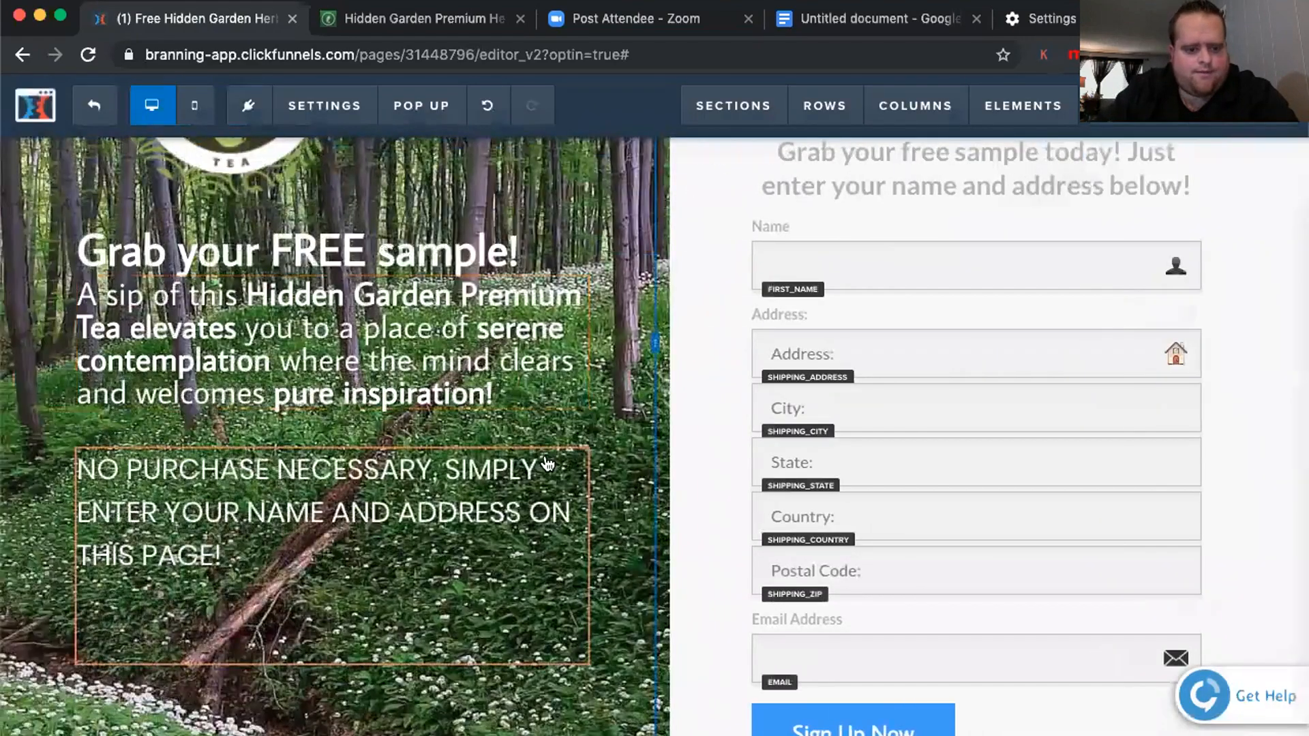
# Set the font size of the "No purchase necessary" sub-headline to 32
pyautogui.click(554, 420)
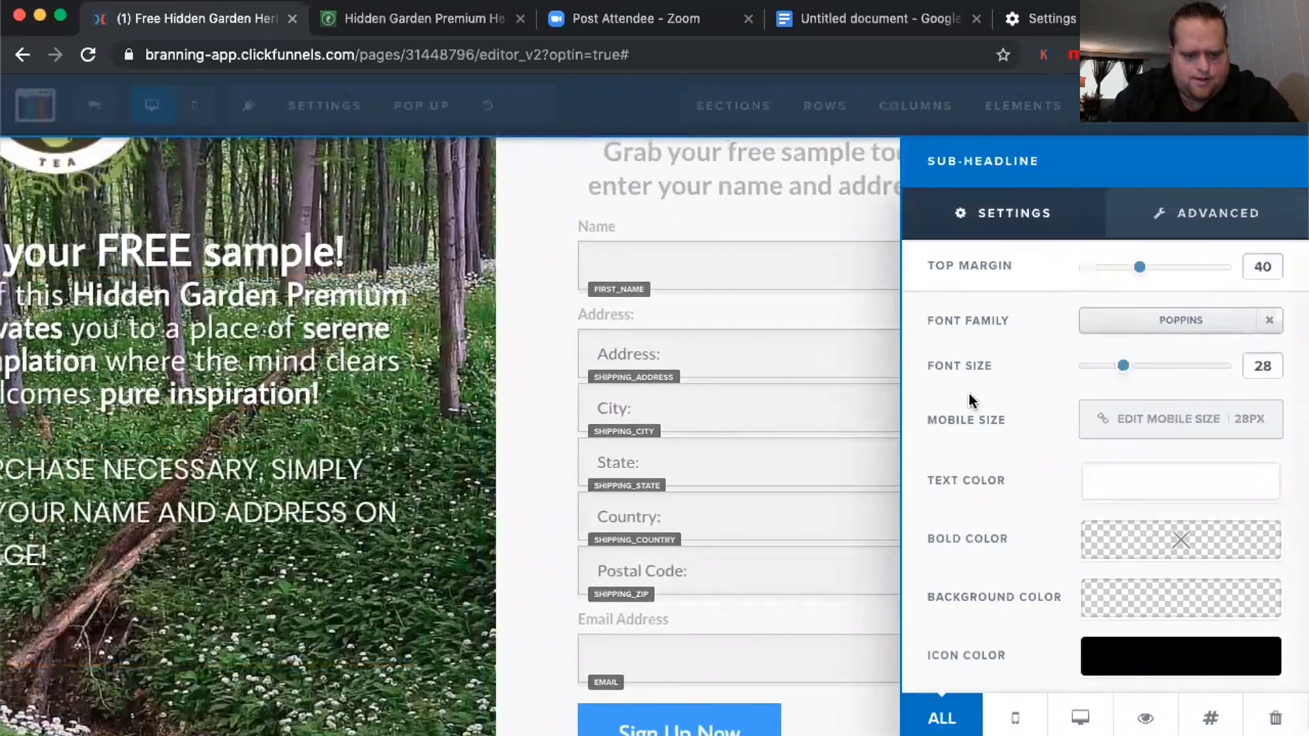
pyautogui.moveTo(1122, 375); pyautogui.dragTo(1133, 373)
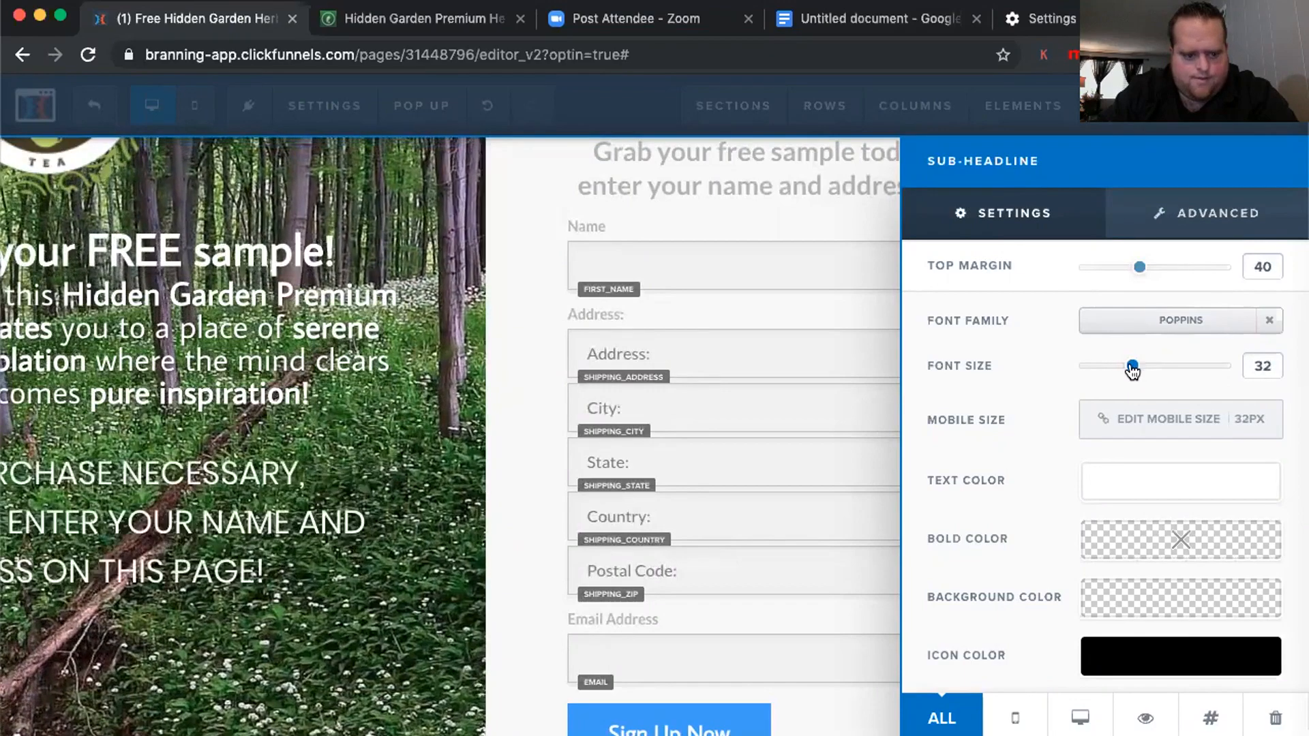
pyautogui.click(328, 535)
# Replace the Software Squeeze logo in the footer with the Hidden Garden logo and set its image width to 100
pyautogui.scroll(-6, 412, 460)
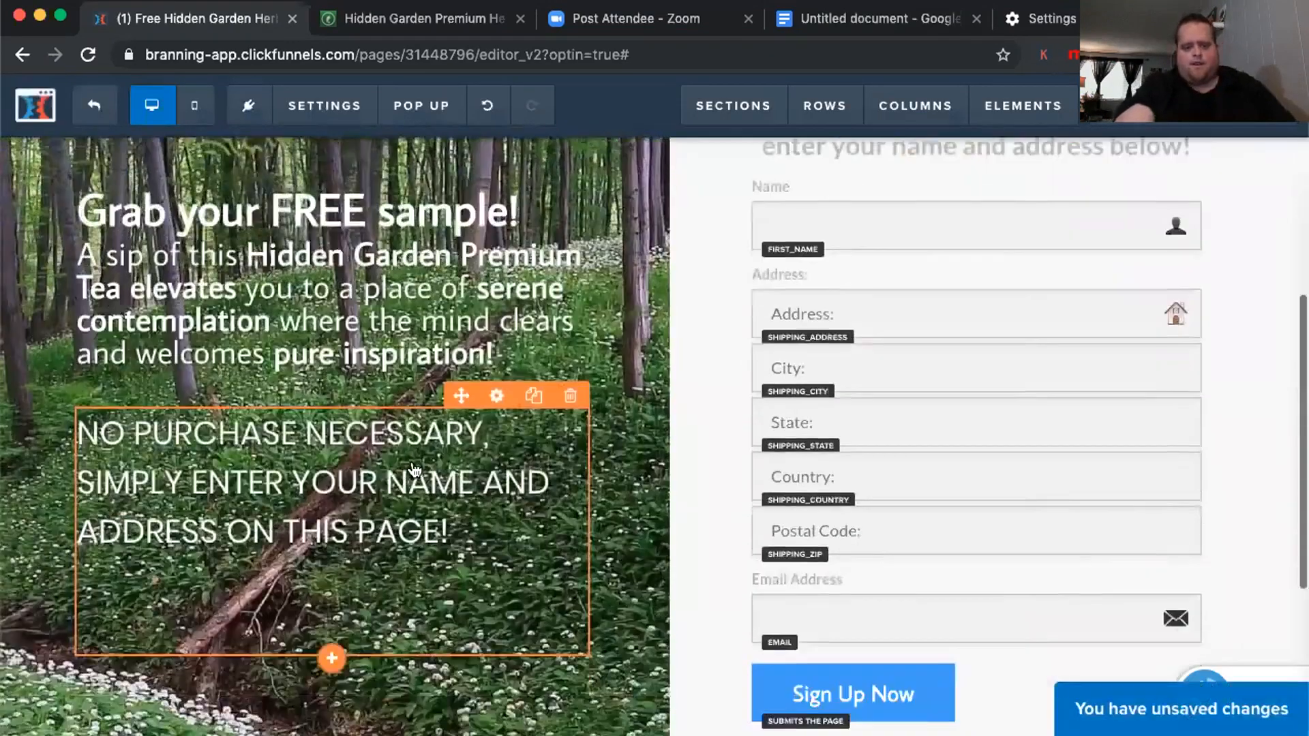
pyautogui.scroll(10, 412, 461)
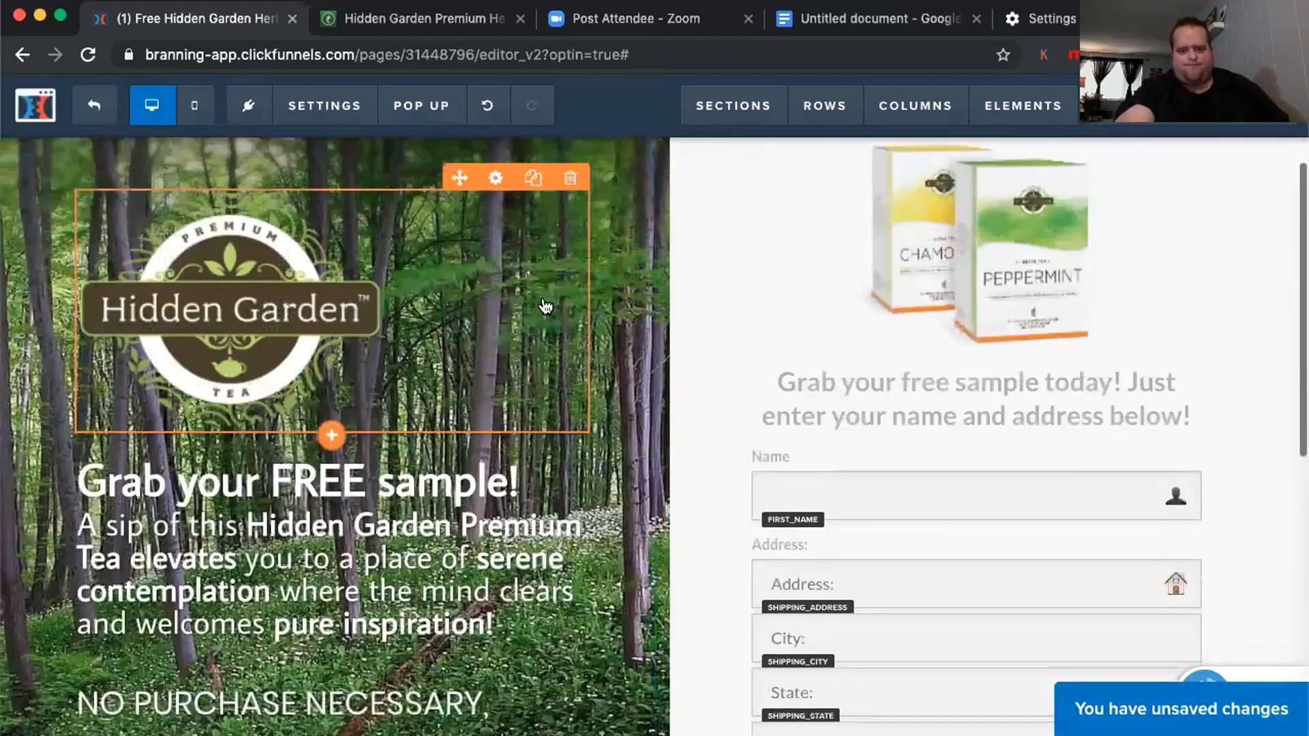
pyautogui.scroll(-10, 647, 360)
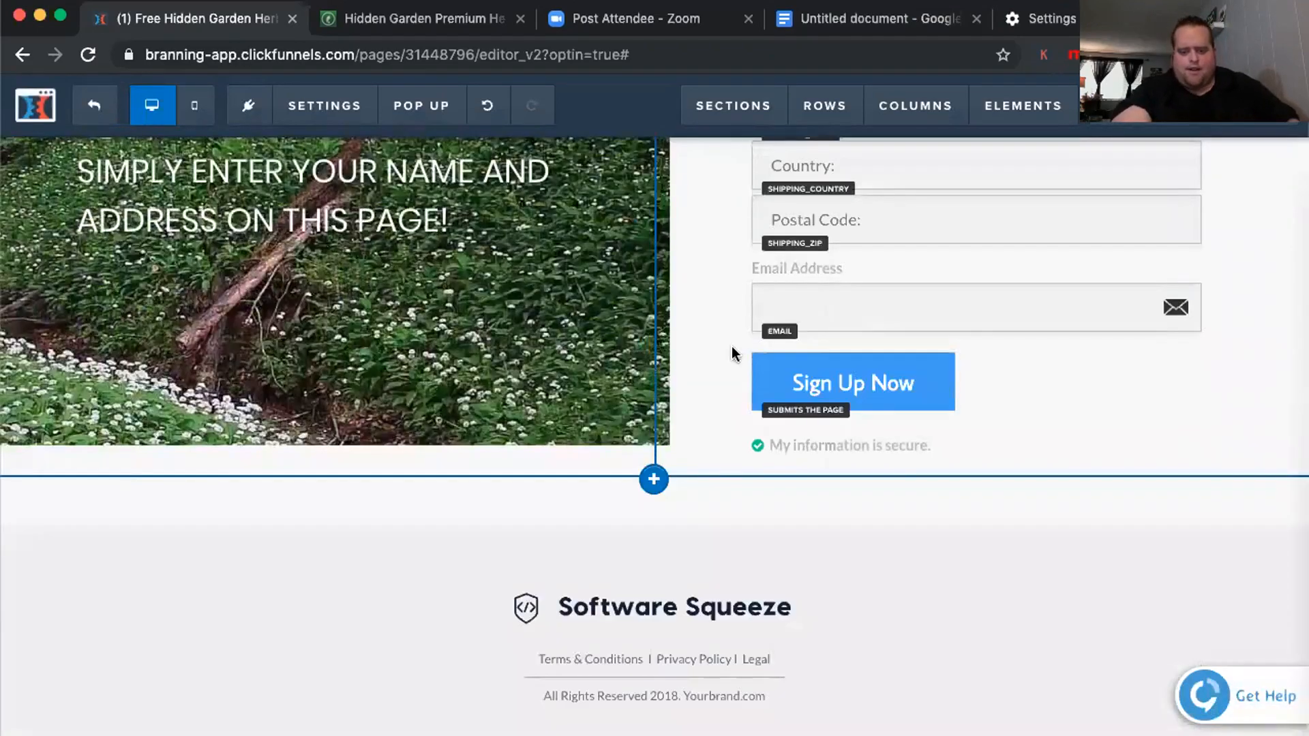
pyautogui.scroll(3, 1009, 317)
pyautogui.scroll(-5, 1023, 381)
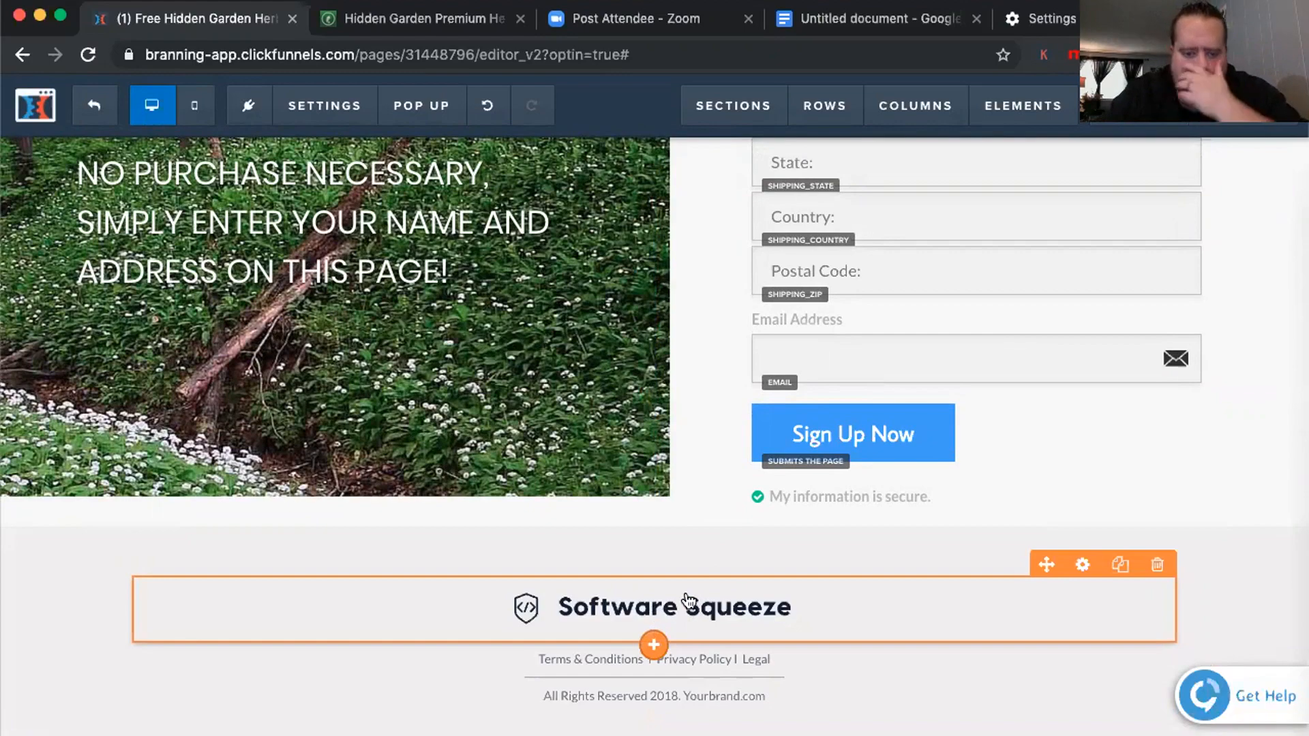
pyautogui.click(716, 626)
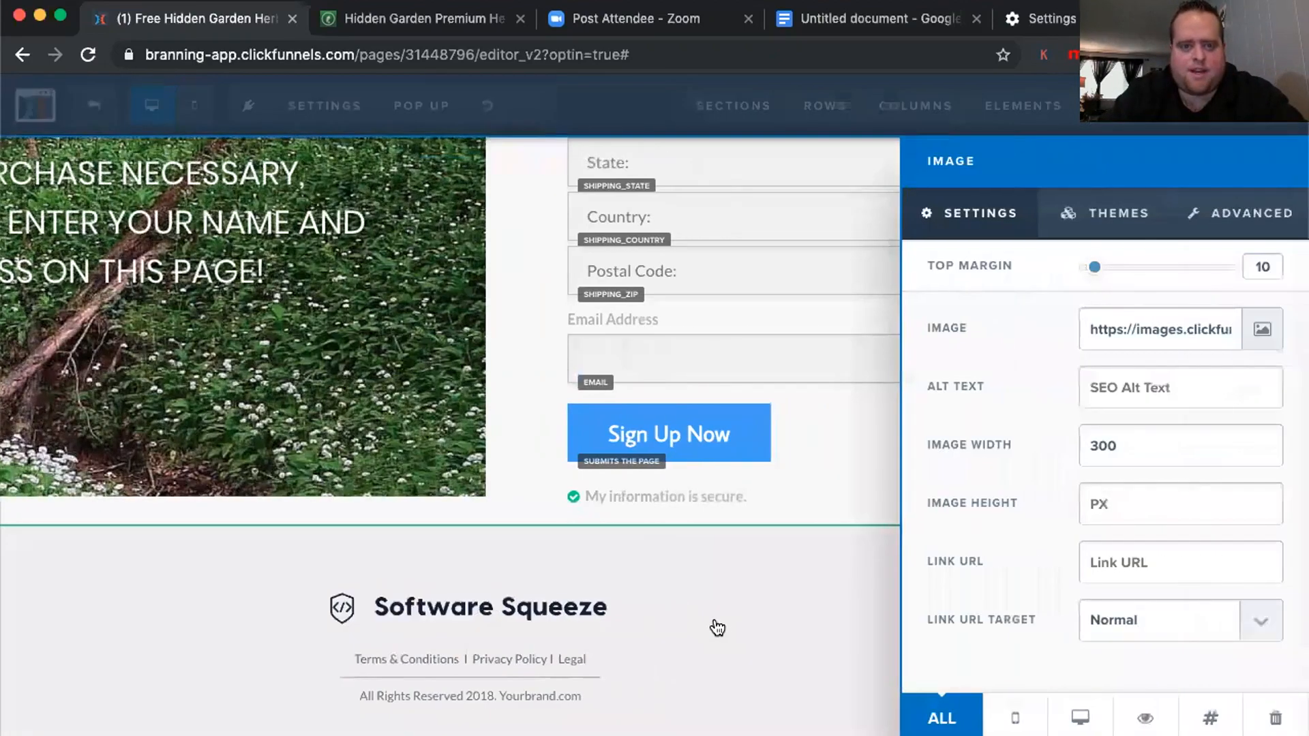
pyautogui.click(422, 19)
pyautogui.scroll(5, 334, 272)
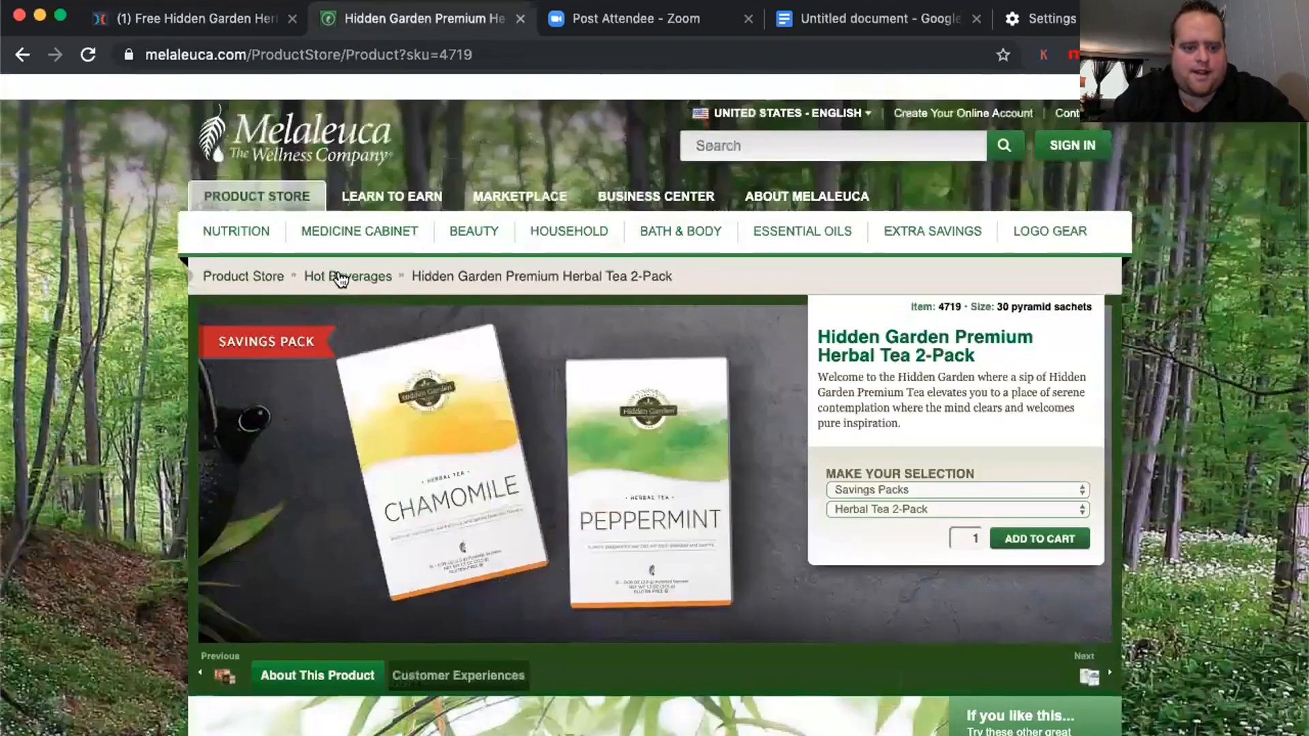
pyautogui.click(243, 23)
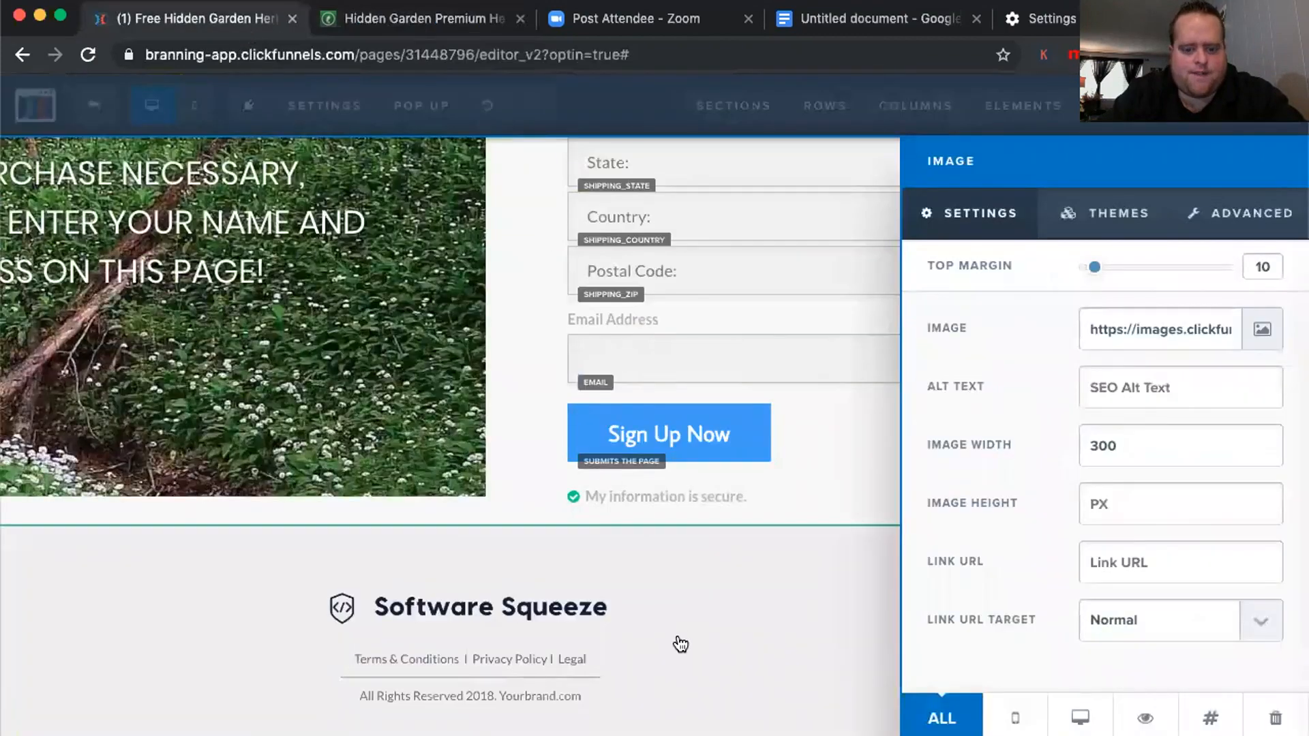
pyautogui.doubleClick(246, 376)
pyautogui.doubleClick(94, 633)
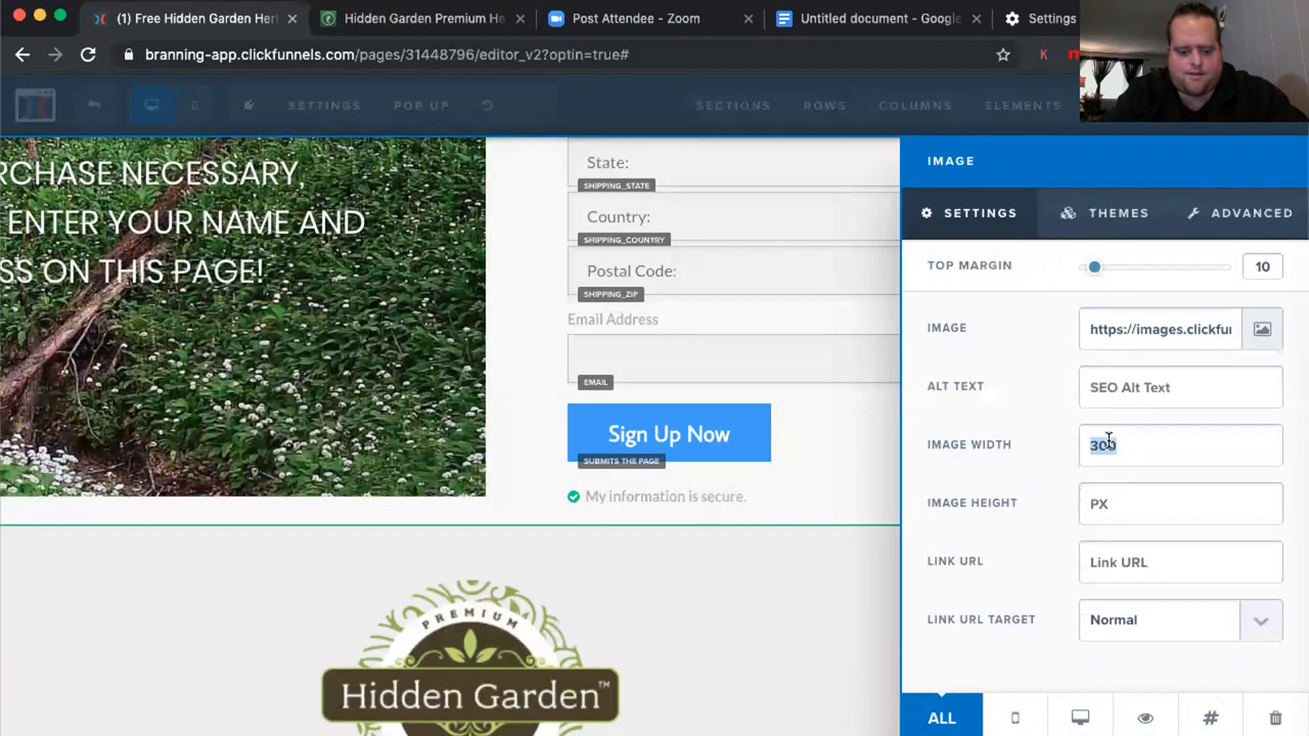
pyautogui.write('100')
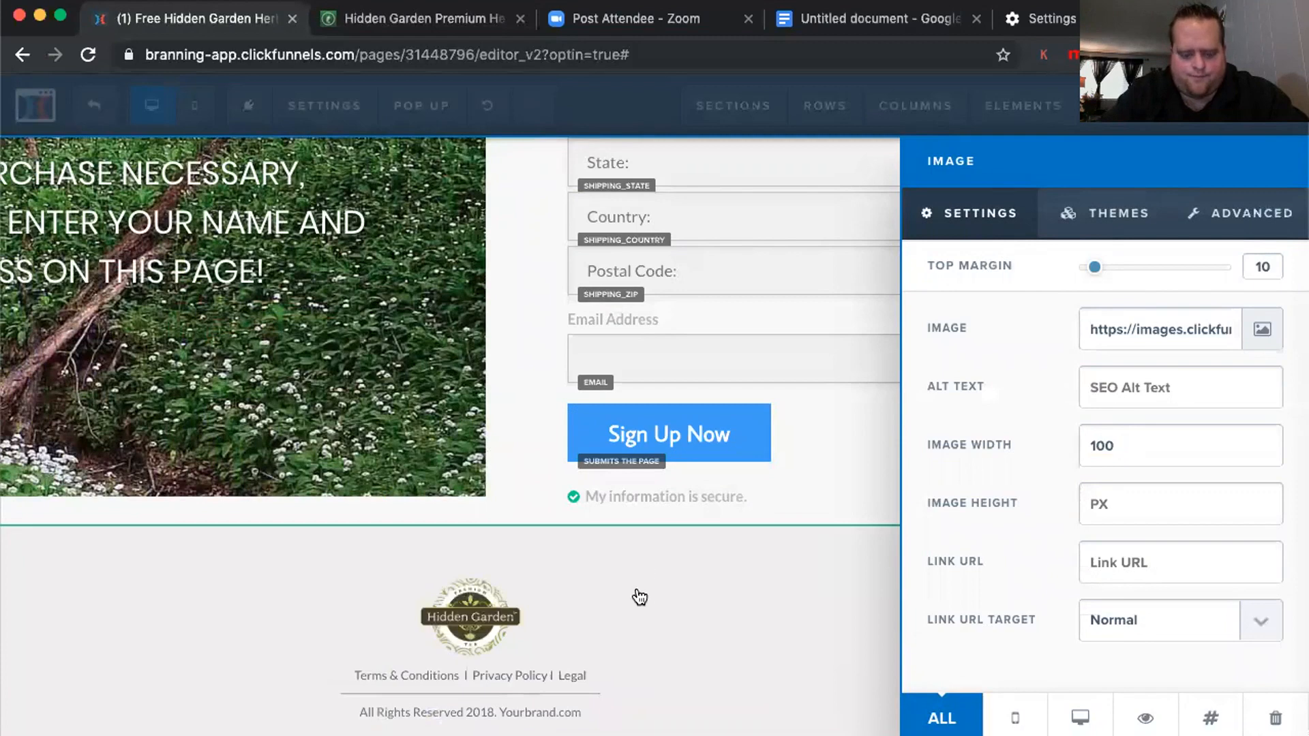
pyautogui.click(639, 597)
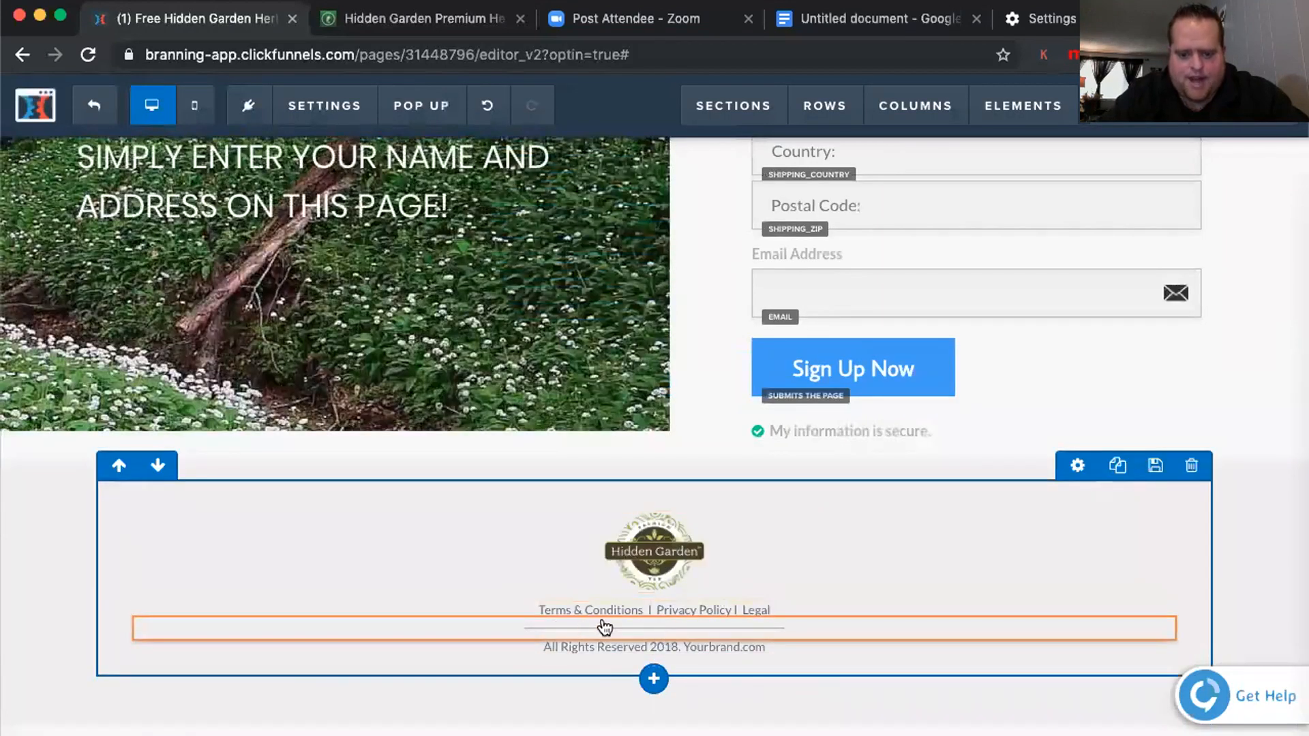
# Remove the "Legal" entry and its preceding separator from the footer links line
pyautogui.click(827, 610)
pyautogui.press('BackSpace')
pyautogui.press('BackSpace')
pyautogui.press('BackSpace')
pyautogui.press('BackSpace')
pyautogui.press('BackSpace')
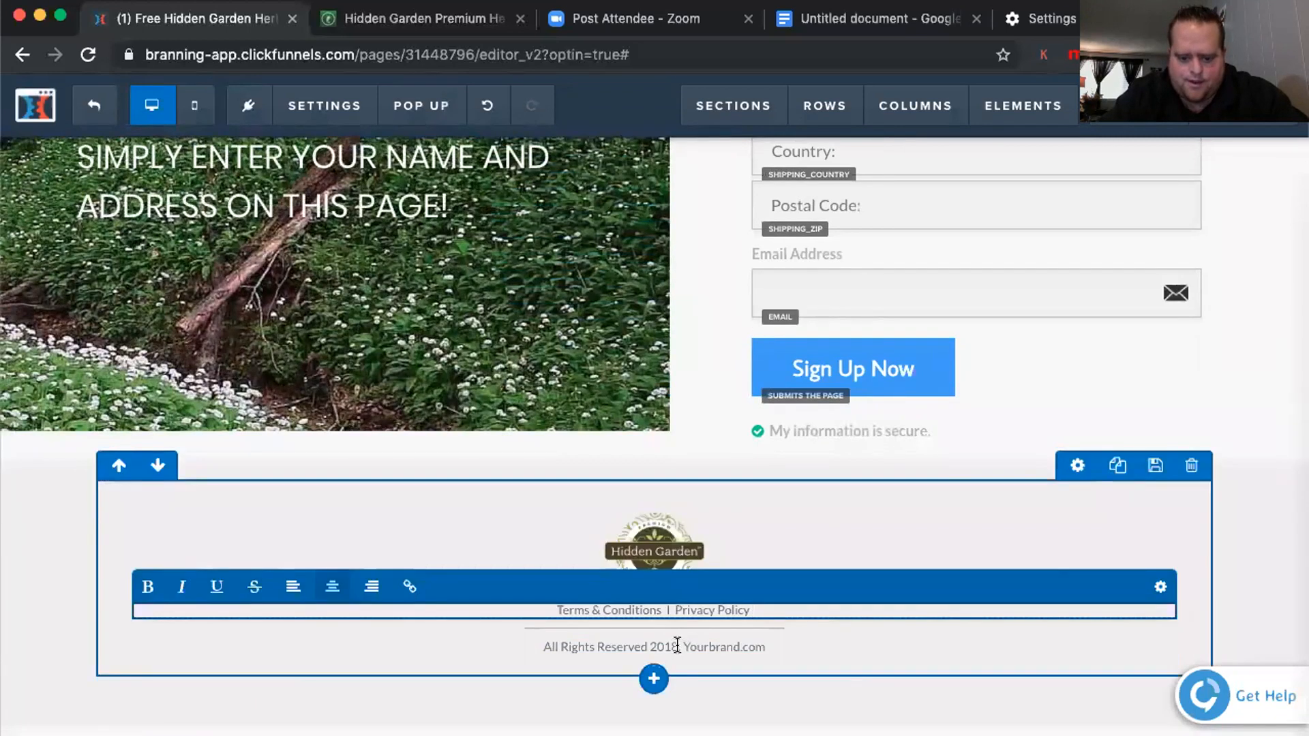
# Change the year in the footer's "All Rights Reserved" line to 2019
pyautogui.click(678, 645)
pyautogui.press('BackSpace')
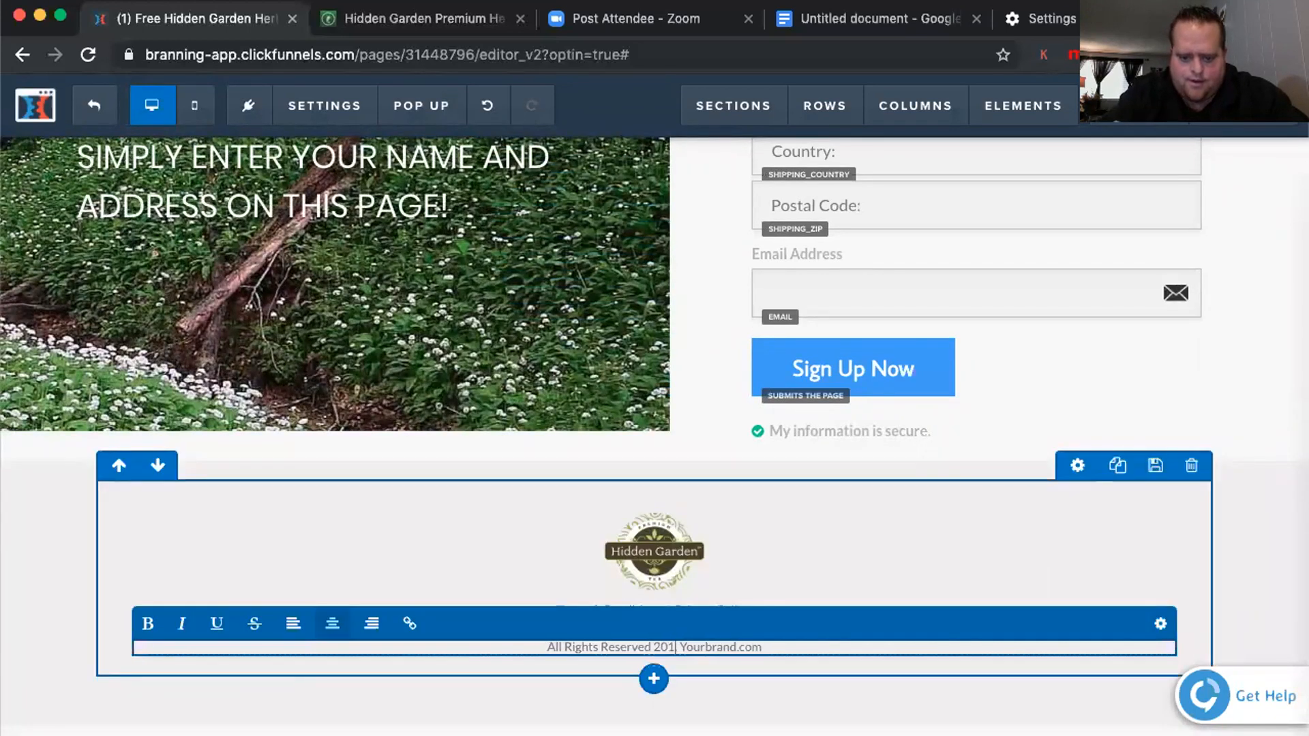
pyautogui.write('9')
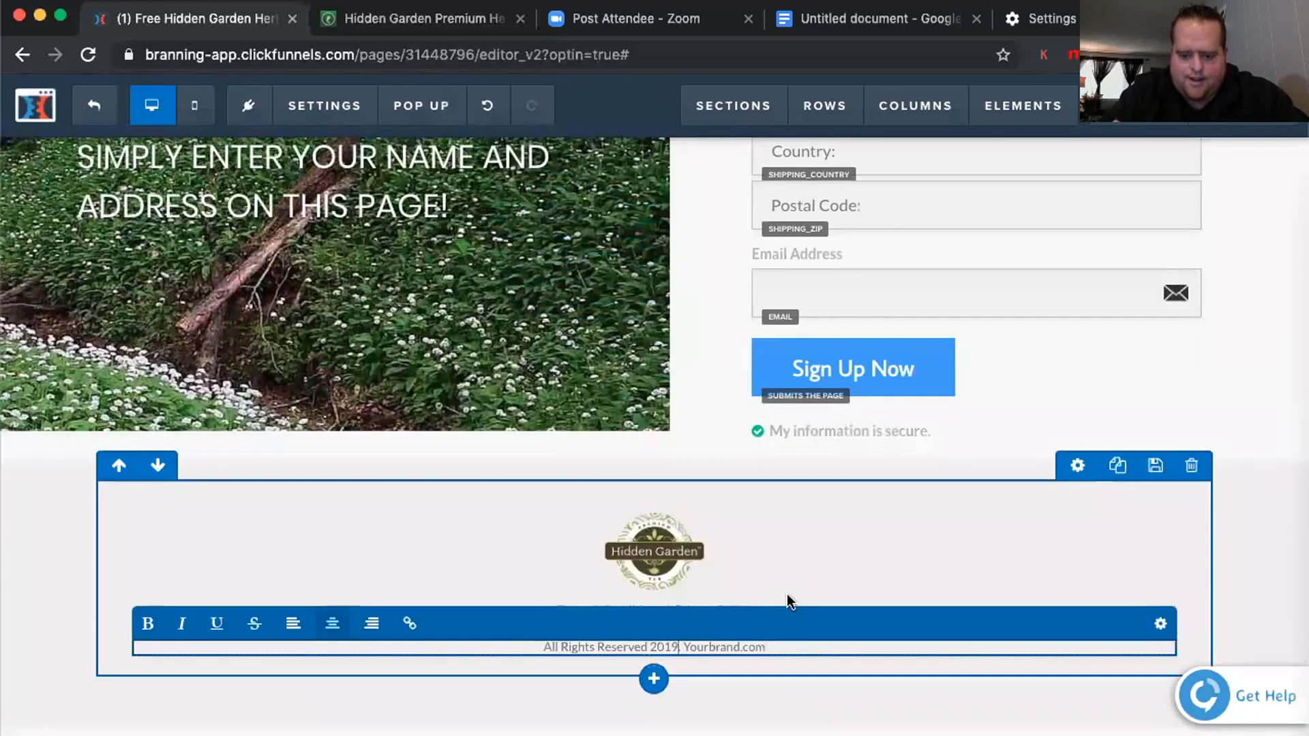
# Replace the placeholder domain in the footer copyright line with "YourHerbalTea.com"
pyautogui.click(791, 653)
pyautogui.press('BackSpace')
pyautogui.press('BackSpace')
pyautogui.press('BackSpace')
pyautogui.press('BackSpace')
pyautogui.press('BackSpace')
pyautogui.press('BackSpace')
pyautogui.press('BackSpace')
pyautogui.press('BackSpace')
pyautogui.press('BackSpace')
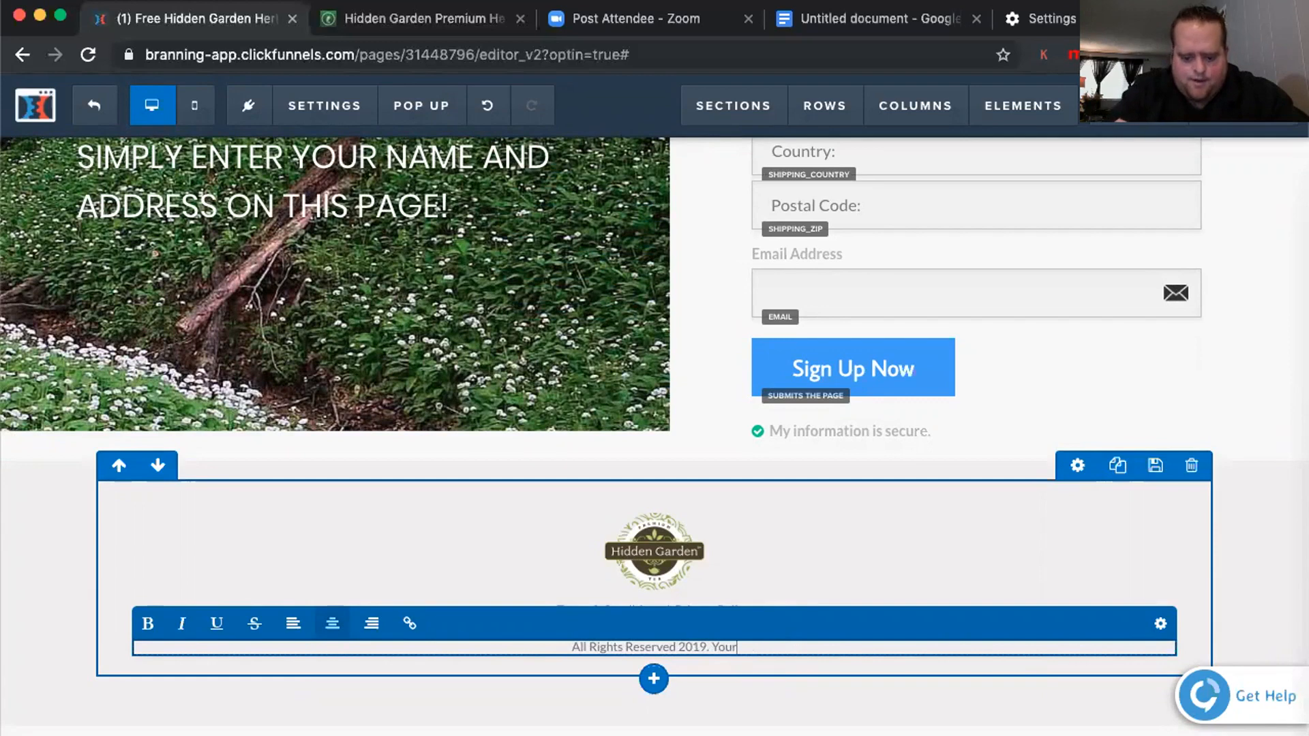
pyautogui.write('Mel')
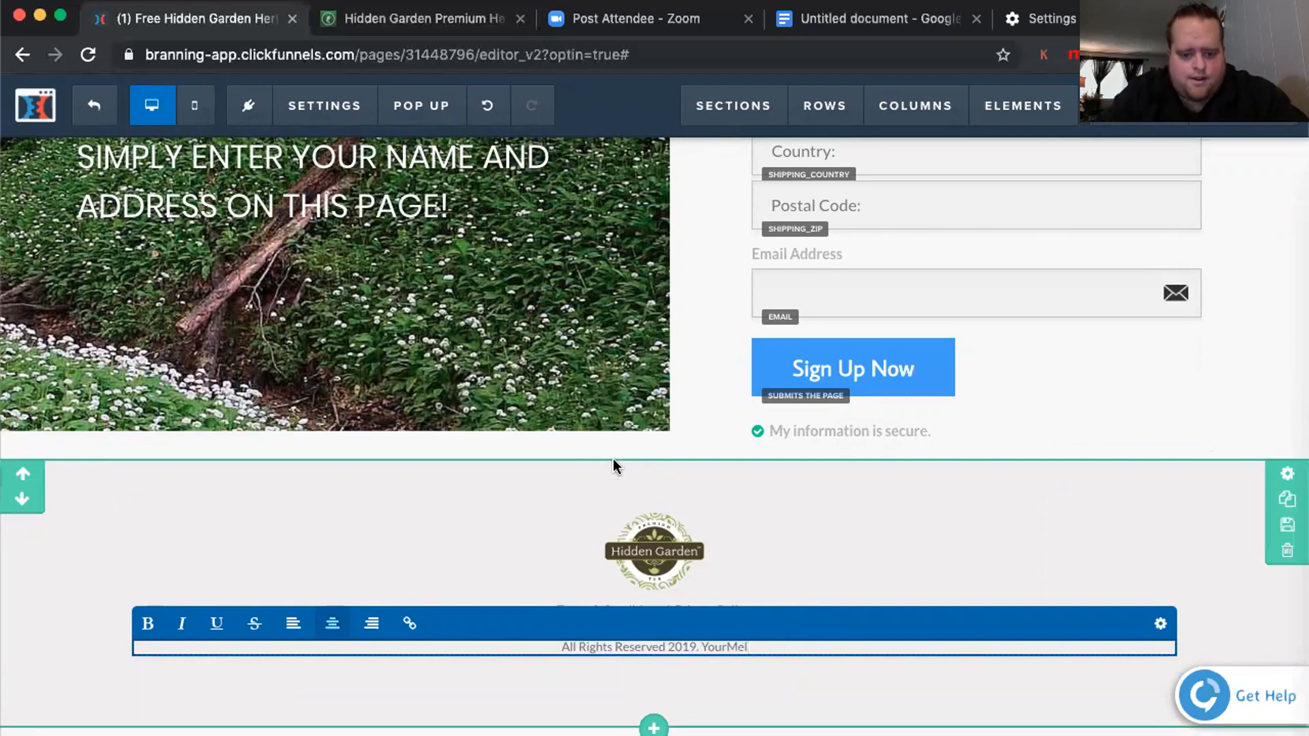
pyautogui.press('BackSpace')
pyautogui.press('BackSpace')
pyautogui.press('BackSpace')
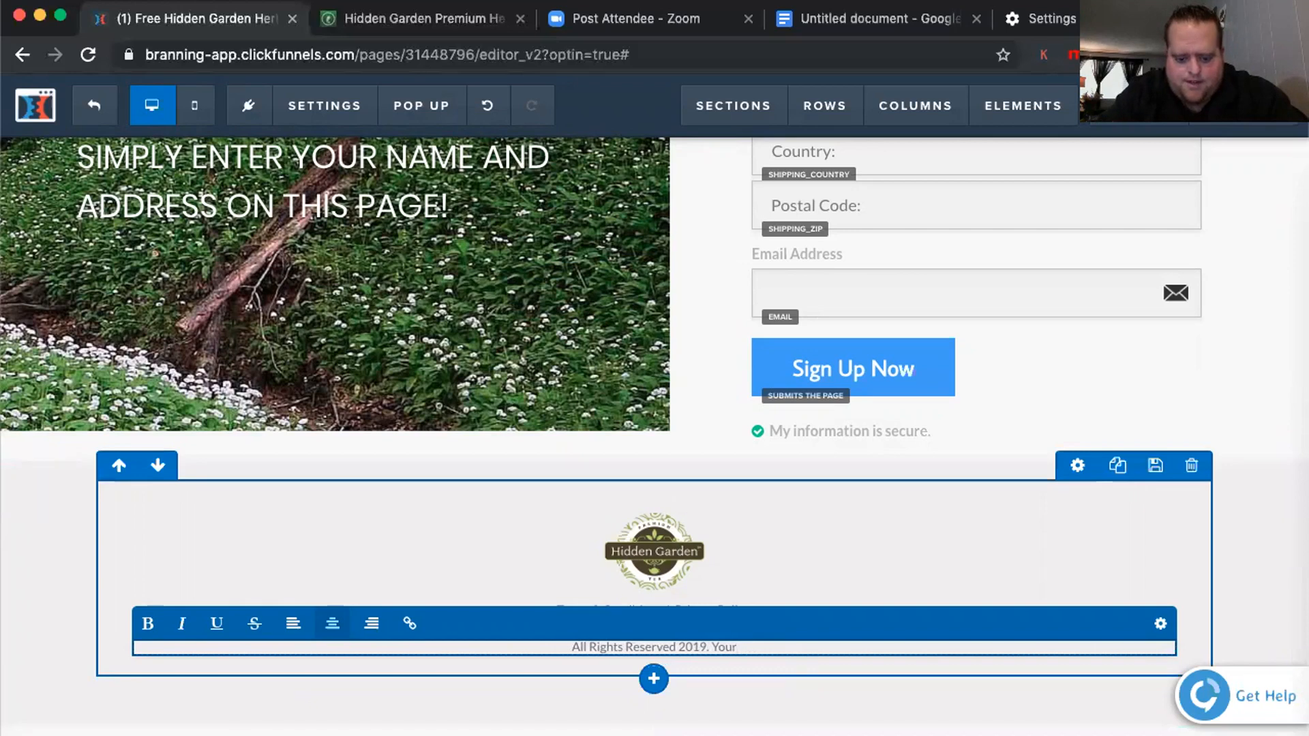
pyautogui.write('HerbalT')
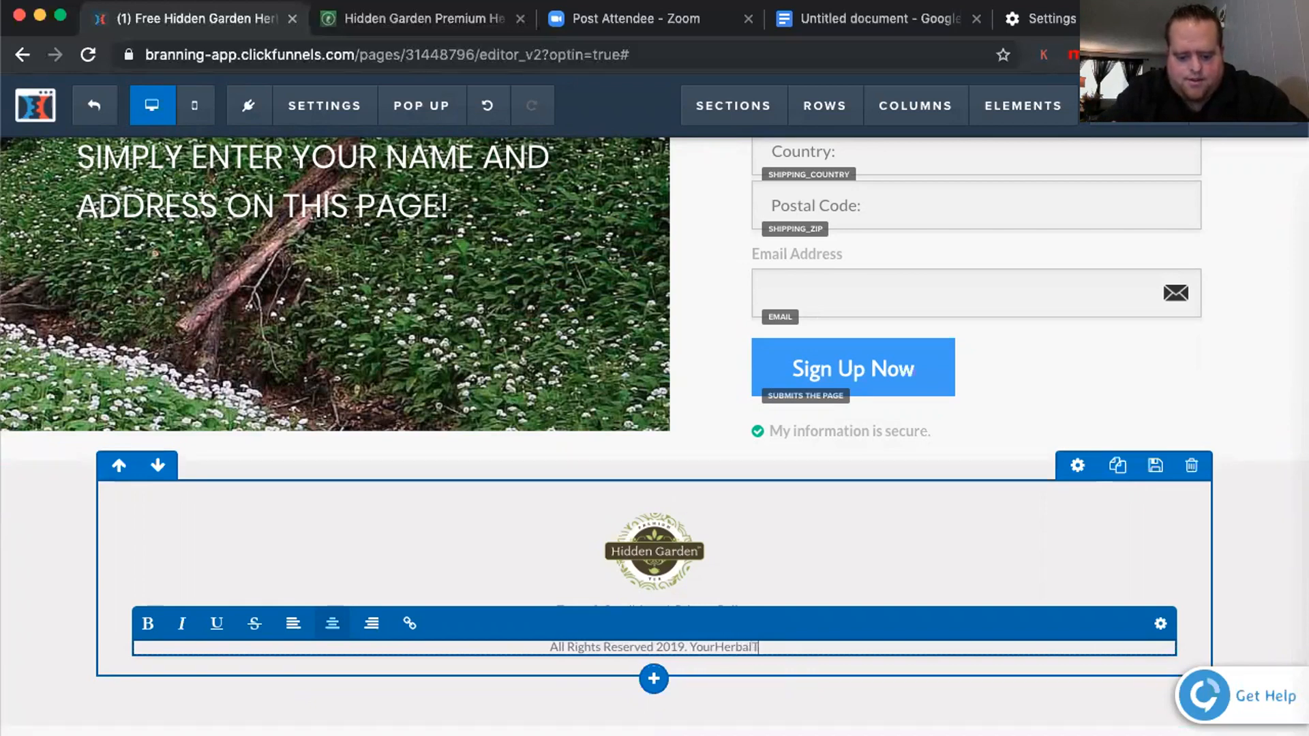
pyautogui.write('ea')
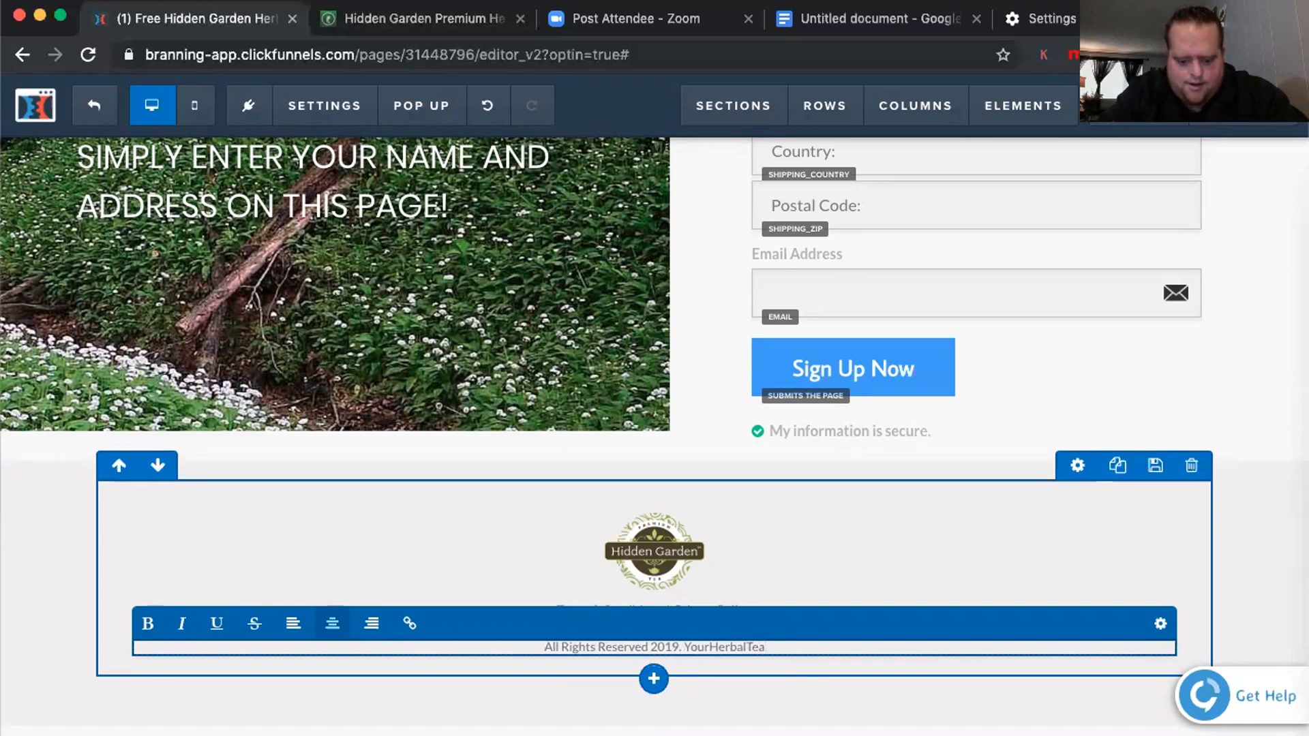
pyautogui.write('.com')
# Change the form's submit button text to "Get Your Free Sample Today!"
pyautogui.scroll(1, 684, 504)
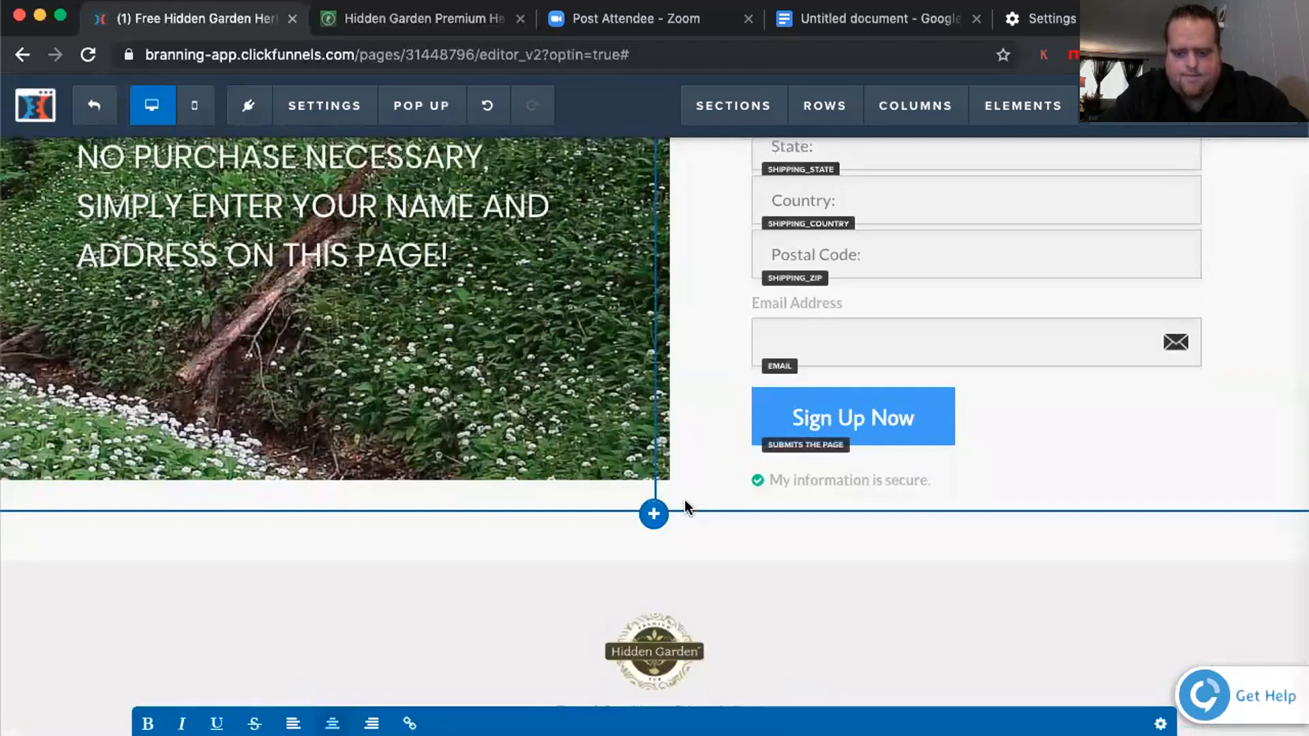
pyautogui.scroll(10, 923, 456)
pyautogui.scroll(-5, 927, 468)
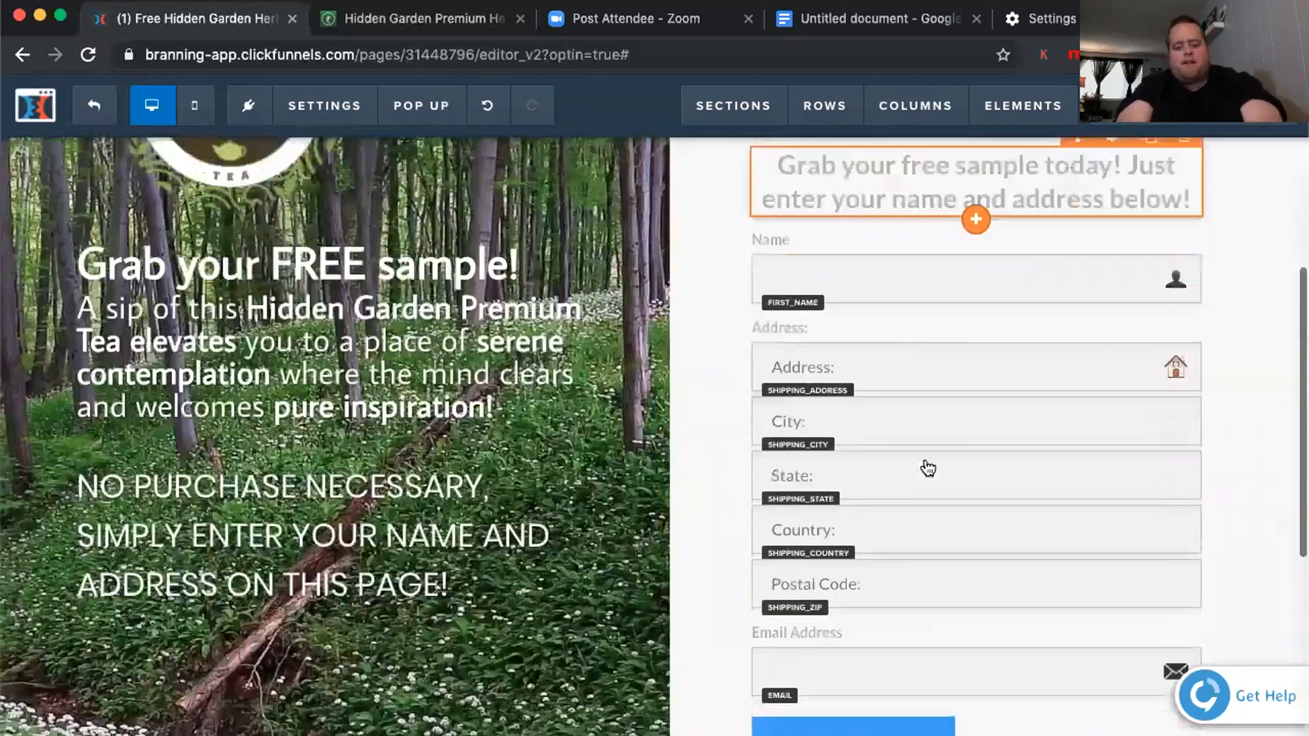
pyautogui.scroll(-4, 927, 477)
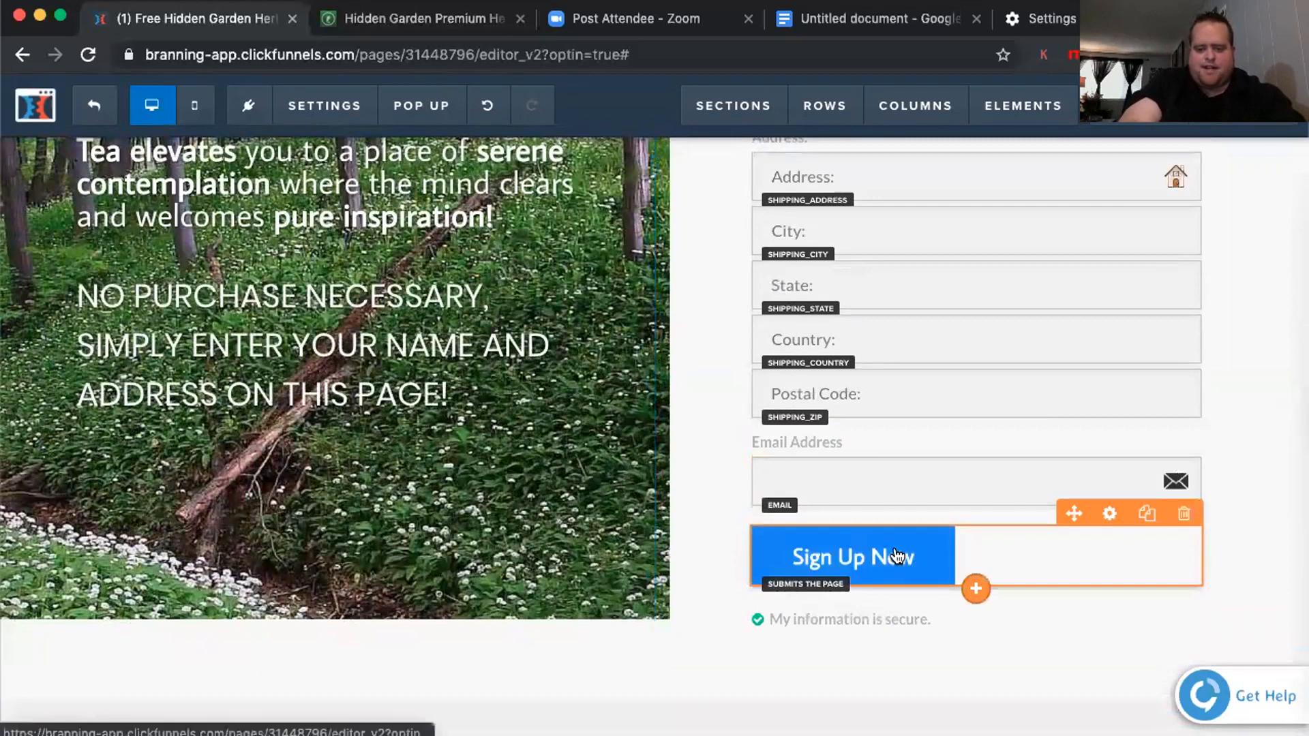
pyautogui.click(1110, 513)
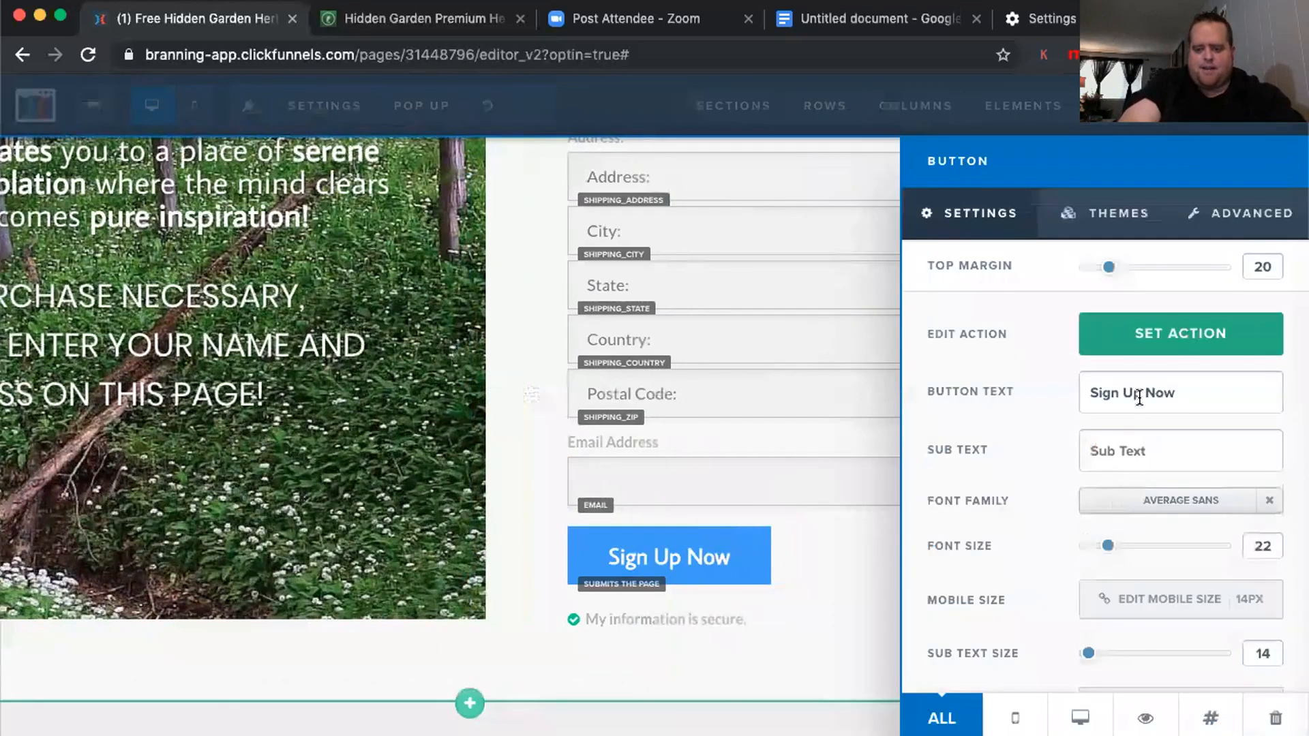
pyautogui.tripleClick(1139, 389)
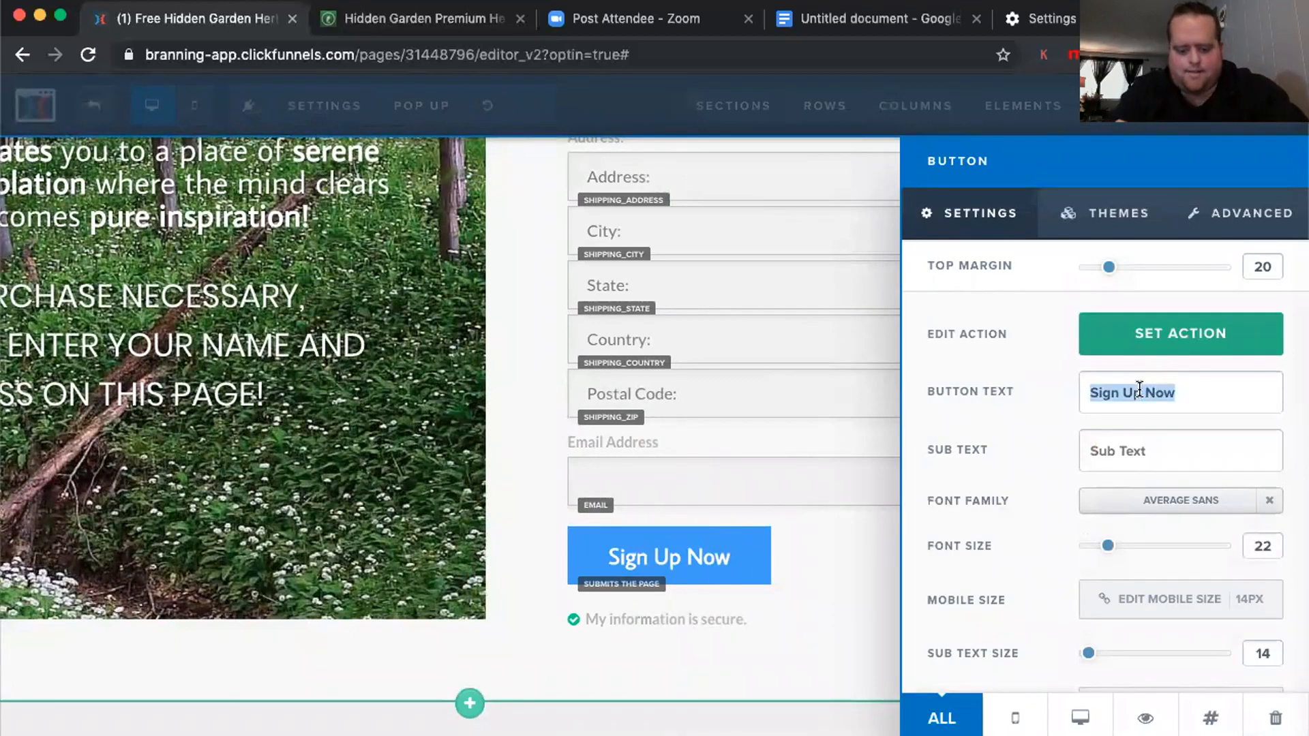
pyautogui.write('Get Your ')
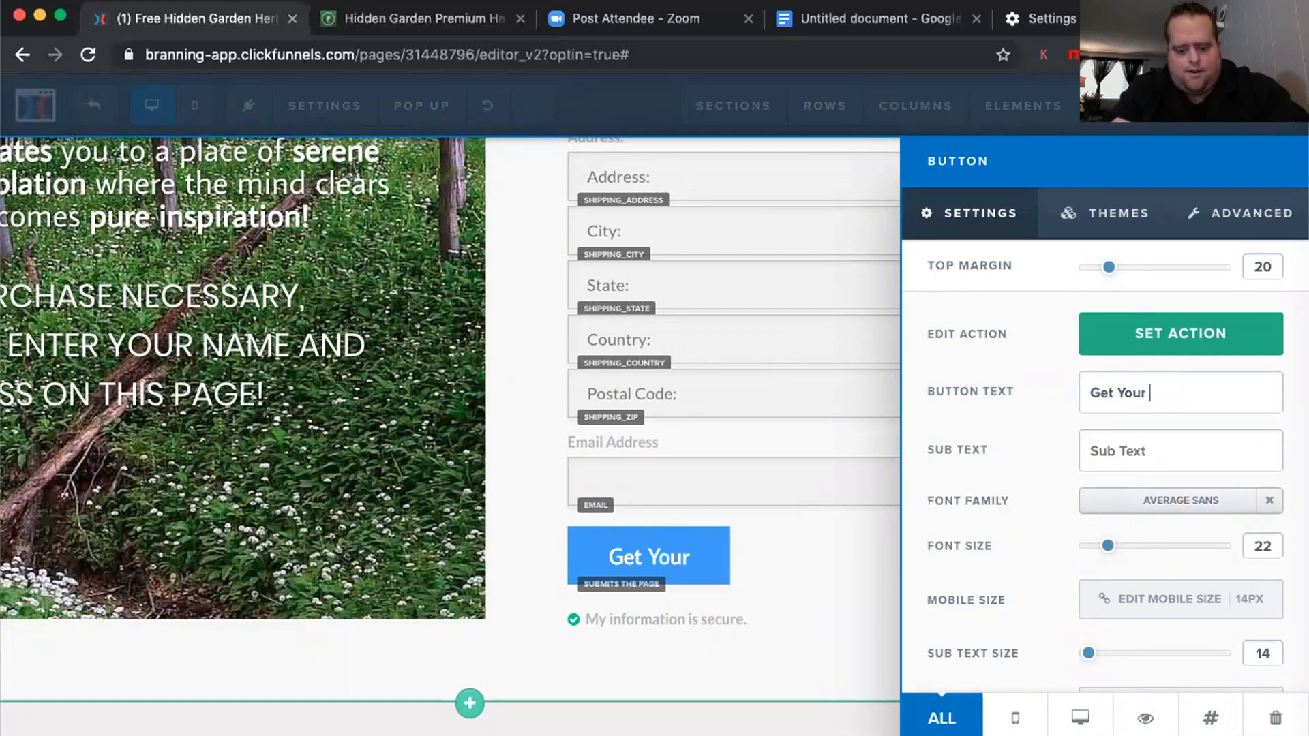
pyautogui.write('Free Sma')
pyautogui.press('BackSpace')
pyautogui.write('am')
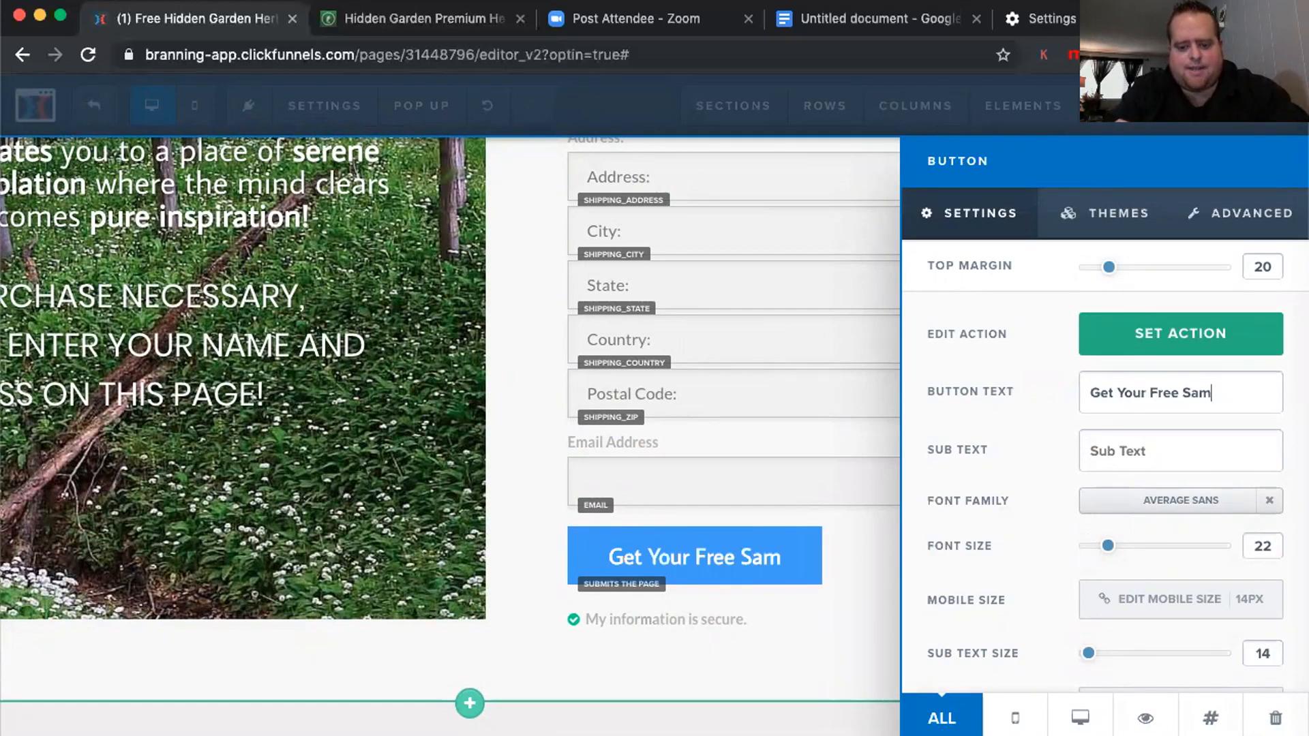
pyautogui.write('ple Today!')
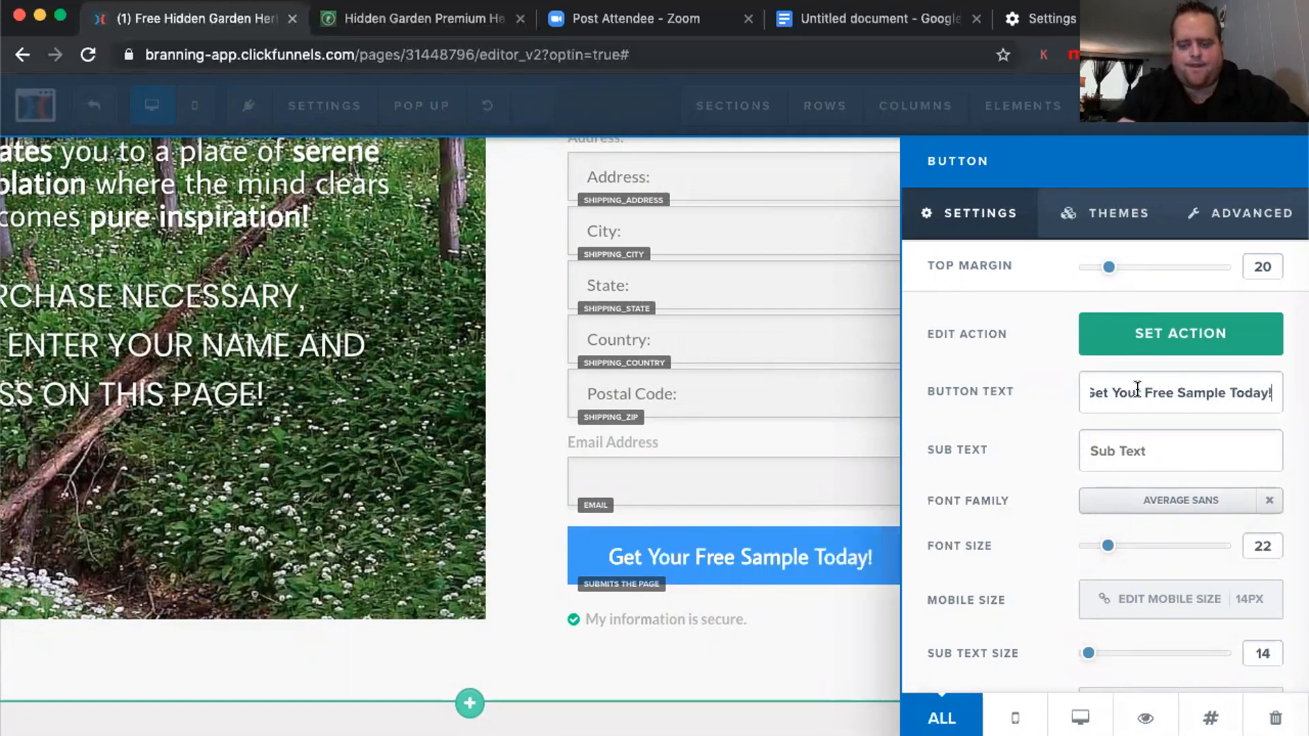
# Check the action assigned to the submit button and review the optin page from header to footer
pyautogui.click(1151, 337)
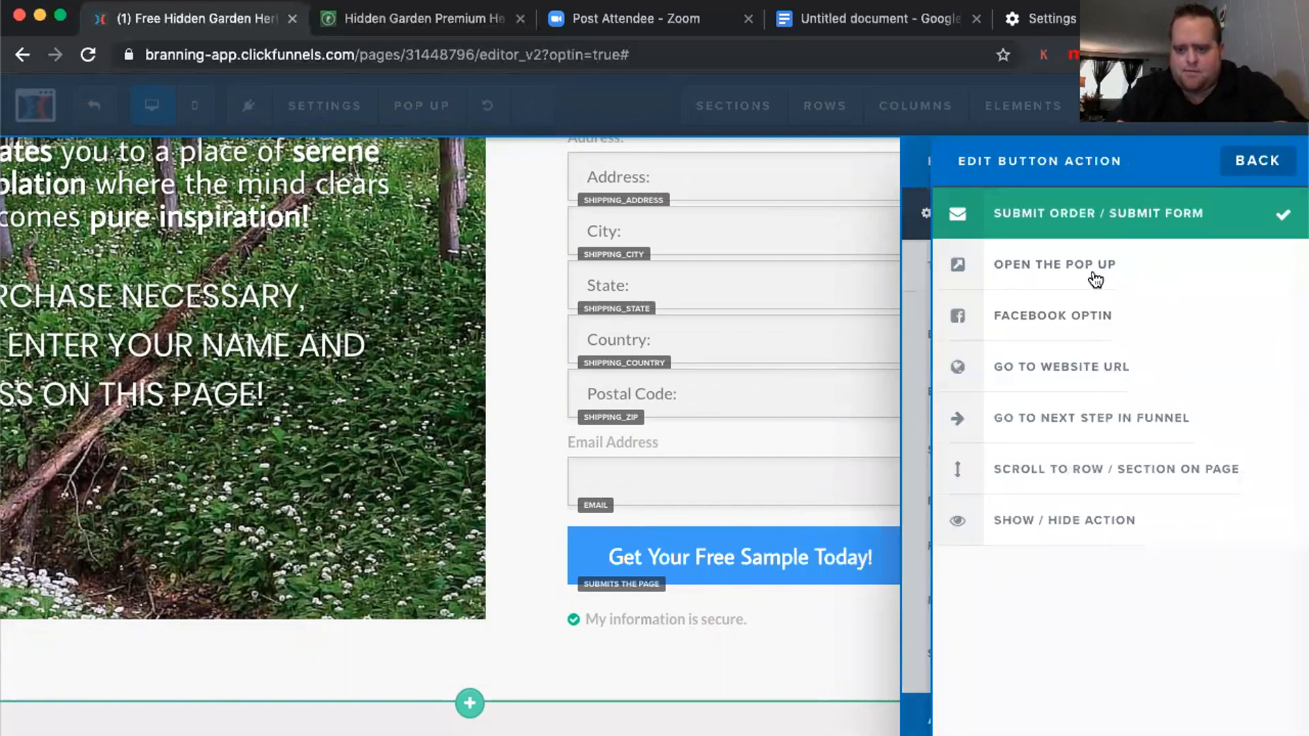
pyautogui.click(809, 405)
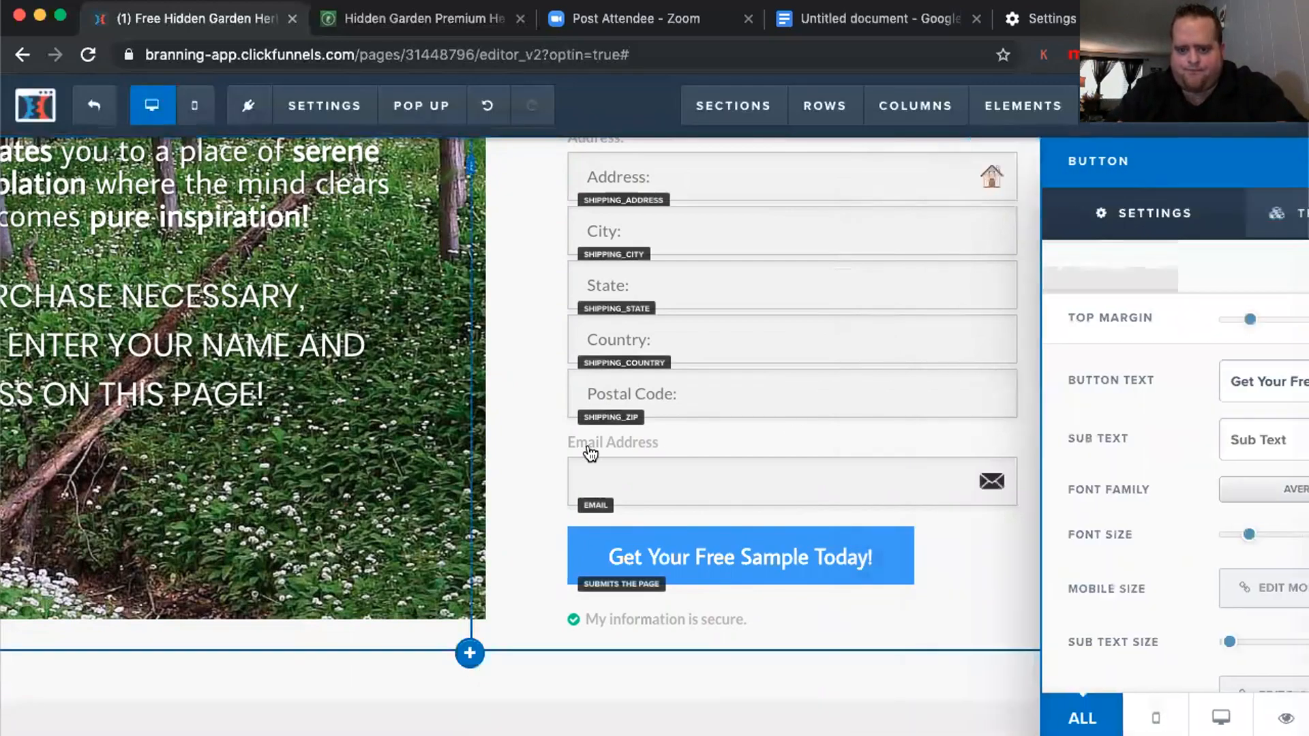
pyautogui.scroll(7, 570, 426)
pyautogui.scroll(-10, 568, 424)
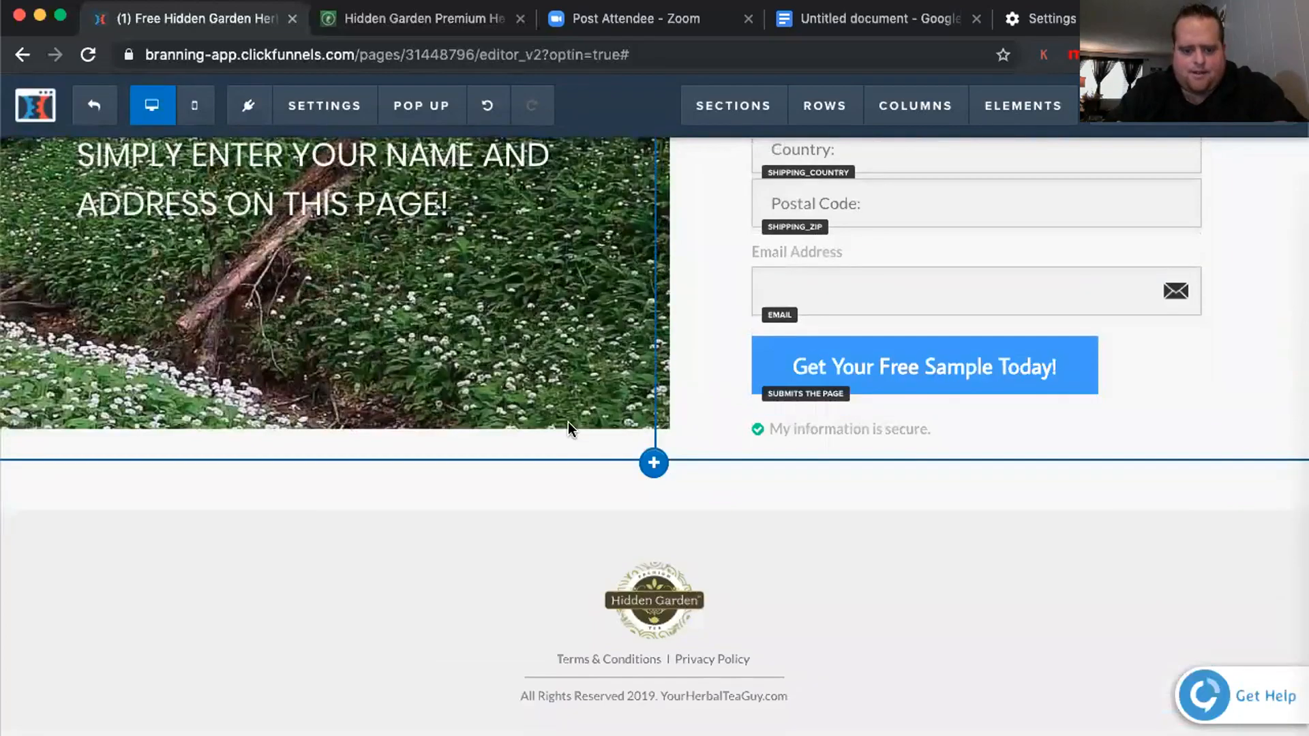
pyautogui.scroll(10, 567, 423)
pyautogui.scroll(-8, 590, 381)
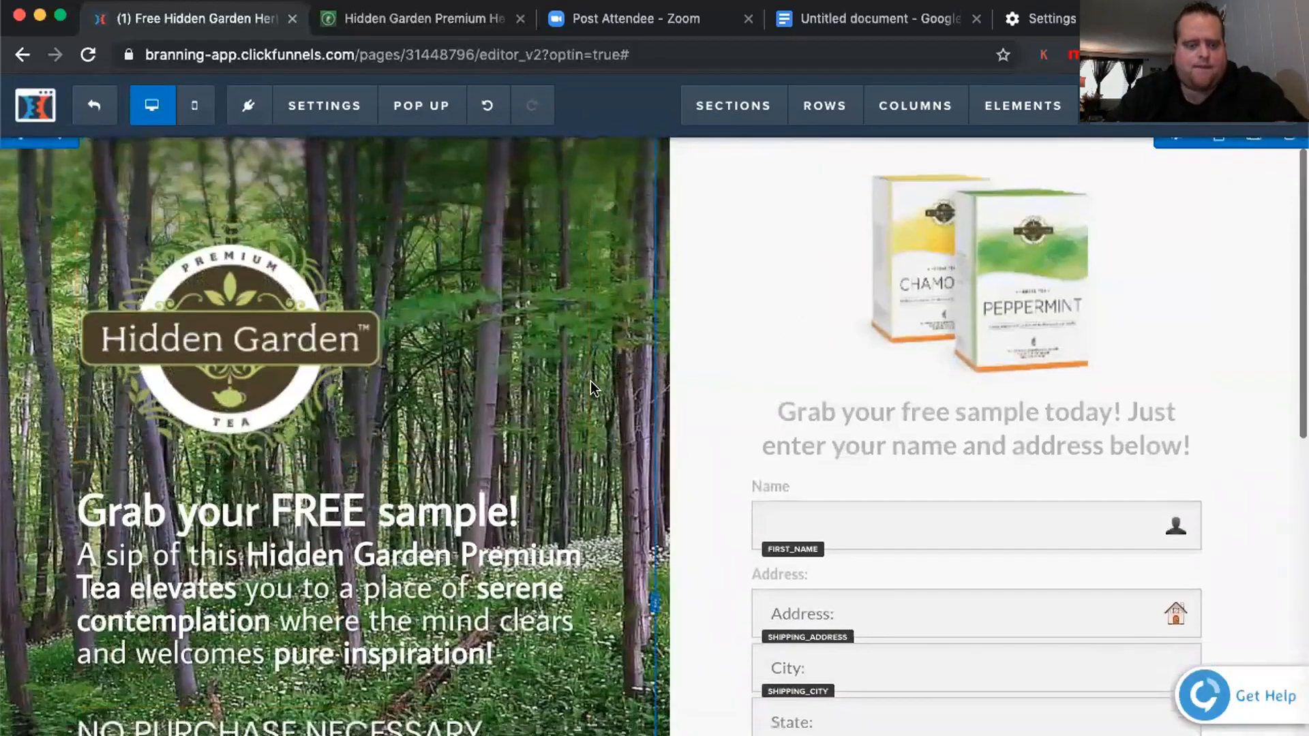
pyautogui.scroll(8, 591, 381)
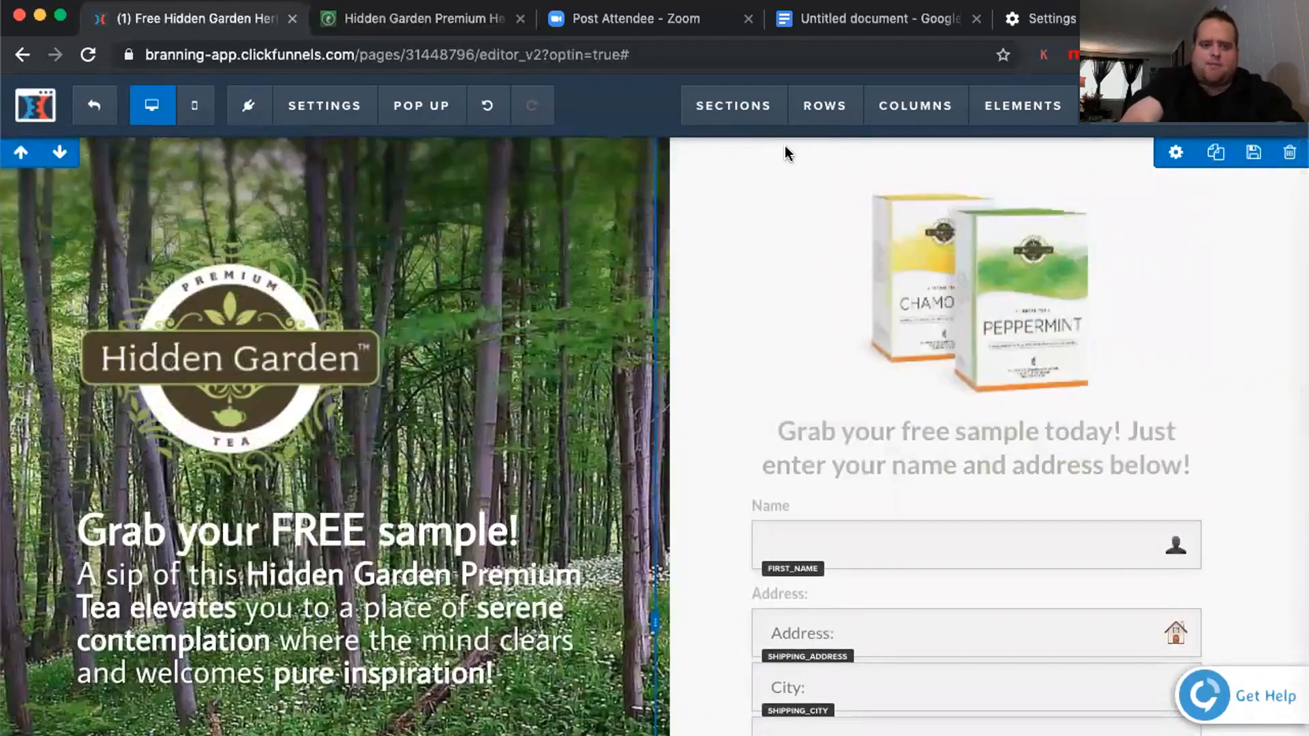
# Switch to the Melaleuca product page and sample the dark green 2B5009 from the band beneath the tea boxes with the colour picker
pyautogui.click(423, 21)
pyautogui.scroll(-5, 532, 259)
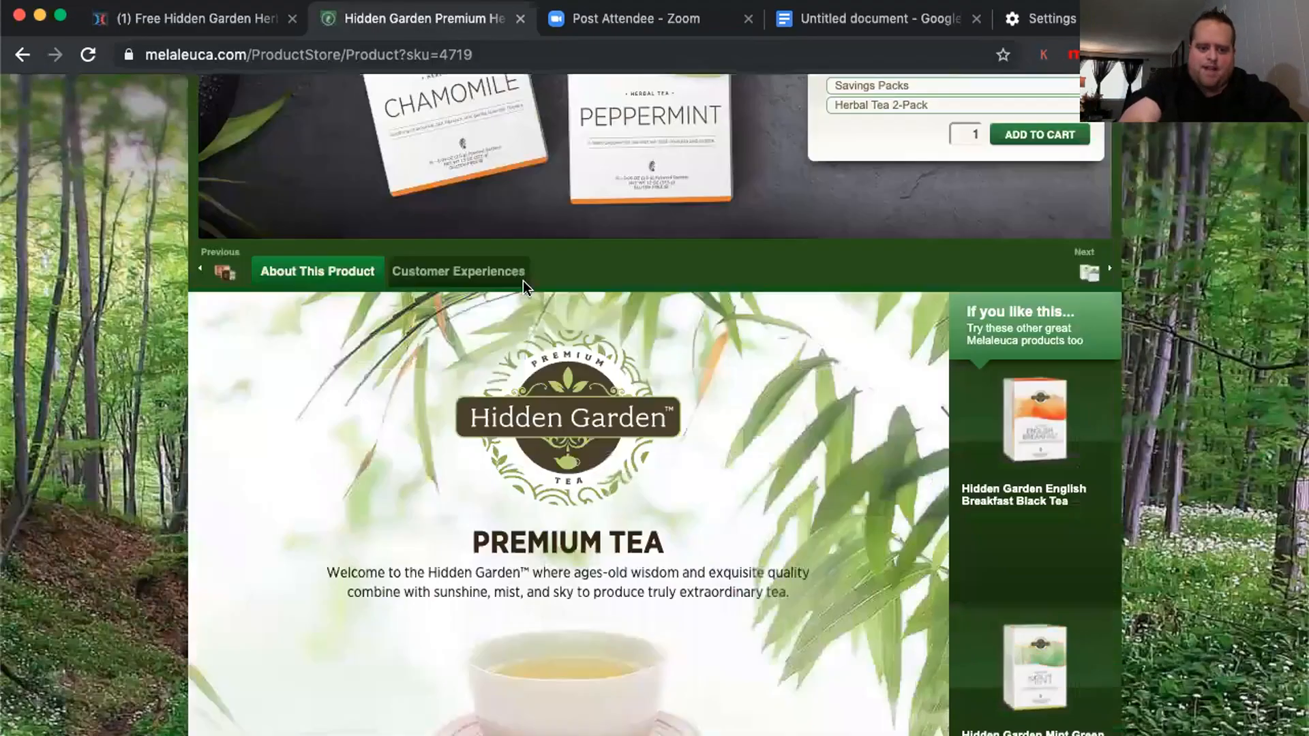
pyautogui.scroll(-10, 522, 280)
pyautogui.scroll(6, 523, 280)
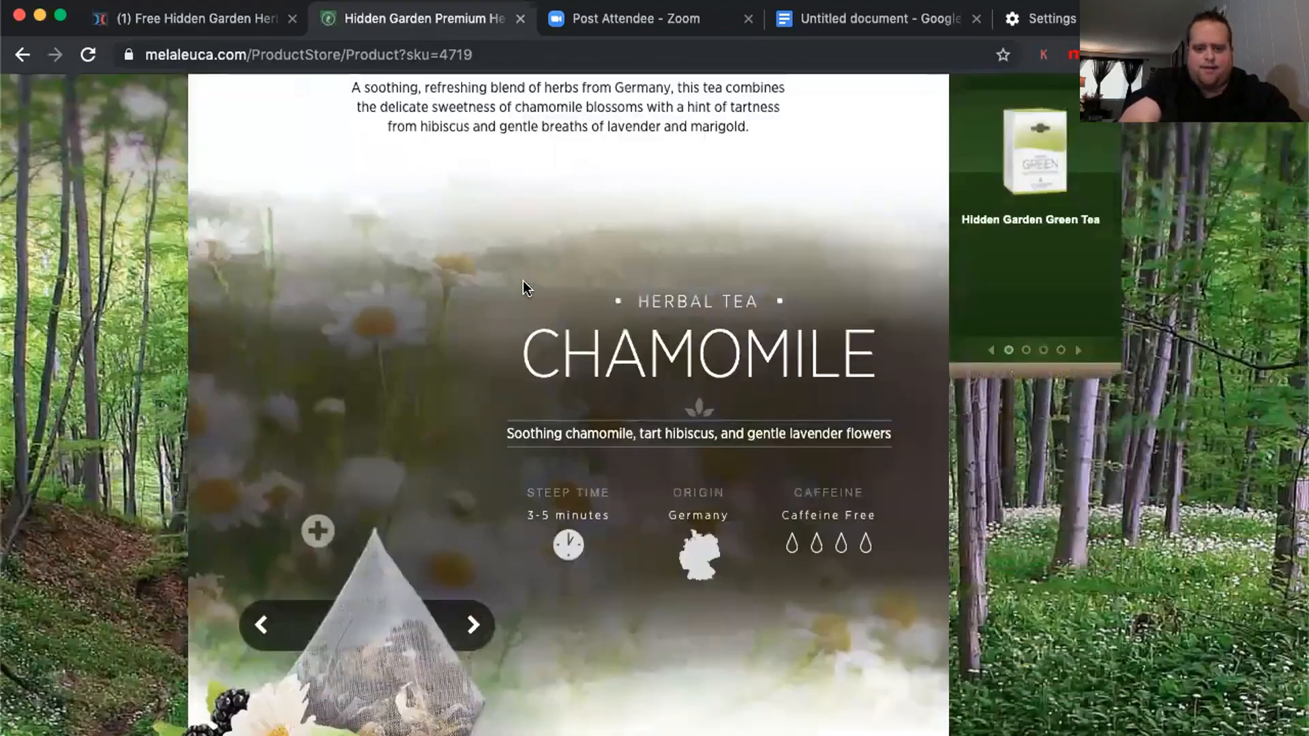
pyautogui.scroll(10, 522, 280)
pyautogui.scroll(-2, 783, 390)
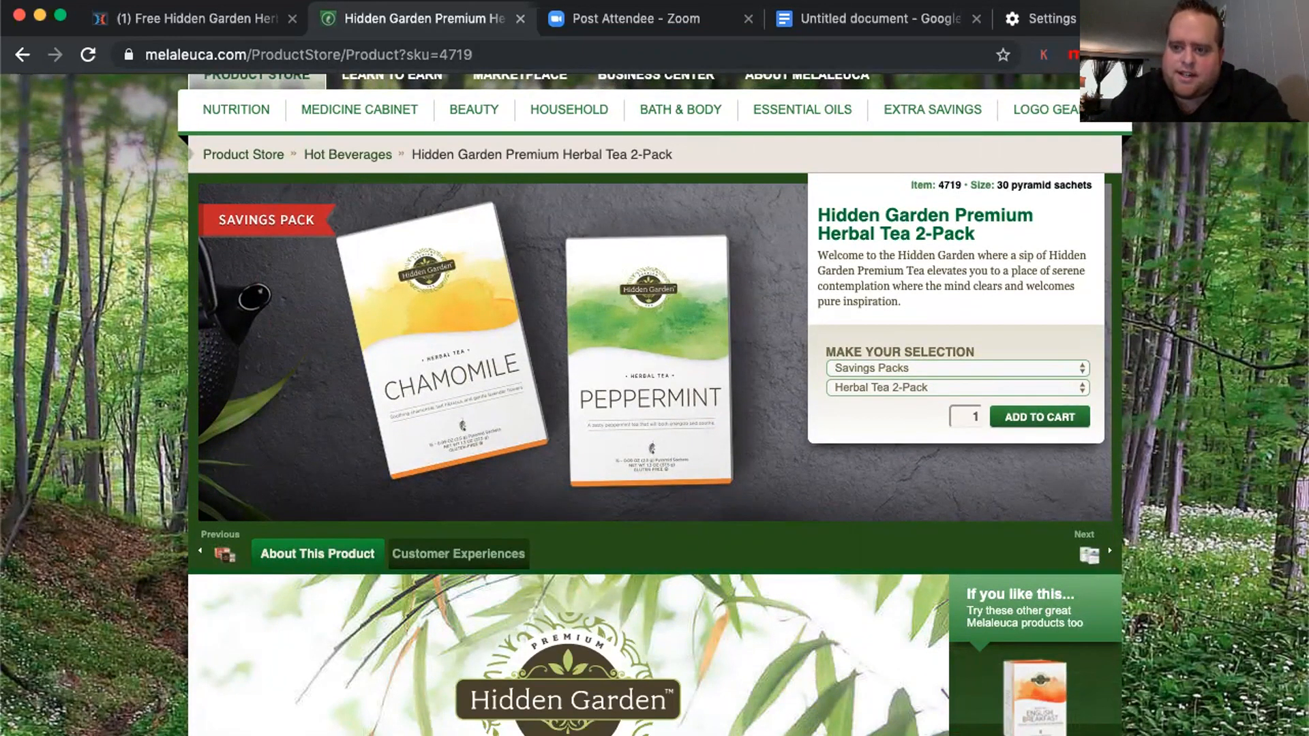
pyautogui.click(1205, 54)
pyautogui.click(947, 330)
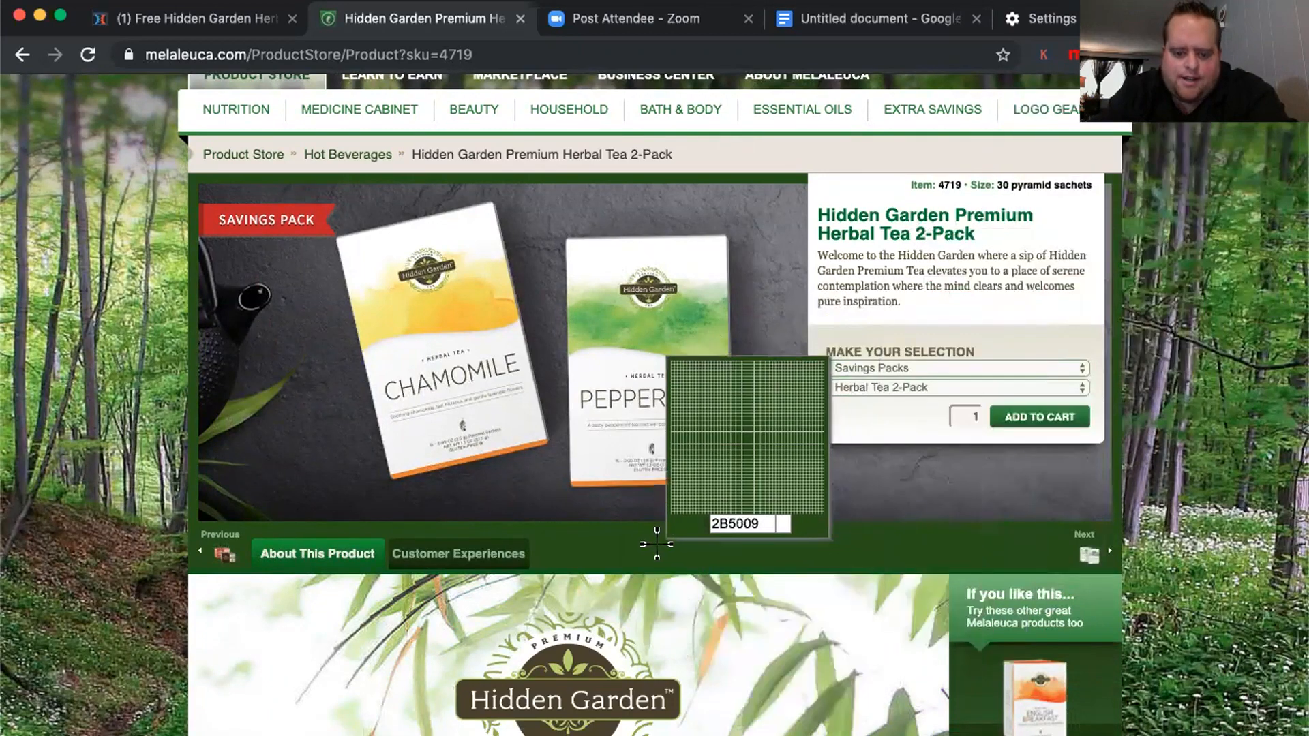
pyautogui.click(628, 542)
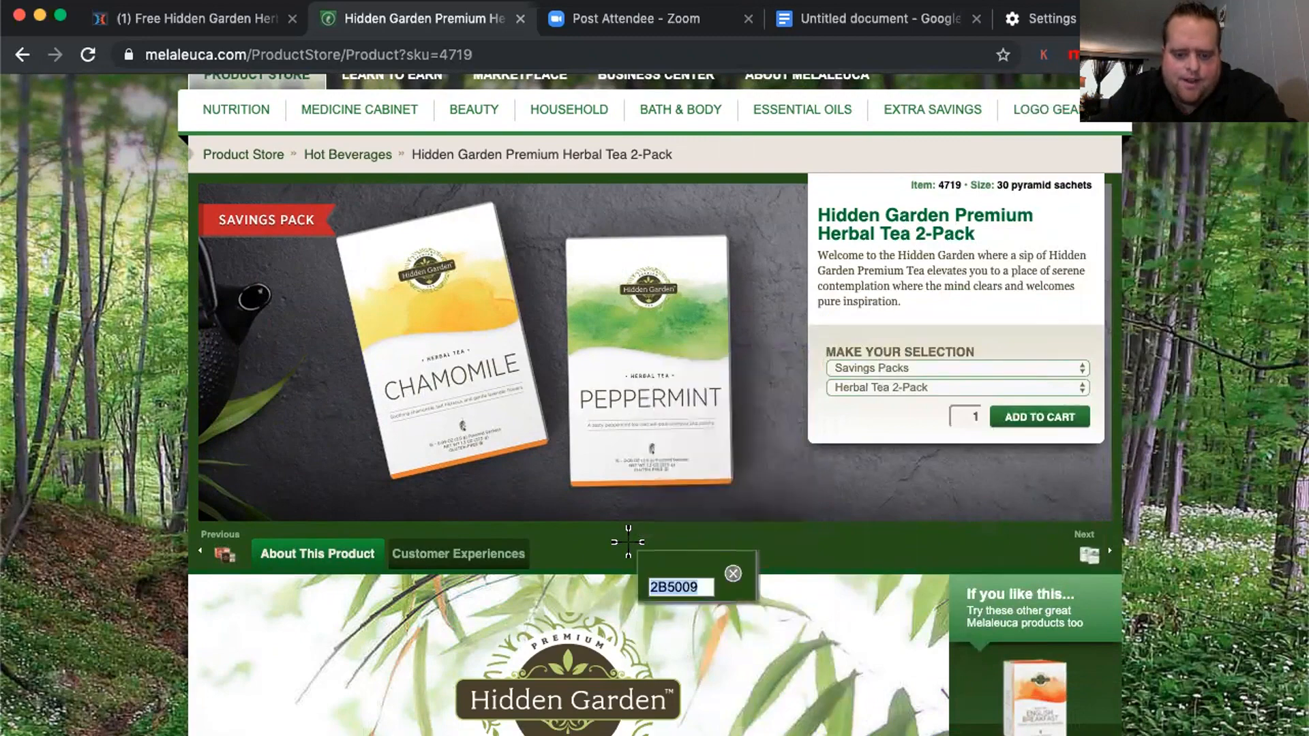
pyautogui.click(733, 575)
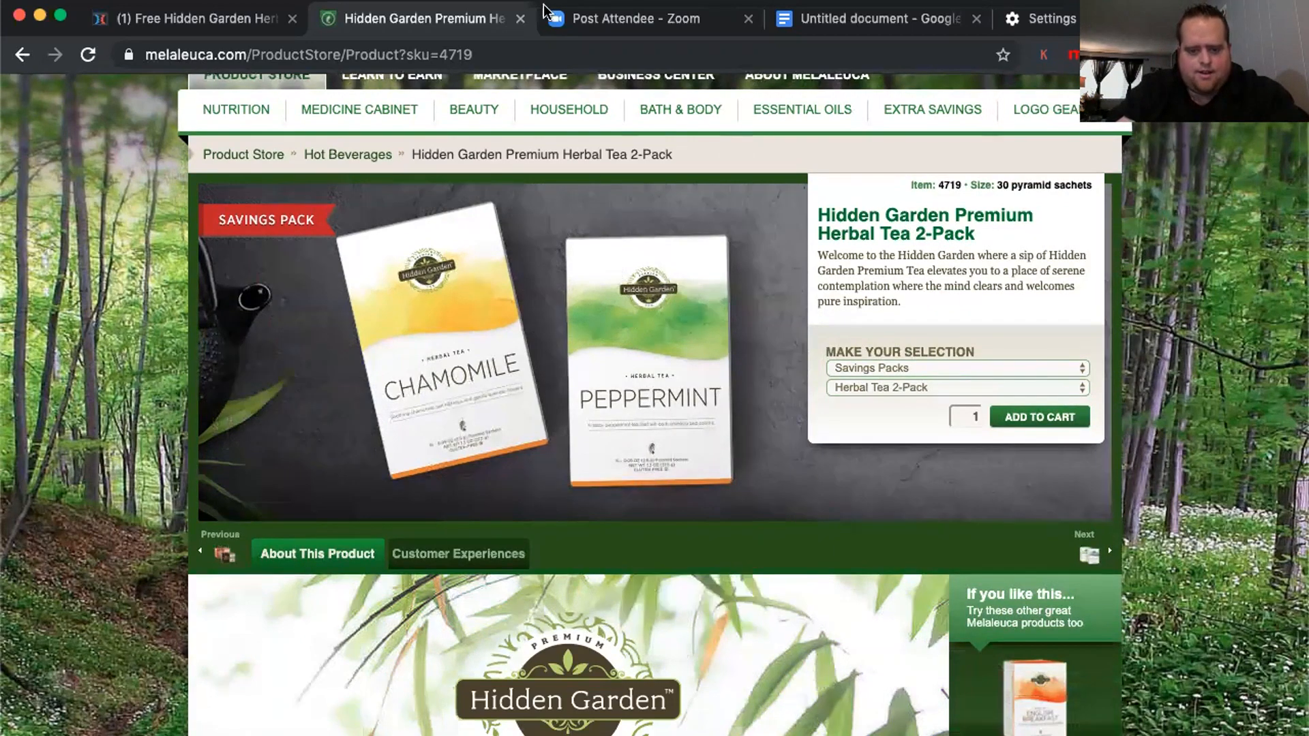
# Return to the ClickFunnels editor and go to the optin form's submit button
pyautogui.click(208, 13)
pyautogui.scroll(-5, 641, 212)
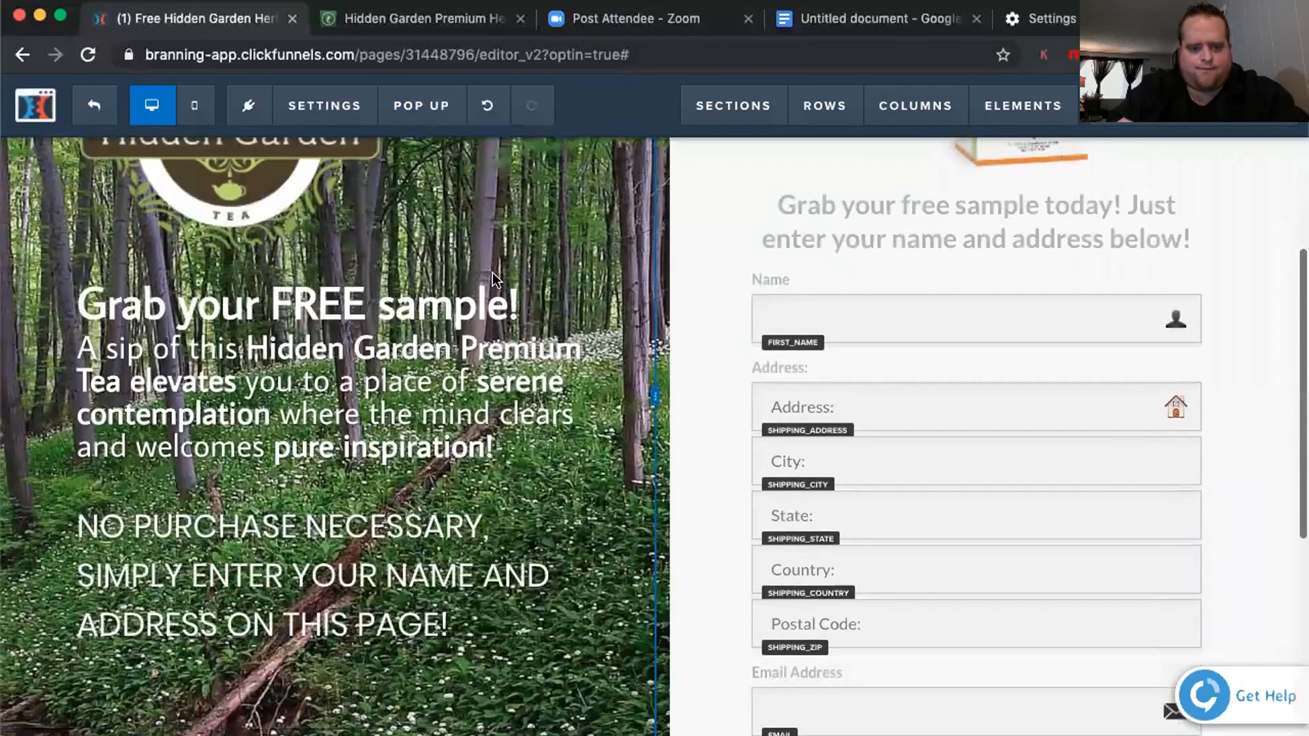
# Set the footer section's background color to the copied dark green, #2b5009
pyautogui.scroll(-6, 1209, 609)
pyautogui.scroll(1, 1209, 609)
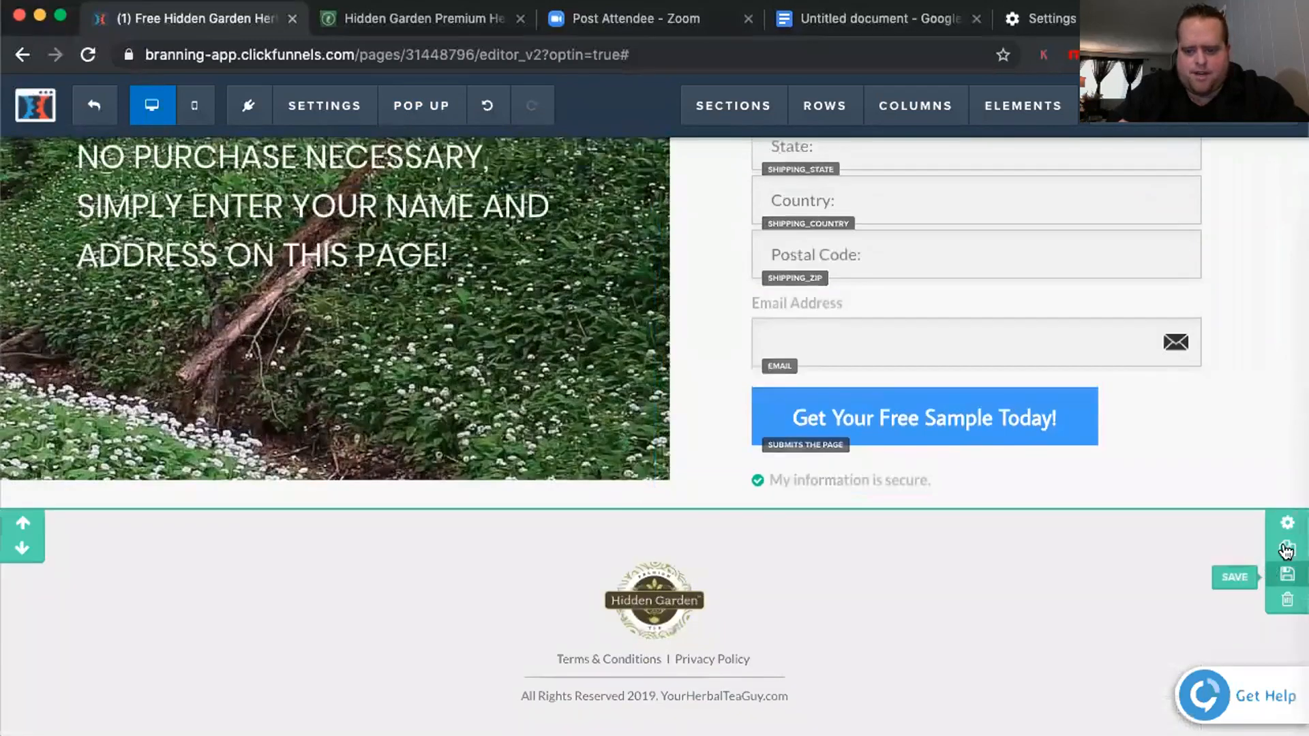
pyautogui.click(1065, 511)
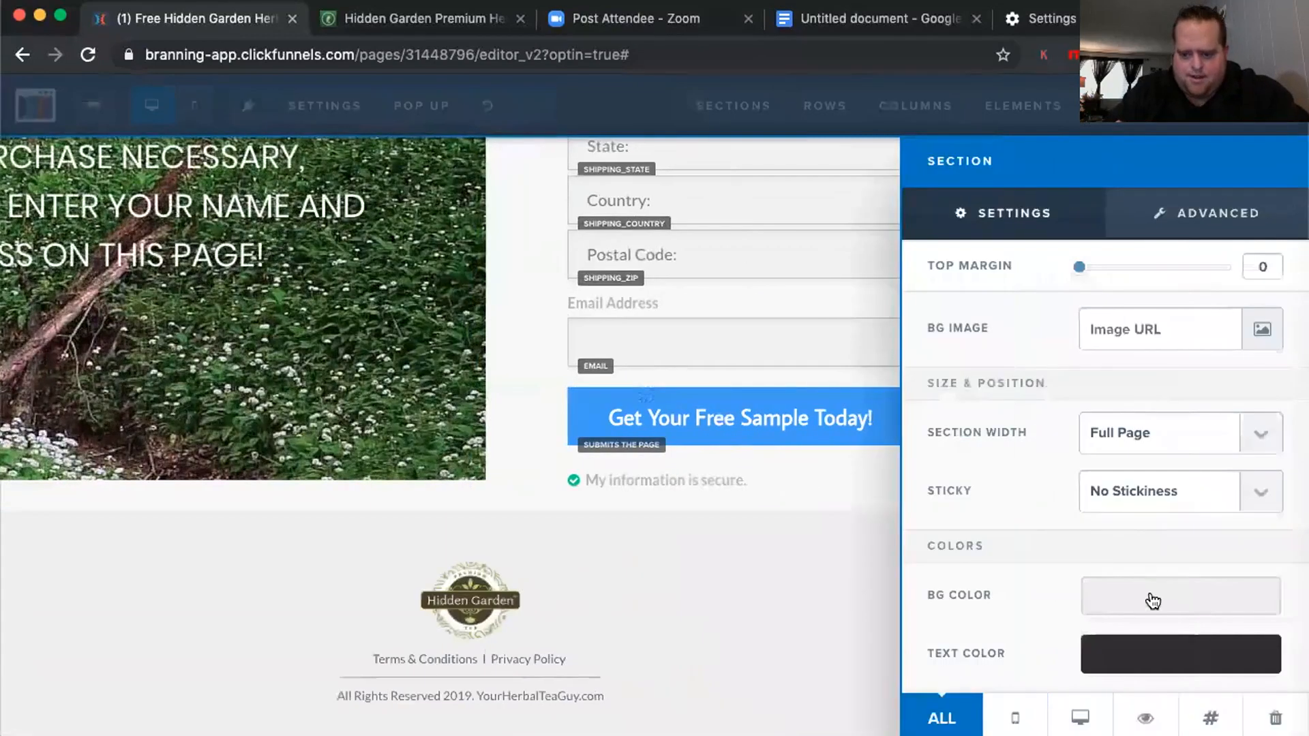
pyautogui.click(1148, 599)
pyautogui.tripleClick(1156, 550)
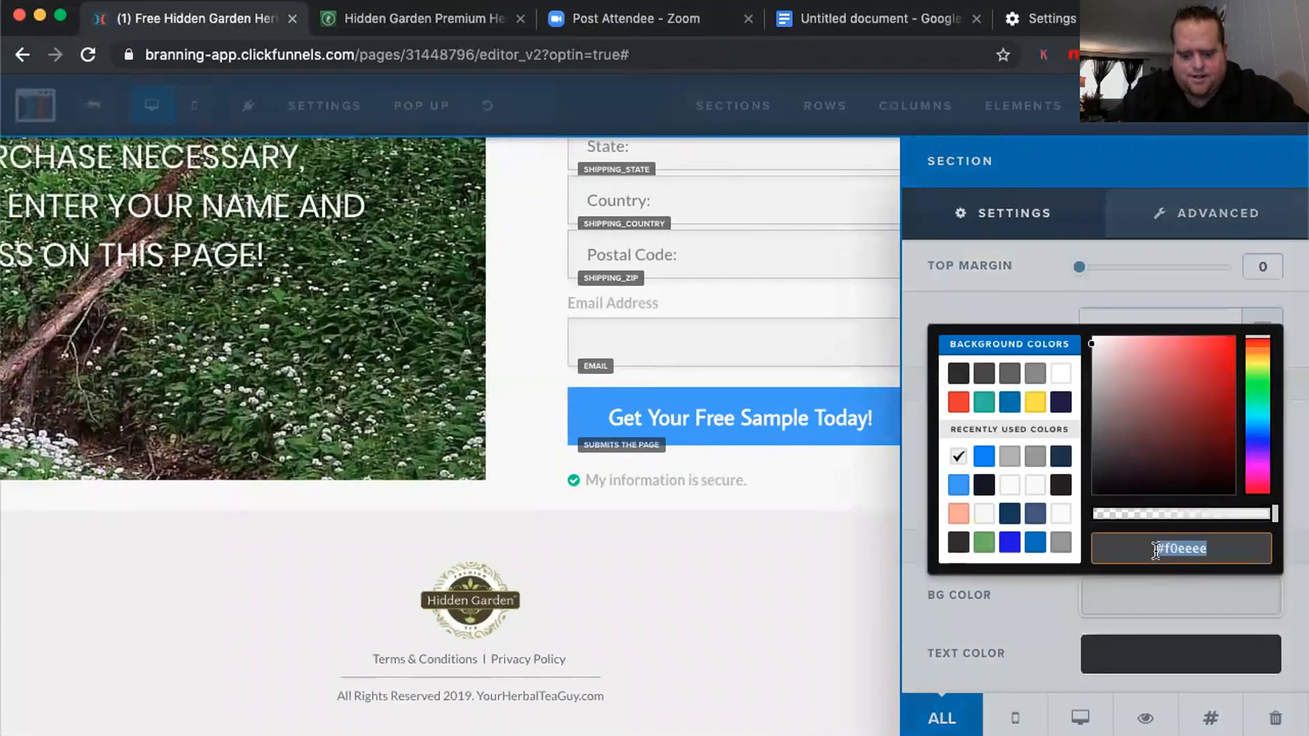
pyautogui.hotkey('ctrl', 'v')
pyautogui.click(713, 660)
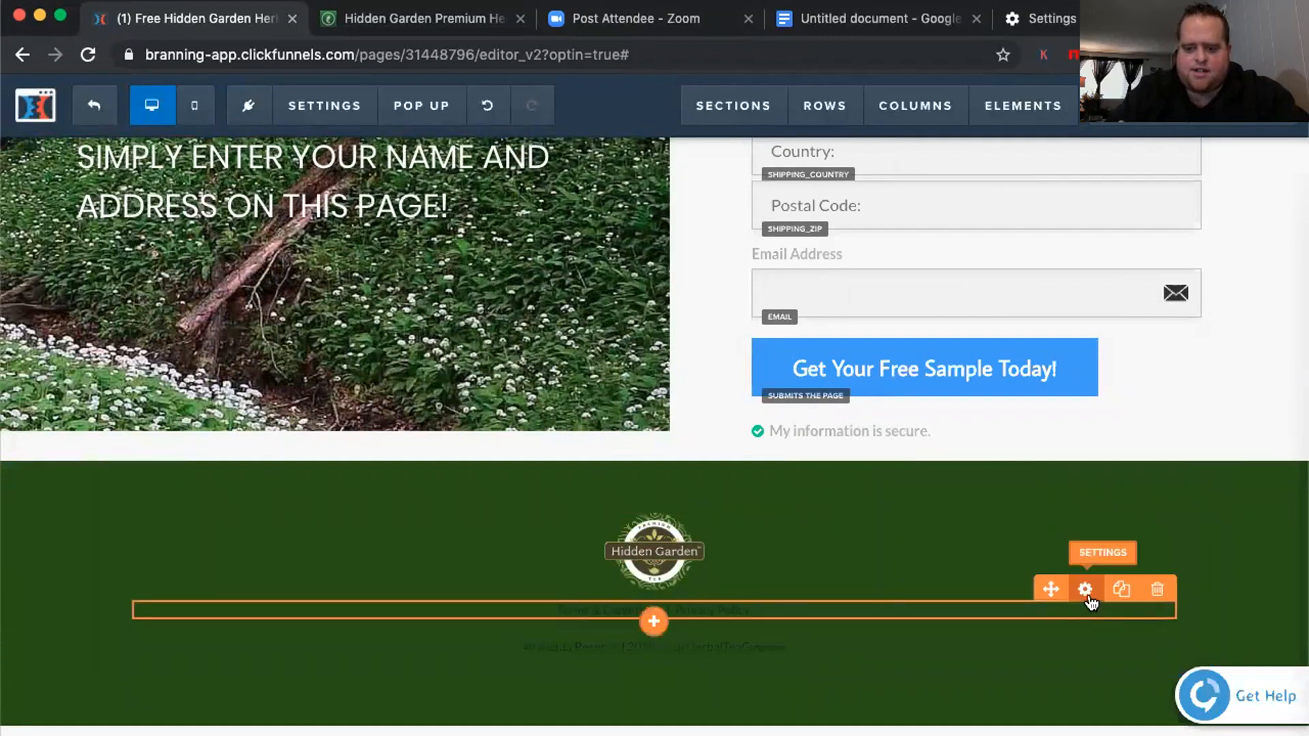
# Change the text color of the footer's Terms & Conditions and Privacy Policy line to white, #ffffff
pyautogui.click(1088, 598)
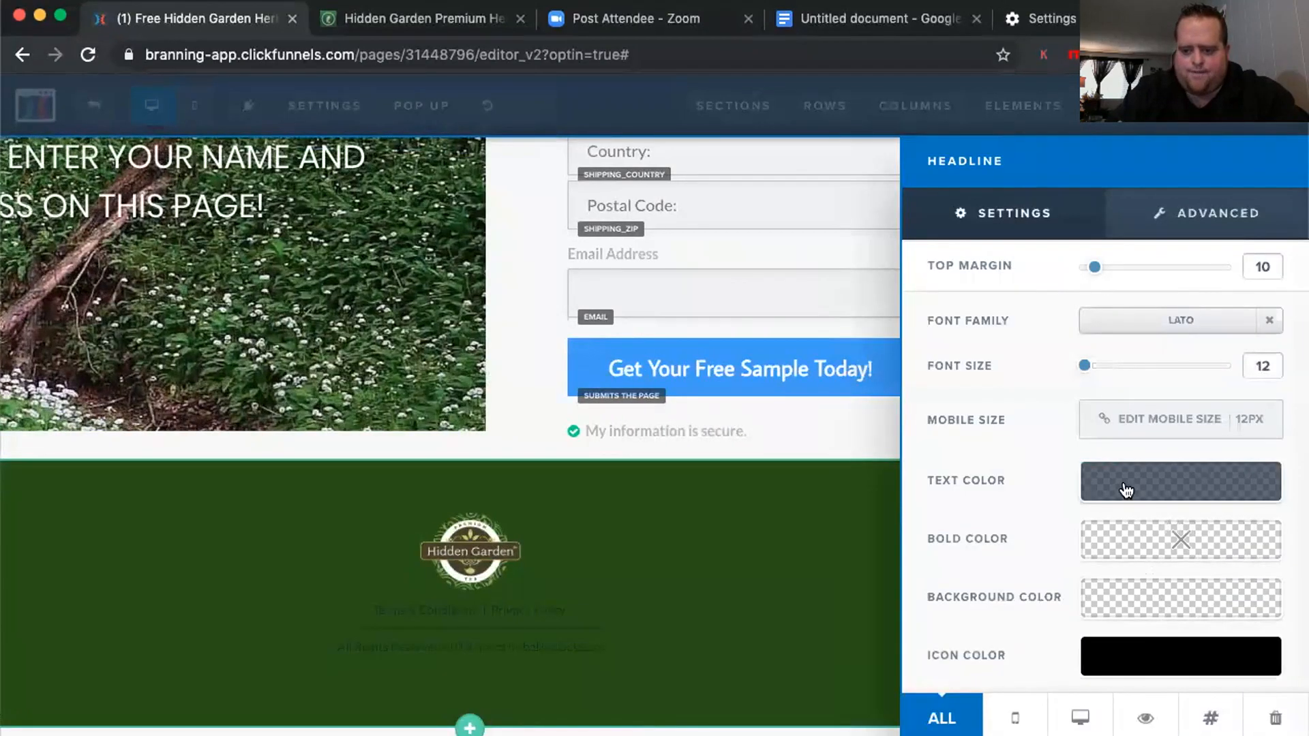
pyautogui.click(1125, 489)
pyautogui.click(1066, 263)
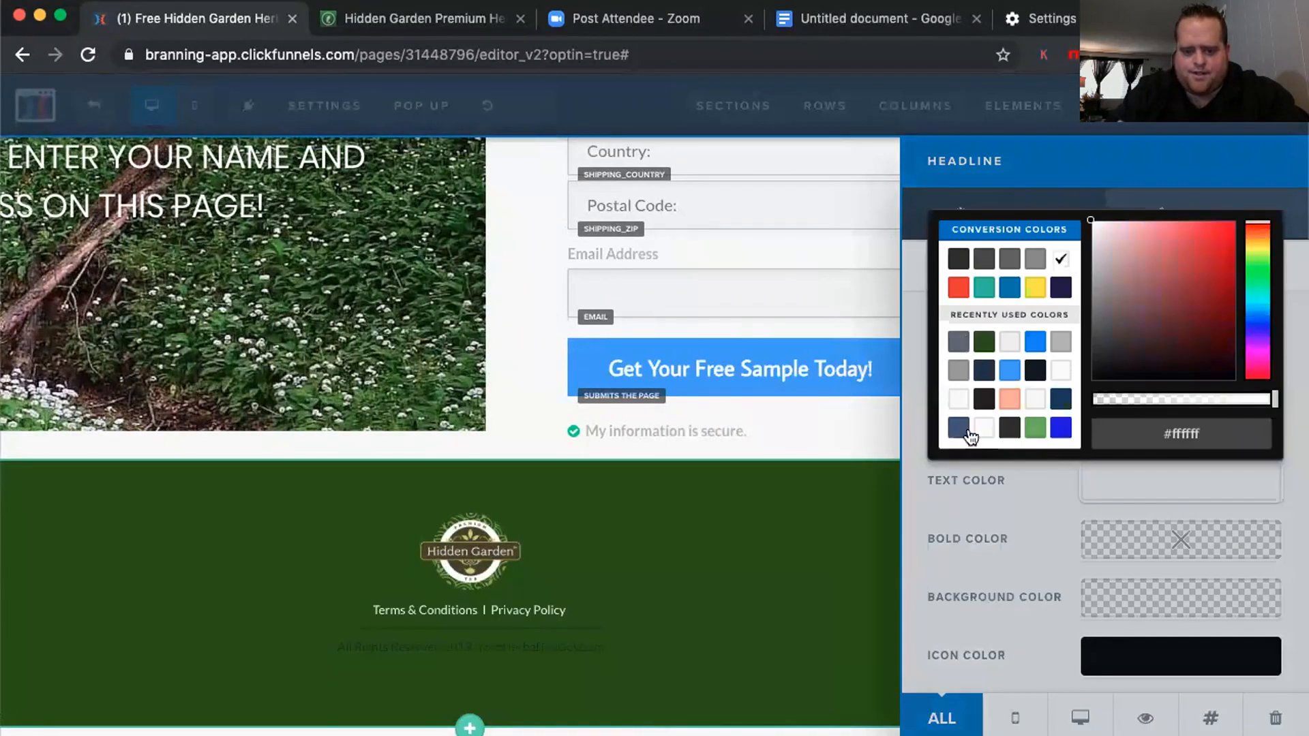
pyautogui.click(783, 616)
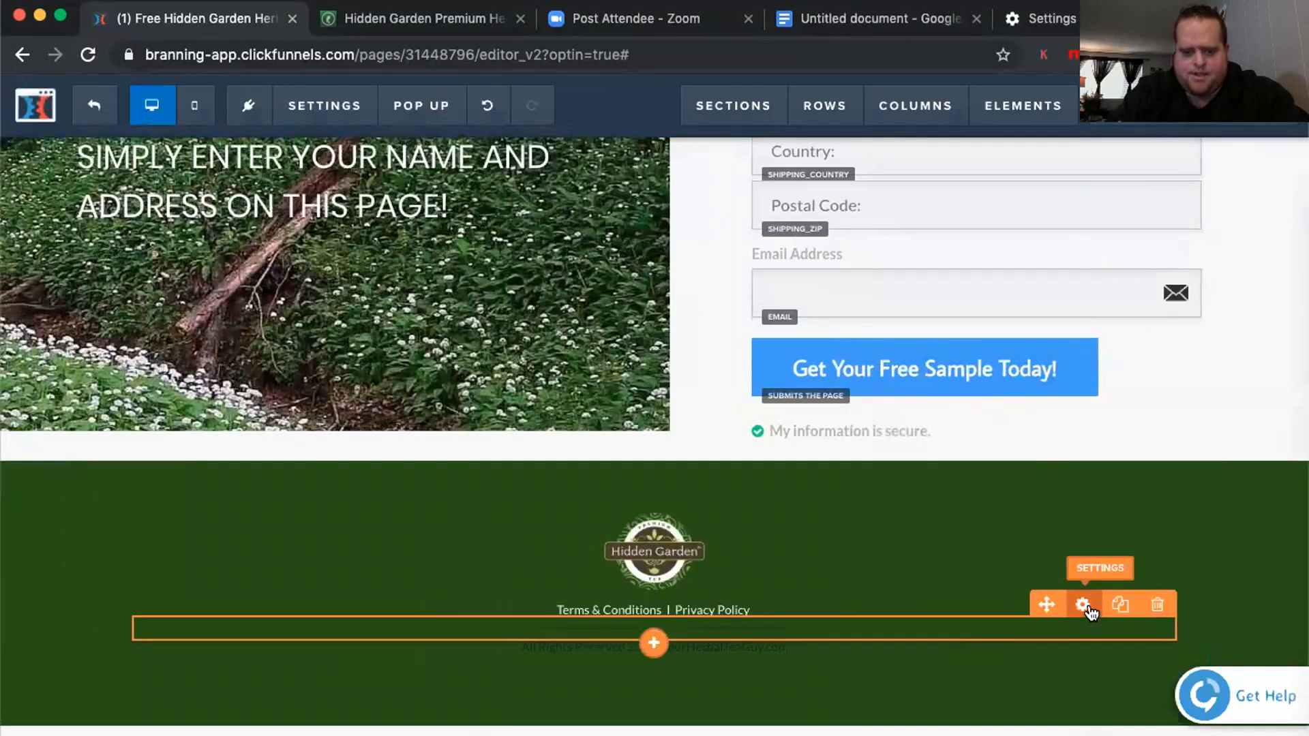
# Change the color of the divider line in the footer to white
pyautogui.click(1083, 605)
pyautogui.click(1114, 516)
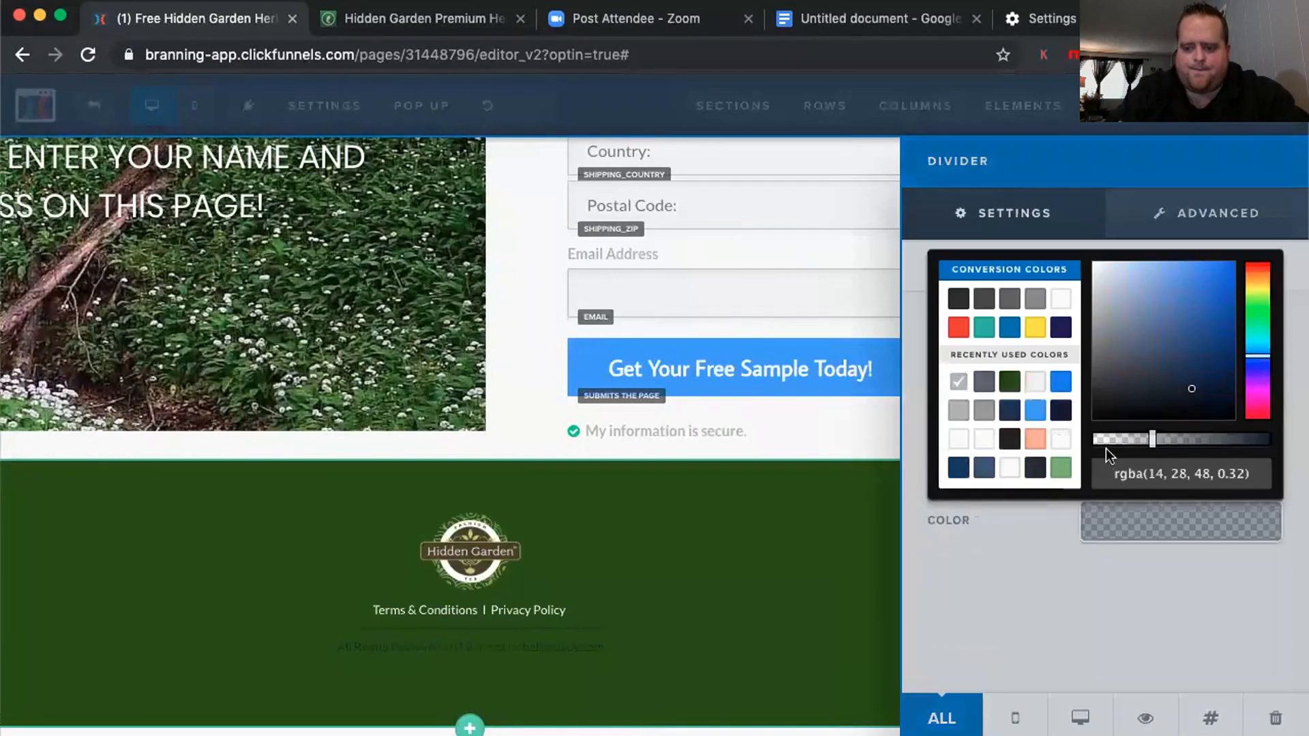
pyautogui.click(1061, 300)
pyautogui.click(721, 624)
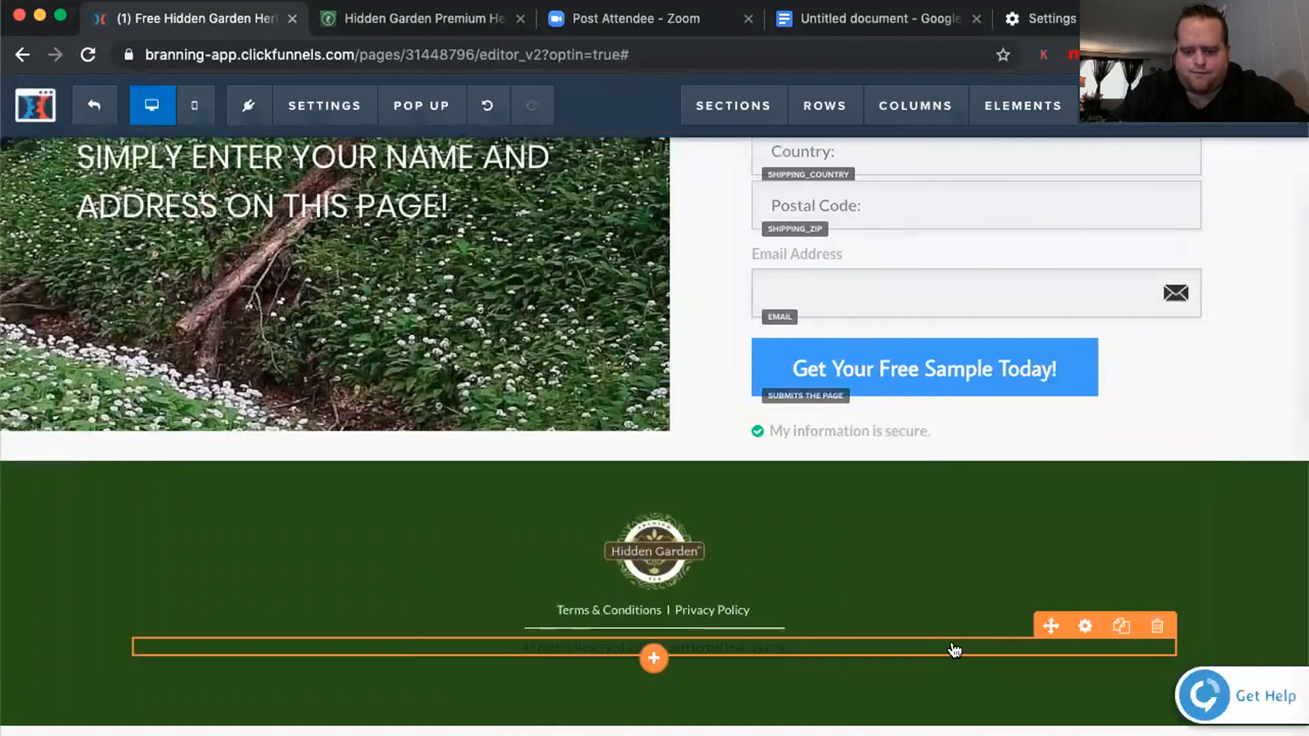
# Change the text color of the footer's All Rights Reserved line to white, #ffffff
pyautogui.click(1086, 625)
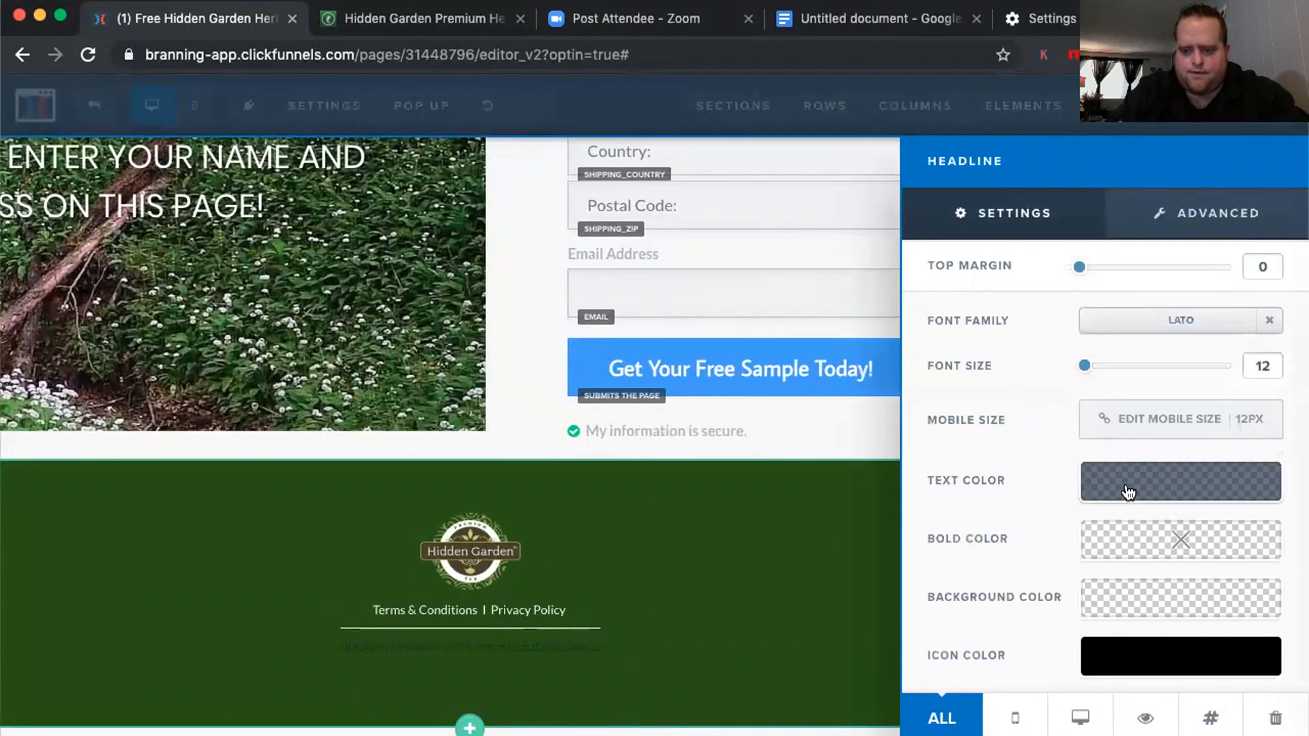
pyautogui.click(1125, 489)
pyautogui.click(1060, 271)
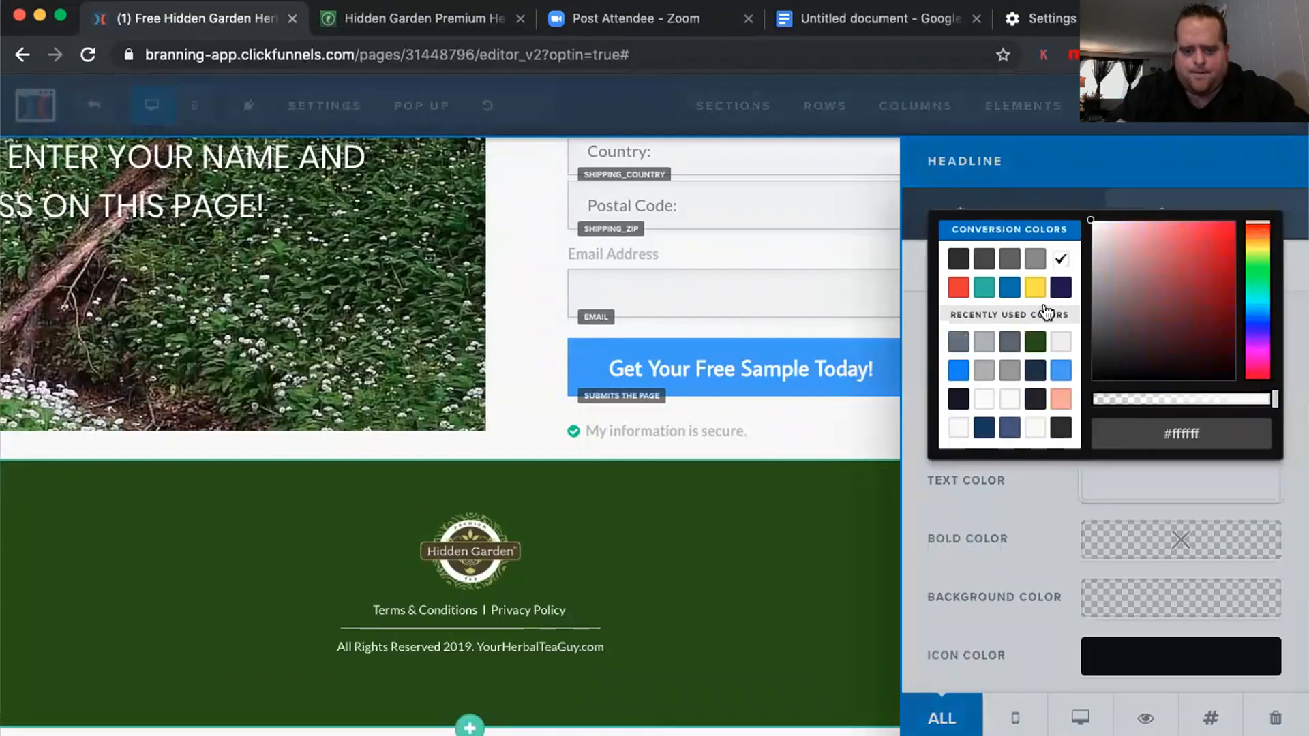
pyautogui.click(789, 526)
# Set both the text color and bold color of the "Grab your free sample today!" headline to the recently used dark green
pyautogui.scroll(10, 880, 554)
pyautogui.moveTo(1118, 444)
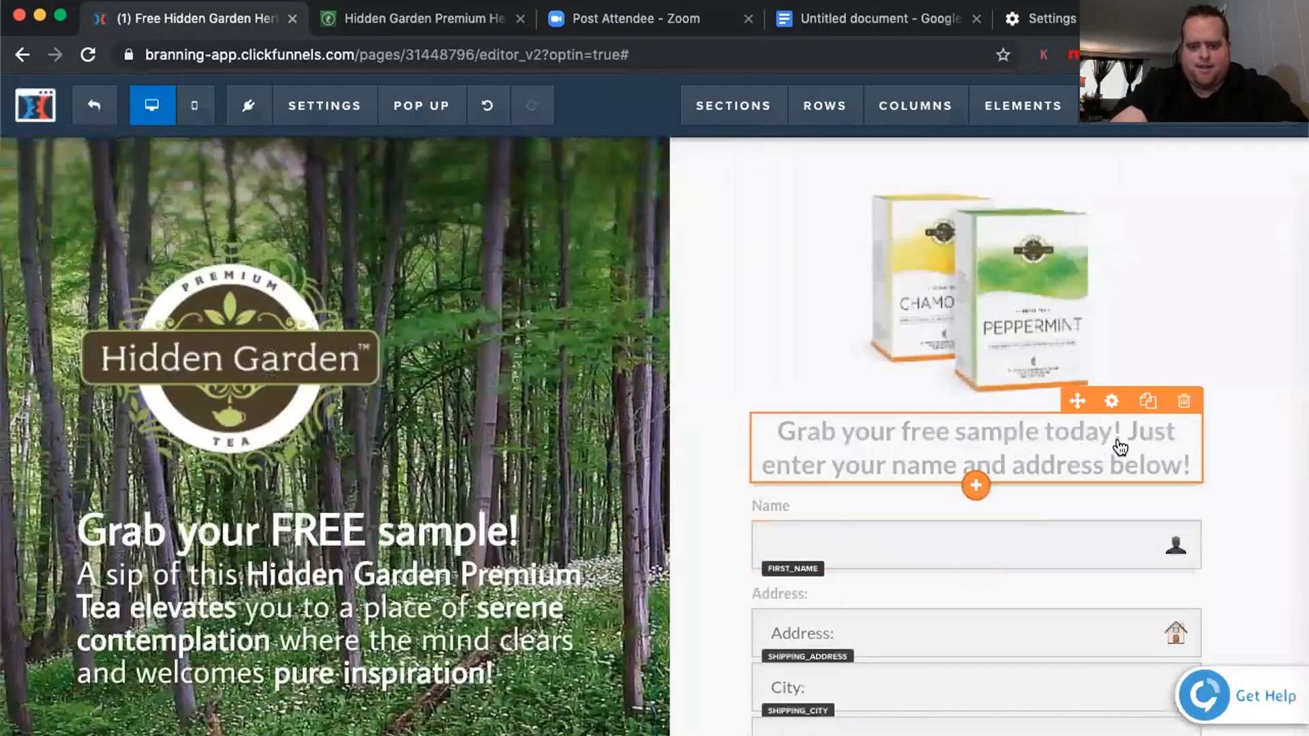
pyautogui.click(1119, 410)
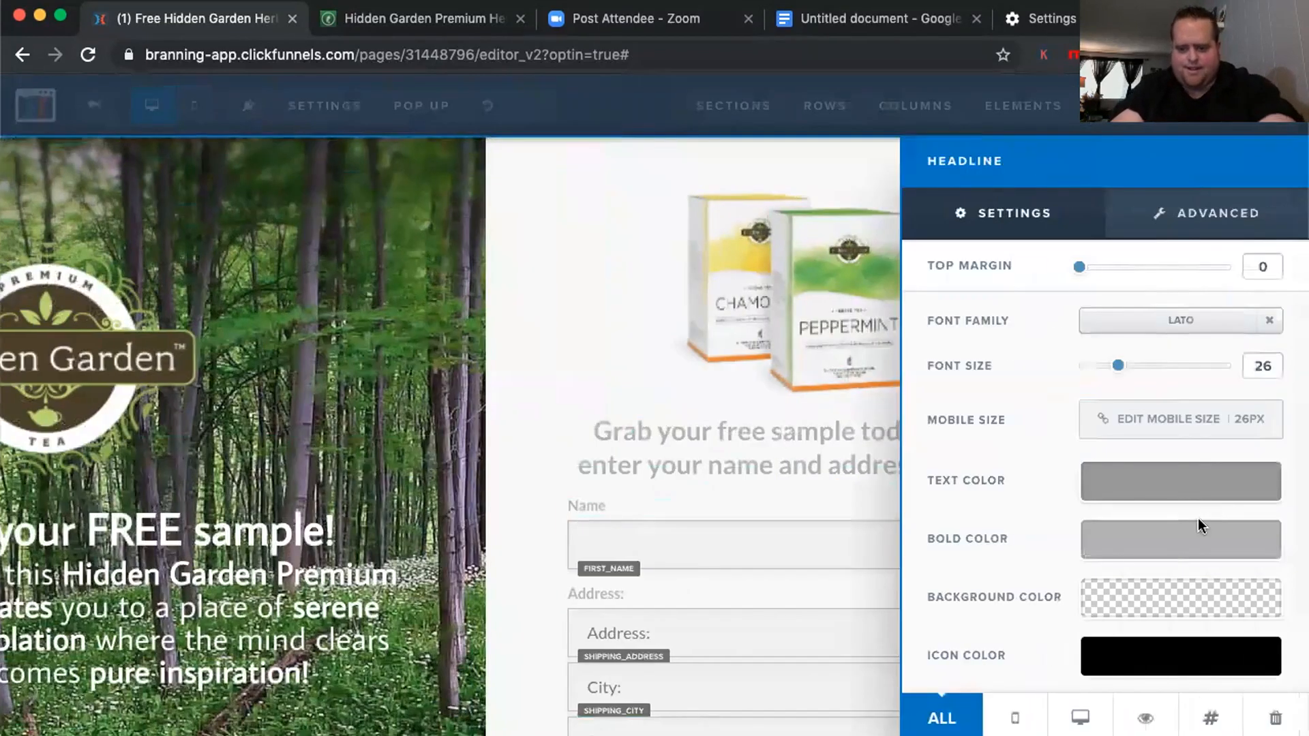
pyautogui.click(1168, 488)
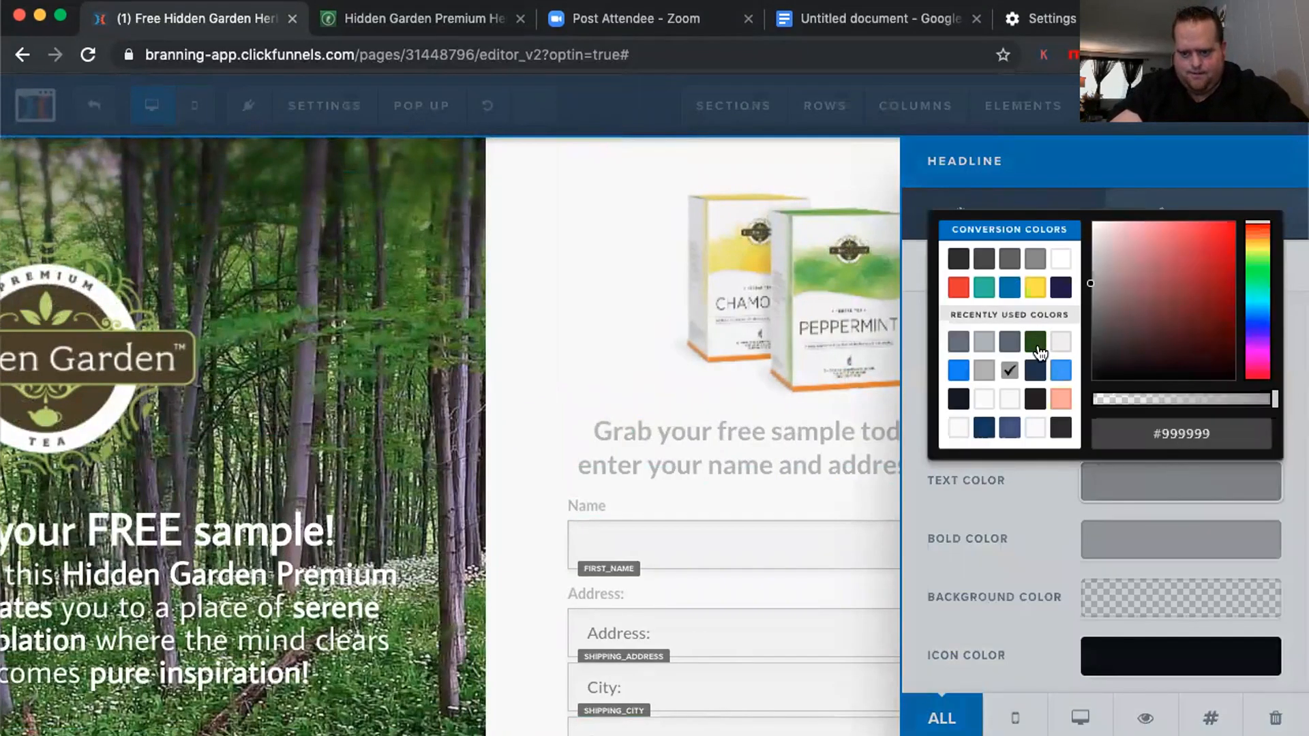
pyautogui.click(1036, 342)
pyautogui.click(1146, 553)
pyautogui.click(1141, 555)
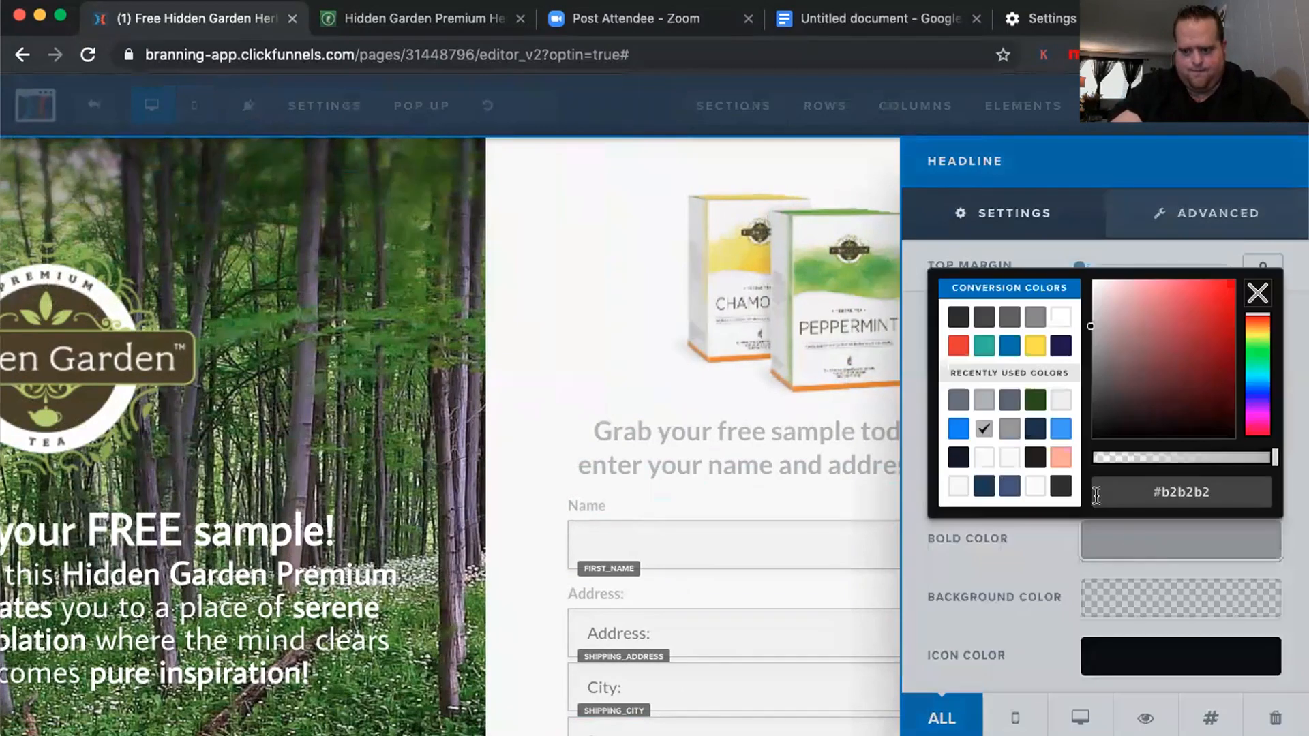
pyautogui.click(1034, 402)
pyautogui.click(656, 377)
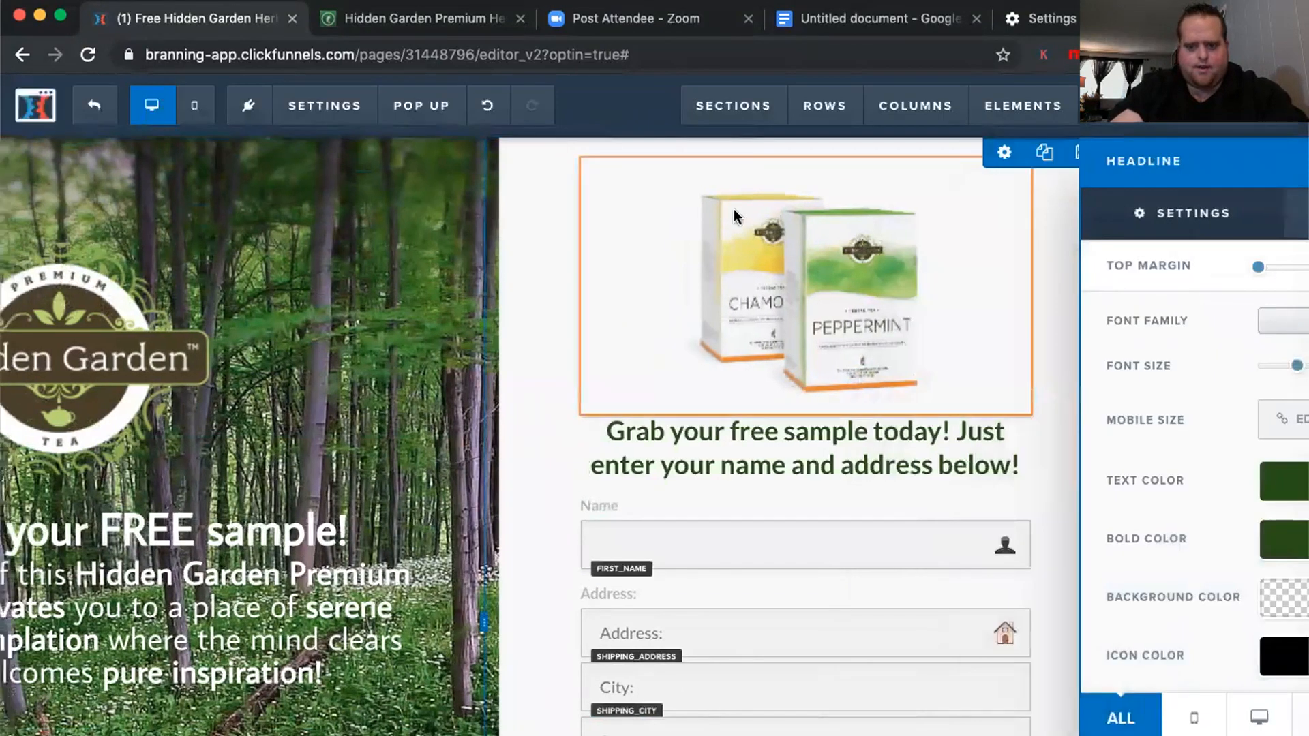
# Review the opt-in page's form and footer, and examine the Hidden Garden product page on the Melaleuca site for its colors and styling
pyautogui.scroll(-5, 654, 362)
pyautogui.scroll(4, 653, 352)
pyautogui.scroll(-3, 653, 352)
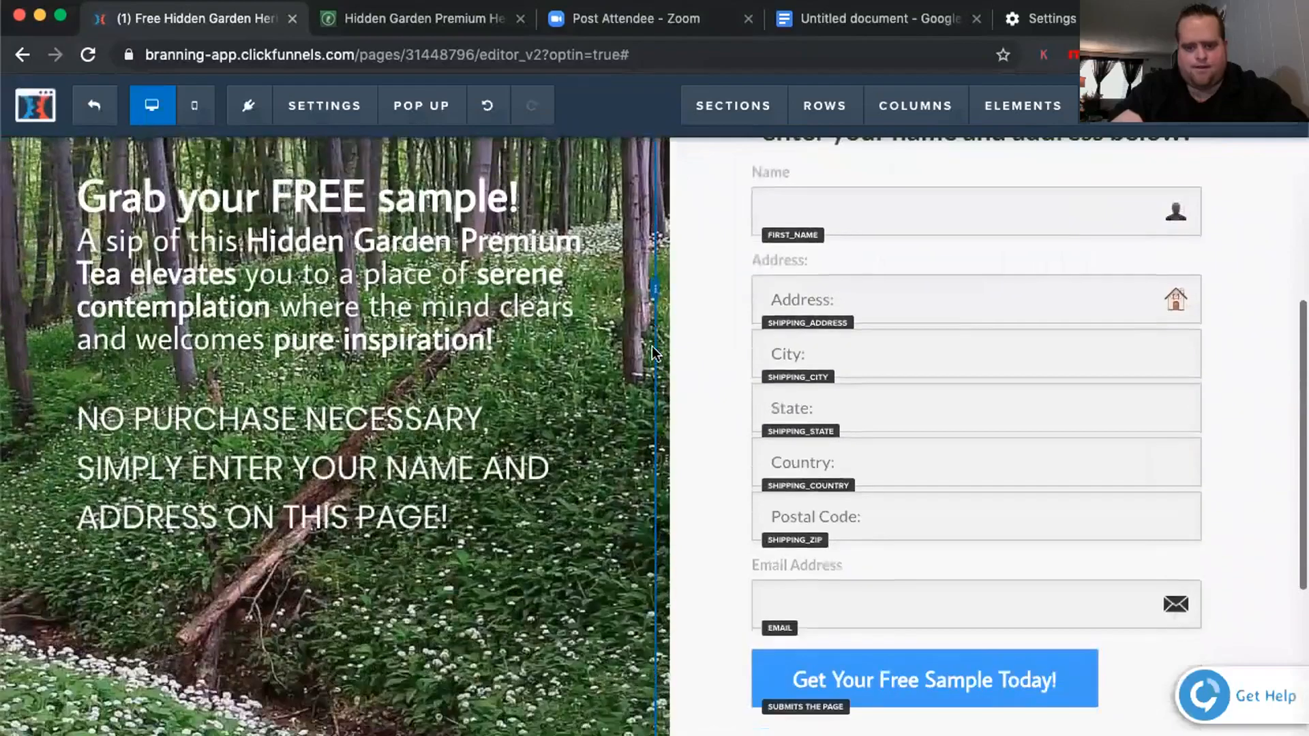
pyautogui.scroll(-4, 652, 353)
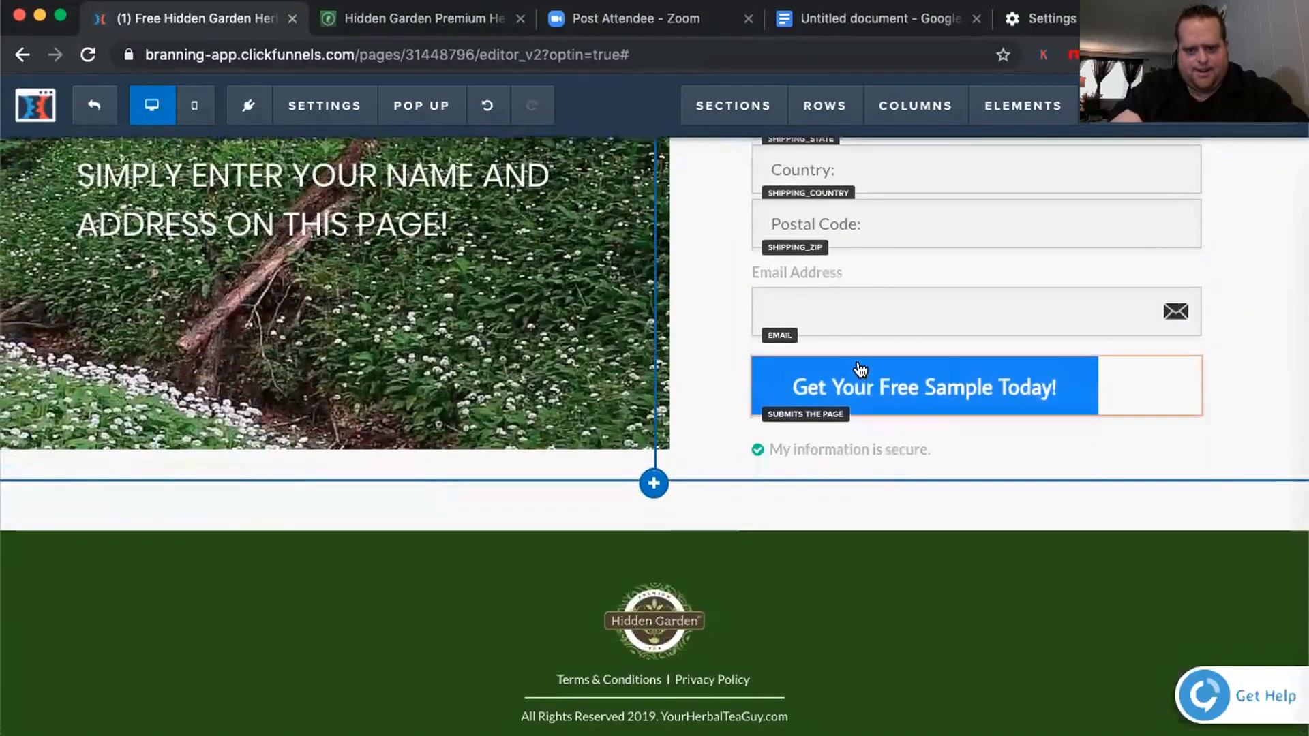
pyautogui.scroll(1, 860, 368)
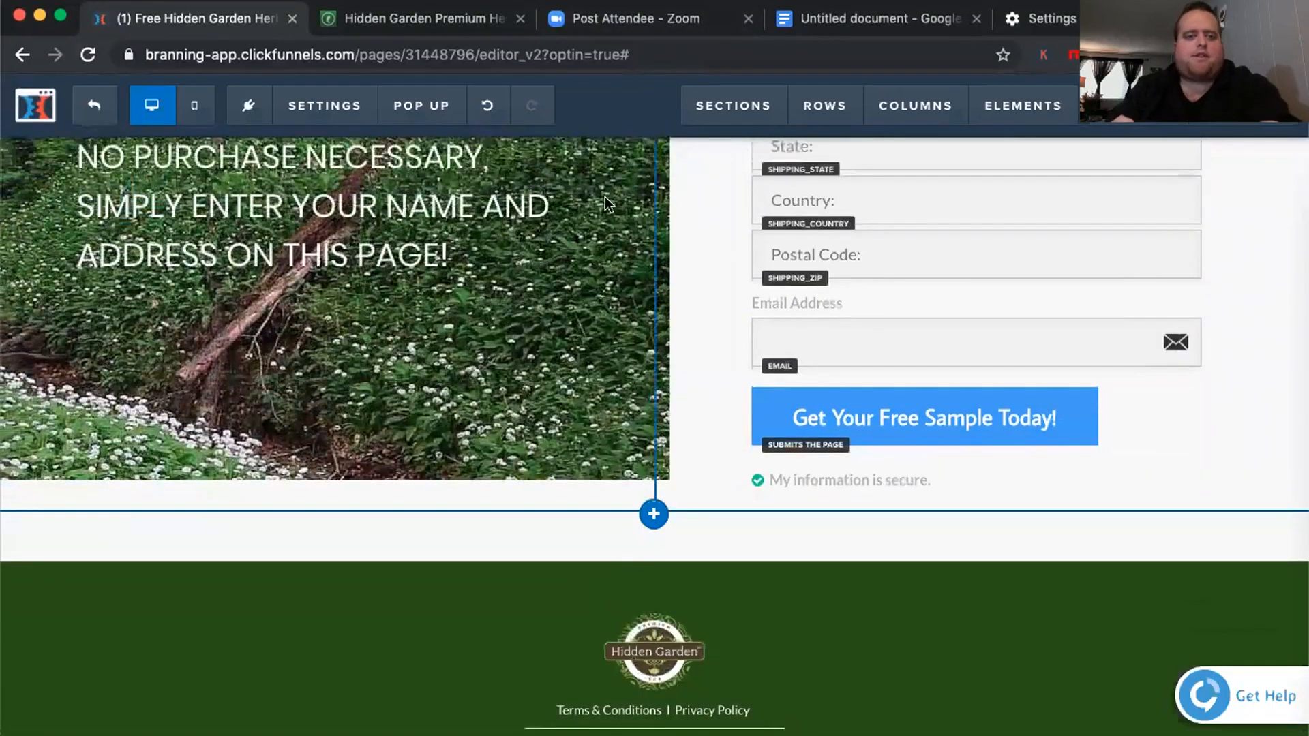
pyautogui.click(455, 20)
pyautogui.scroll(-20, 550, 392)
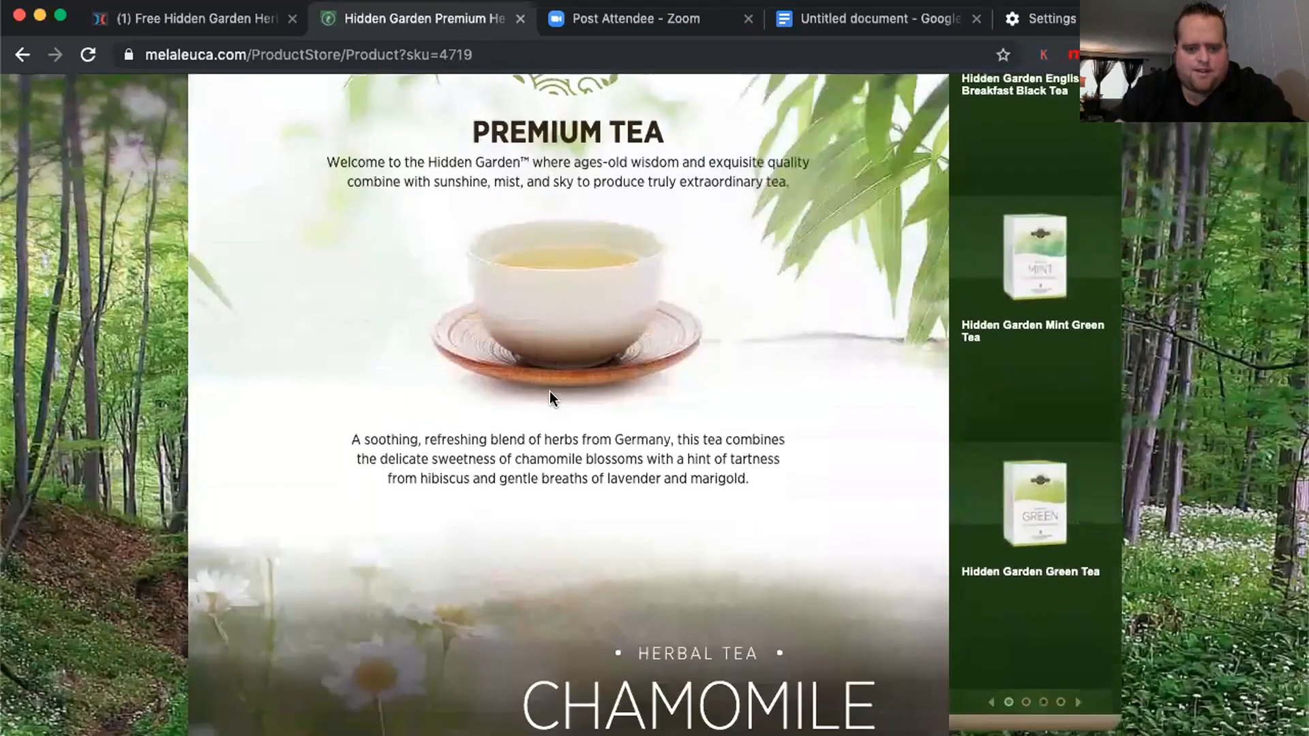
pyautogui.scroll(-16, 550, 391)
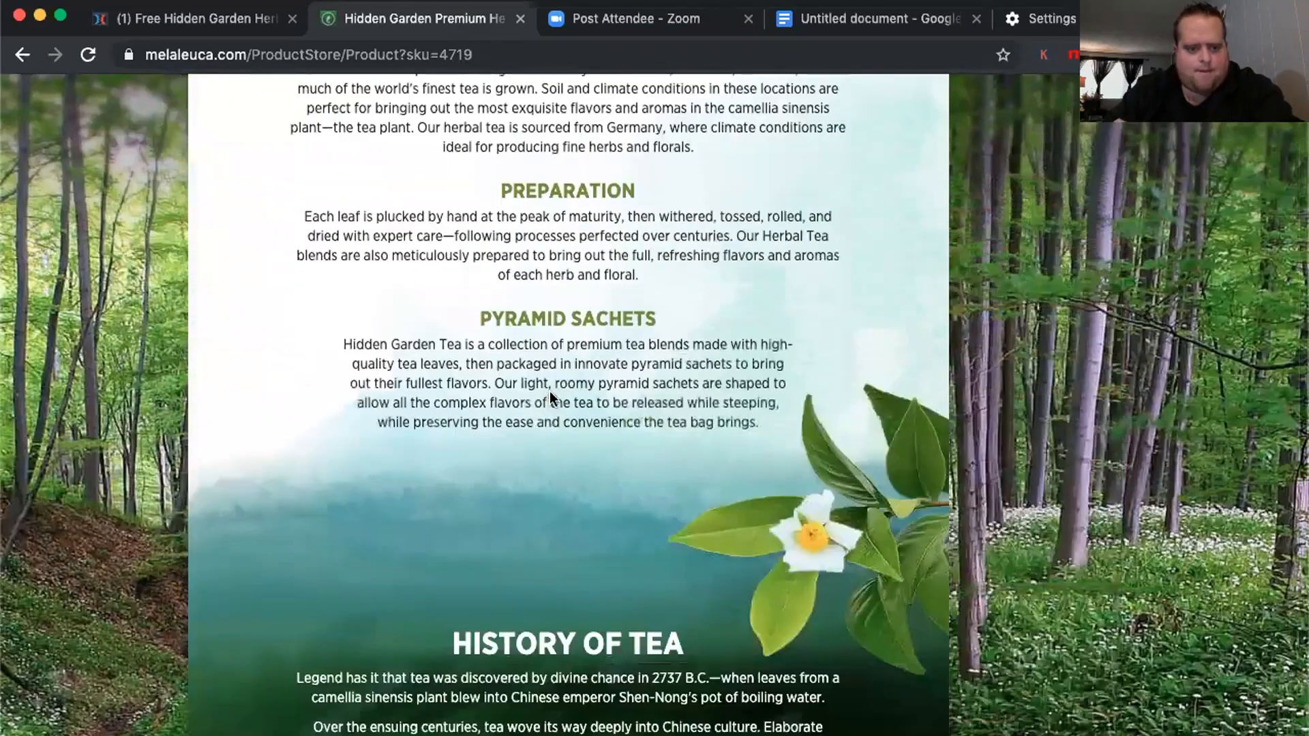
pyautogui.scroll(-20, 550, 398)
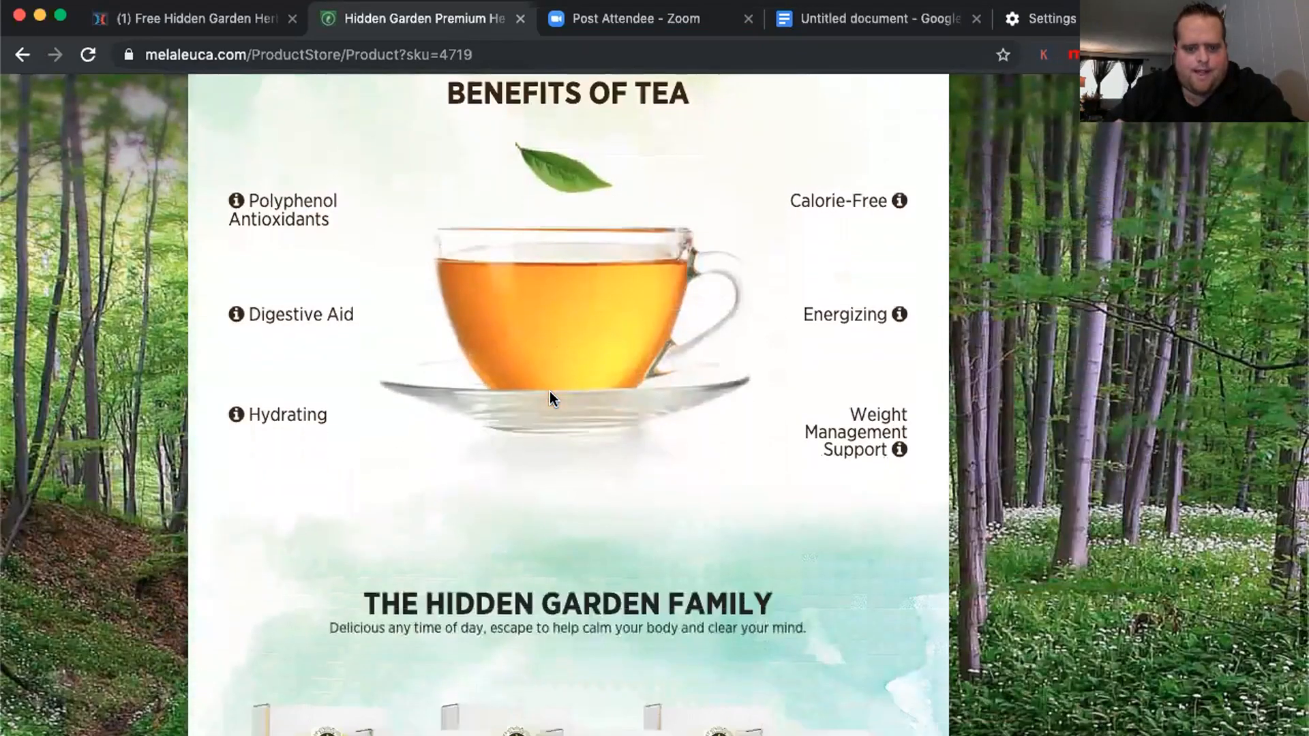
pyautogui.scroll(20, 549, 398)
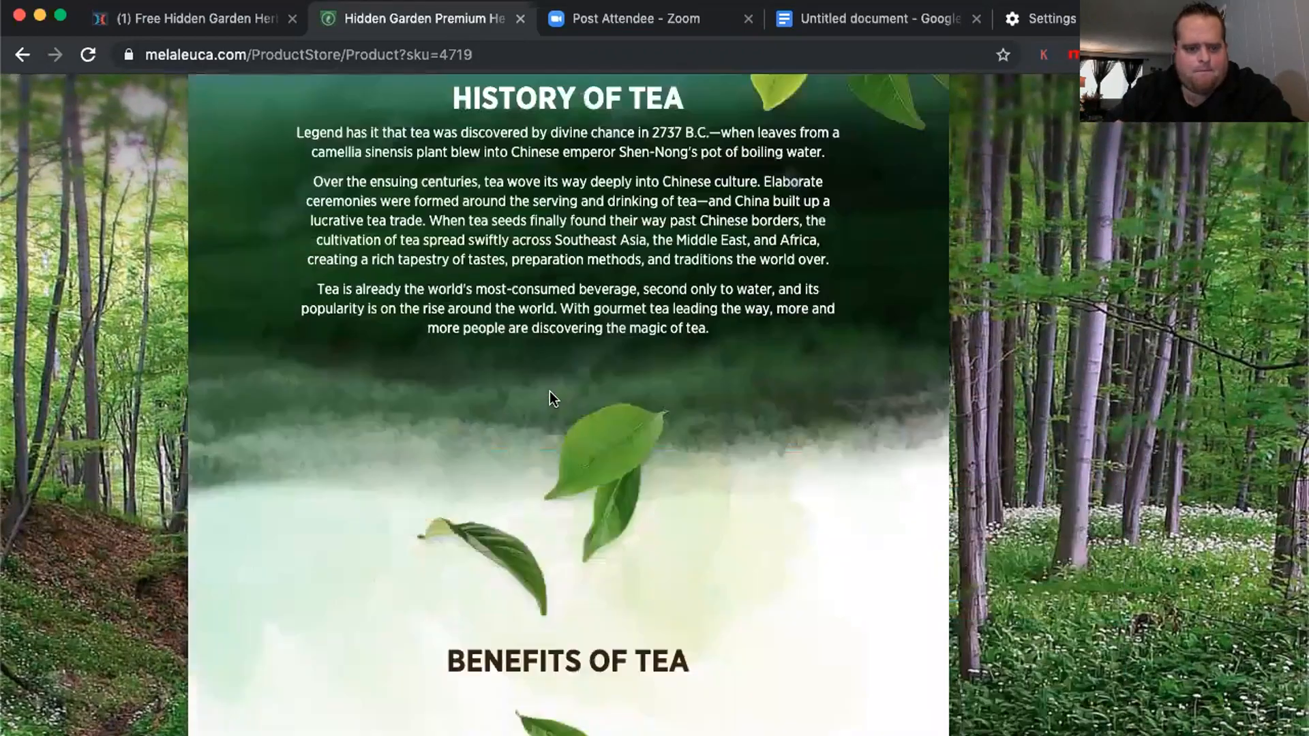
pyautogui.scroll(-2, 550, 391)
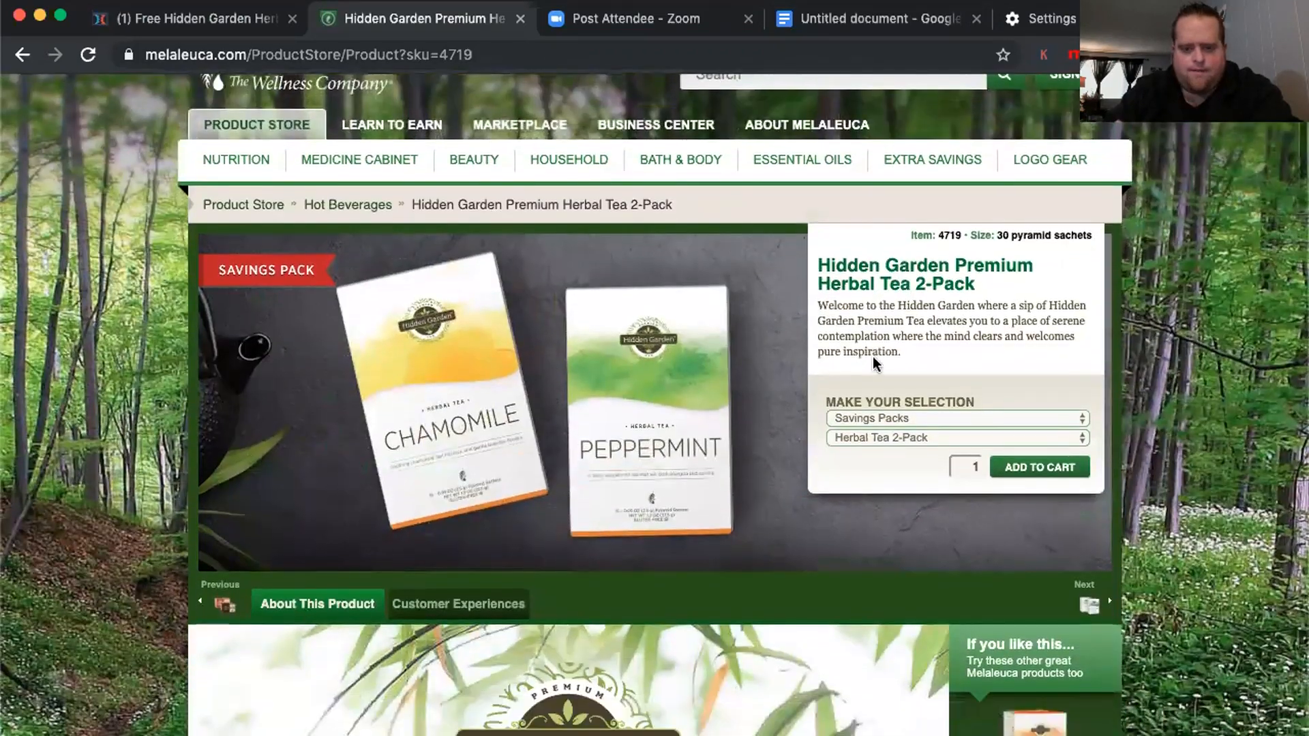
pyautogui.scroll(-5, 919, 530)
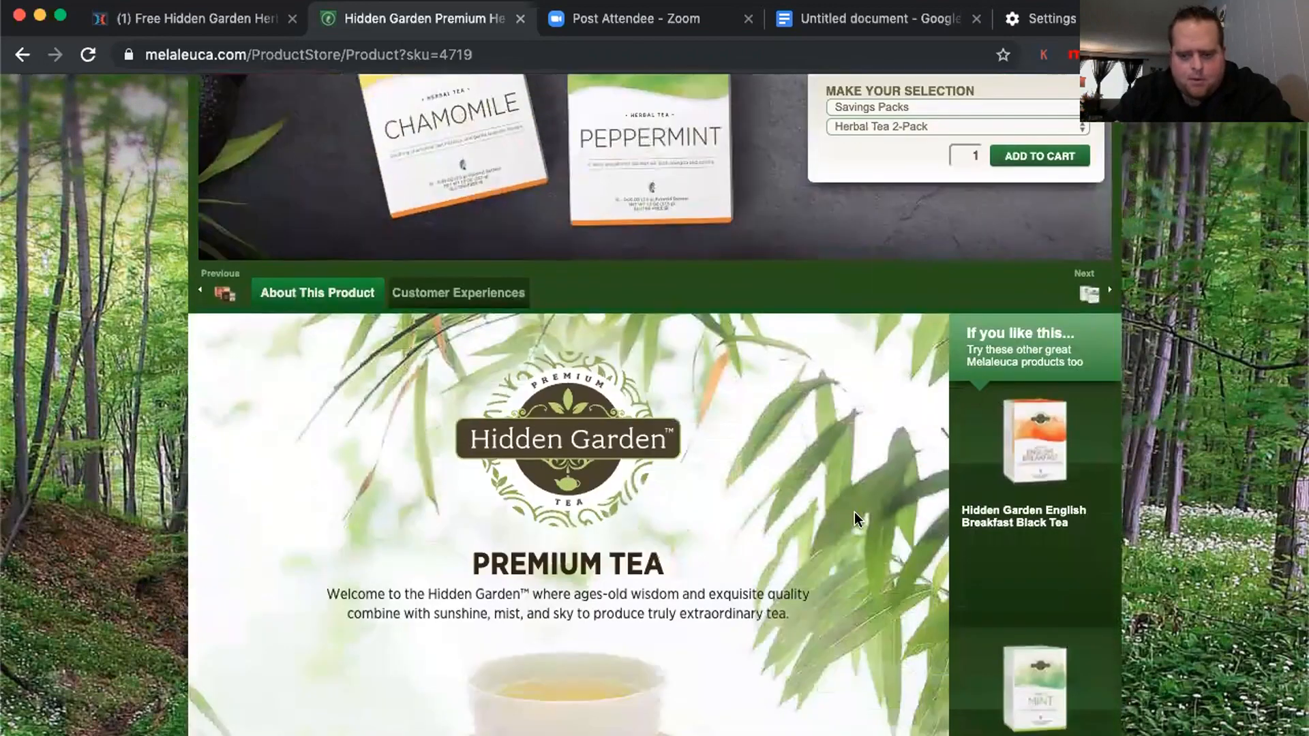
pyautogui.scroll(-1, 854, 513)
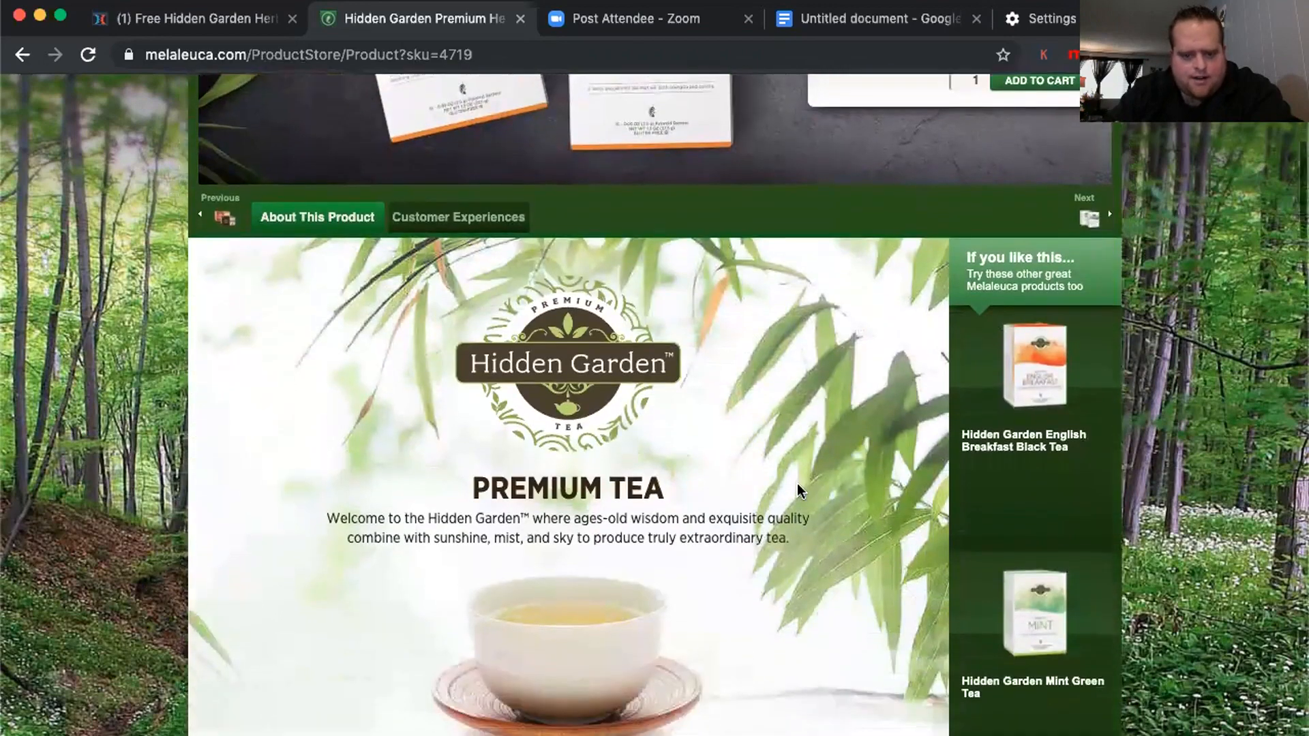
# Return to the ClickFunnels editor and set the "Get Your Free Sample Today!" button's background to the copied dark green
pyautogui.click(226, 20)
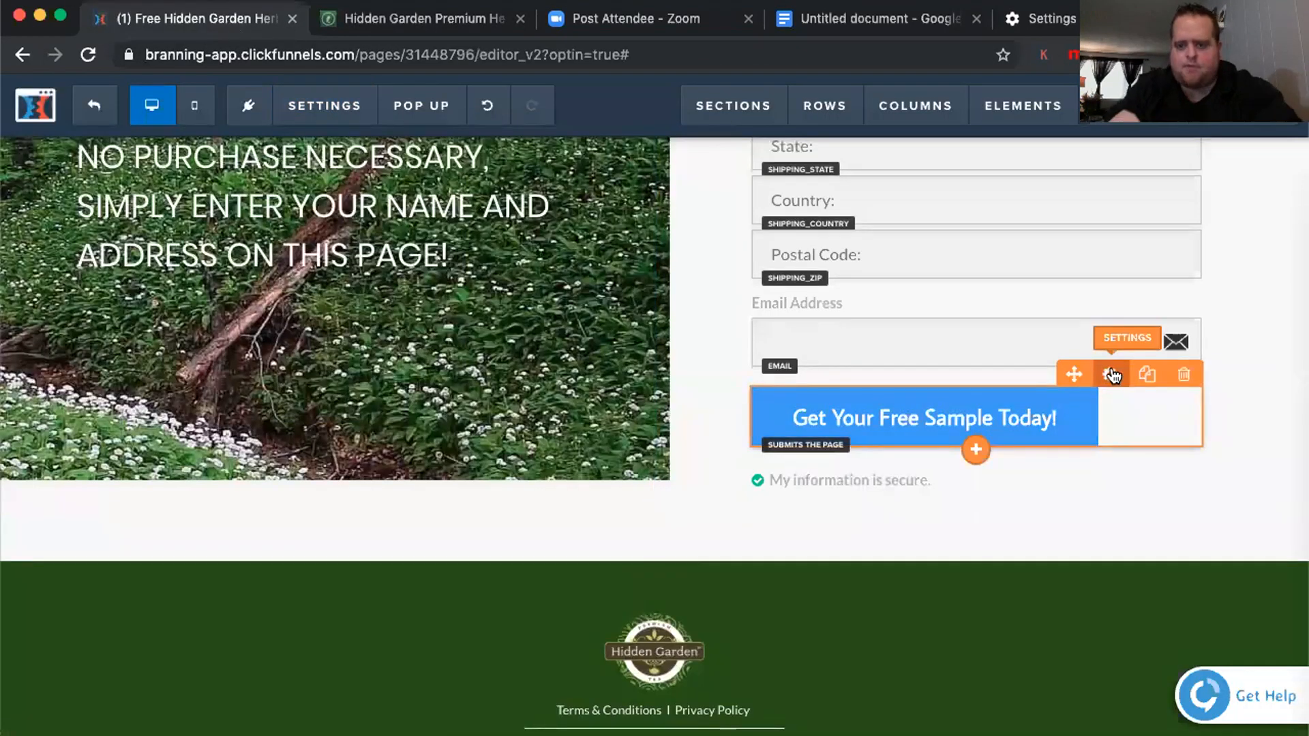
pyautogui.click(1112, 375)
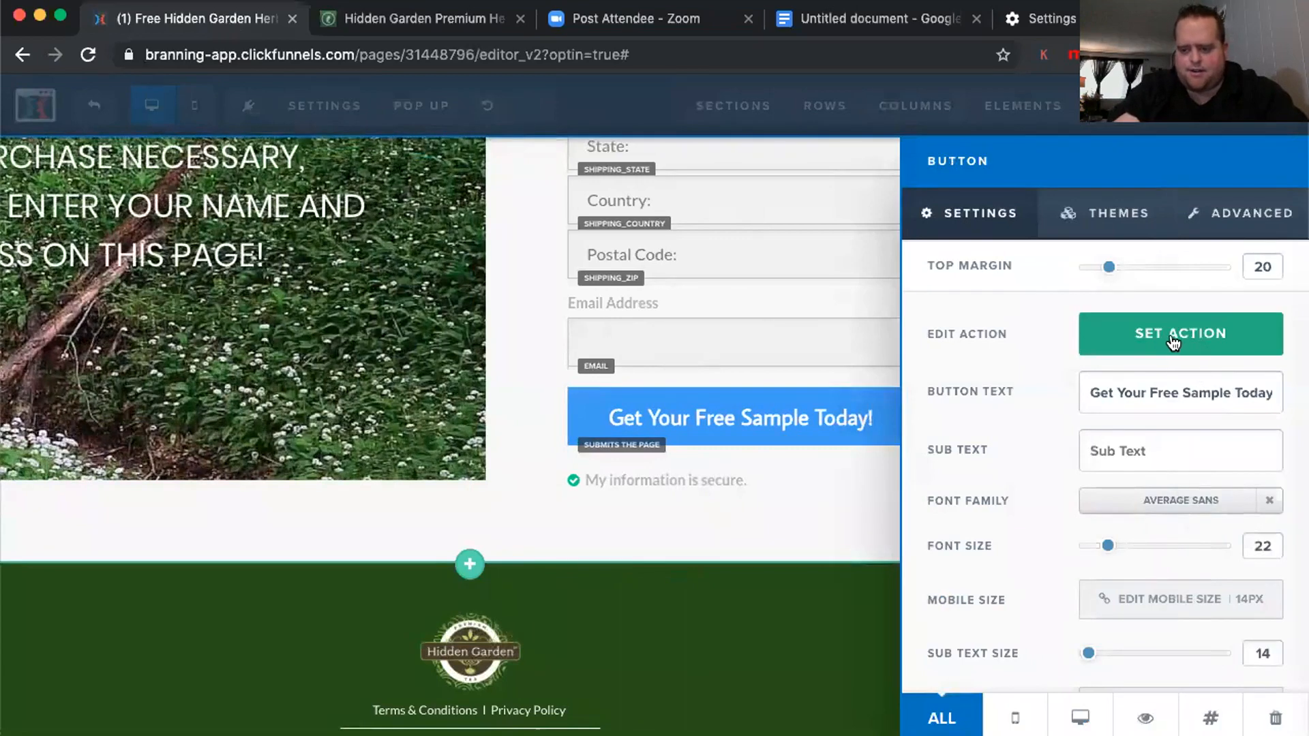
pyautogui.scroll(-3, 1163, 532)
pyautogui.click(1172, 649)
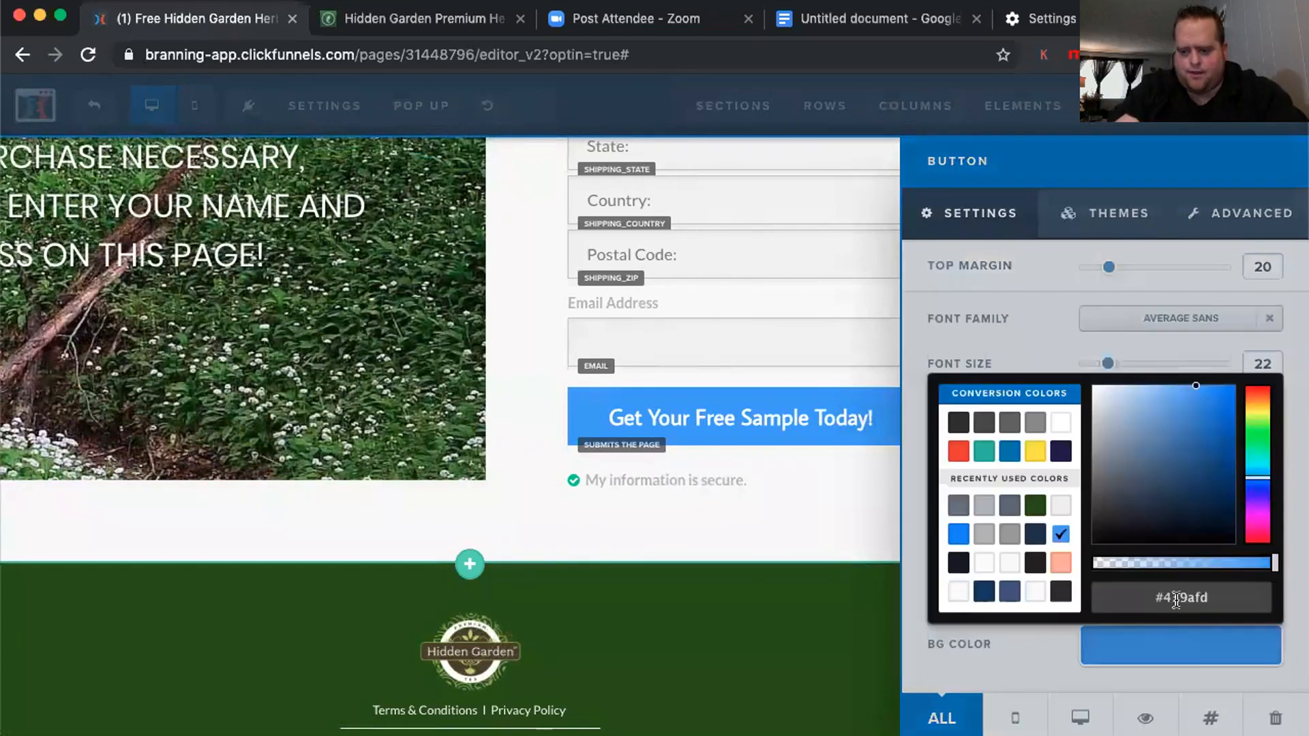
pyautogui.tripleClick(1176, 600)
pyautogui.press('super+v')
pyautogui.click(892, 428)
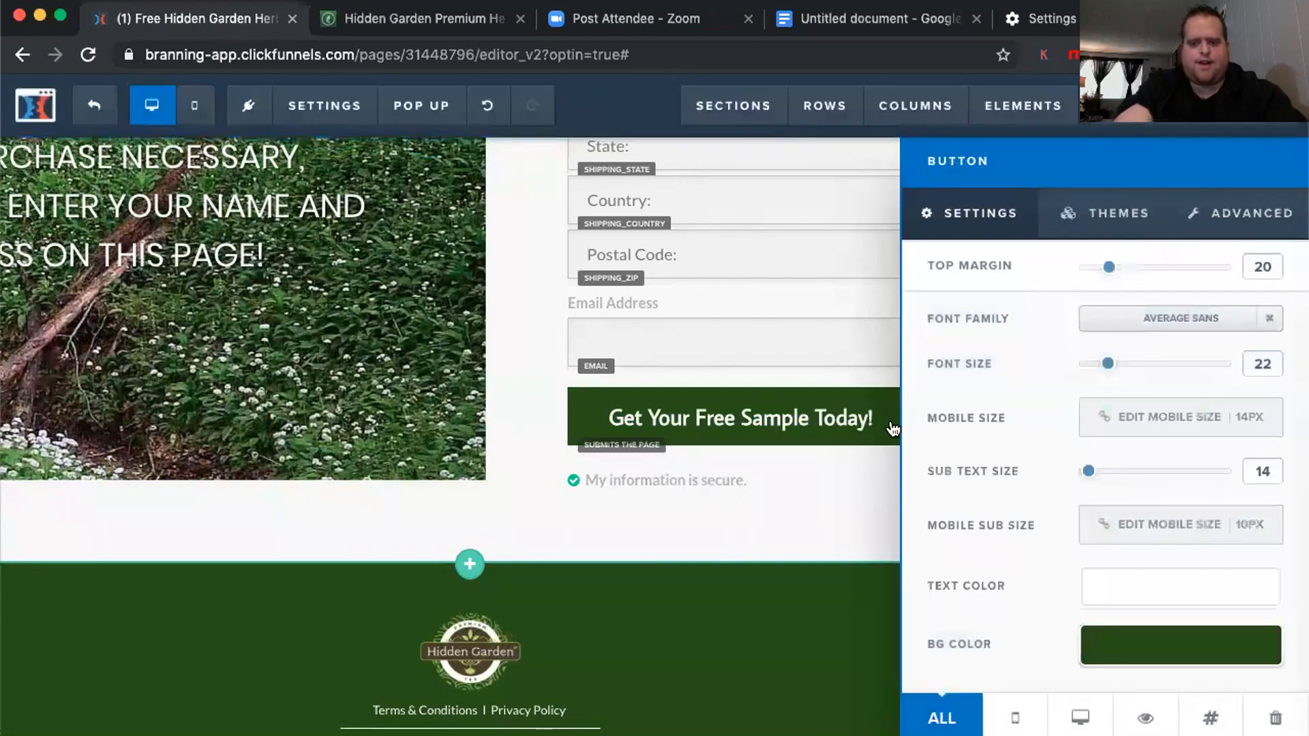
pyautogui.click(892, 428)
# Set the icon color of the "My information is secure." line to the recently used dark green, #2b5009
pyautogui.scroll(10, 1081, 269)
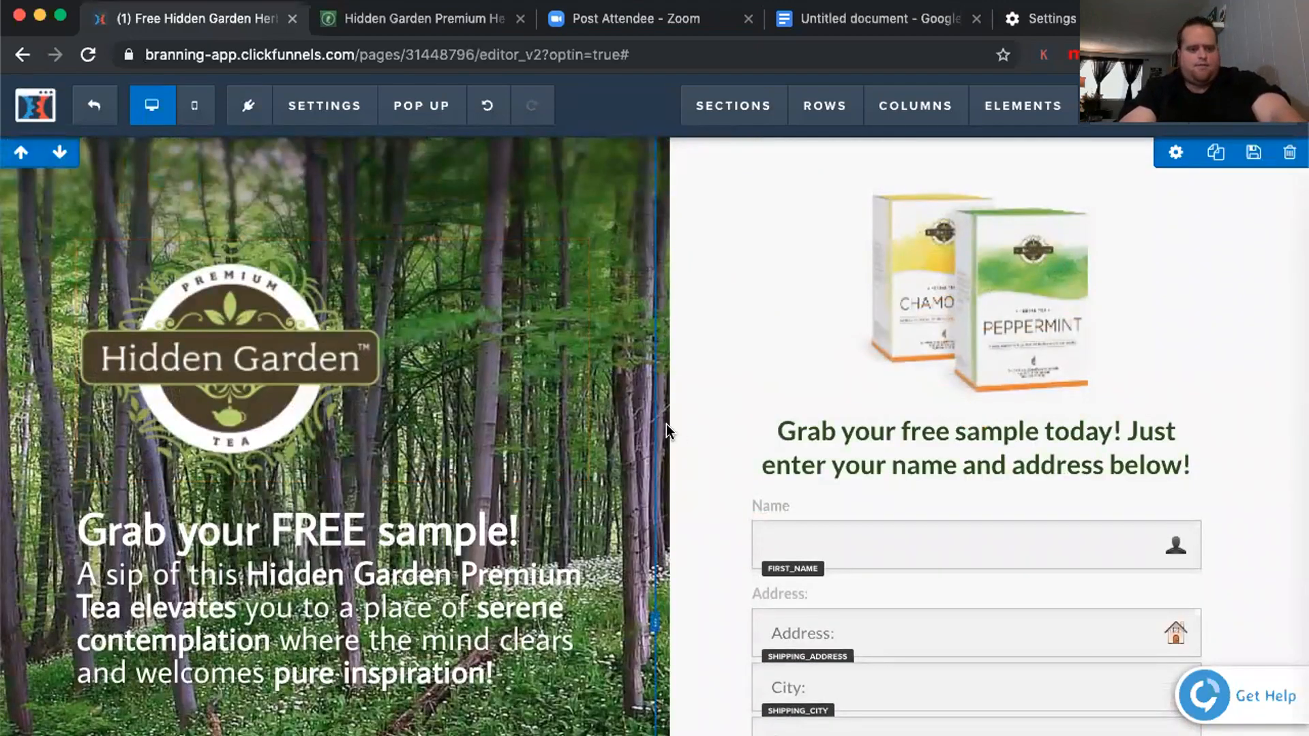
pyautogui.scroll(-10, 672, 431)
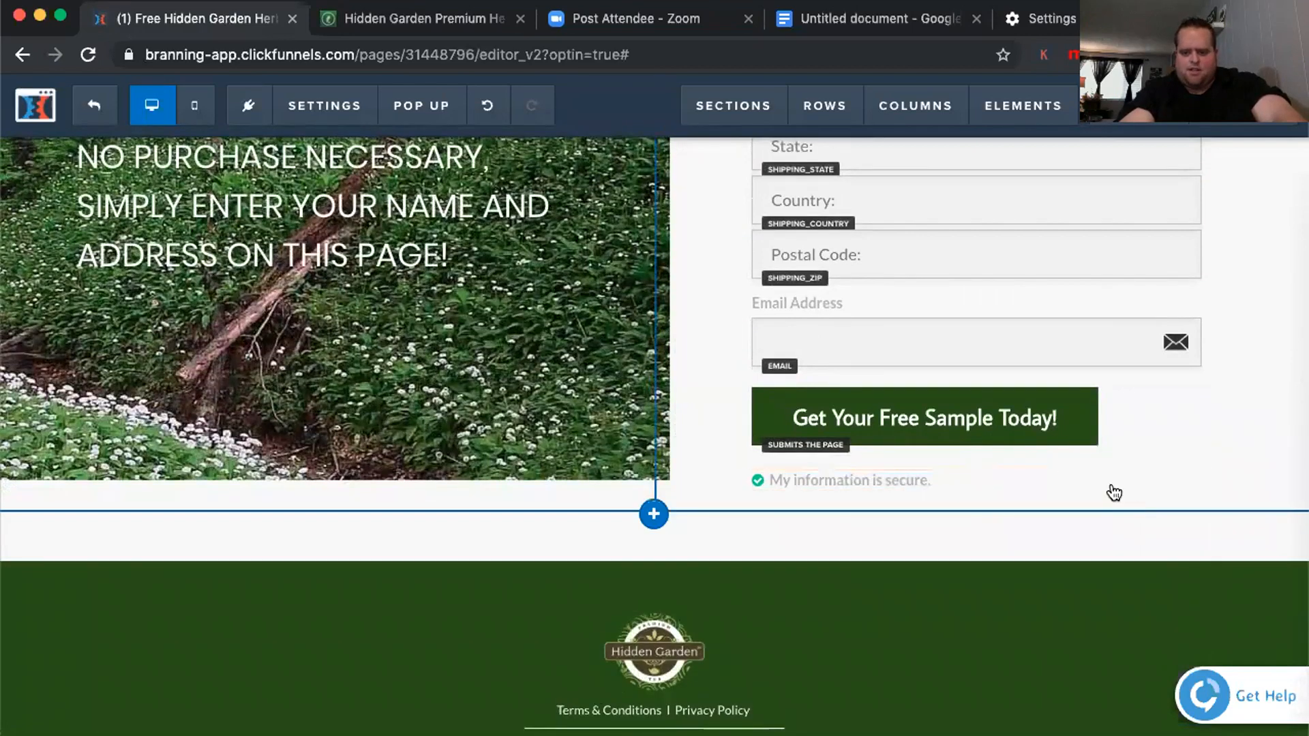
pyautogui.moveTo(1111, 487)
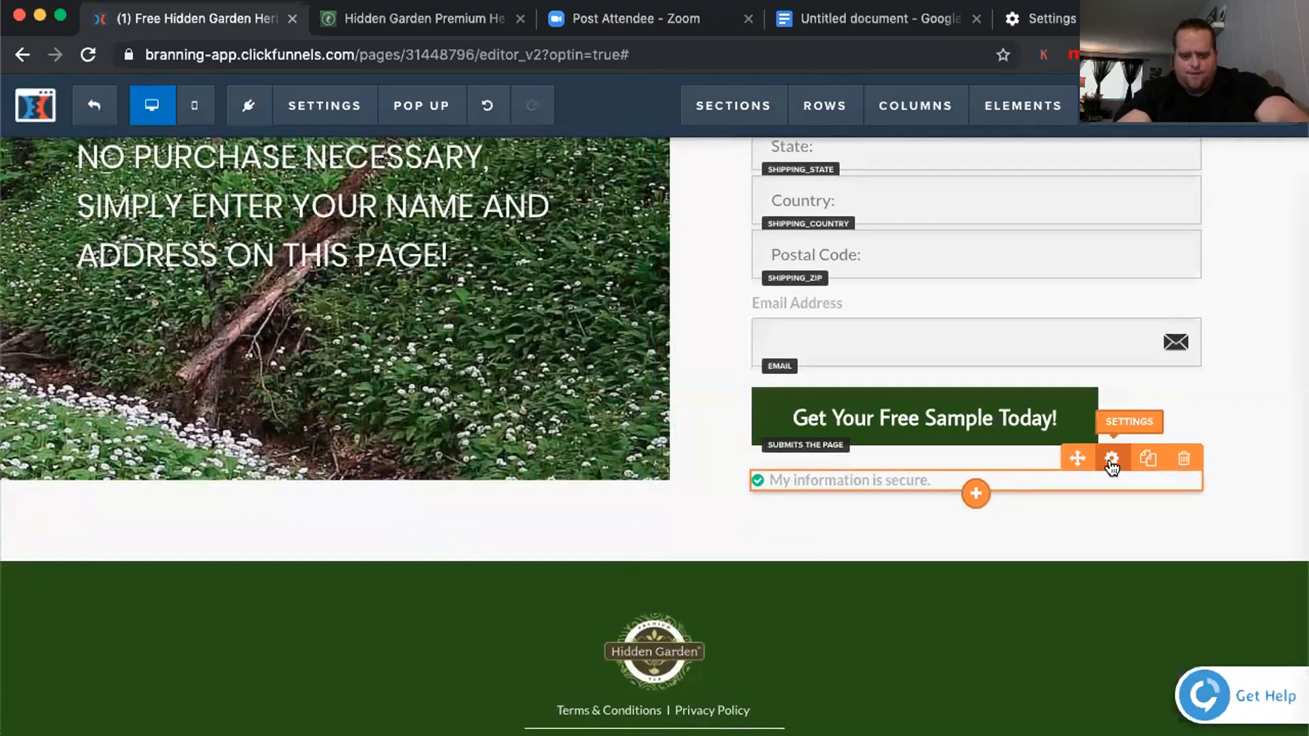
pyautogui.click(1111, 466)
pyautogui.scroll(-3, 1127, 509)
pyautogui.click(1134, 573)
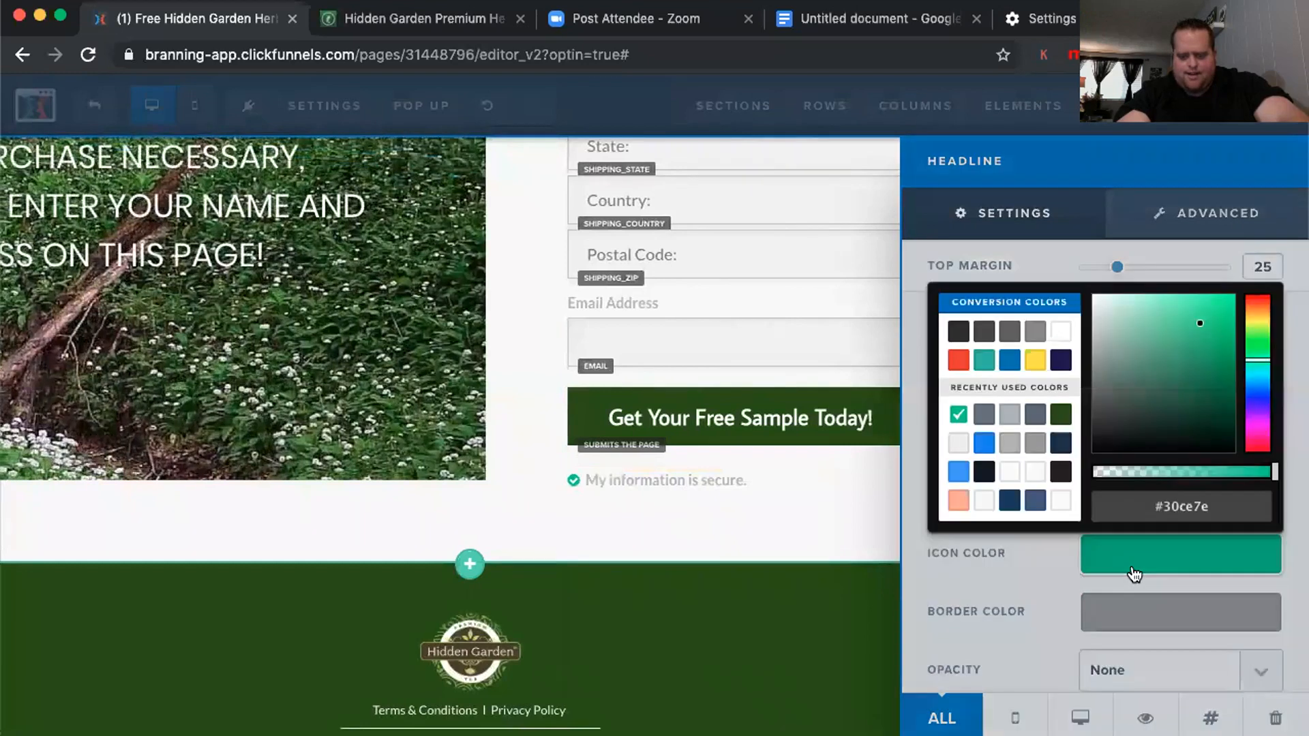
pyautogui.click(1061, 415)
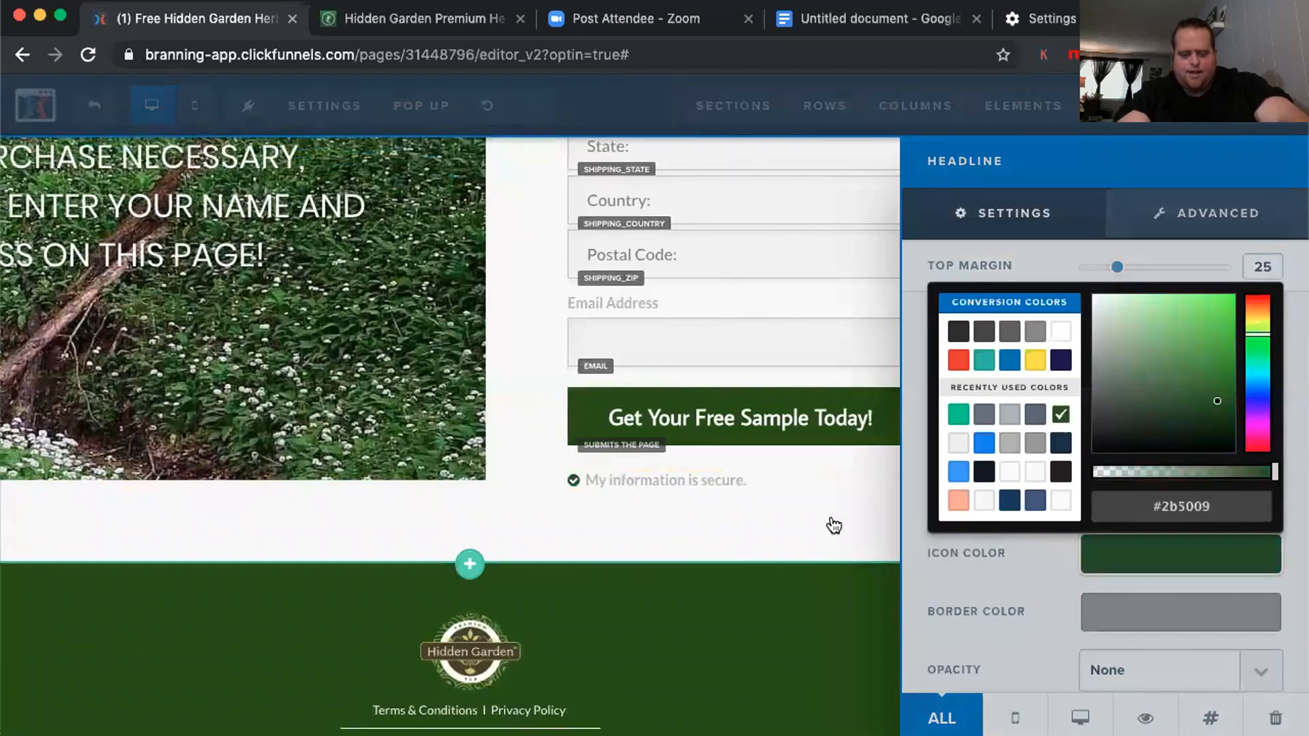
# Close the headline settings and review the restyled opt-in page from its top headline down to the footer
pyautogui.click(833, 525)
pyautogui.click(839, 526)
pyautogui.scroll(-1, 749, 423)
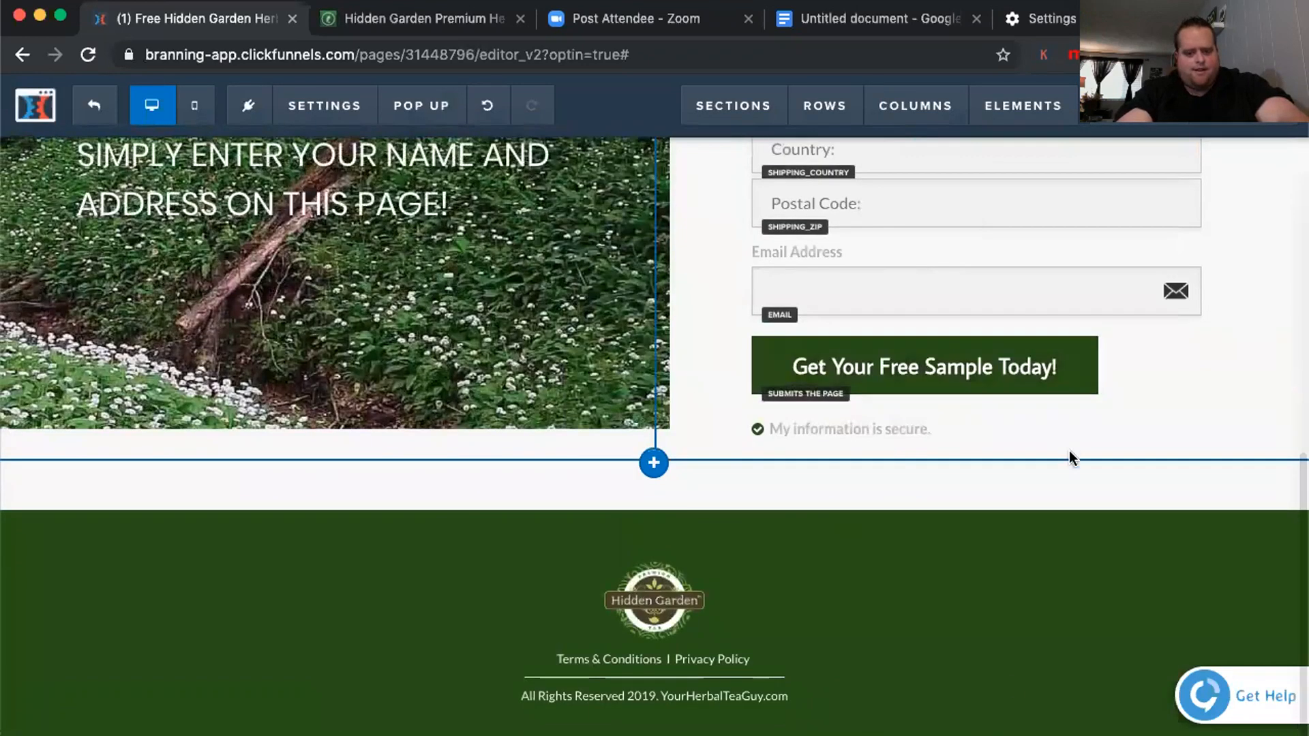
pyautogui.moveTo(734, 105)
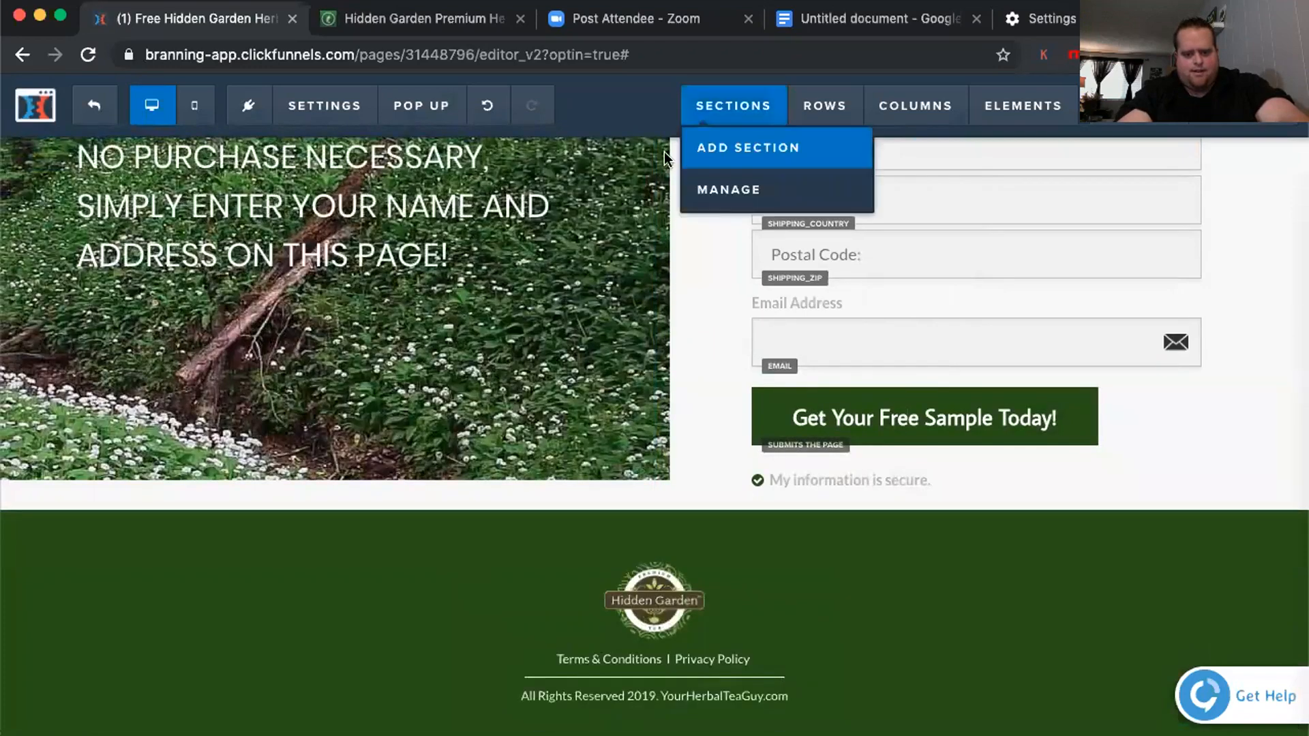
pyautogui.scroll(8, 476, 208)
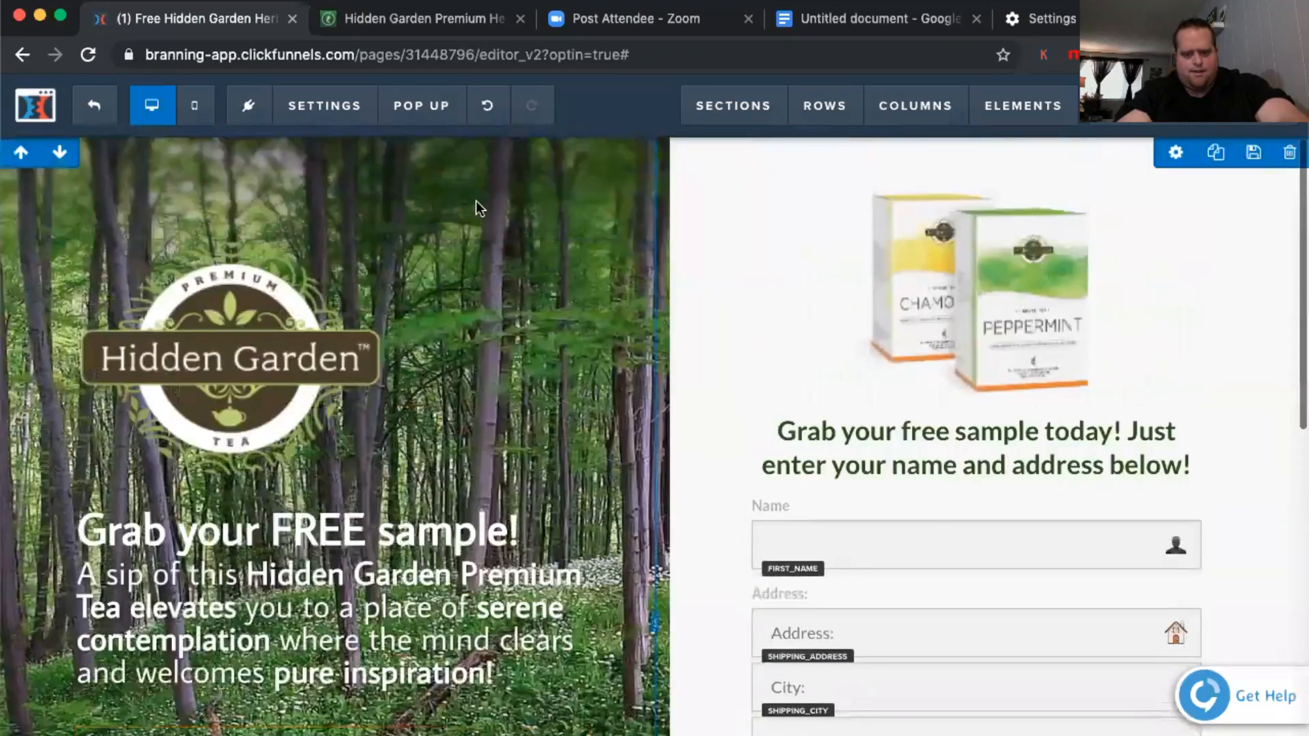
pyautogui.scroll(-7, 552, 232)
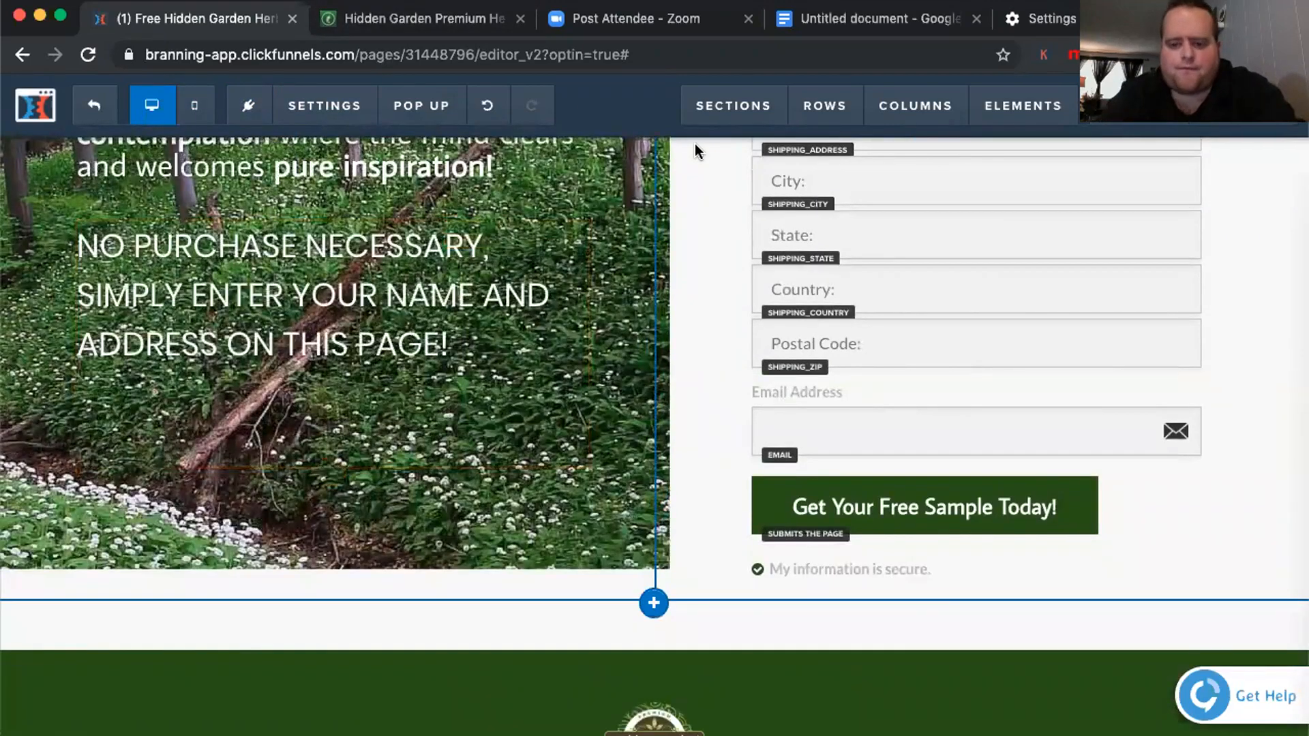
pyautogui.scroll(7, 694, 143)
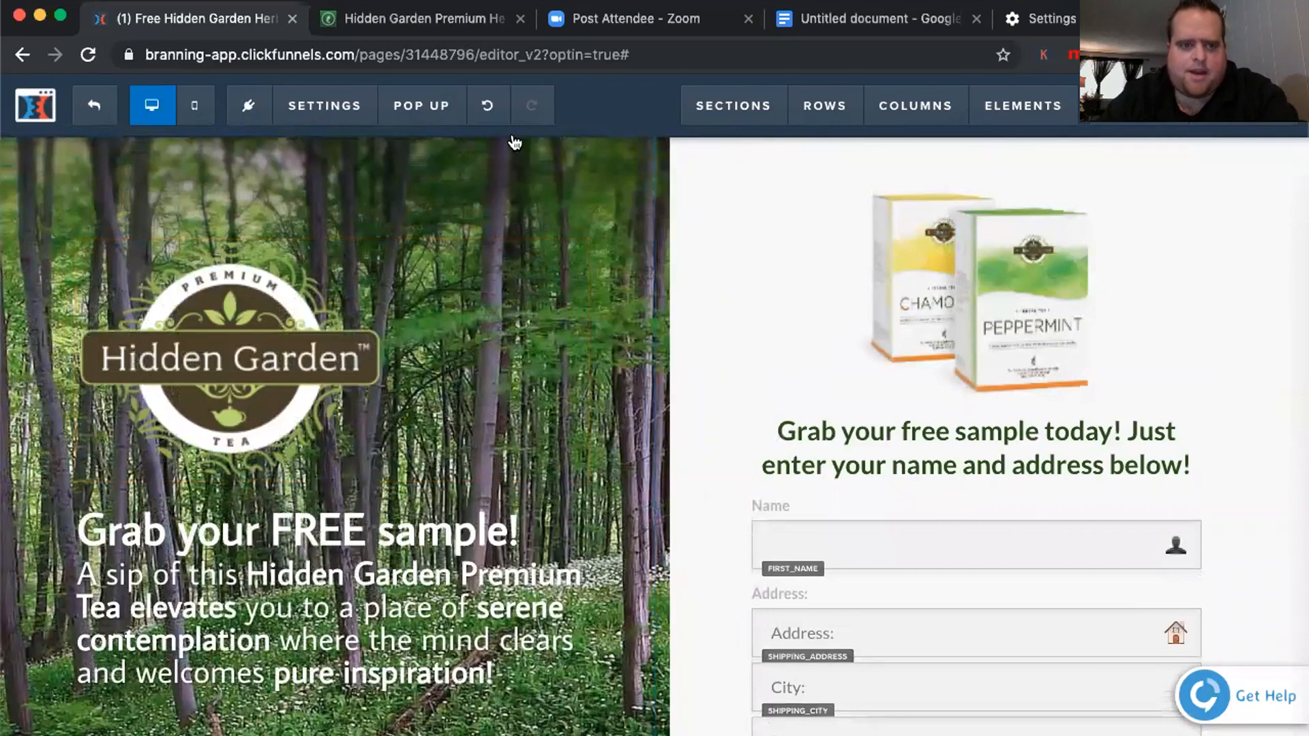
# Switch to the Hidden Garden product page on the Melaleuca site and check whether its forest background can be saved as an image
pyautogui.click(440, 26)
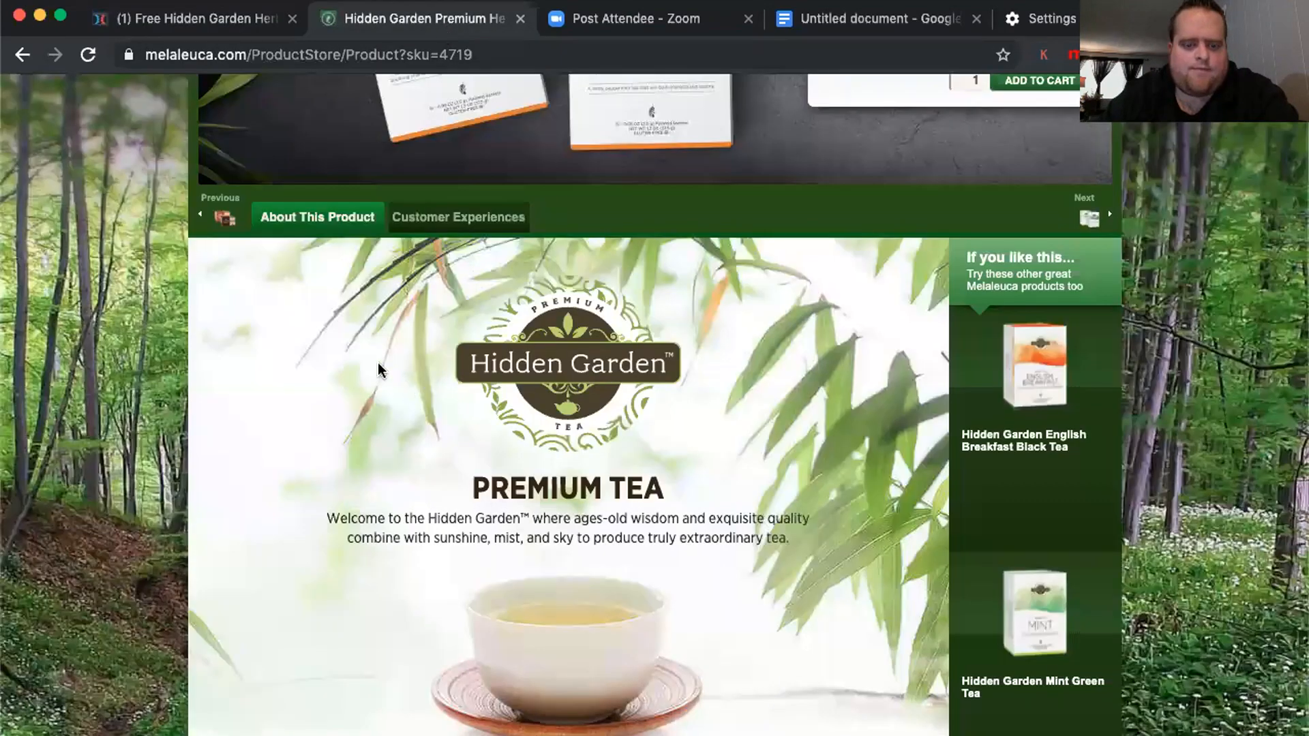
pyautogui.scroll(6, 377, 362)
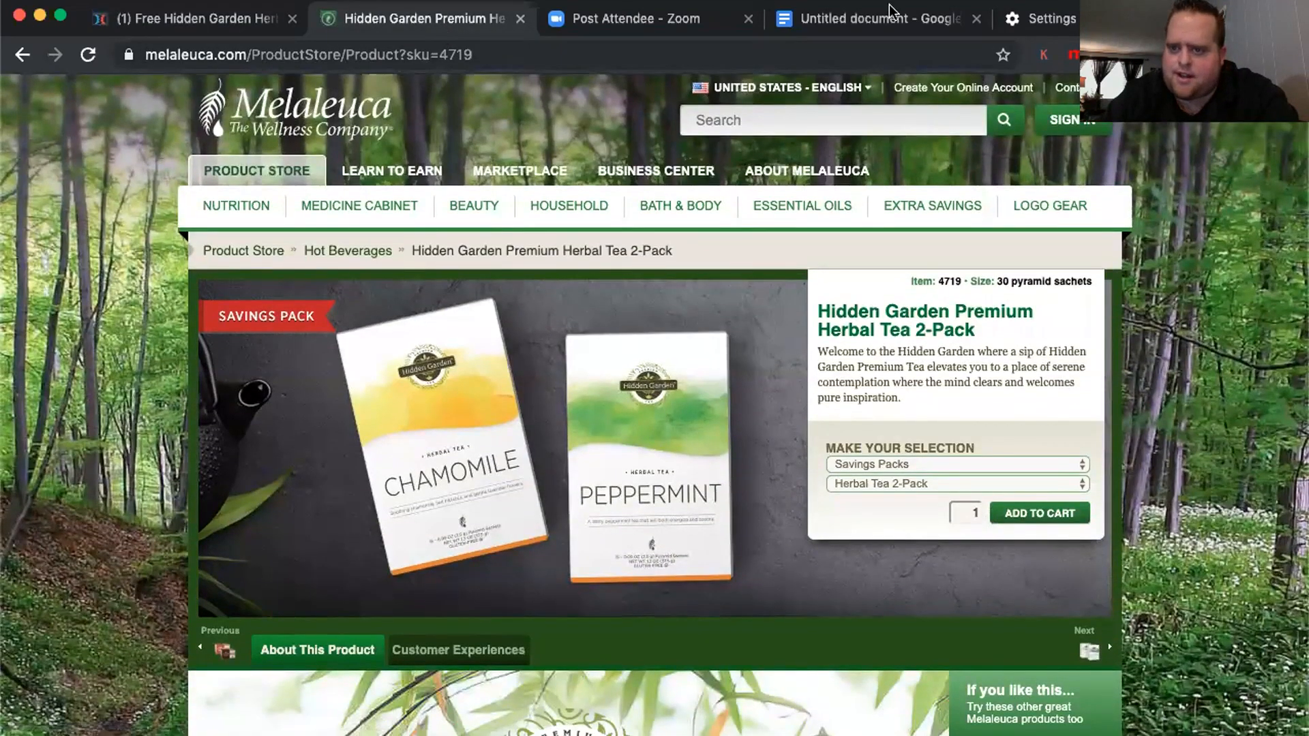
pyautogui.scroll(-2, 72, 262)
pyautogui.scroll(1, 73, 262)
pyautogui.rightClick(72, 261)
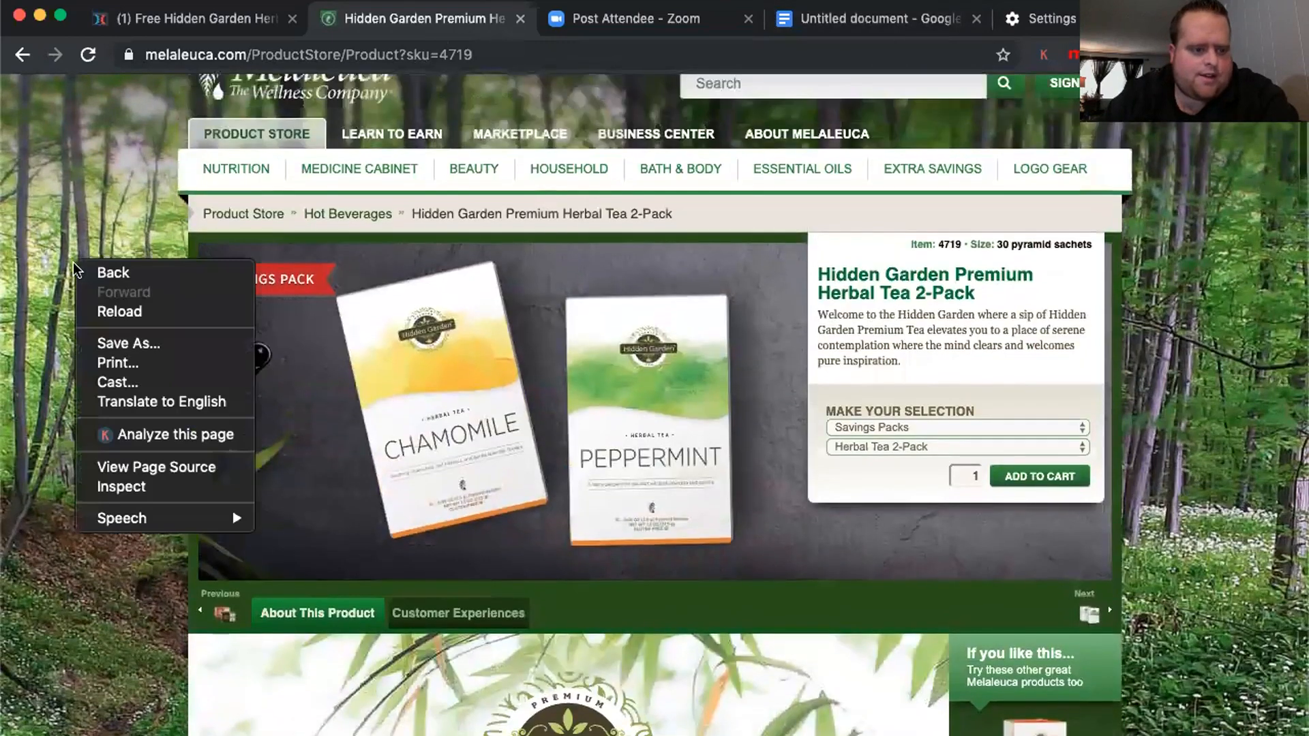
pyautogui.click(85, 198)
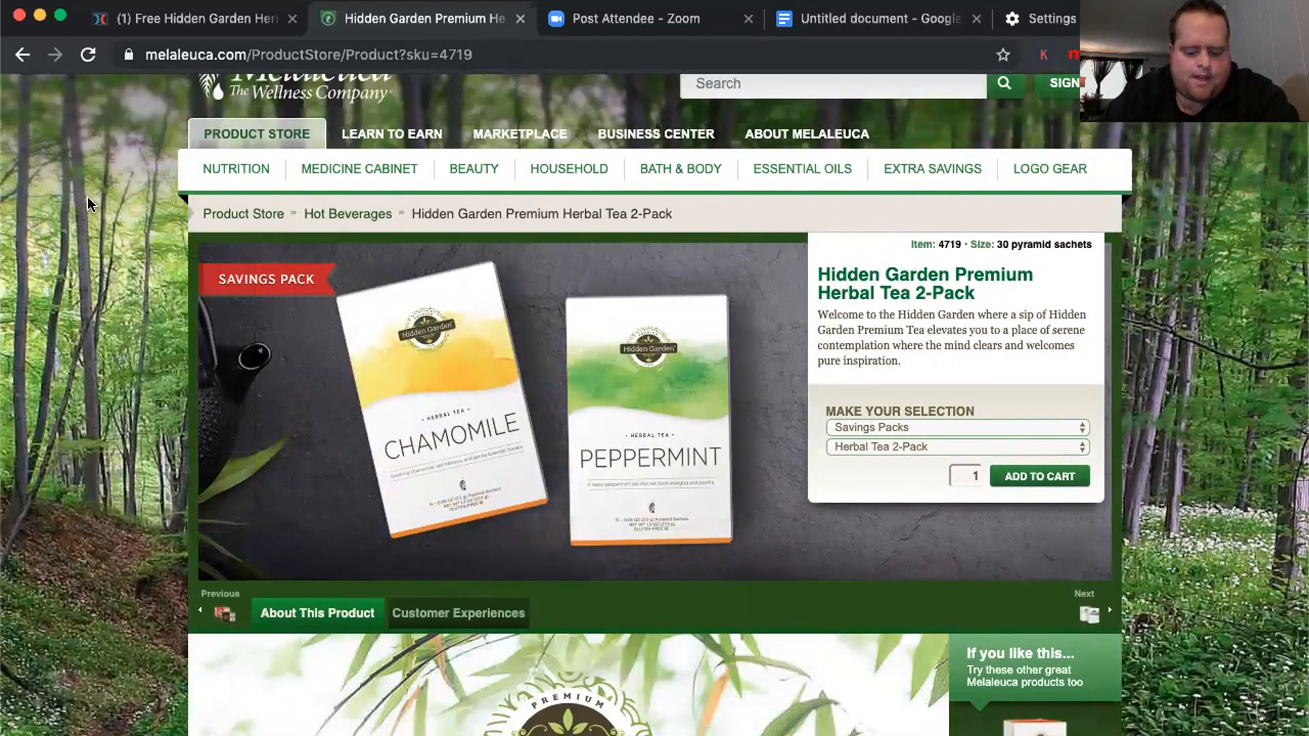
pyautogui.rightClick(87, 196)
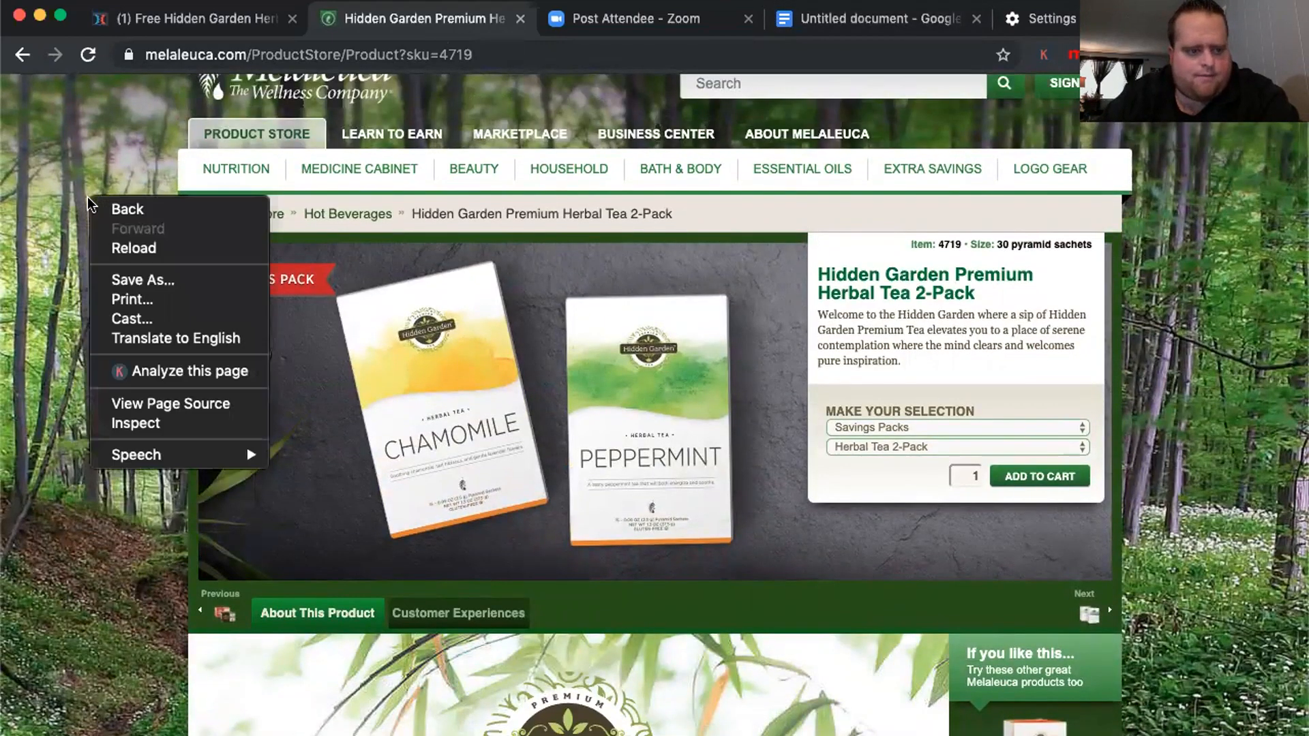
pyautogui.click(15, 139)
# Check the image saving options for the Hidden Garden logo in the product description
pyautogui.scroll(-5, 386, 384)
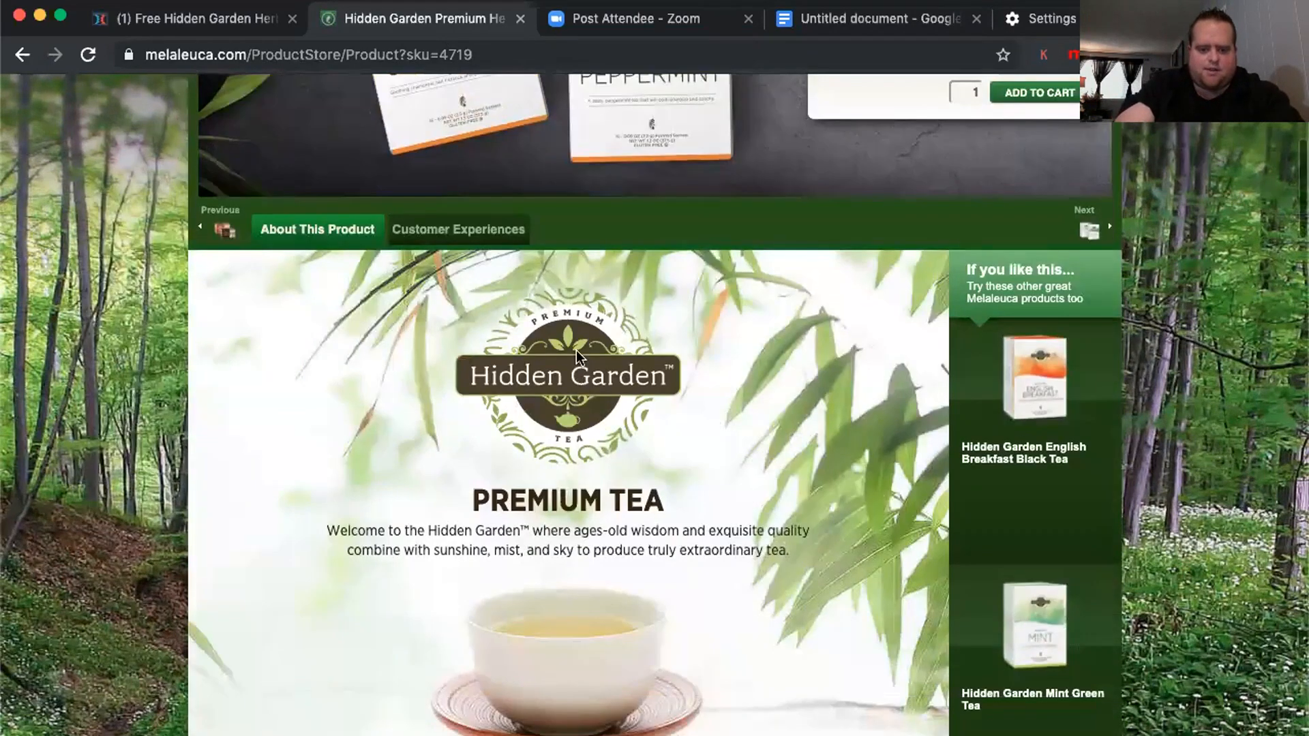
pyautogui.rightClick(577, 351)
pyautogui.click(497, 390)
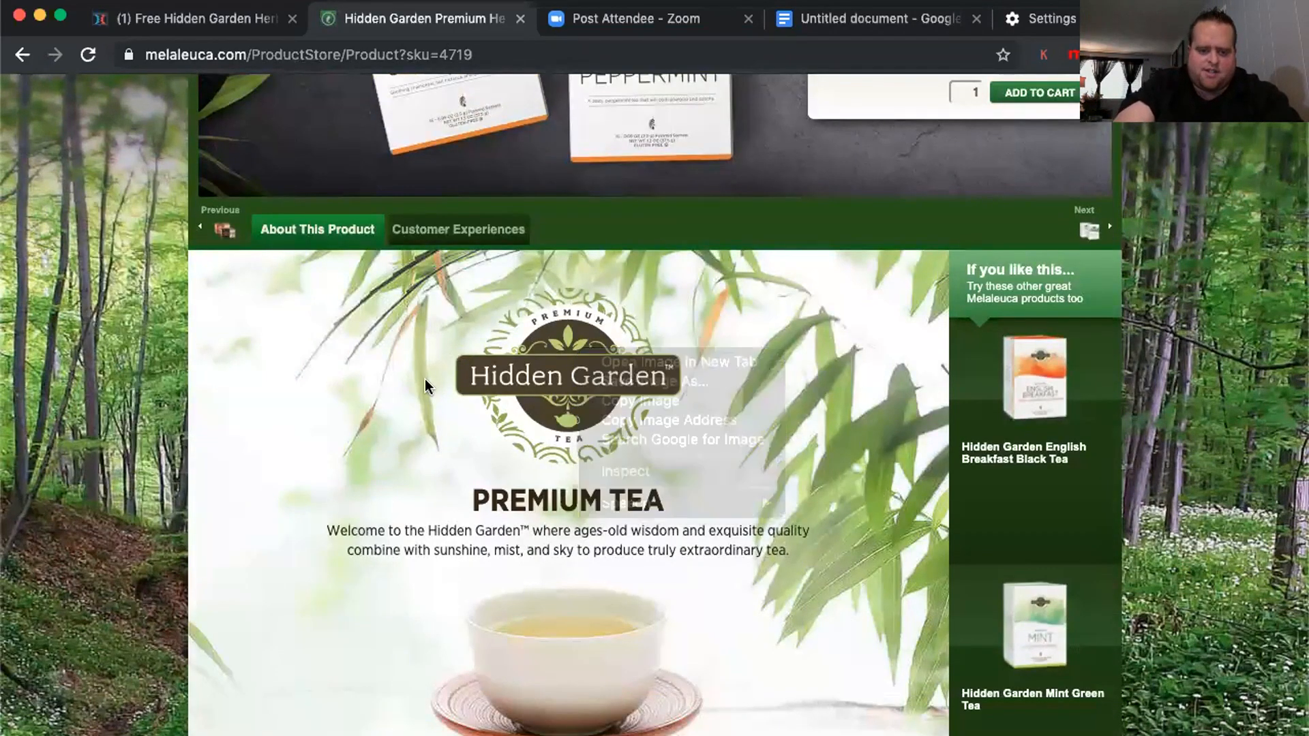
pyautogui.rightClick(549, 361)
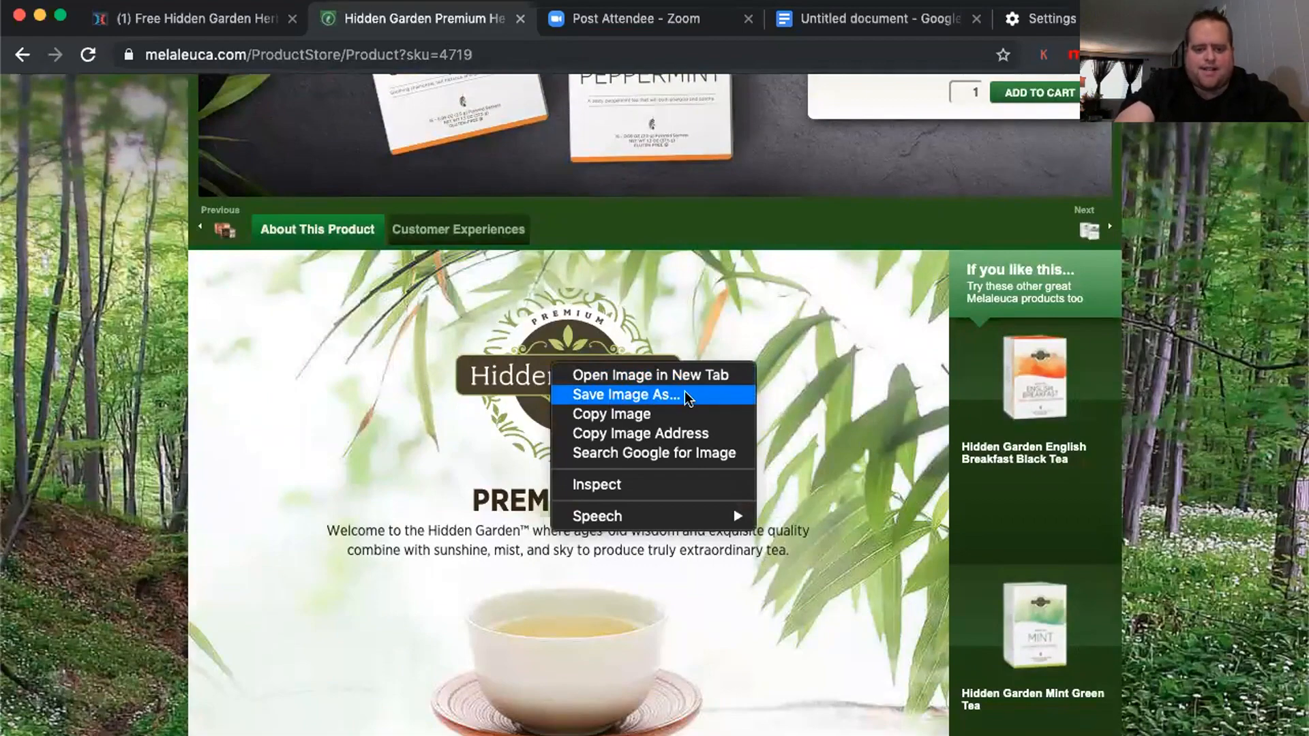
pyautogui.click(348, 368)
# Examine the rest of the product page down to its footer, checking how the forest background is displayed and whether it can be saved
pyautogui.scroll(-5, 11, 270)
pyautogui.scroll(5, 12, 253)
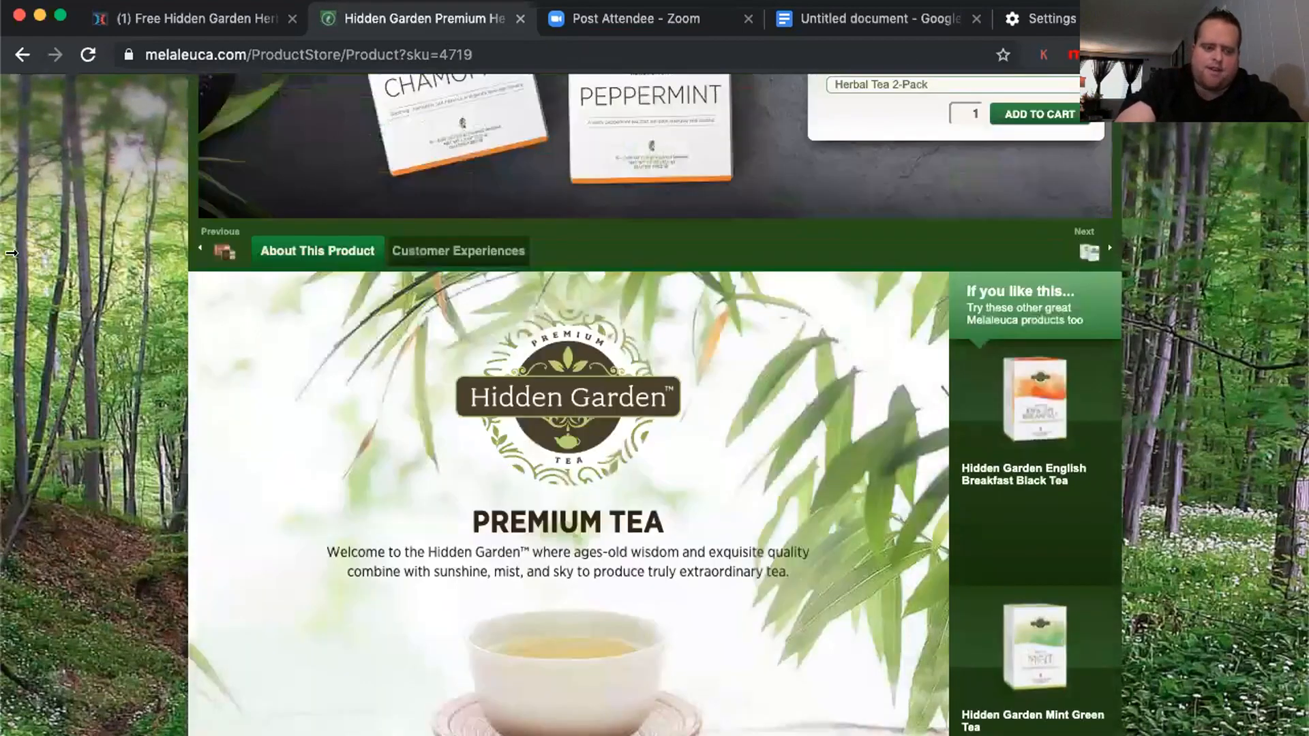
pyautogui.scroll(2, 12, 253)
pyautogui.scroll(-10, 93, 315)
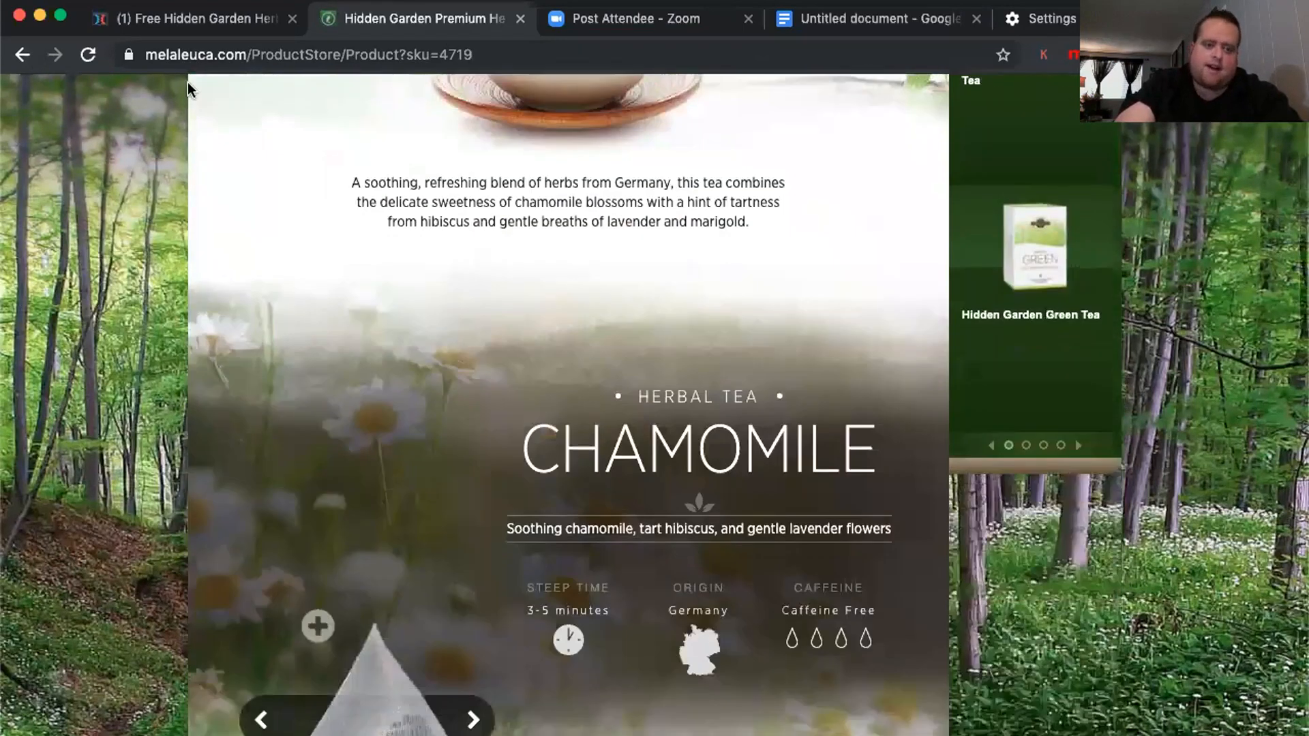
pyautogui.click(195, 24)
pyautogui.click(407, 27)
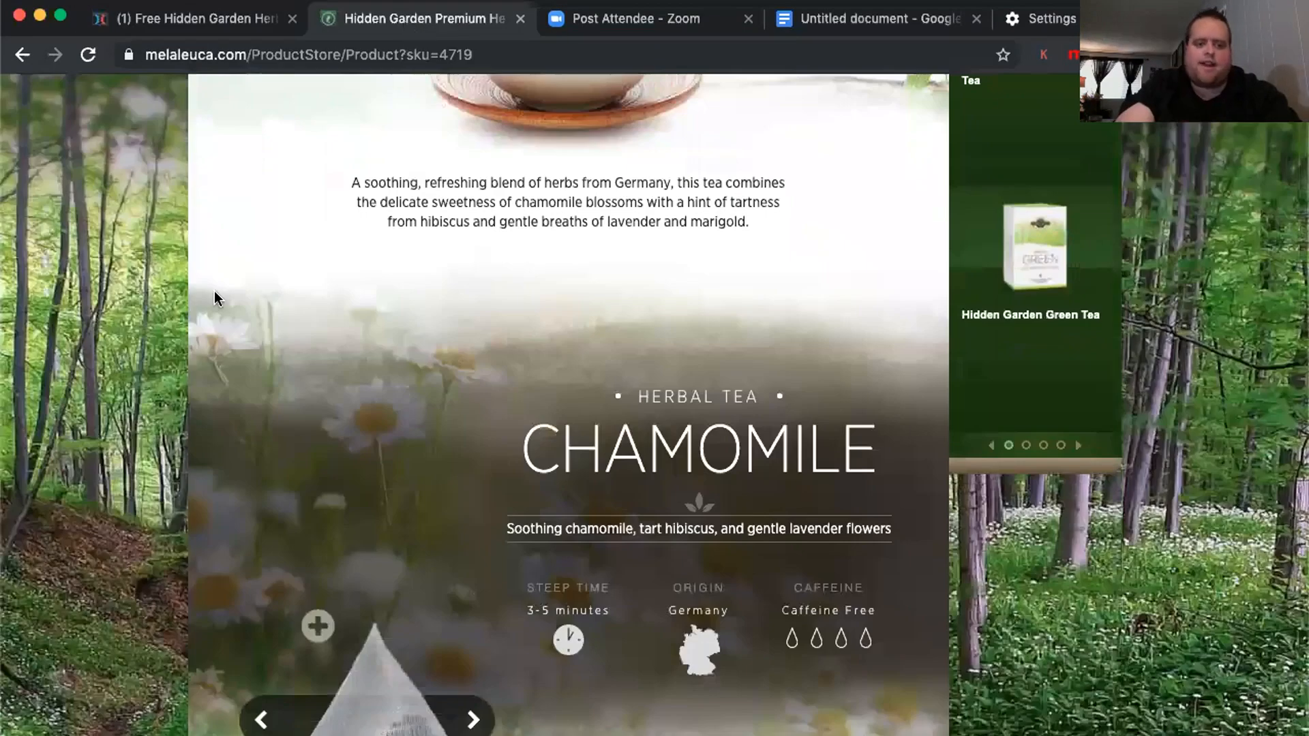
pyautogui.scroll(-15, 171, 274)
pyautogui.scroll(-15, 155, 347)
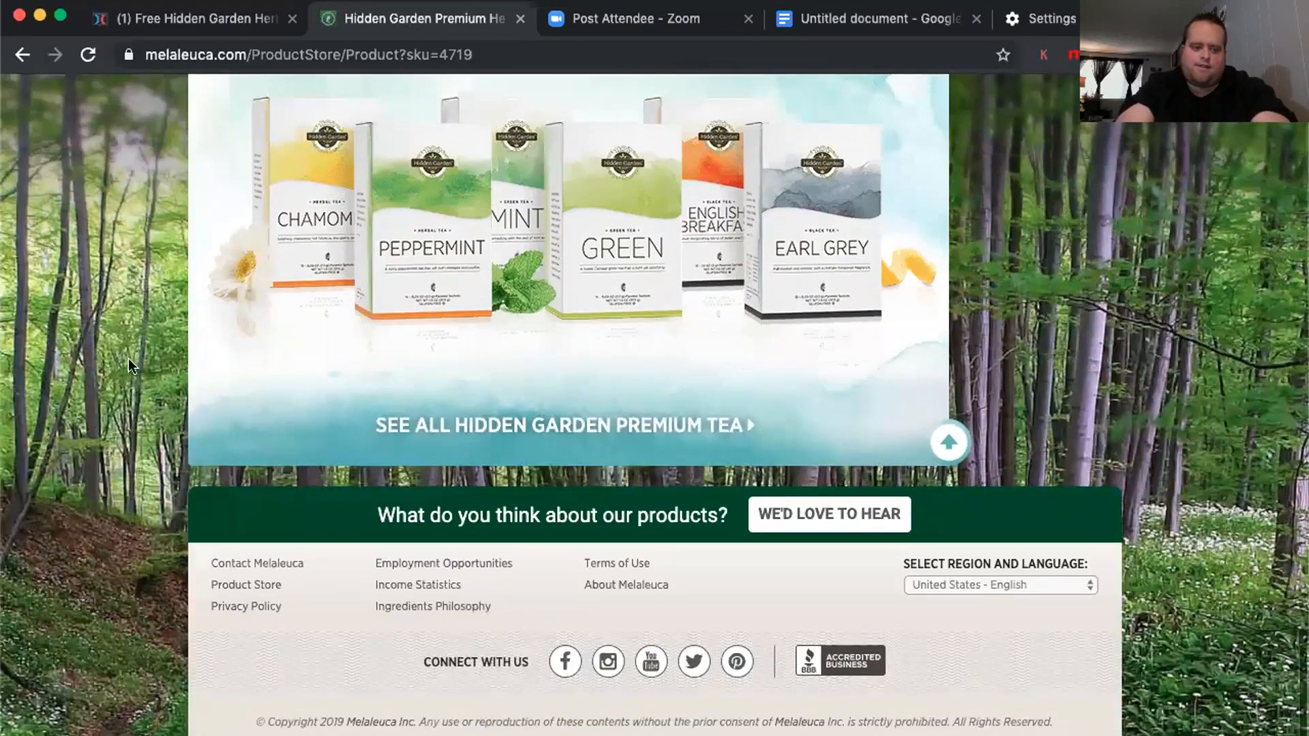
pyautogui.rightClick(131, 357)
pyautogui.click(112, 292)
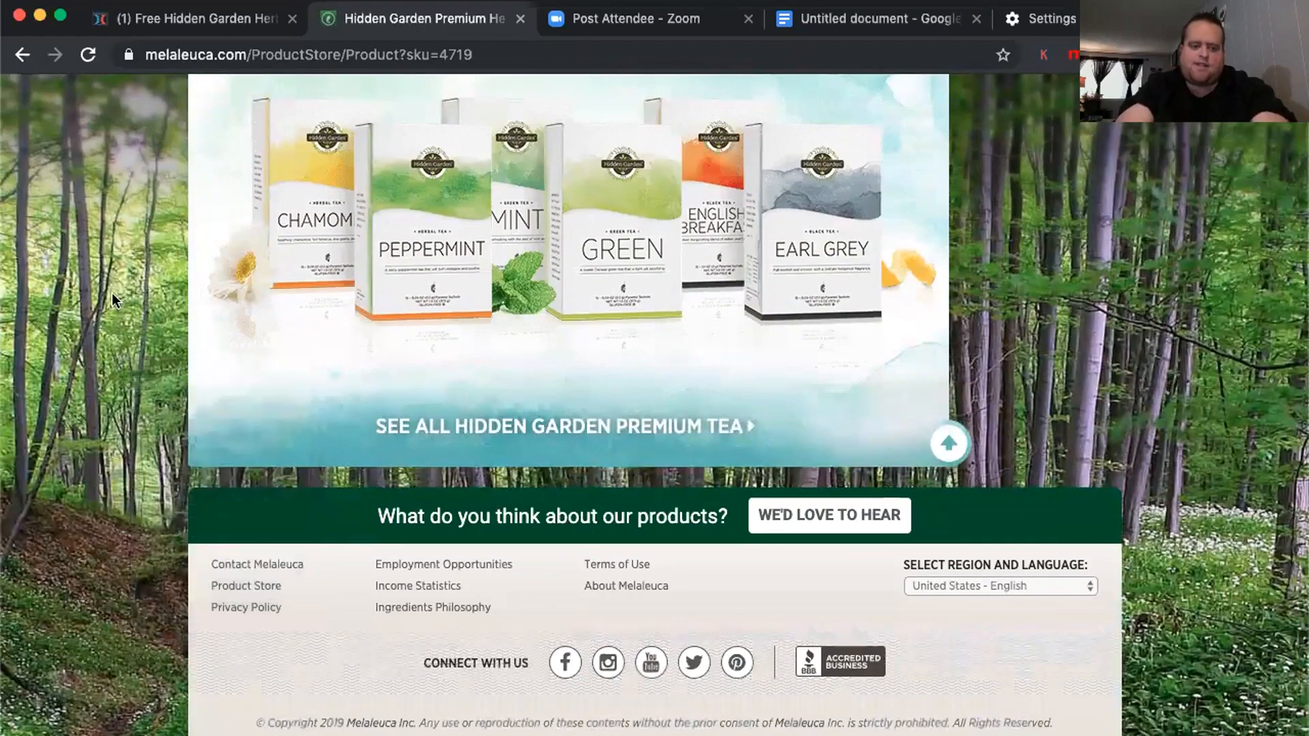
pyautogui.scroll(15, 112, 293)
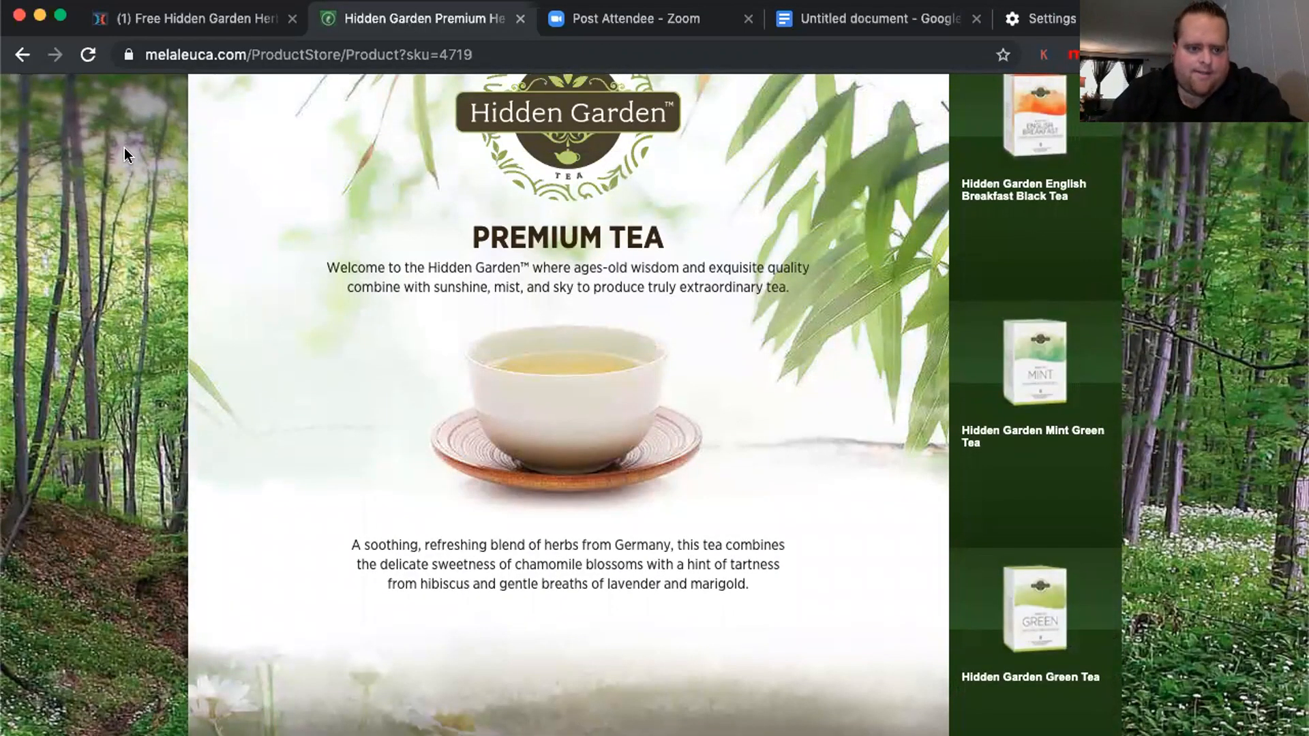
# Open the source code of the product page and search it for "png"
pyautogui.rightClick(124, 147)
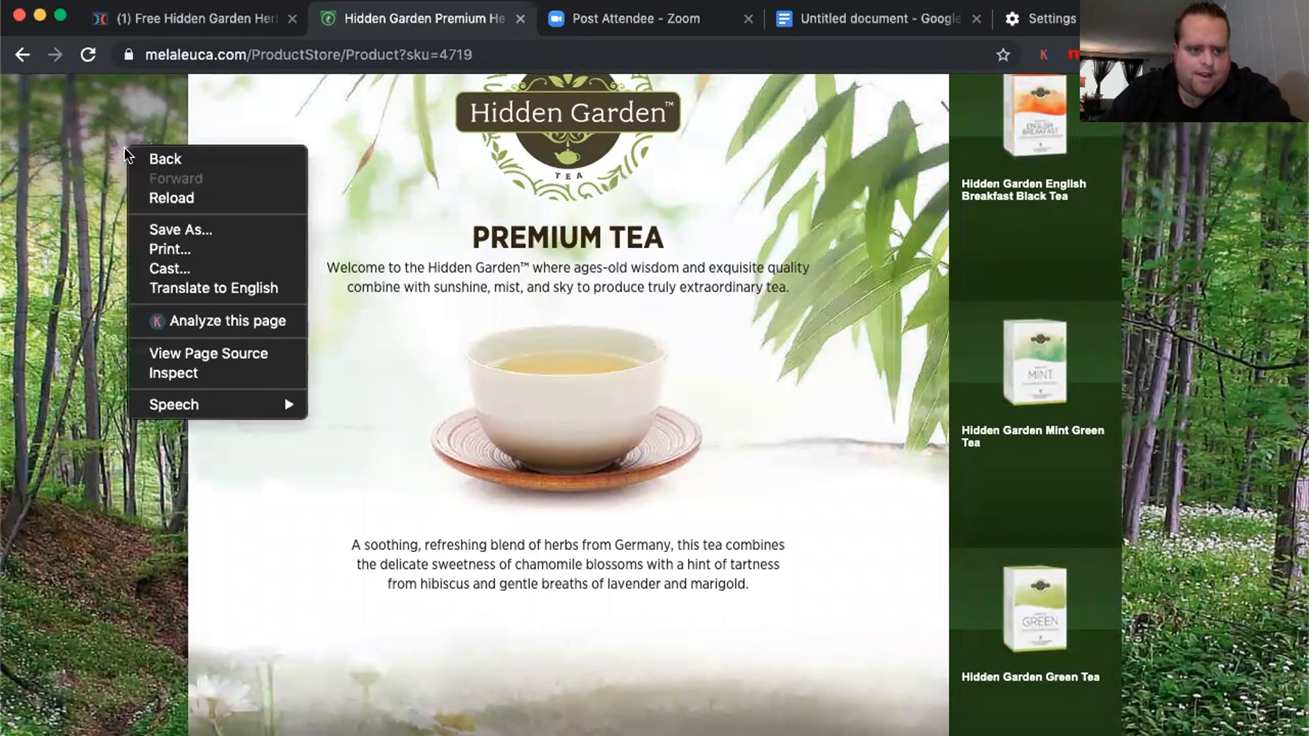
pyautogui.click(210, 354)
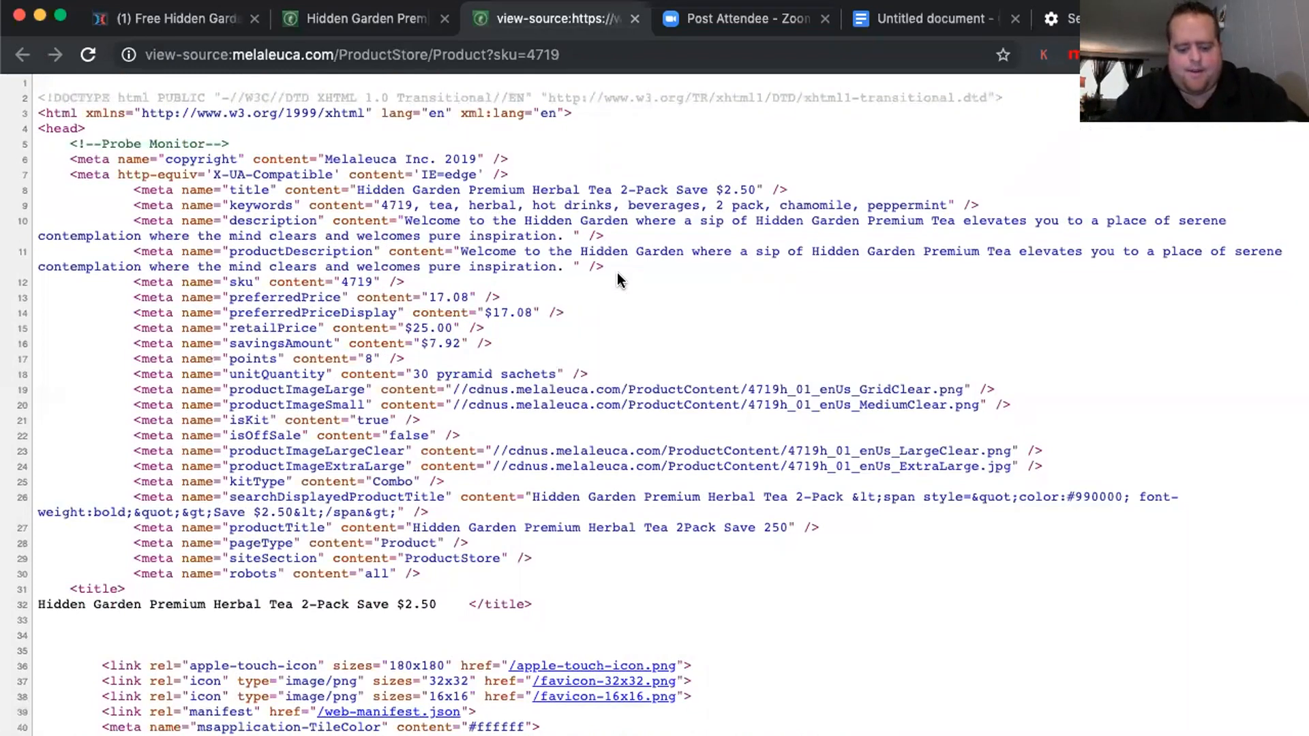
pyautogui.press('super+f')
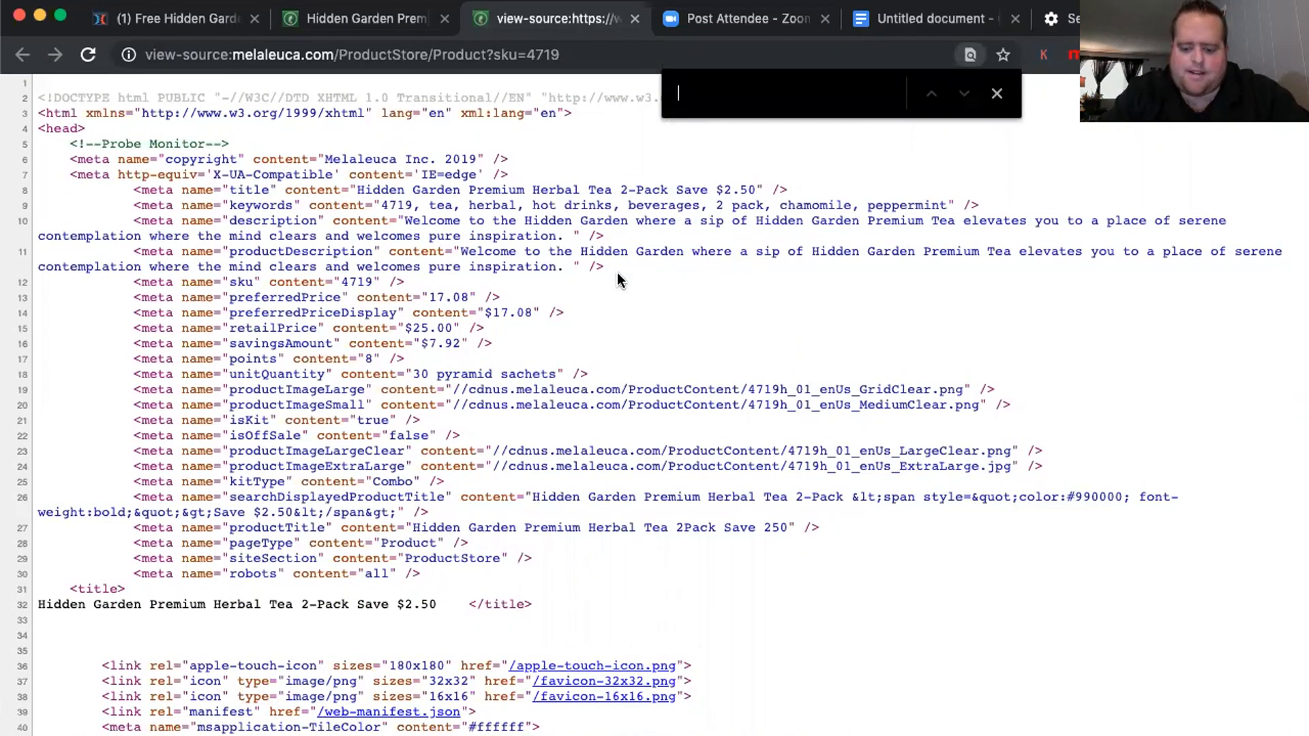
pyautogui.write('png')
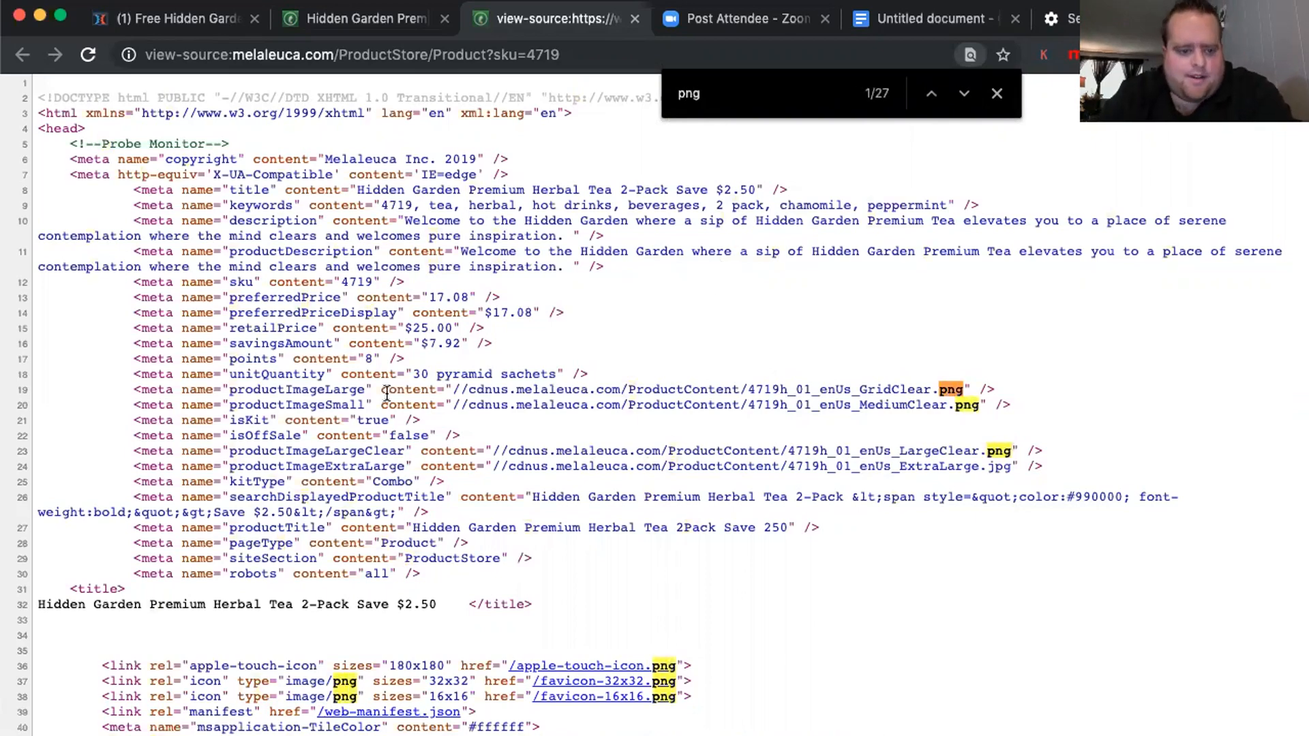
# Examine the png matches in the source code for the address of the forest background image
pyautogui.scroll(-3, 386, 394)
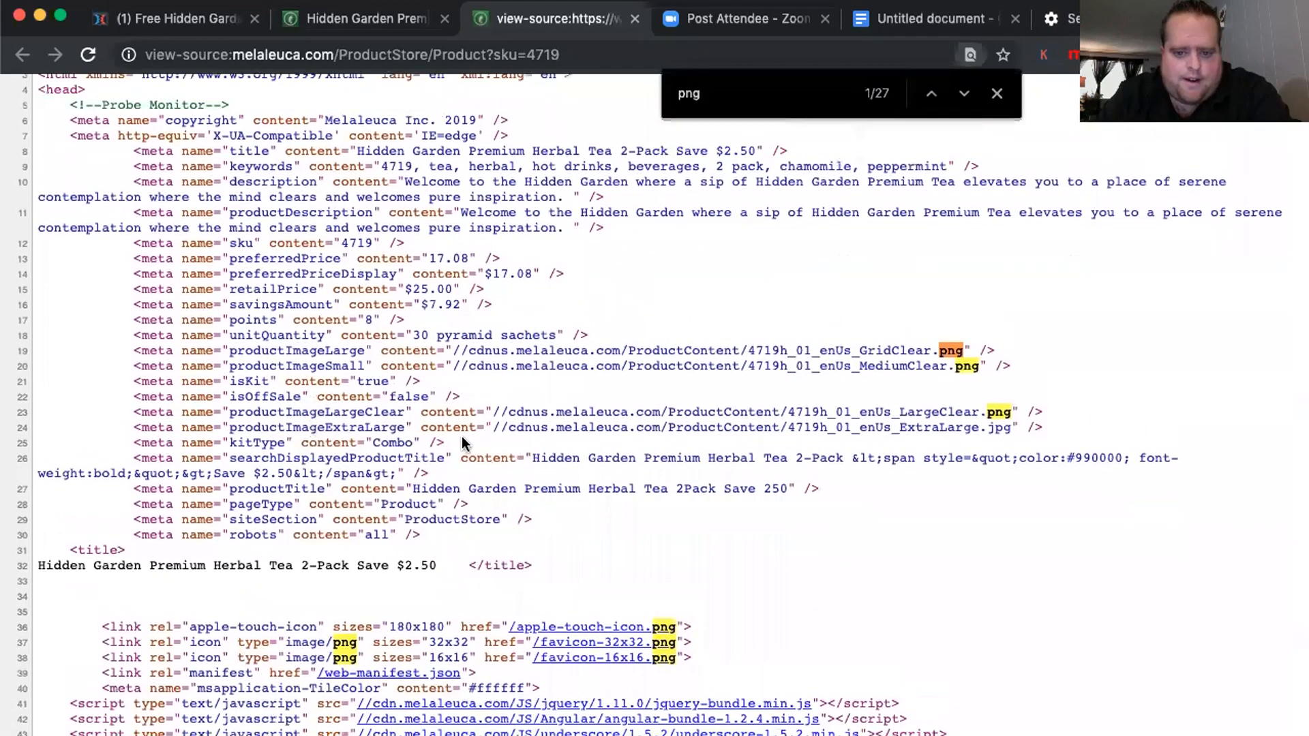
pyautogui.scroll(-4, 463, 442)
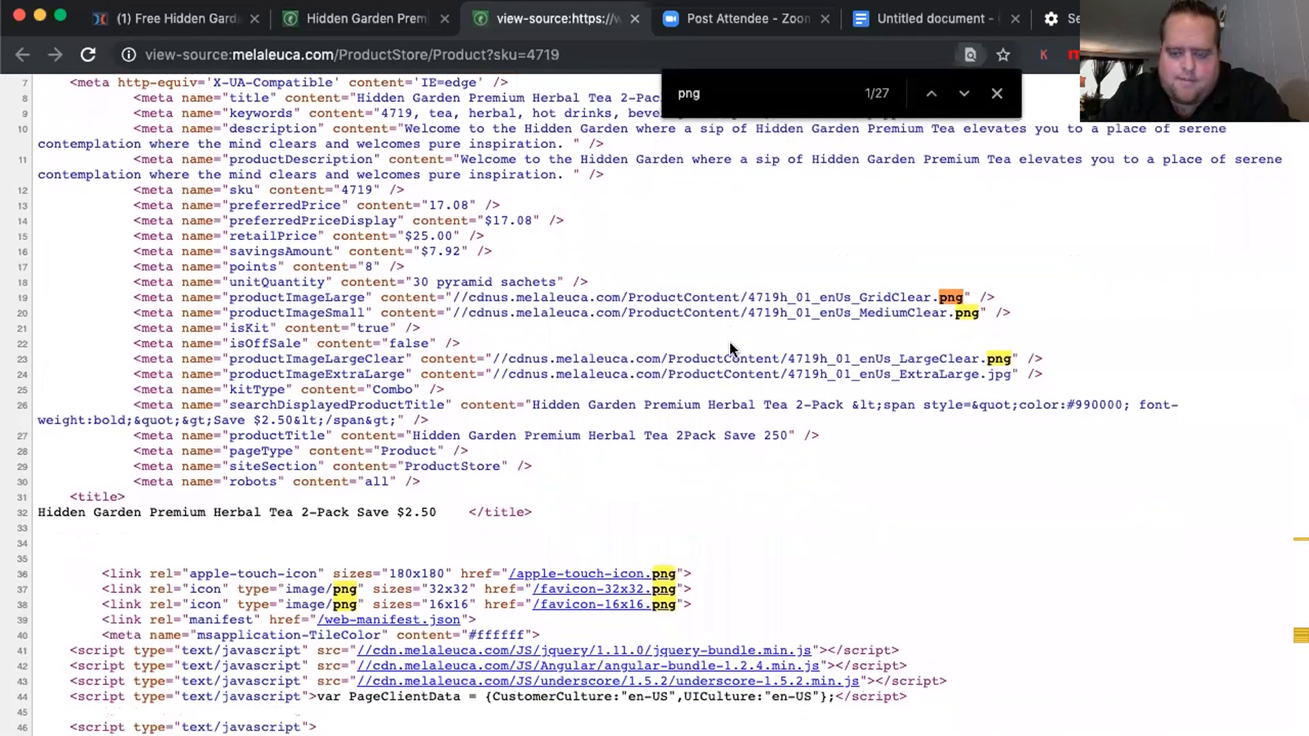
pyautogui.scroll(-2, 730, 349)
pyautogui.scroll(5, 727, 341)
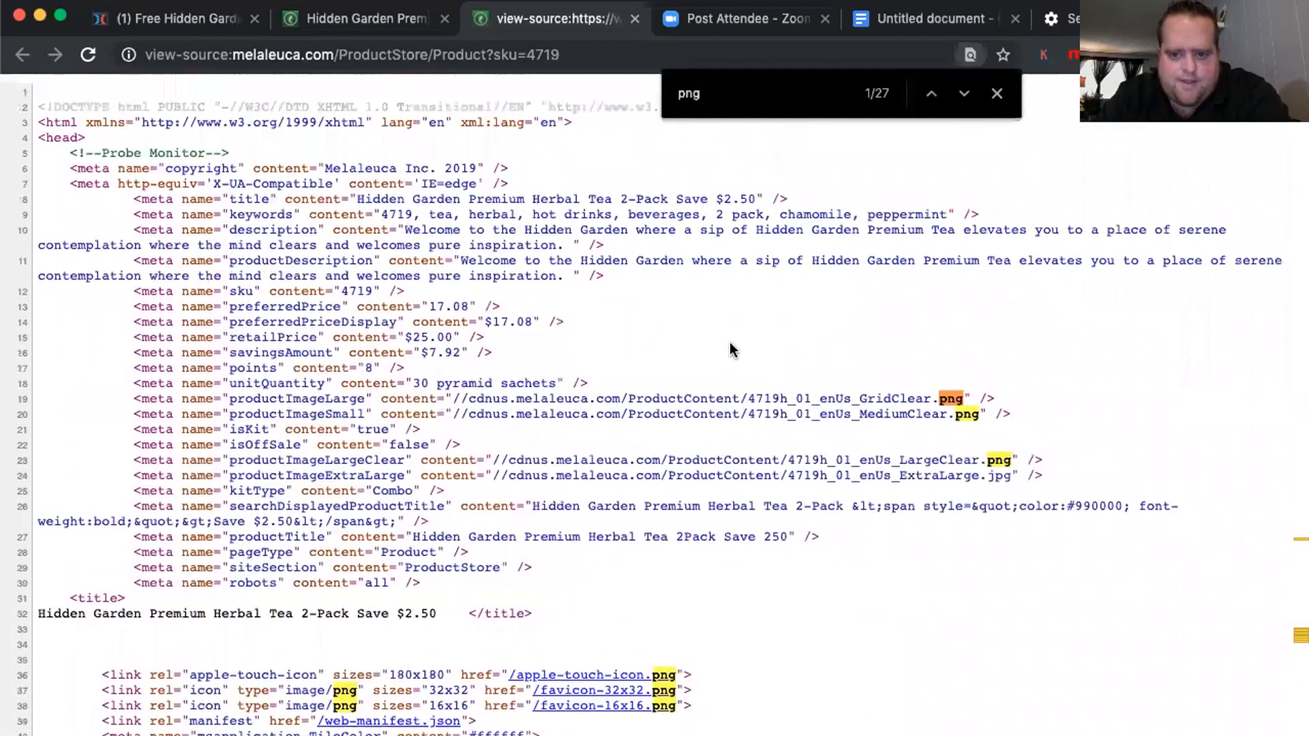
pyautogui.scroll(-1, 764, 341)
pyautogui.scroll(-20, 784, 409)
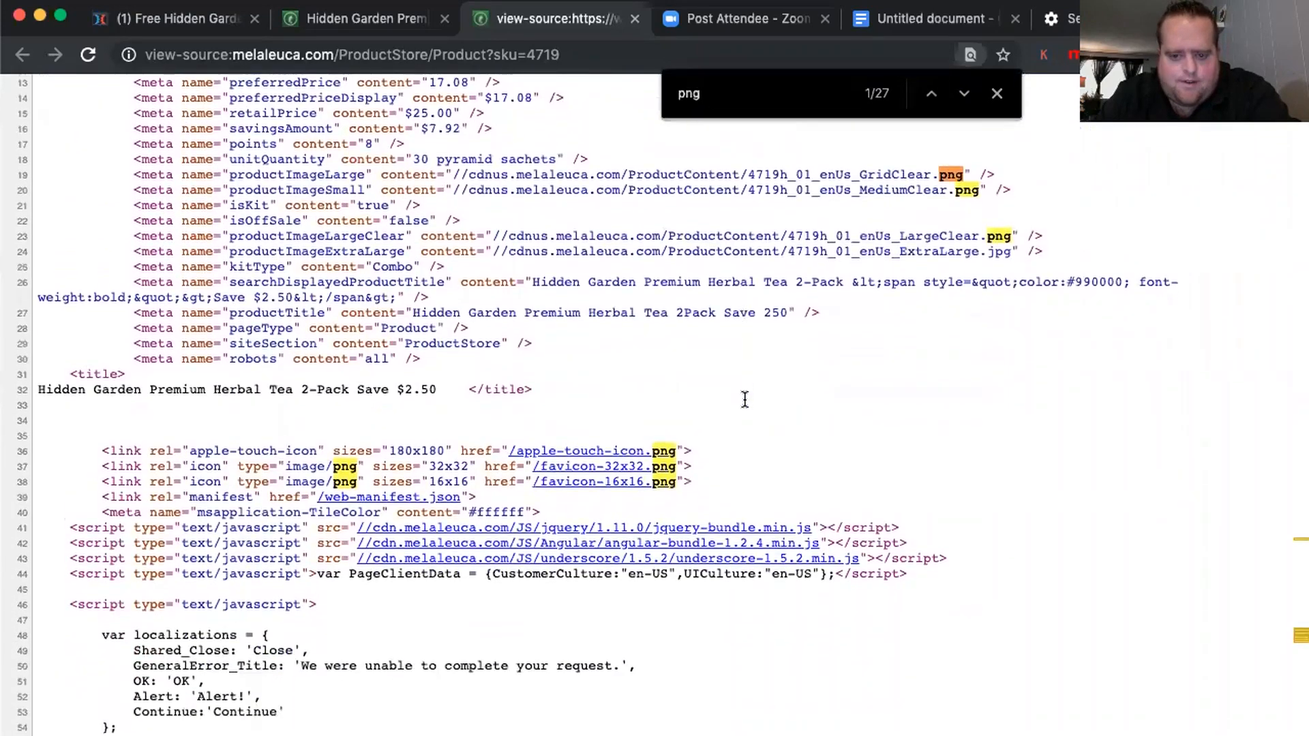
pyautogui.scroll(-10, 744, 399)
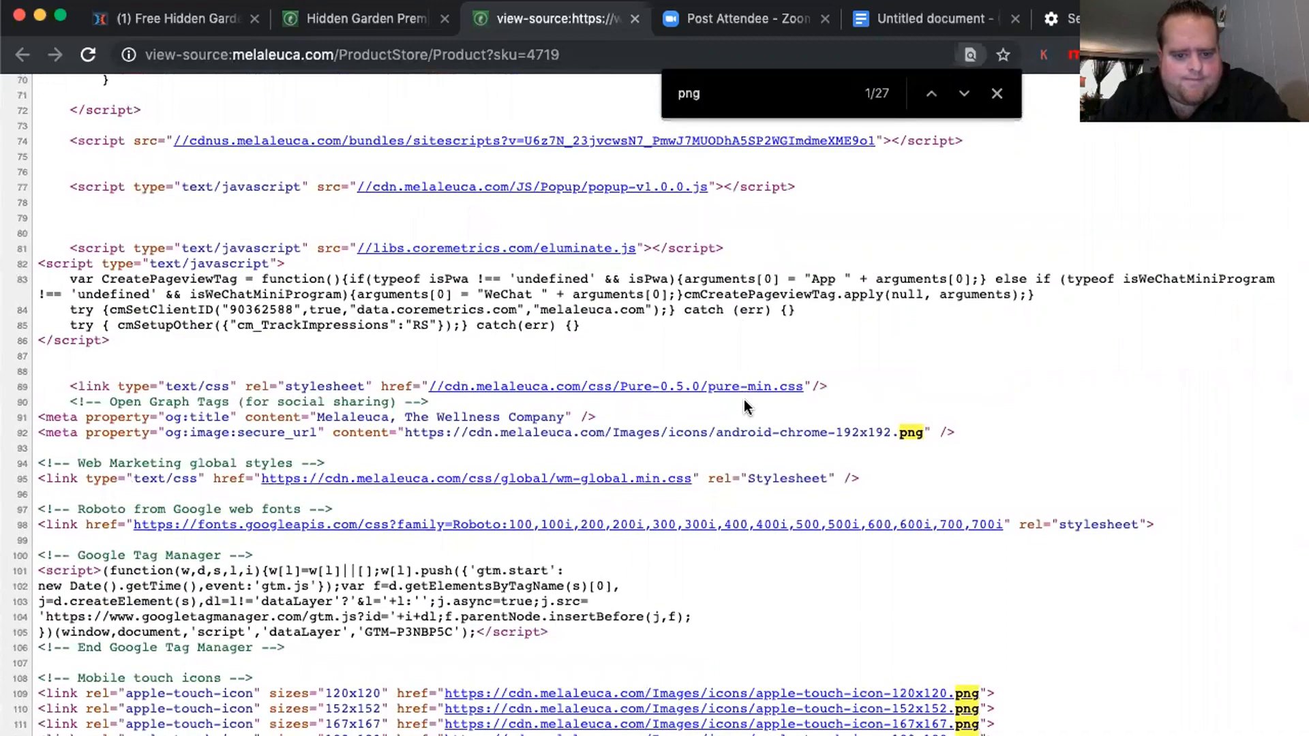
pyautogui.scroll(-8, 745, 404)
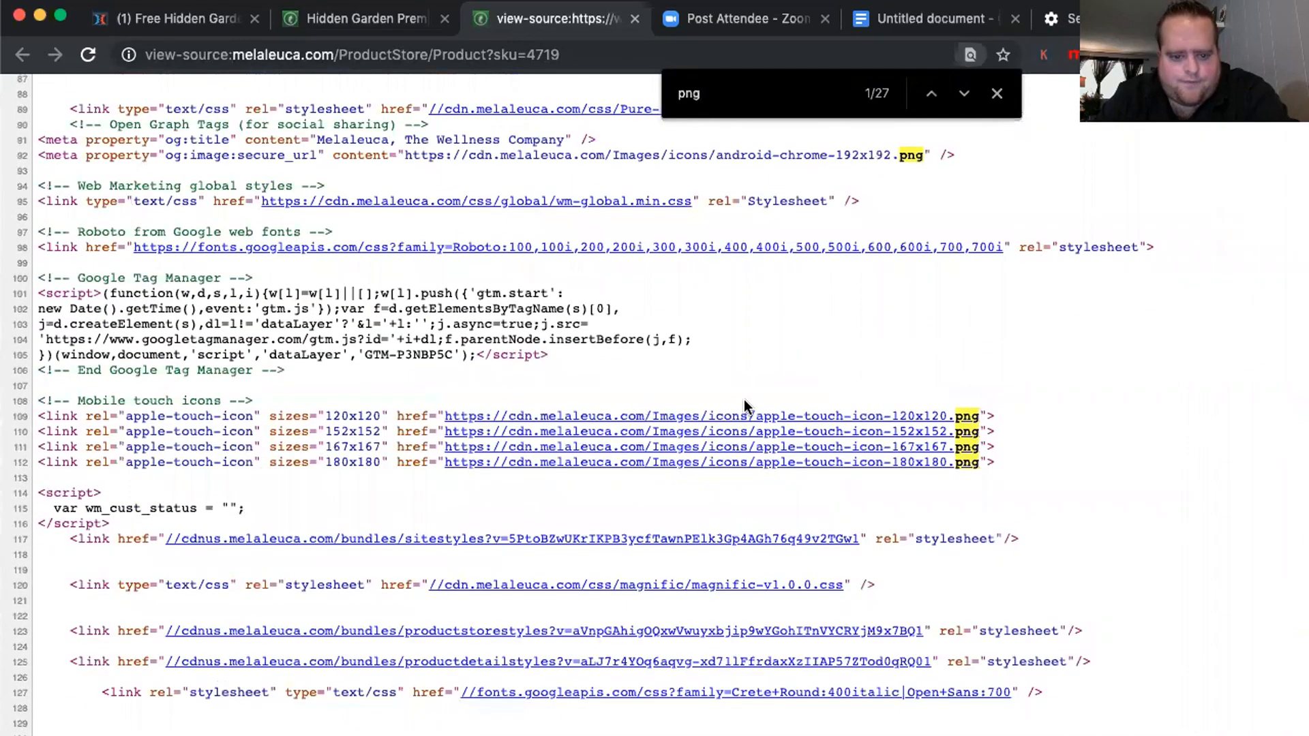
pyautogui.scroll(-20, 744, 403)
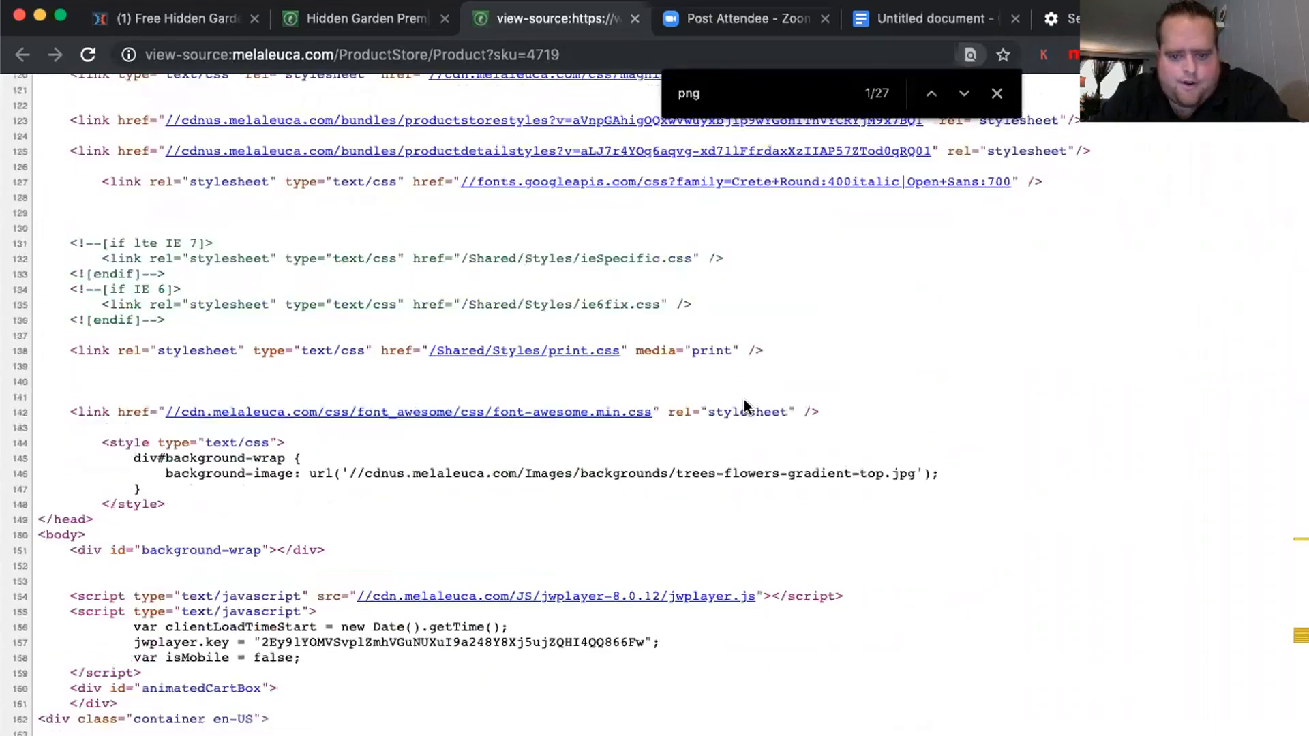
pyautogui.scroll(-20, 744, 402)
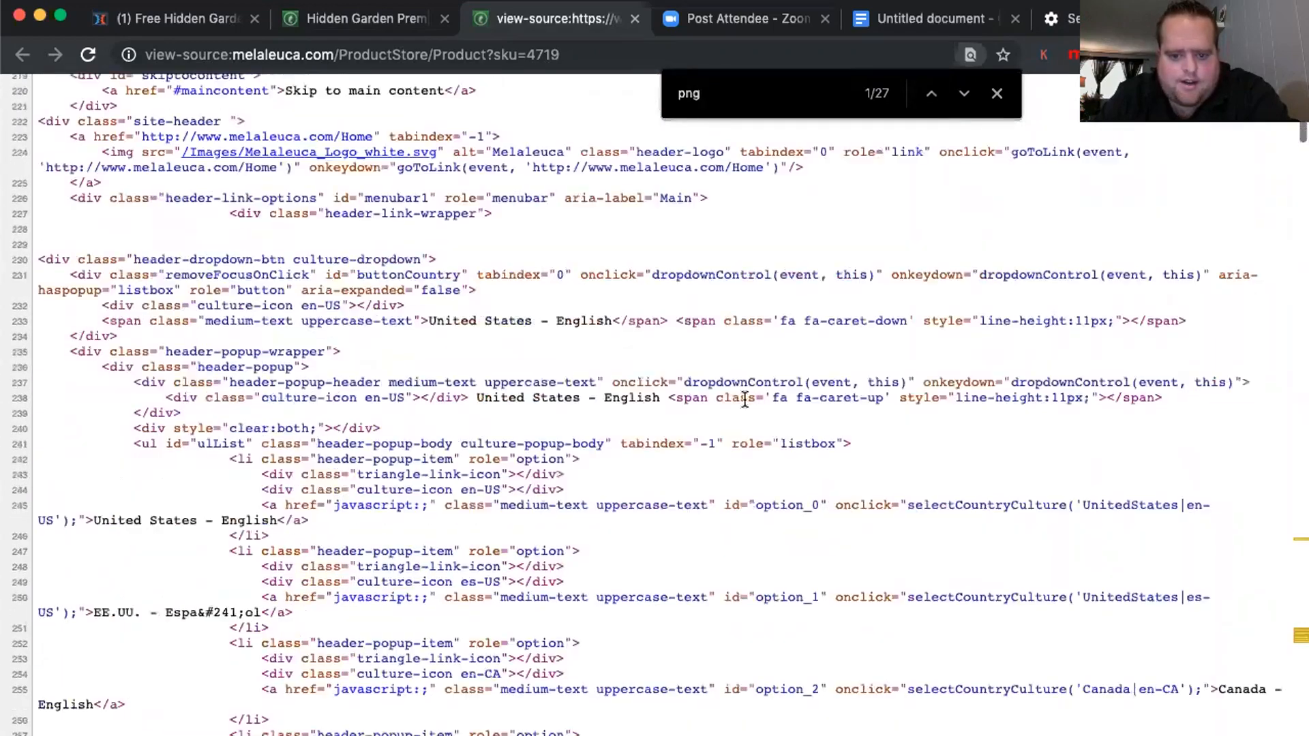
pyautogui.scroll(-12, 744, 400)
pyautogui.scroll(20, 745, 211)
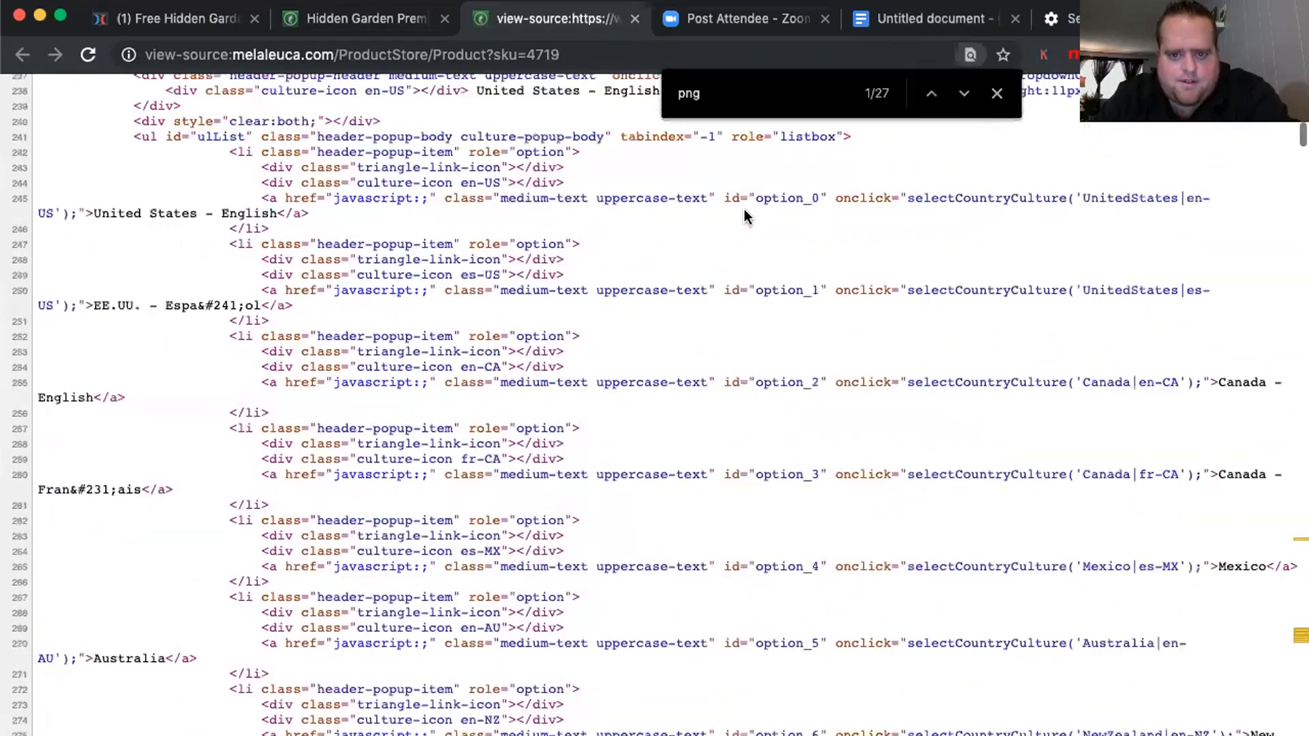
pyautogui.scroll(20, 746, 163)
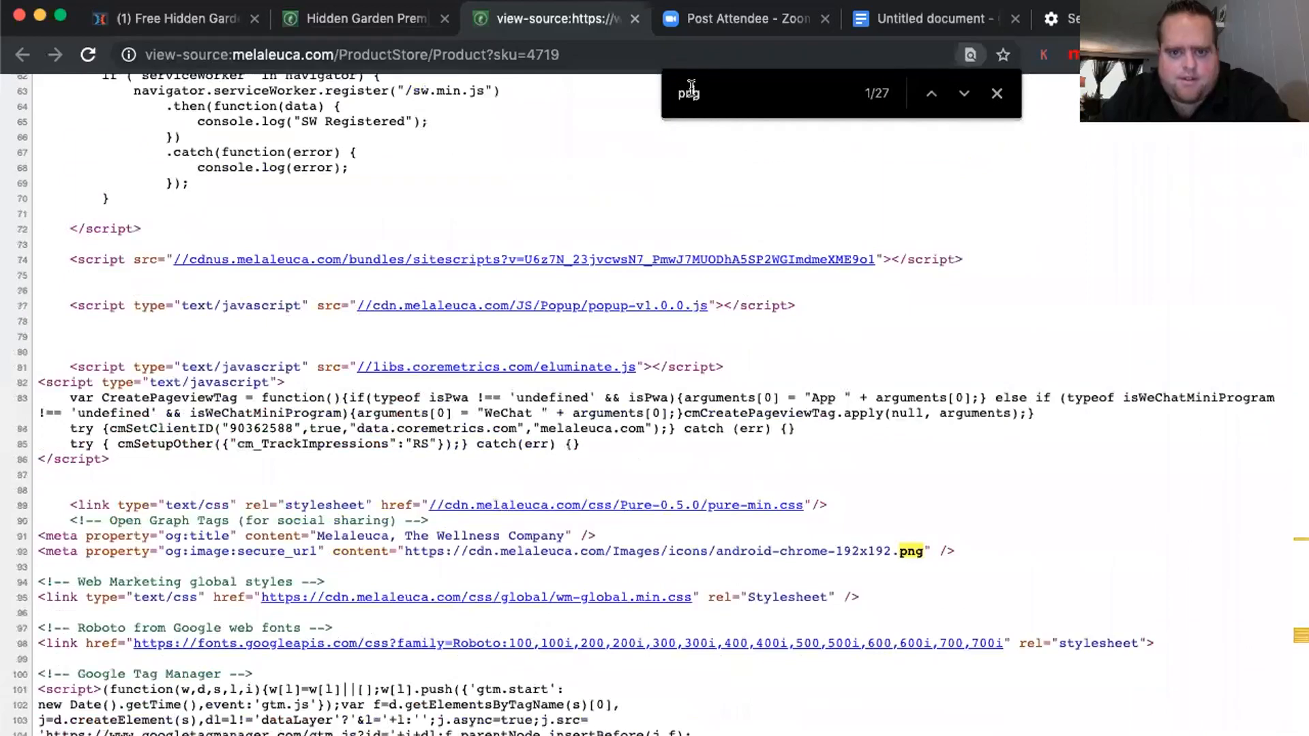
# Search the source code for "back" to locate the background image address
pyautogui.doubleClick(691, 92)
pyautogui.write('back')
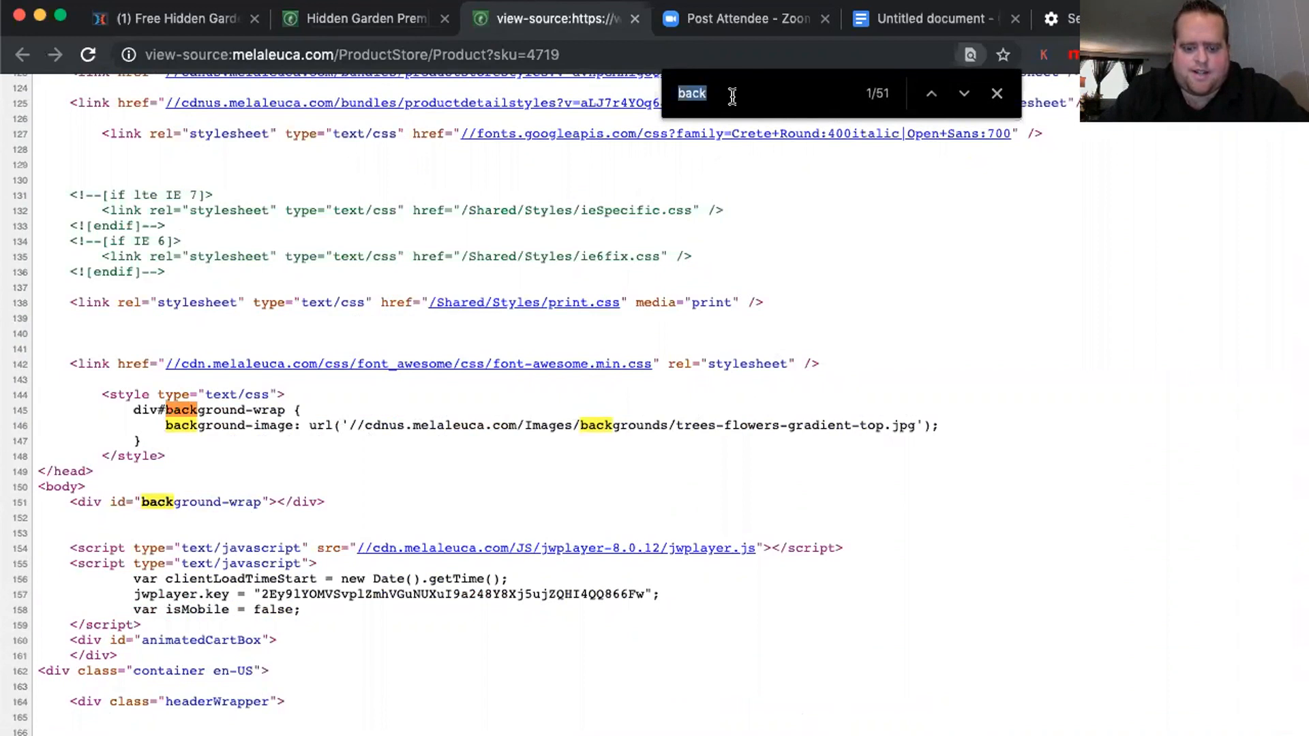
pyautogui.write('back')
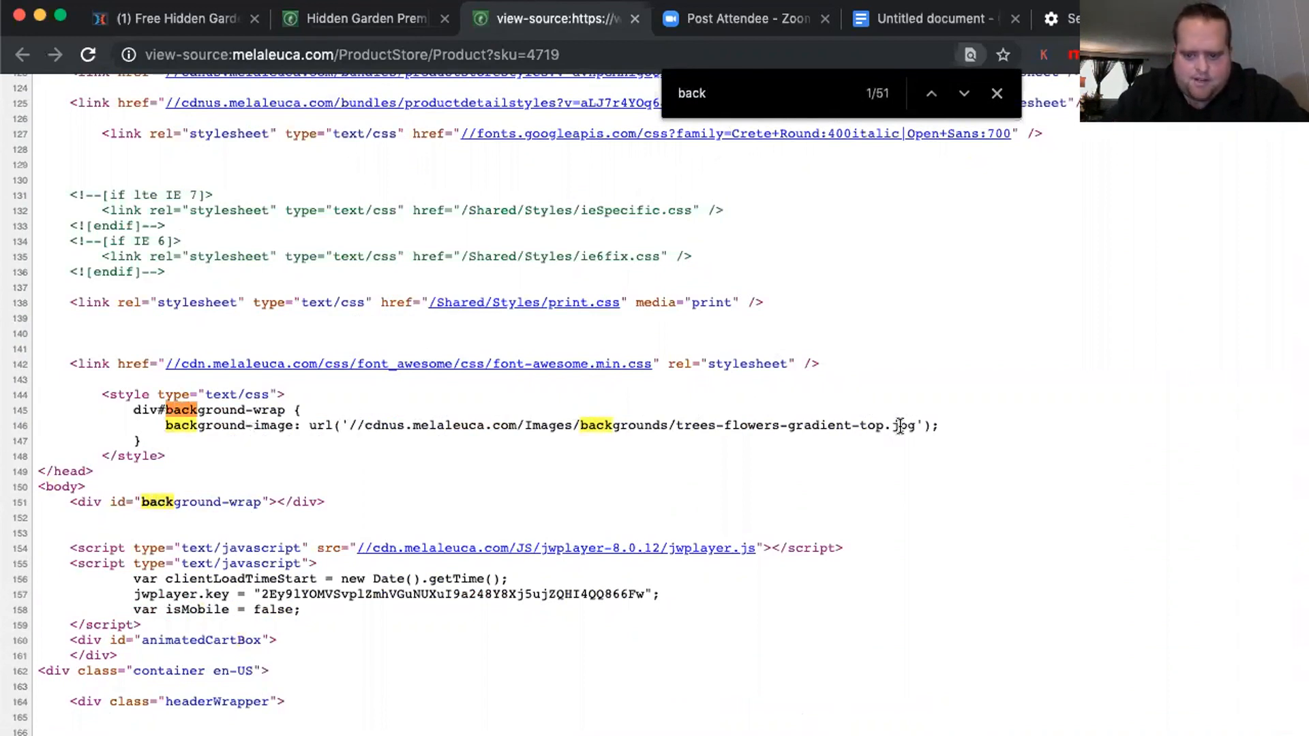
# Copy the background image address from the source code and open cdnus.melaleuca.com/Images/backgrounds/trees-flowers-gradient-top.jpg separately
pyautogui.moveTo(915, 425); pyautogui.dragTo(375, 426)
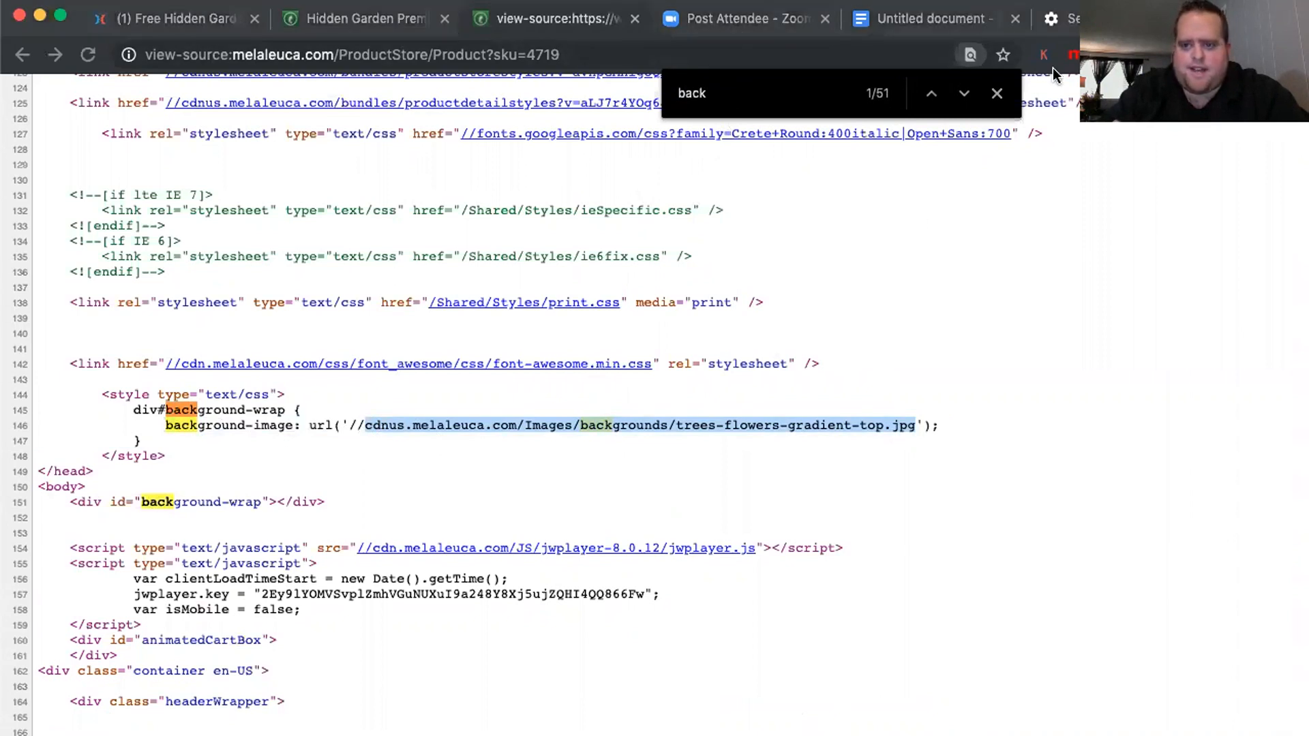
pyautogui.press('super+t')
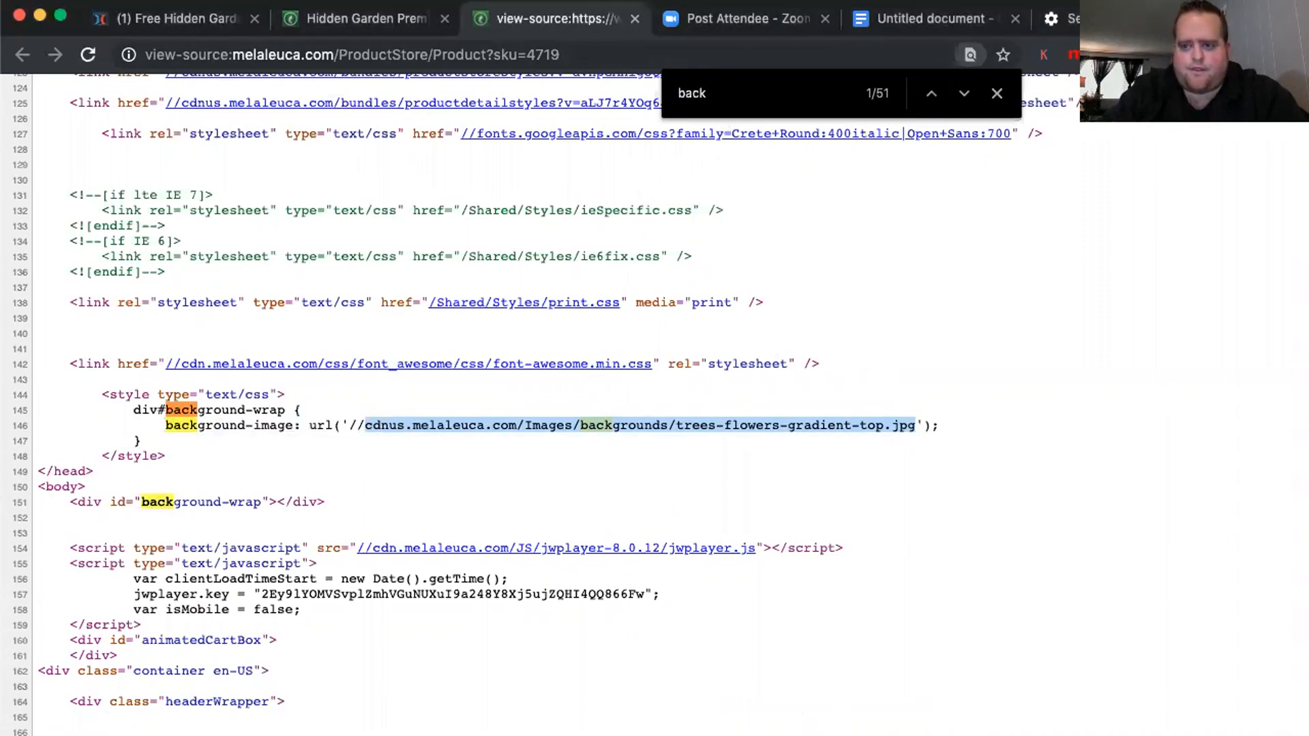
pyautogui.write('cdnus.melaleuca.com/Images/backgrounds/trees-flowers-gradient-top.jpg')
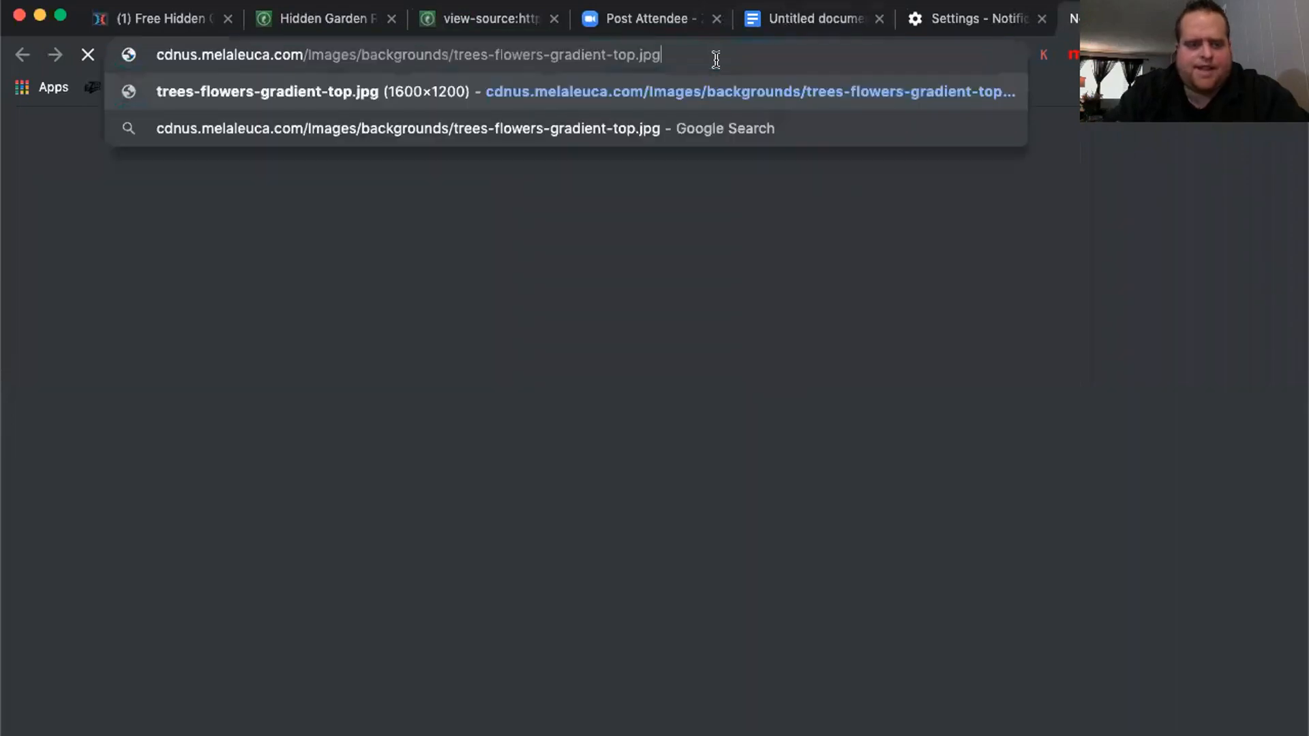
pyautogui.press('Return')
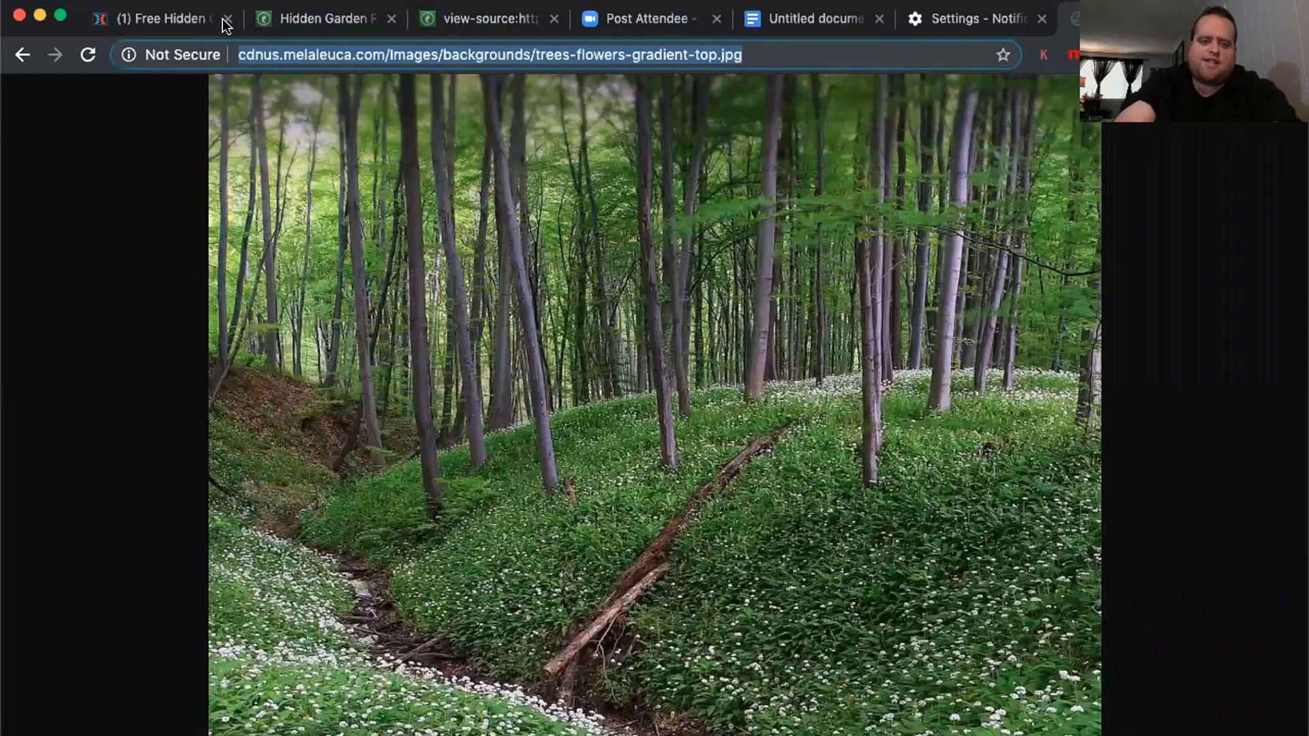
# Compare the forest image with the product page background and save it to Downloads as trees-flowers-gradient-top in JPEG format
pyautogui.click(304, 22)
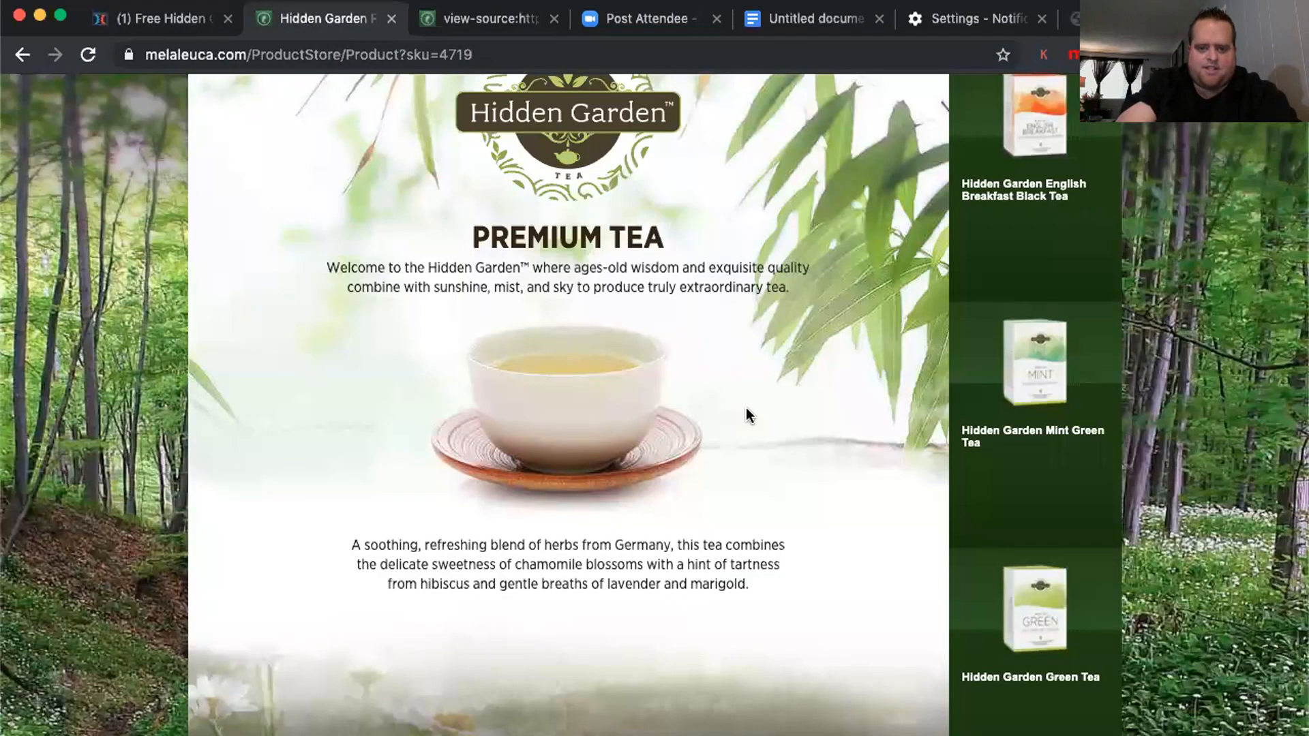
pyautogui.scroll(-10, 746, 414)
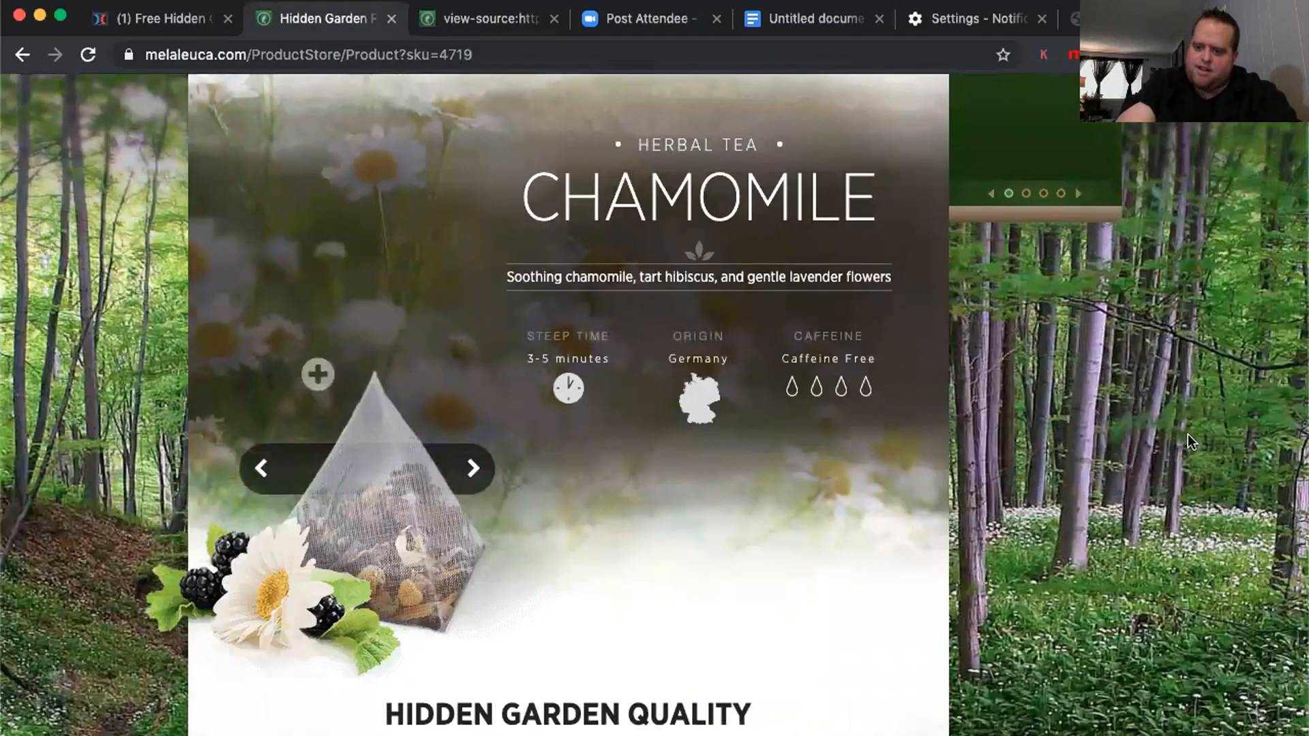
pyautogui.scroll(-4, 1187, 435)
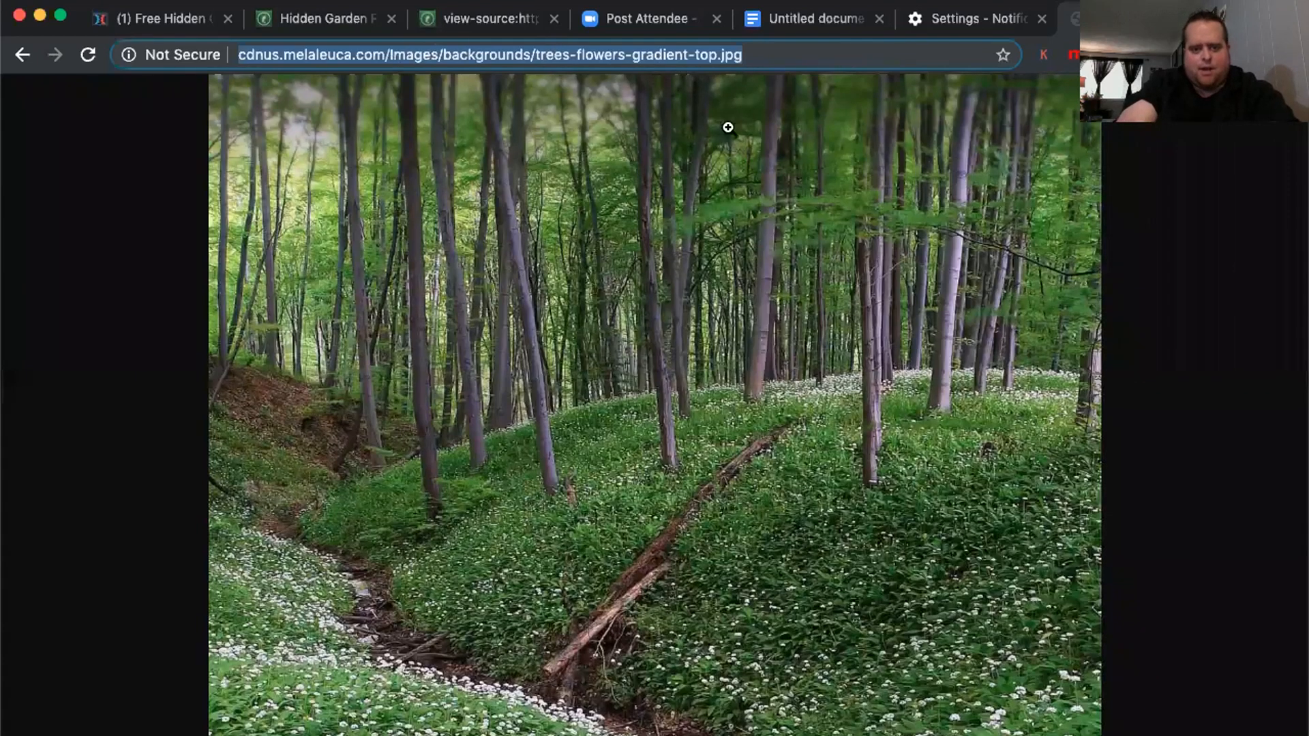
pyautogui.rightClick(713, 228)
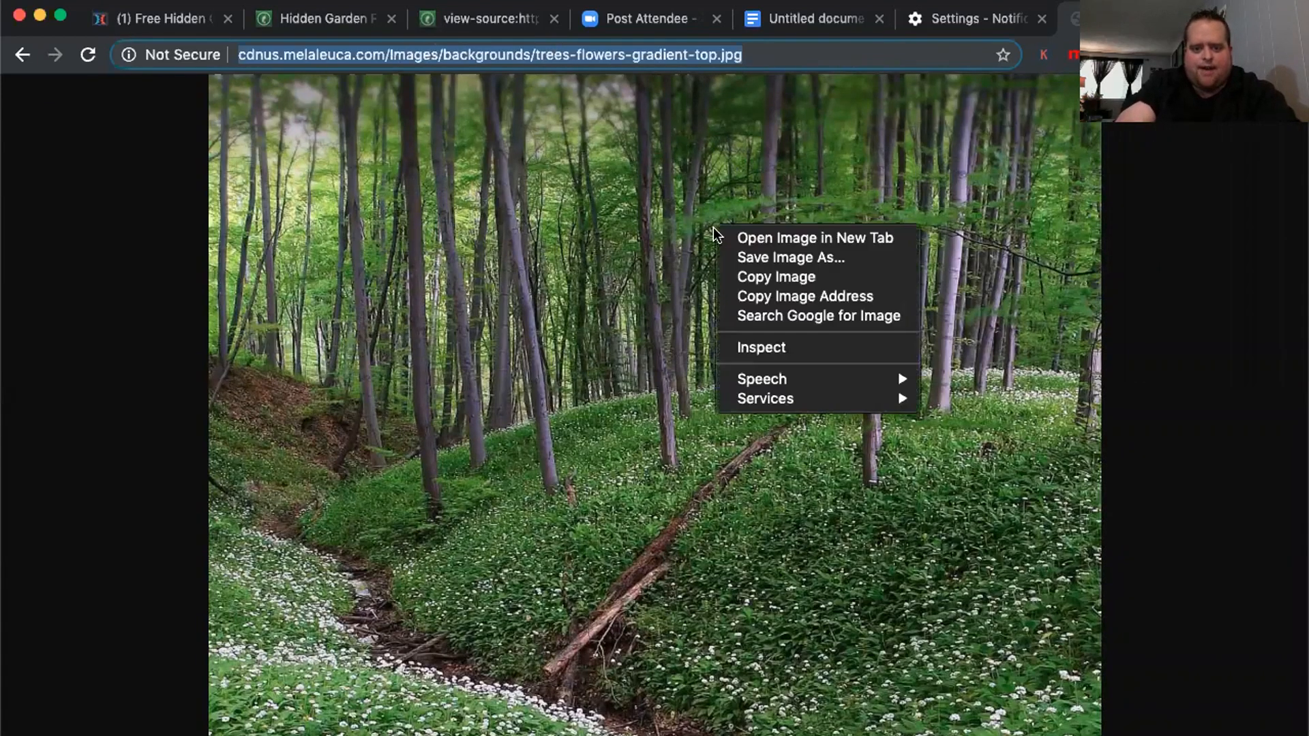
pyautogui.click(792, 258)
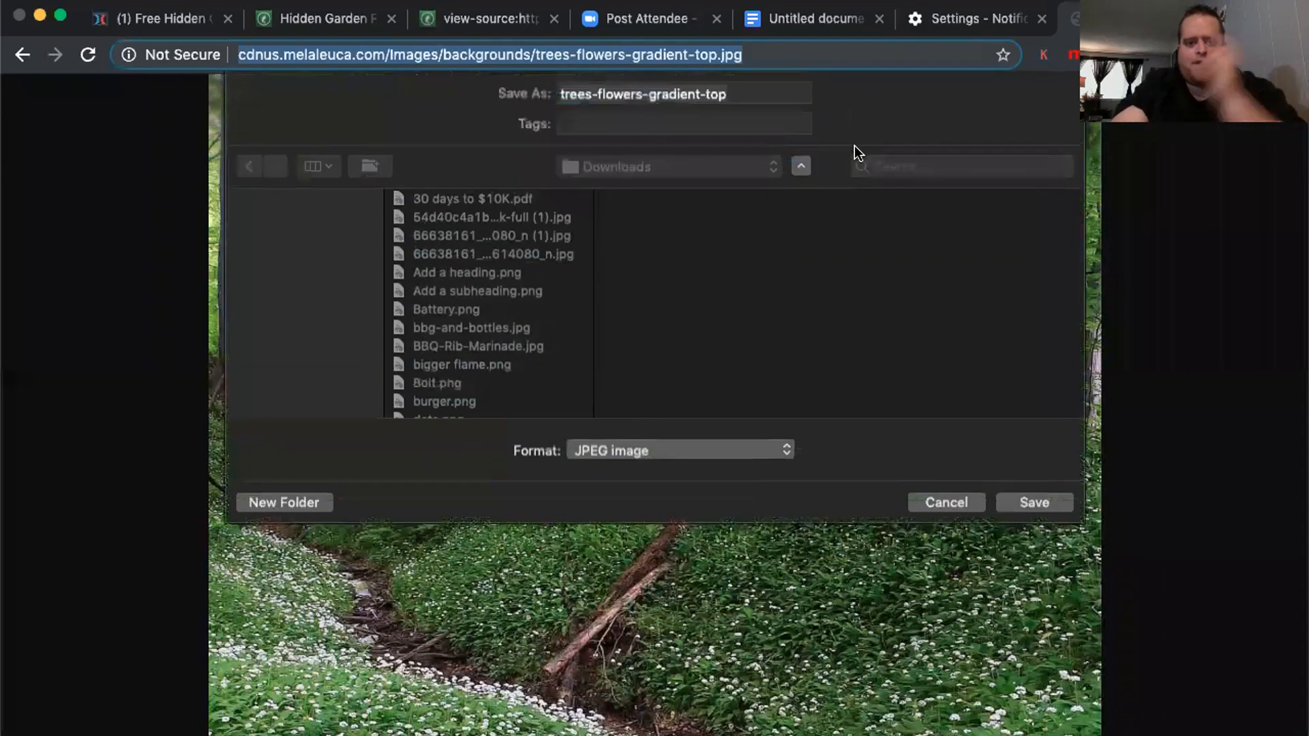
pyautogui.click(1034, 509)
# Return to the product page's source code and search it for "jpg"
pyautogui.click(280, 21)
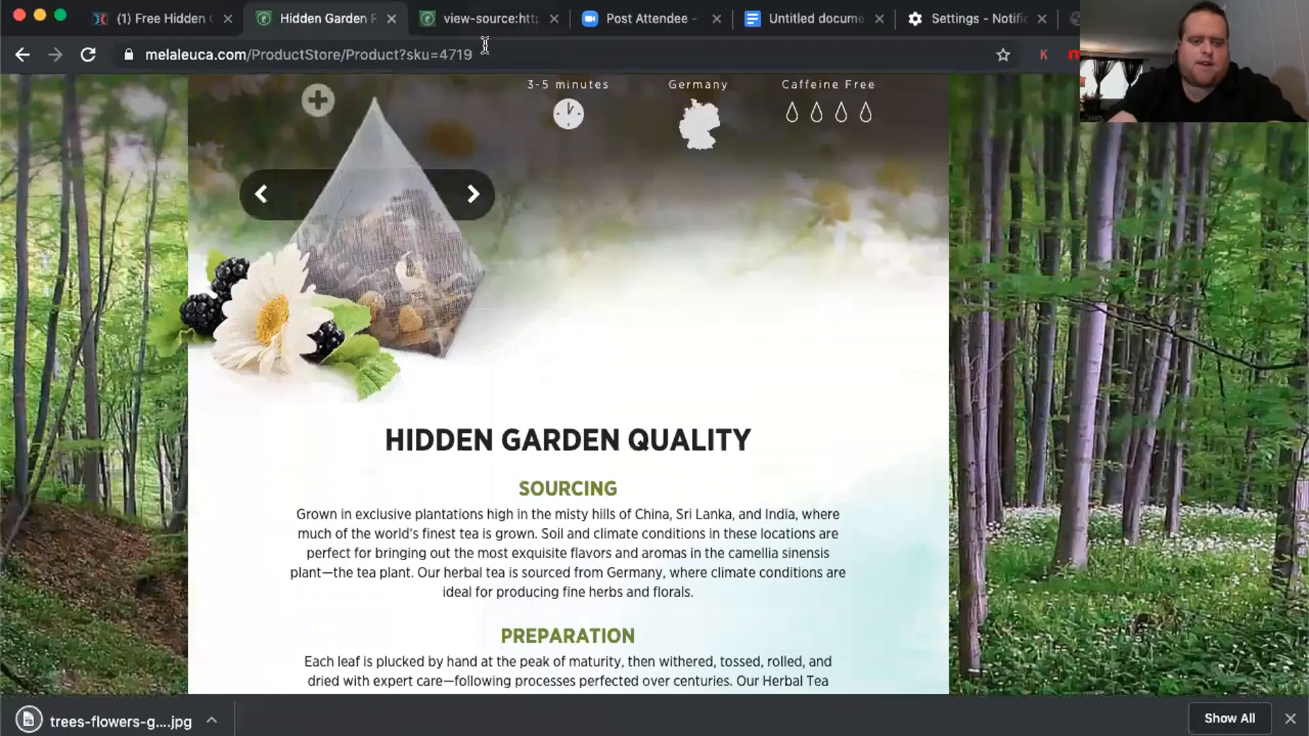
pyautogui.scroll(-3, 495, 379)
pyautogui.scroll(8, 494, 382)
pyautogui.scroll(10, 494, 377)
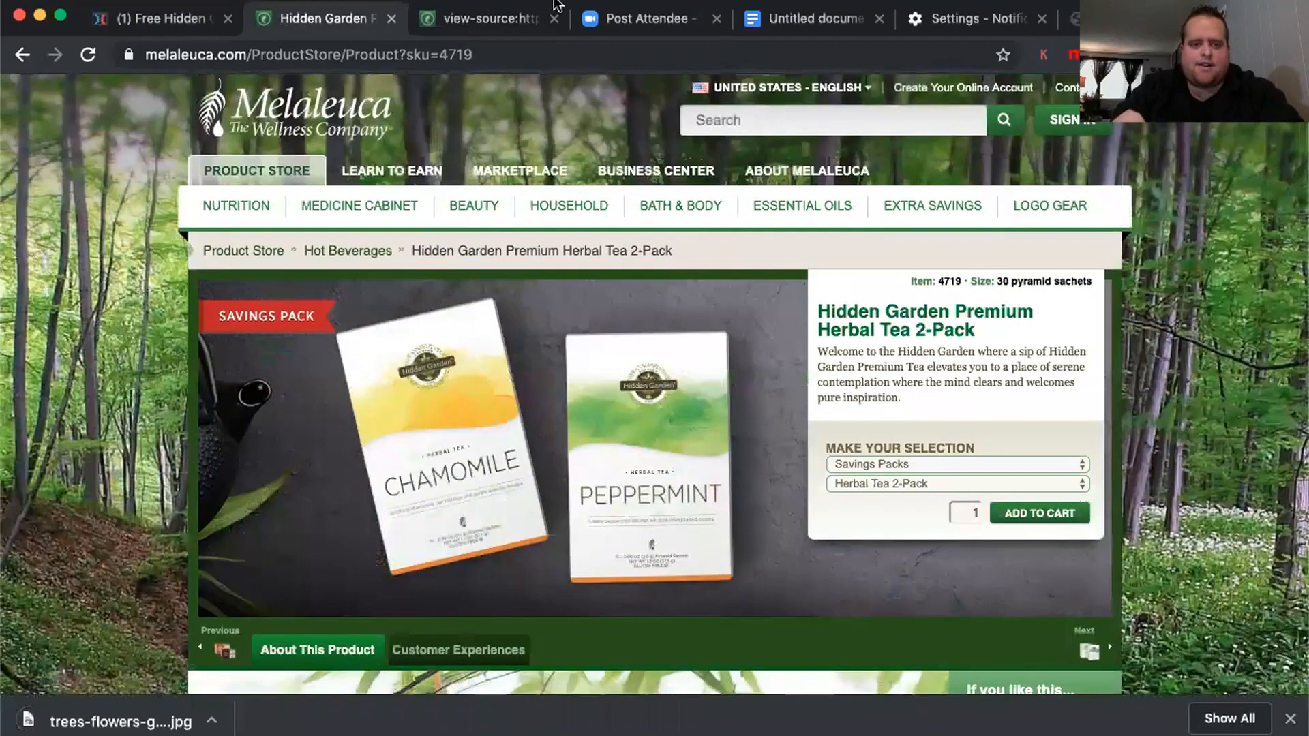
pyautogui.click(489, 19)
pyautogui.scroll(5, 502, 290)
pyautogui.scroll(15, 502, 290)
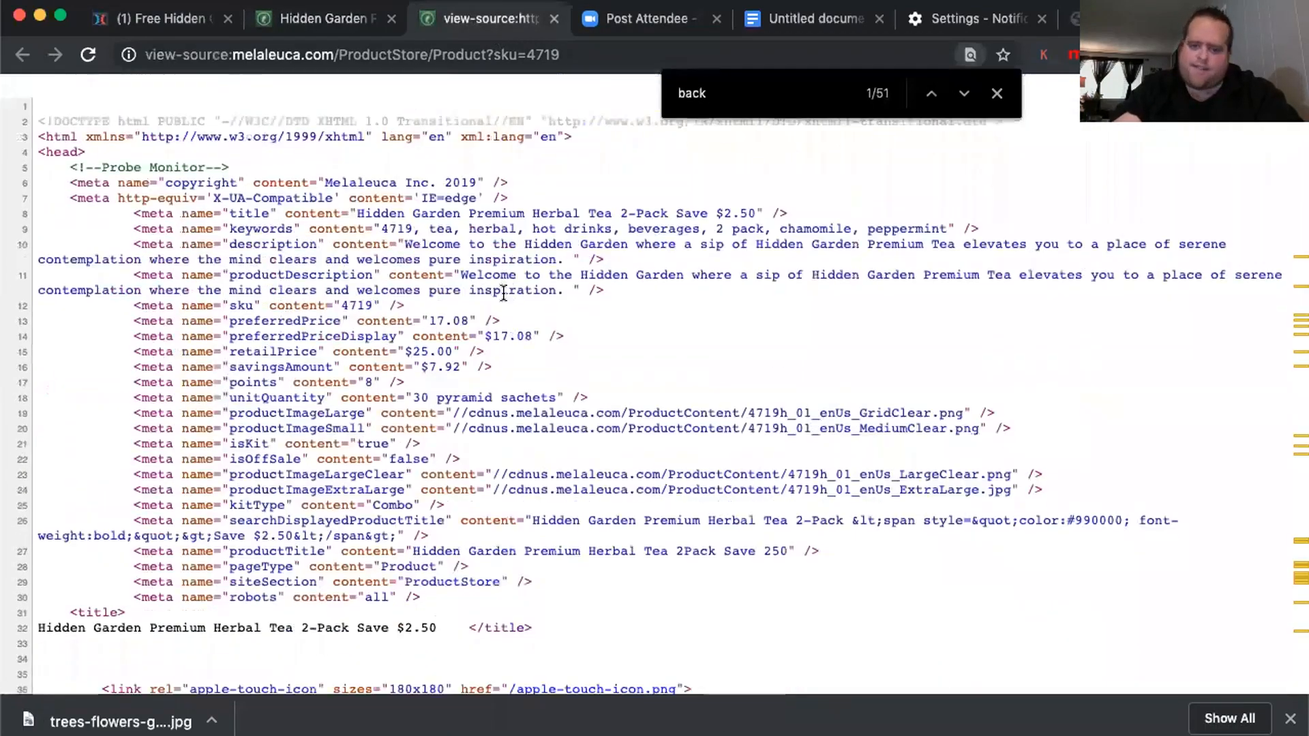
pyautogui.doubleClick(741, 107)
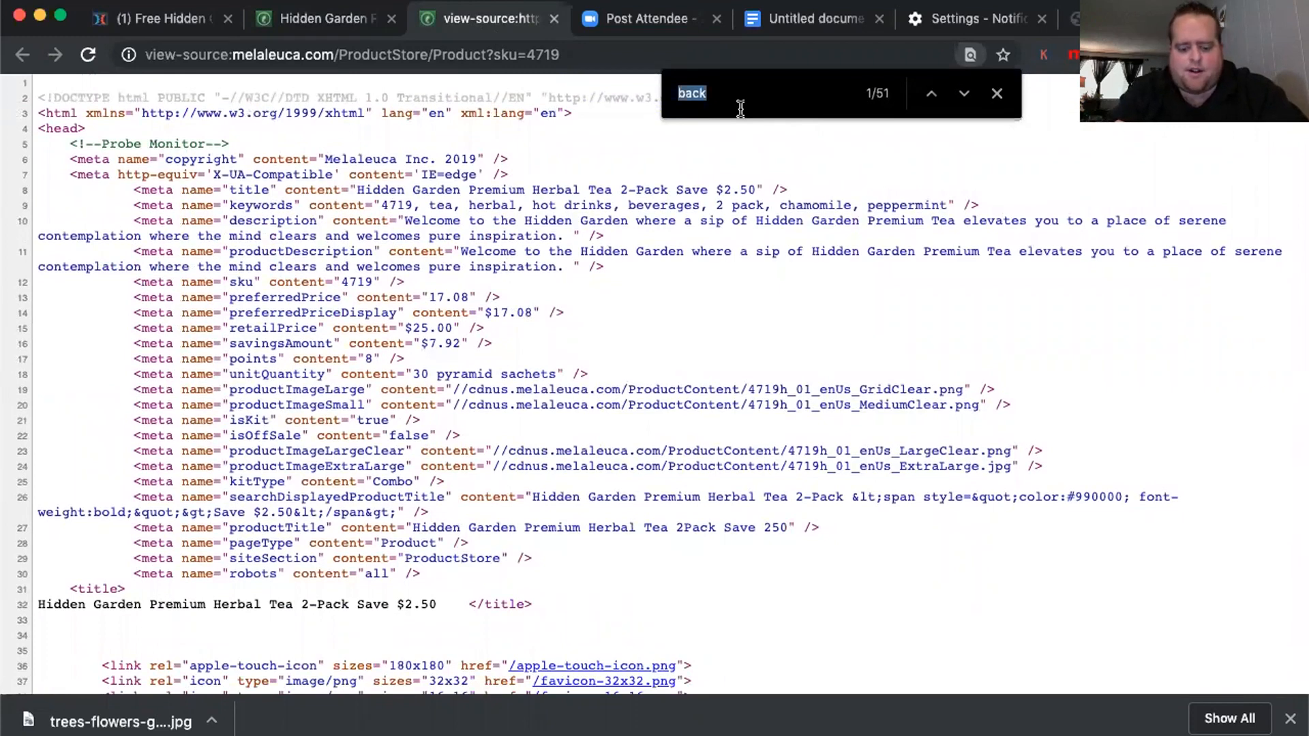
pyautogui.write('png')
pyautogui.press('BackSpace')
pyautogui.press('BackSpace')
pyautogui.press('BackSpace')
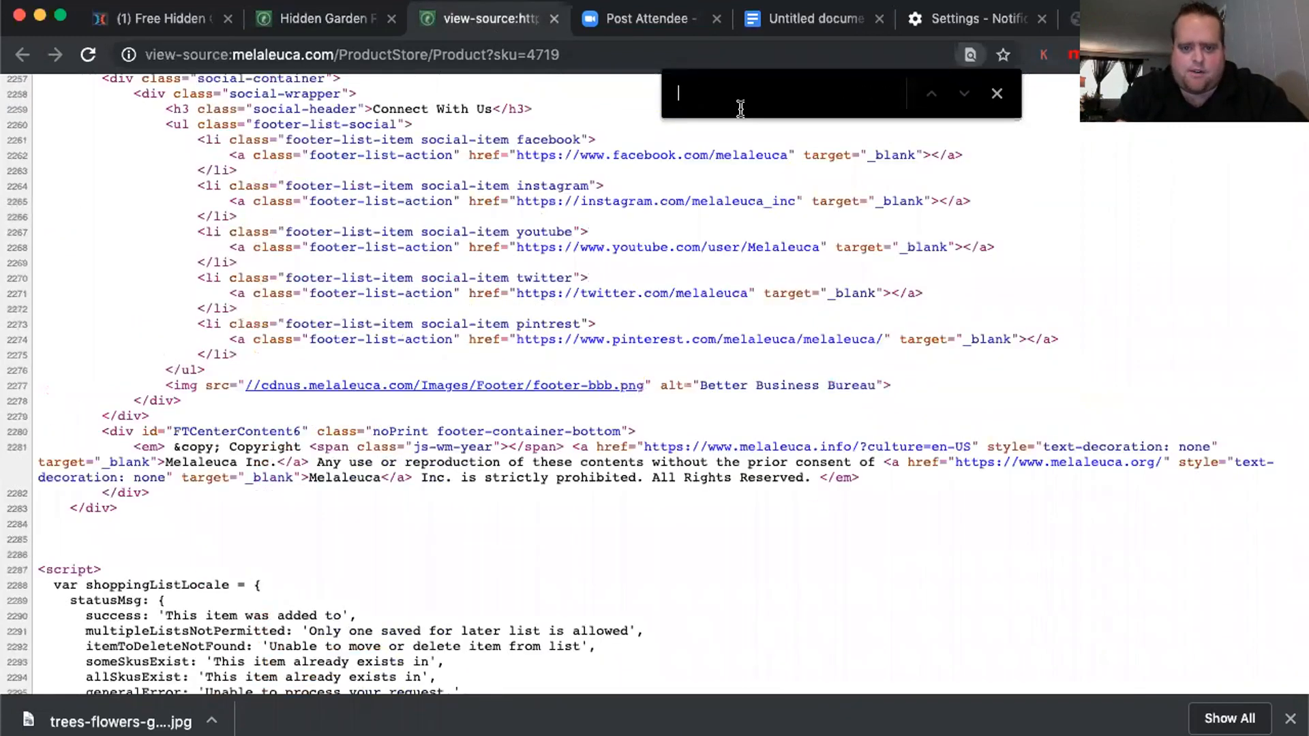
pyautogui.write('jpg')
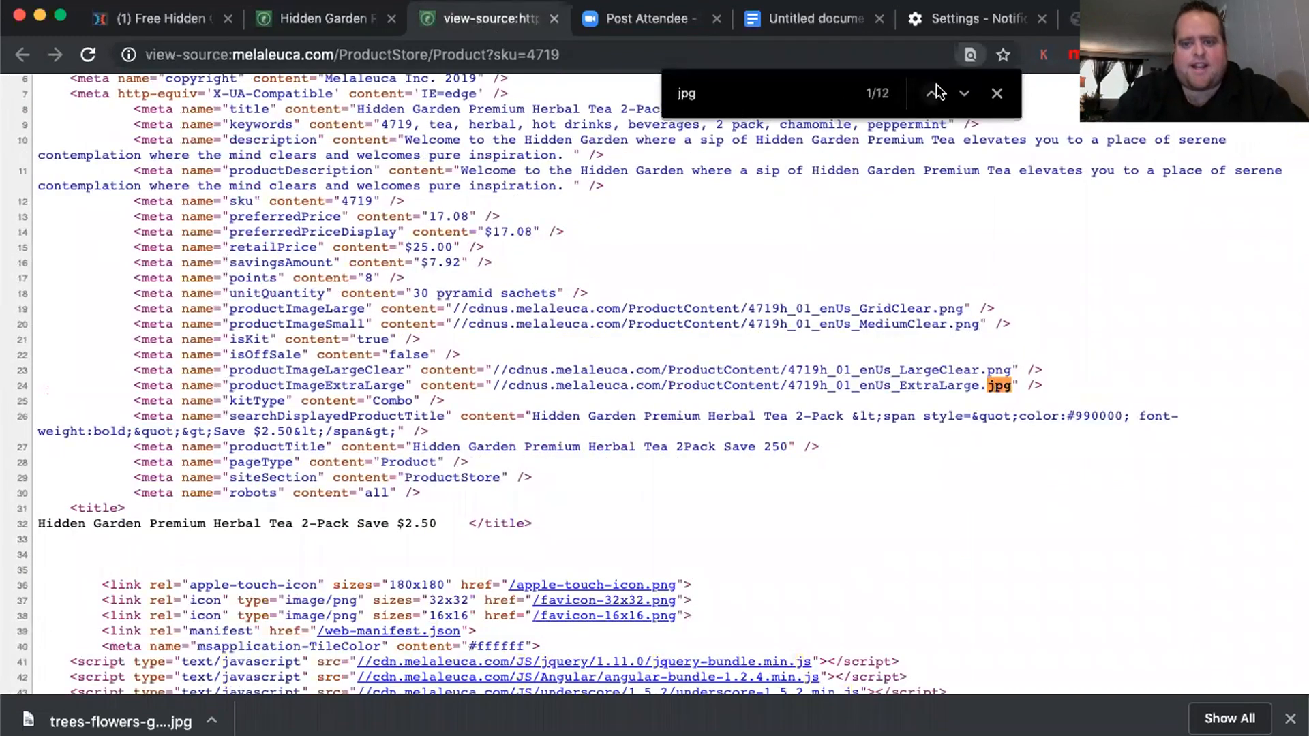
# Go through the first few jpg matches to examine the image addresses in the source code
pyautogui.click(961, 93)
pyautogui.click(961, 94)
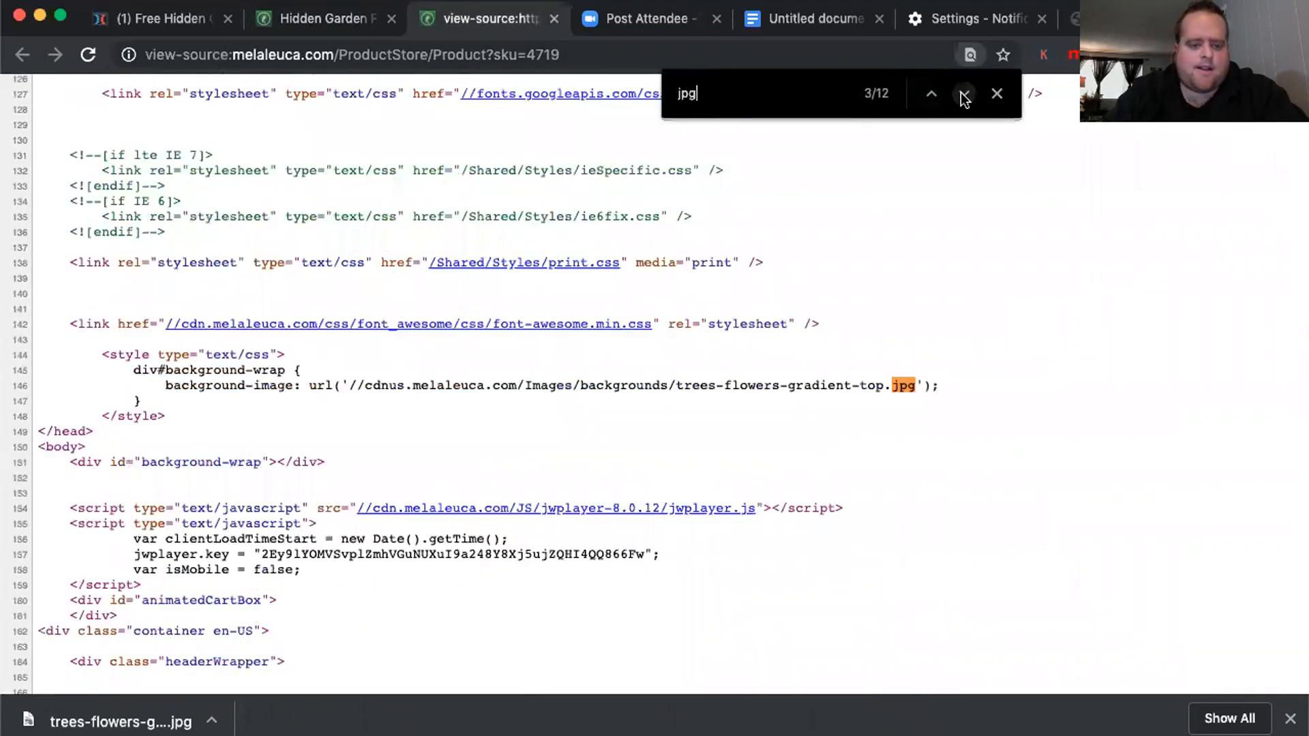
pyautogui.click(961, 93)
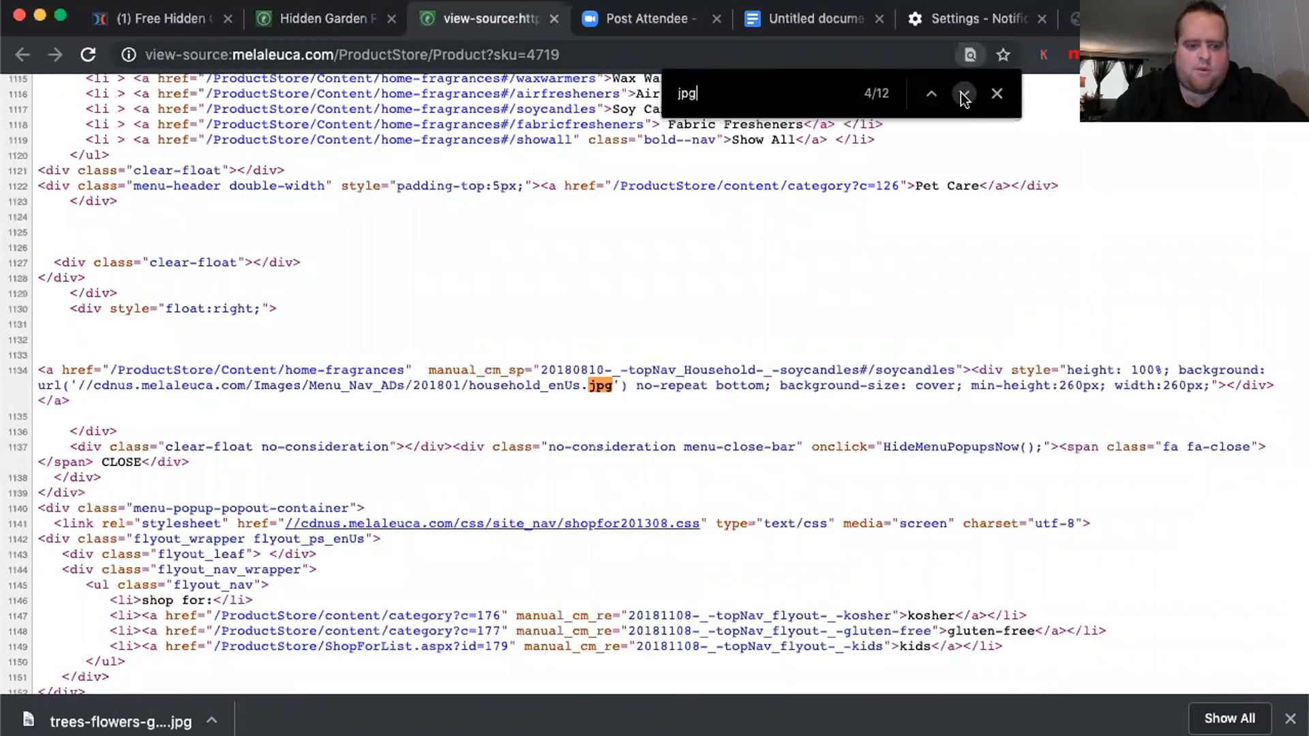
pyautogui.click(961, 93)
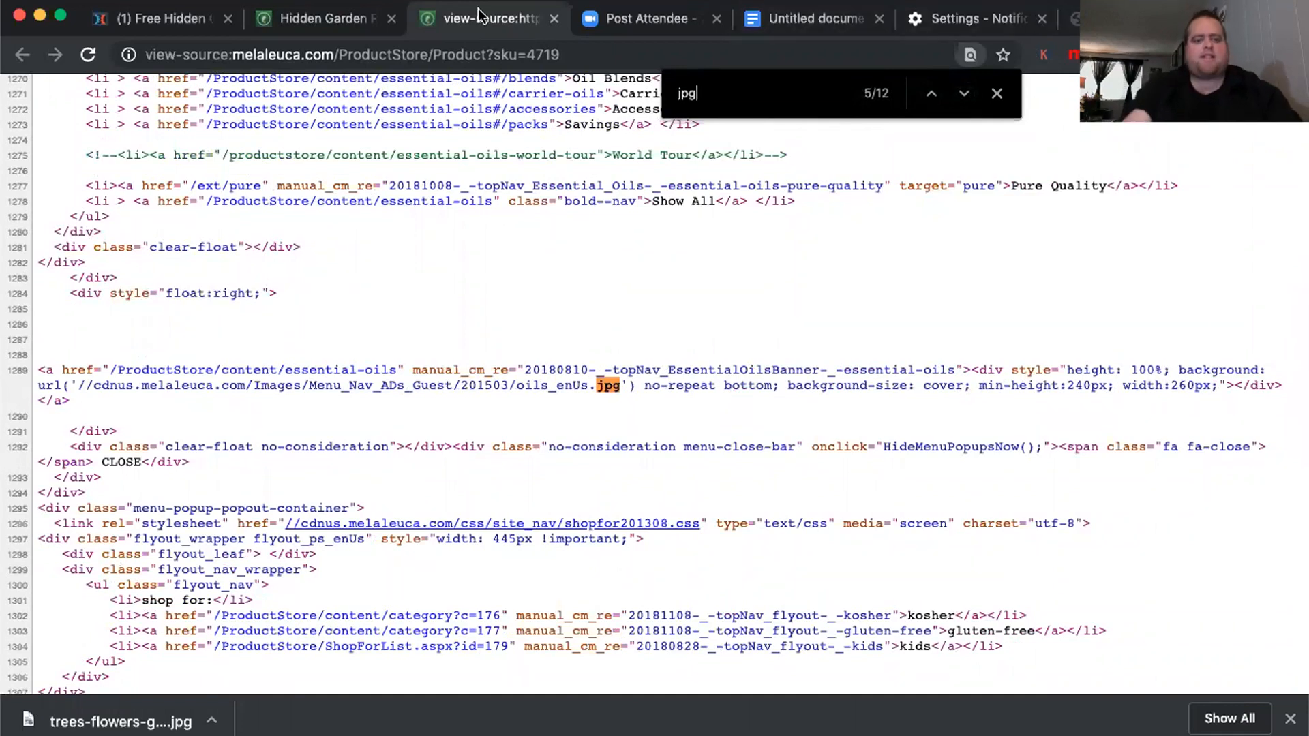
# Check the opt-in page against the Hidden Garden product page and copy the product page's full web address
pyautogui.click(316, 16)
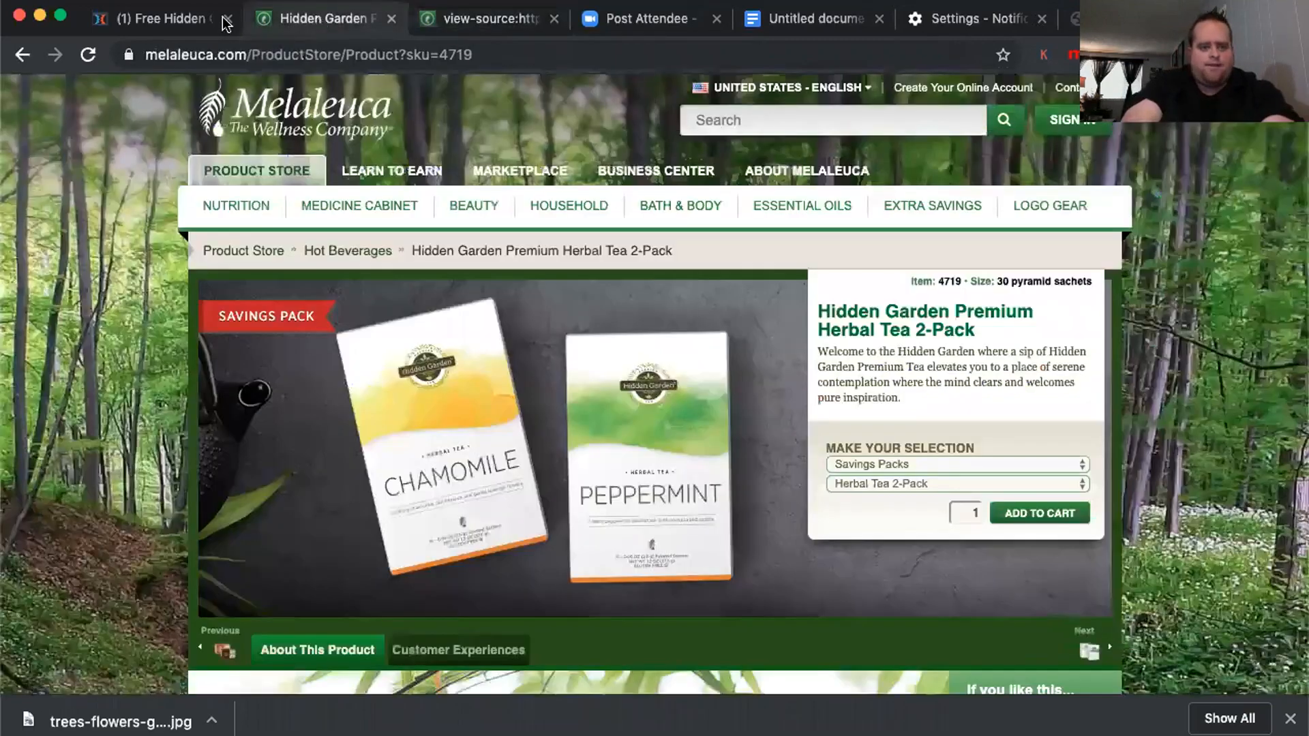
pyautogui.click(165, 20)
pyautogui.scroll(-10, 696, 452)
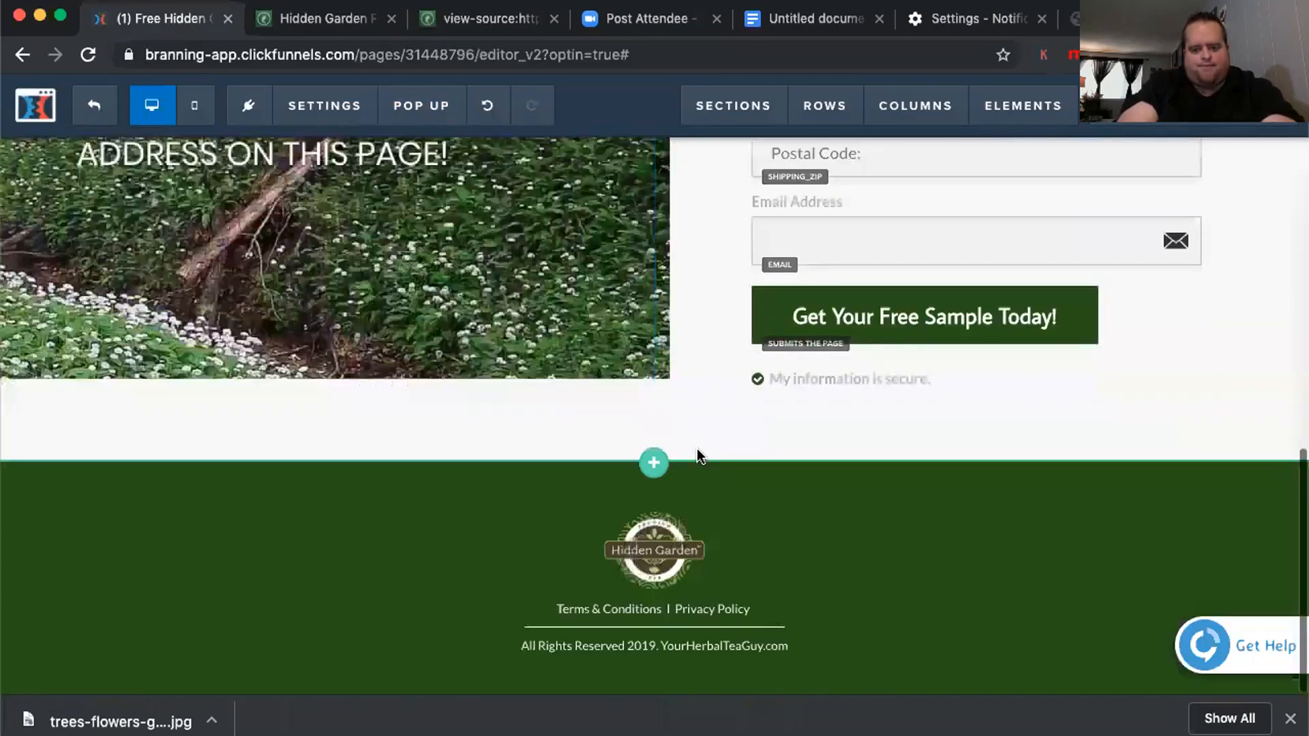
pyautogui.scroll(10, 695, 453)
pyautogui.click(308, 17)
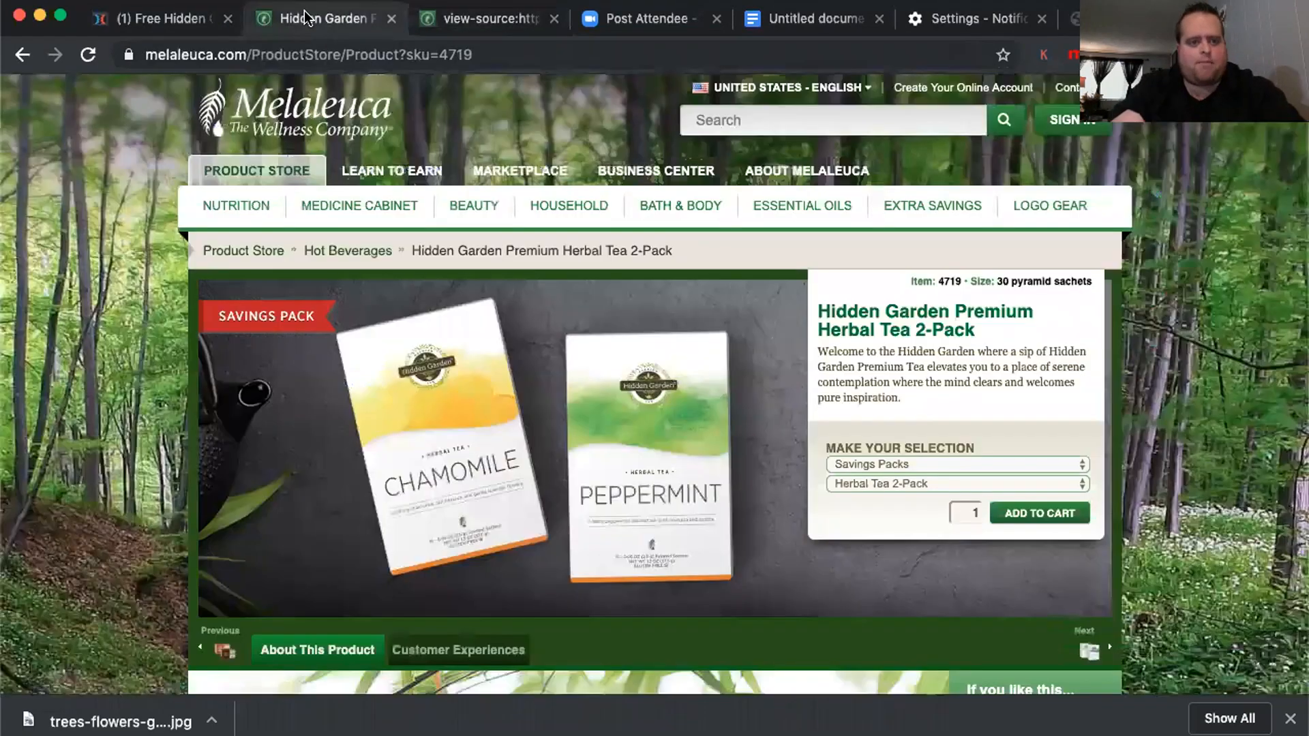
pyautogui.doubleClick(385, 54)
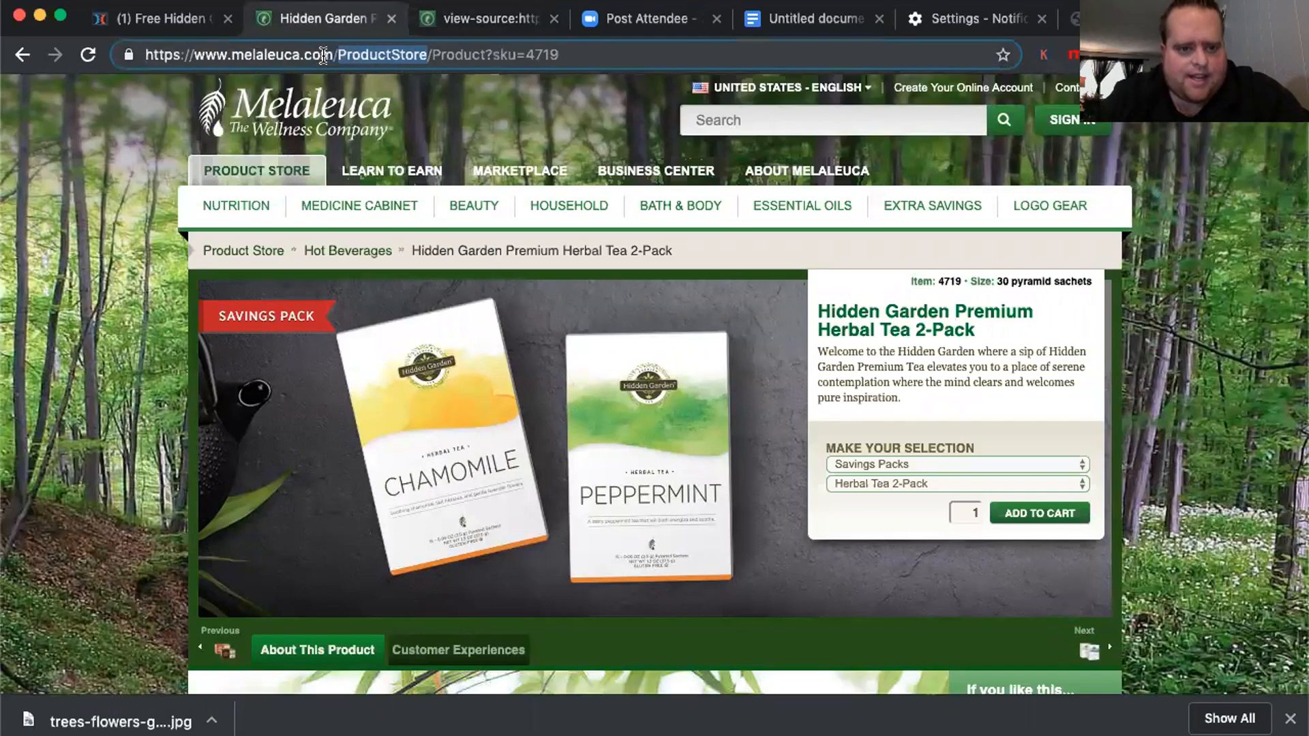
pyautogui.moveTo(305, 54); pyautogui.dragTo(324, 55)
pyautogui.tripleClick(324, 54)
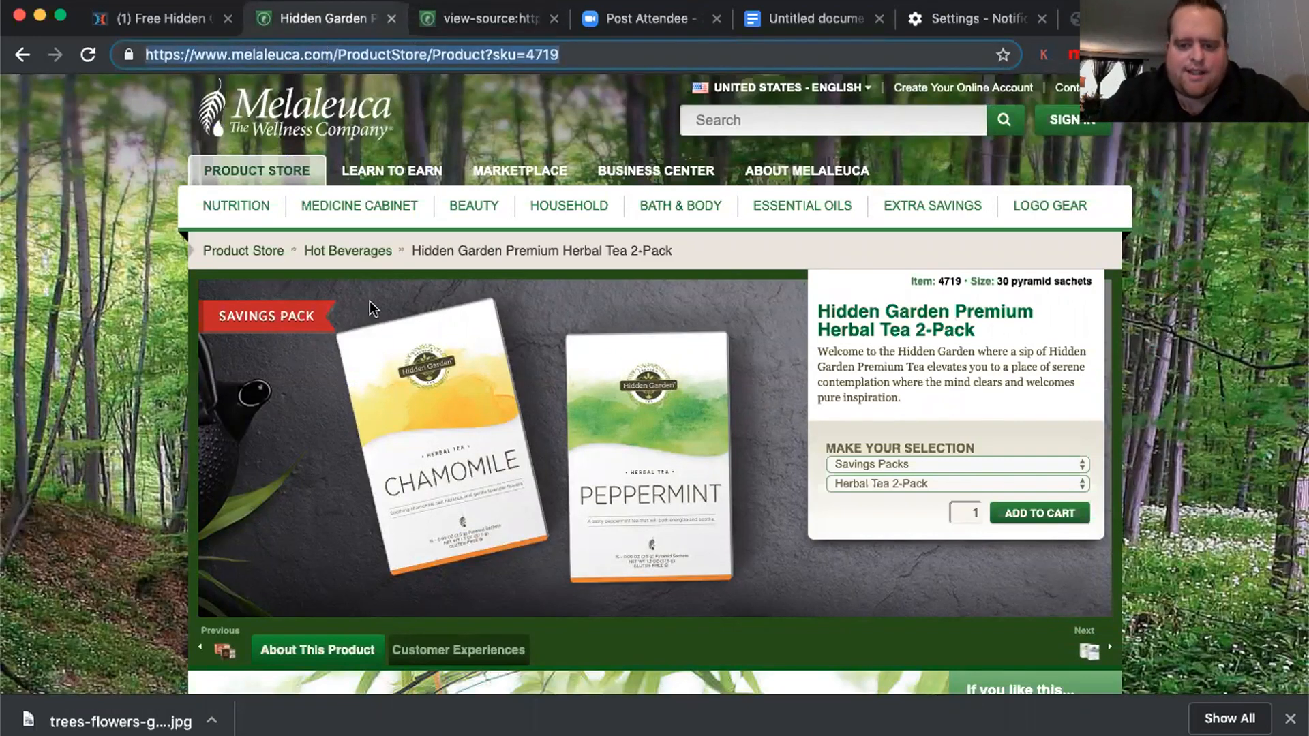
# Examine the product page from its product details through the Hidden Garden Family section to the footer
pyautogui.scroll(-20, 370, 304)
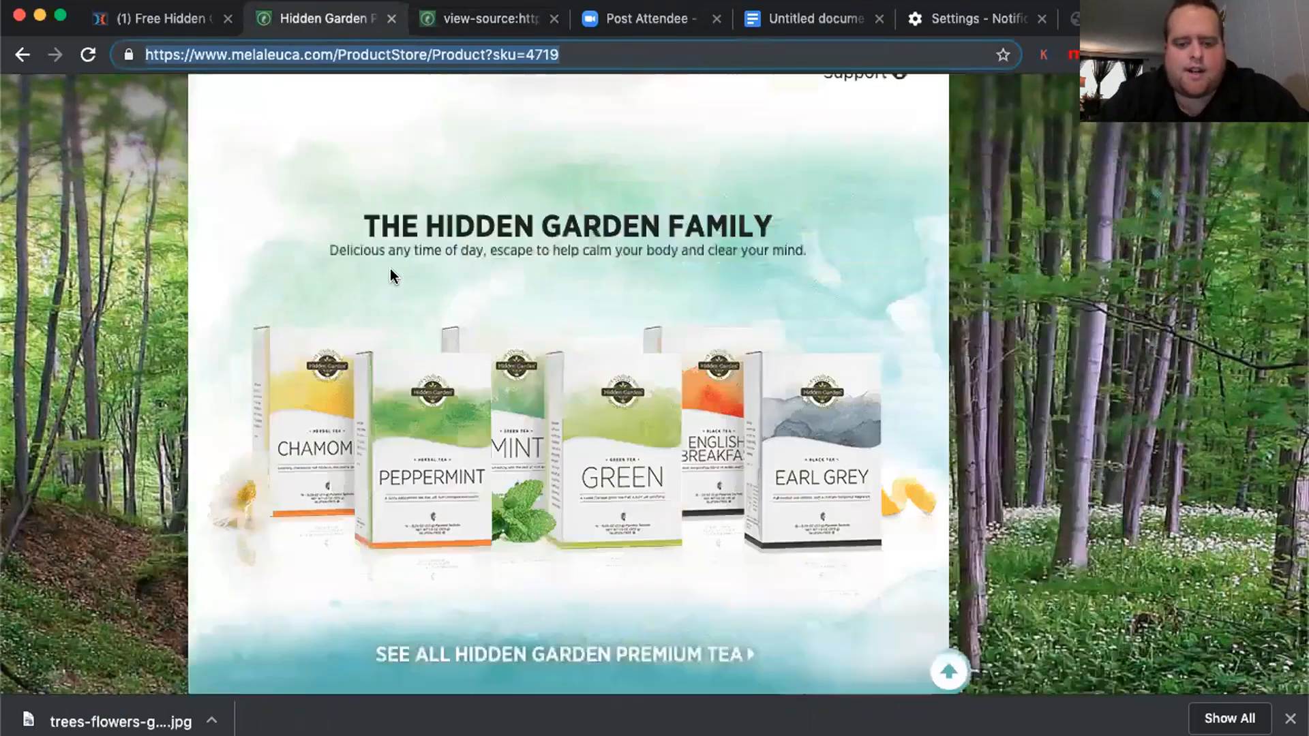
pyautogui.scroll(10, 390, 268)
pyautogui.scroll(-9, 202, 296)
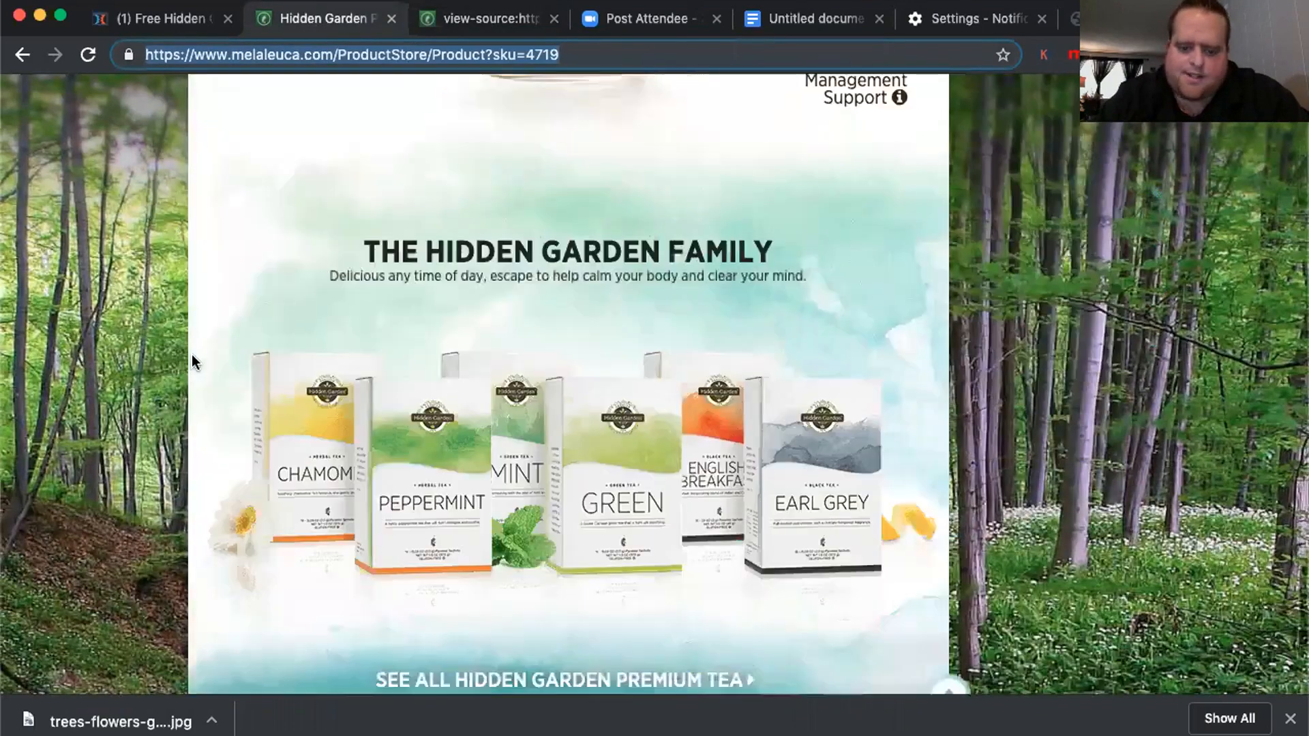
pyautogui.scroll(-5, 192, 361)
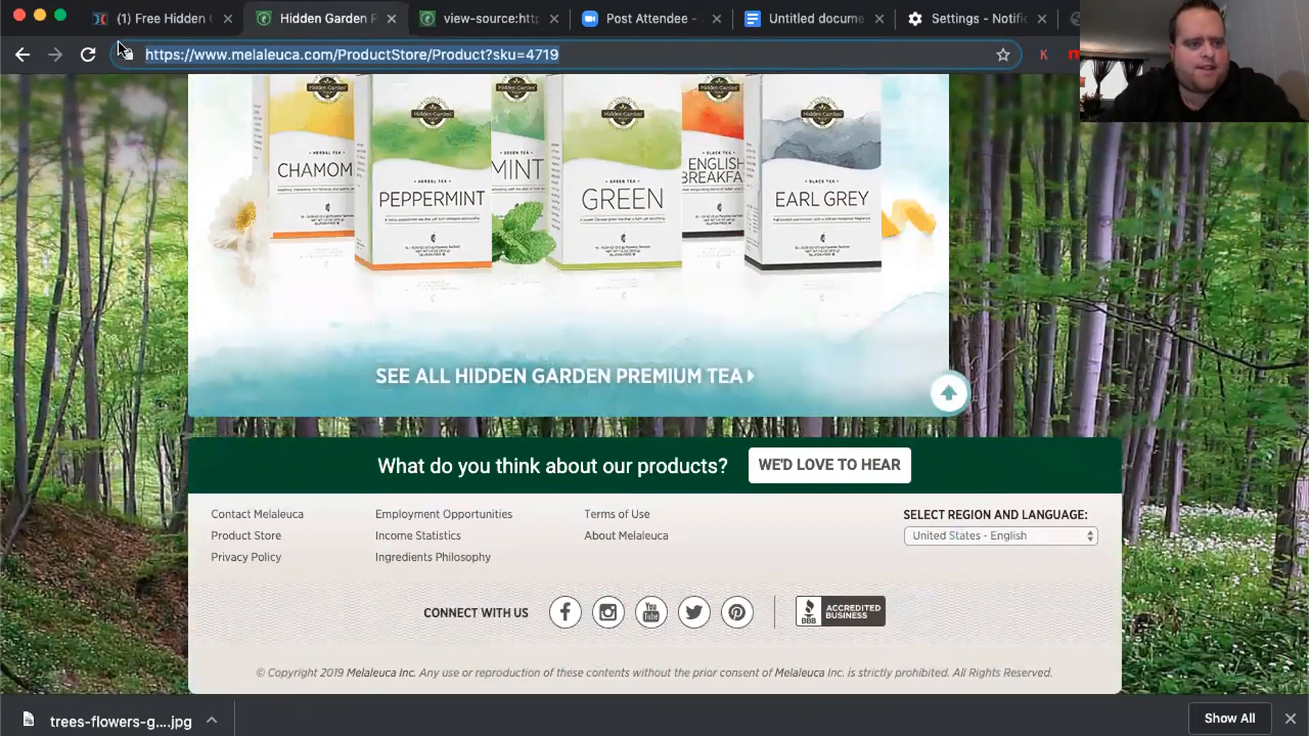
pyautogui.click(121, 21)
pyautogui.click(296, 29)
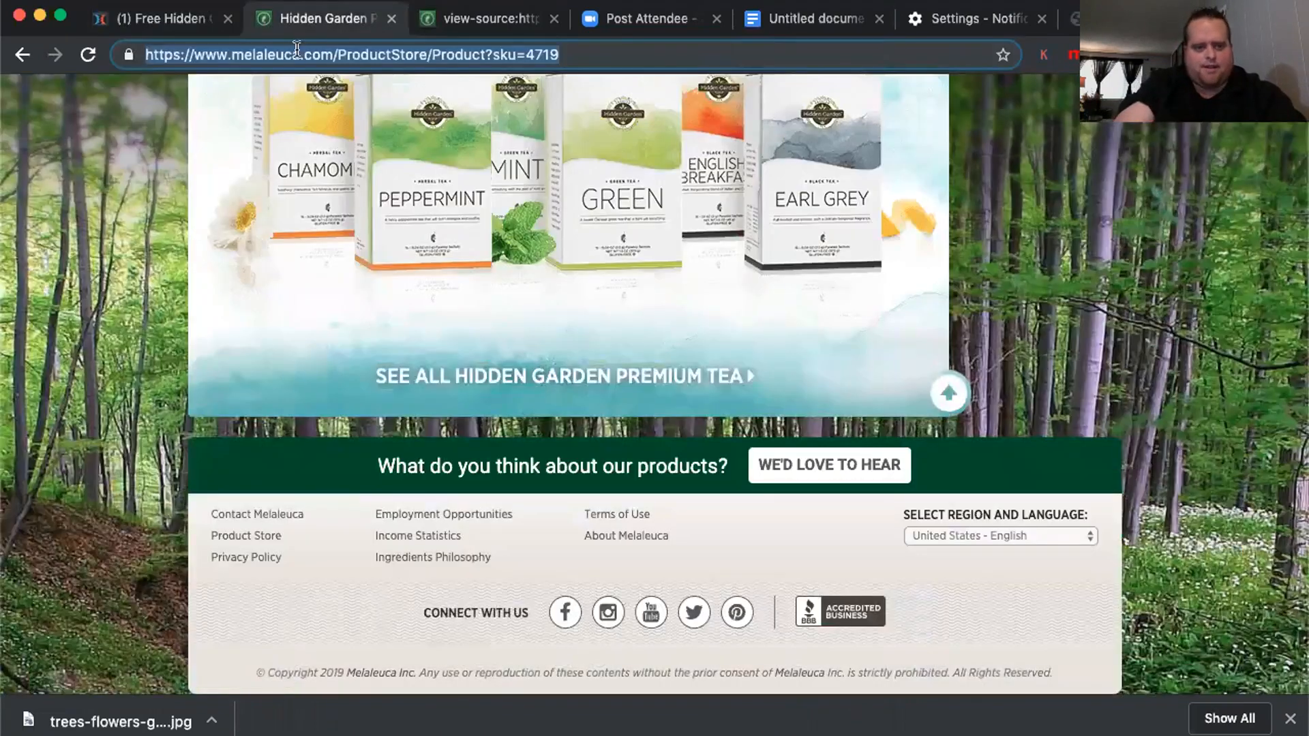
pyautogui.click(171, 18)
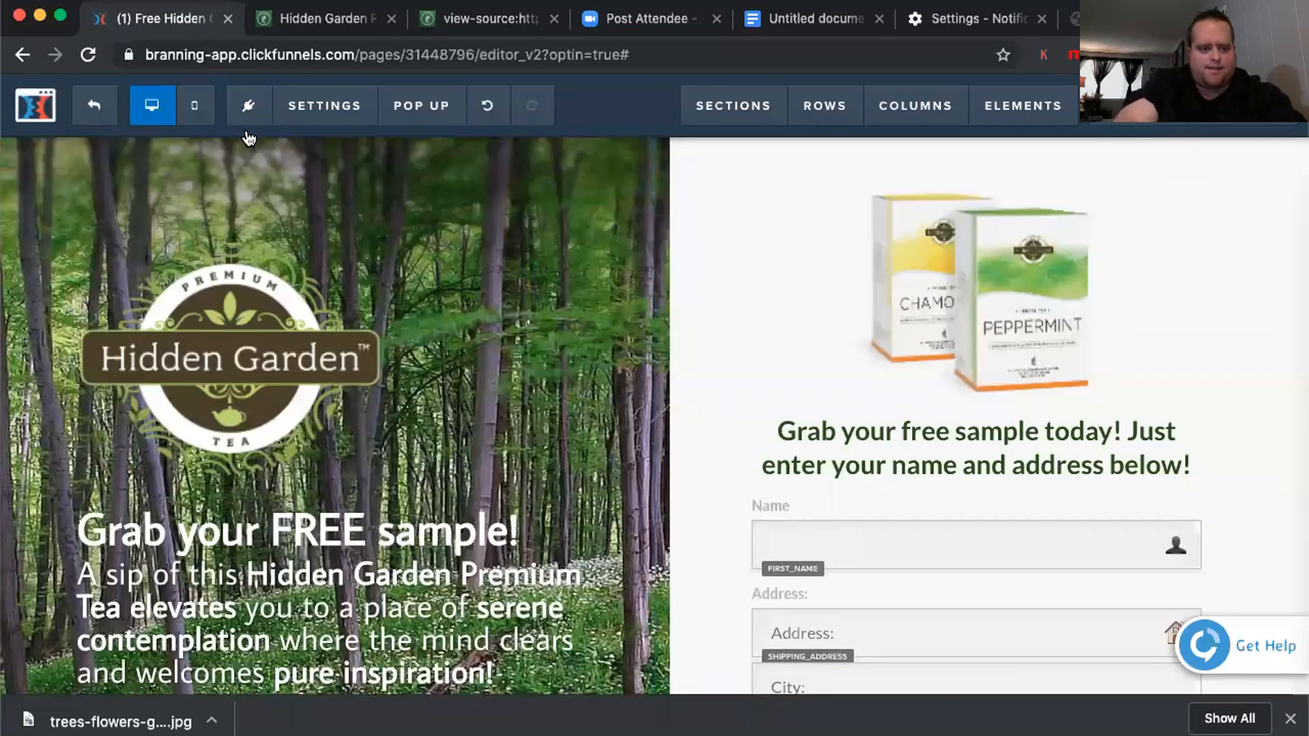
pyautogui.moveTo(313, 102)
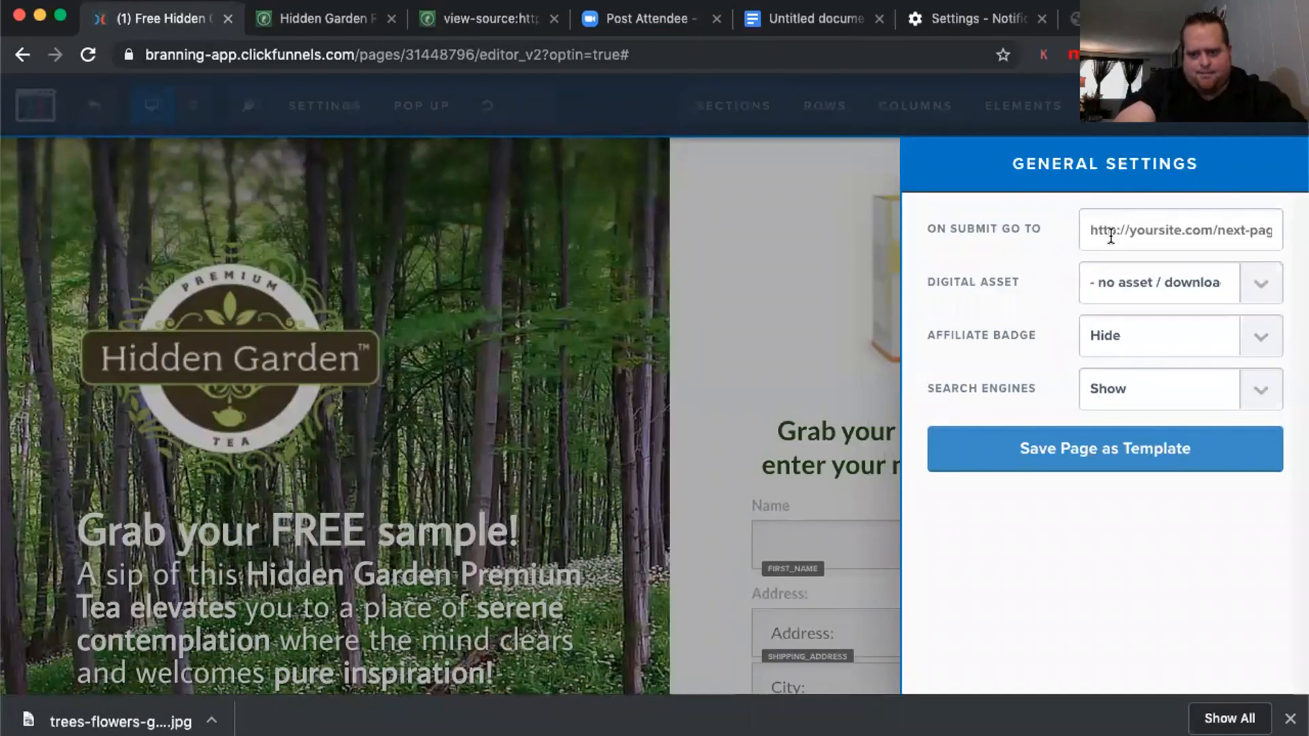
pyautogui.click(1110, 236)
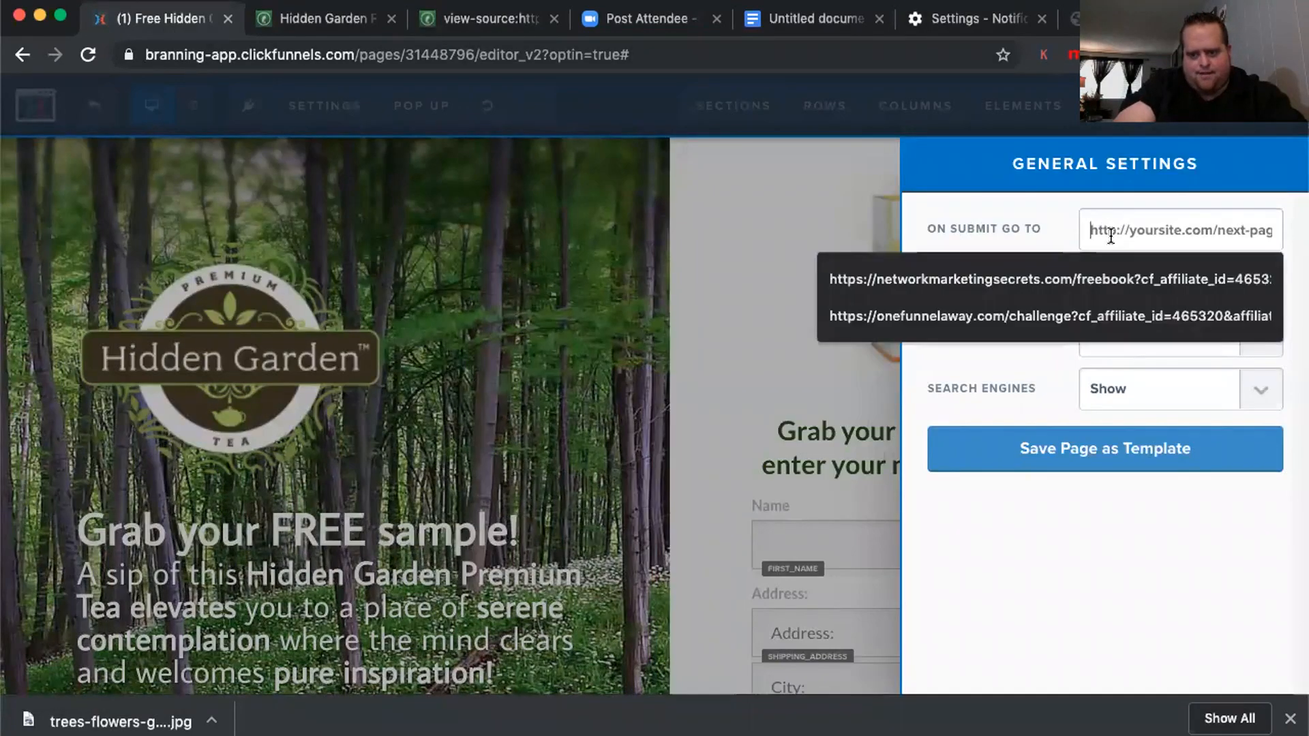
pyautogui.press('super+v')
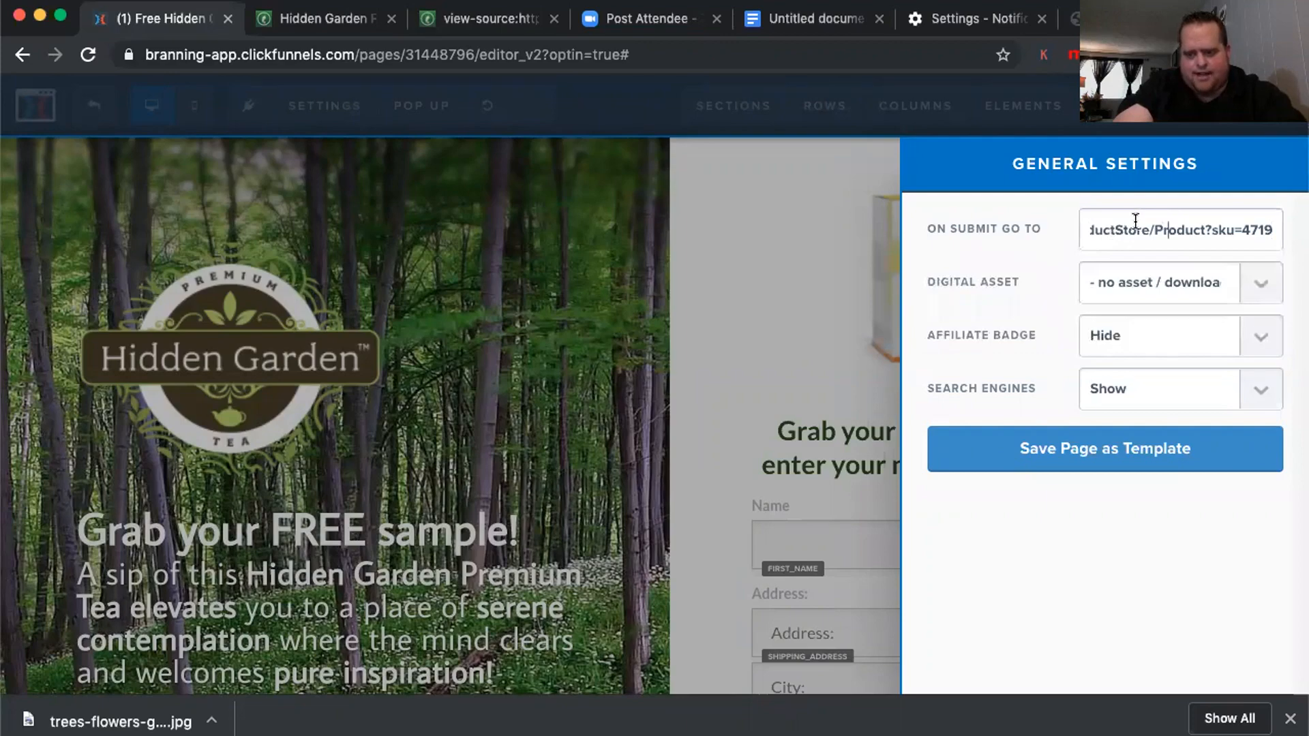
pyautogui.click(1049, 237)
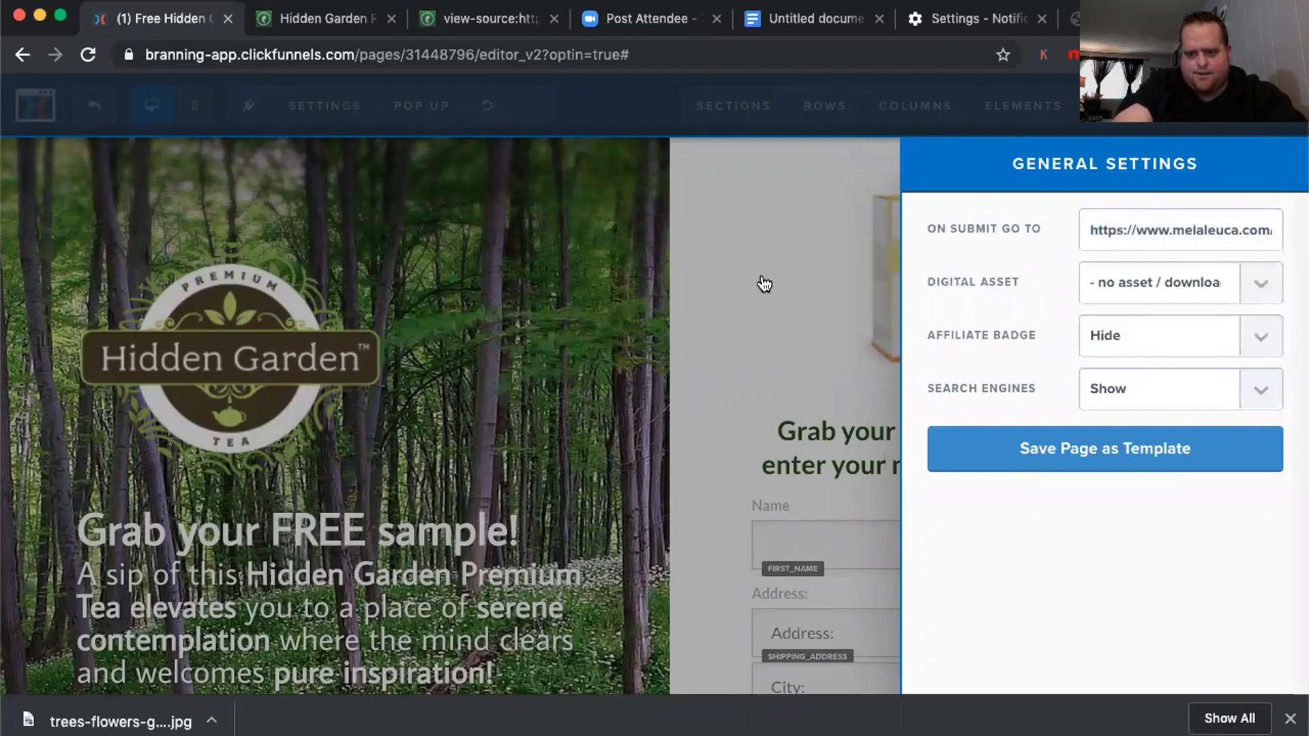
pyautogui.click(453, 345)
# Review the opt-in page's forest artwork, sample offer text and address form fields in the editor
pyautogui.scroll(-7, 805, 358)
pyautogui.scroll(-4, 854, 368)
pyautogui.scroll(15, 866, 388)
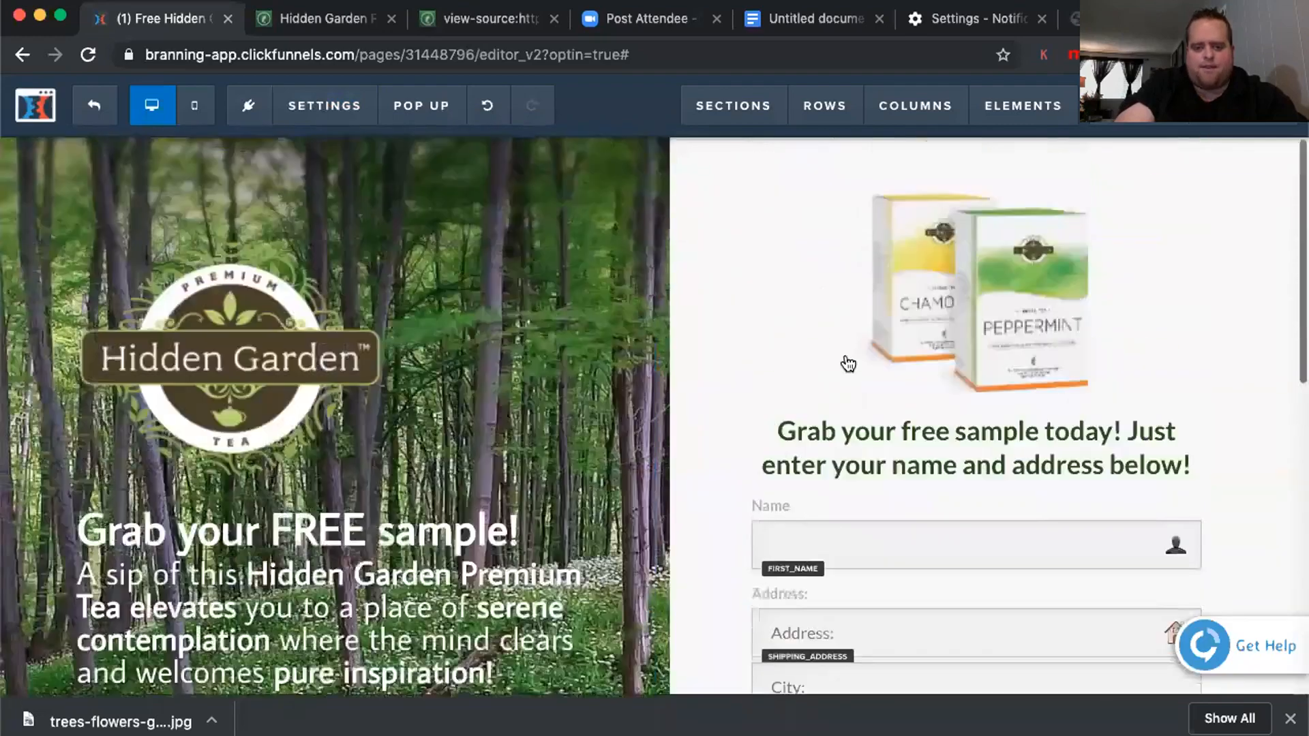
pyautogui.click(360, 23)
pyautogui.click(182, 27)
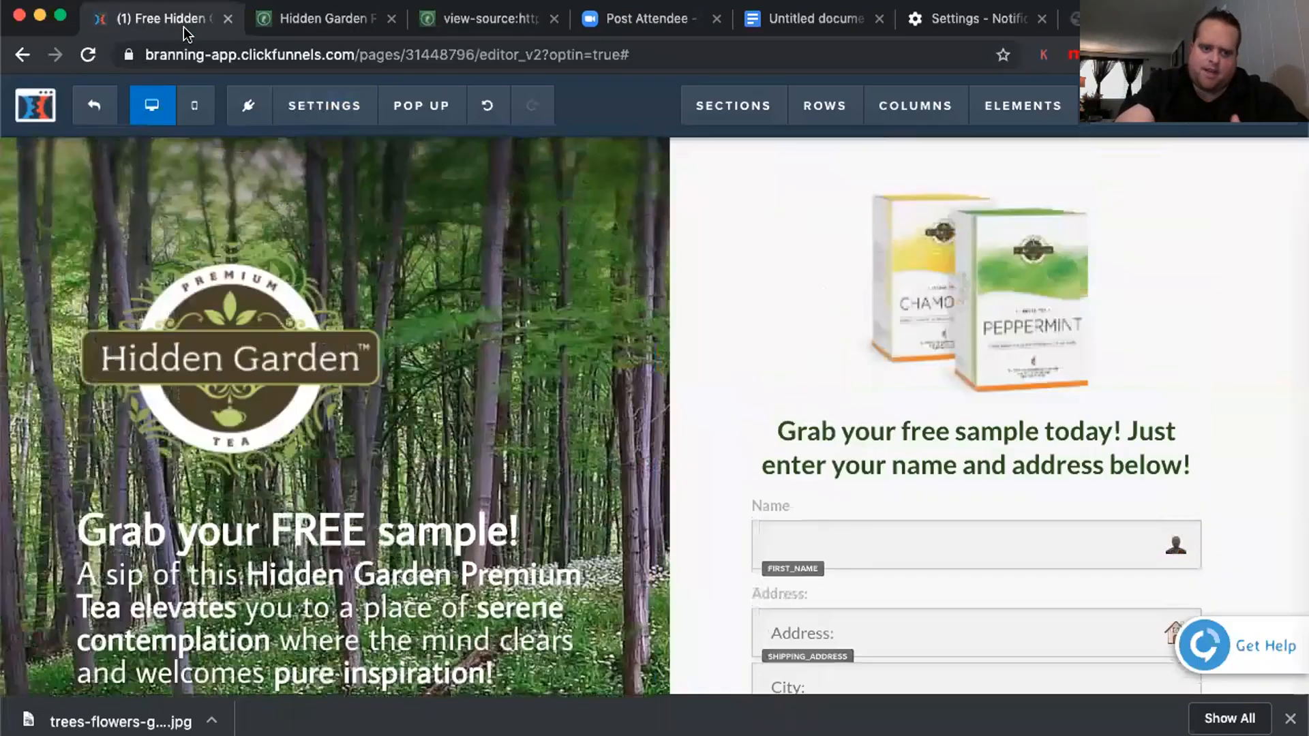
pyautogui.scroll(-1, 838, 660)
pyautogui.scroll(-7, 838, 660)
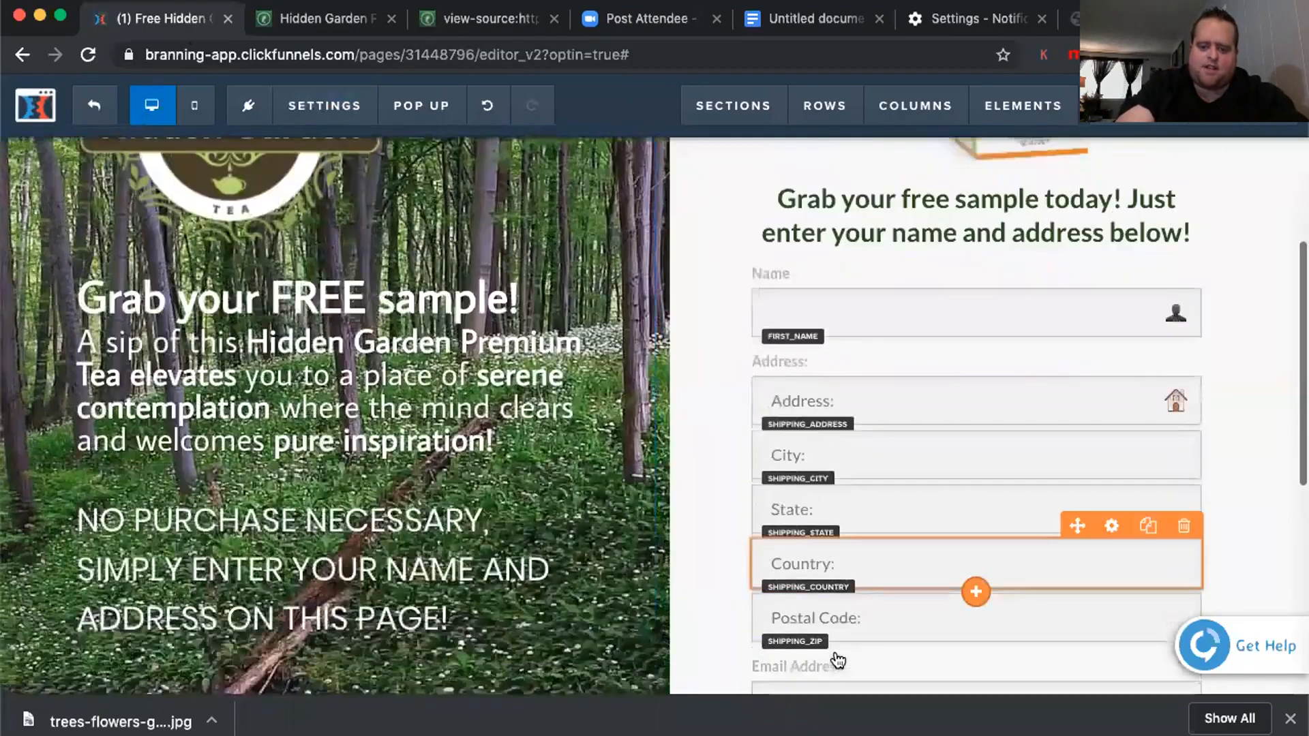
# Compare the opt-in page's sample form with the Hidden Garden product page around its Benefits of Tea section
pyautogui.scroll(1, 499, 204)
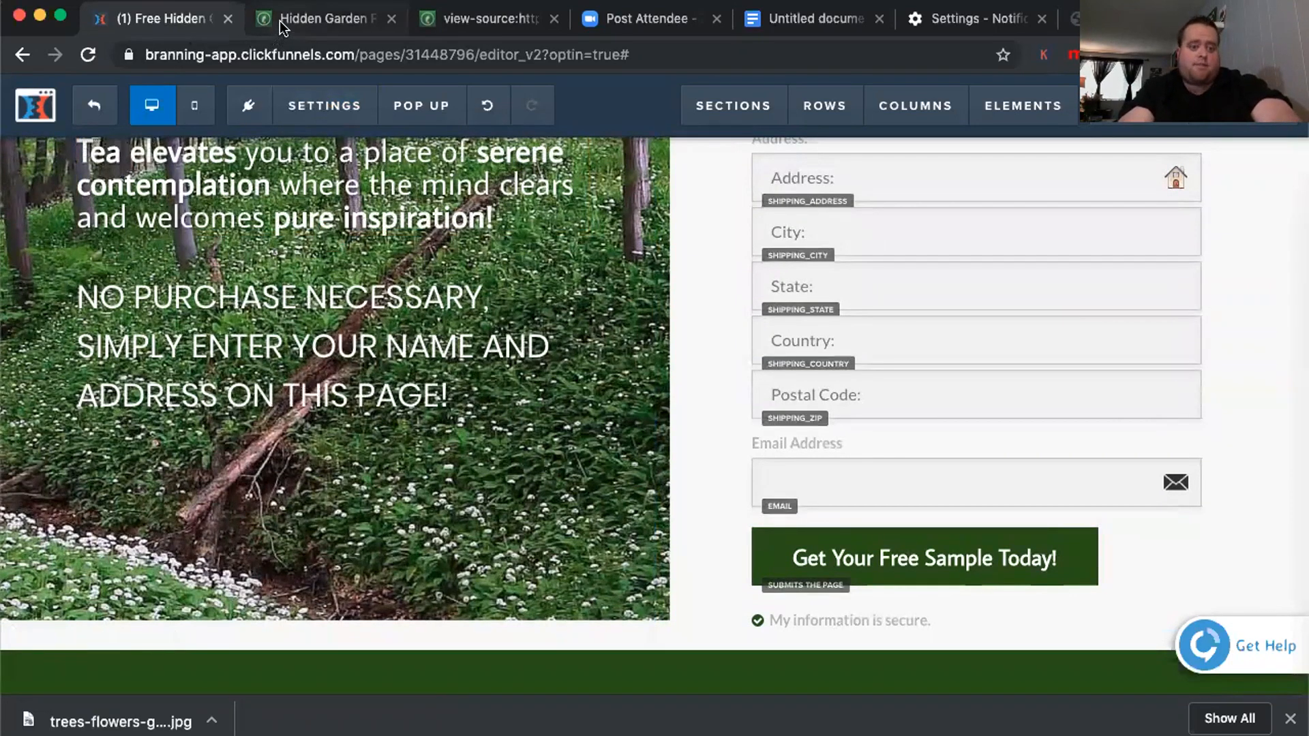
pyautogui.click(336, 25)
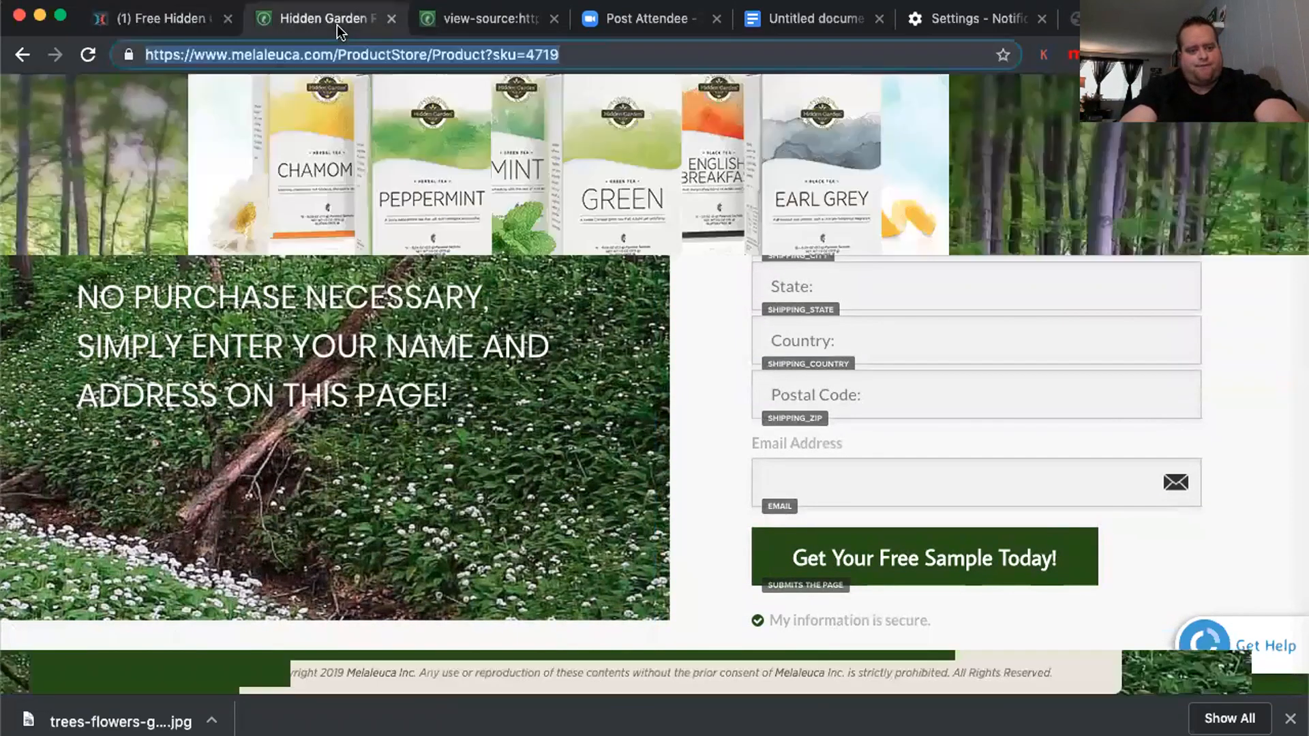
pyautogui.scroll(15, 750, 374)
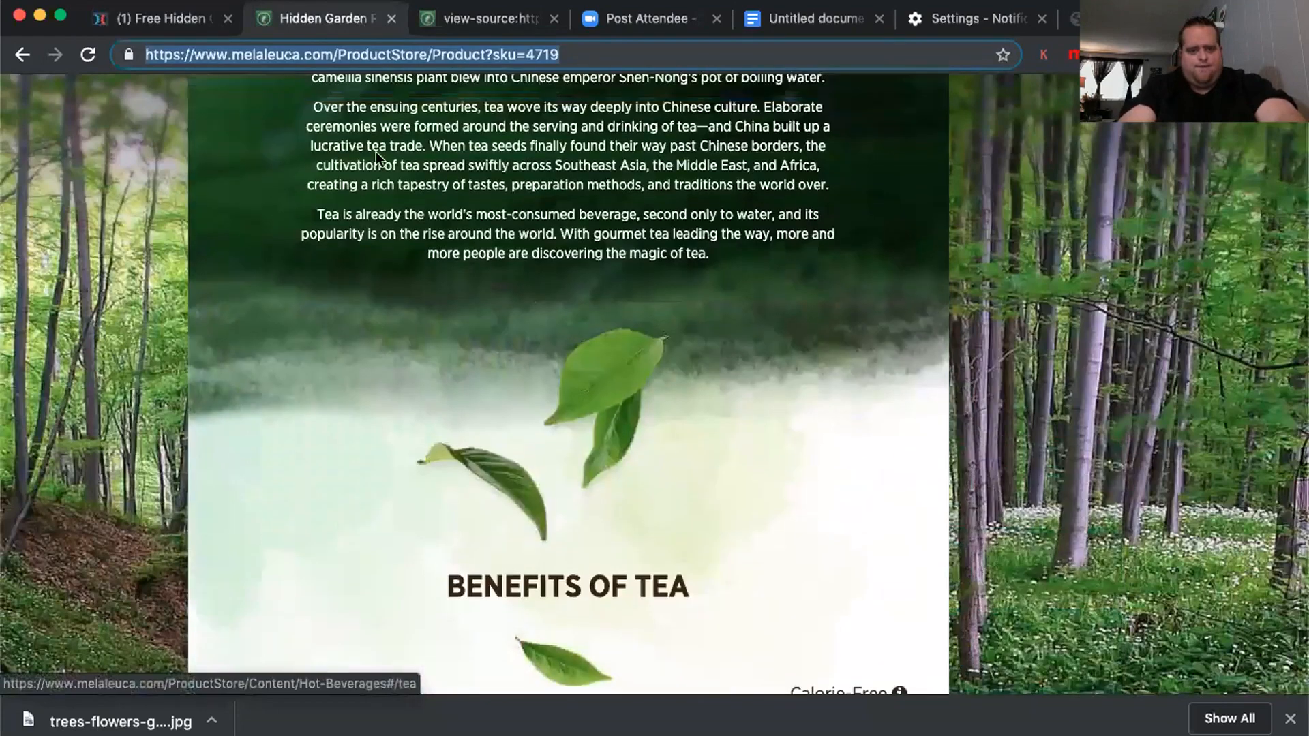
# Examine the Affiliate Badge options in the opt-in page's general settings and close the settings without changing them
pyautogui.click(198, 27)
pyautogui.moveTo(293, 107)
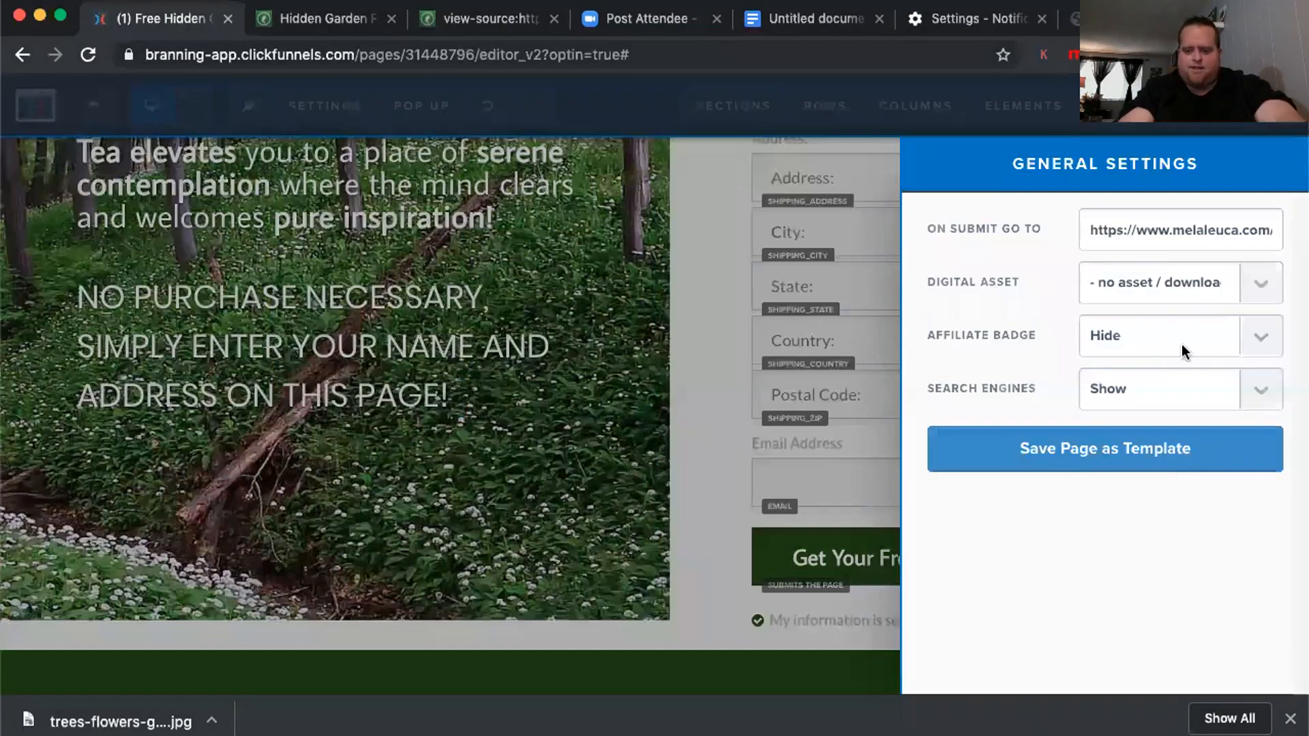
pyautogui.click(1152, 348)
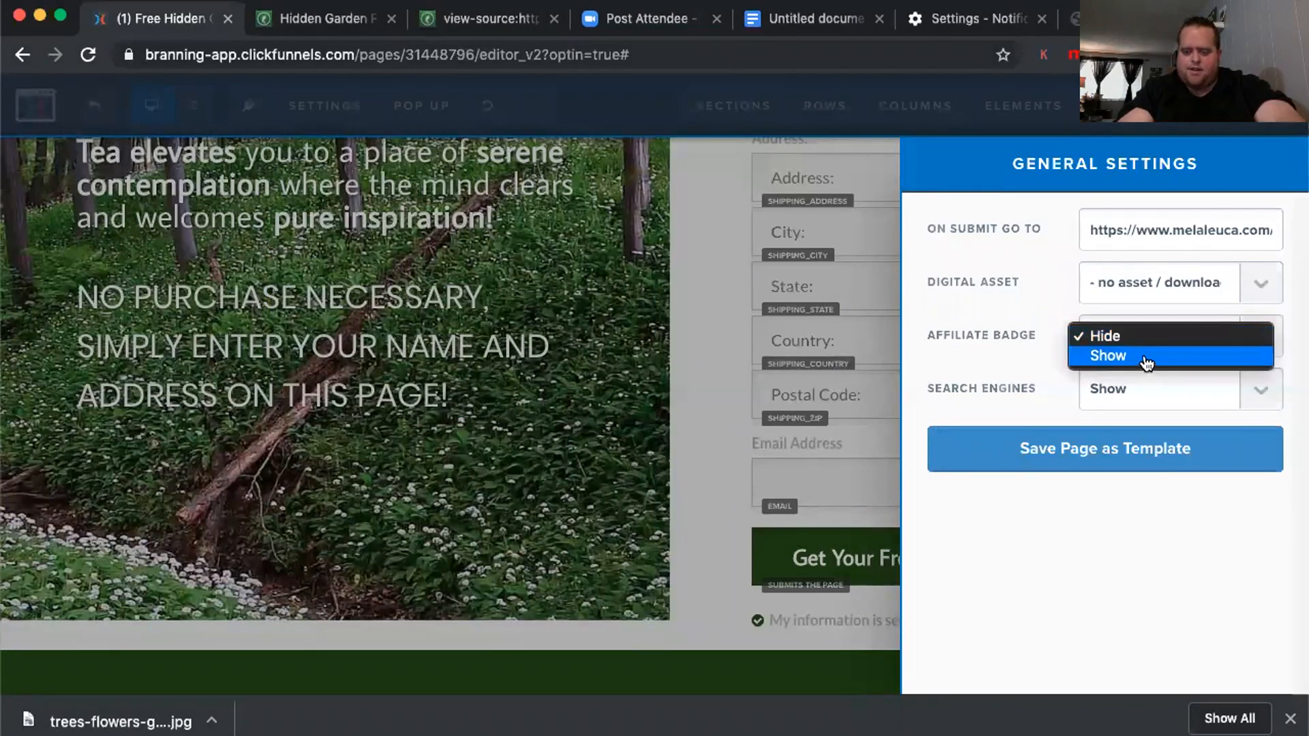
pyautogui.click(513, 213)
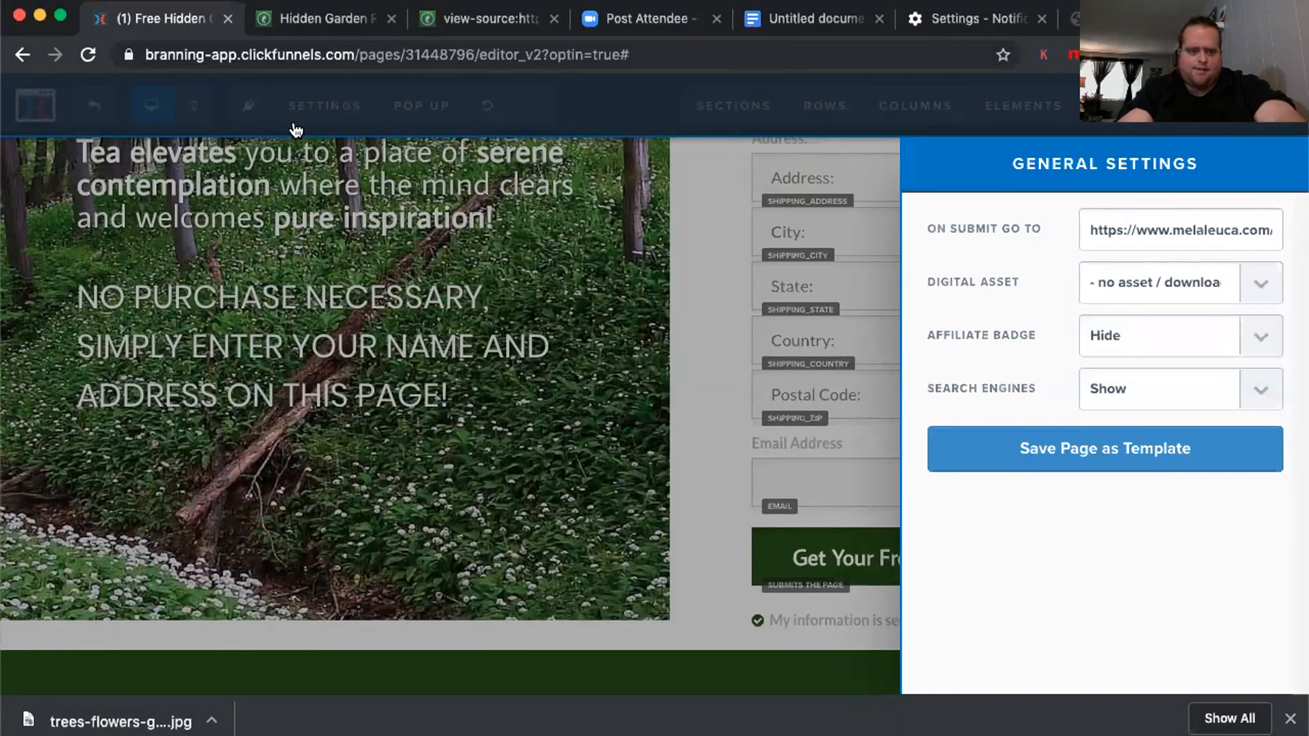
pyautogui.click(316, 242)
pyautogui.moveTo(324, 105)
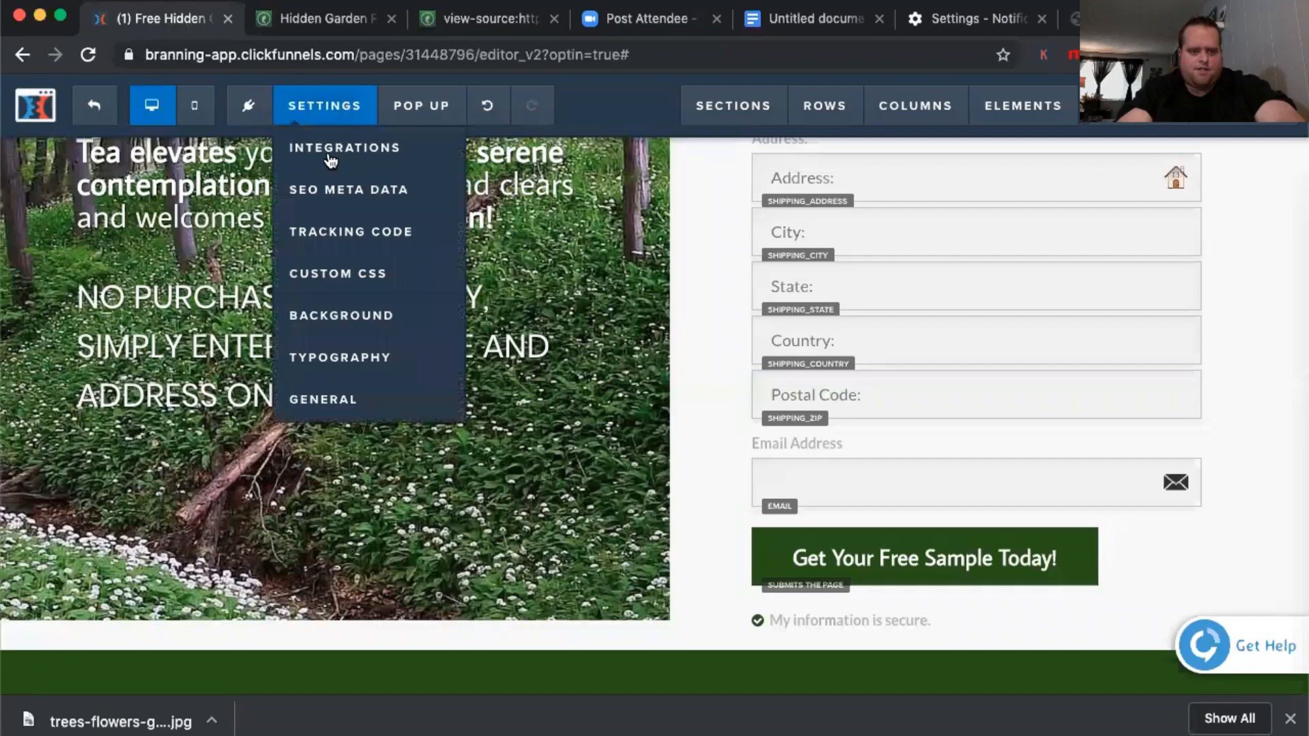
pyautogui.click(343, 399)
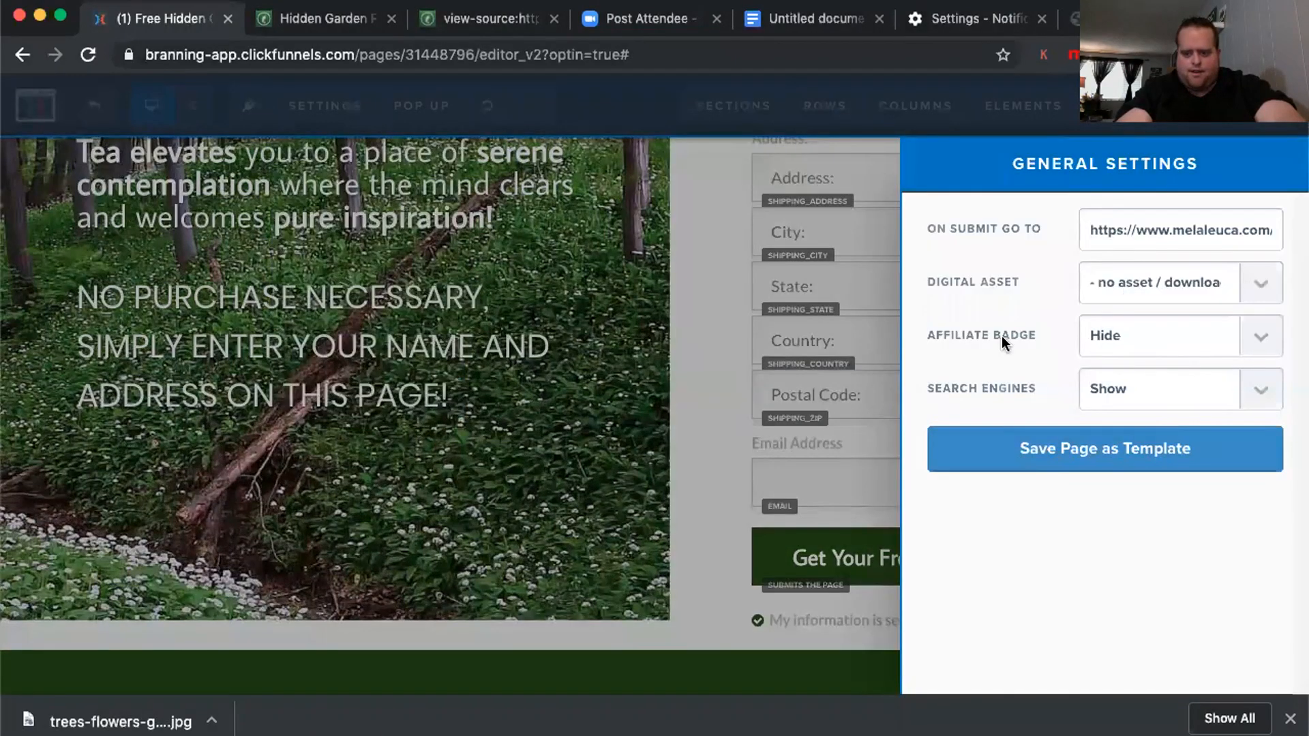
pyautogui.click(1134, 338)
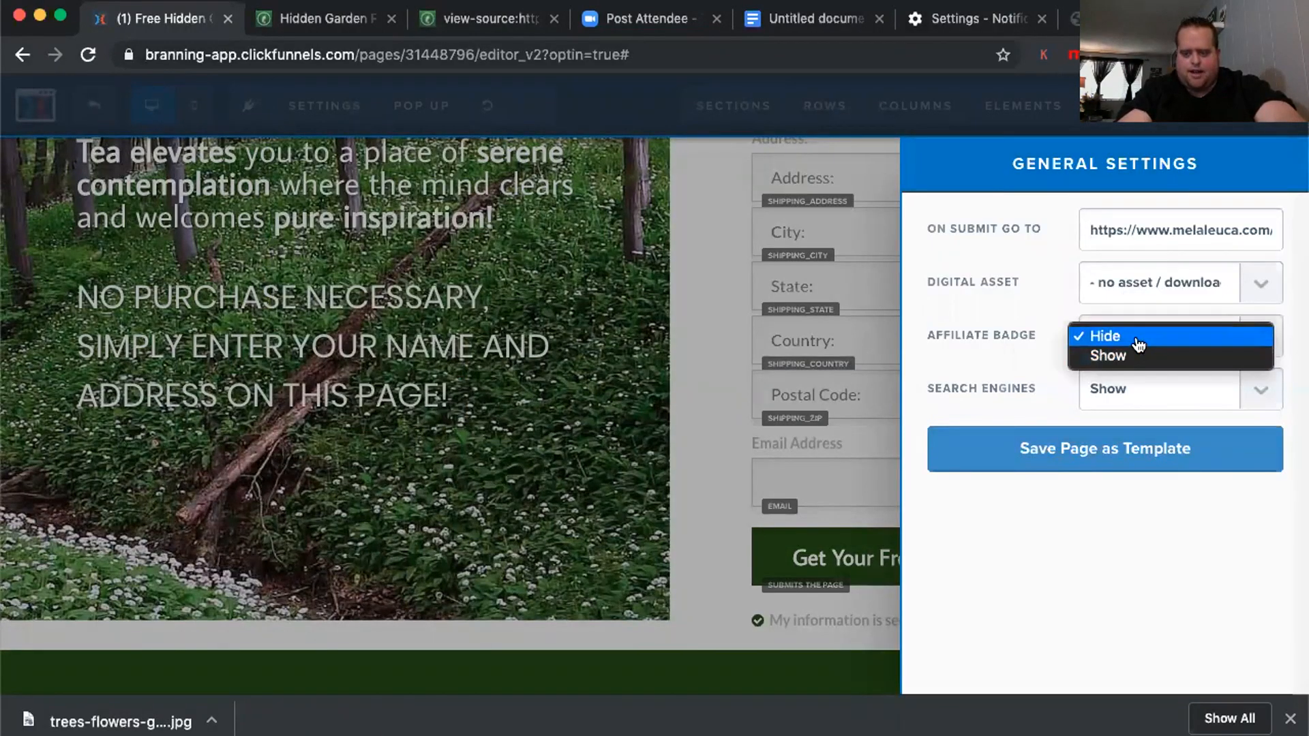
pyautogui.click(1137, 343)
pyautogui.click(1137, 345)
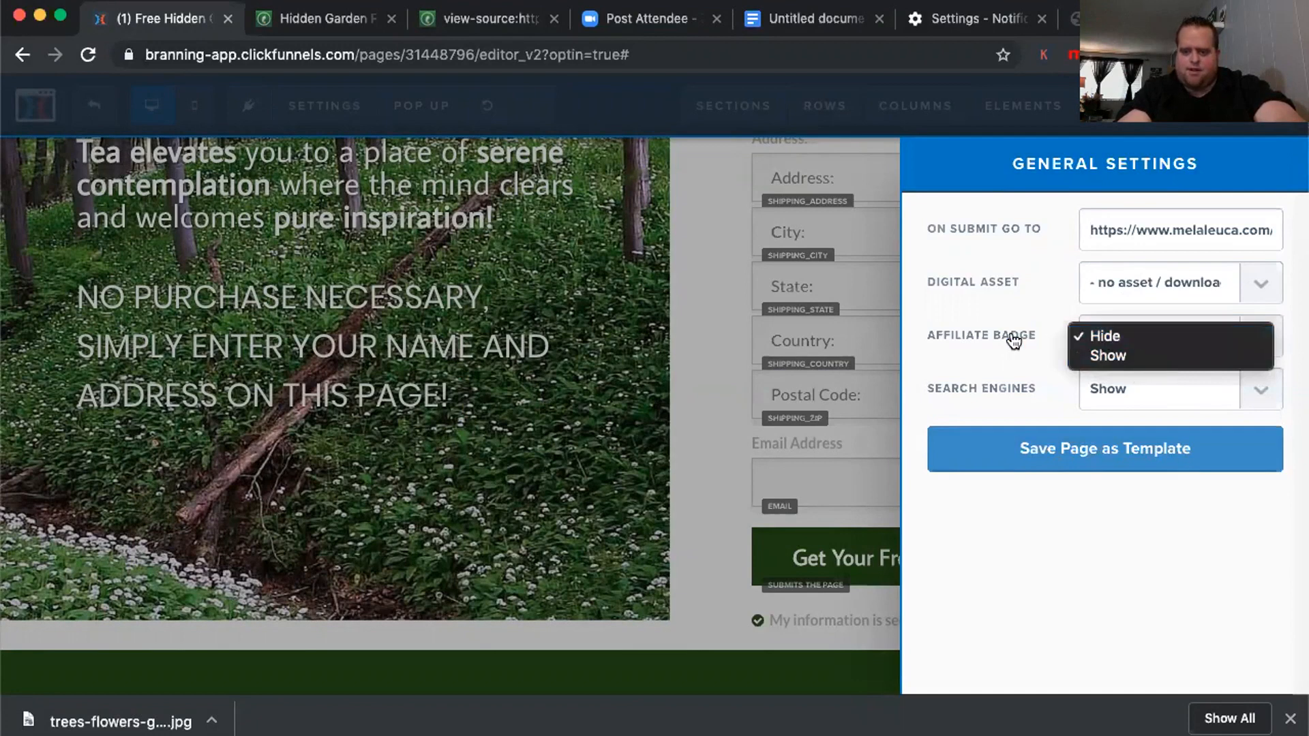
pyautogui.click(926, 331)
pyautogui.click(514, 371)
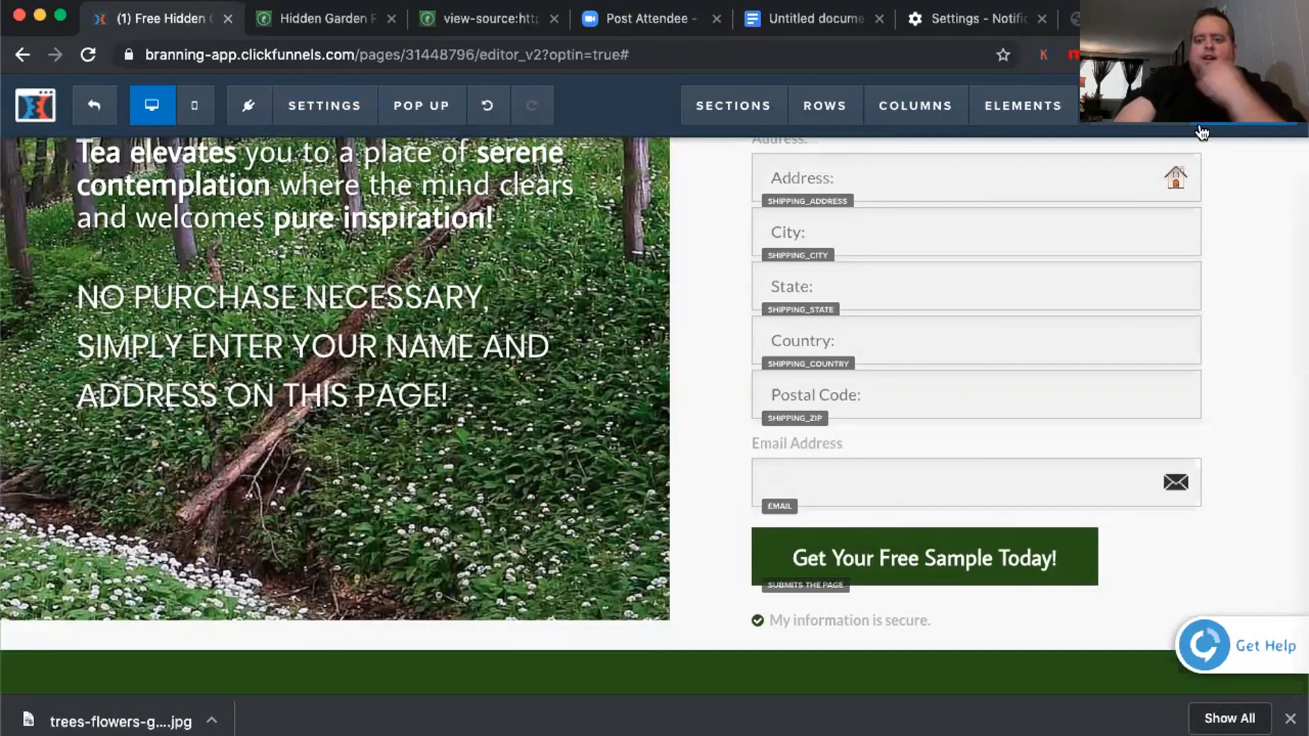
# Save the opt-in page, check it from the footer up to the logo, and open its preview in a new browser tab
pyautogui.scroll(-4, 367, 334)
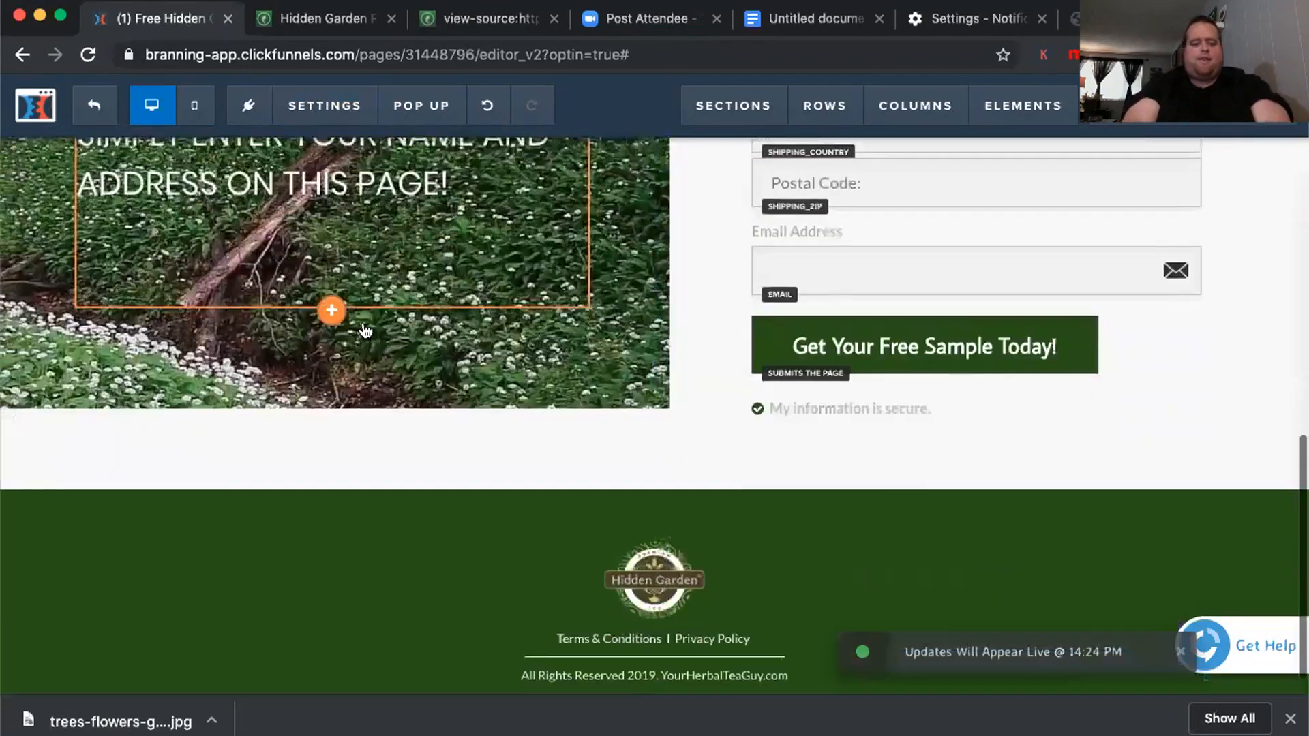
pyautogui.scroll(3, 379, 330)
pyautogui.scroll(5, 379, 330)
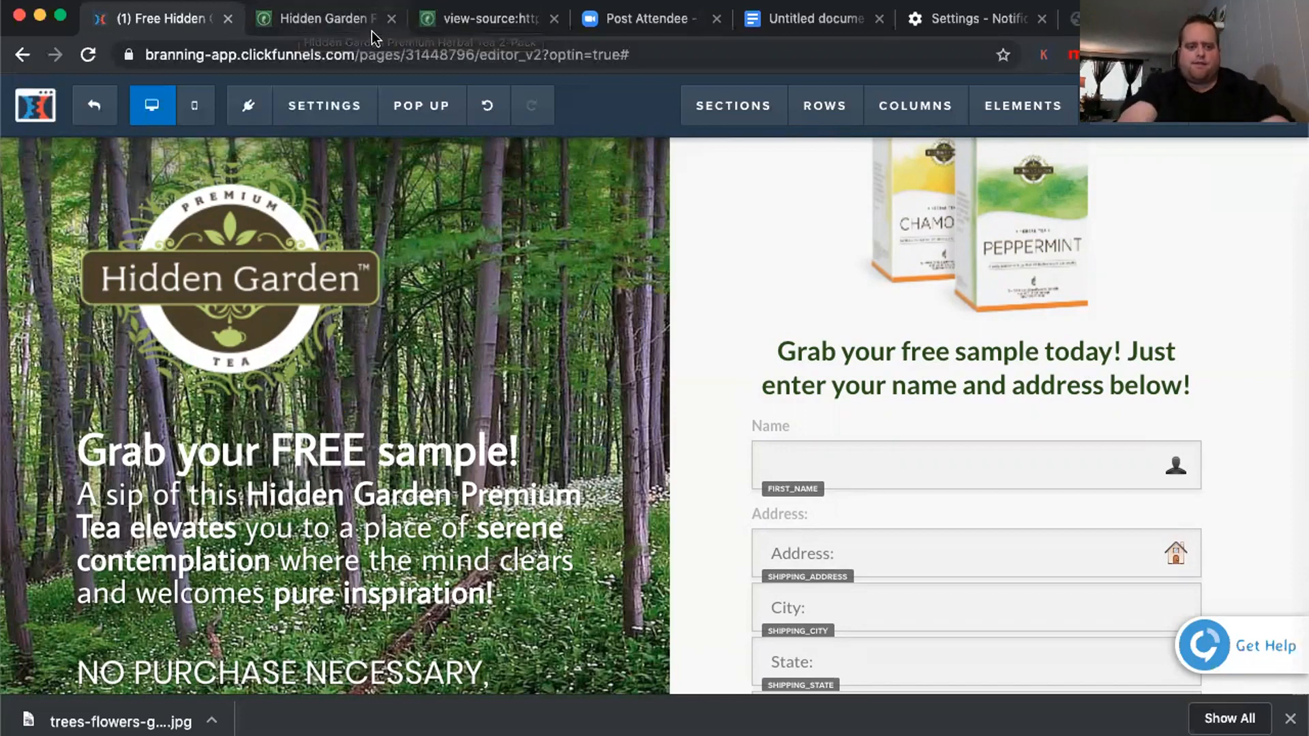
pyautogui.click(88, 101)
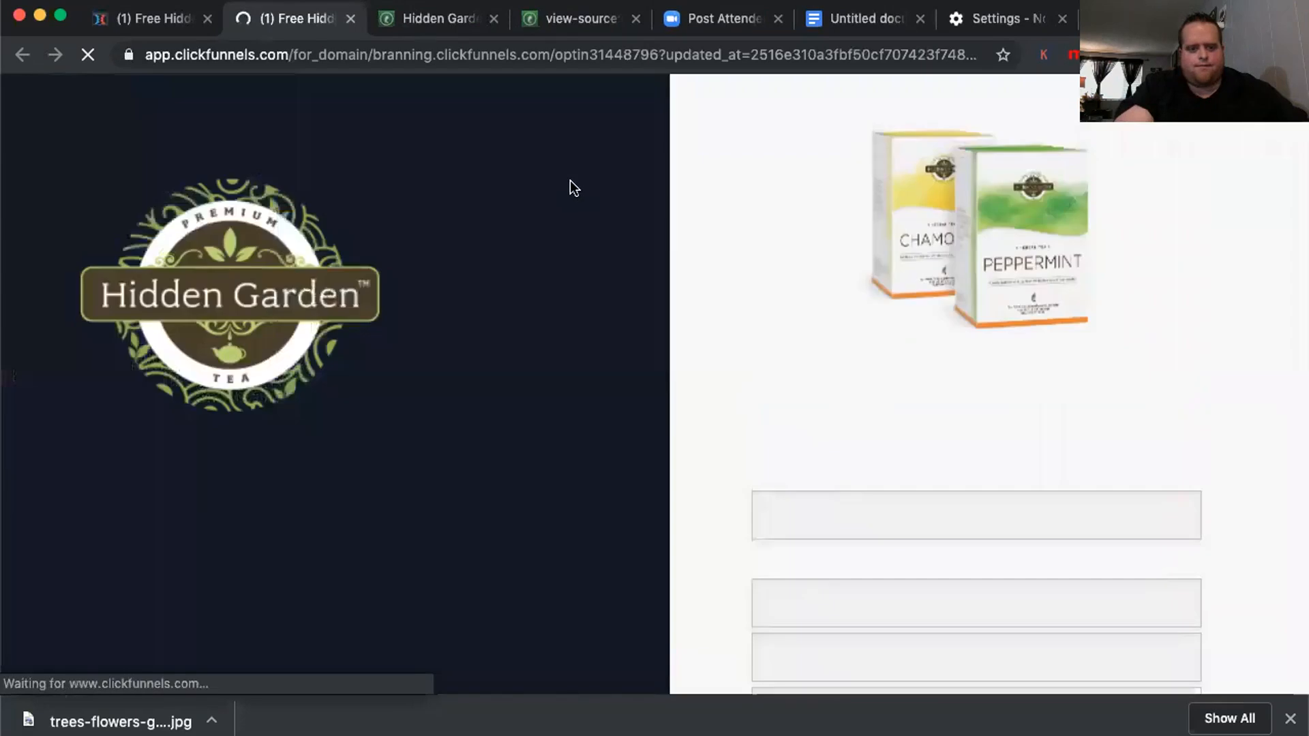
pyautogui.scroll(-9, 570, 180)
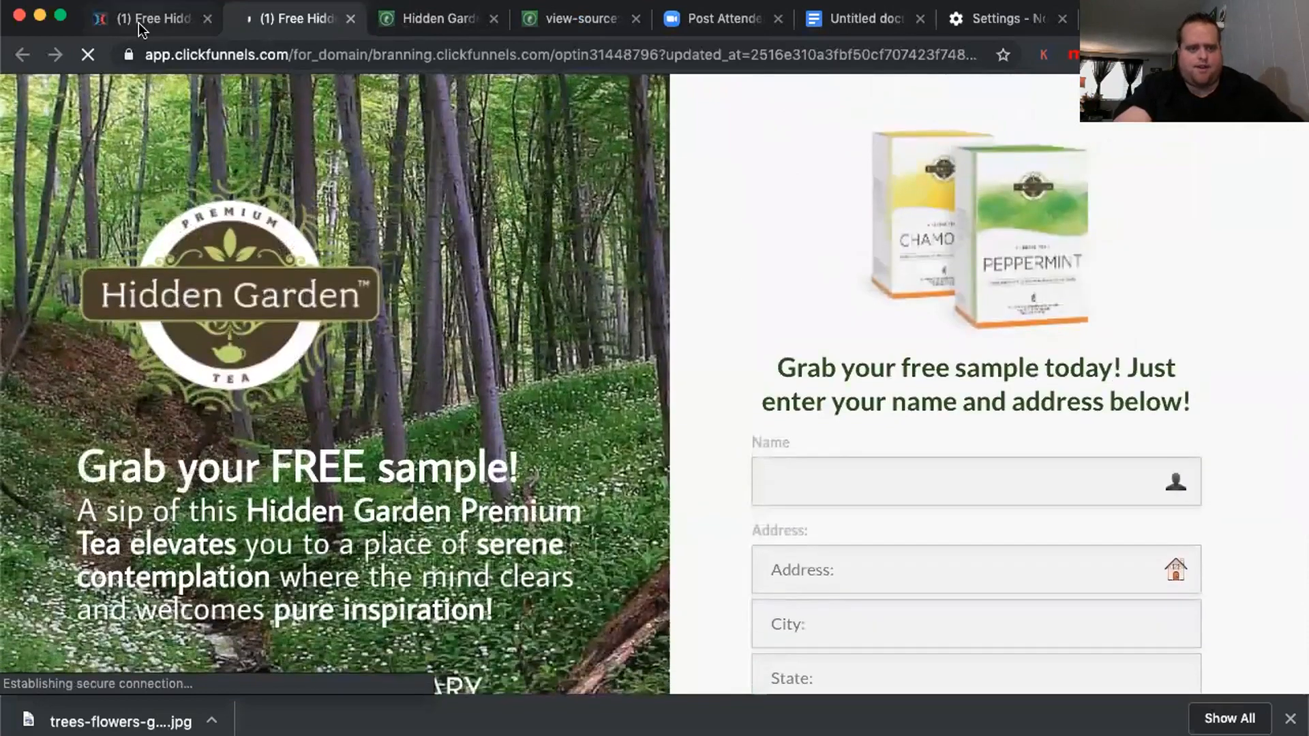
# Return to the page editor and switch the opt-in page to its mobile view
pyautogui.click(137, 21)
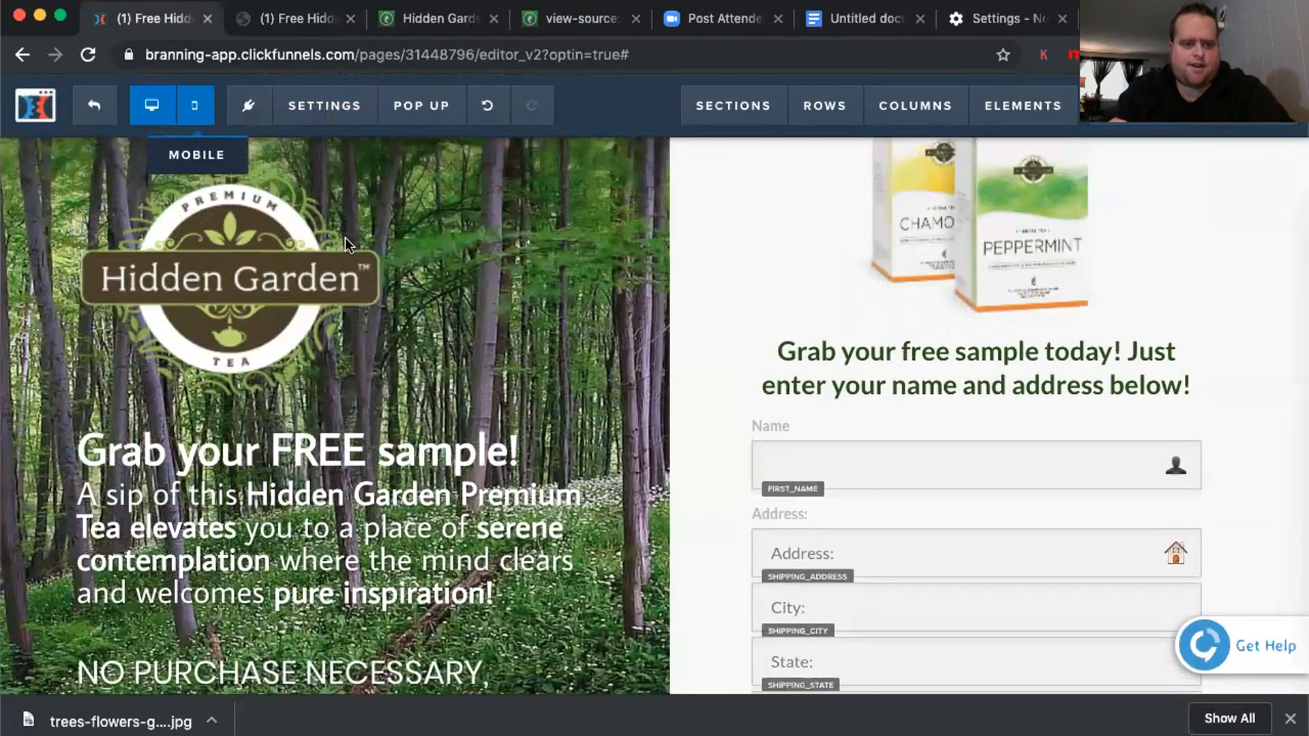
pyautogui.click(195, 108)
pyautogui.scroll(-2, 730, 354)
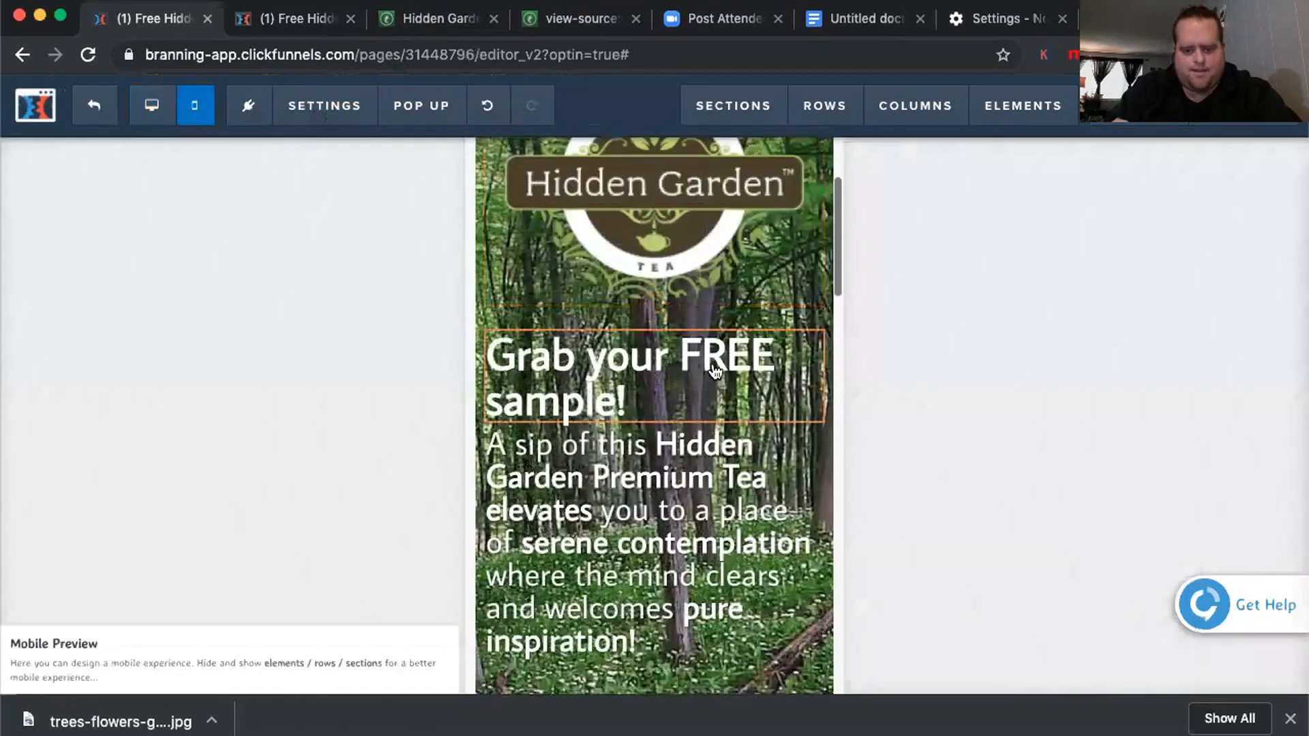
# Reduce the mobile text size of the "Grab your FREE sample!" headline to 30px and close its settings
pyautogui.click(637, 318)
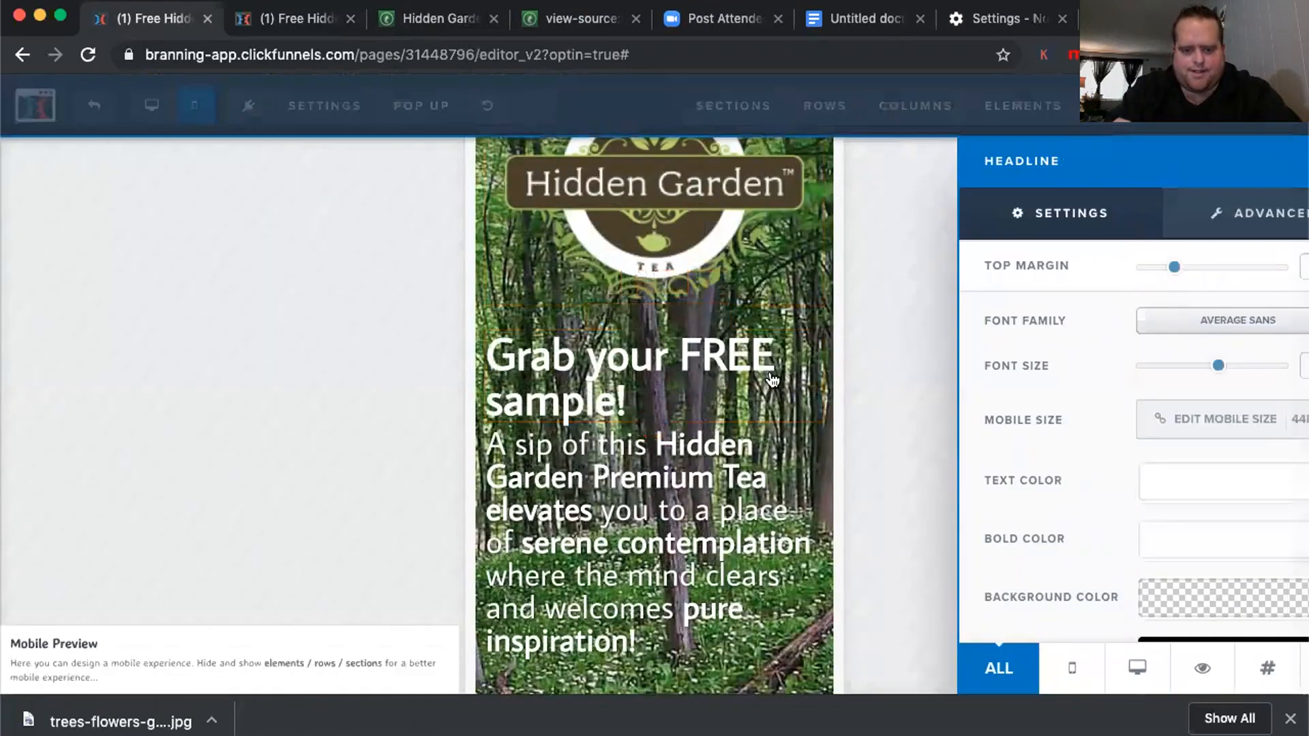
pyautogui.click(1169, 423)
pyautogui.click(1170, 423)
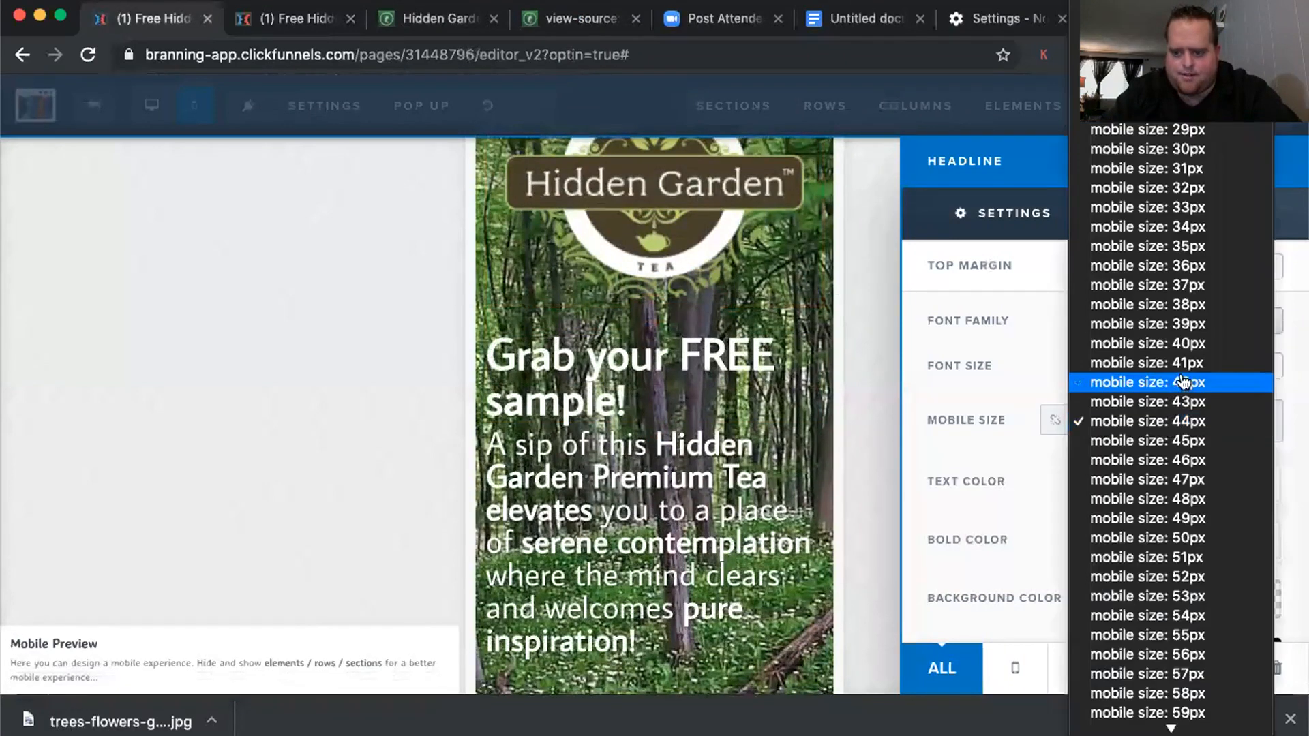
pyautogui.click(1190, 347)
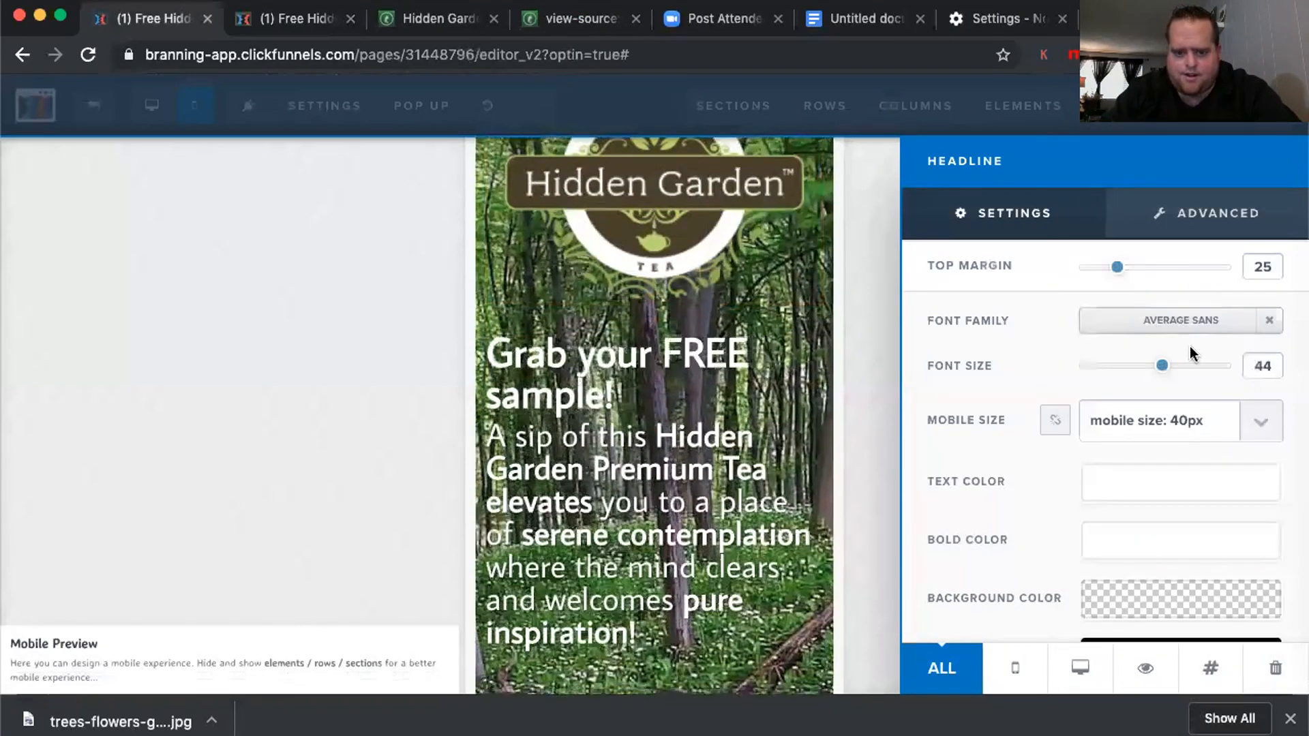
pyautogui.click(1187, 436)
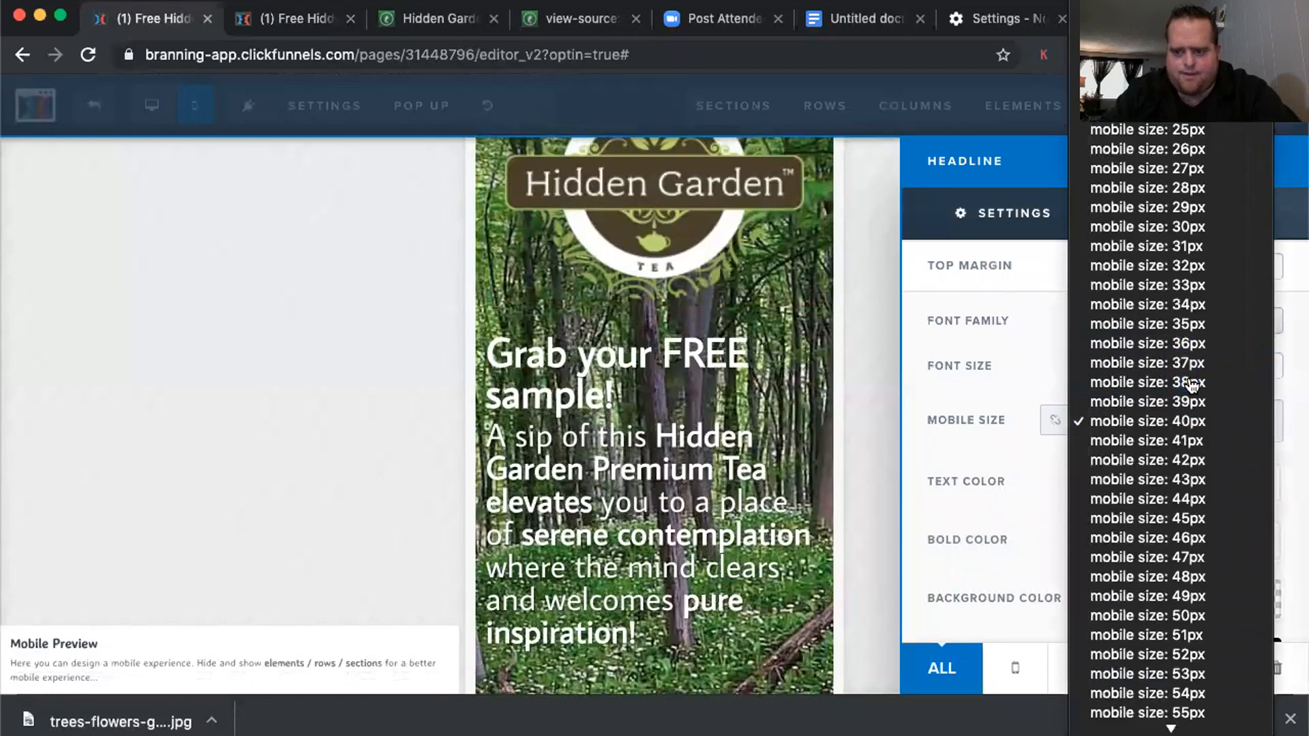
pyautogui.click(1192, 386)
pyautogui.click(1190, 425)
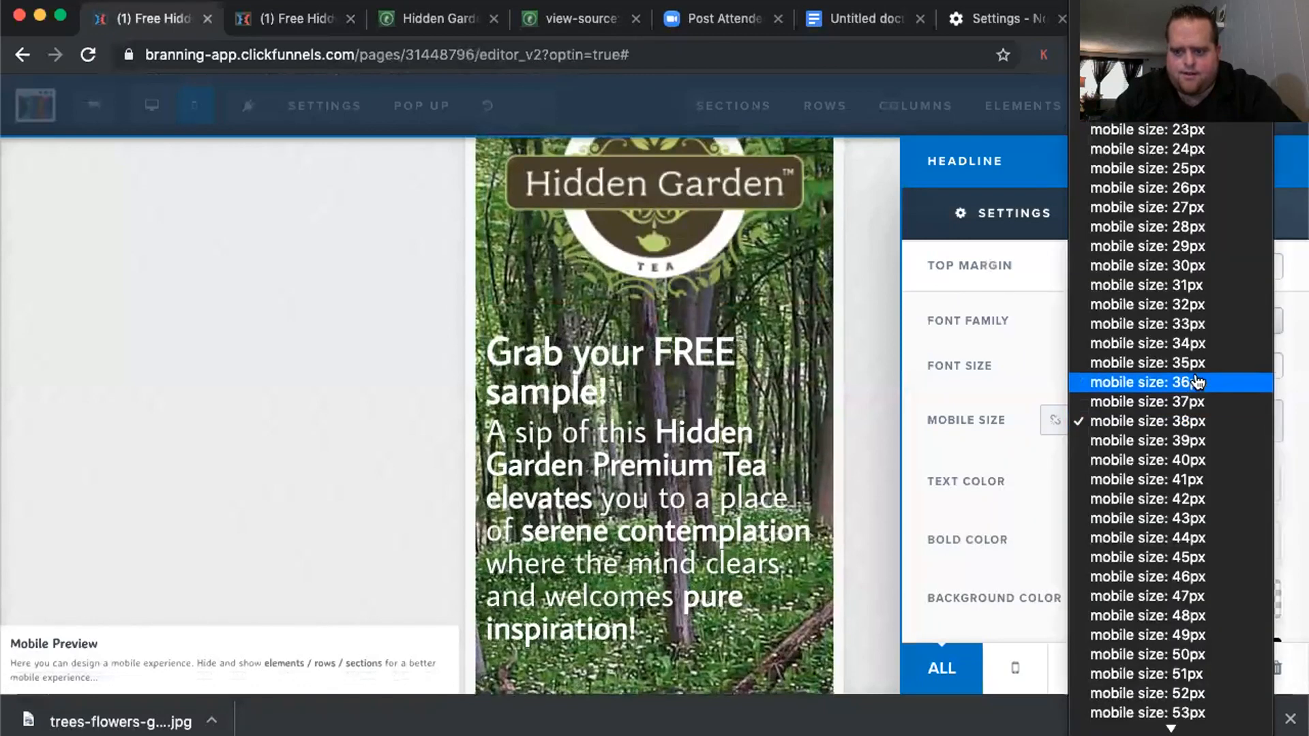
pyautogui.click(1198, 382)
pyautogui.click(1186, 430)
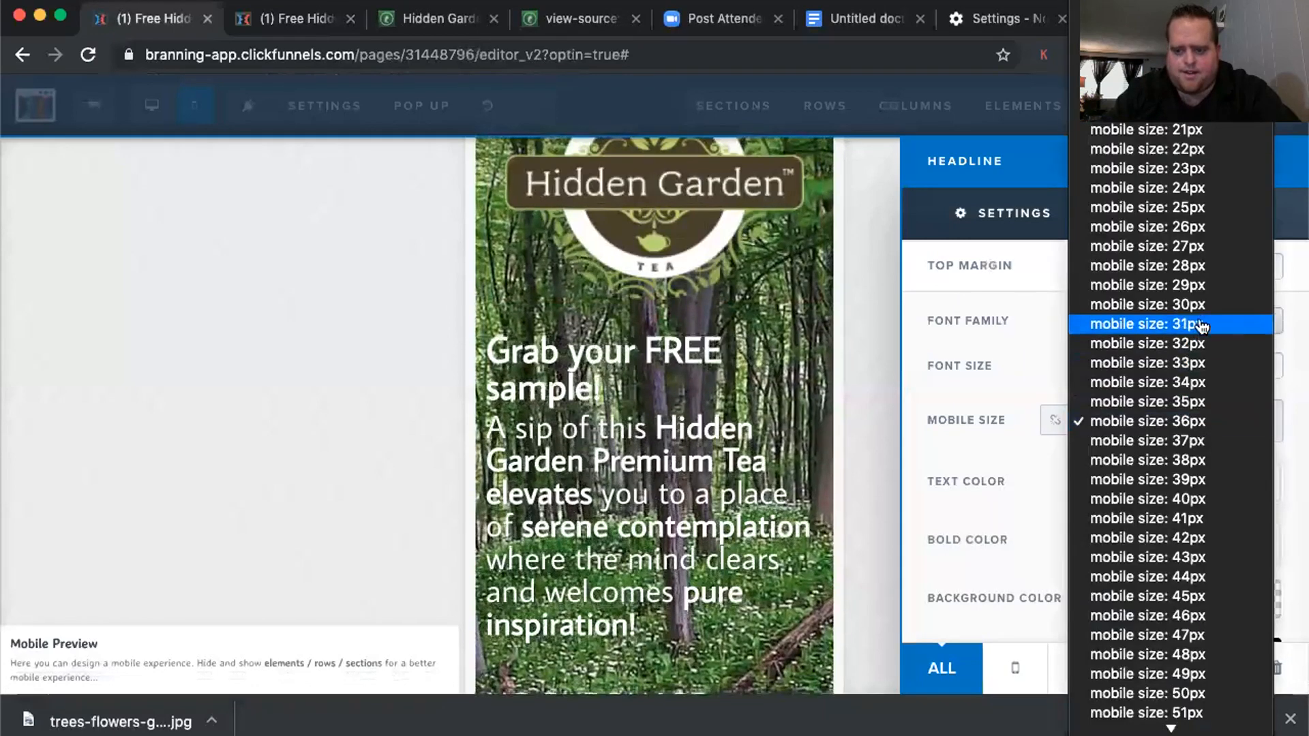
pyautogui.click(1198, 384)
pyautogui.click(1187, 423)
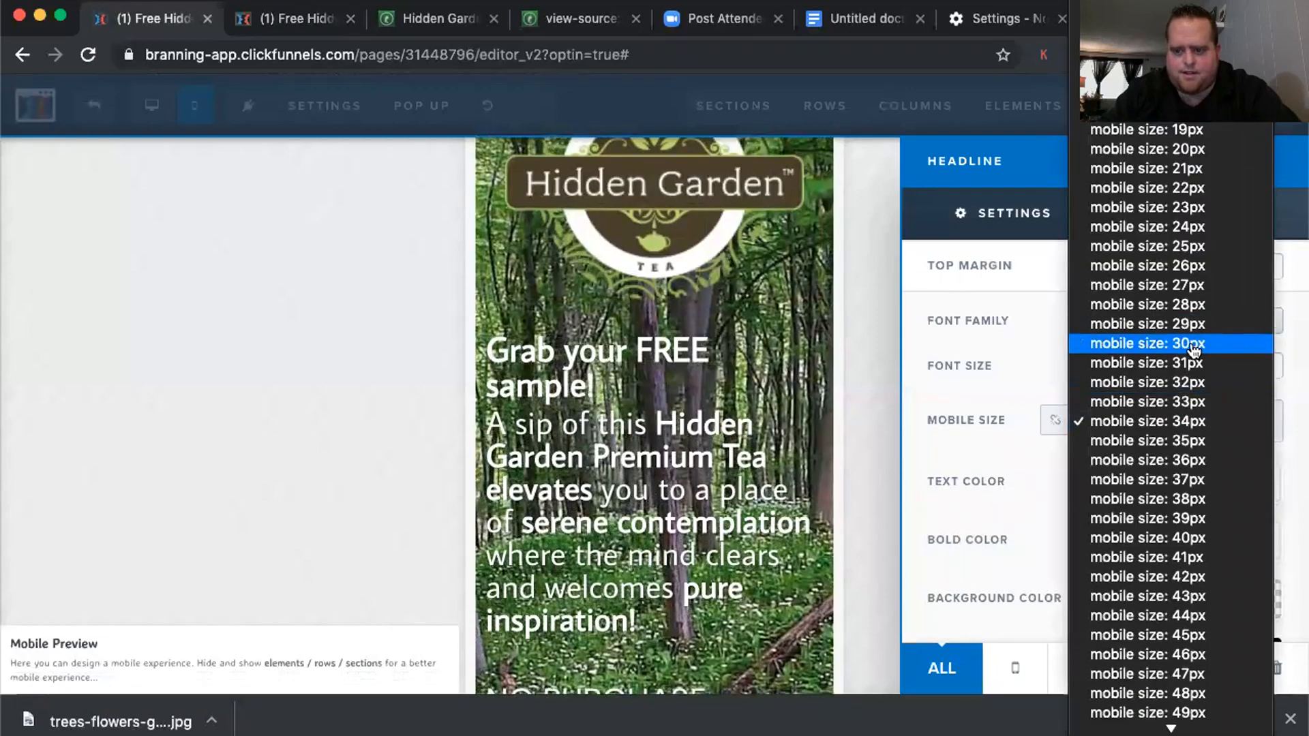
pyautogui.click(1189, 341)
pyautogui.click(704, 410)
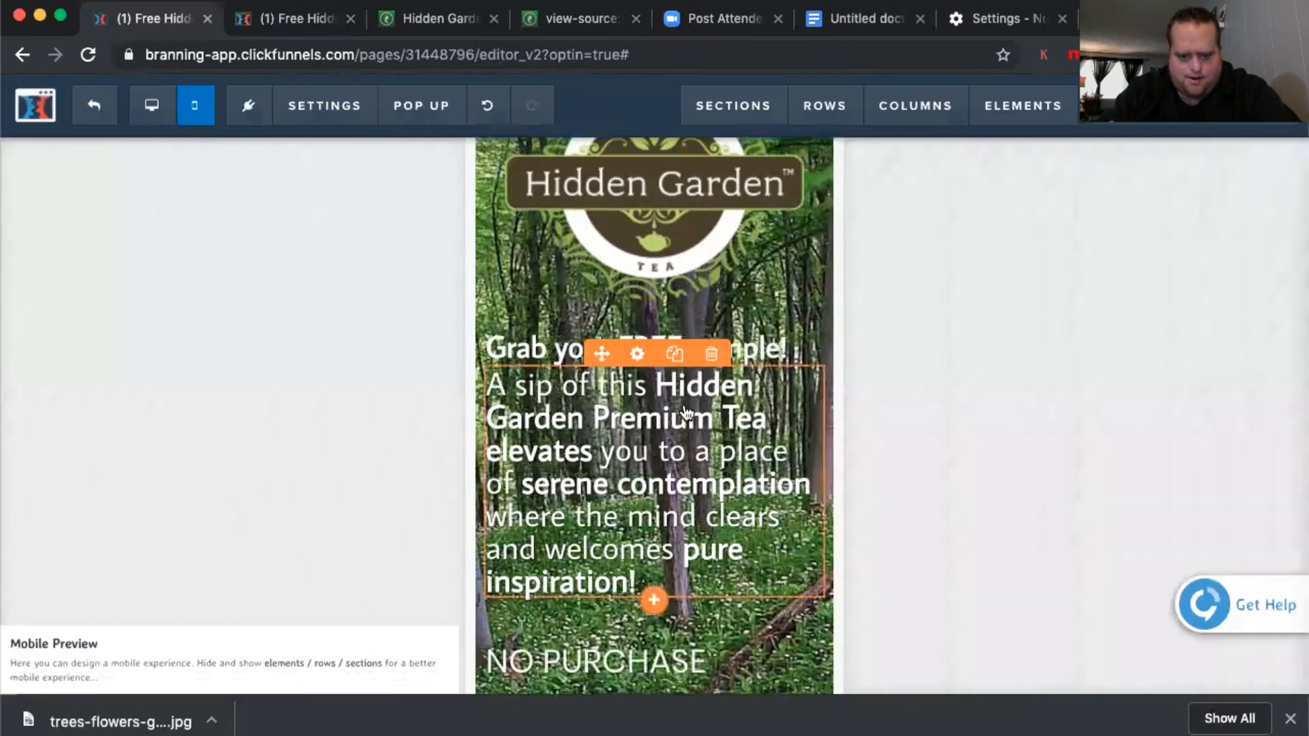
# Set the mobile text size of the "A sip of this Hidden Garden Premium Tea" description to 26px
pyautogui.click(638, 354)
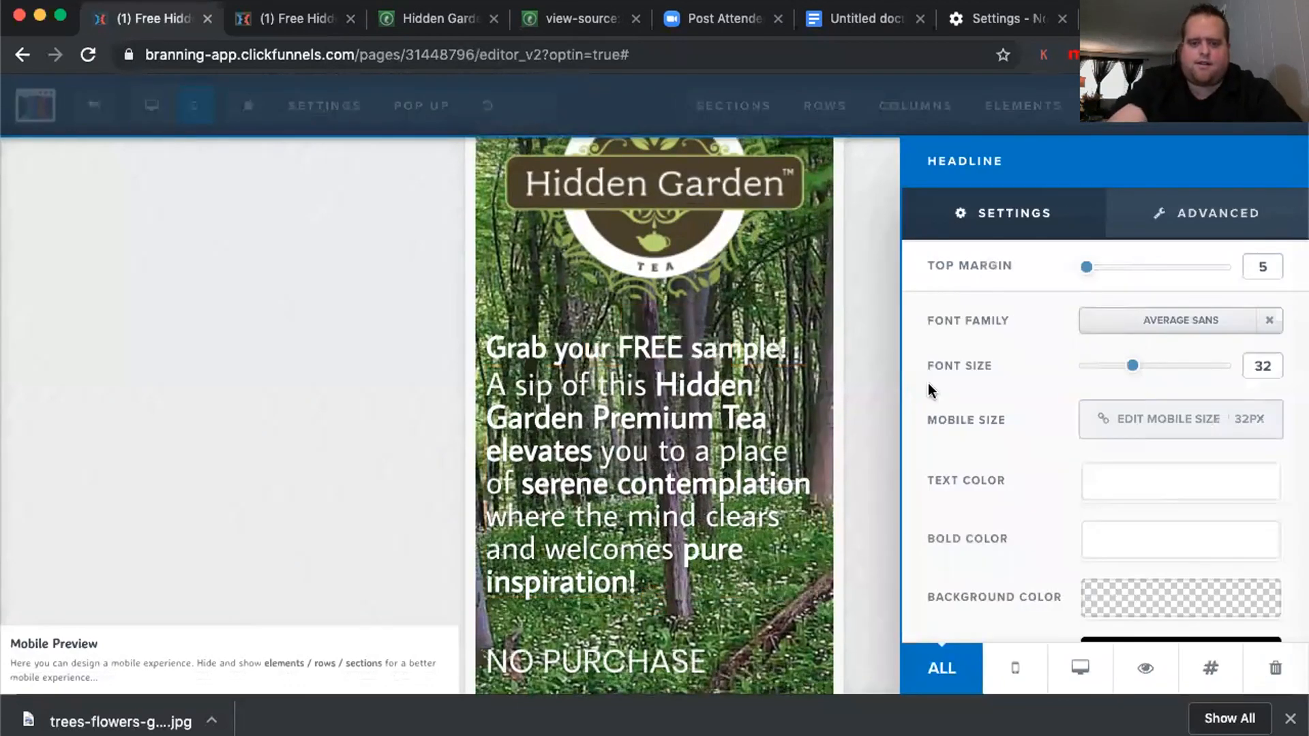
pyautogui.click(1181, 426)
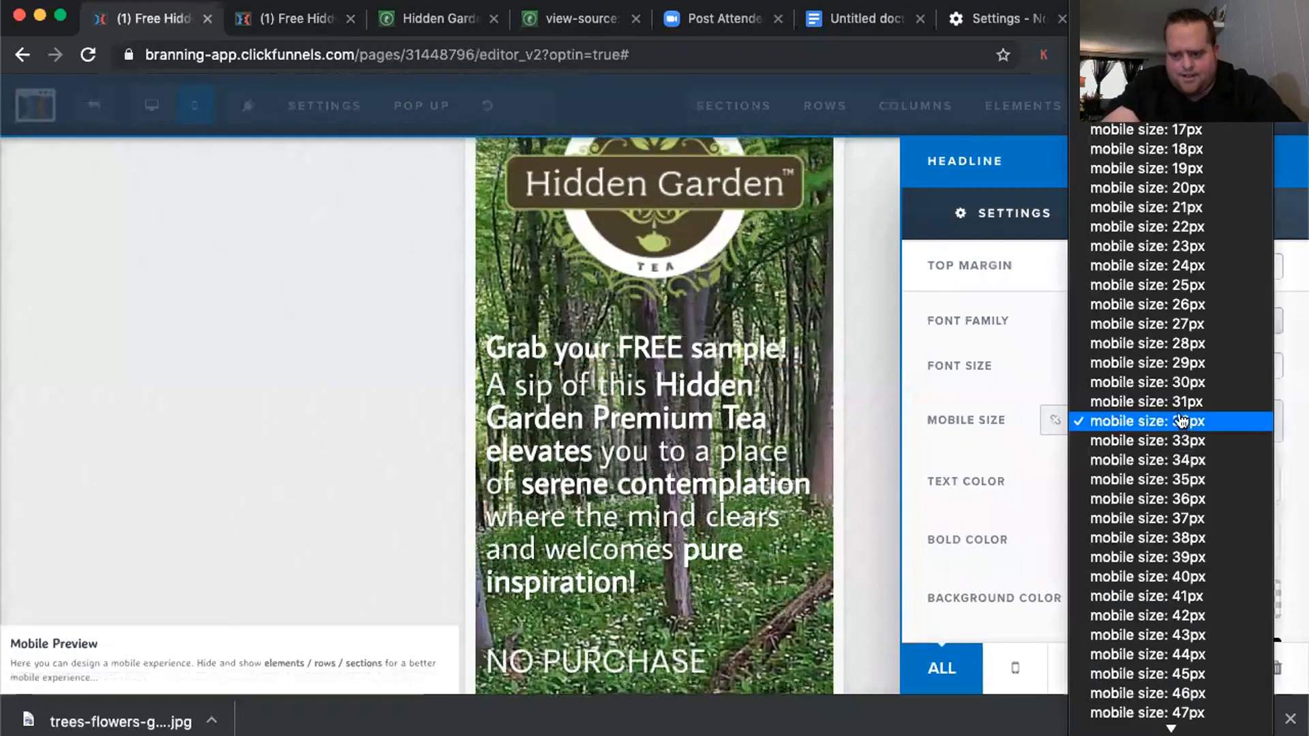
pyautogui.click(1207, 347)
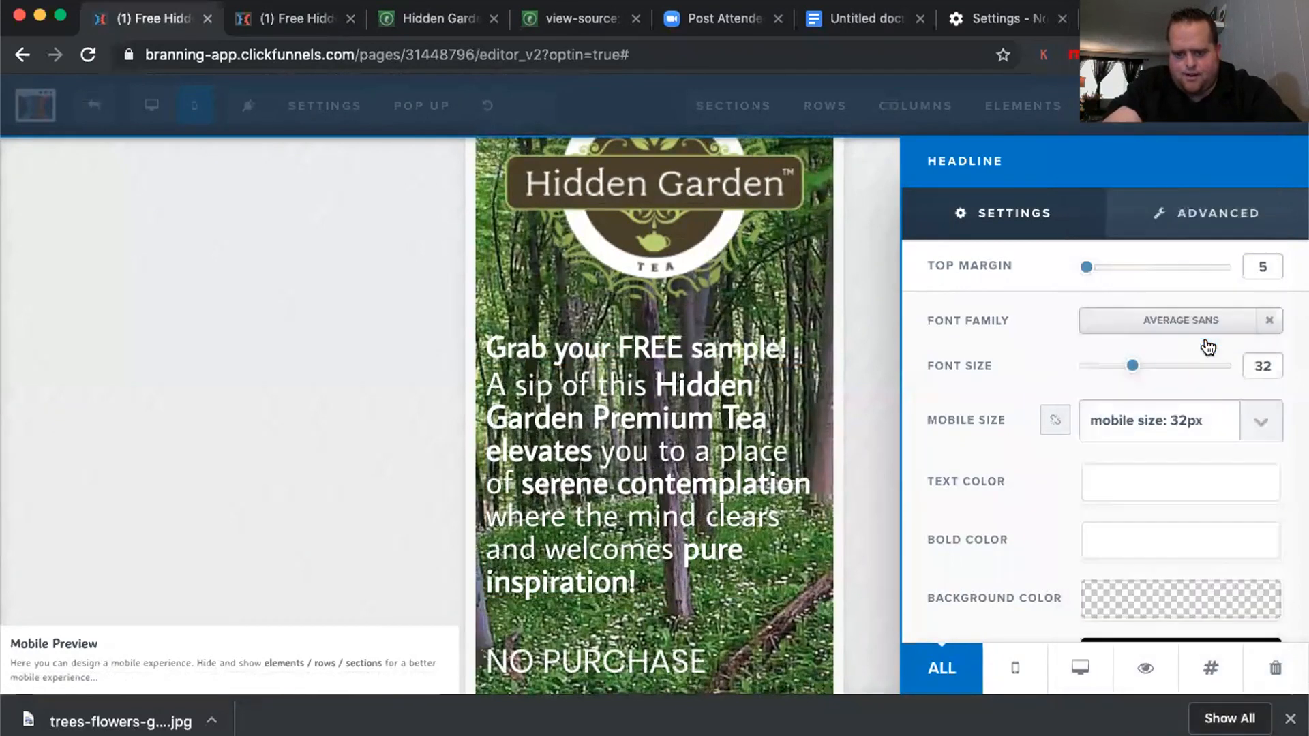
pyautogui.click(1188, 434)
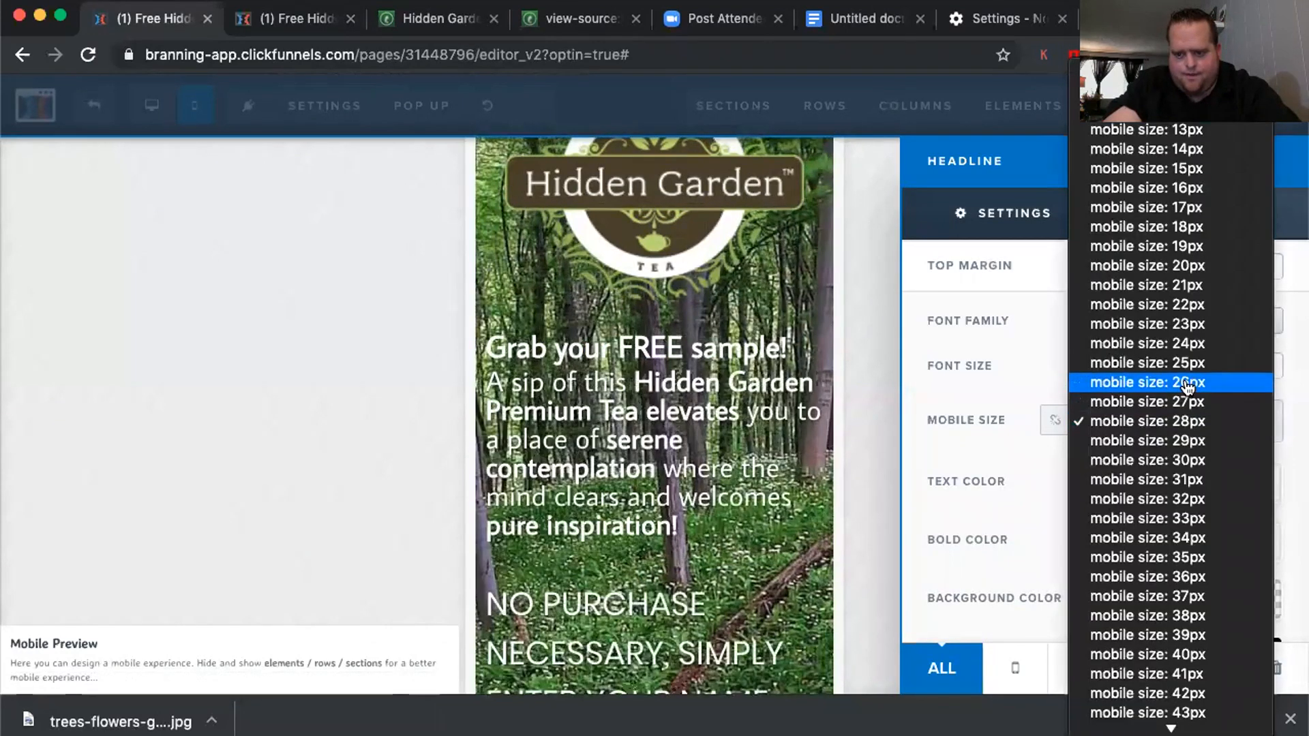
pyautogui.click(1187, 382)
pyautogui.click(729, 539)
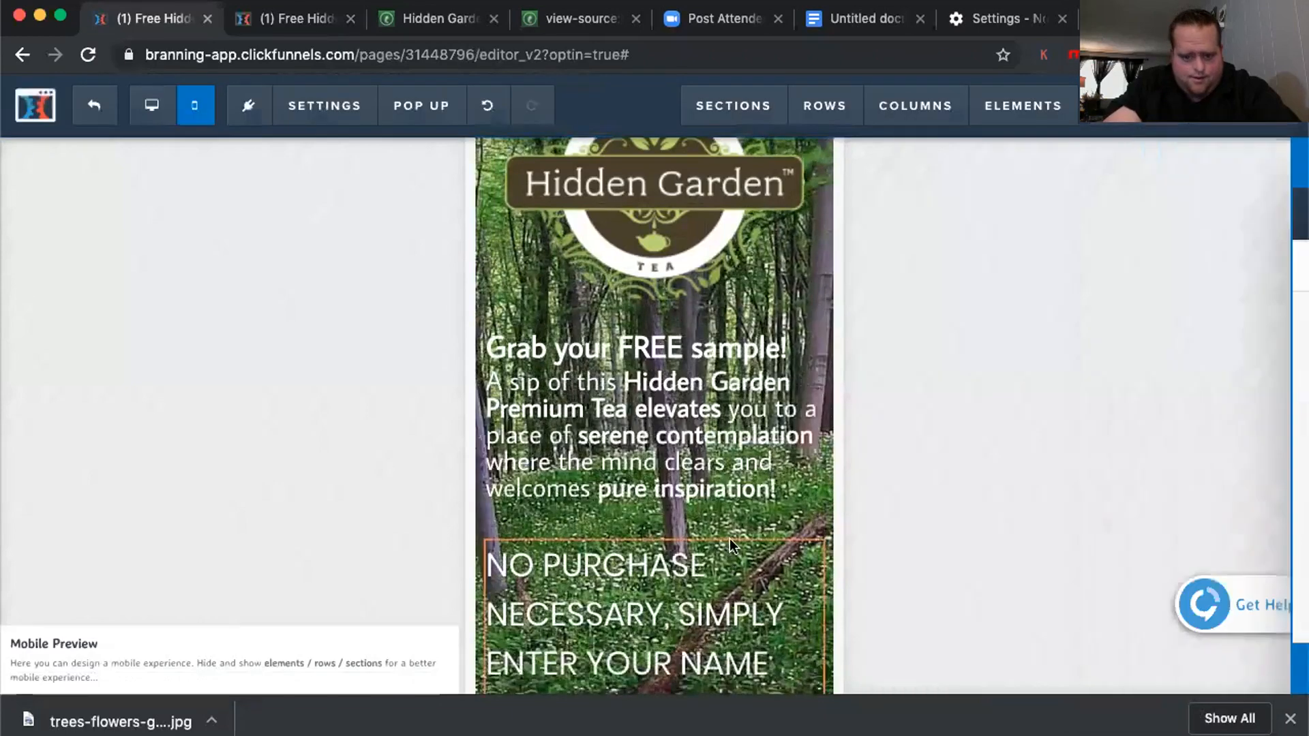
# Set the mobile text size of the "No purchase necessary" sub-headline to 24px
pyautogui.scroll(-3, 730, 539)
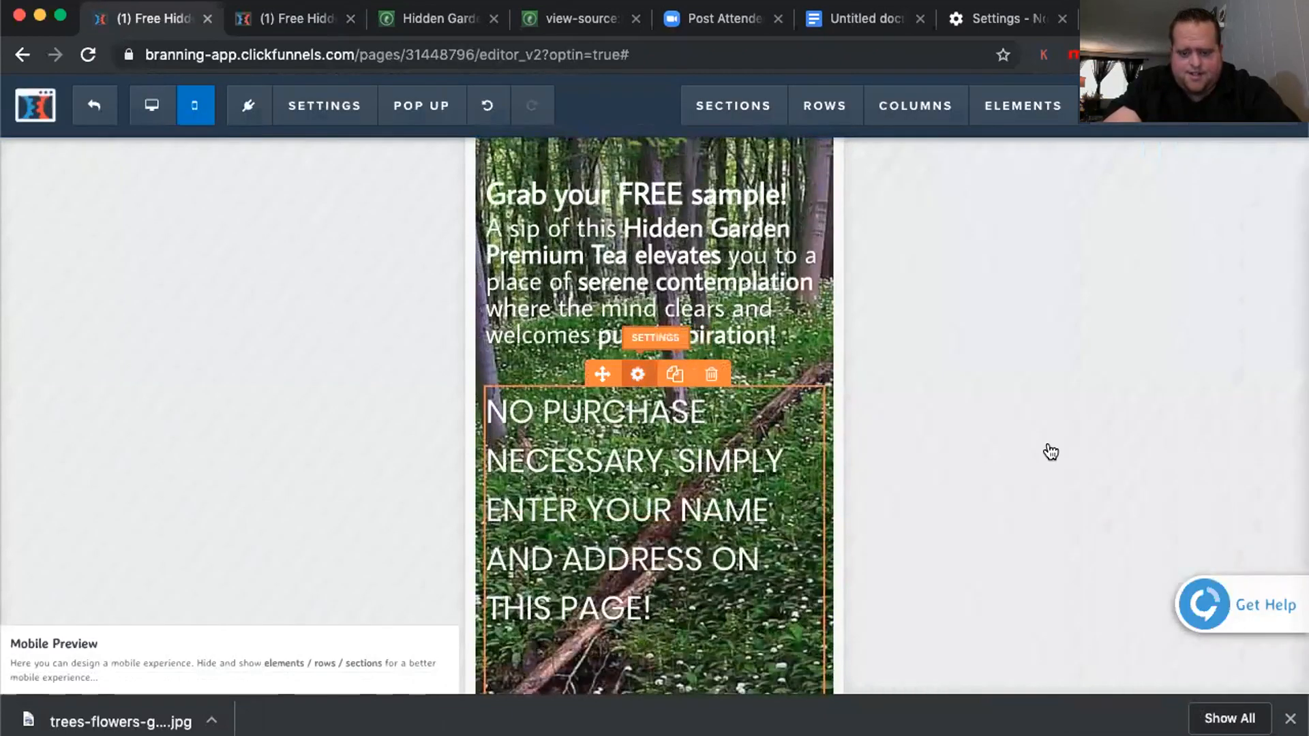
pyautogui.click(638, 374)
pyautogui.click(1179, 420)
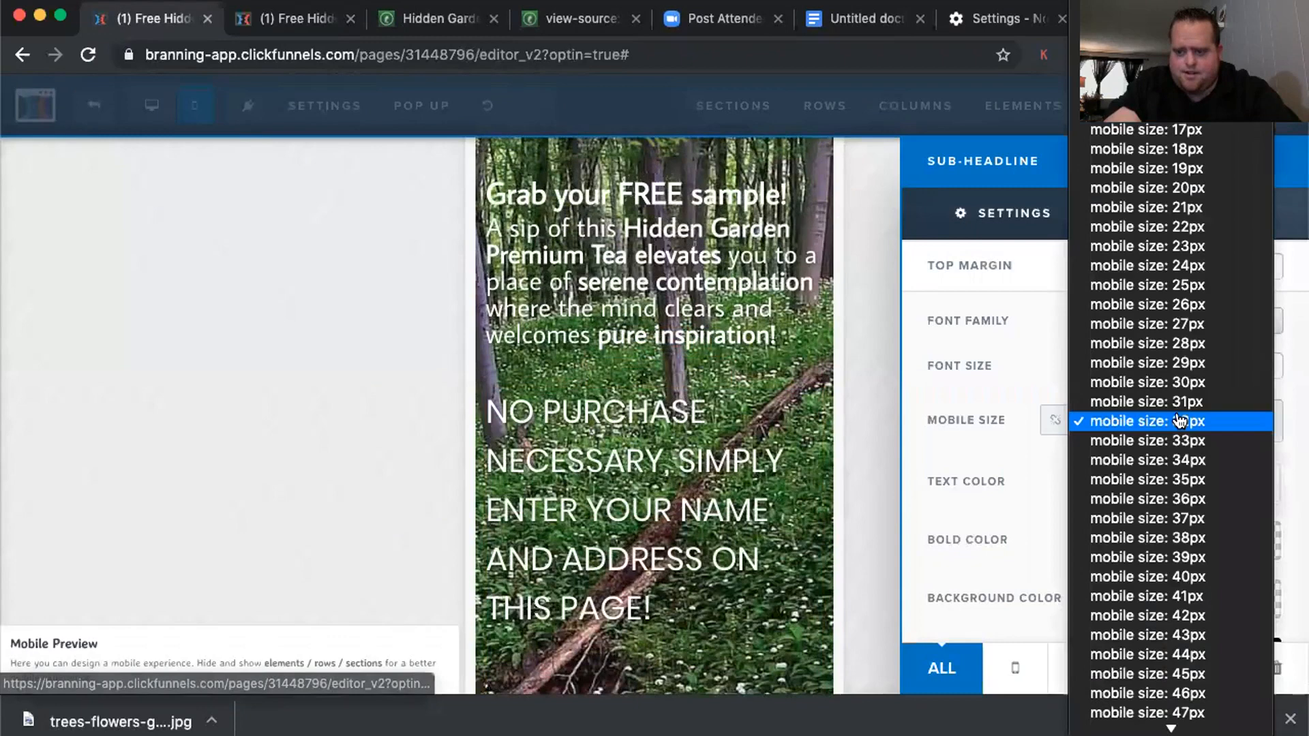
pyautogui.click(1198, 268)
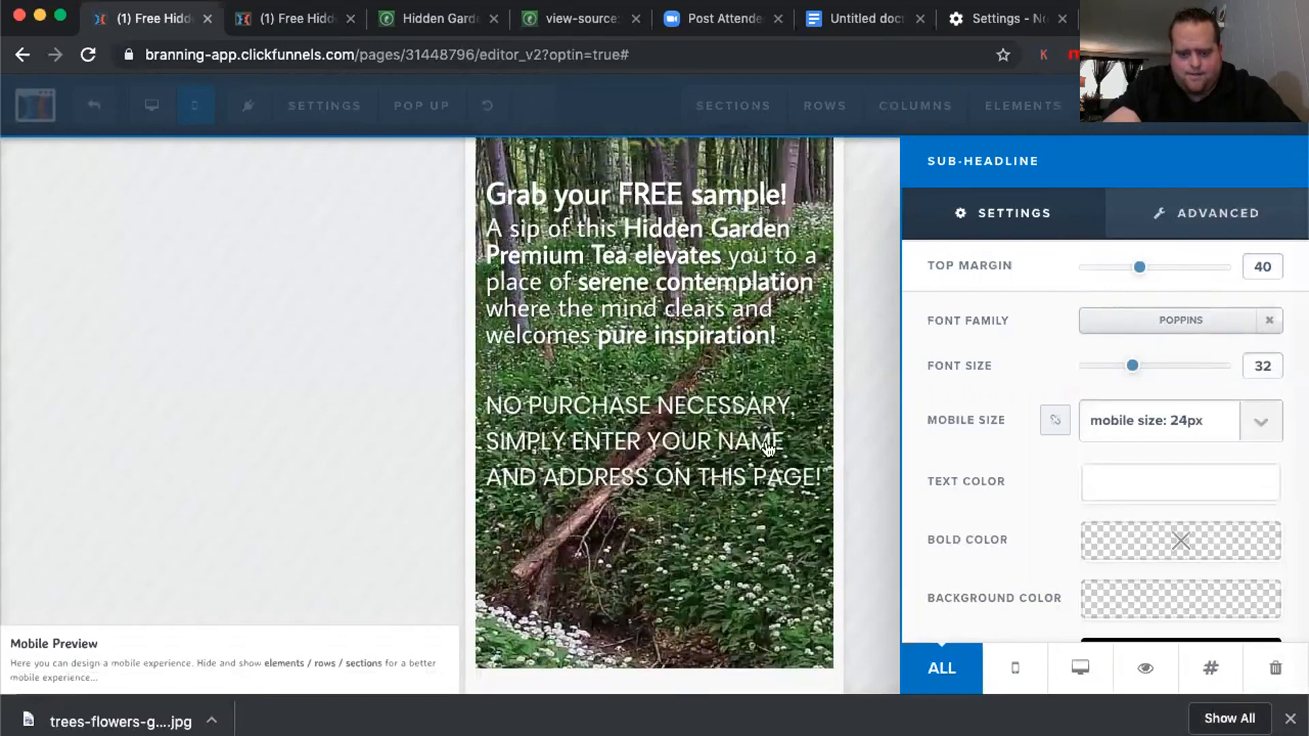
# Set the mobile text size of the "Get Your Free Sample Today!" button to 20px and close its settings
pyautogui.scroll(-10, 744, 450)
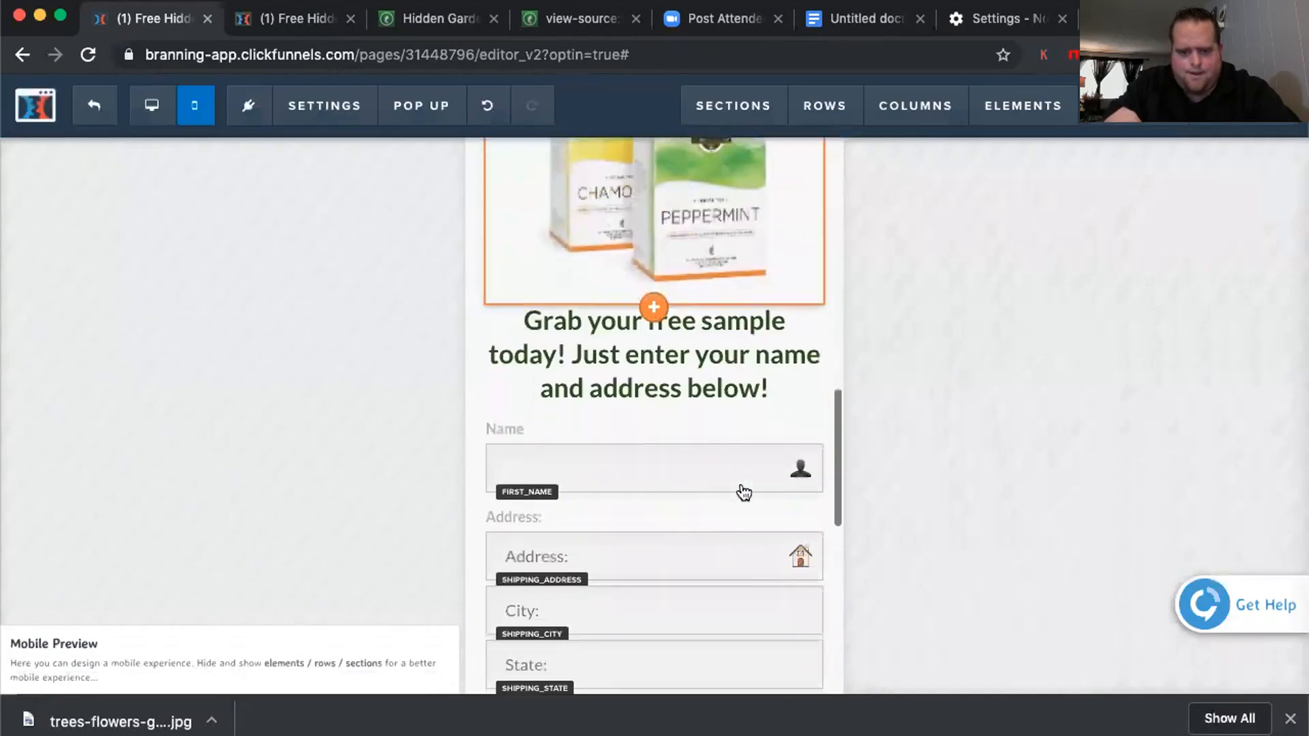
pyautogui.scroll(-8, 722, 363)
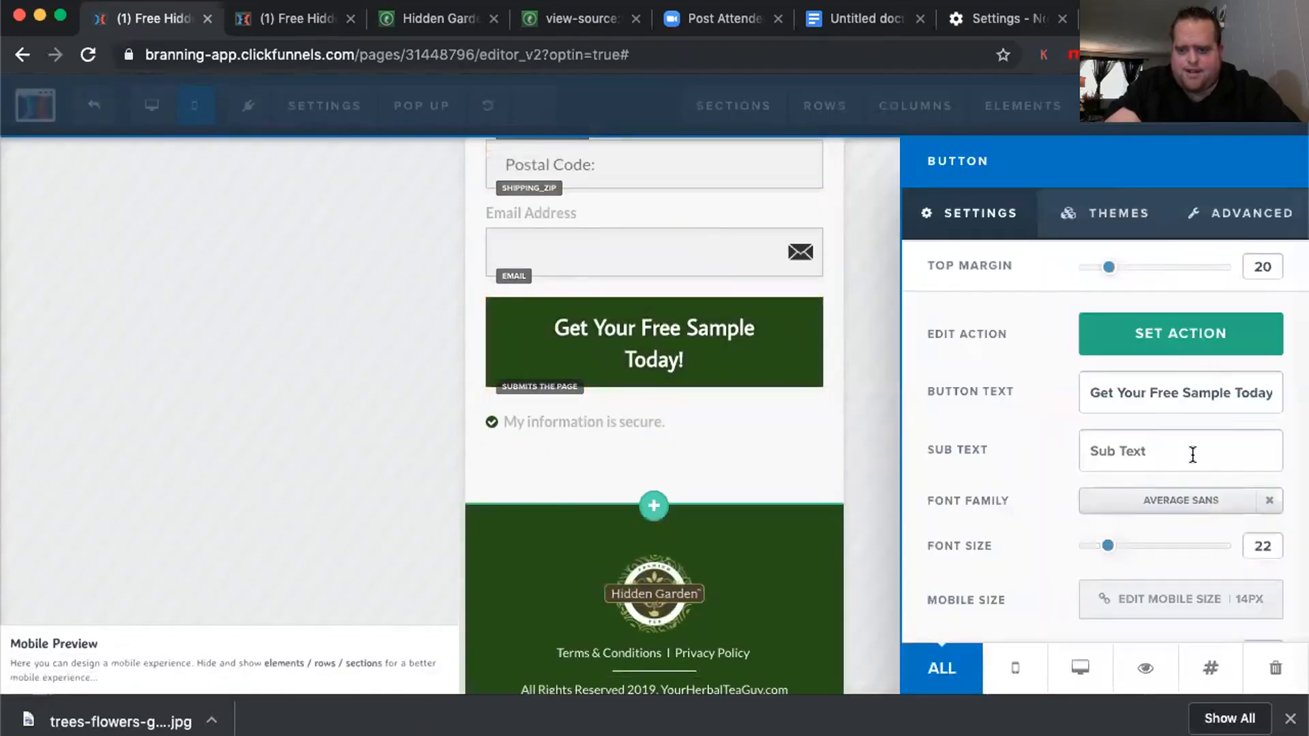
pyautogui.click(1169, 600)
pyautogui.click(1169, 603)
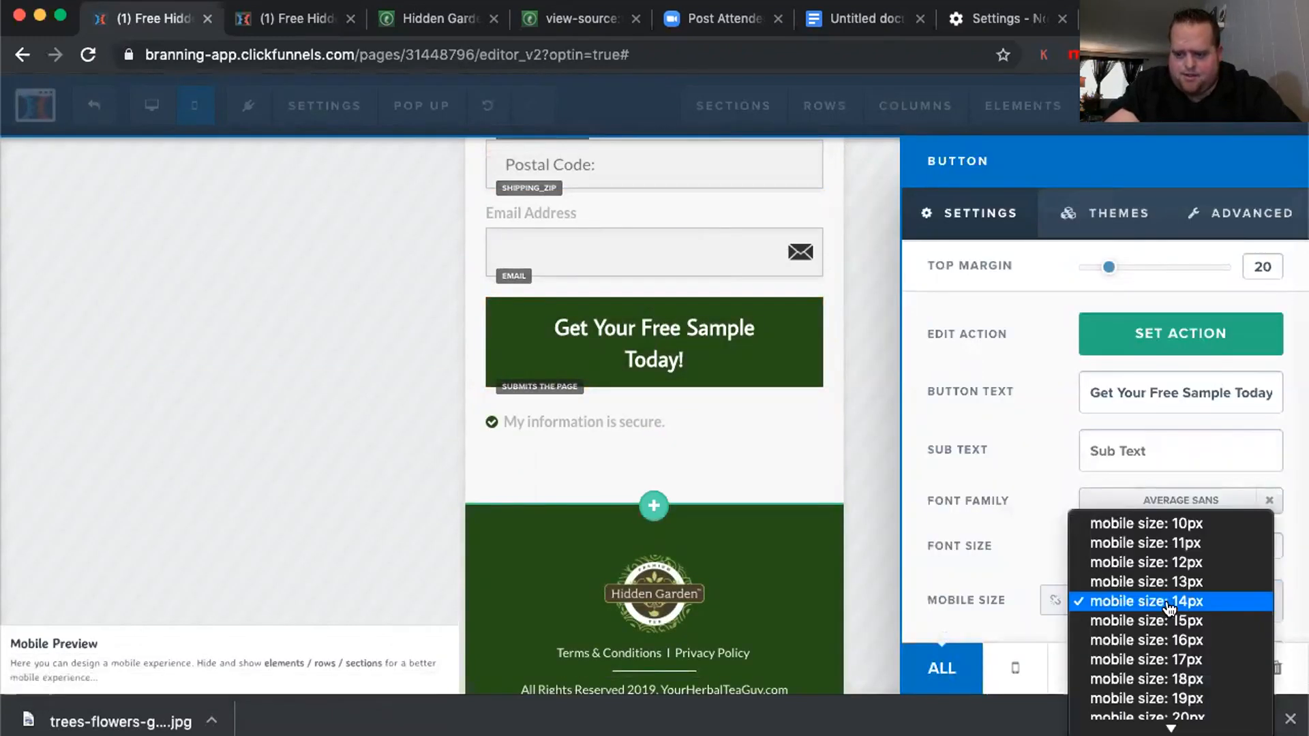
pyautogui.click(1211, 640)
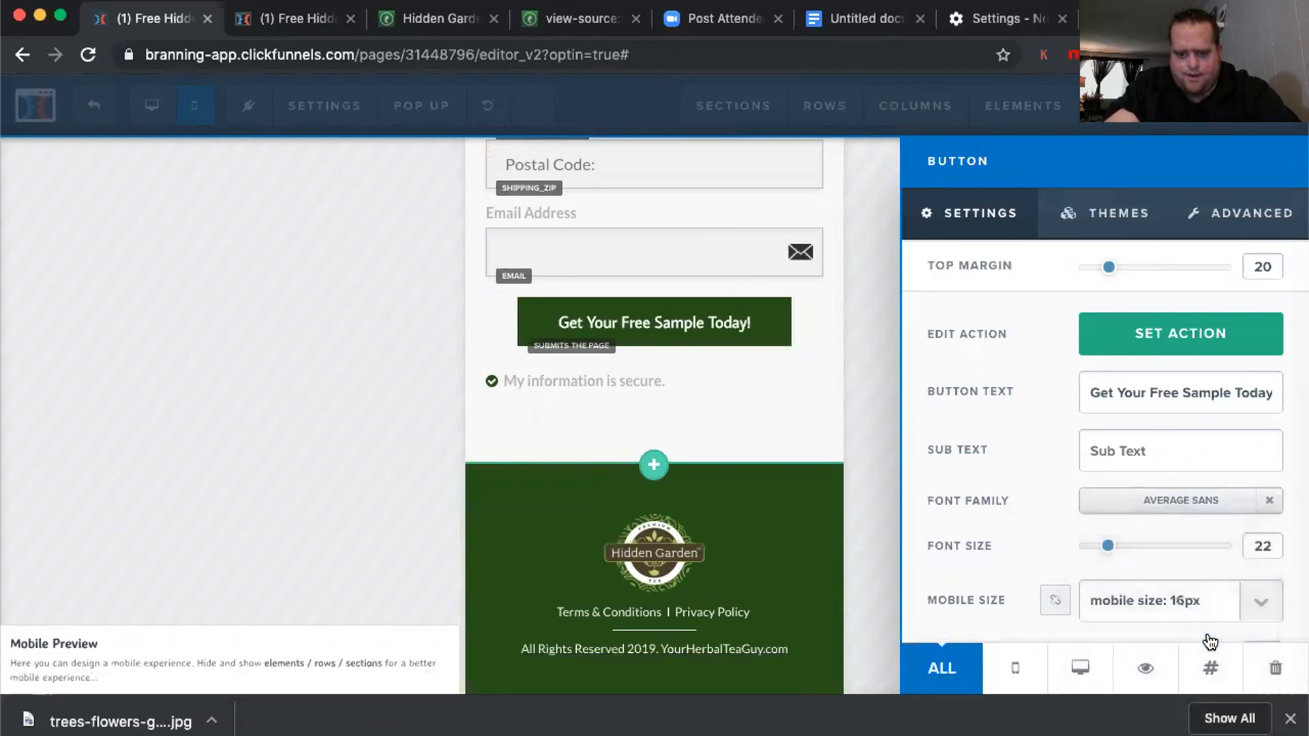
pyautogui.click(1196, 601)
pyautogui.scroll(-3, 1194, 602)
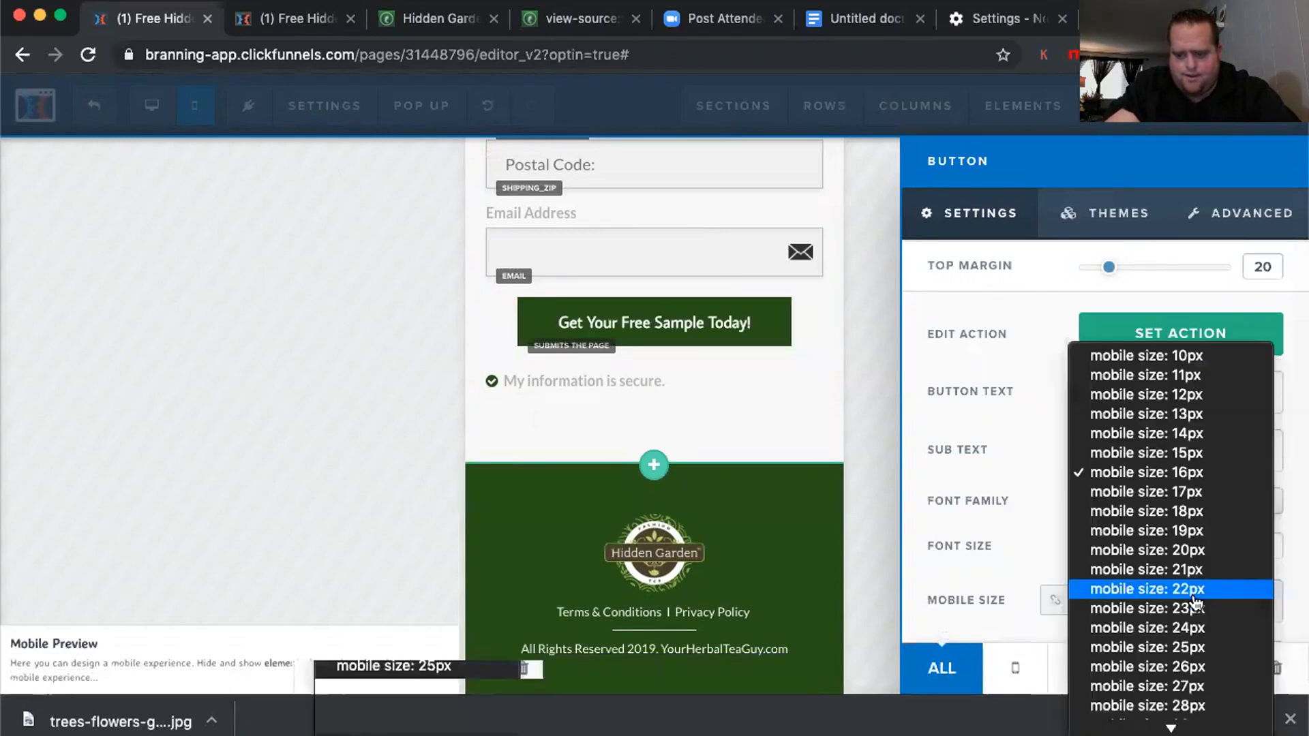
pyautogui.click(1191, 551)
pyautogui.click(731, 439)
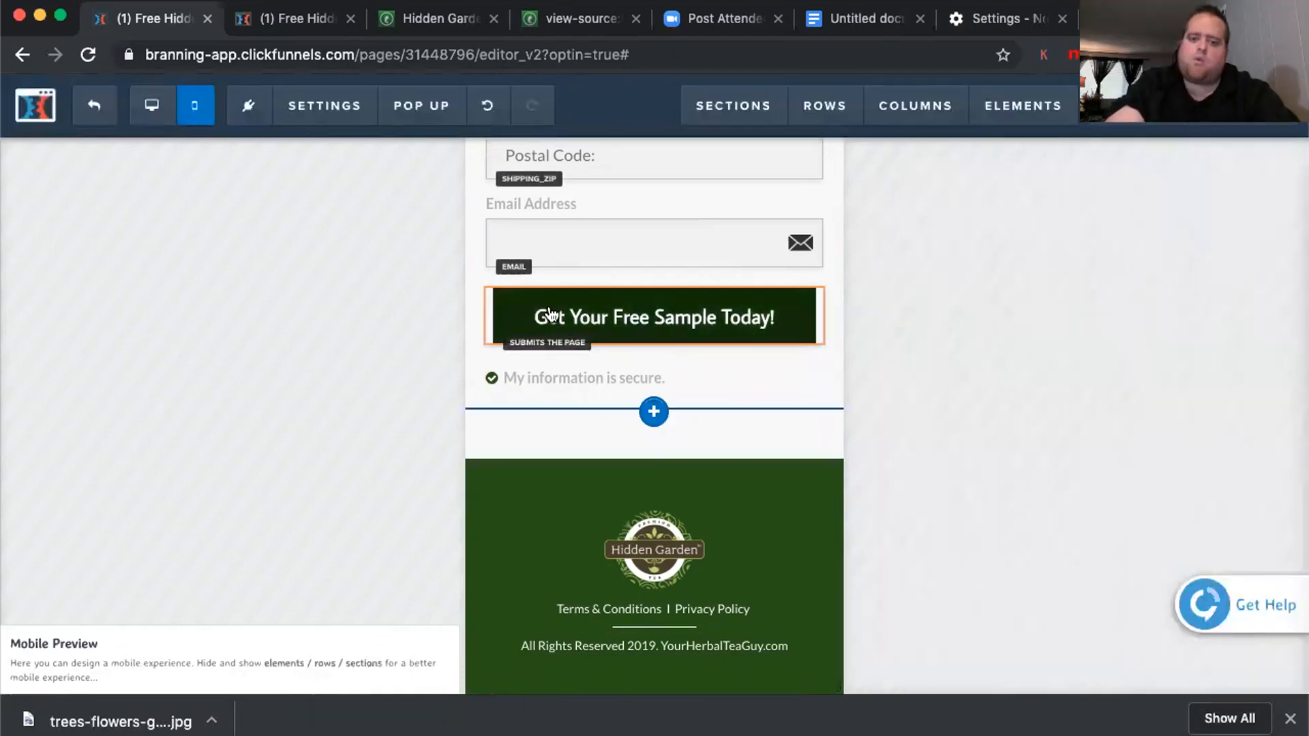
# Review the mobile layout from the form up to the logo, switch the page back to desktop view and look it over
pyautogui.scroll(10, 553, 310)
pyautogui.scroll(5, 553, 311)
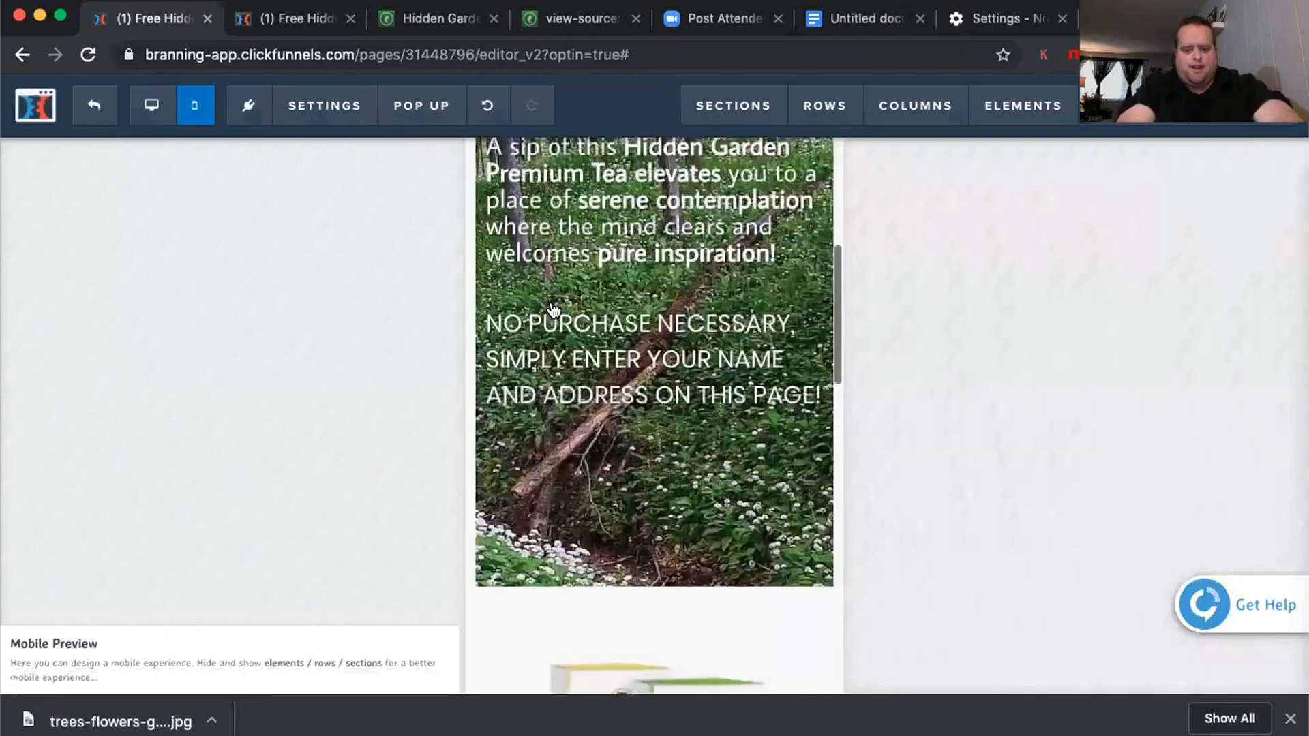
pyautogui.scroll(-3, 553, 310)
pyautogui.scroll(8, 553, 310)
pyautogui.scroll(-3, 553, 310)
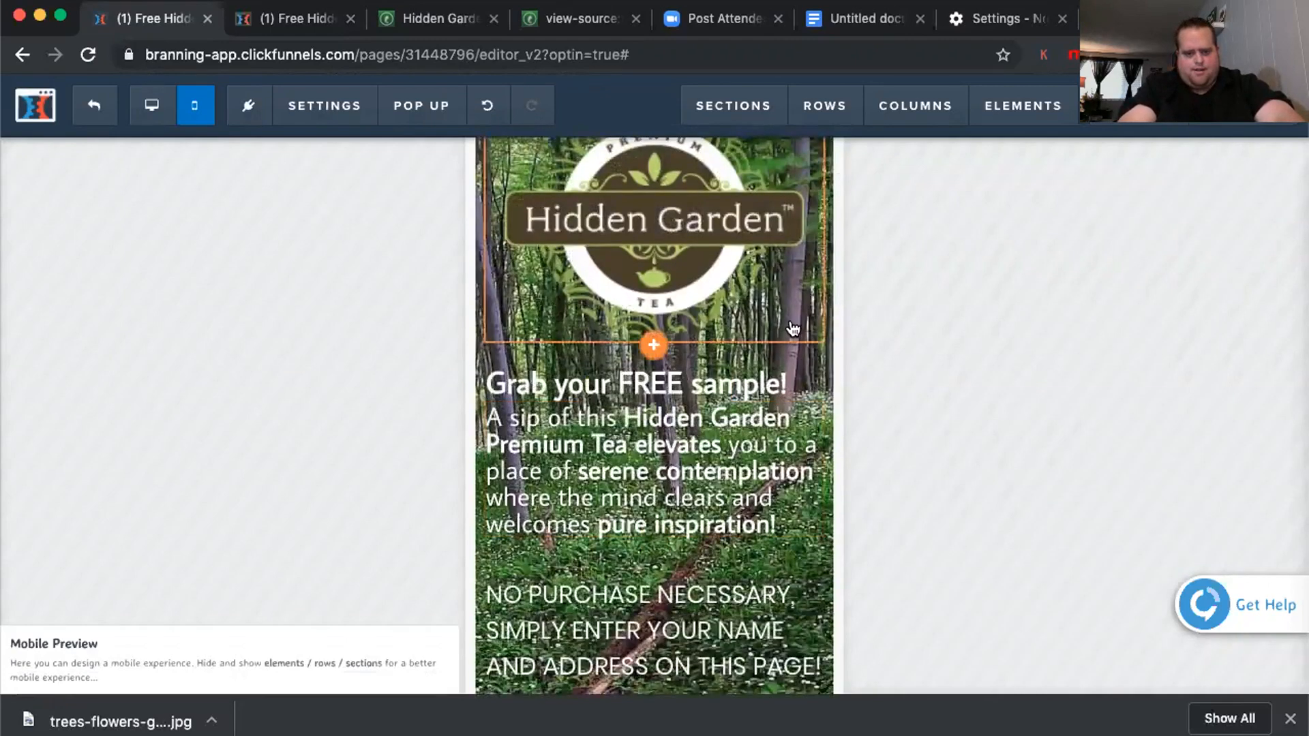
pyautogui.scroll(2, 791, 330)
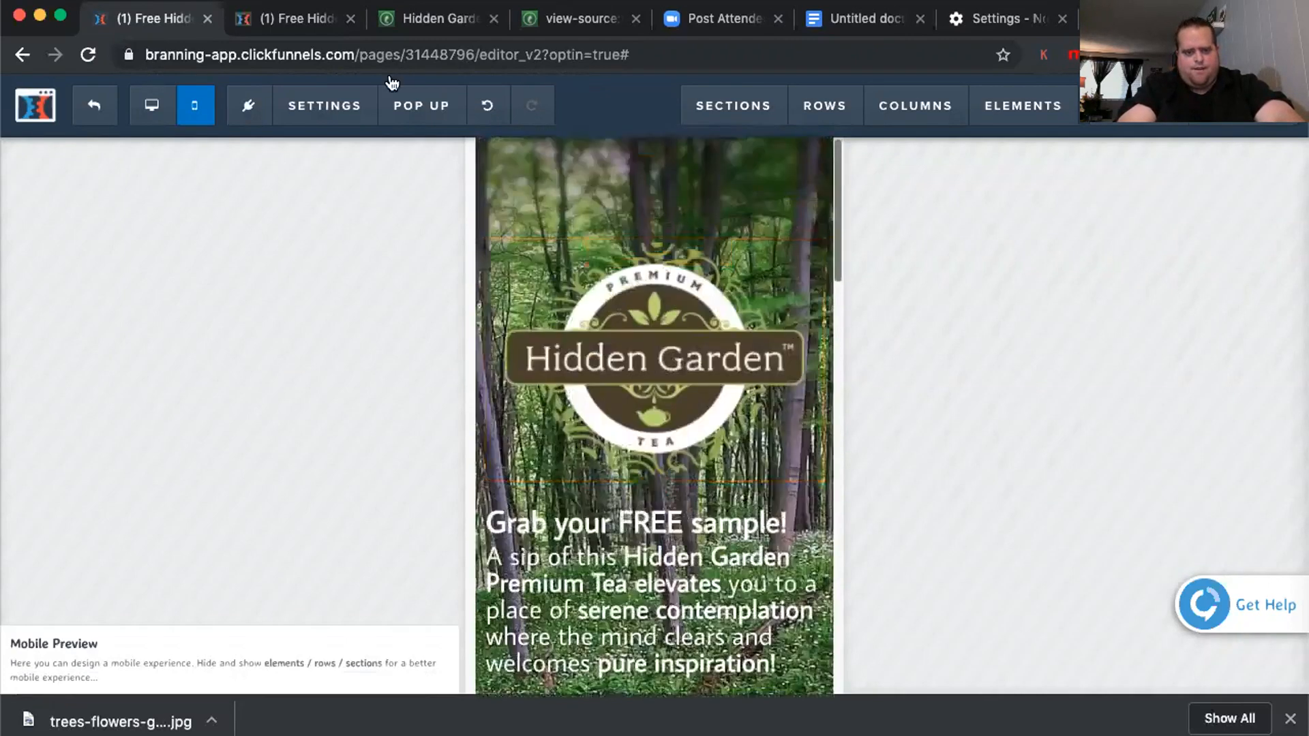
pyautogui.click(151, 109)
pyautogui.scroll(-10, 742, 488)
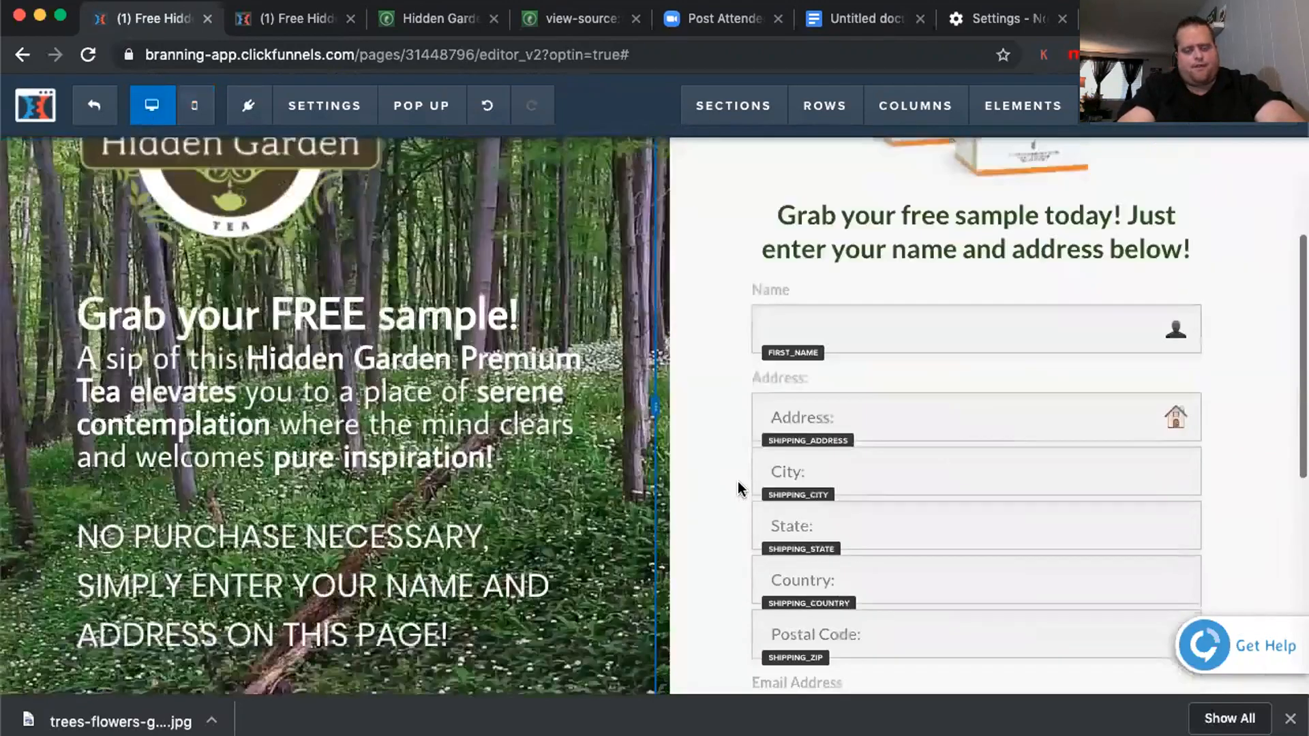
pyautogui.scroll(12, 742, 490)
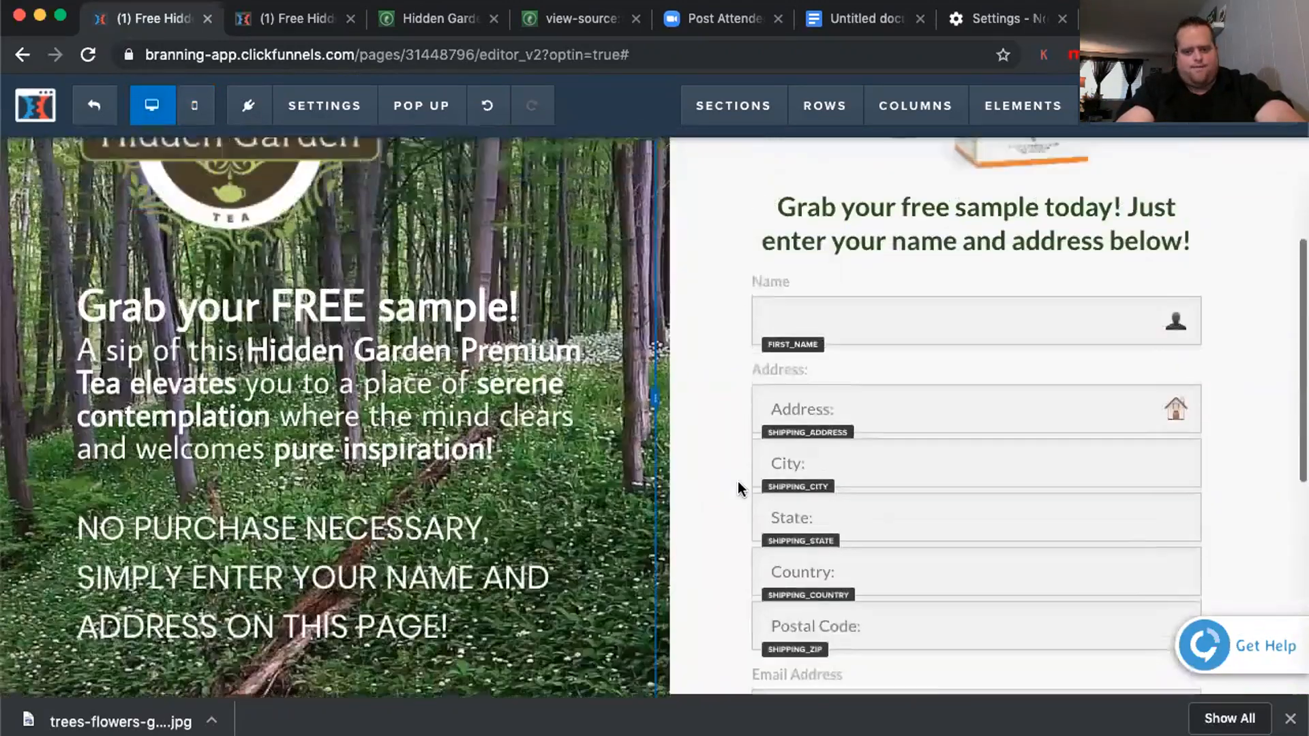
pyautogui.scroll(-4, 477, 450)
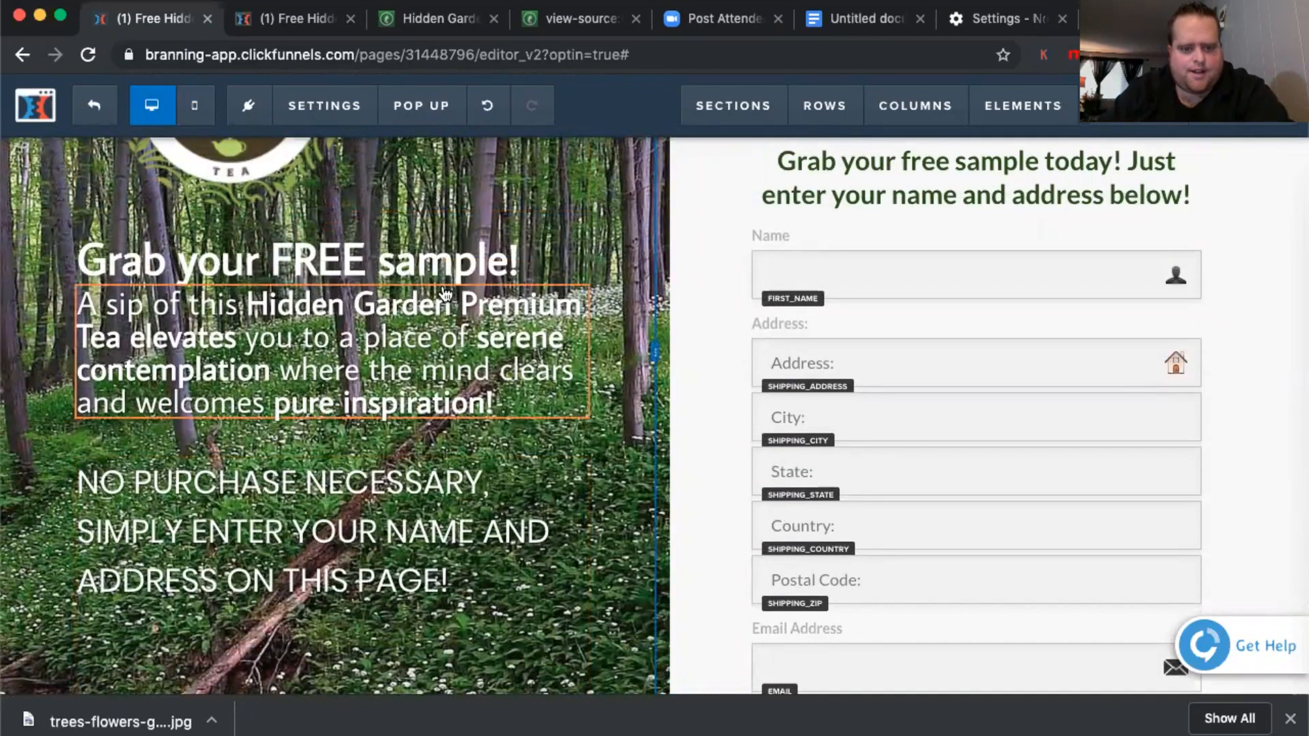
# Give the "A sip of this Hidden Garden Premium Tea" description a dark grey #2d2d2d background at 0.41 opacity and close its settings
pyautogui.click(491, 280)
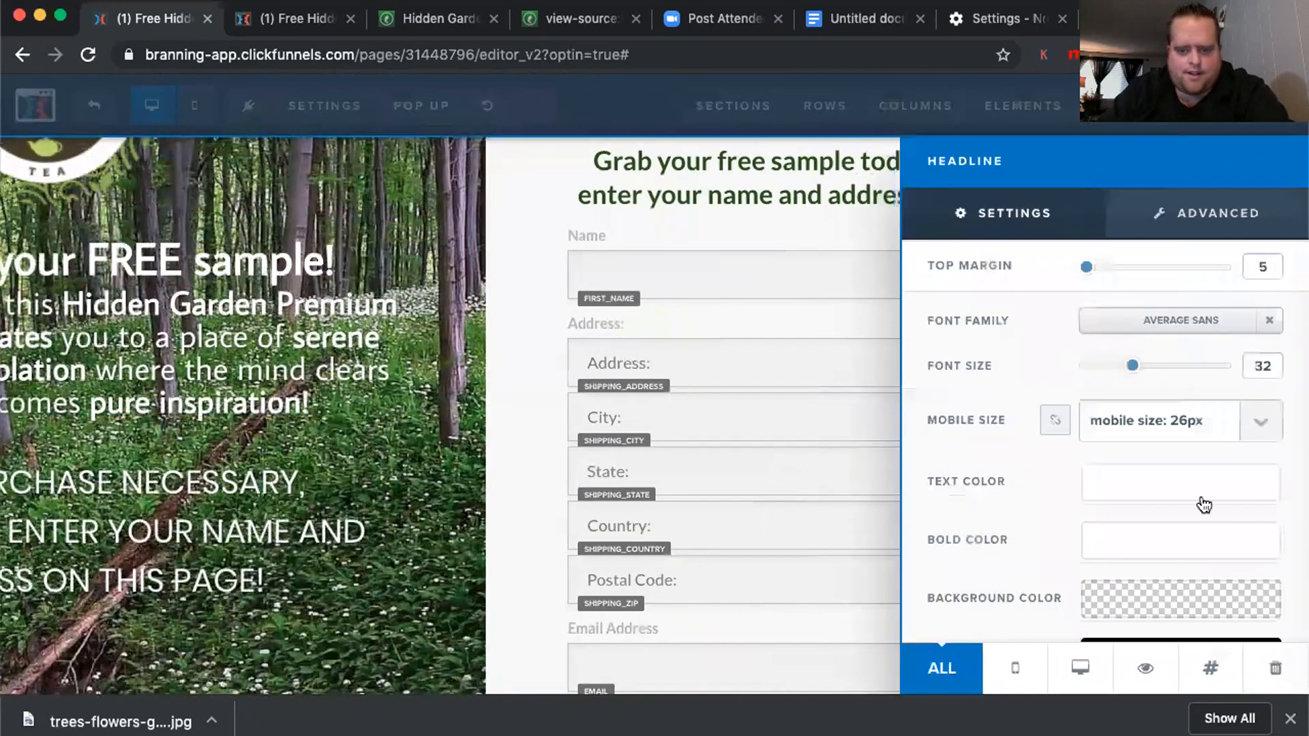
pyautogui.scroll(-2, 1142, 575)
pyautogui.click(1143, 572)
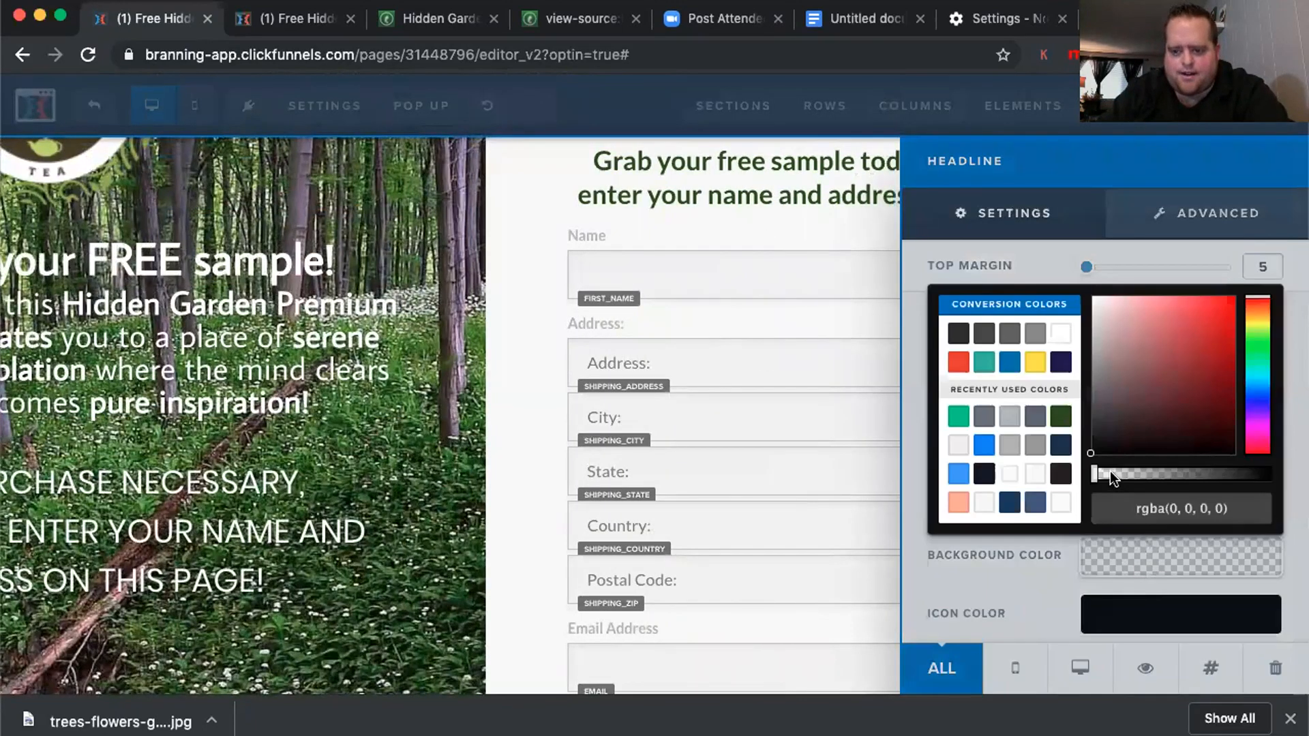
pyautogui.click(1036, 338)
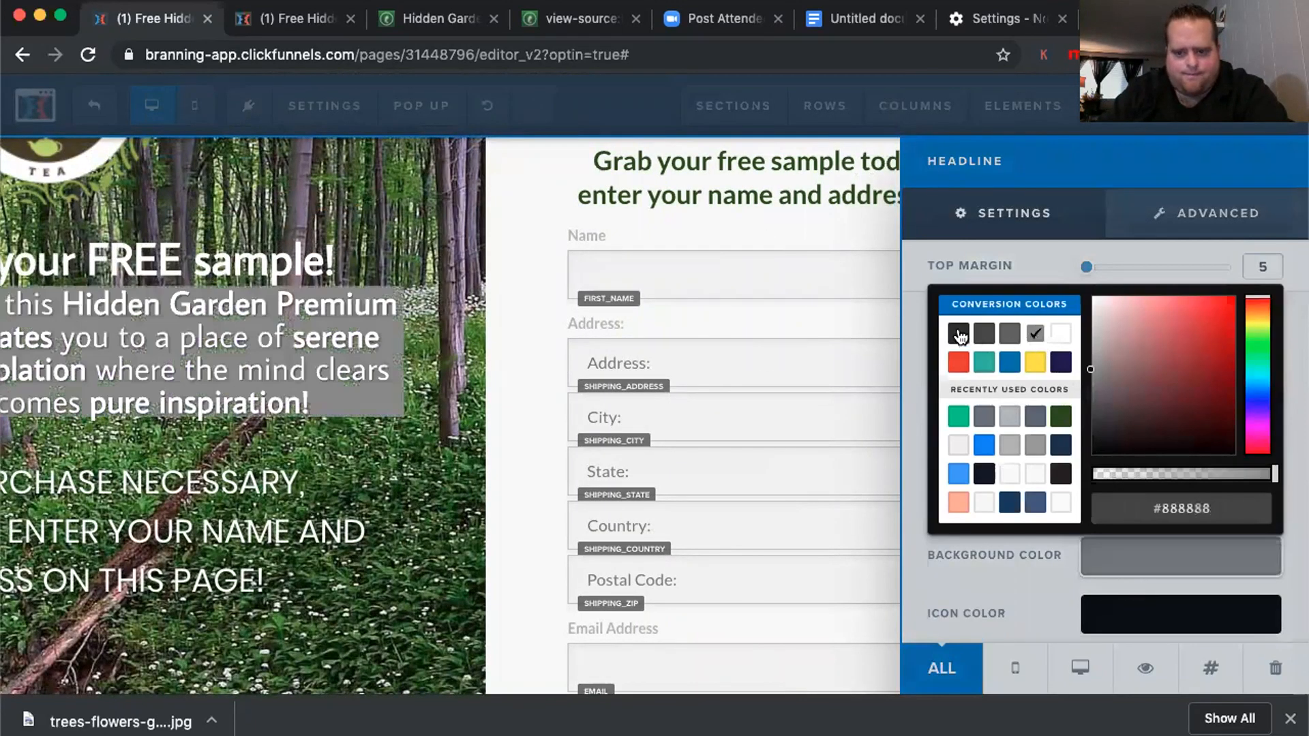
pyautogui.click(960, 334)
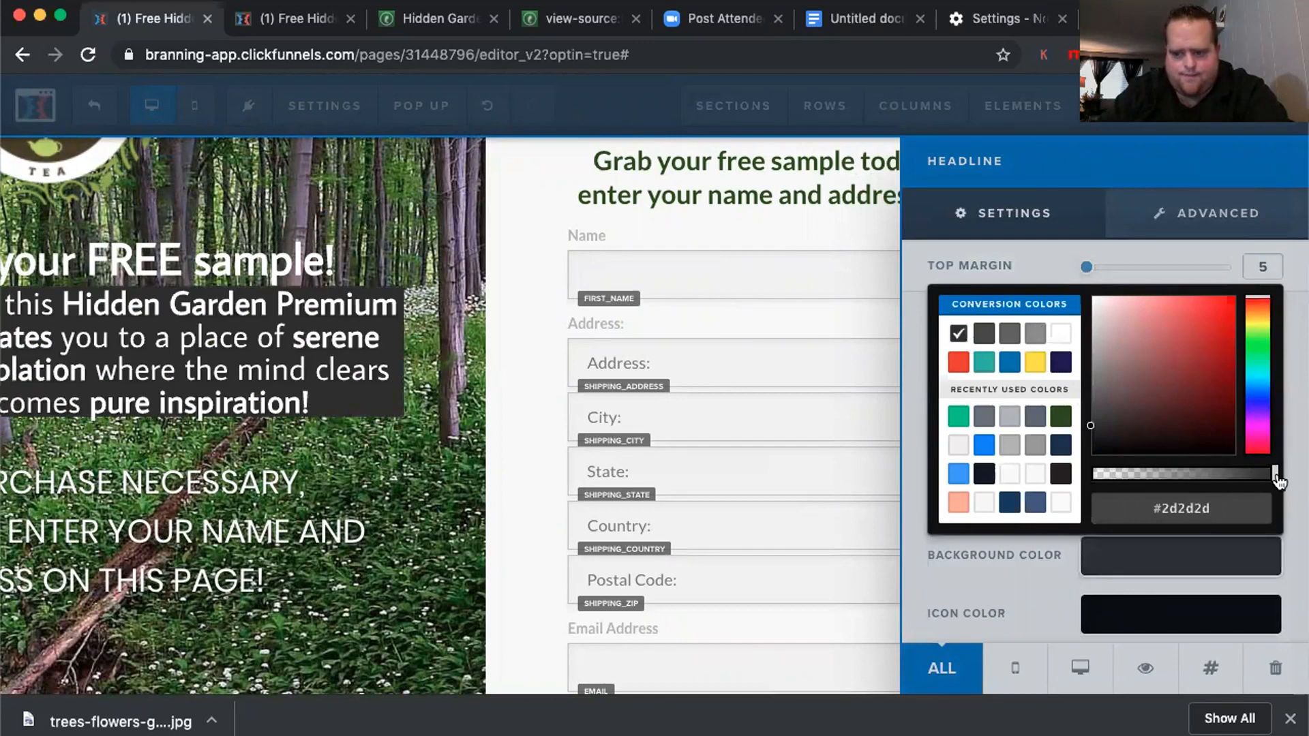
pyautogui.moveTo(1279, 482); pyautogui.dragTo(1133, 475)
pyautogui.click(758, 354)
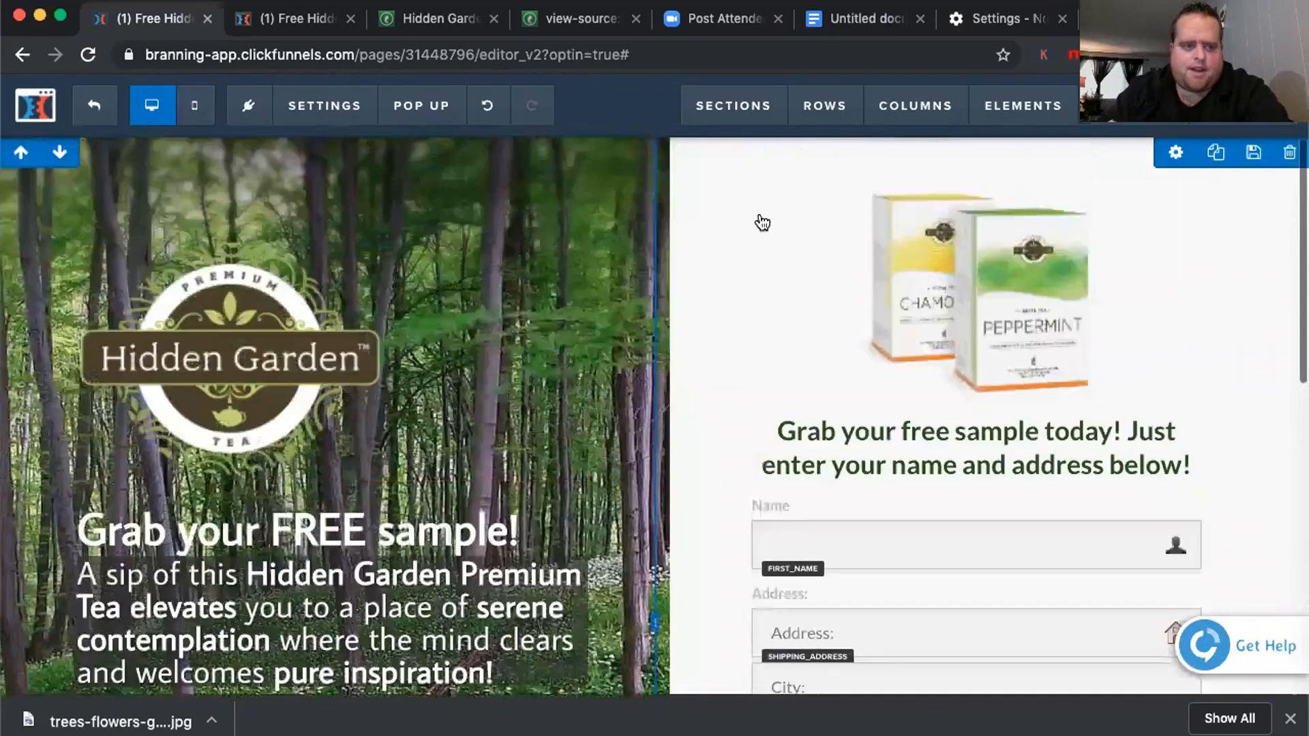
# Sample the dark brown #493F27 from inside the Hidden Garden logo with the color picker extension
pyautogui.click(1213, 54)
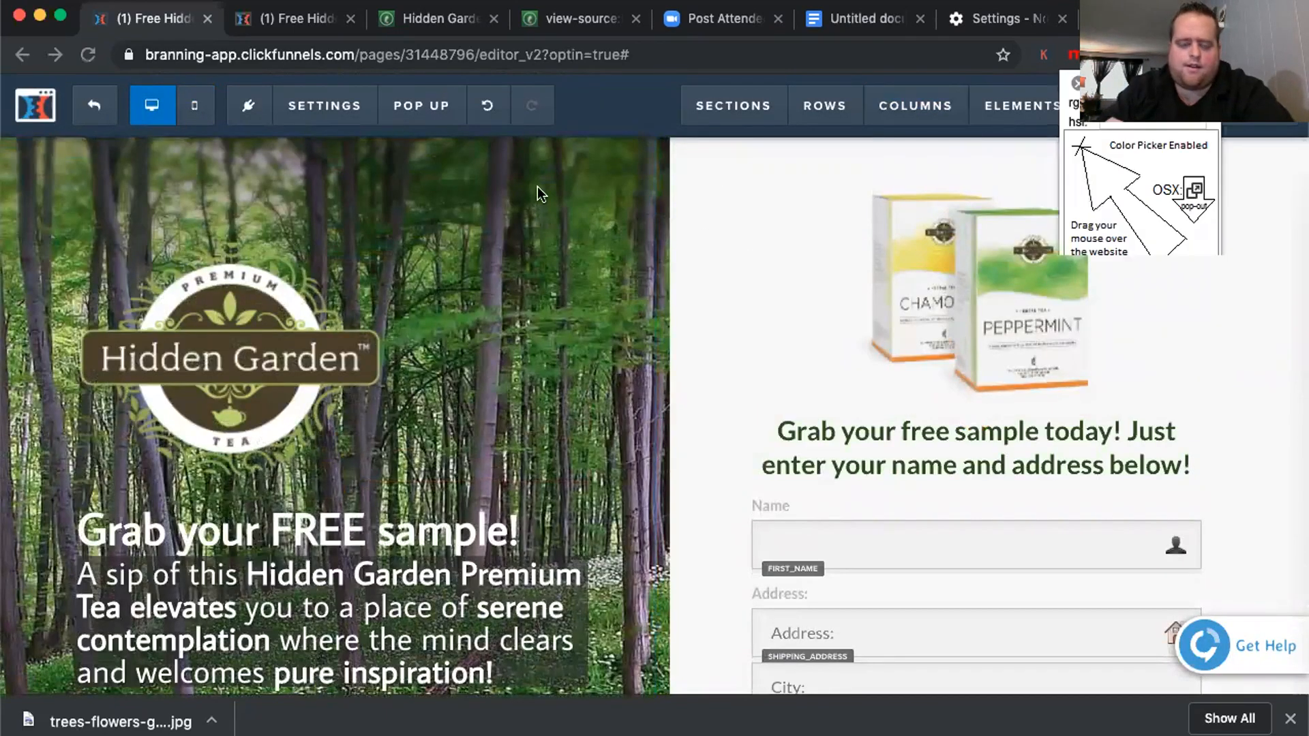
pyautogui.click(245, 298)
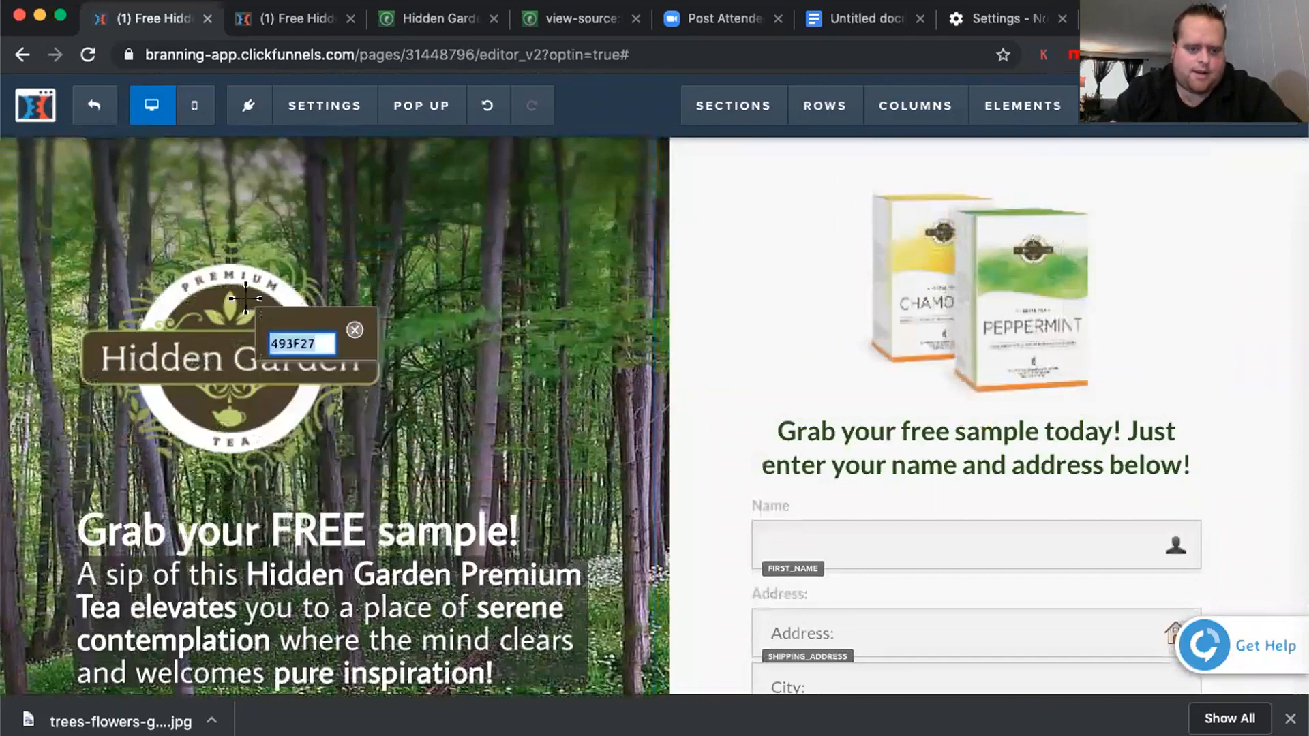
pyautogui.click(356, 329)
# Set the tea description's background color to #493f27 with the opacity lowered to 0.63
pyautogui.scroll(-3, 477, 362)
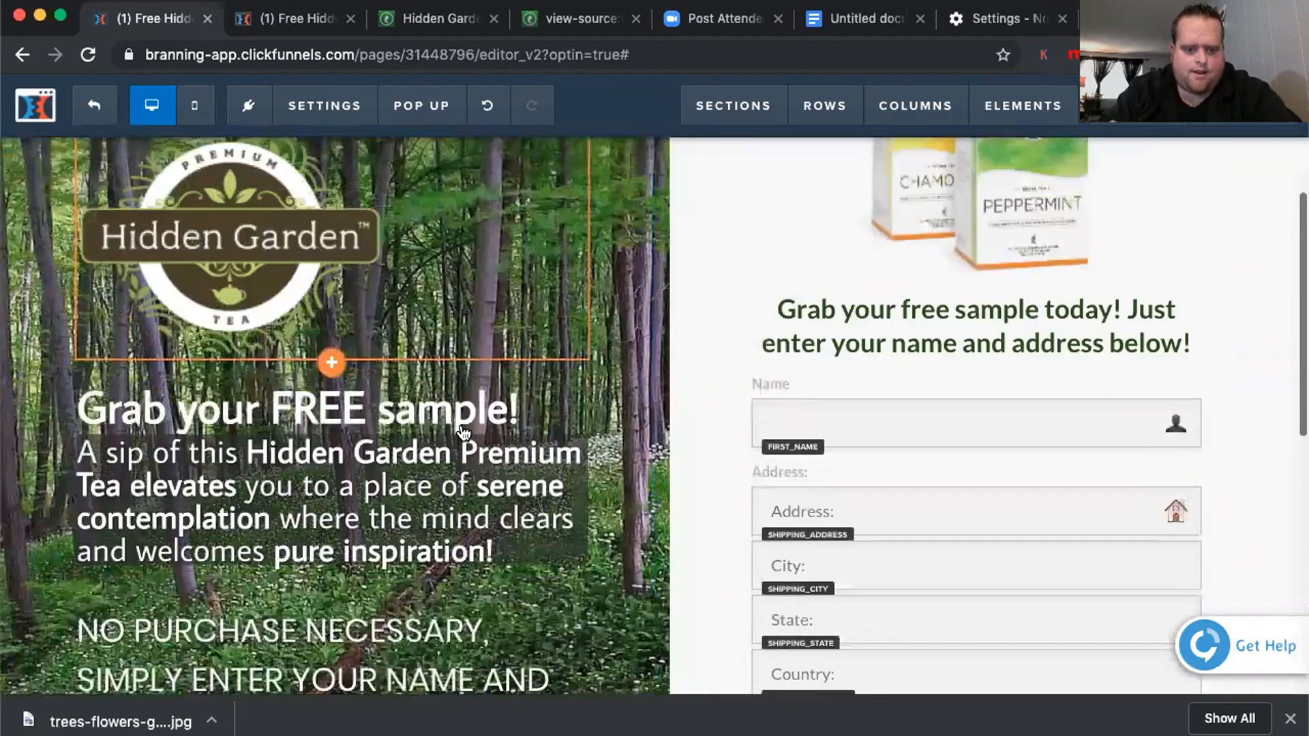
pyautogui.click(499, 366)
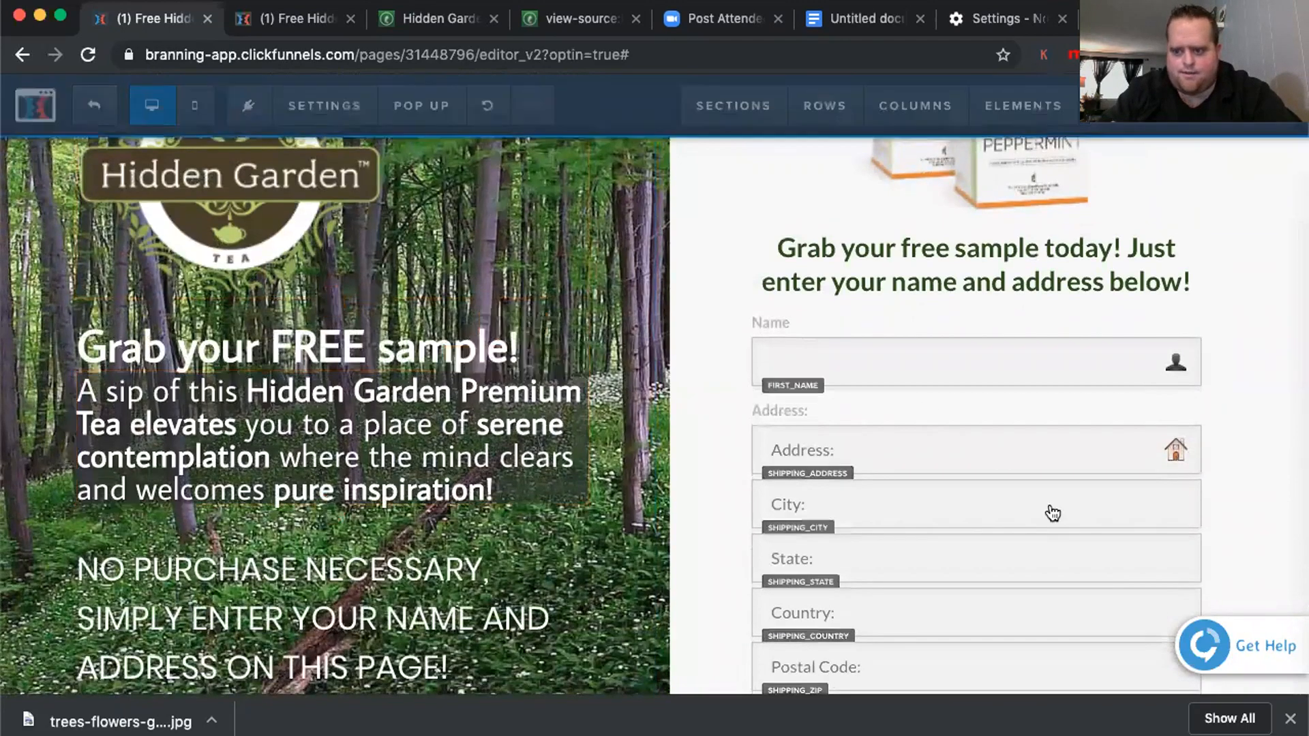
pyautogui.click(1179, 598)
pyautogui.tripleClick(1179, 551)
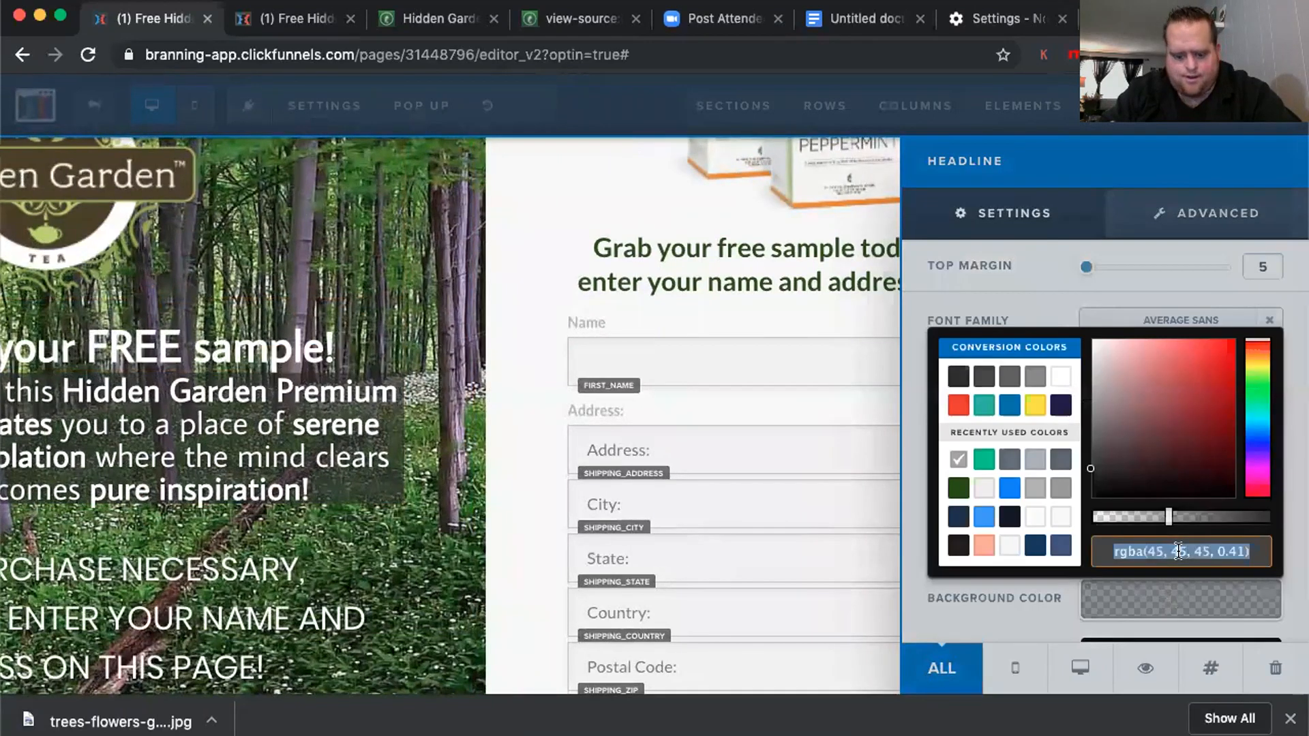
pyautogui.write('#493f27')
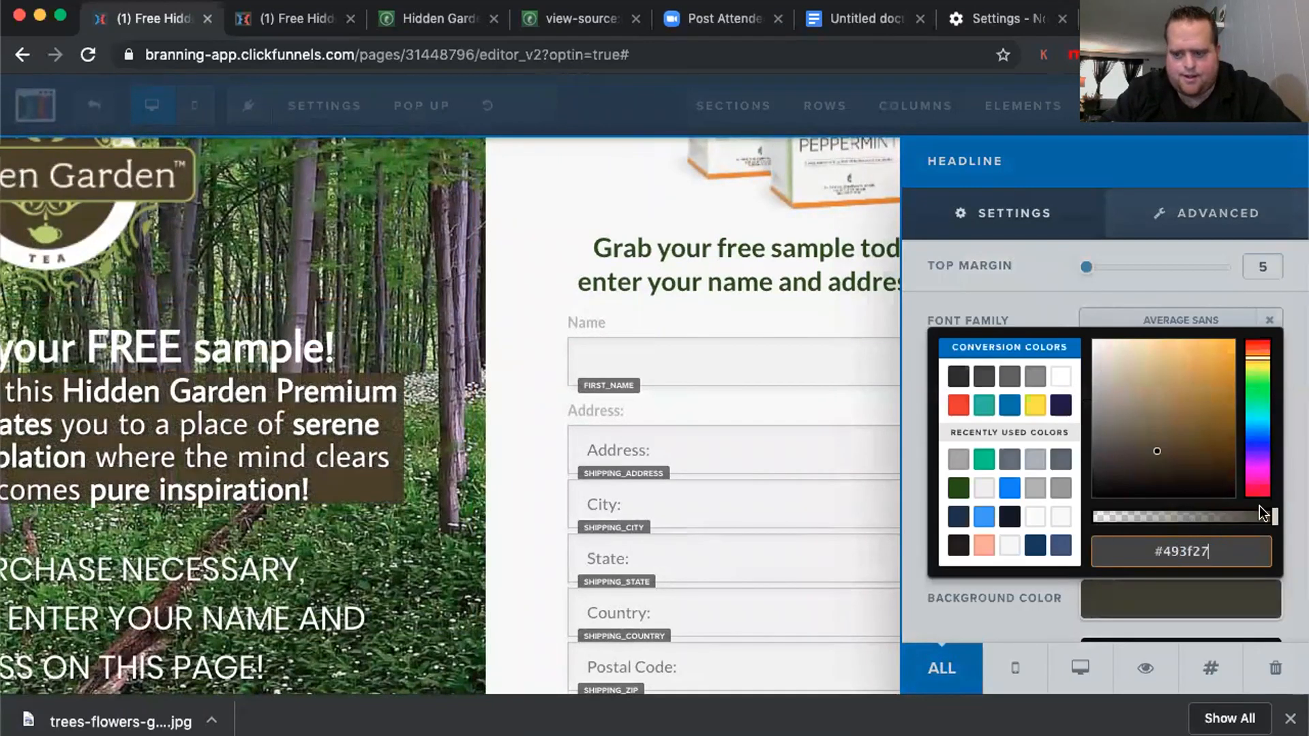
pyautogui.moveTo(1275, 523); pyautogui.dragTo(1206, 530)
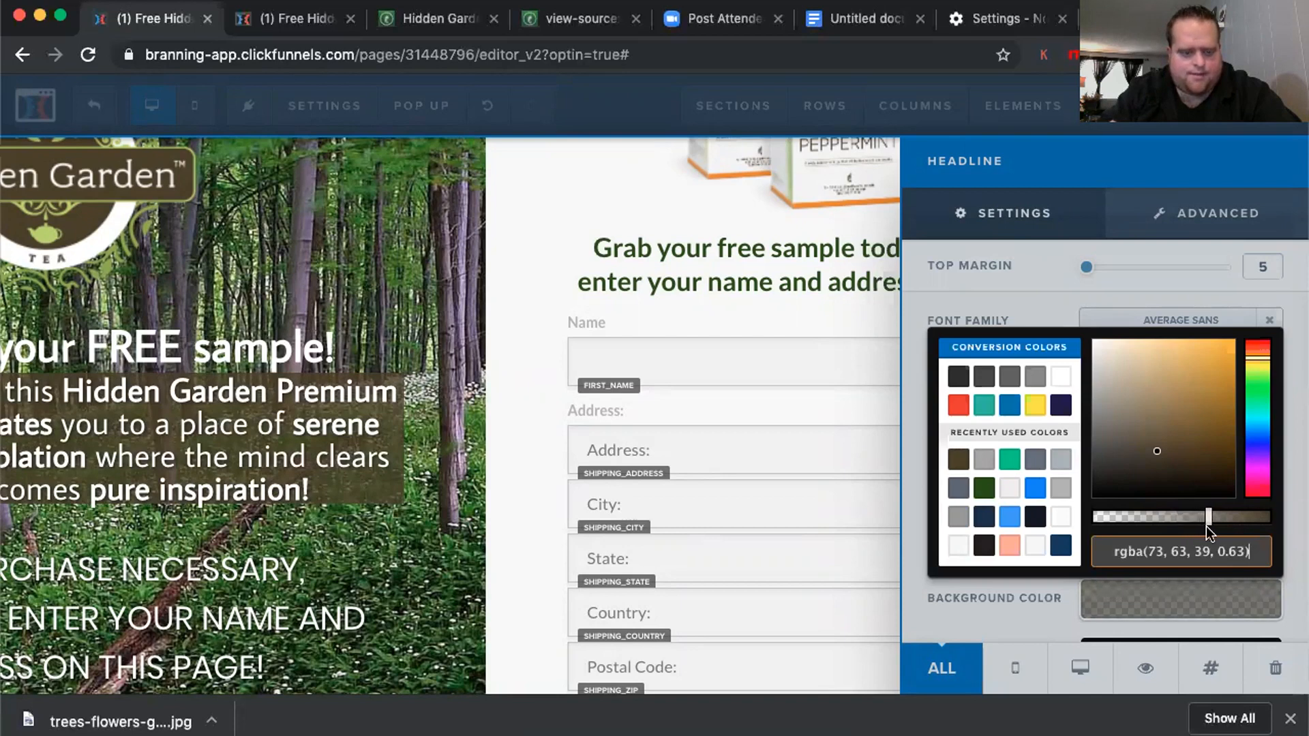
pyautogui.click(1013, 296)
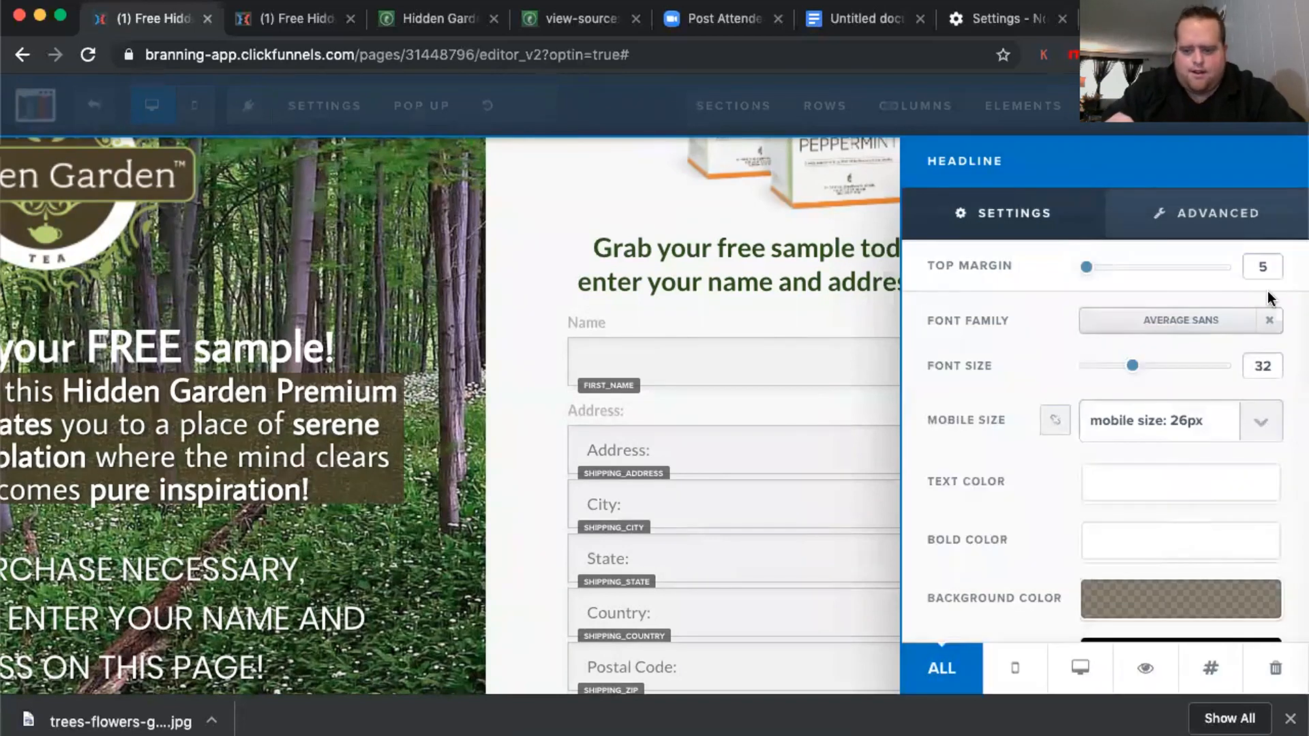
# Set the padding of the tea description to 5px in its advanced styles
pyautogui.scroll(-2, 1150, 413)
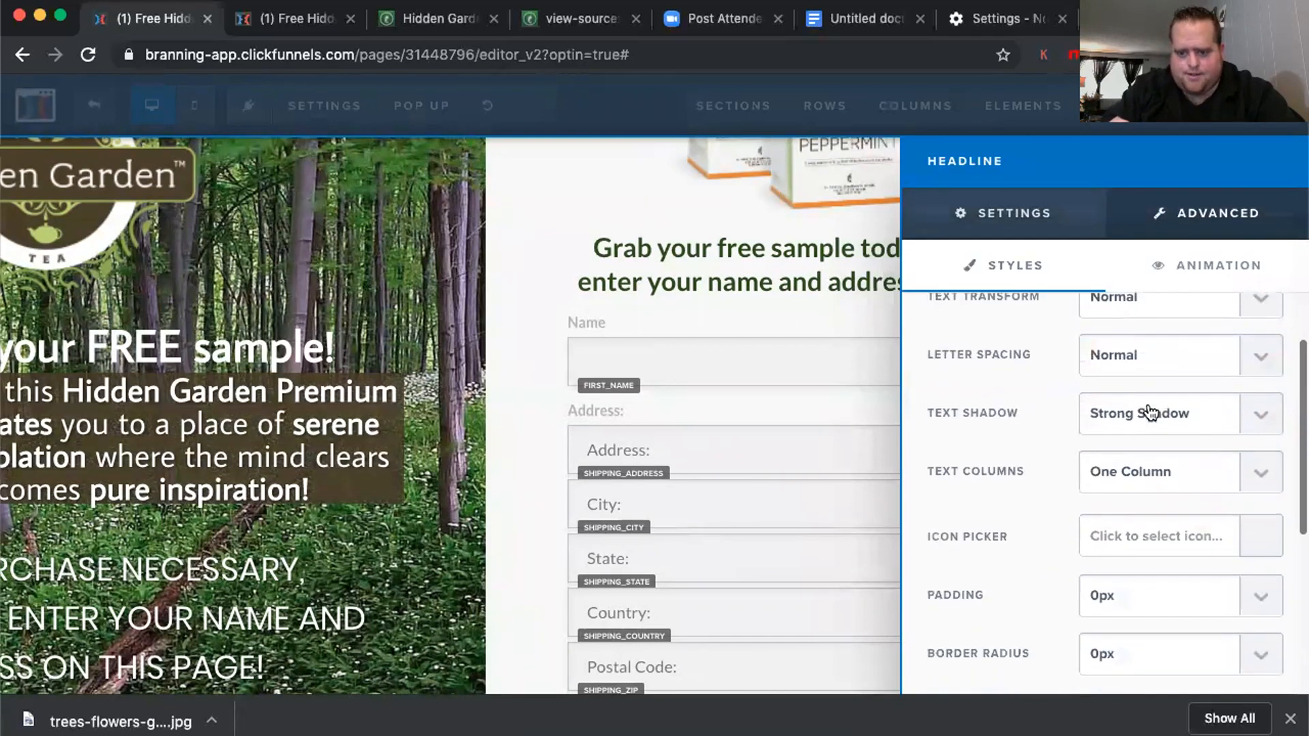
pyautogui.scroll(2, 1151, 413)
pyautogui.scroll(-3, 1151, 412)
pyautogui.scroll(-1, 1151, 413)
pyautogui.click(1150, 513)
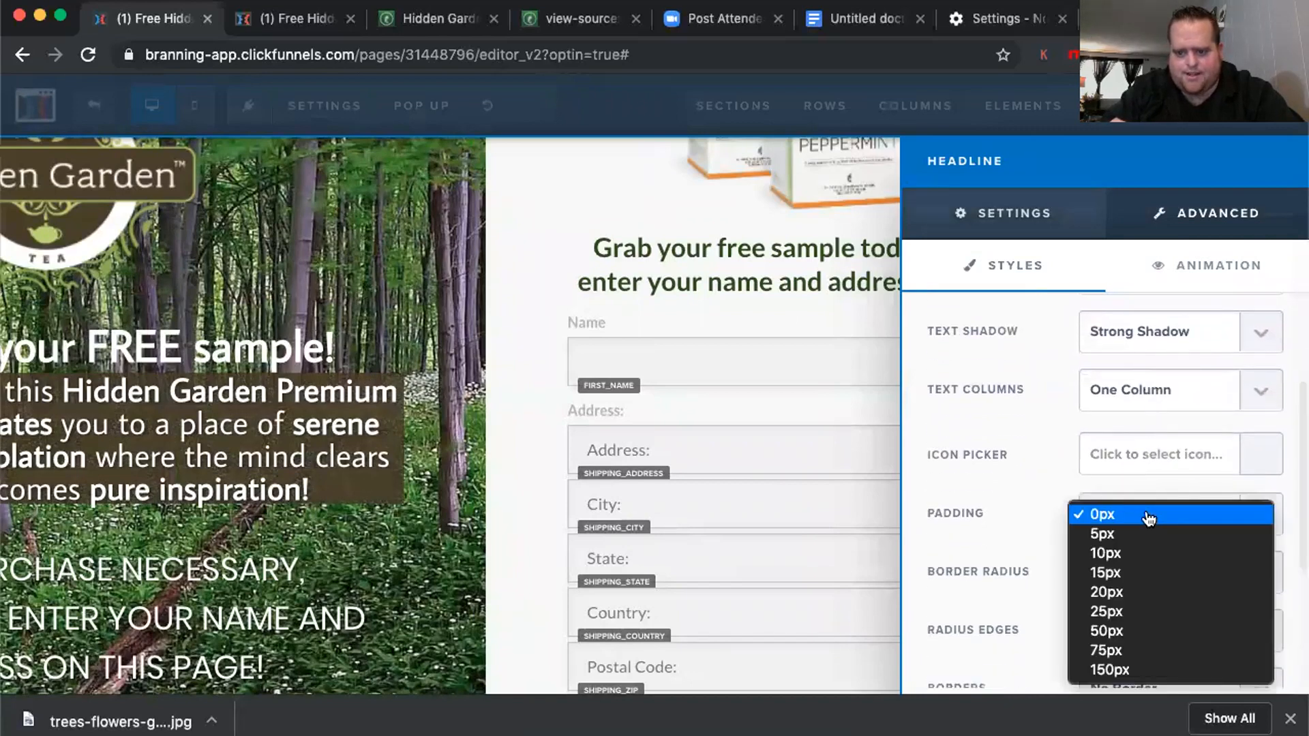
pyautogui.click(1152, 535)
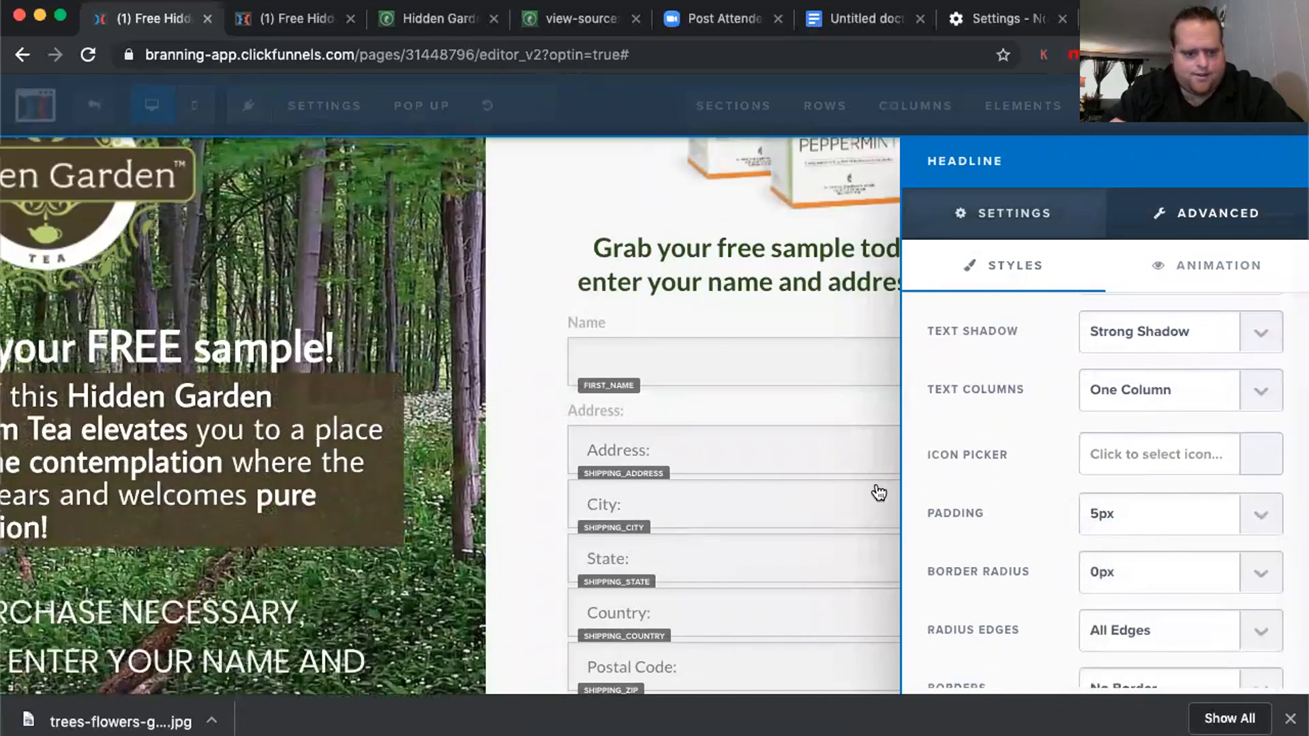
# Reduce the desktop font size of the tea description to 30 and close its settings
pyautogui.click(300, 452)
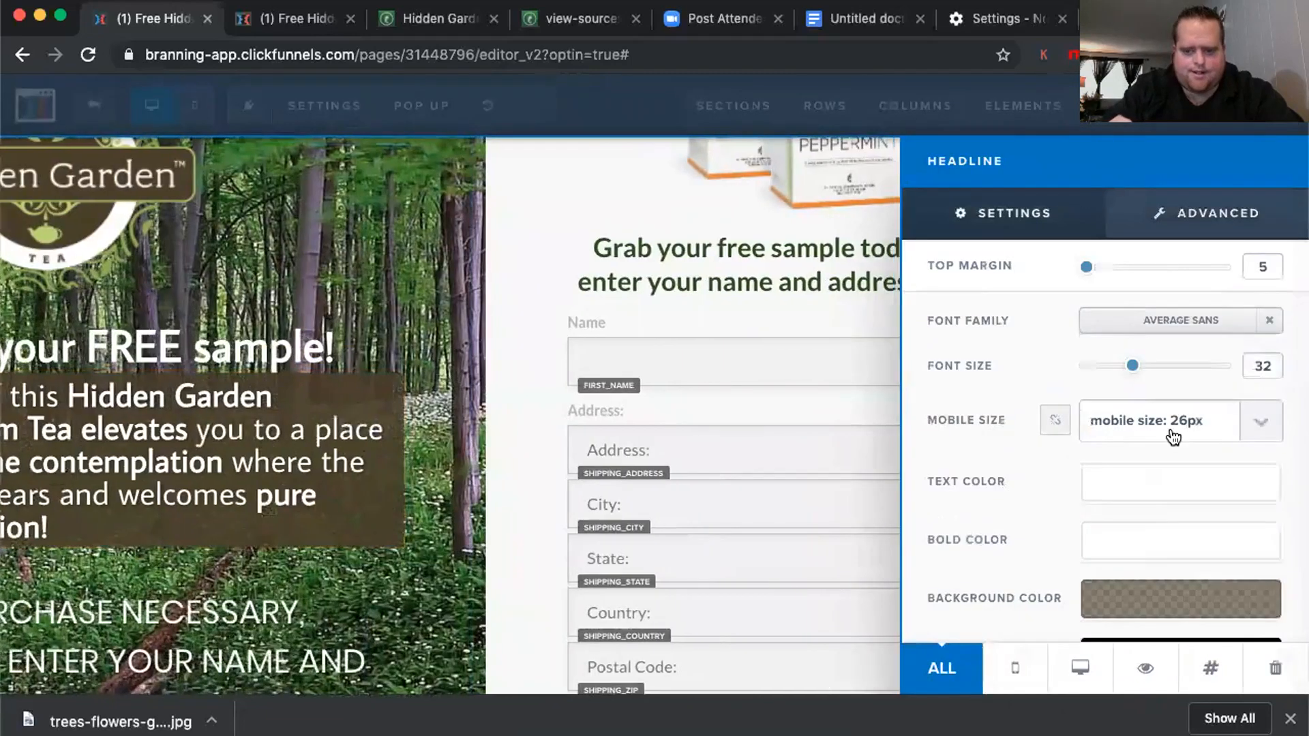
pyautogui.moveTo(1133, 373); pyautogui.dragTo(1129, 371)
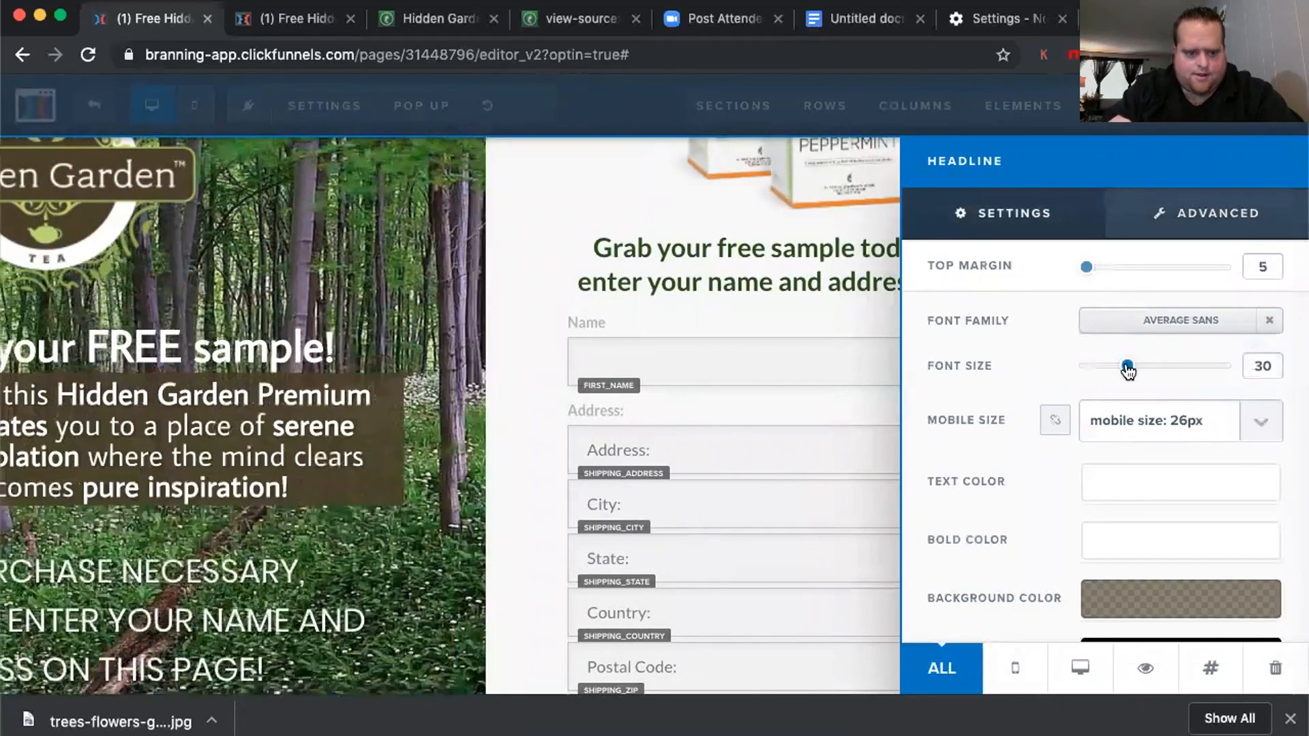
pyautogui.click(352, 453)
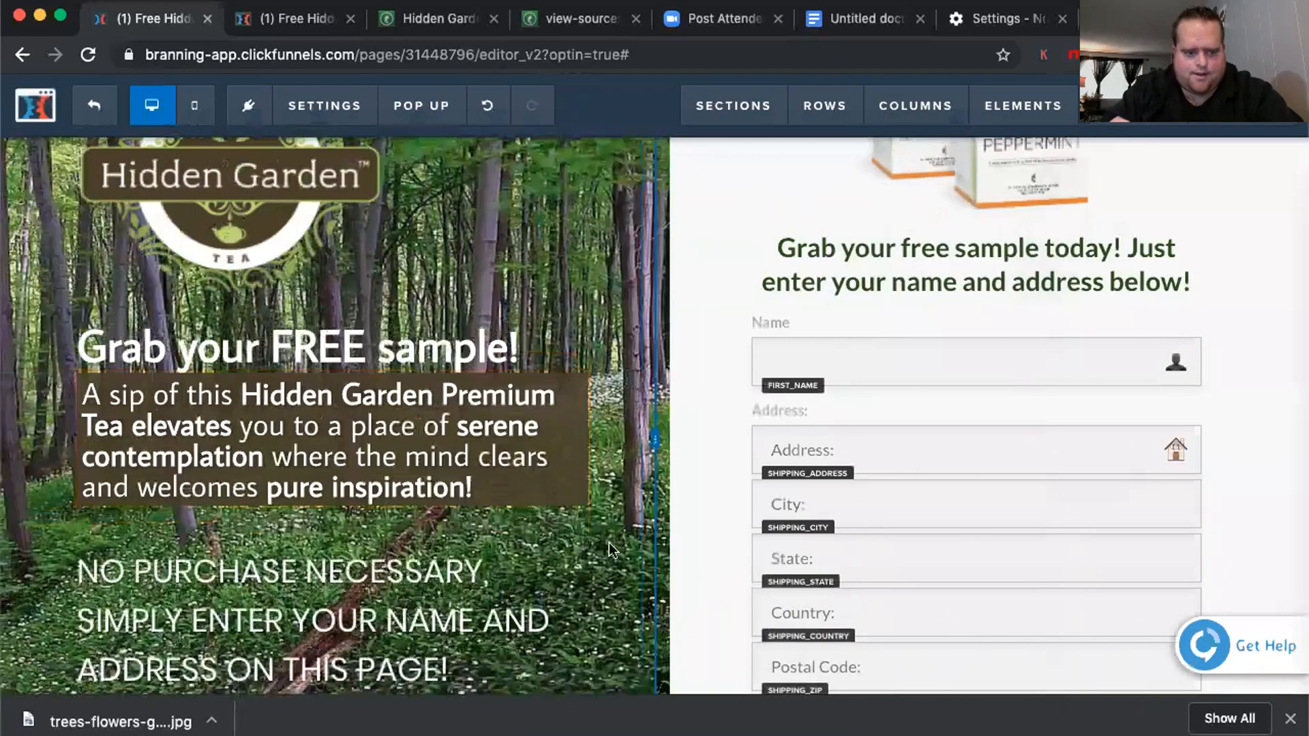
pyautogui.scroll(-3, 562, 447)
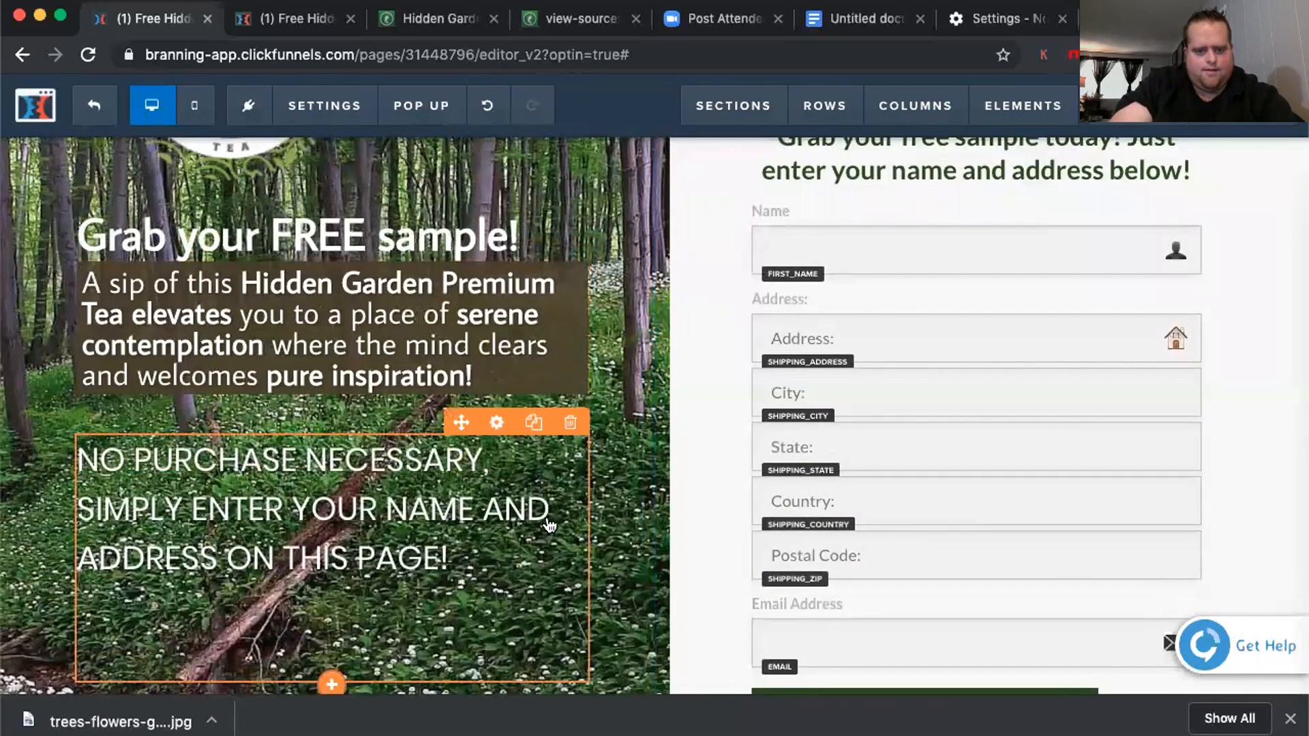
pyautogui.scroll(3, 549, 525)
pyautogui.scroll(-3, 529, 591)
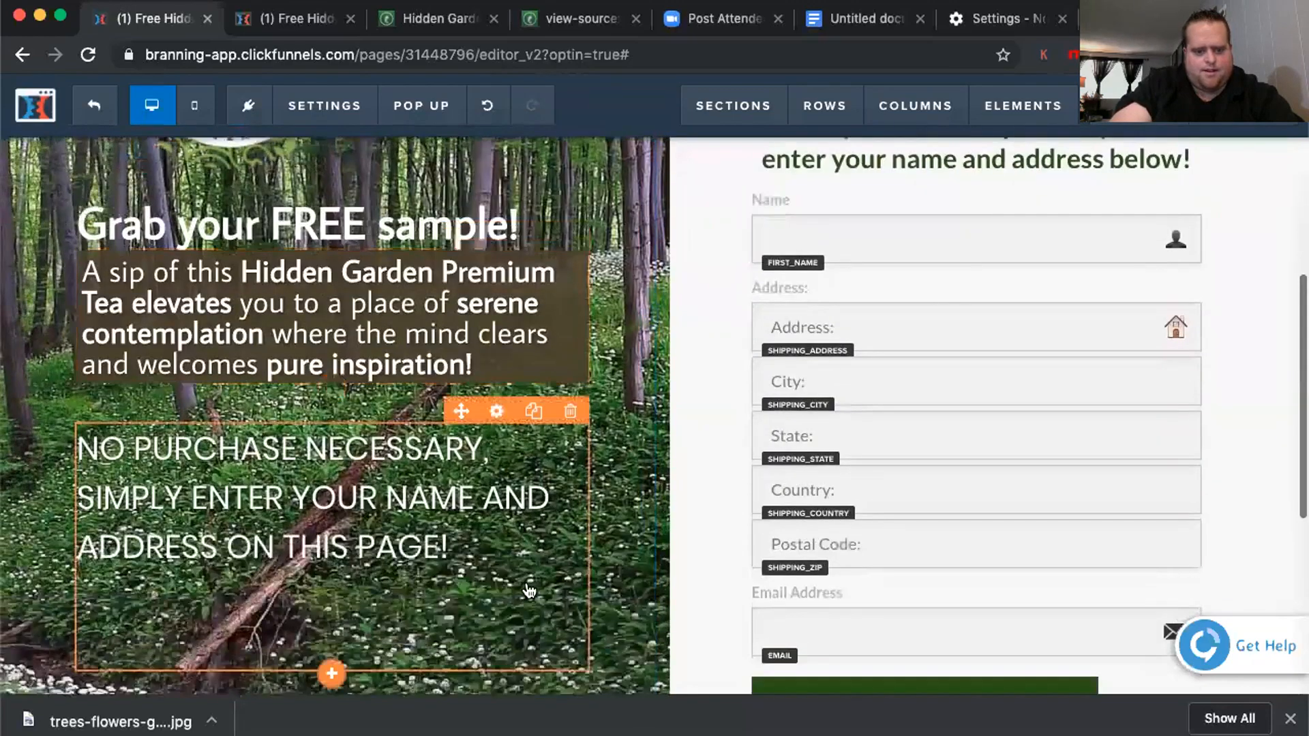
pyautogui.scroll(5, 584, 473)
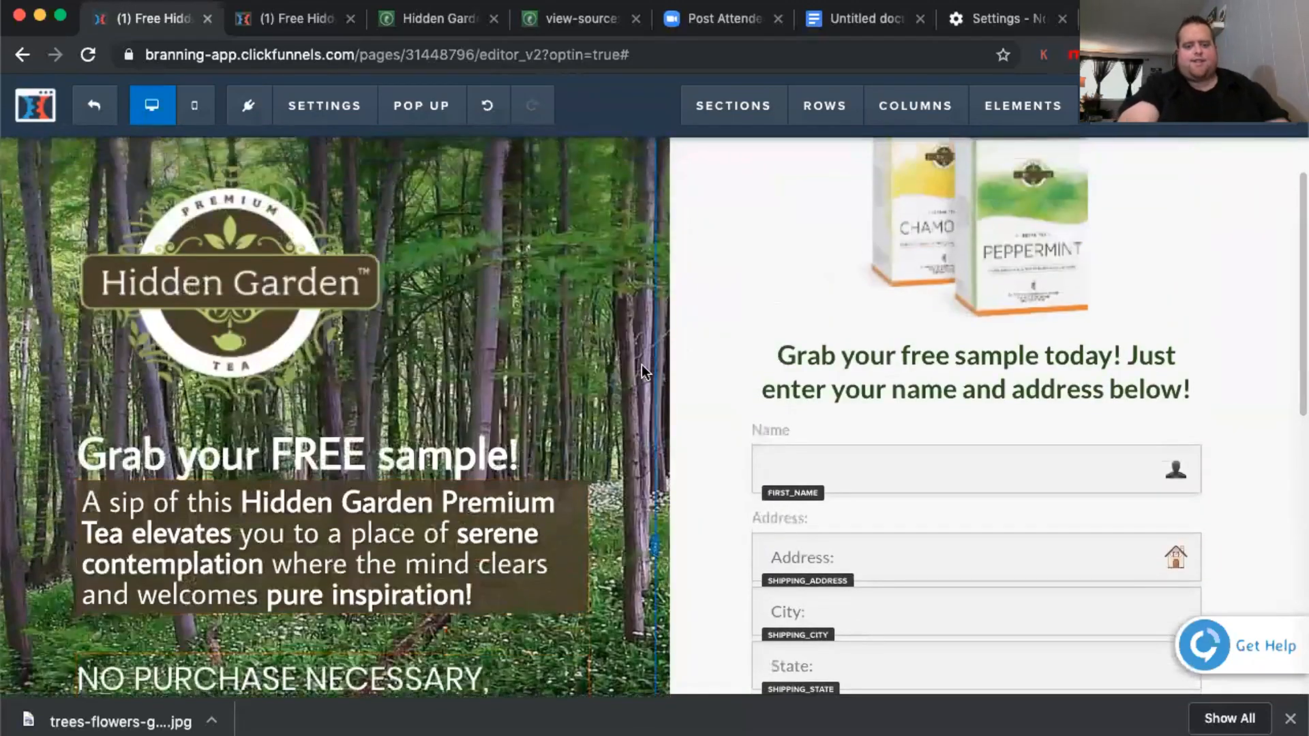
pyautogui.scroll(2, 644, 371)
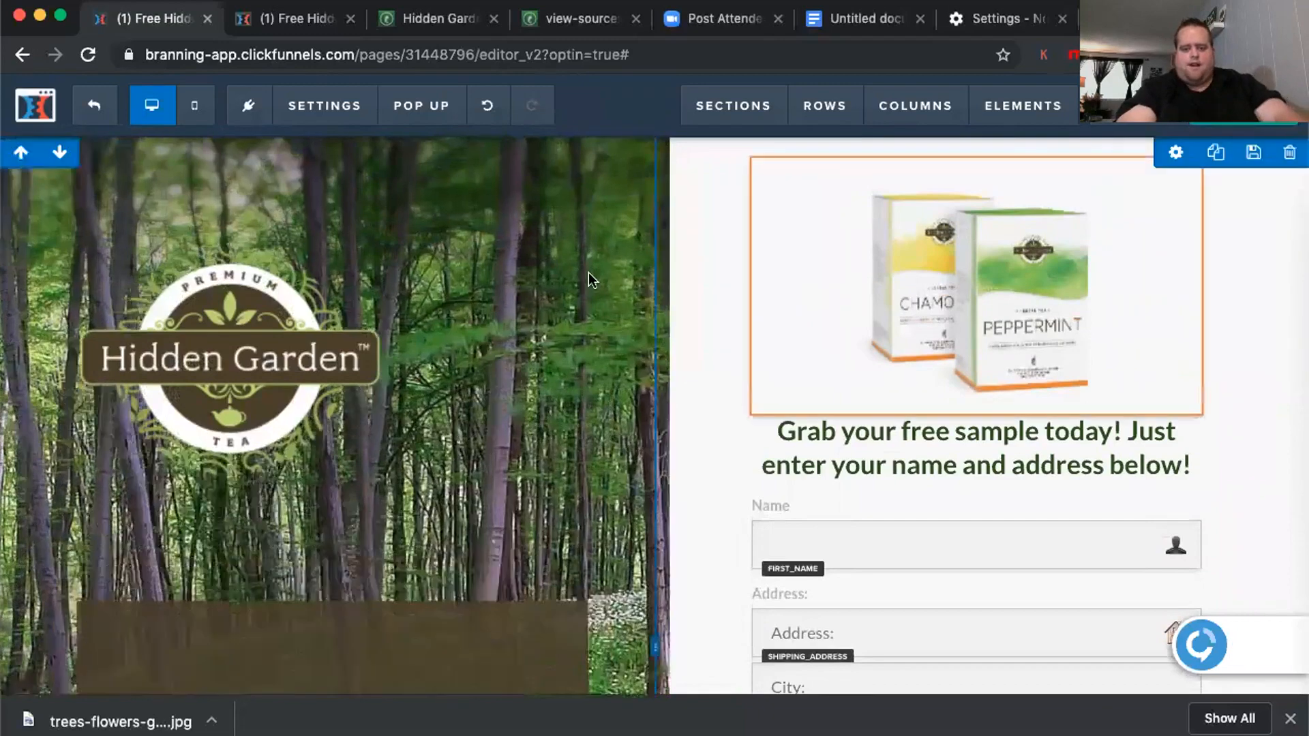
# Preview the updated opt-in page in a new browser tab and close the older preview
pyautogui.scroll(-5, 587, 272)
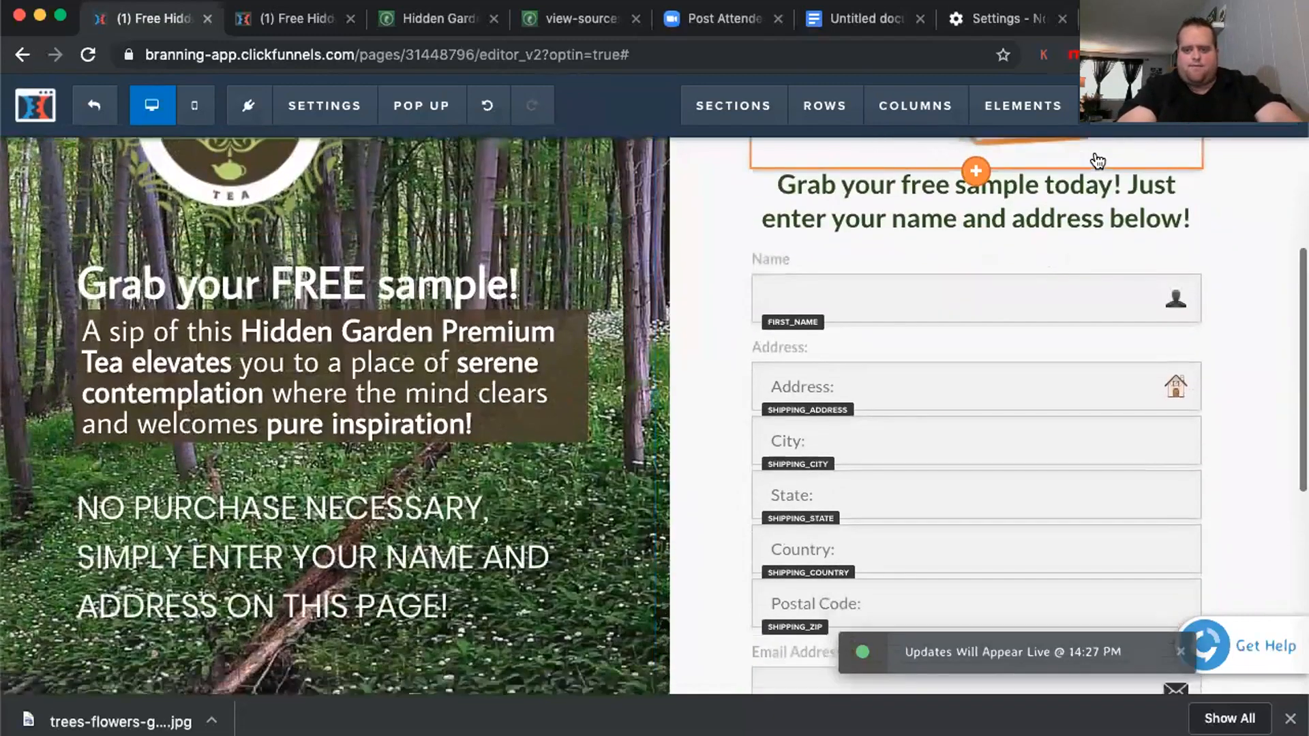
pyautogui.click(1111, 127)
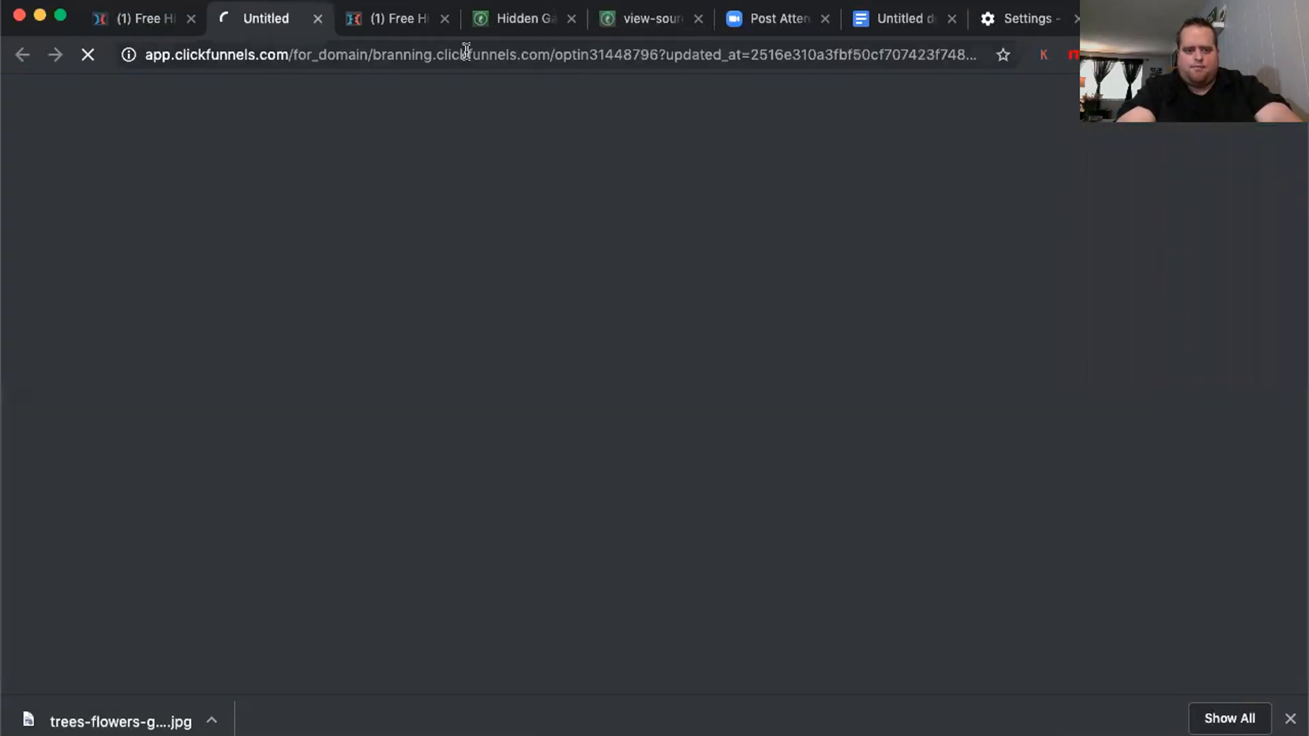
pyautogui.click(441, 19)
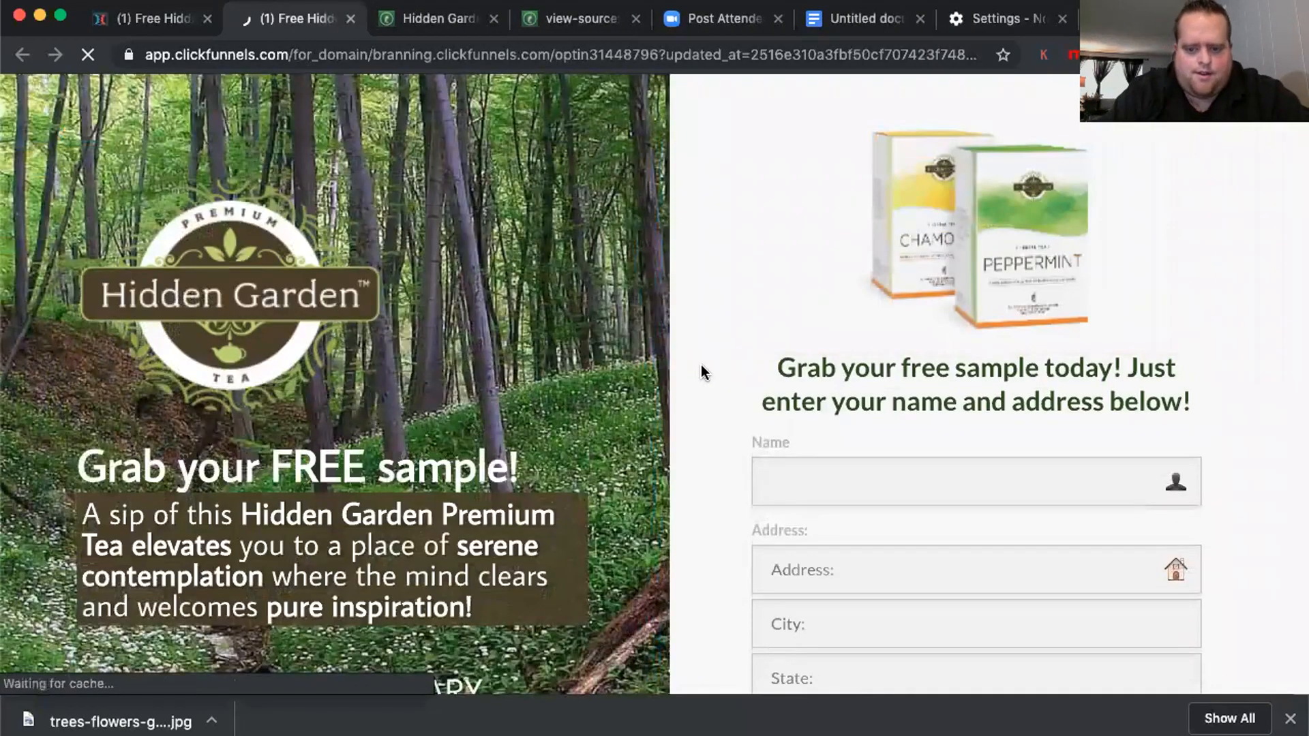
# Fill in the previewed opt-in form with a saved contact's name, address and e-mail, and submit the free-sample request
pyautogui.scroll(-3, 701, 371)
pyautogui.scroll(2, 733, 362)
pyautogui.click(909, 401)
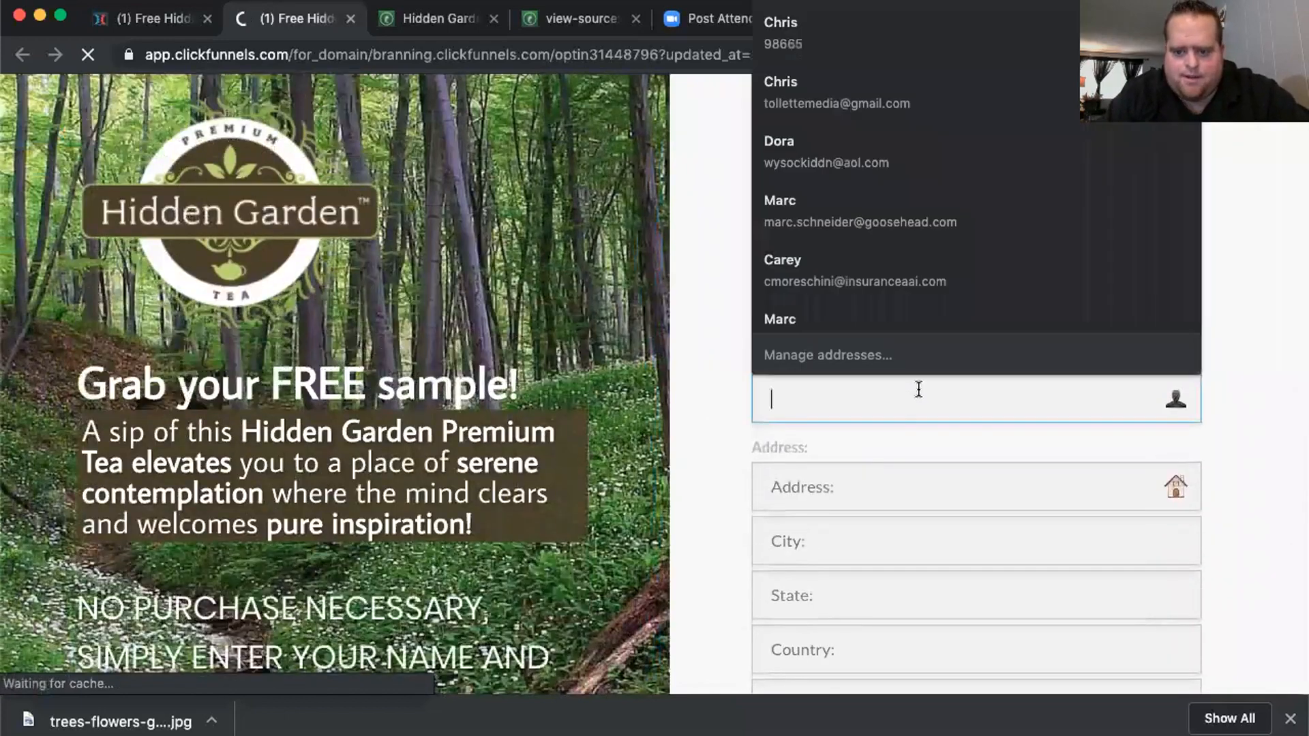
pyautogui.click(861, 45)
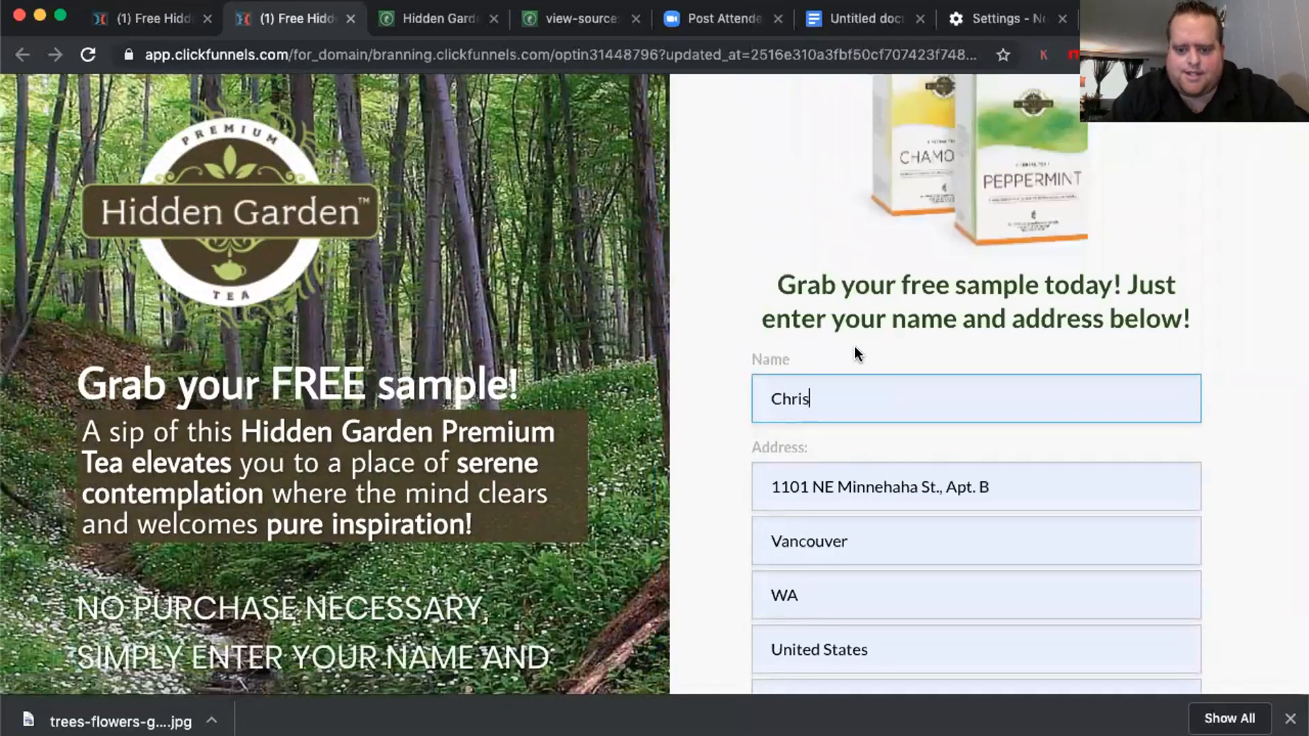
pyautogui.scroll(-5, 854, 345)
pyautogui.scroll(-2, 829, 345)
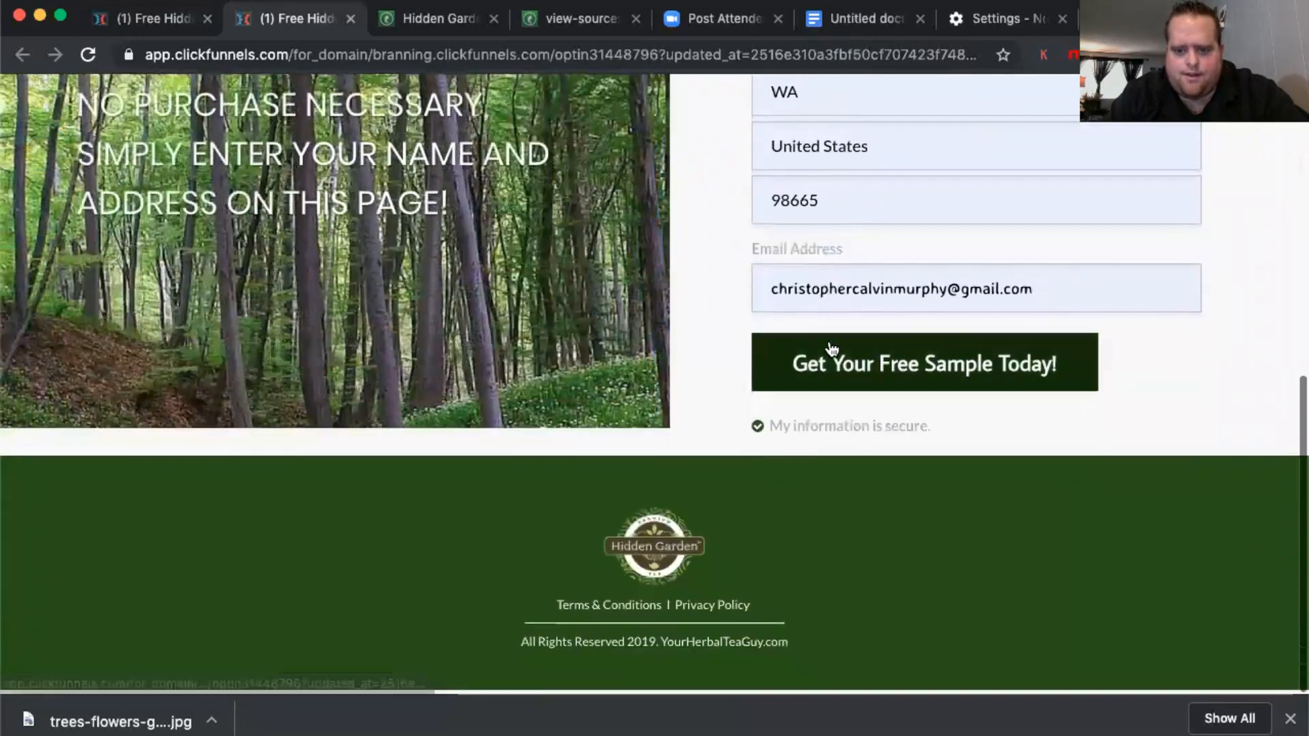
pyautogui.click(878, 375)
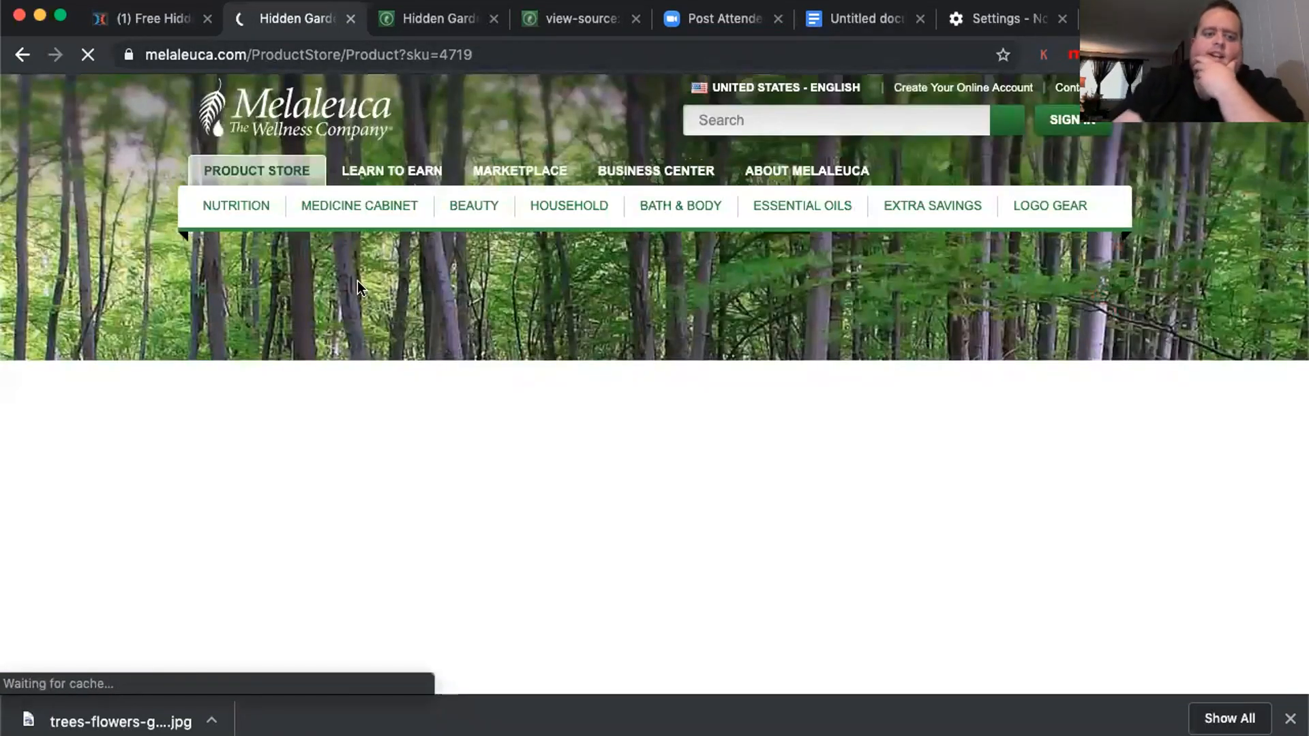
# Review the Melaleuca product page reached after submitting and compare its tab icon with the opt-in page's
pyautogui.scroll(-9, 358, 281)
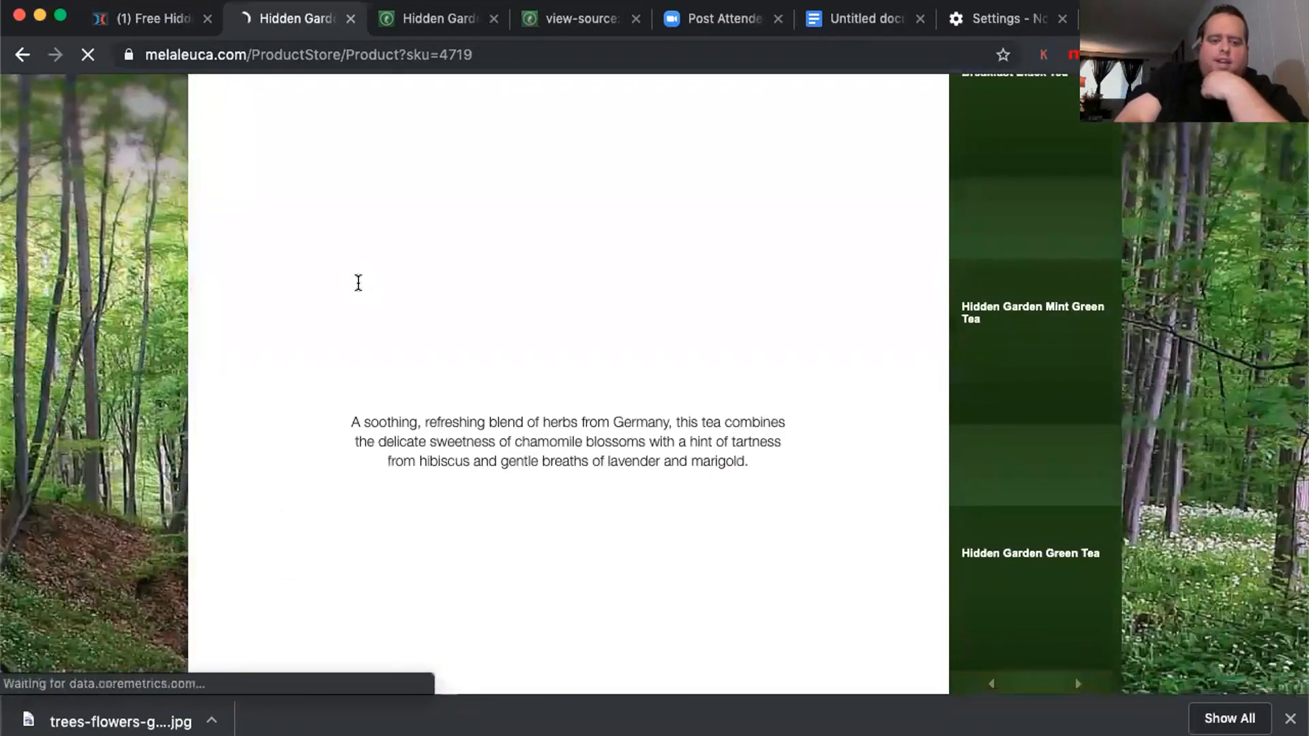
pyautogui.scroll(2, 358, 280)
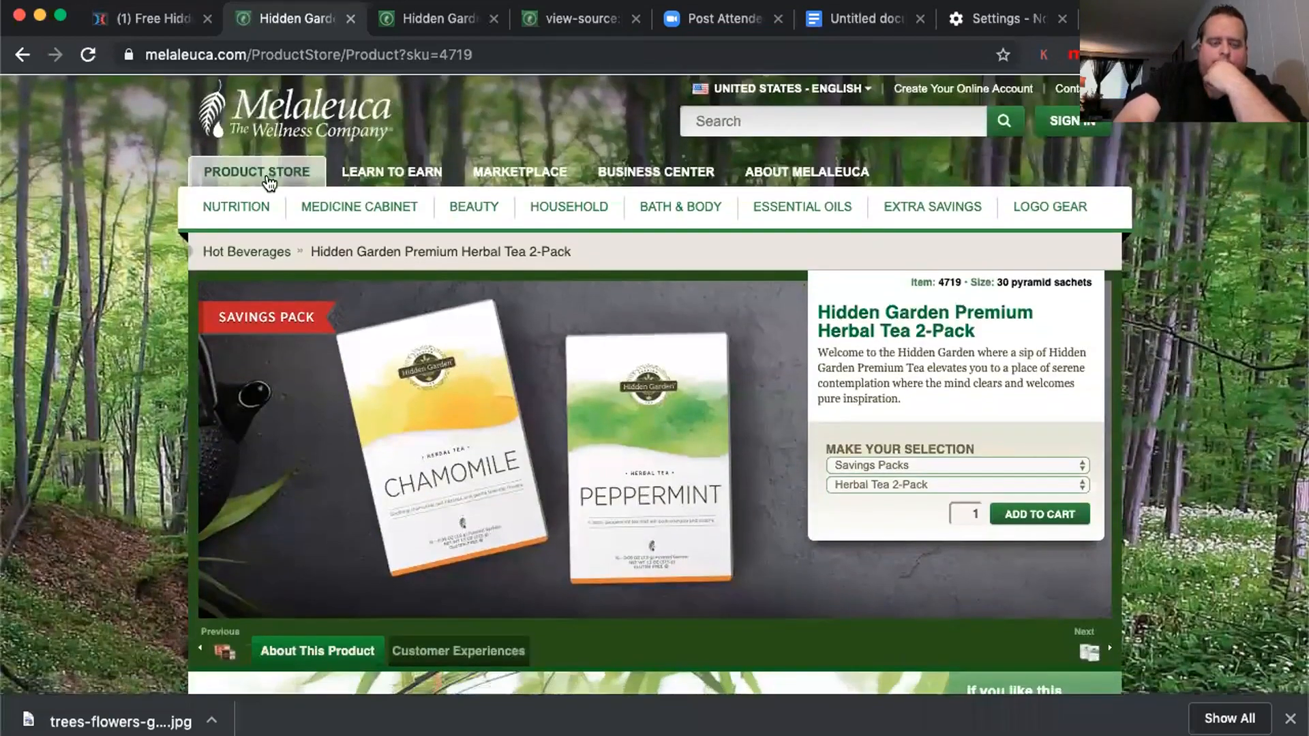
pyautogui.click(160, 19)
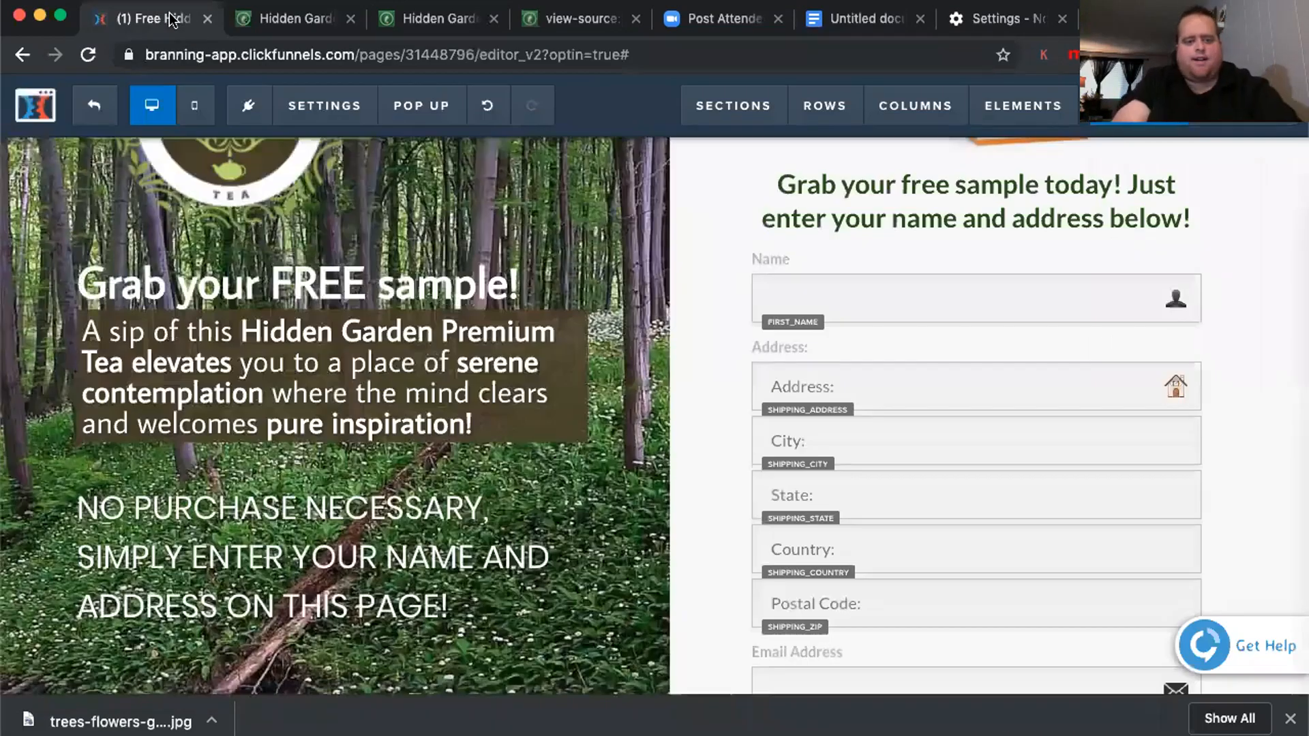
pyautogui.scroll(5, 453, 301)
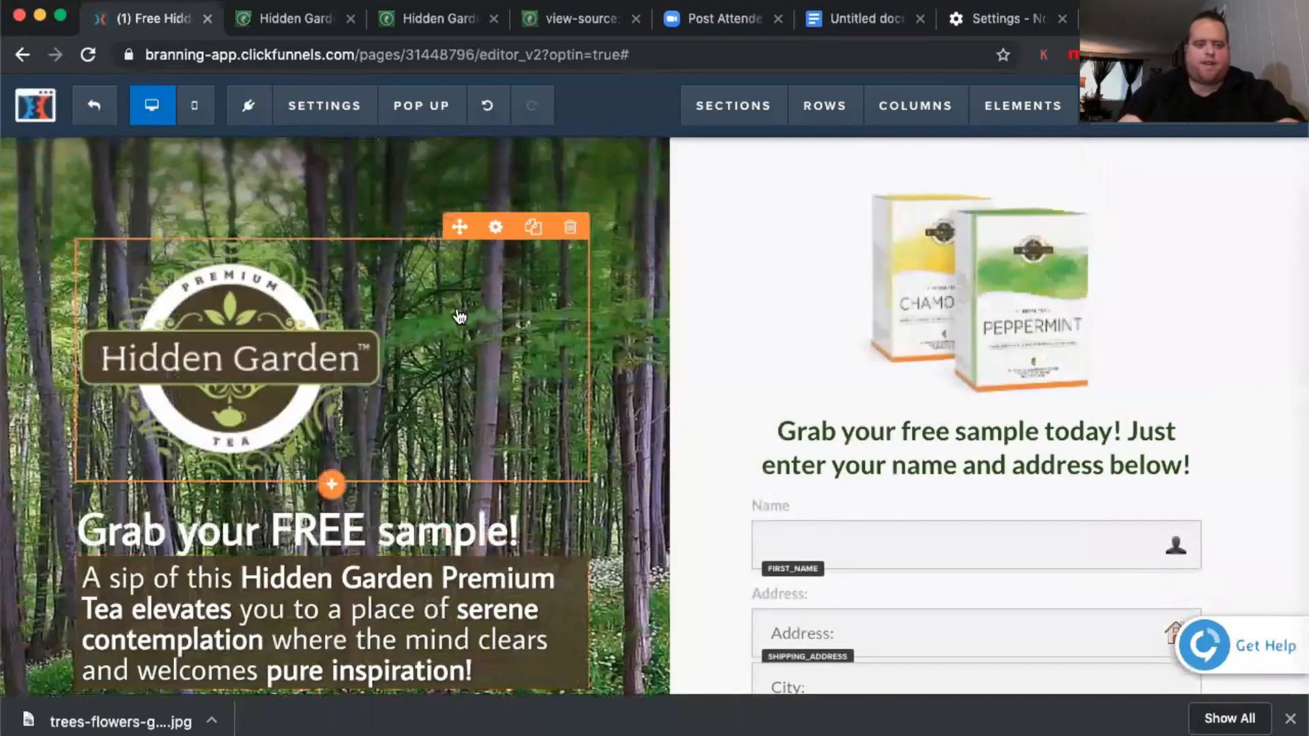
pyautogui.click(321, 29)
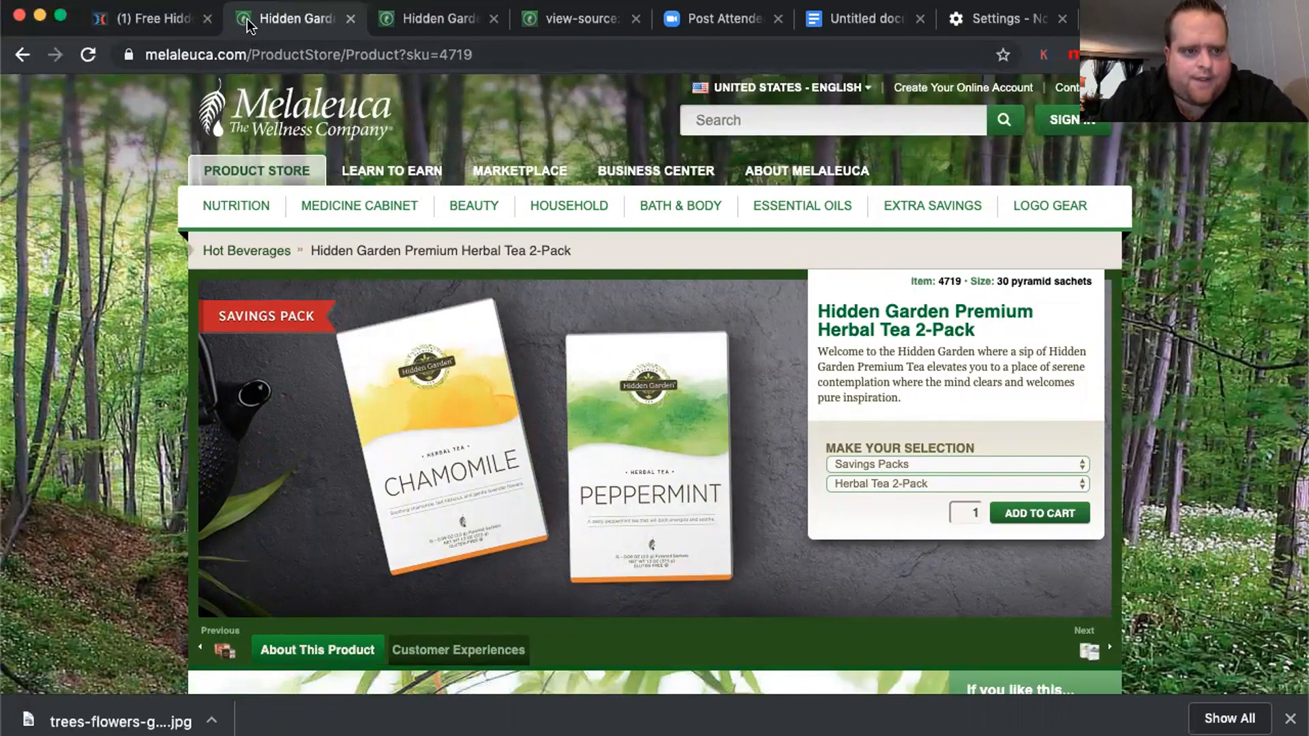
pyautogui.click(139, 17)
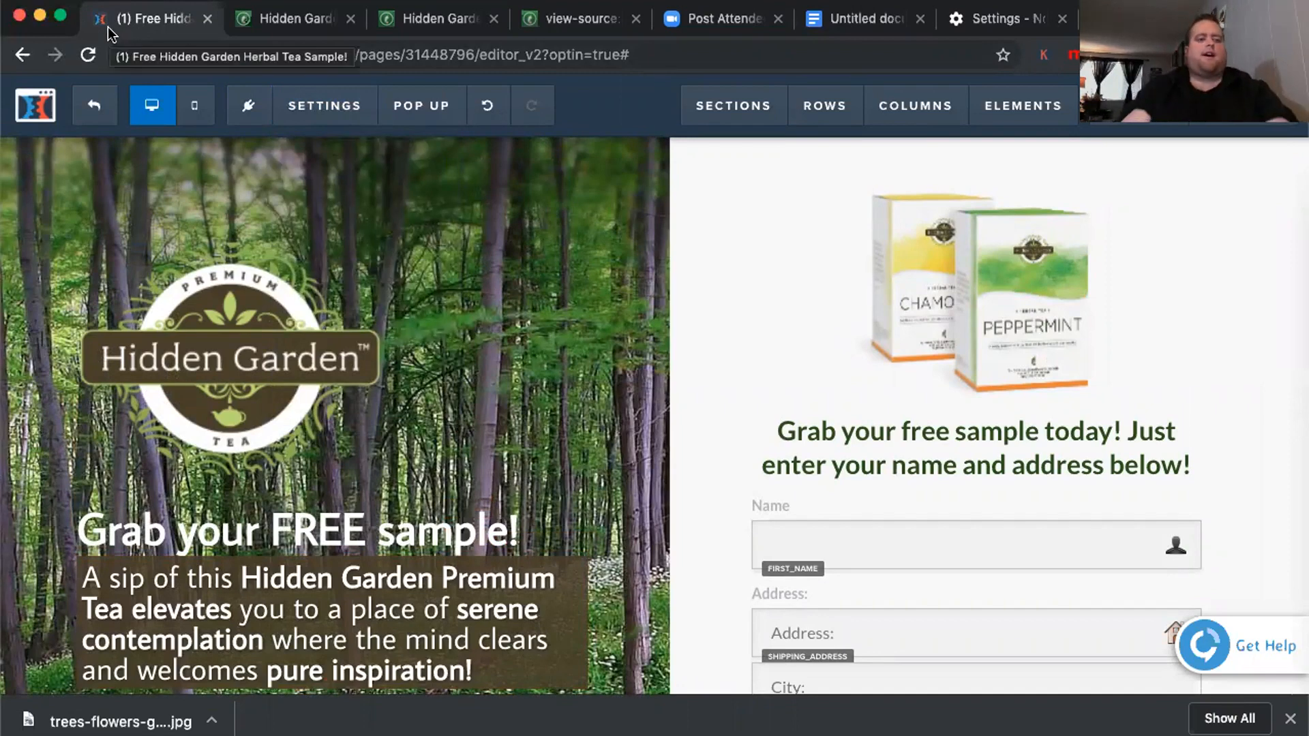
pyautogui.click(269, 22)
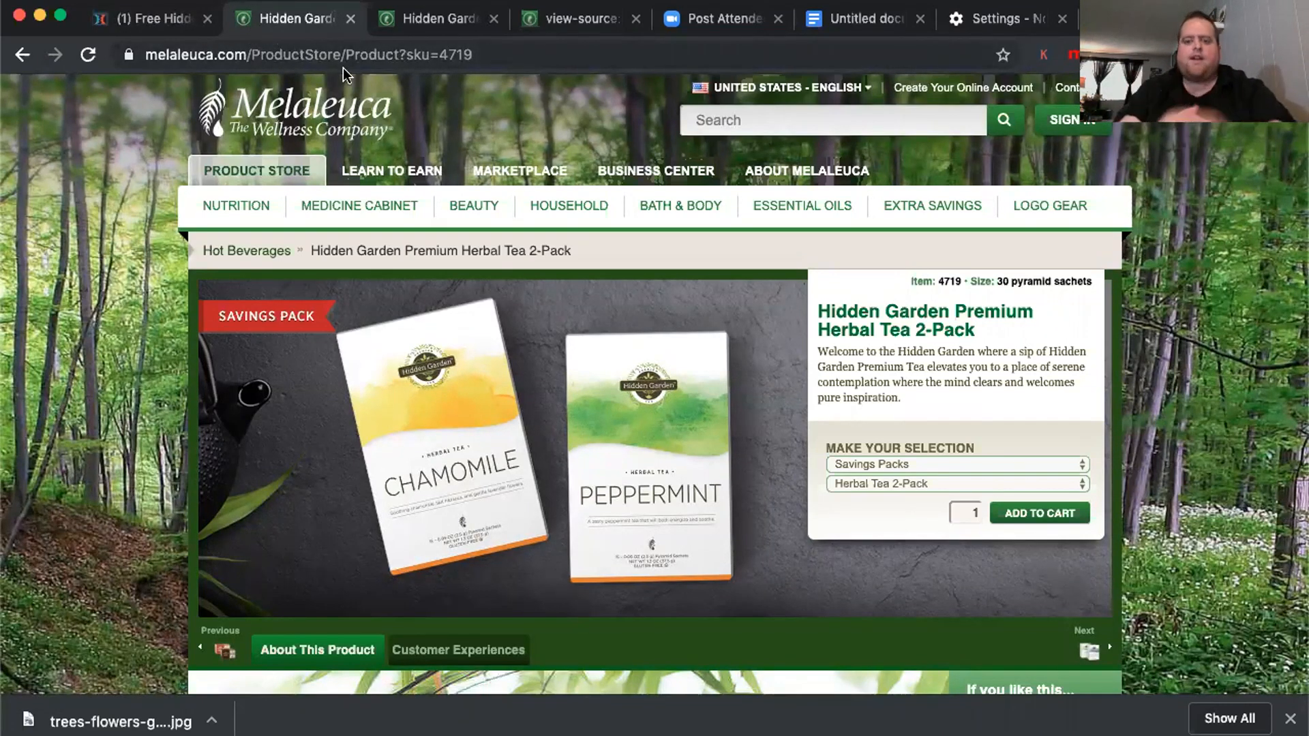
pyautogui.click(844, 15)
pyautogui.click(583, 374)
pyautogui.moveTo(631, 423); pyautogui.dragTo(274, 424)
pyautogui.press('super+c')
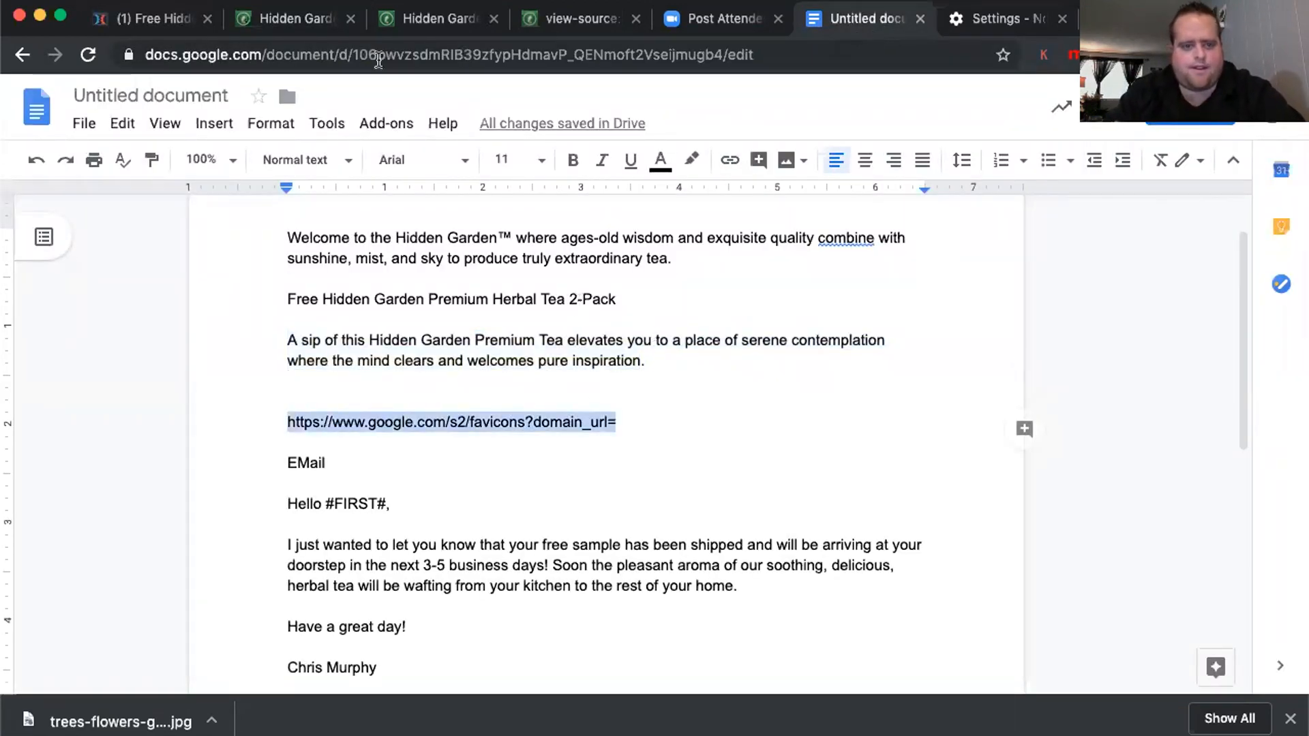
pyautogui.click(309, 27)
pyautogui.click(439, 23)
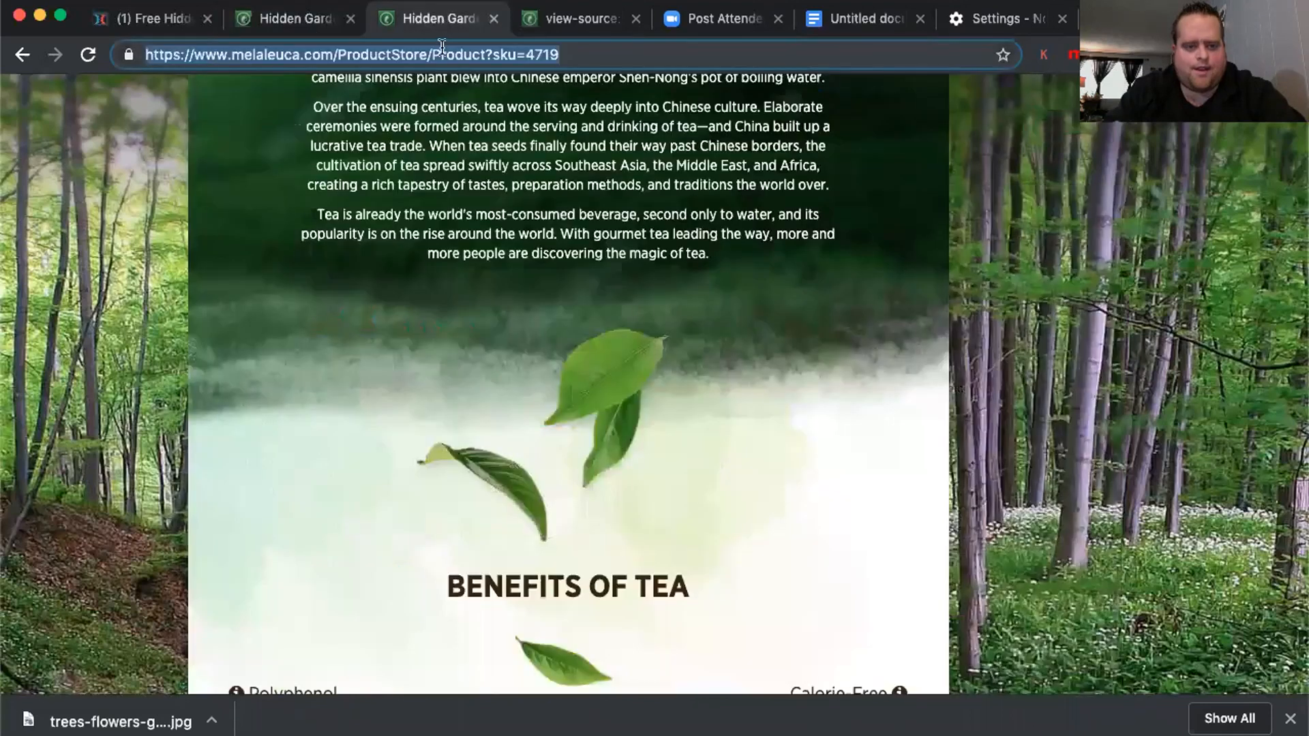
pyautogui.click(441, 54)
pyautogui.press('super+v')
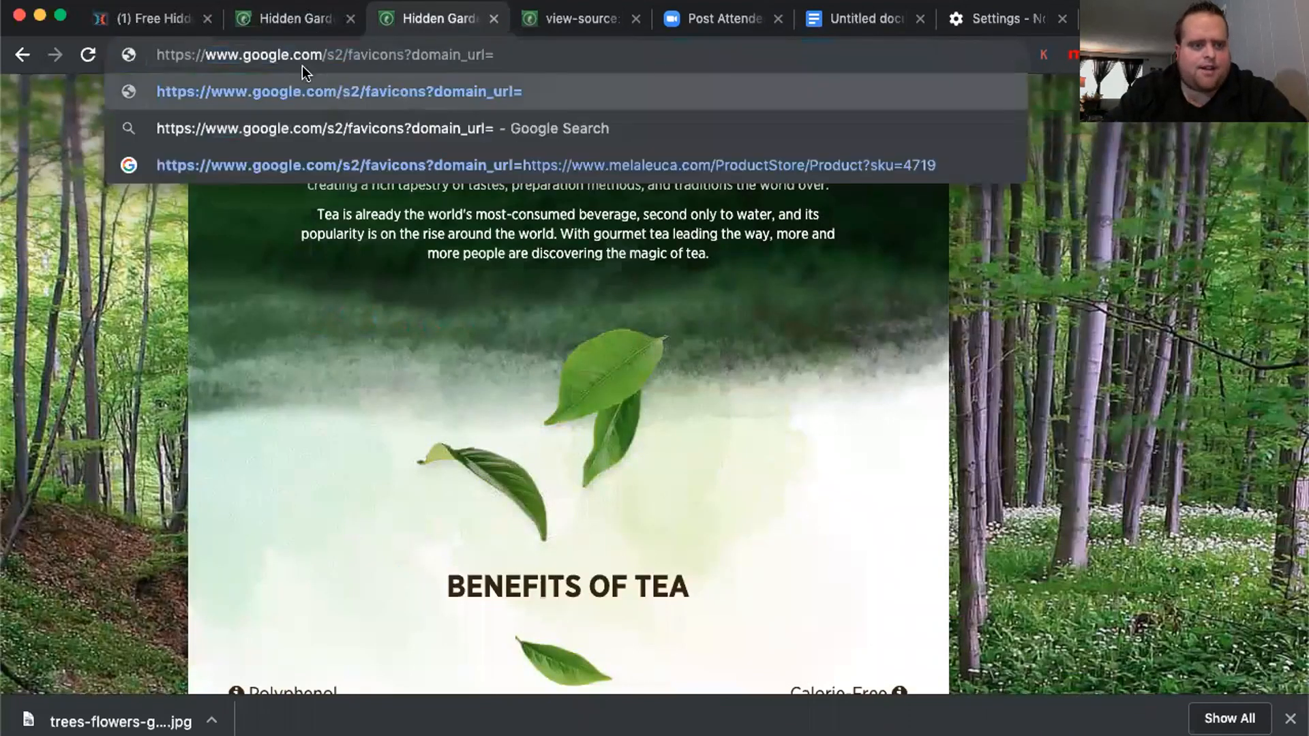
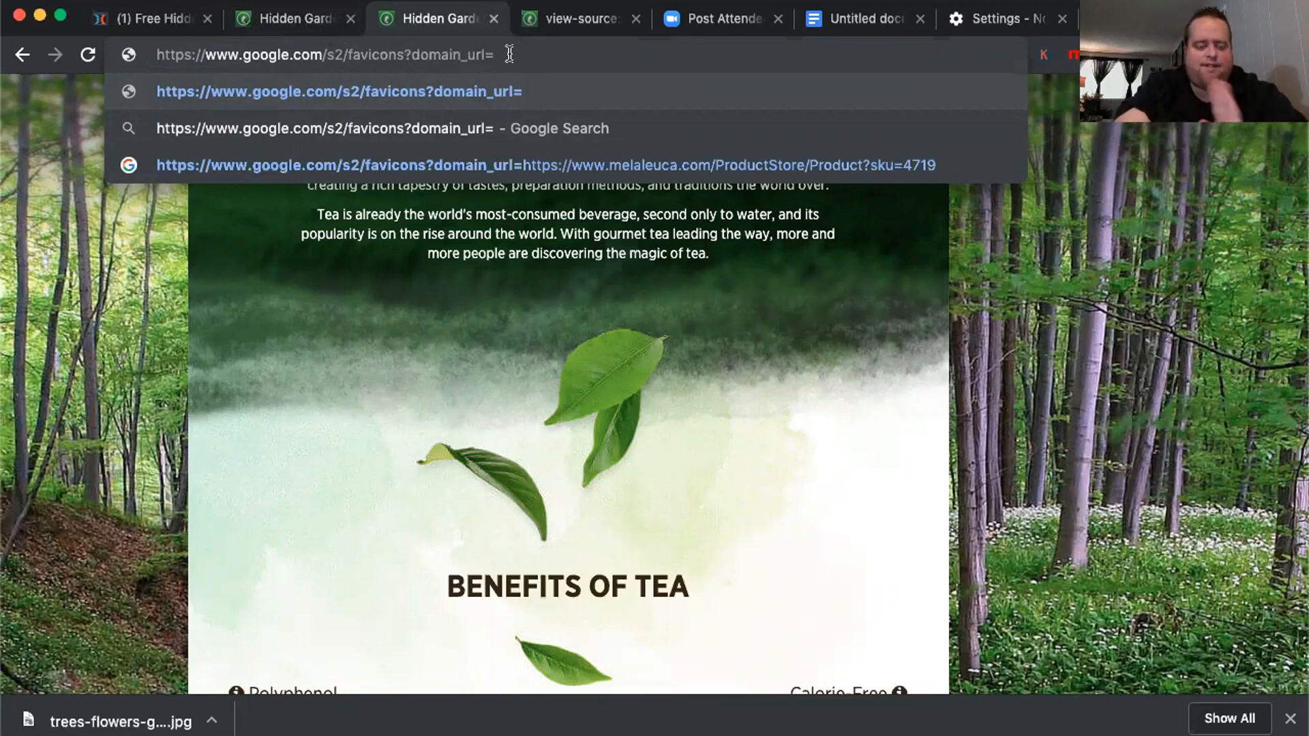
# Append the Melaleuca product page's full URL to the favicon lookup address and load it
pyautogui.click(302, 19)
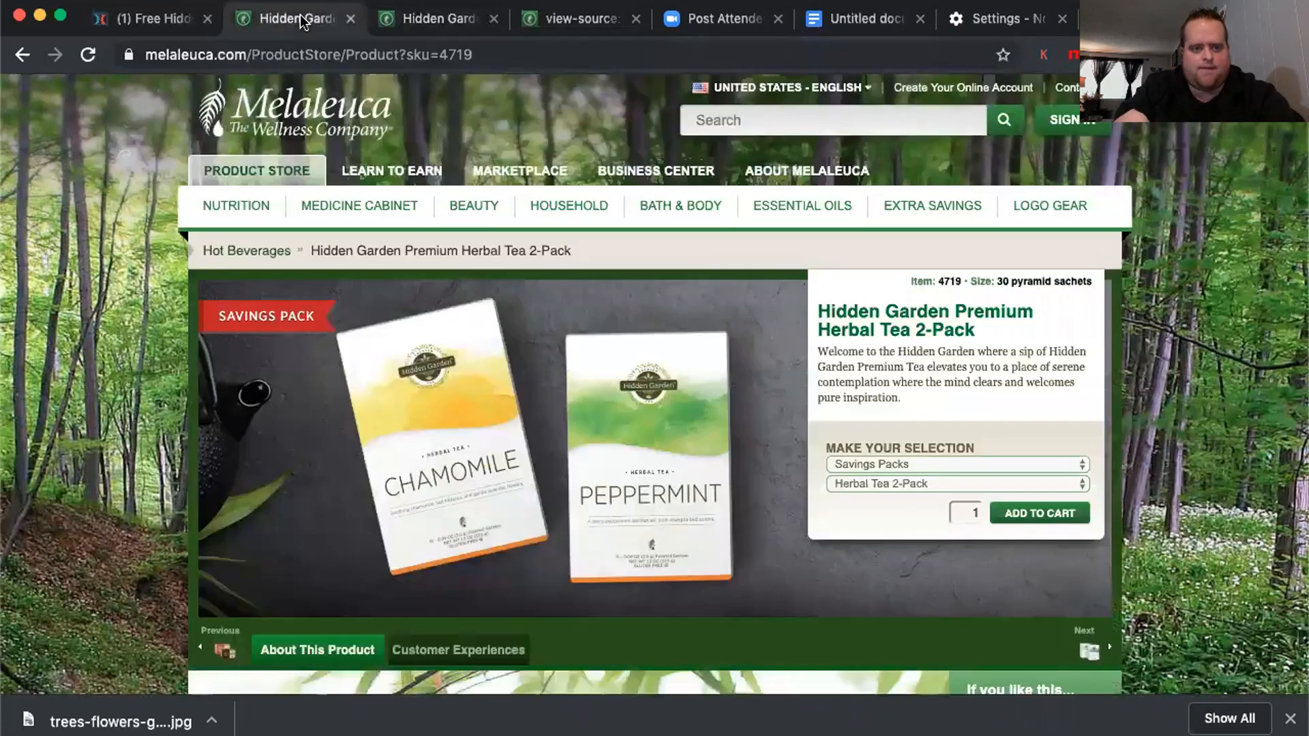
pyautogui.click(367, 57)
pyautogui.press('super+c')
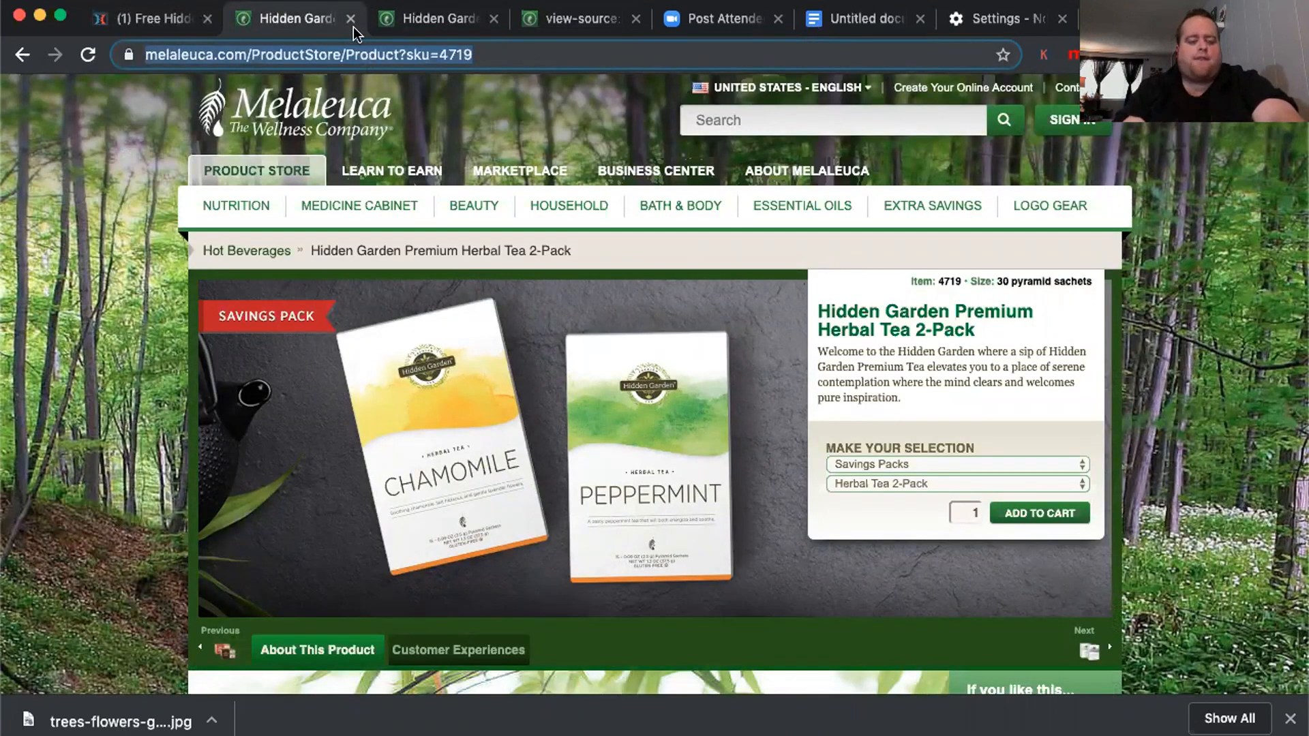
pyautogui.click(170, 53)
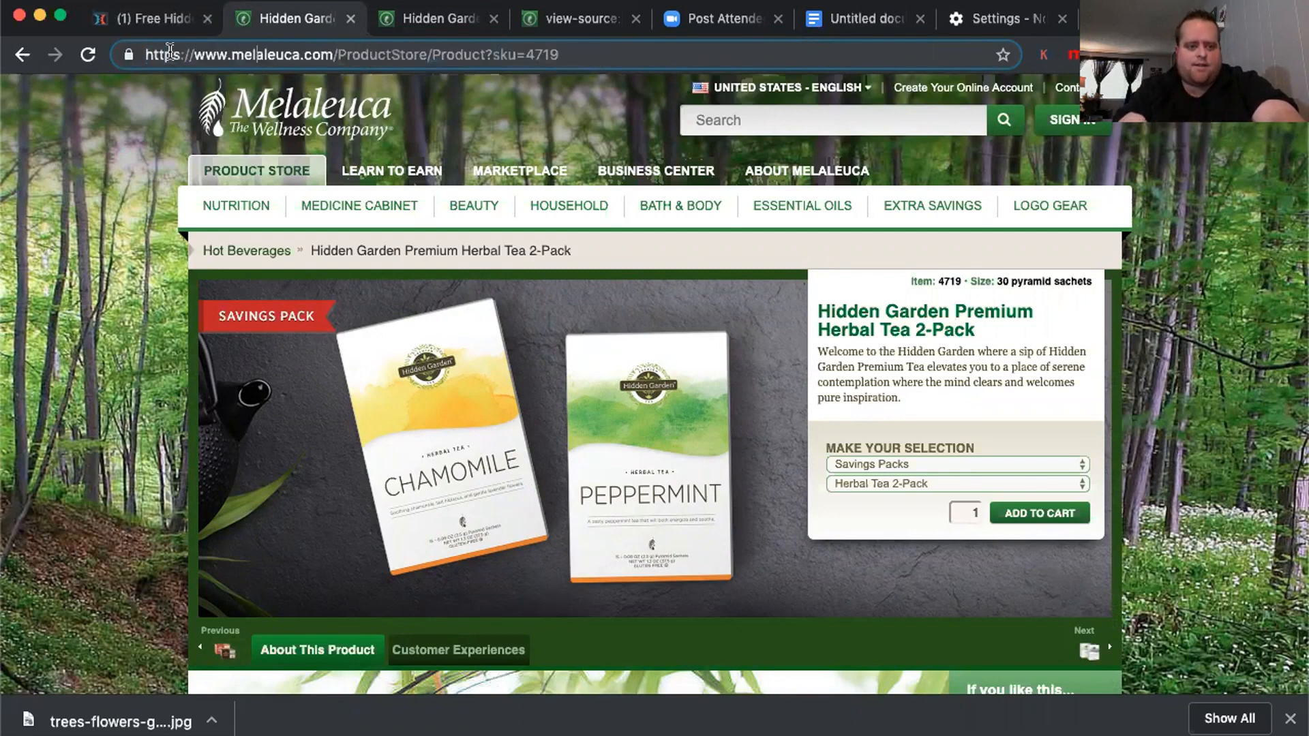
pyautogui.tripleClick(169, 53)
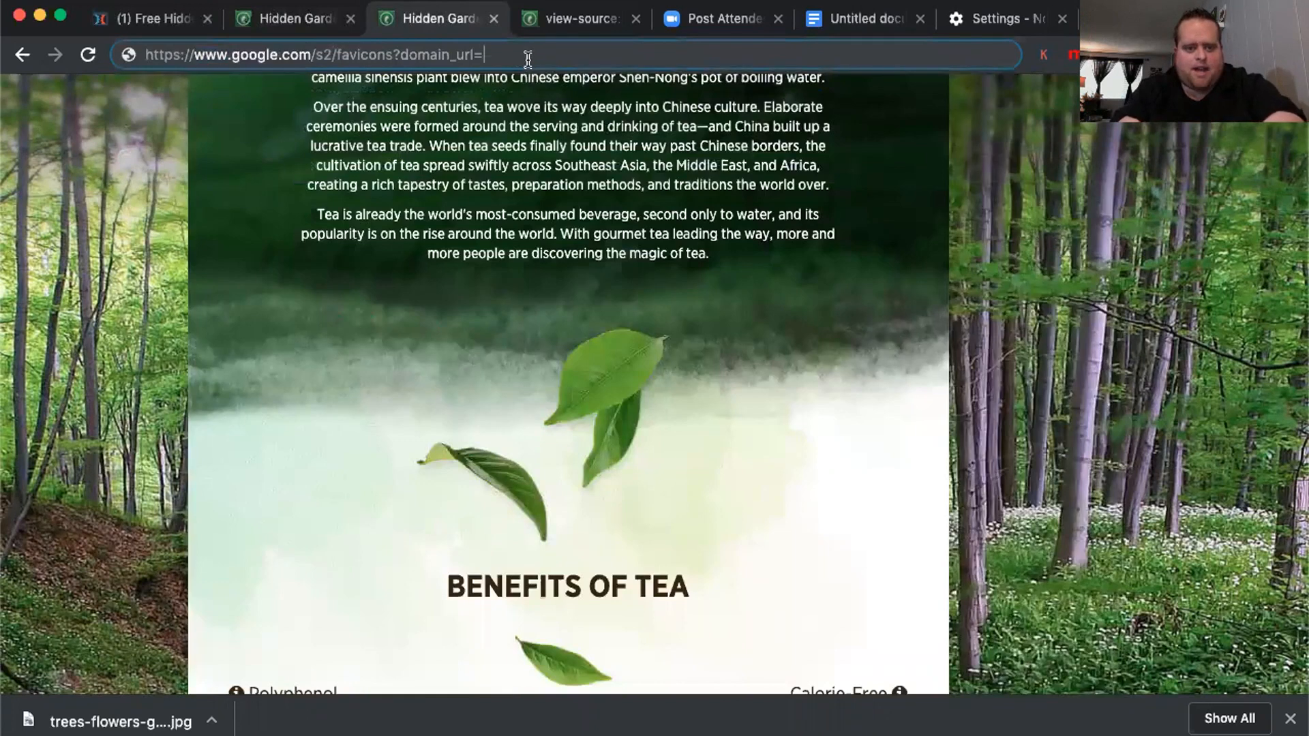
pyautogui.press('super+v')
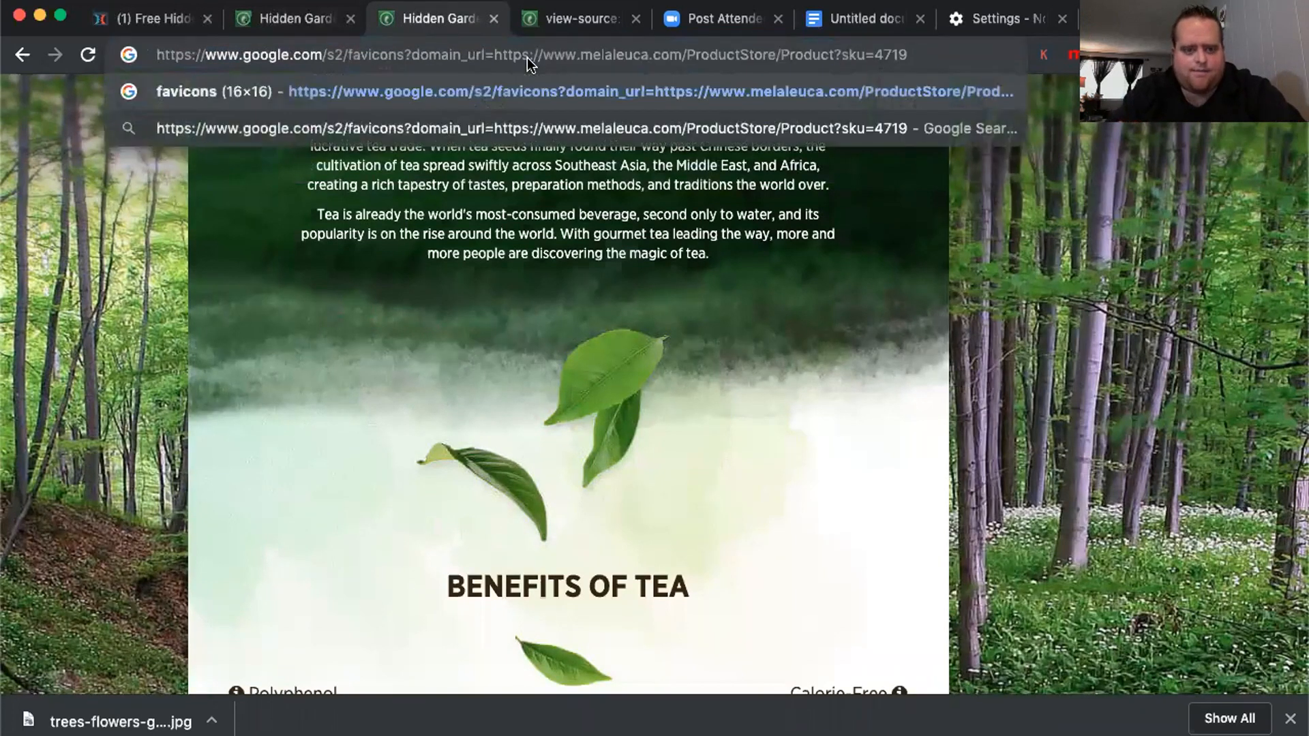
pyautogui.press('Return')
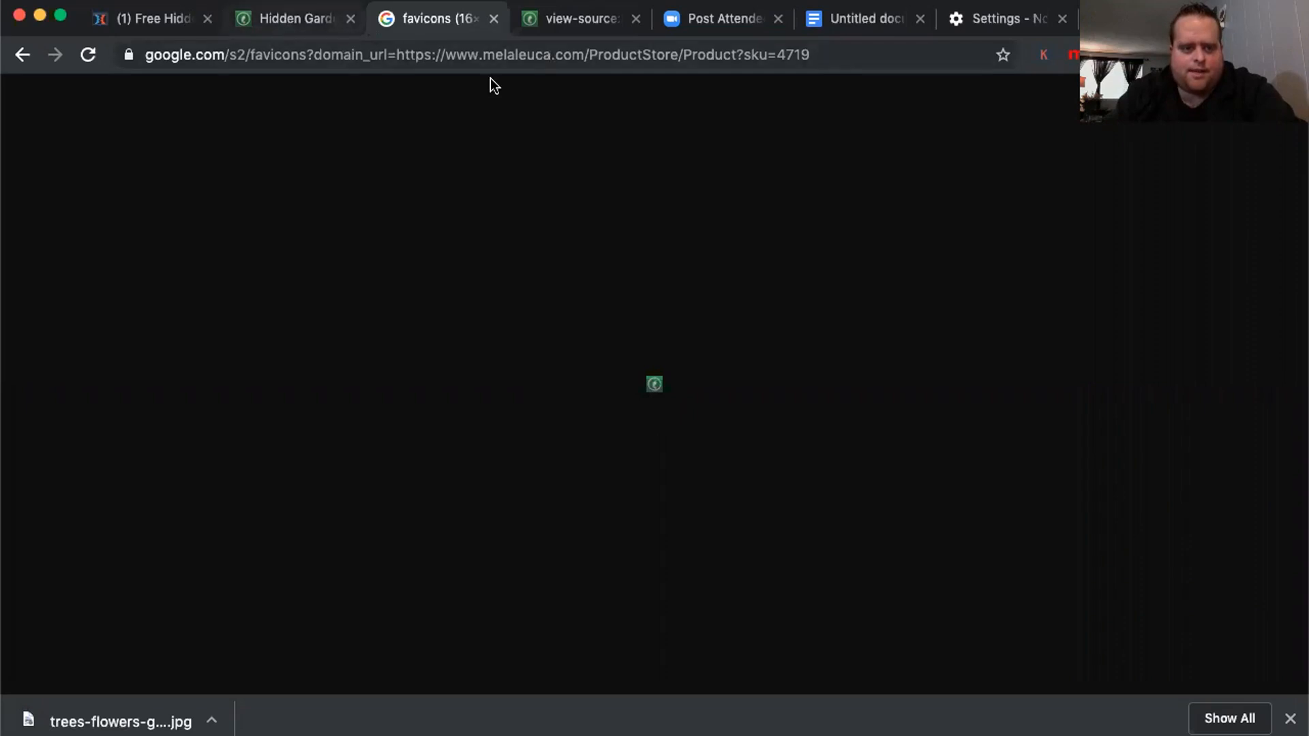
# Save the favicon image to Downloads as a PNG named favicons
pyautogui.rightClick(654, 382)
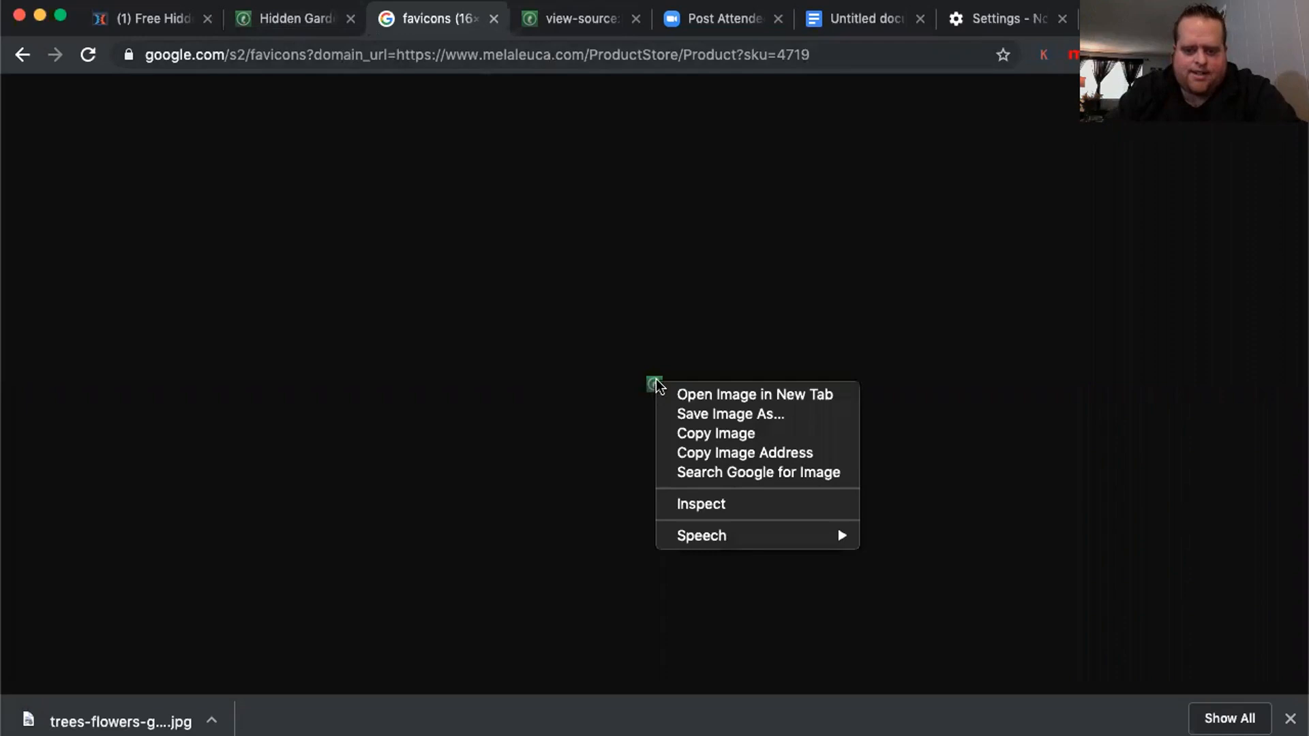
pyautogui.click(713, 413)
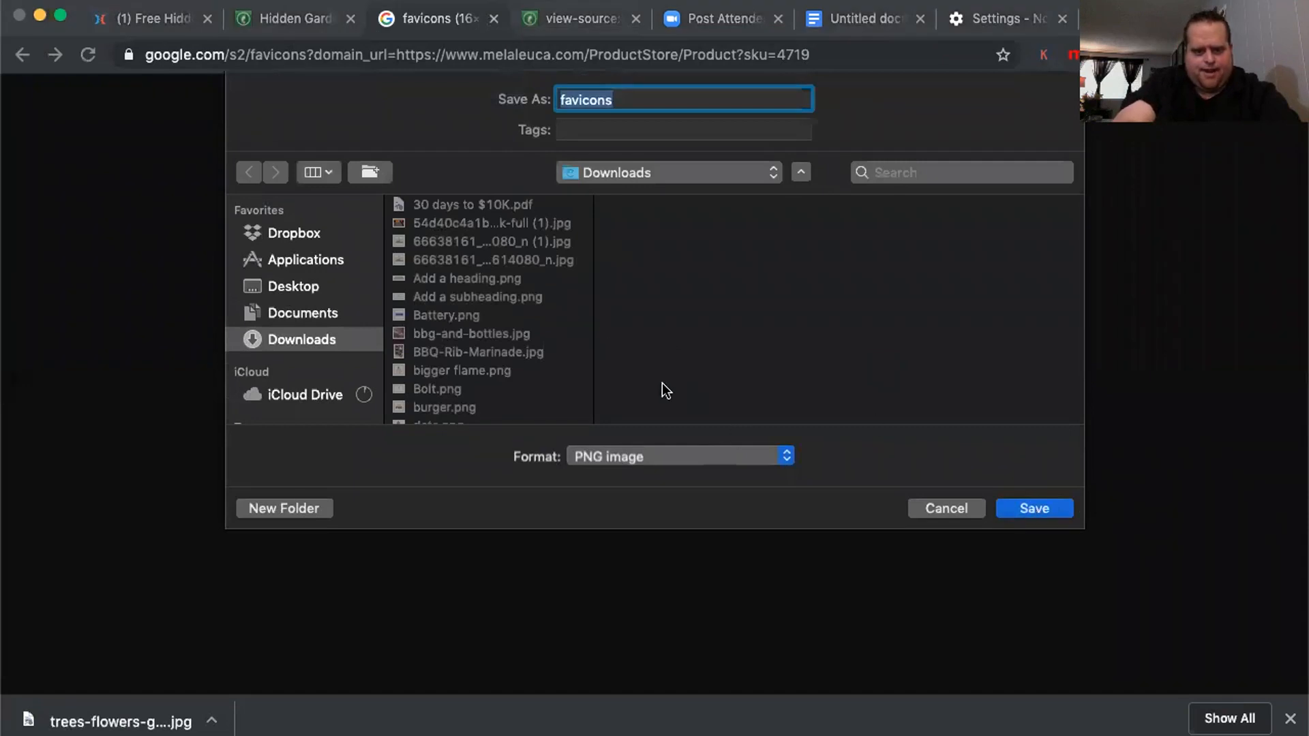
pyautogui.click(1016, 508)
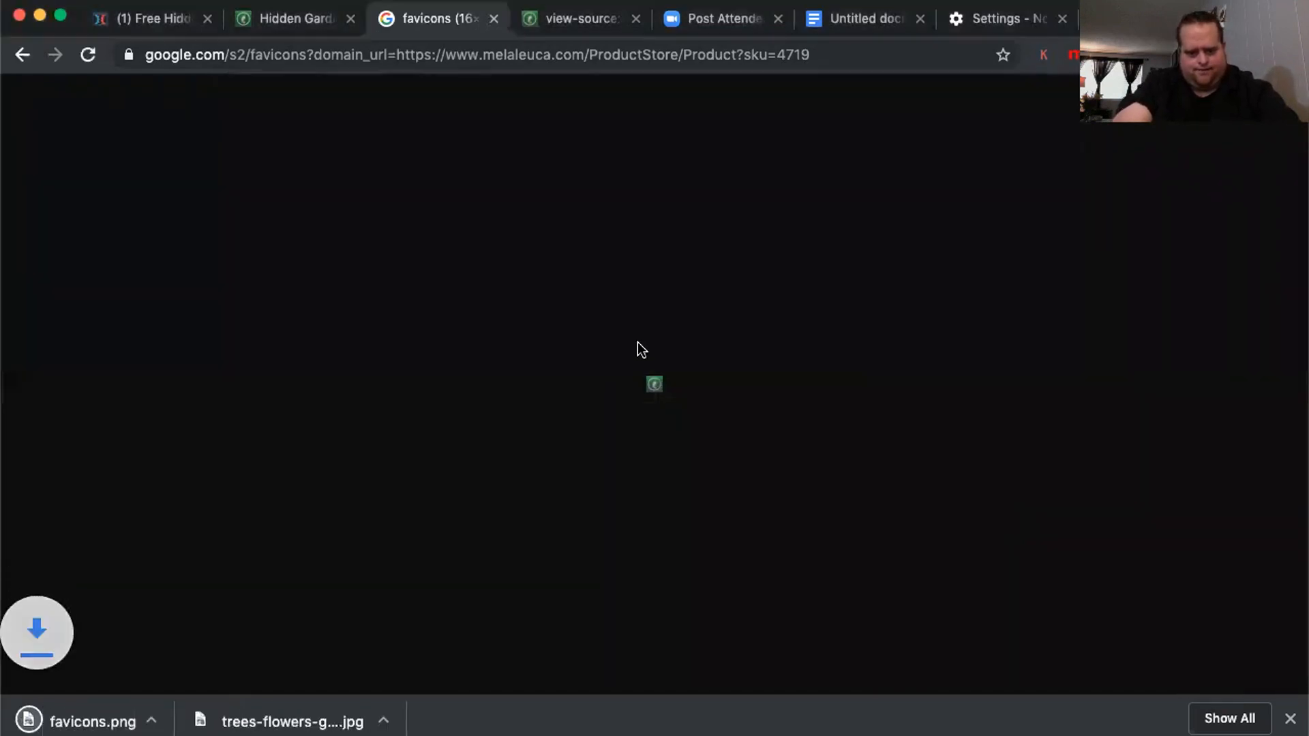
# Switch back to the ClickFunnels page editor and clone the tea box image above the form
pyautogui.click(175, 20)
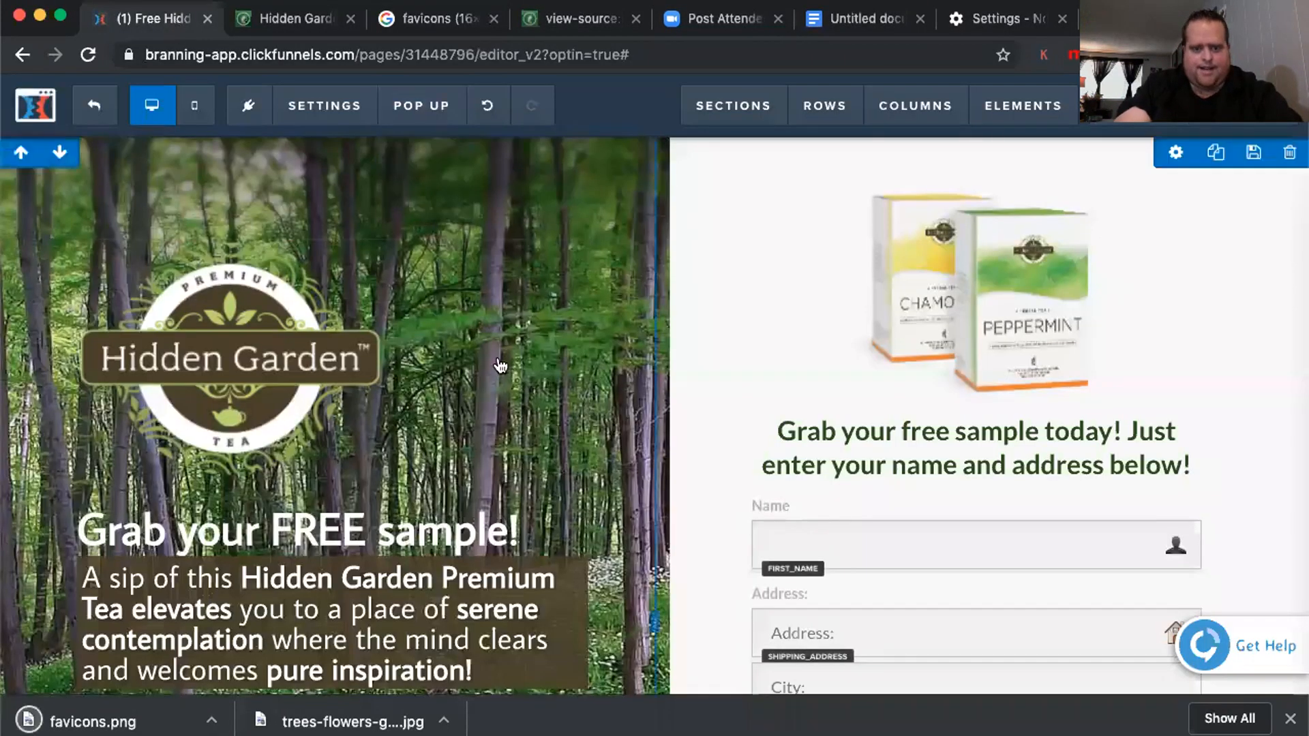
pyautogui.click(440, 178)
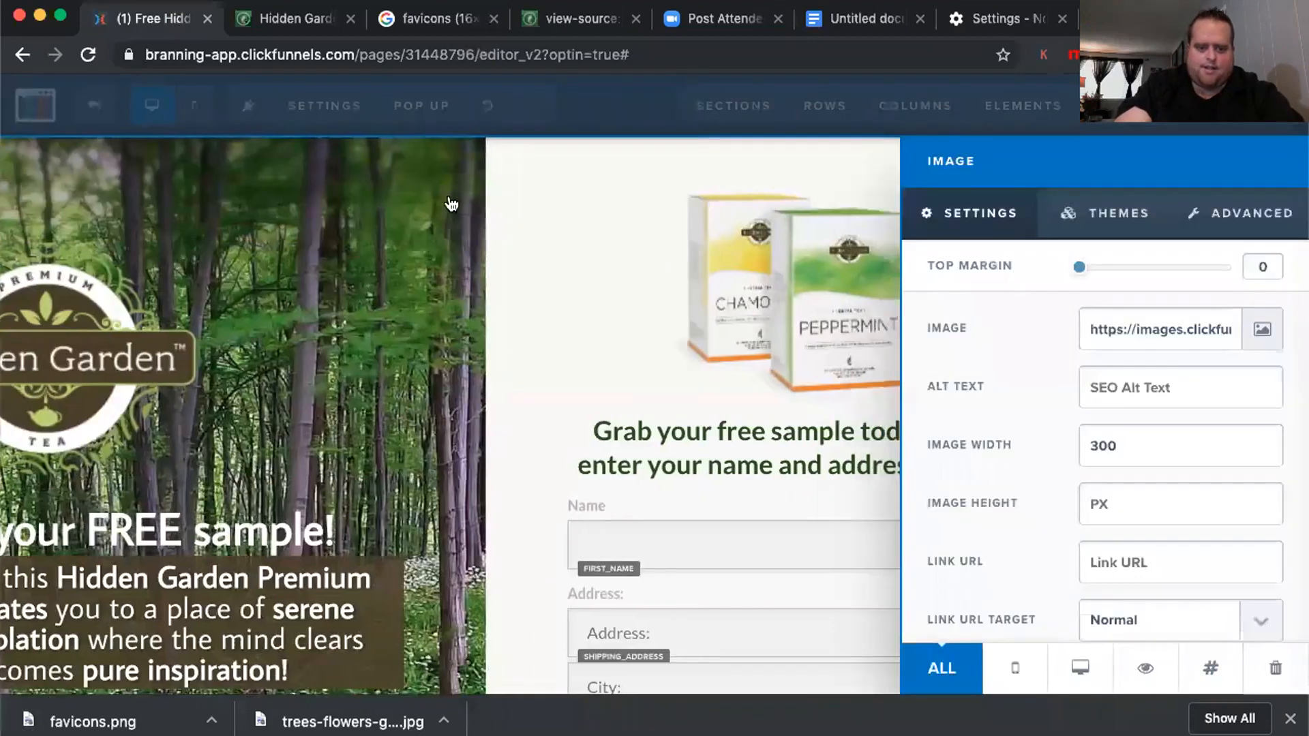
pyautogui.click(380, 234)
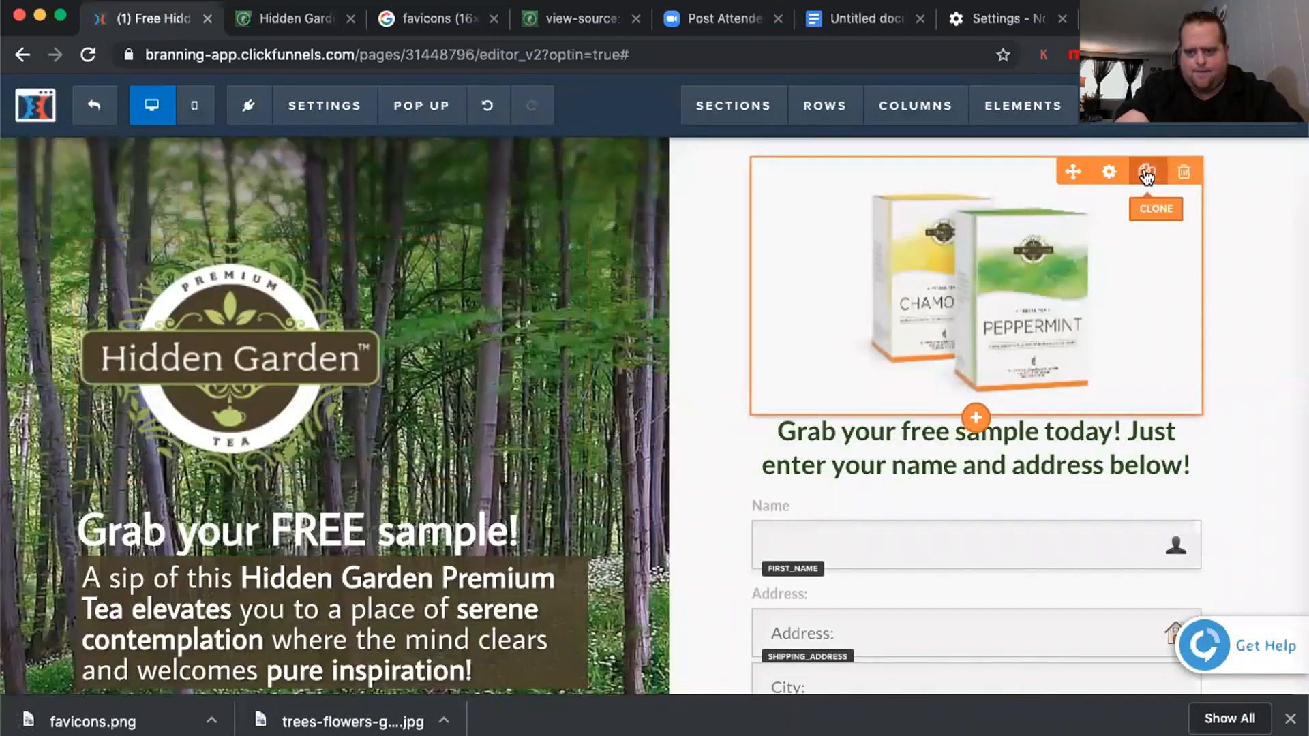
pyautogui.click(1145, 174)
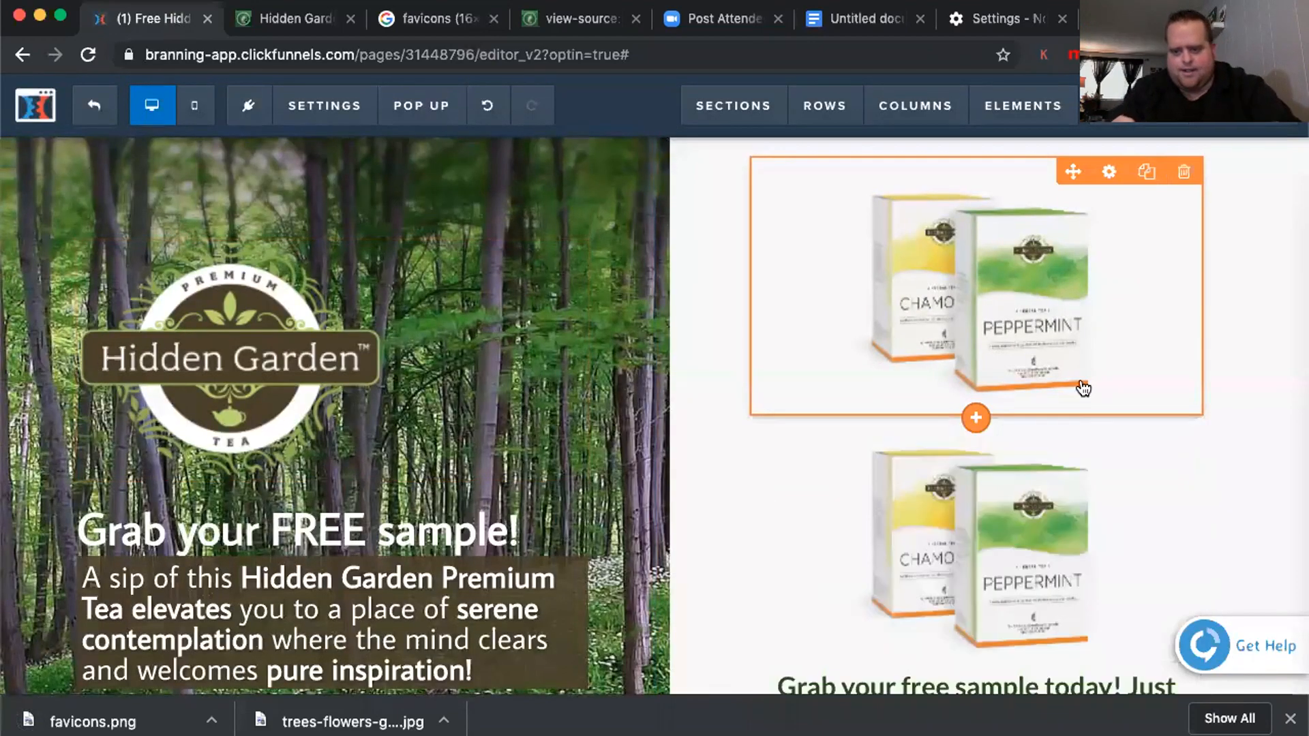
# Upload favicons.png to the image library and use it to replace the cloned tea box image
pyautogui.click(1052, 465)
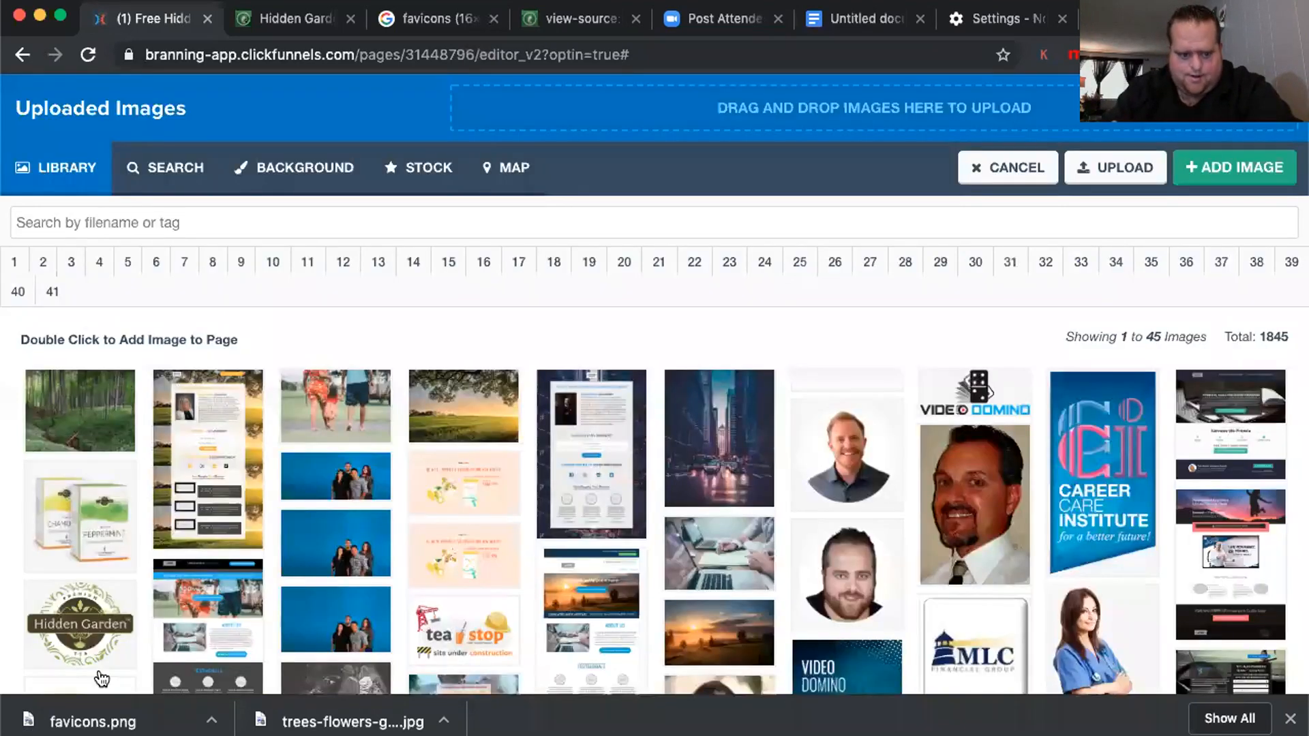
pyautogui.moveTo(123, 697); pyautogui.dragTo(742, 104)
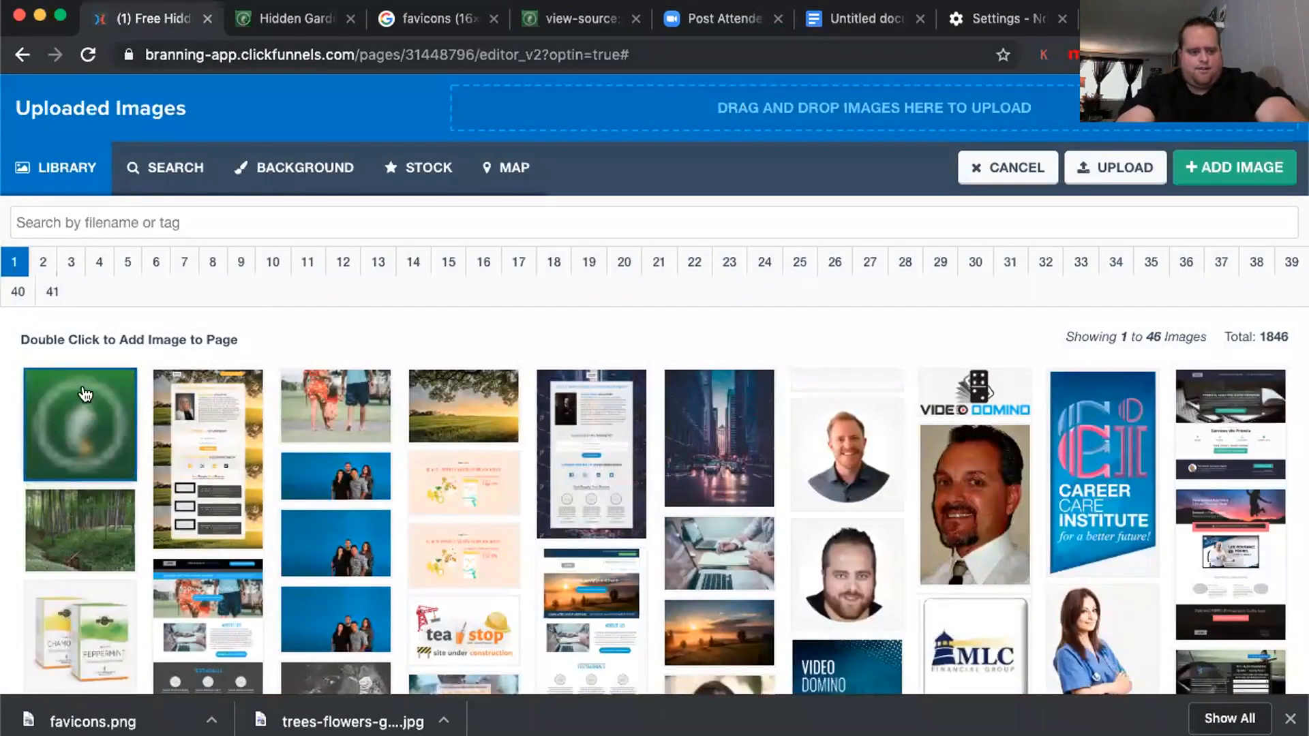
pyautogui.click(50, 473)
pyautogui.click(1242, 171)
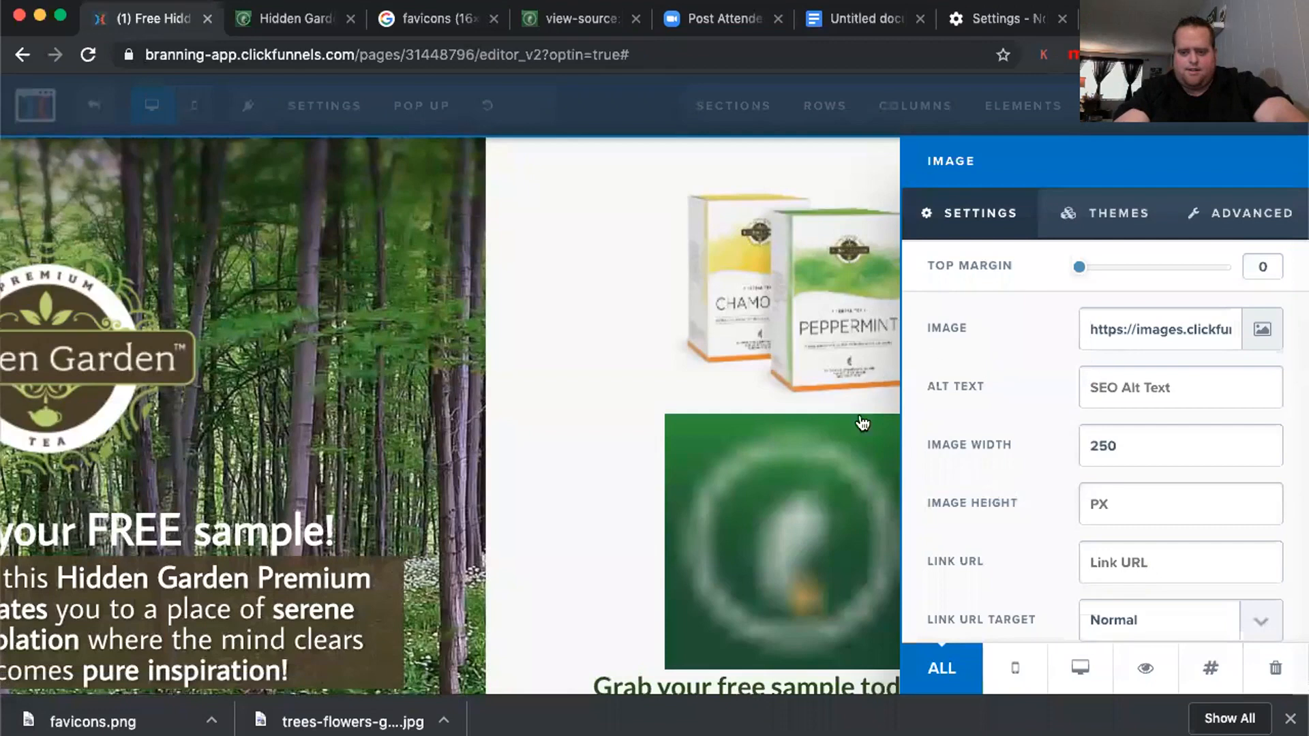
# Copy the favicon image's URL from its image settings and close them
pyautogui.tripleClick(1130, 323)
pyautogui.click(837, 462)
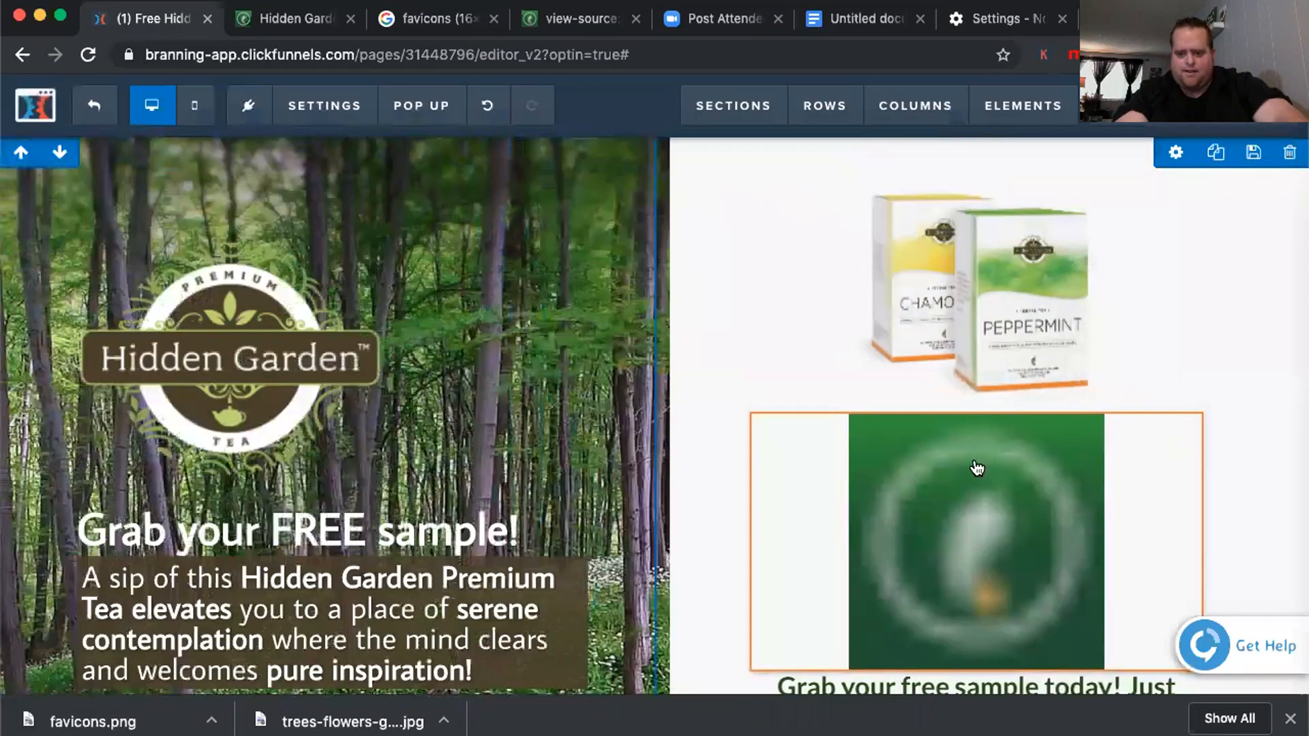
# Copy the URL of the favicon image above the form again and remove that temporary image from the page
pyautogui.click(976, 468)
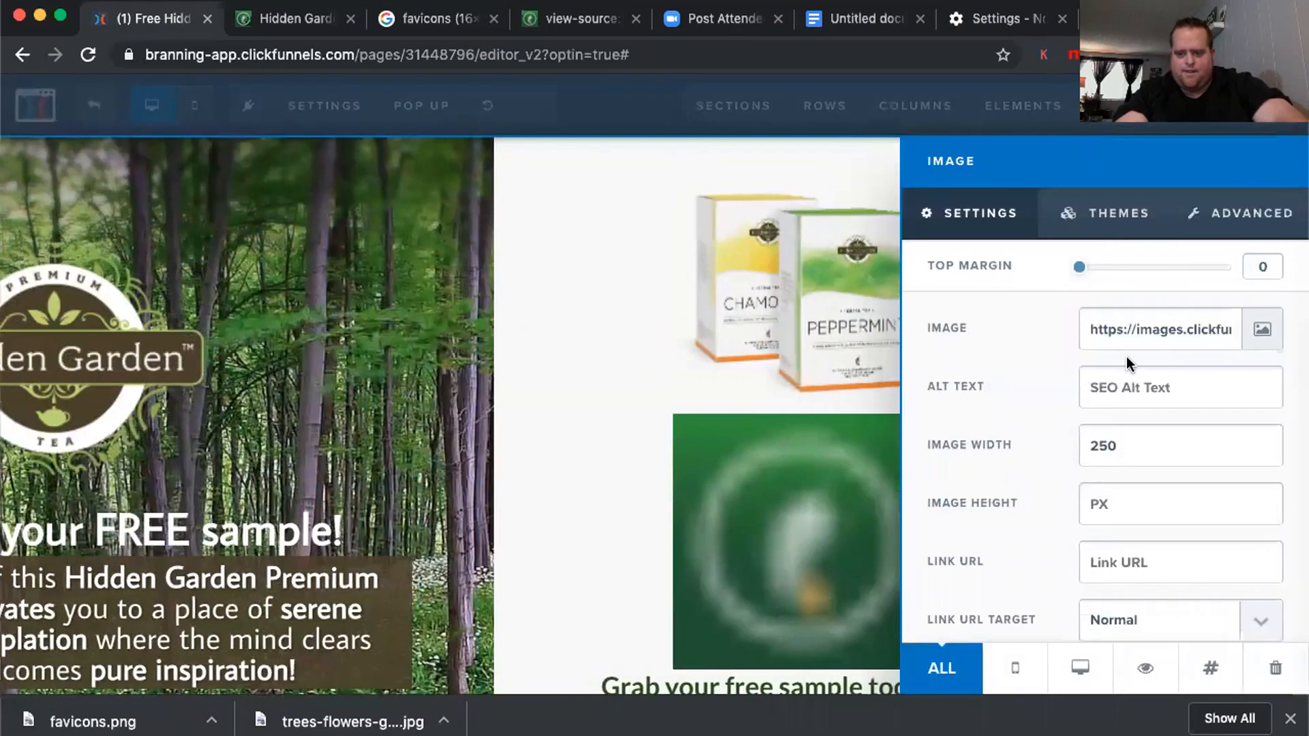
pyautogui.tripleClick(1139, 330)
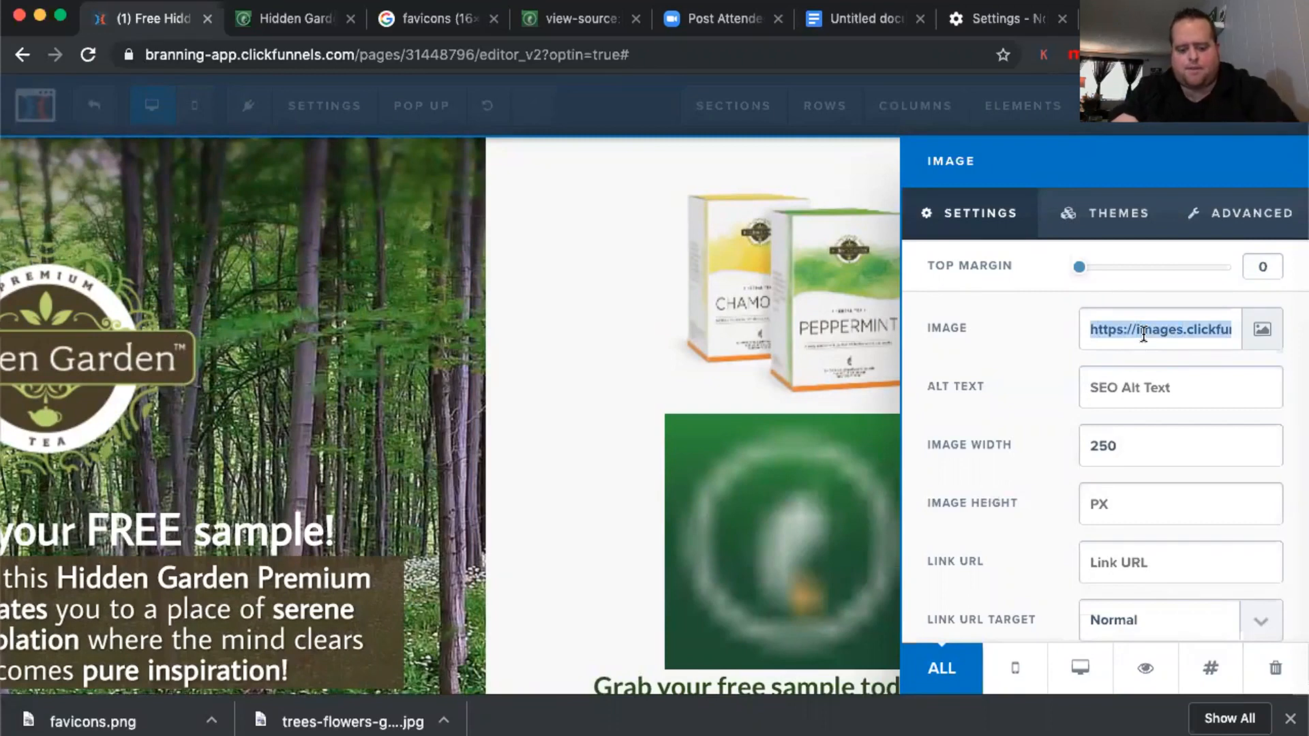
pyautogui.click(655, 391)
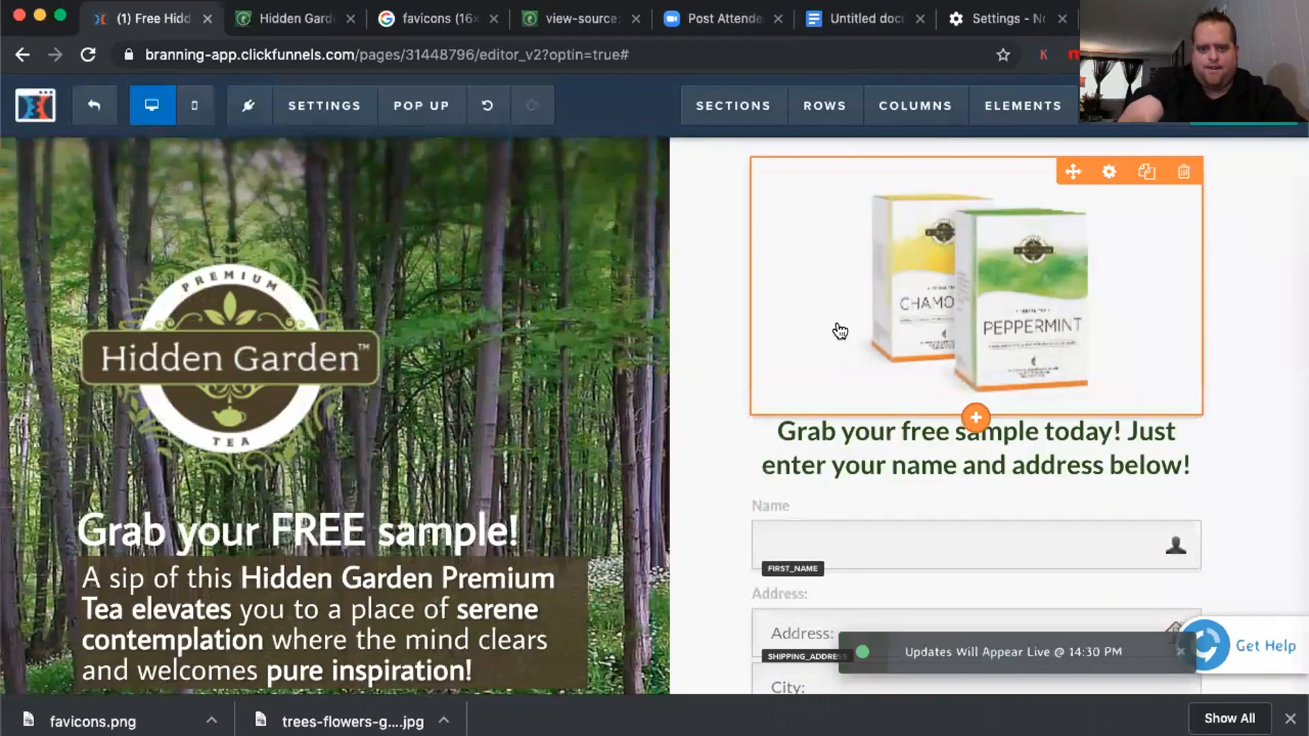
pyautogui.scroll(-3, 840, 329)
pyautogui.scroll(-10, 840, 330)
pyautogui.scroll(8, 614, 307)
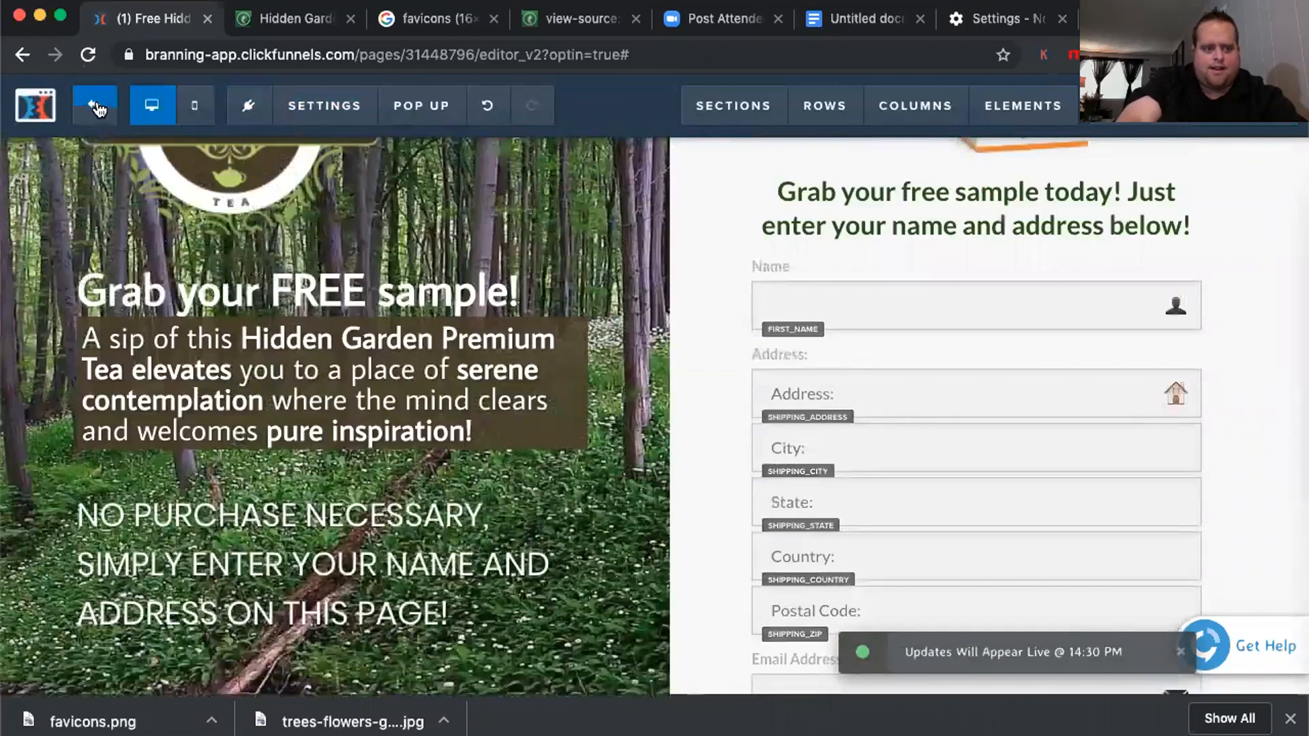
# Leave the page editor and paste the copied favicons.png address as the Favicon URL in the funnel settings, saving the settings
pyautogui.click(95, 106)
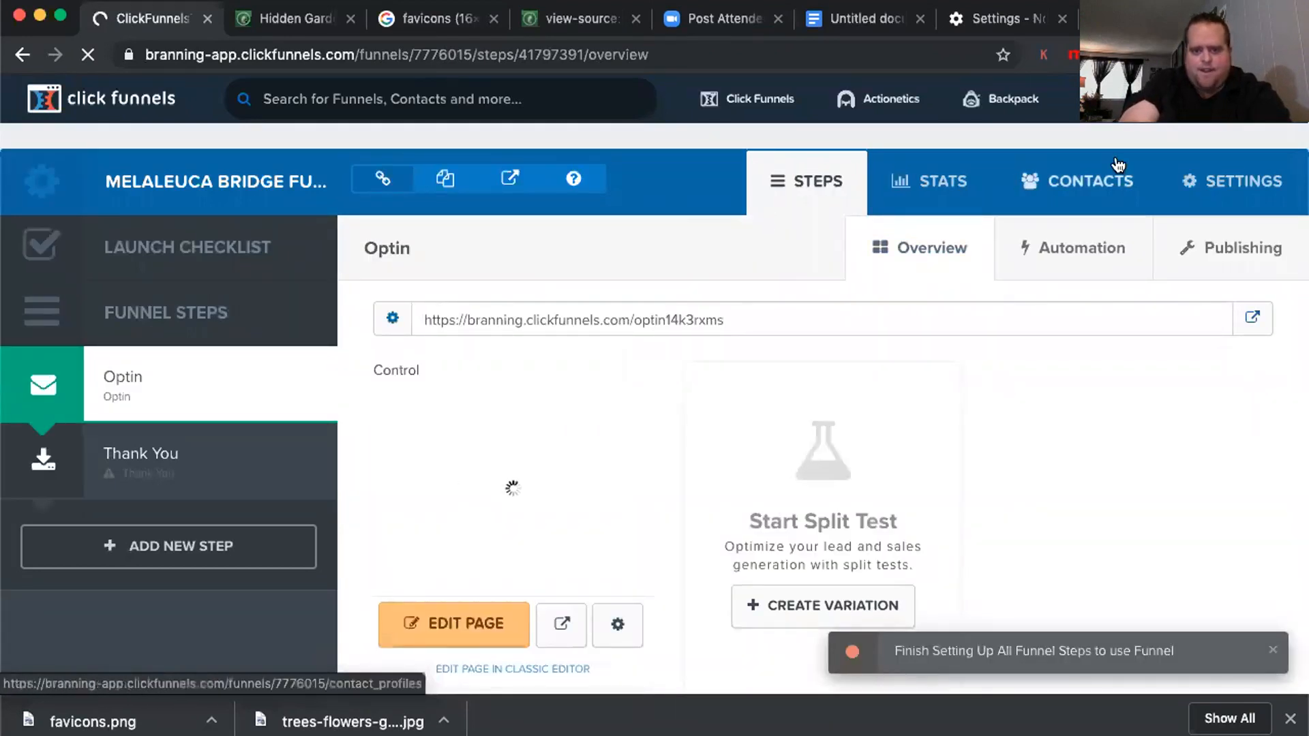
pyautogui.click(1245, 186)
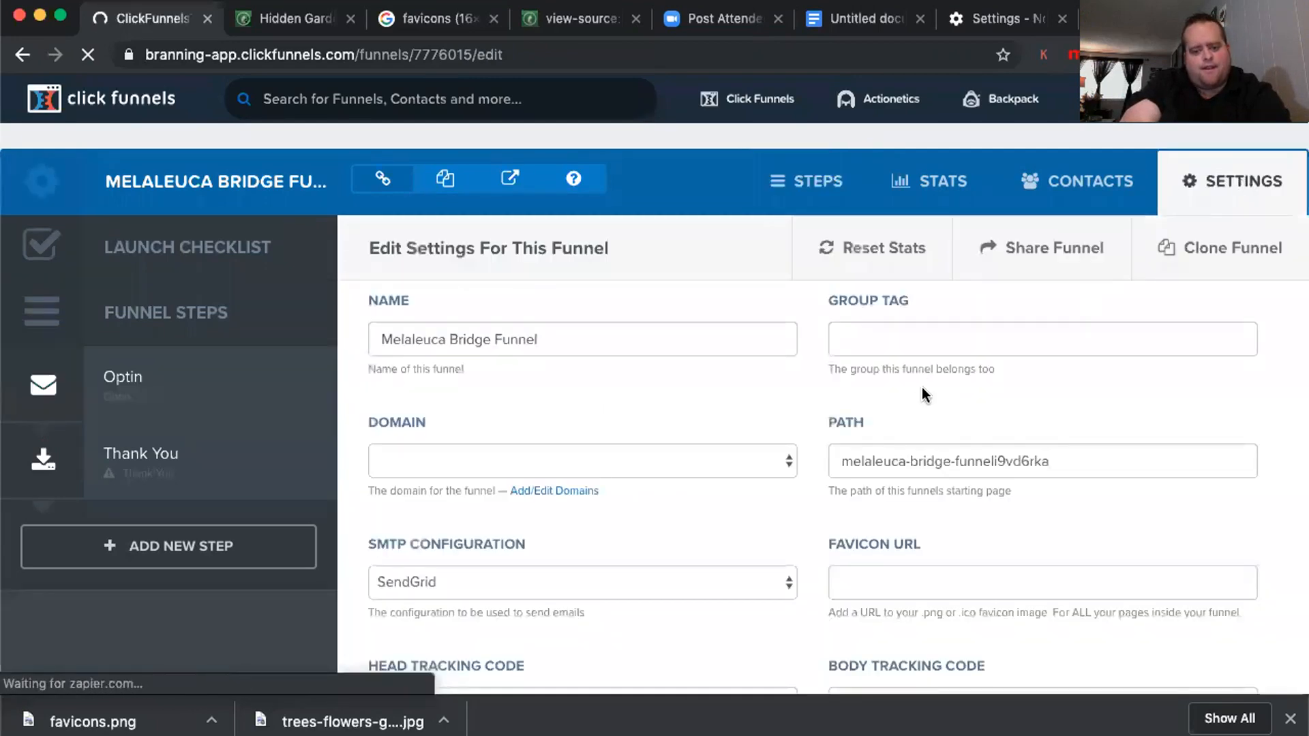
pyautogui.scroll(-3, 686, 436)
pyautogui.scroll(-3, 685, 447)
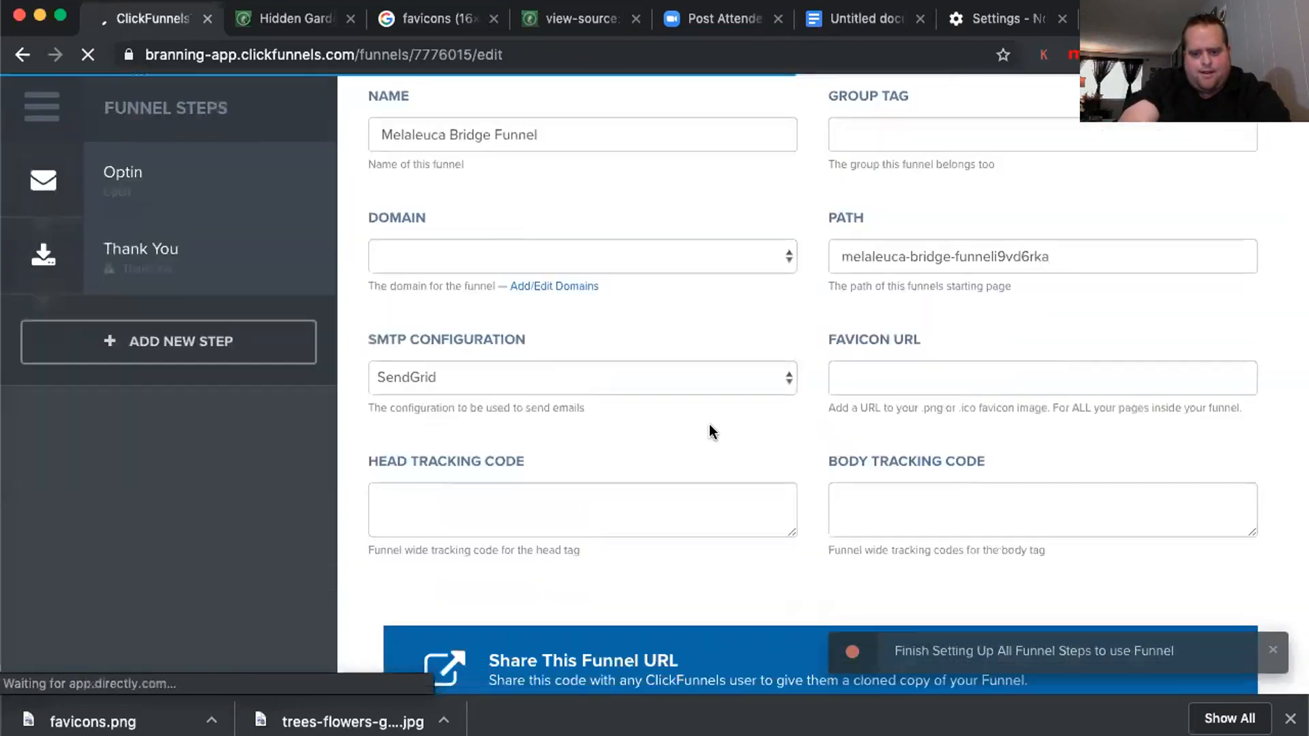
pyautogui.click(888, 370)
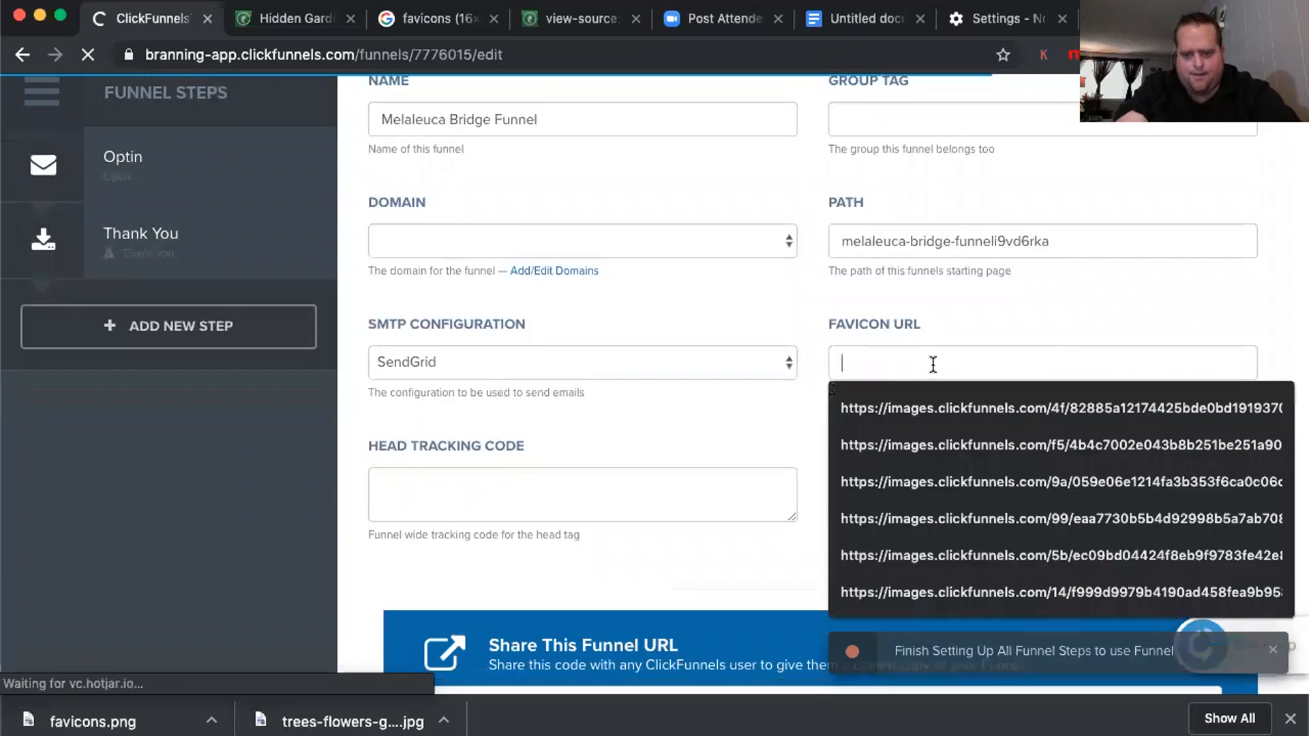
pyautogui.write('https://images.clickfunnels.com/ef/63b30d4e2546ed8d0a3400661ecdd8/favicons.png')
pyautogui.click(1023, 296)
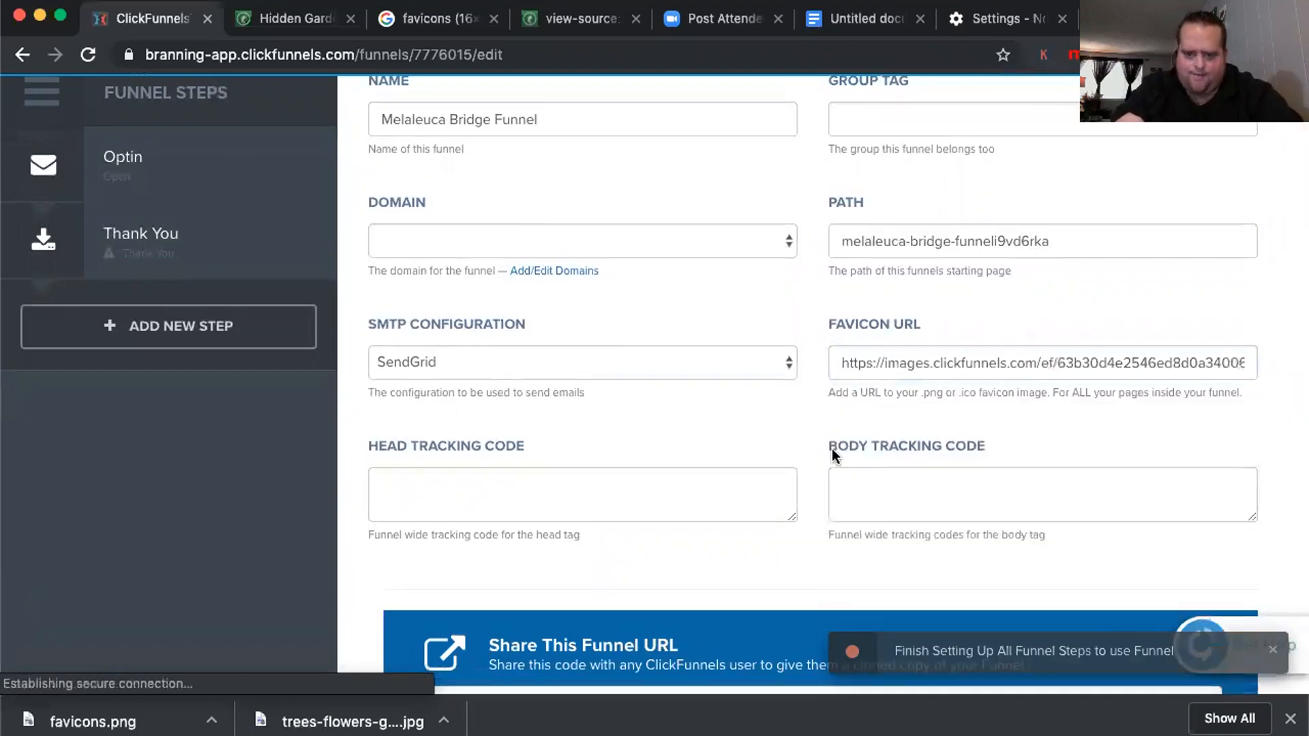
pyautogui.scroll(-20, 832, 448)
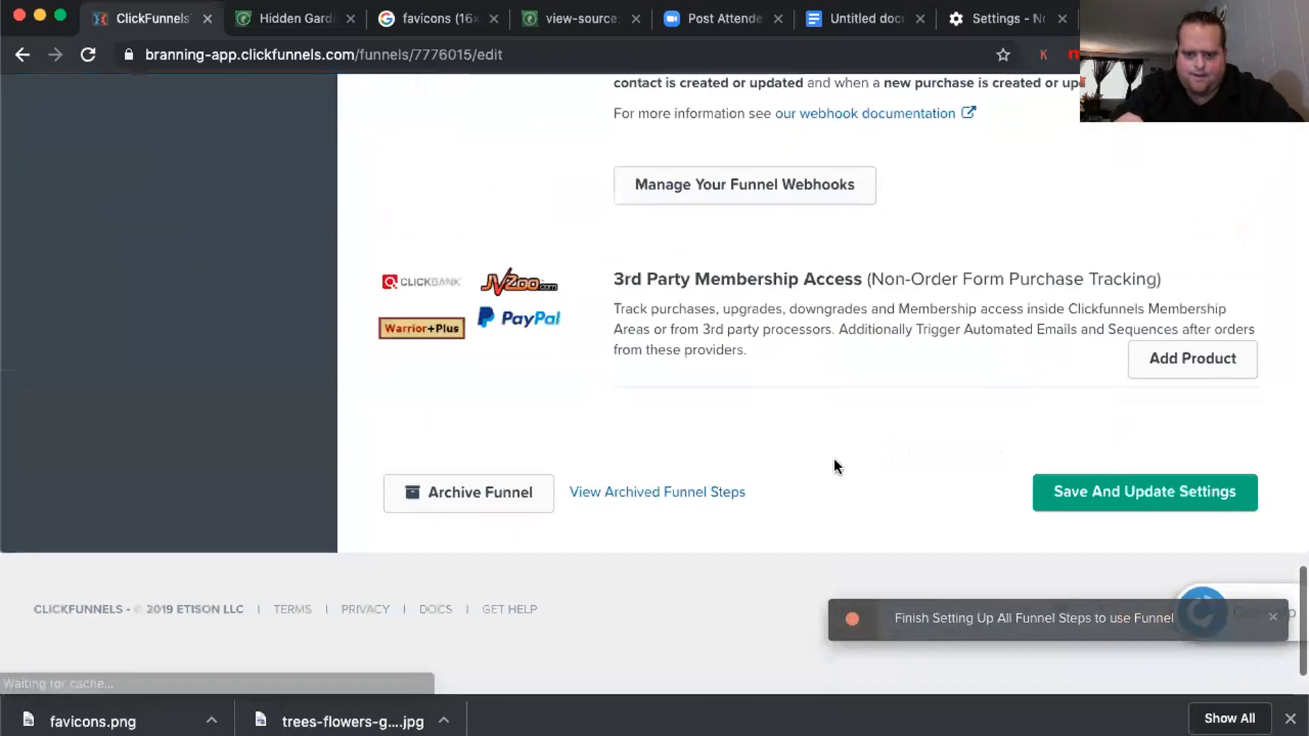
pyautogui.click(1093, 521)
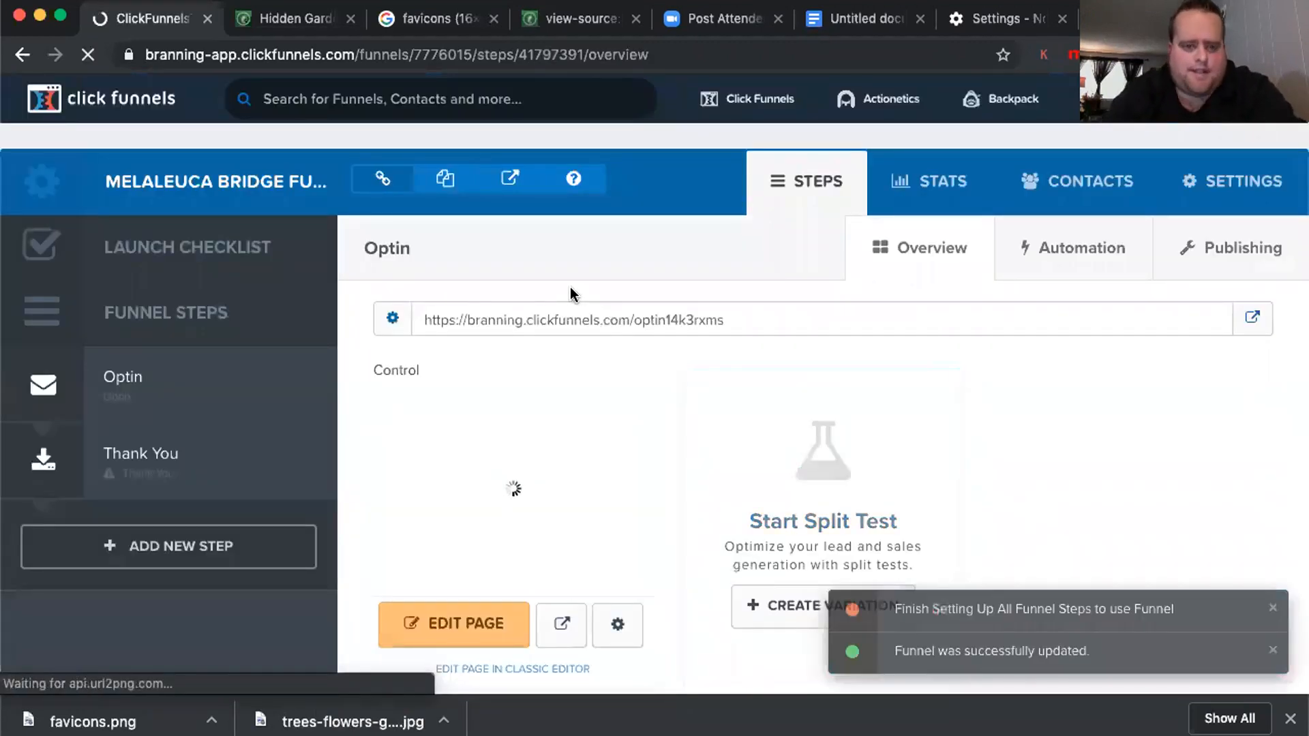
# Open the live opt-in page to check its favicon against the product page's, and review the Google favicon lookup address
pyautogui.click(512, 180)
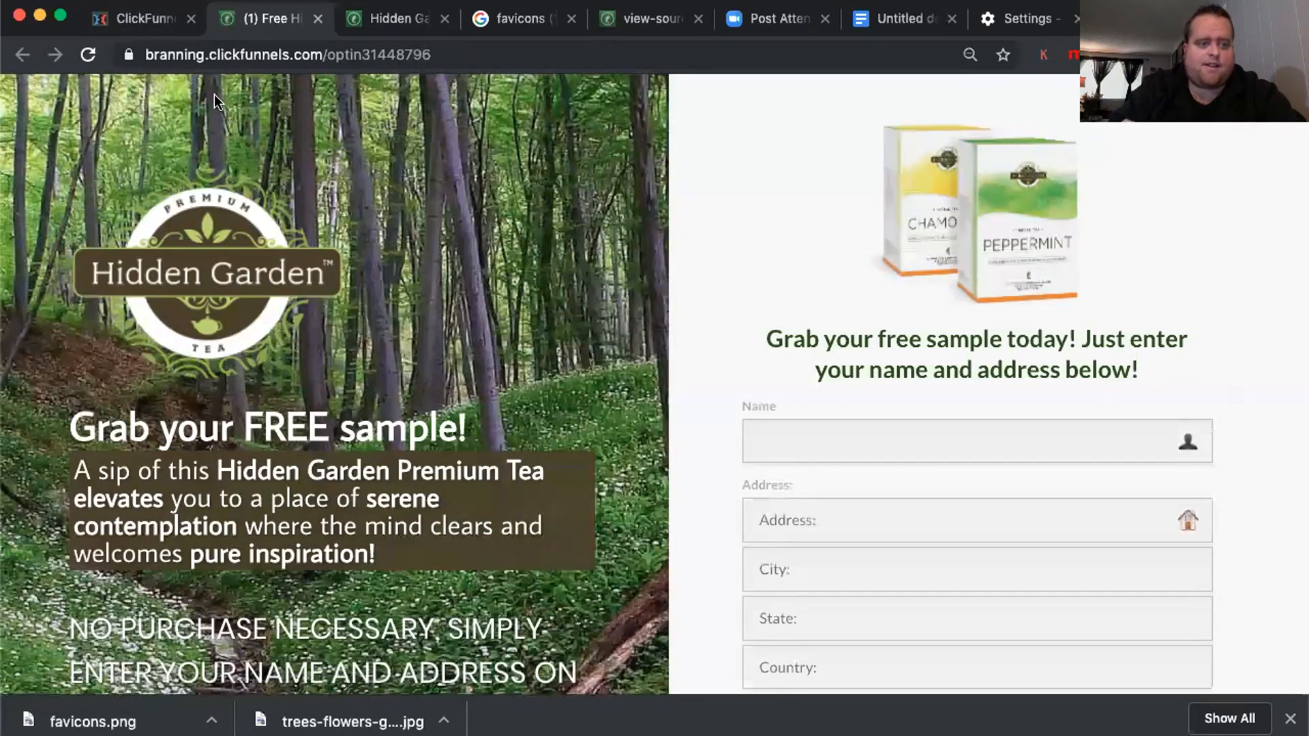
pyautogui.click(404, 23)
pyautogui.click(521, 18)
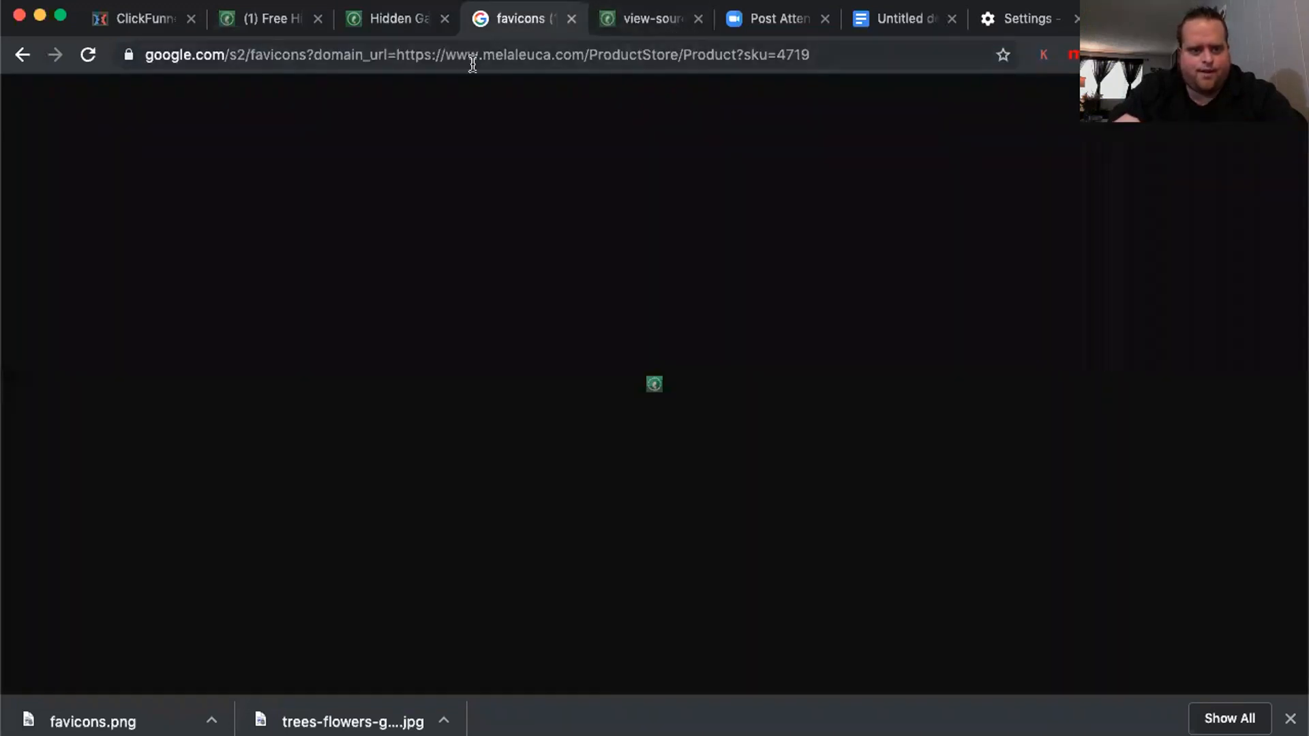
pyautogui.moveTo(393, 54); pyautogui.dragTo(140, 55)
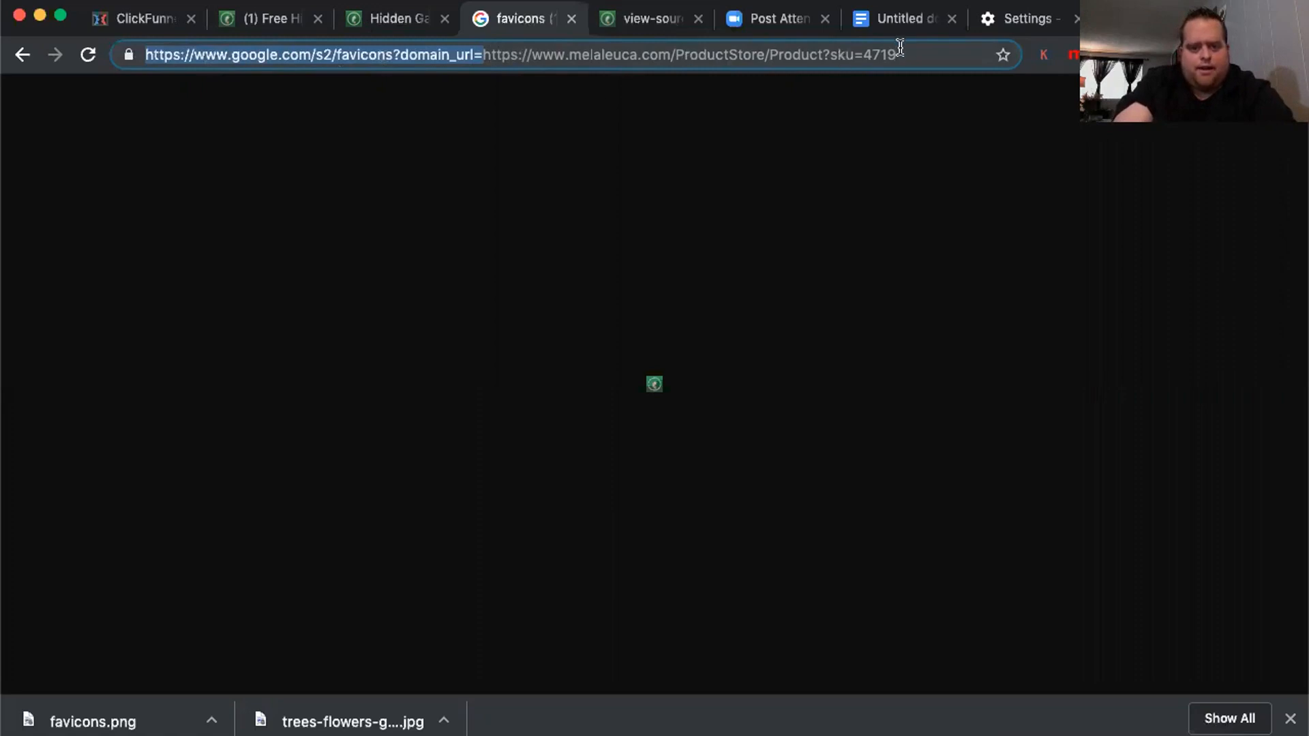
pyautogui.click(487, 55)
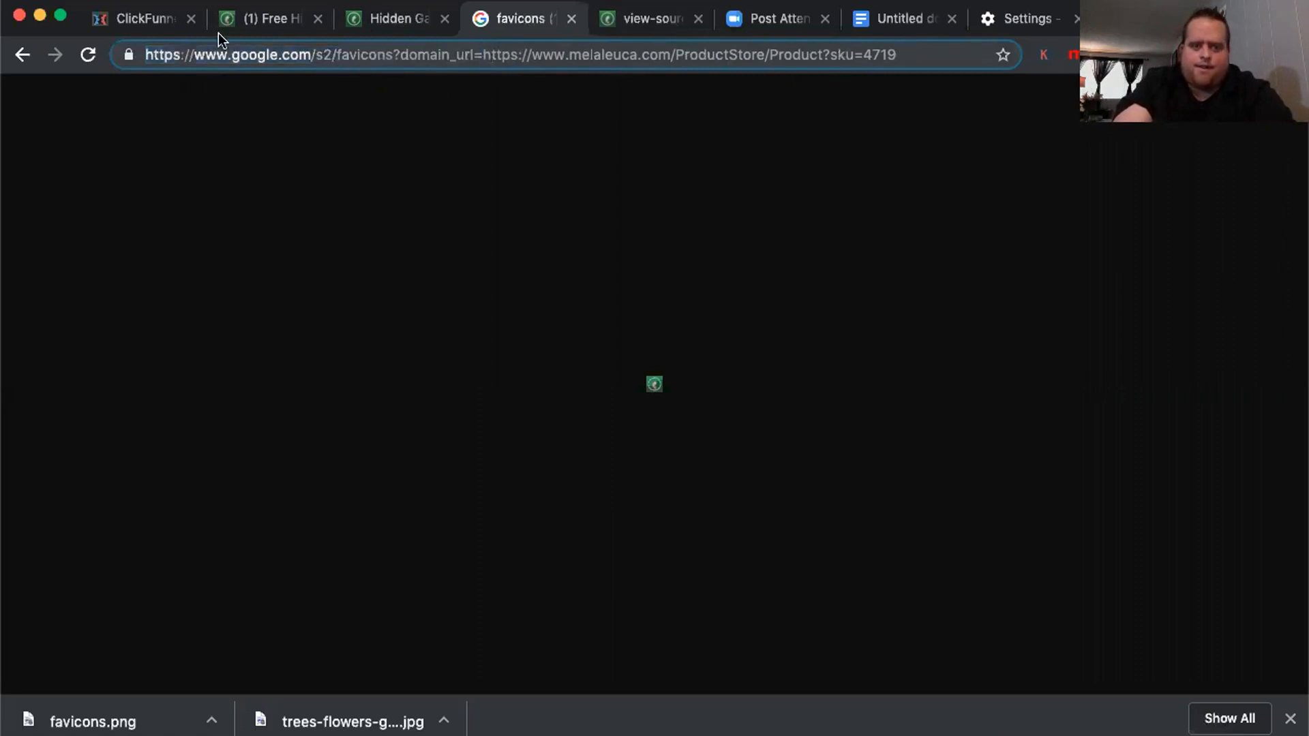
# Return to ClickFunnels and create a new email in the Optin step's automation, entering the sender's full name as From Name
pyautogui.click(161, 21)
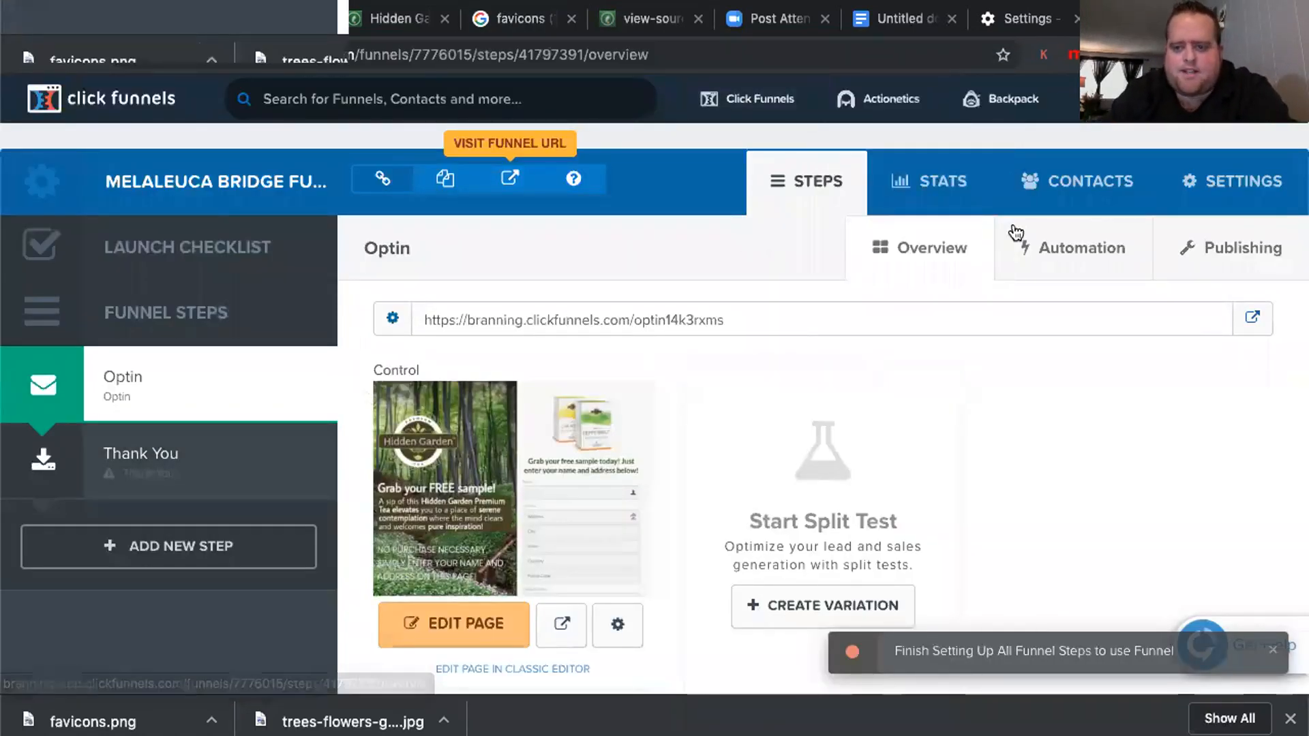
pyautogui.click(1058, 263)
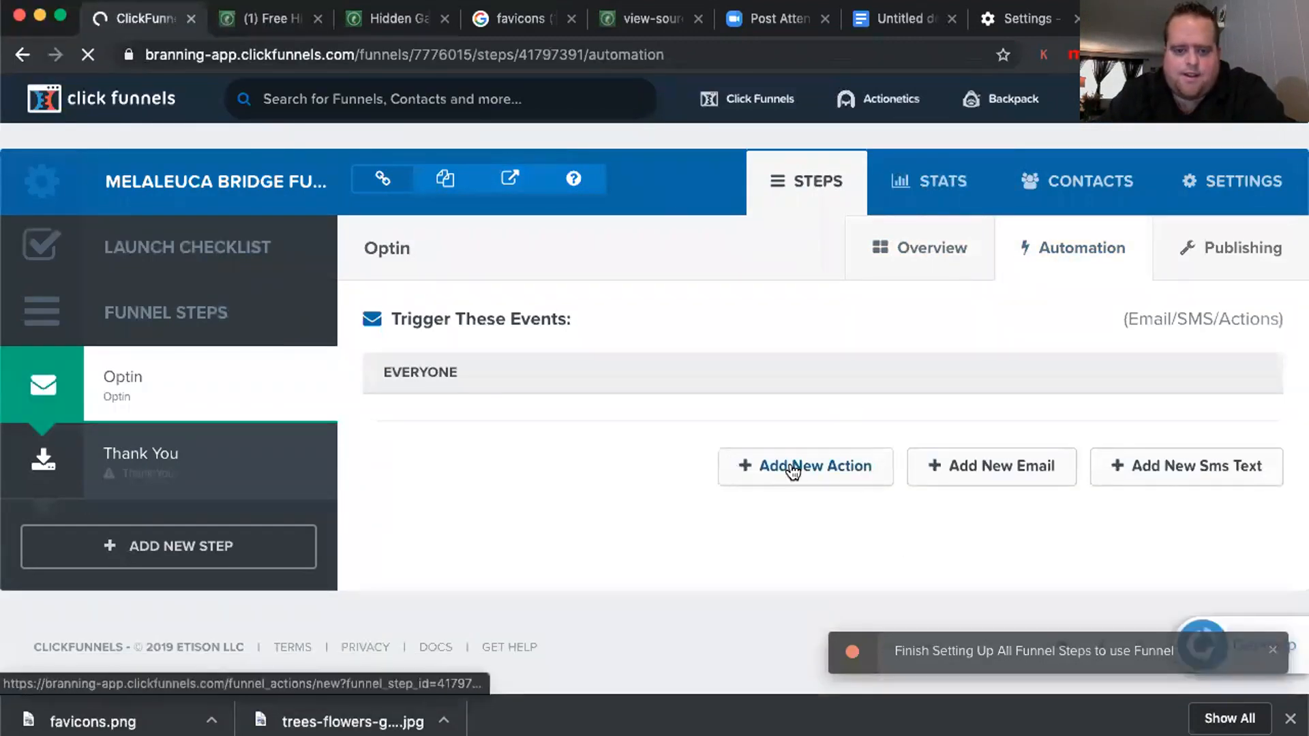
pyautogui.click(959, 480)
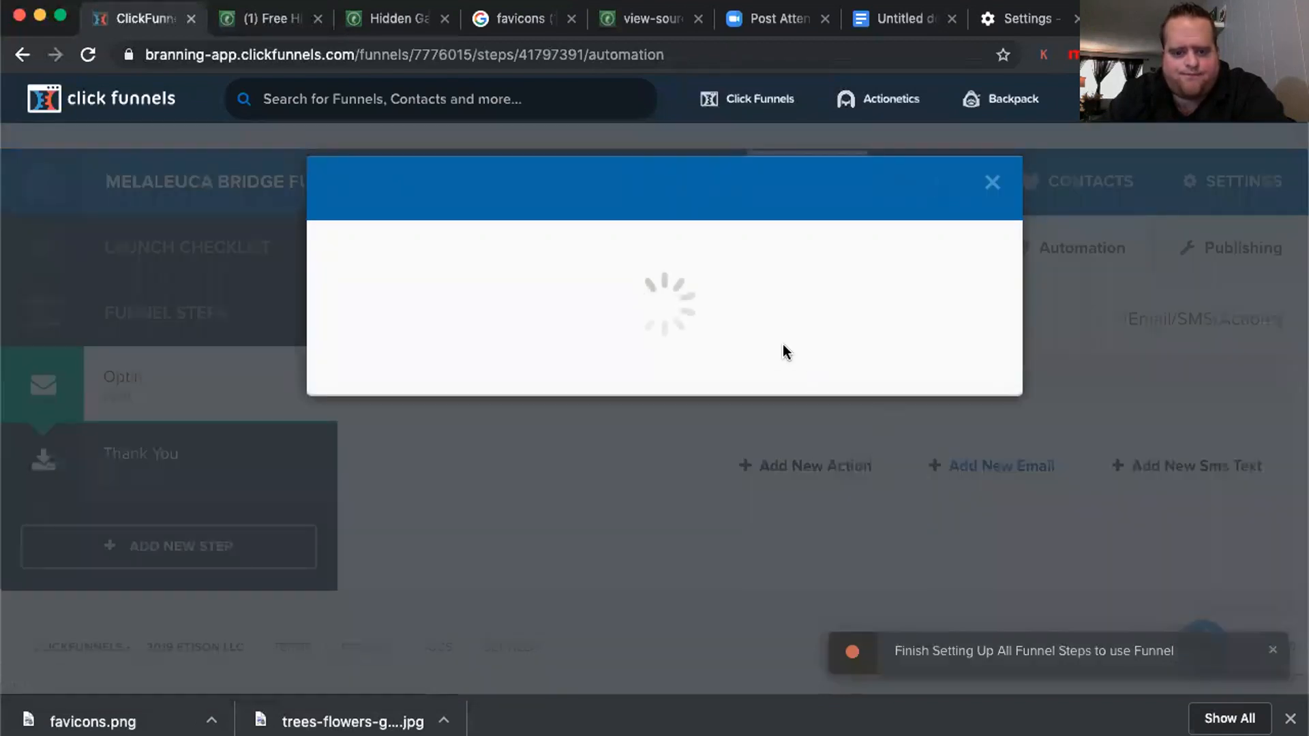
pyautogui.click(600, 330)
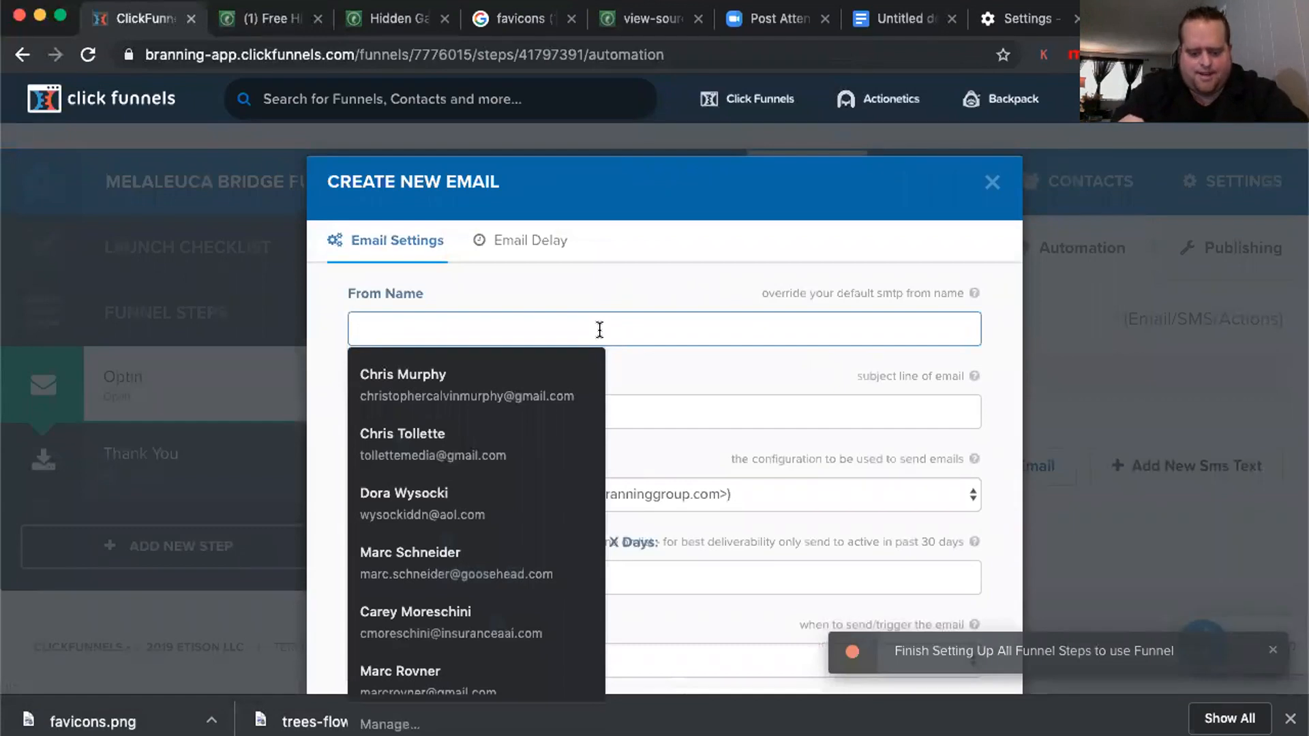
pyautogui.write('Chris Murp')
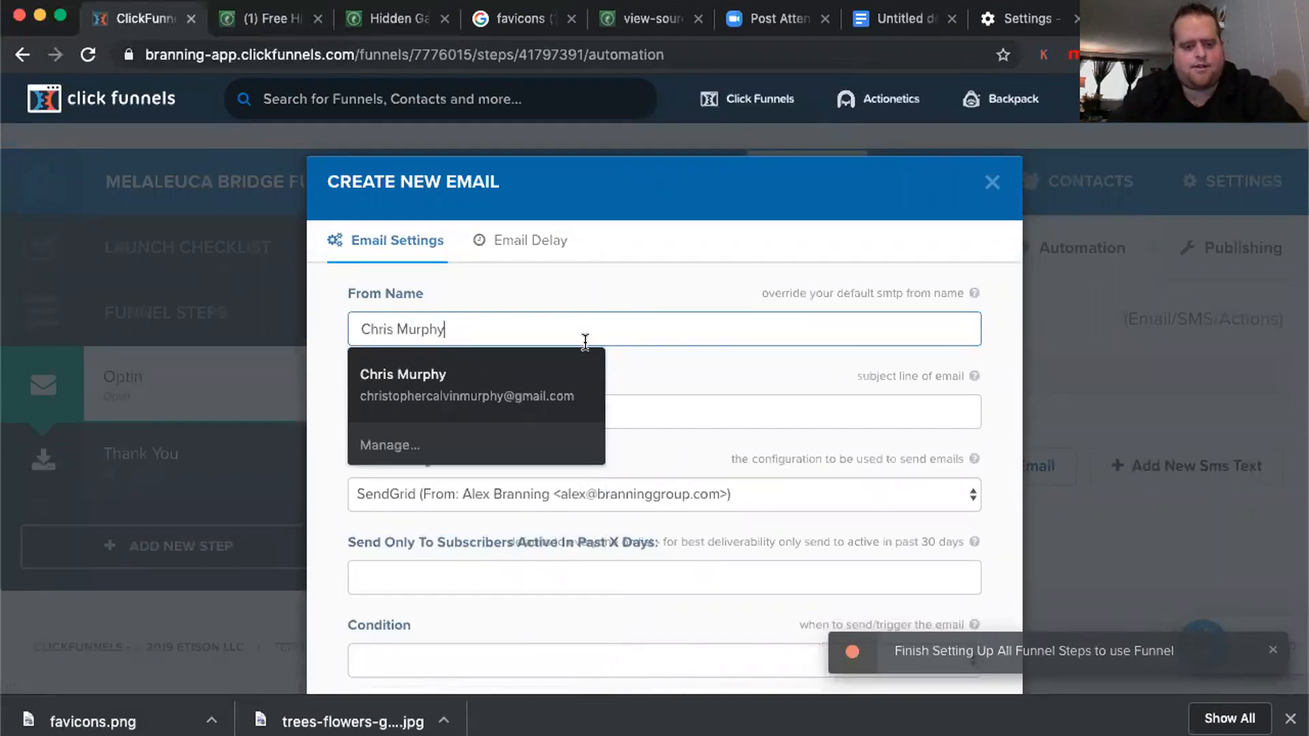
pyautogui.write('hy')
# Set the new email's subject to "Your free sample is on the way!"
pyautogui.click(549, 412)
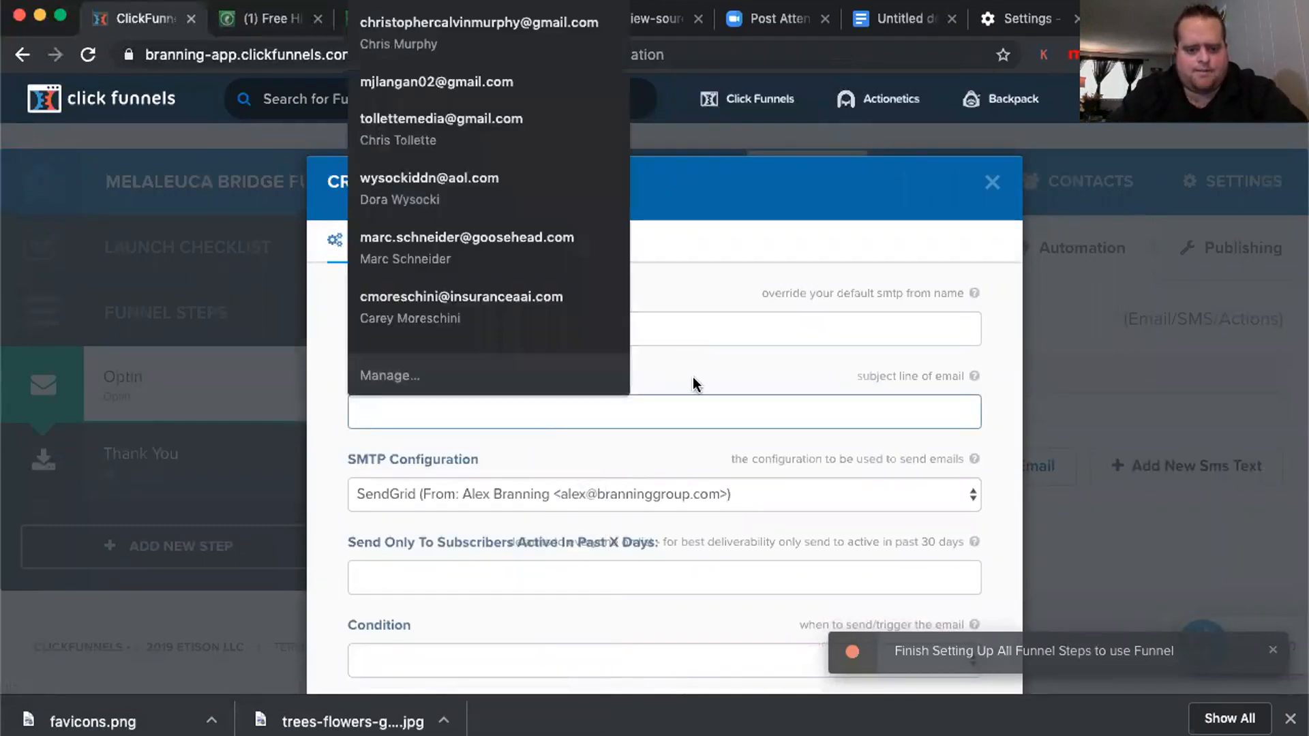
pyautogui.click(655, 407)
pyautogui.write('You')
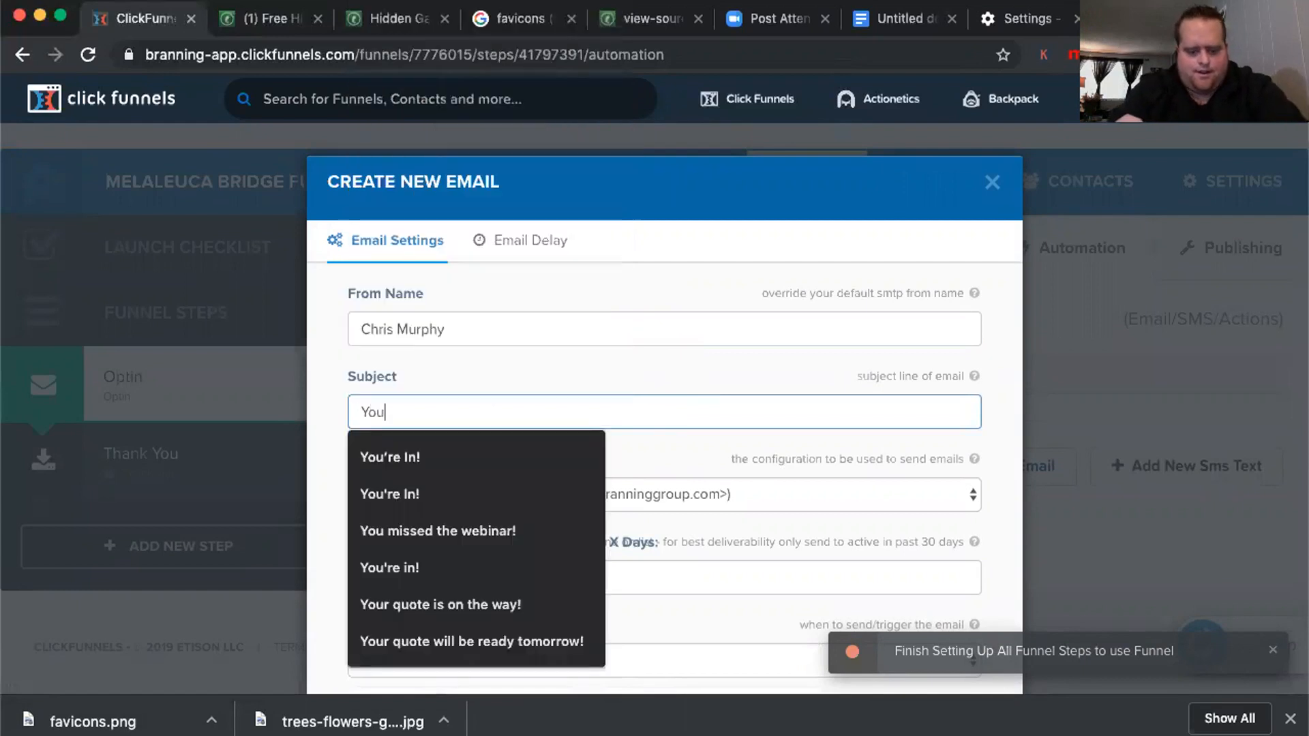
pyautogui.write('r free')
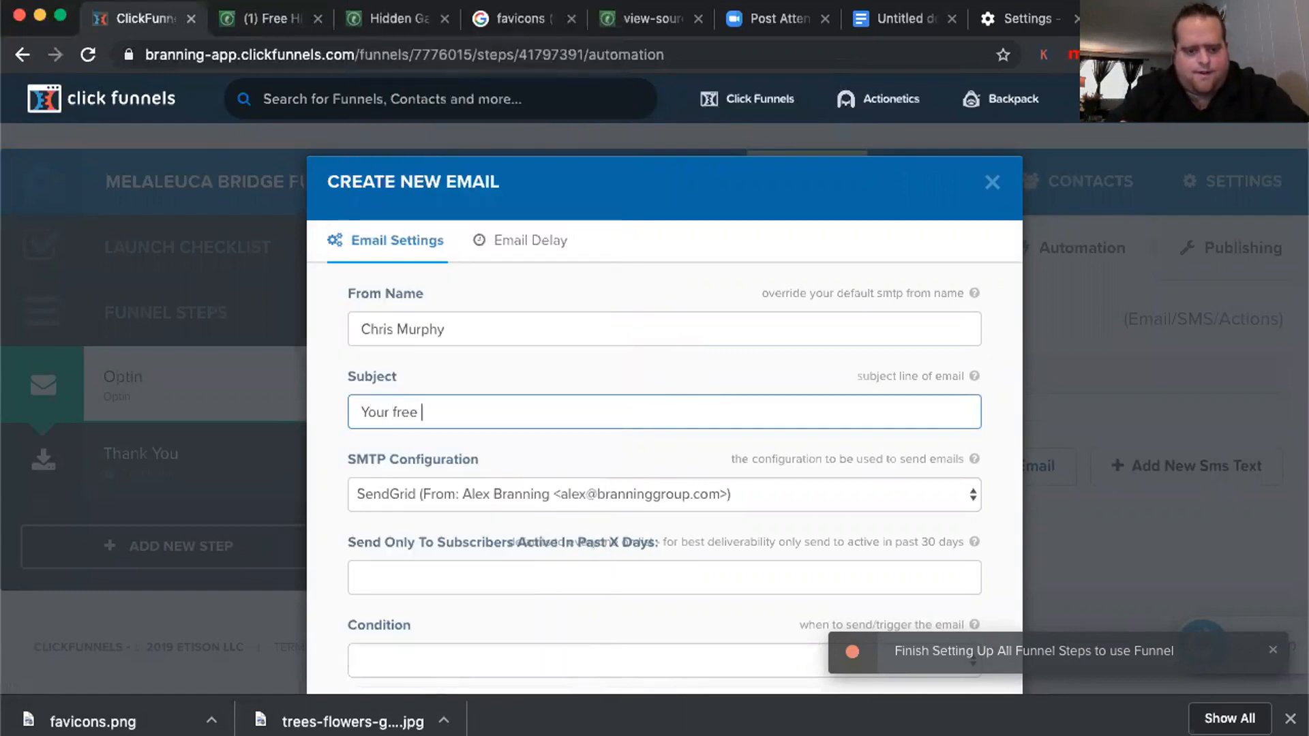
pyautogui.write(' sample is on the w')
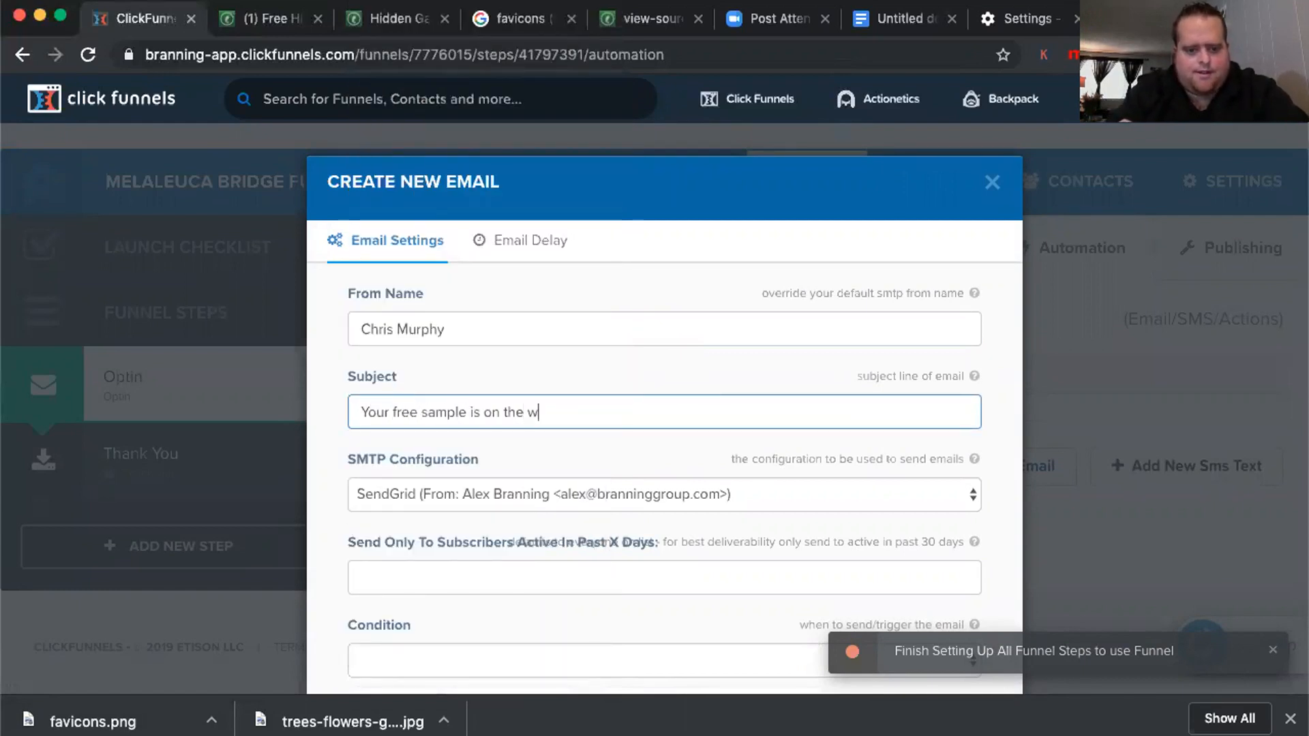
pyautogui.write('ay!')
pyautogui.click(577, 316)
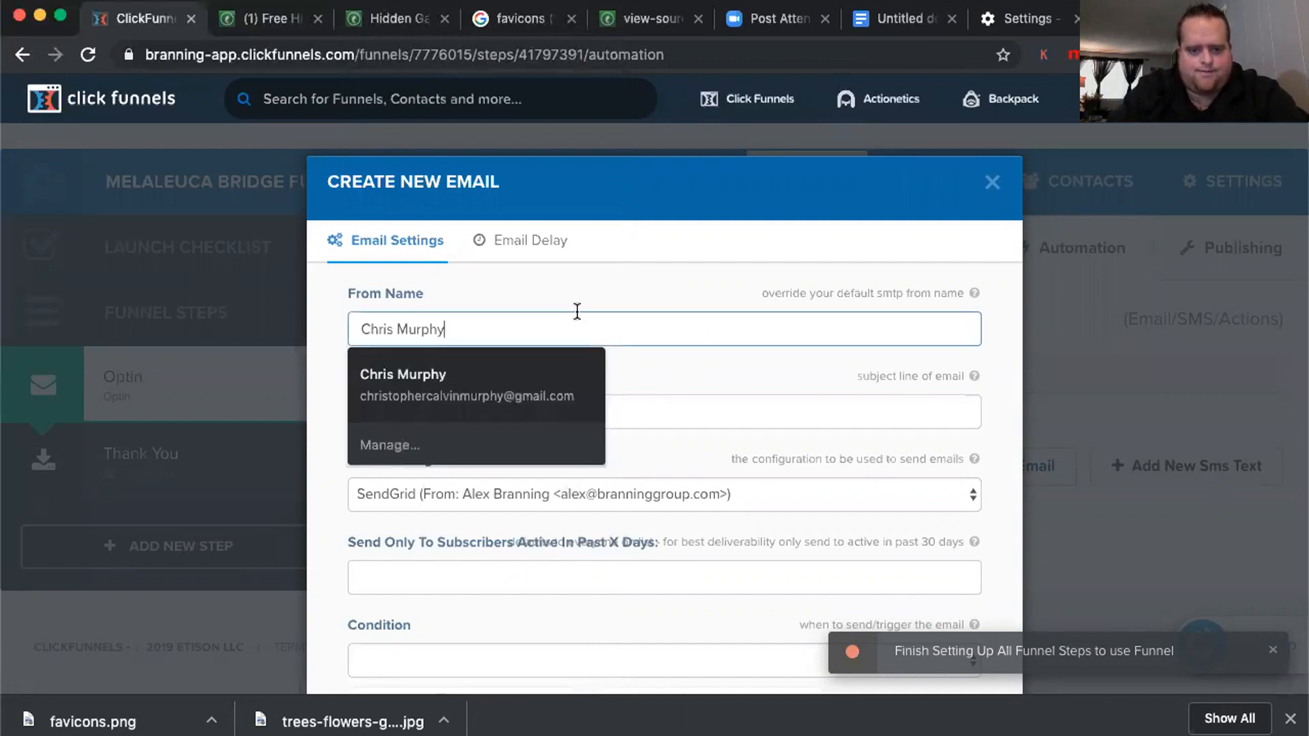
pyautogui.click(641, 262)
# Set the new email's sending condition to everyone
pyautogui.scroll(-2, 575, 450)
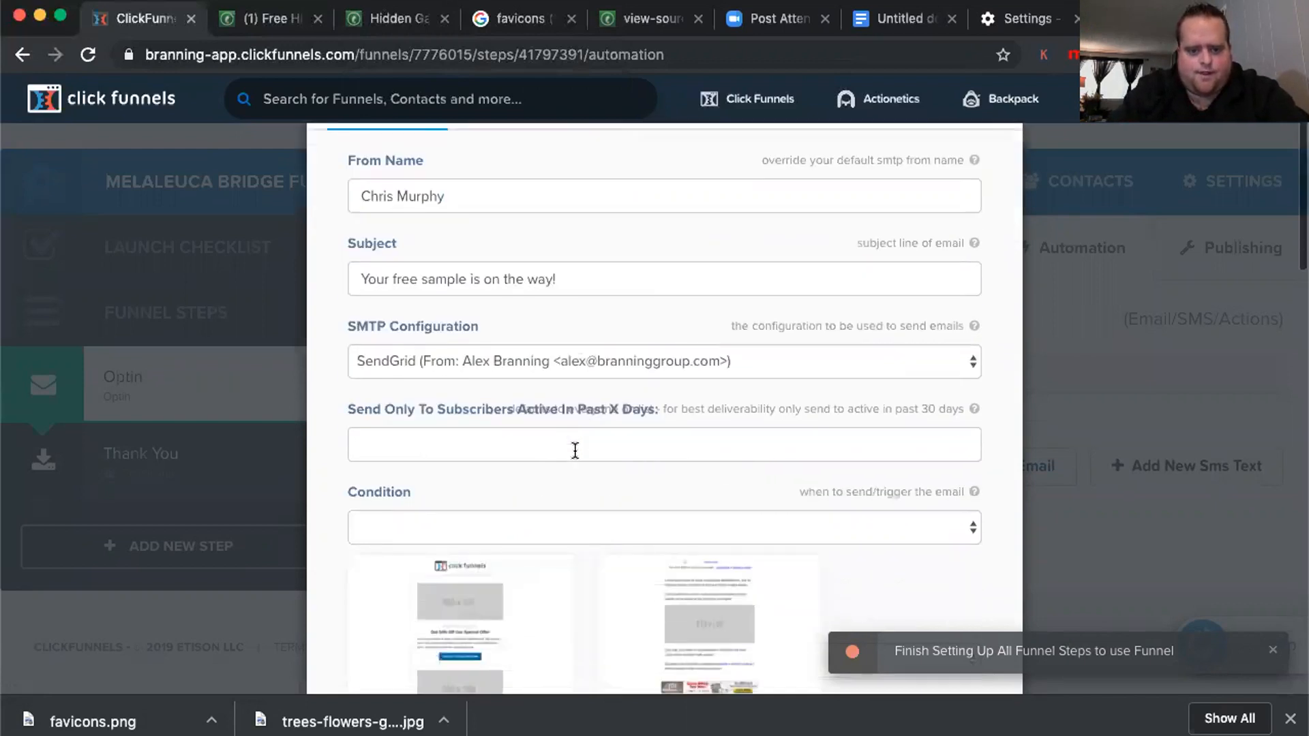
pyautogui.click(564, 539)
pyautogui.click(563, 543)
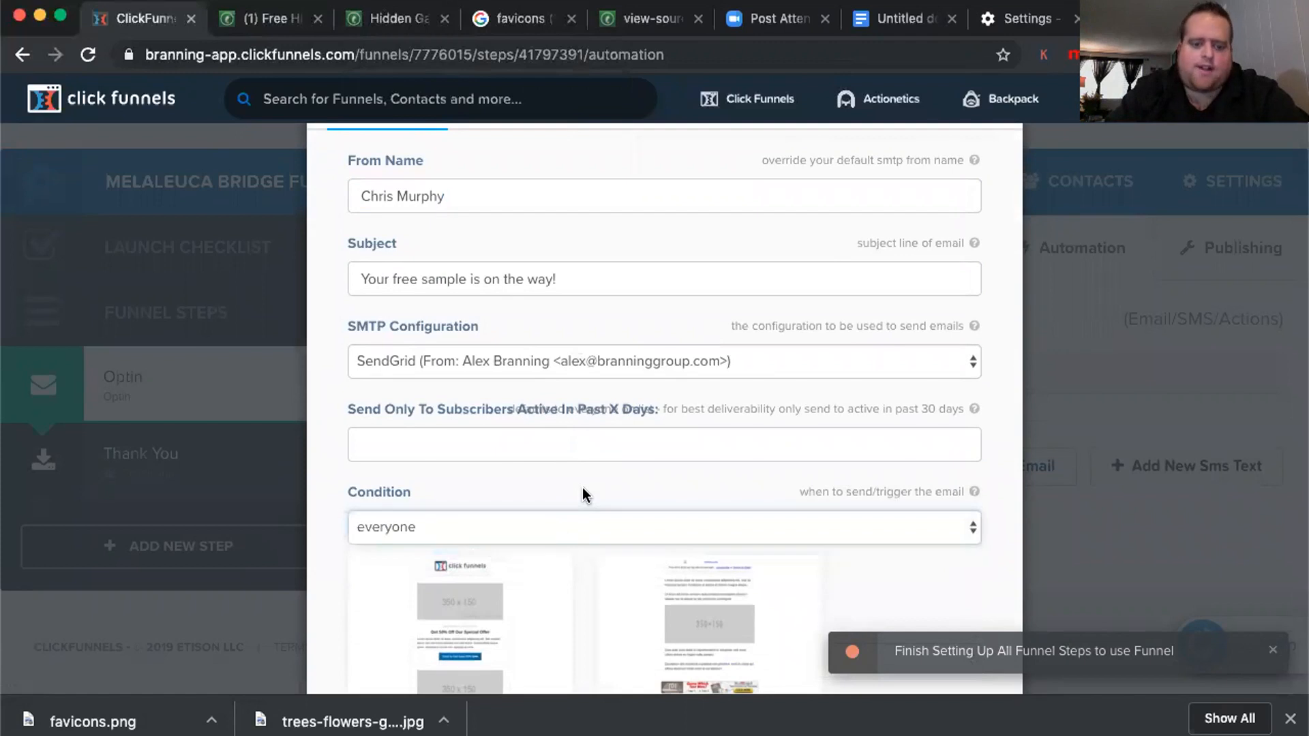
pyautogui.scroll(2, 594, 439)
pyautogui.scroll(-1, 594, 440)
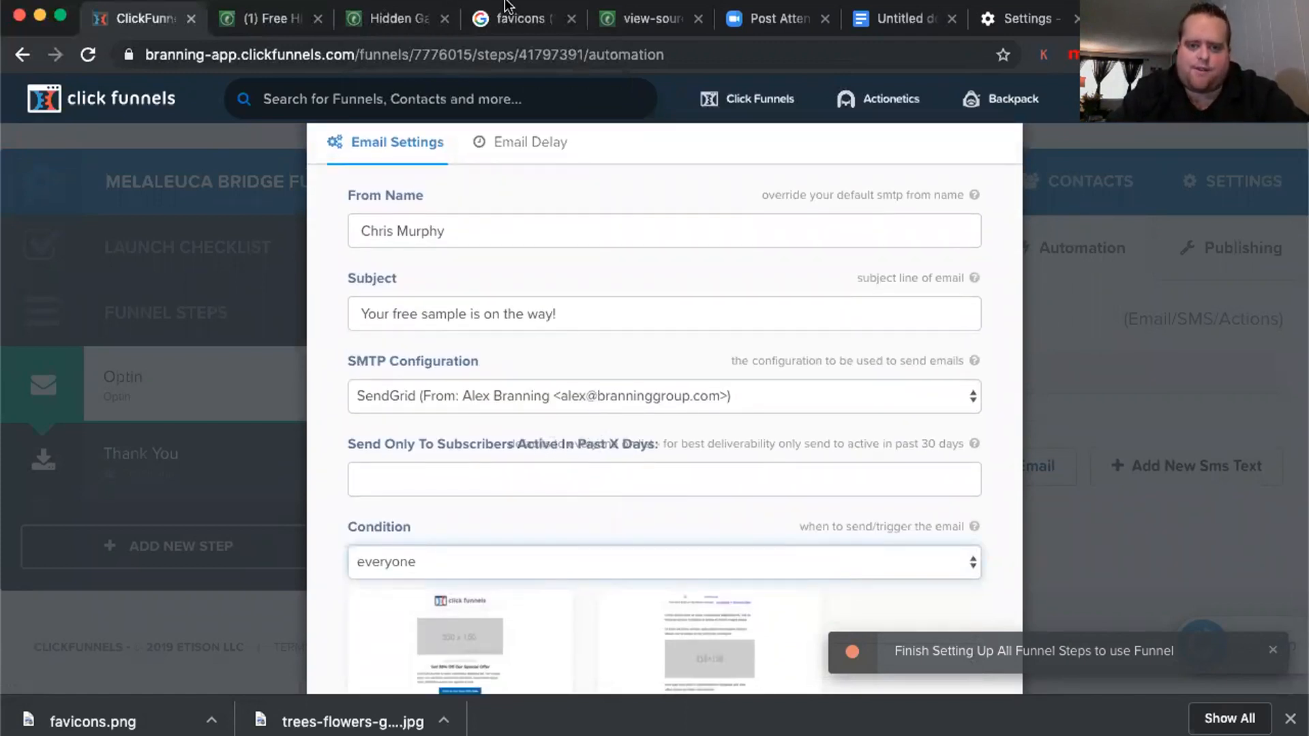
# Switch to the Google Docs draft and copy the email text from "Hello #FIRST#," through the PS line
pyautogui.click(901, 27)
pyautogui.scroll(-3, 648, 410)
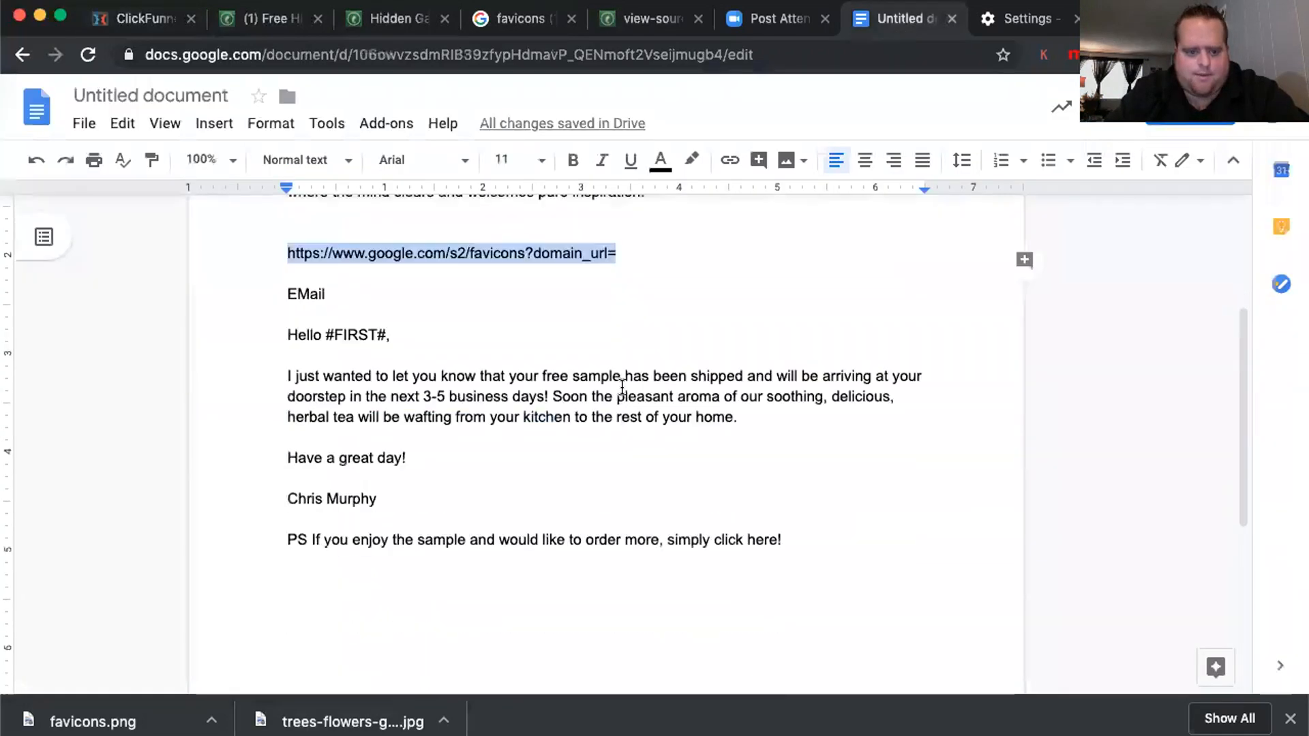
pyautogui.moveTo(800, 504); pyautogui.dragTo(286, 287)
pyautogui.press('super+c')
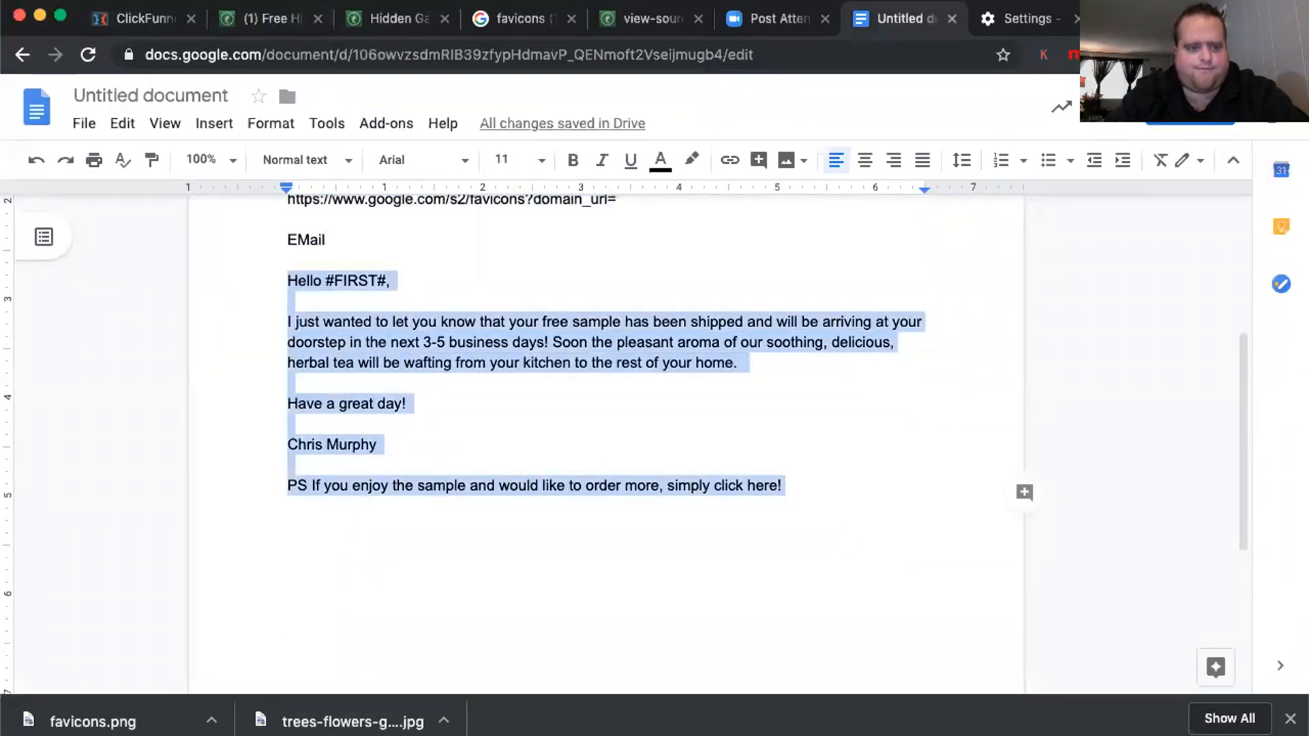
# Return to ClickFunnels and select the first email template, with the ClickFunnels logo, for the new email
pyautogui.click(136, 18)
pyautogui.scroll(-3, 634, 488)
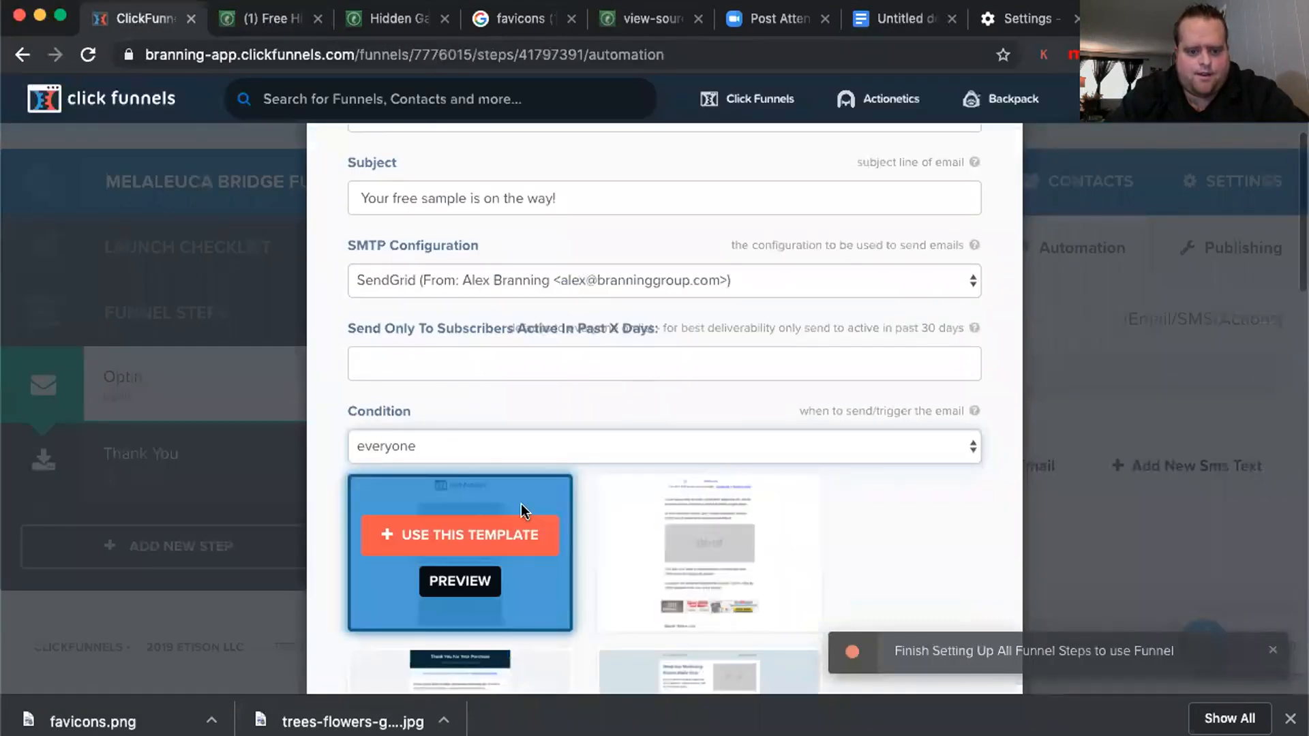
pyautogui.scroll(-2, 521, 505)
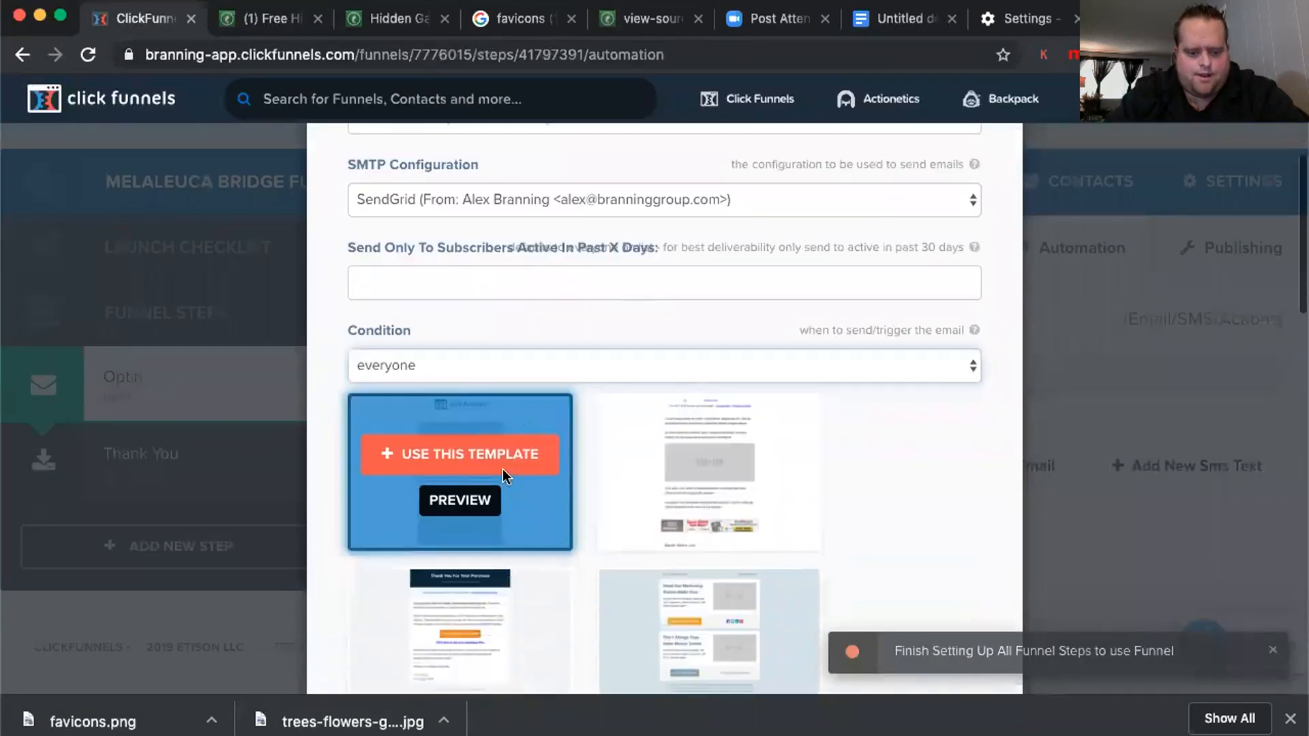
pyautogui.click(543, 467)
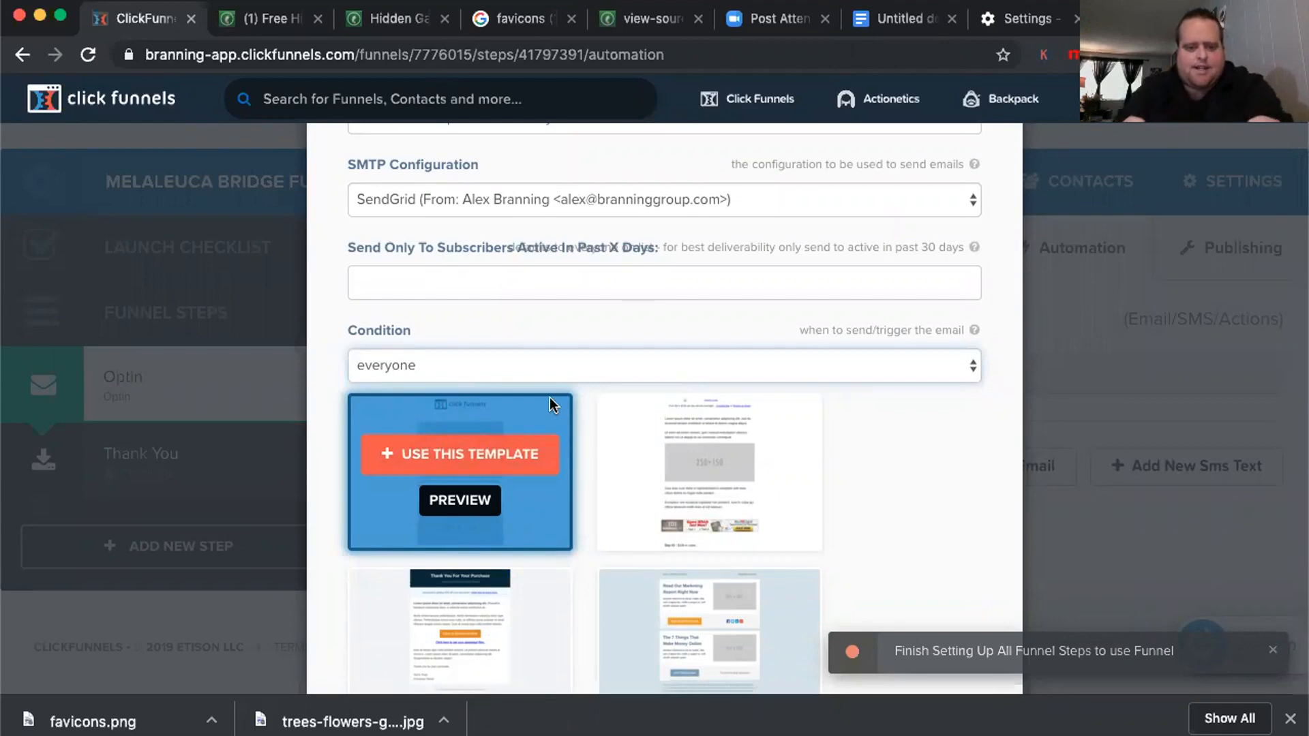
pyautogui.scroll(-4, 550, 397)
pyautogui.scroll(-3, 733, 492)
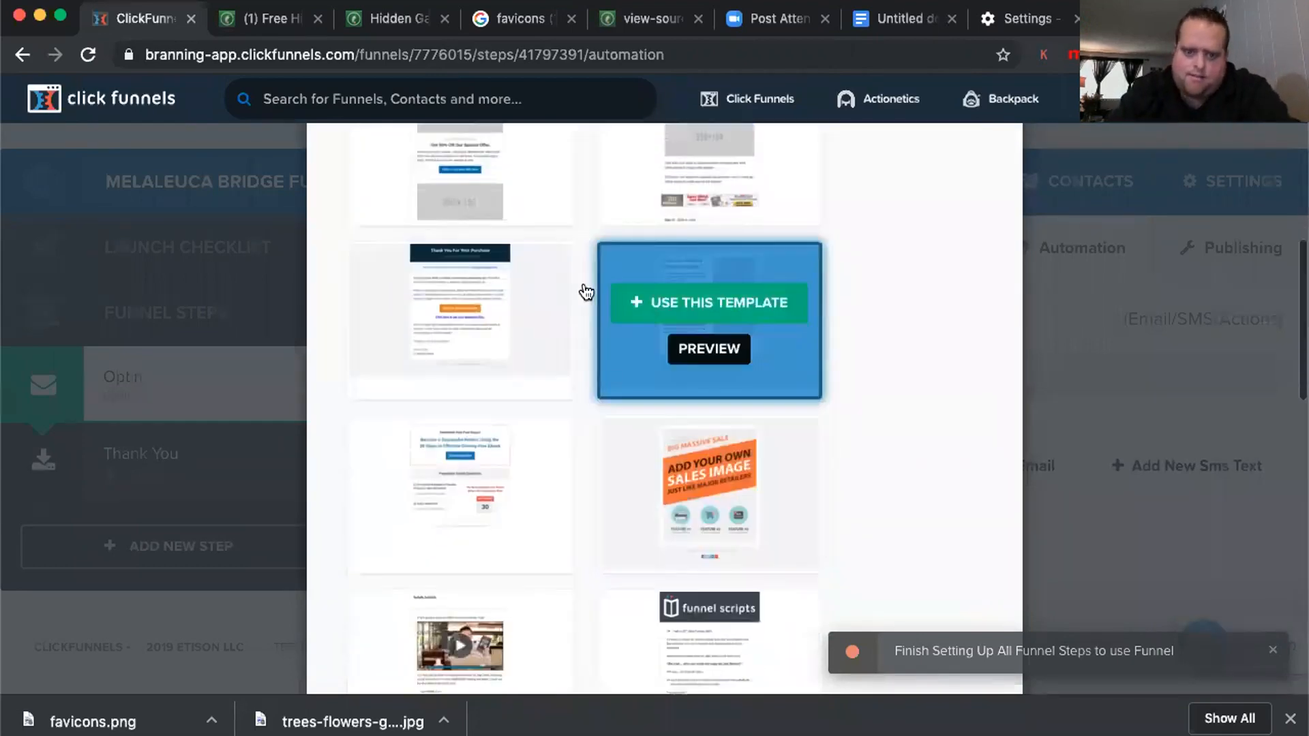
pyautogui.scroll(6, 682, 401)
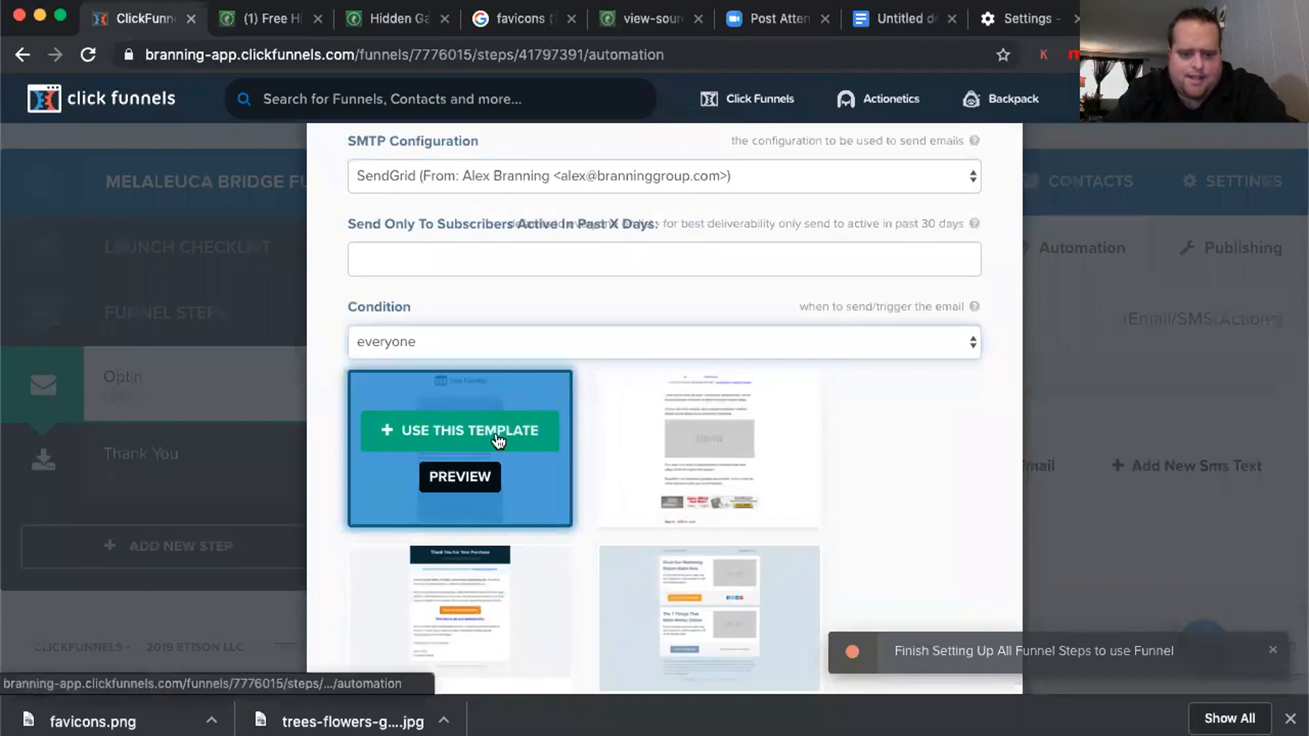
pyautogui.click(498, 442)
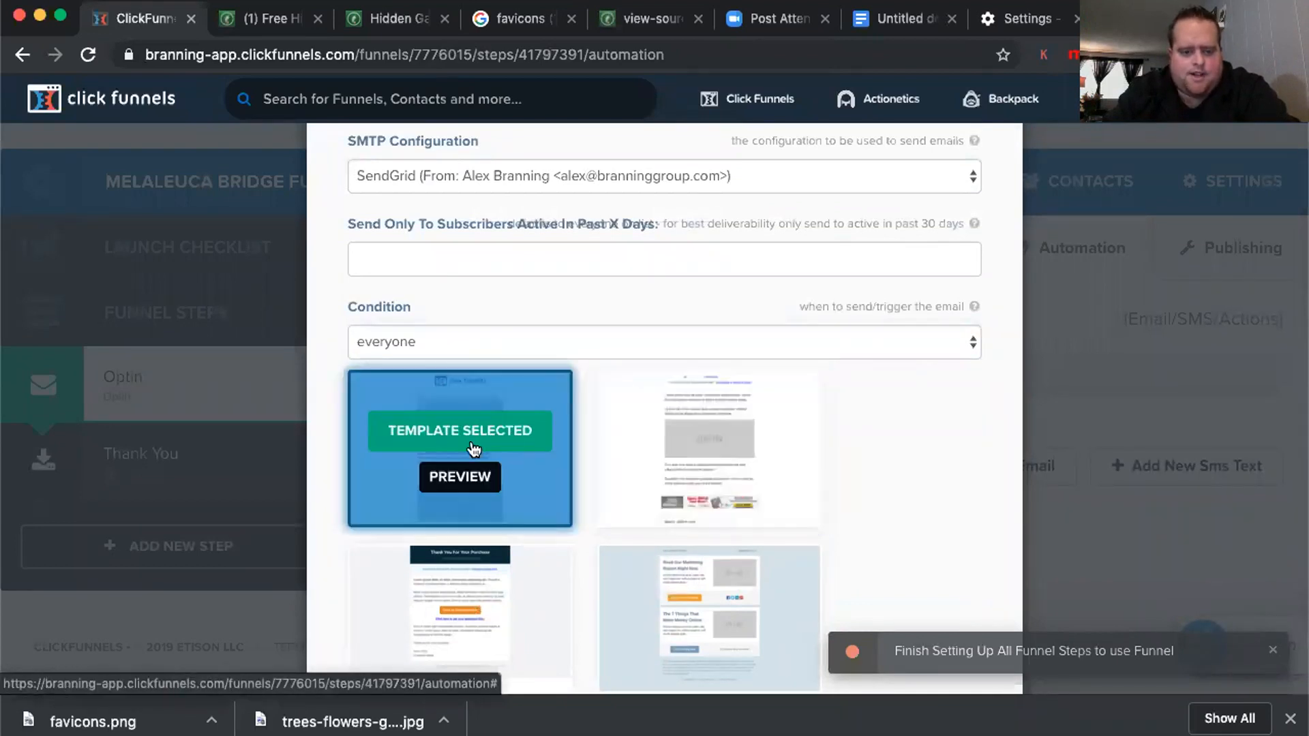
# Create the email from the selected template and open it in the email editor
pyautogui.scroll(-3, 490, 433)
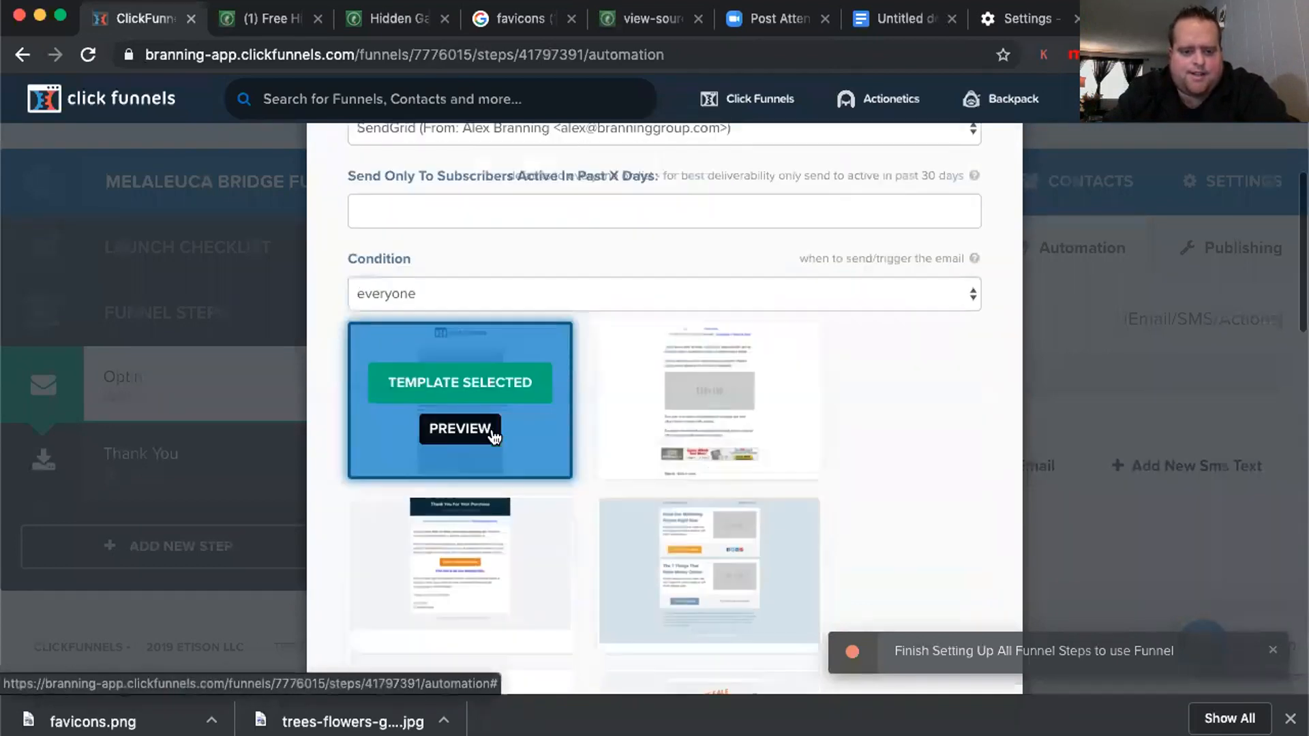
pyautogui.scroll(-10, 477, 289)
pyautogui.scroll(-5, 477, 288)
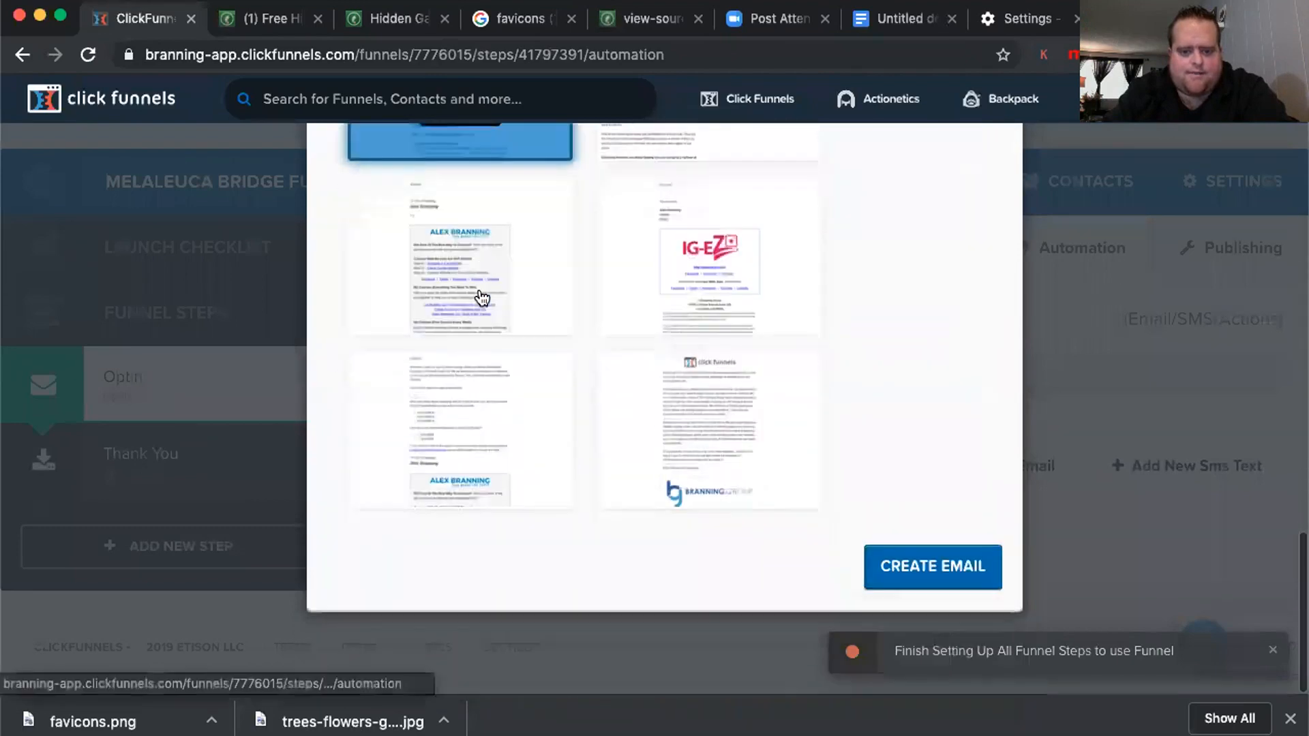
pyautogui.click(914, 565)
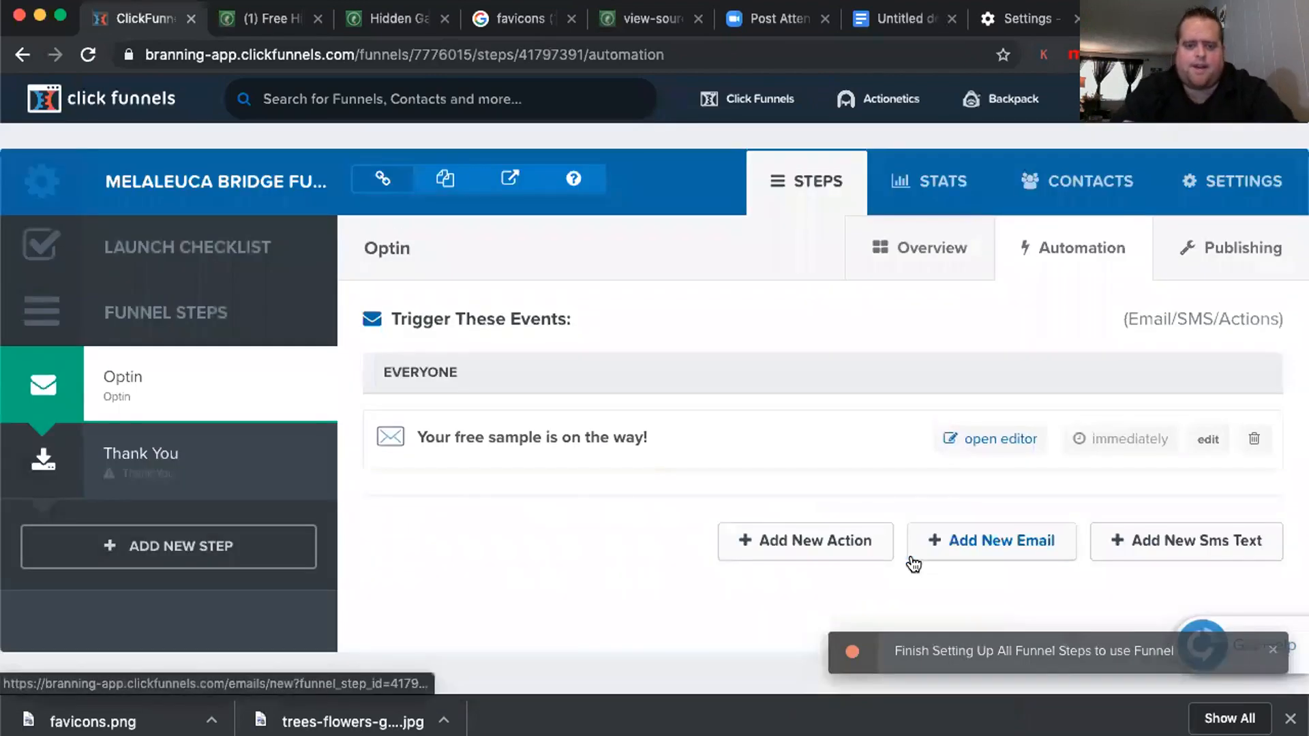
pyautogui.click(980, 440)
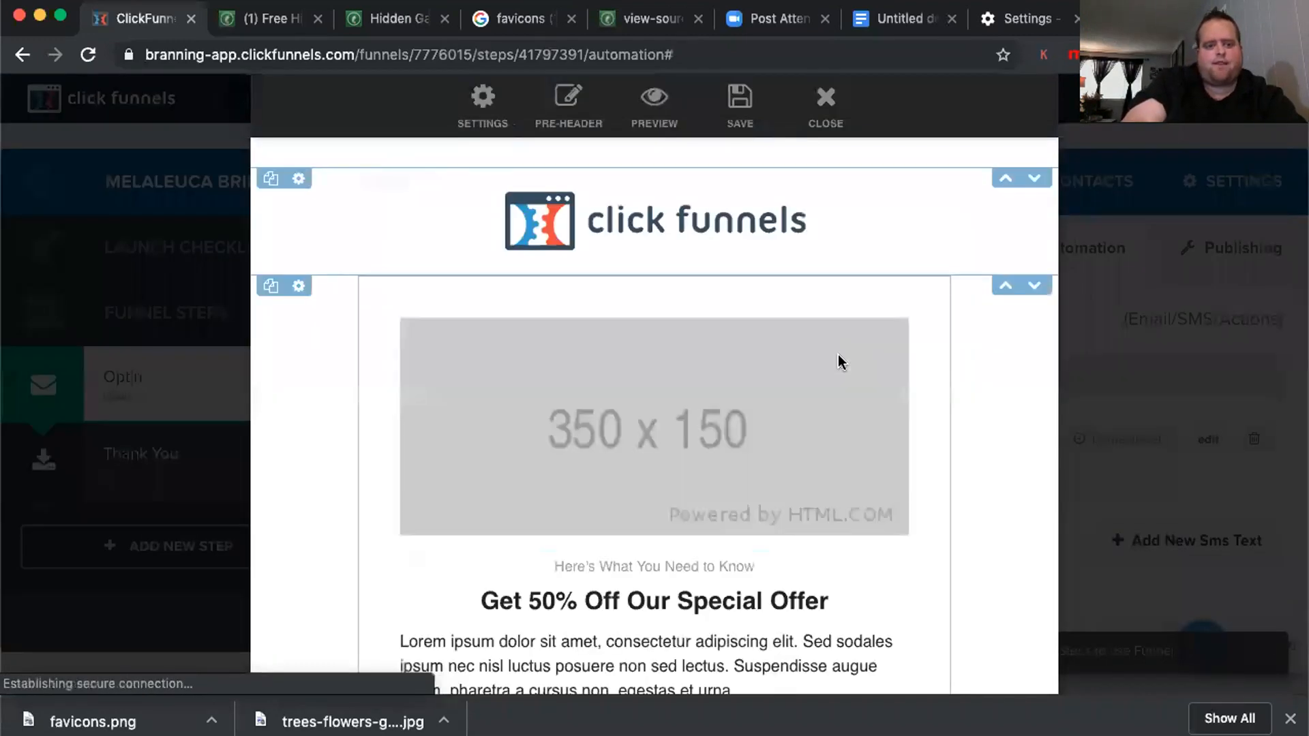
# Move the lorem ipsum paragraph into the header row, directly below the ClickFunnels logo
pyautogui.moveTo(559, 582); pyautogui.dragTo(623, 262)
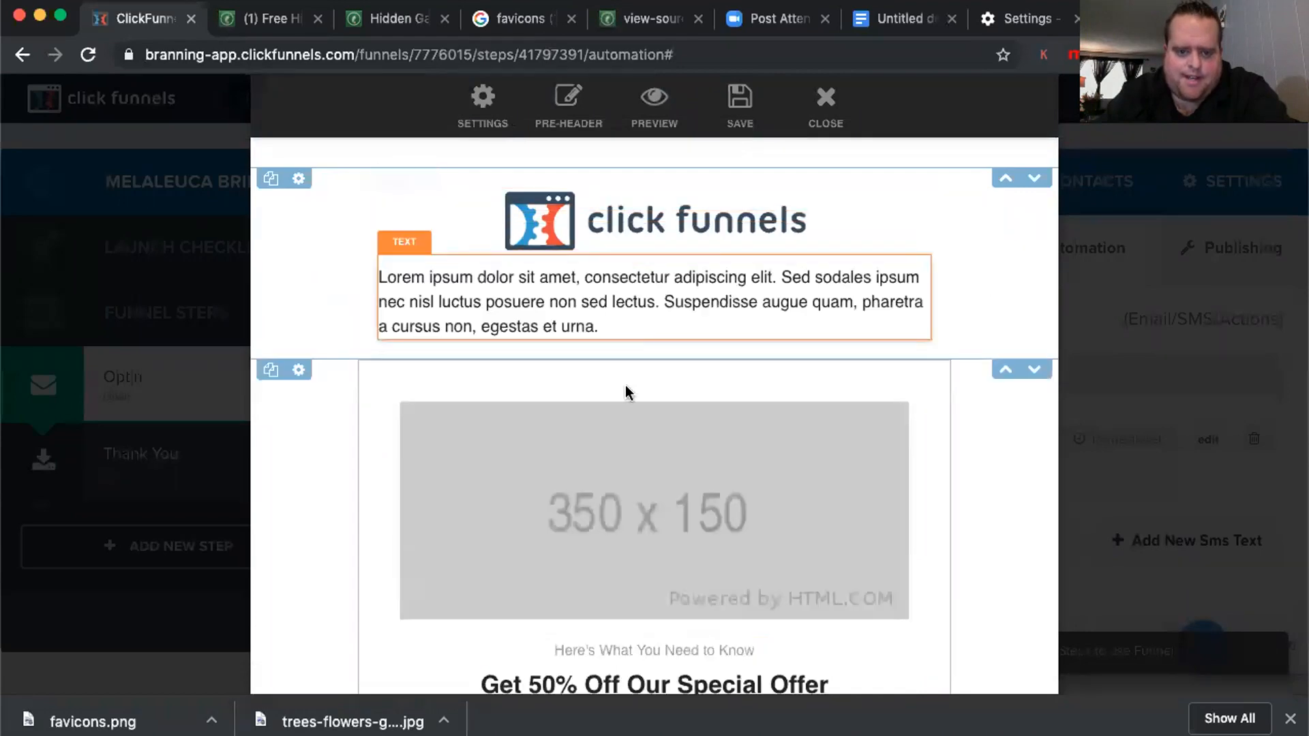
pyautogui.scroll(-6, 625, 388)
pyautogui.scroll(5, 628, 402)
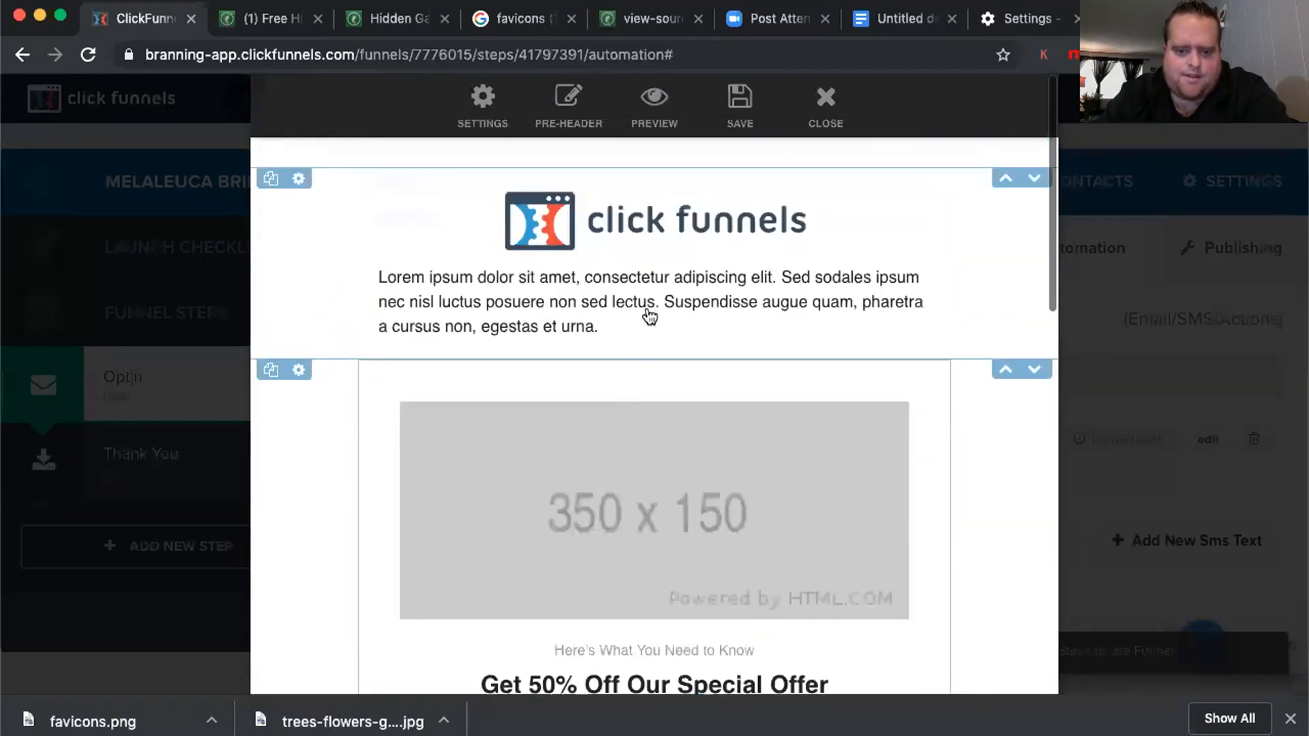
pyautogui.scroll(-2, 657, 432)
pyautogui.scroll(2, 661, 432)
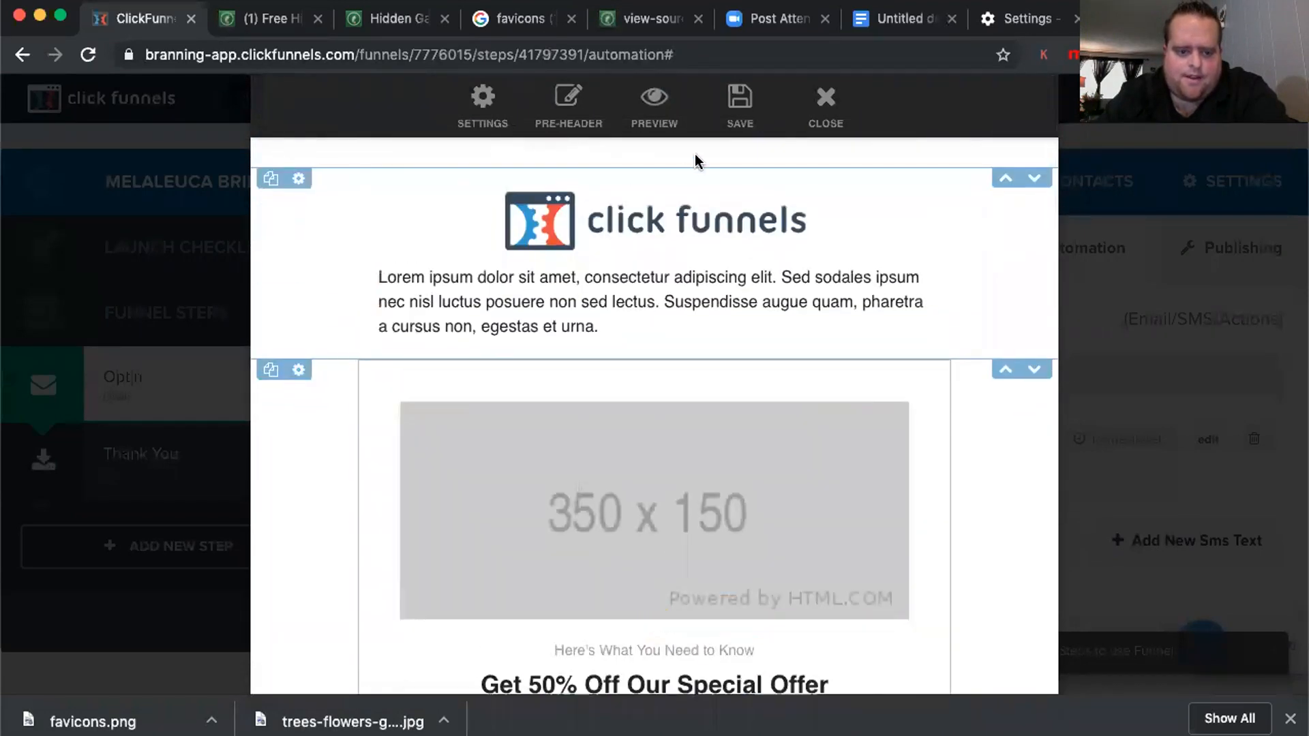
# Delete all template rows below the header row that holds the logo and the paragraph
pyautogui.click(299, 371)
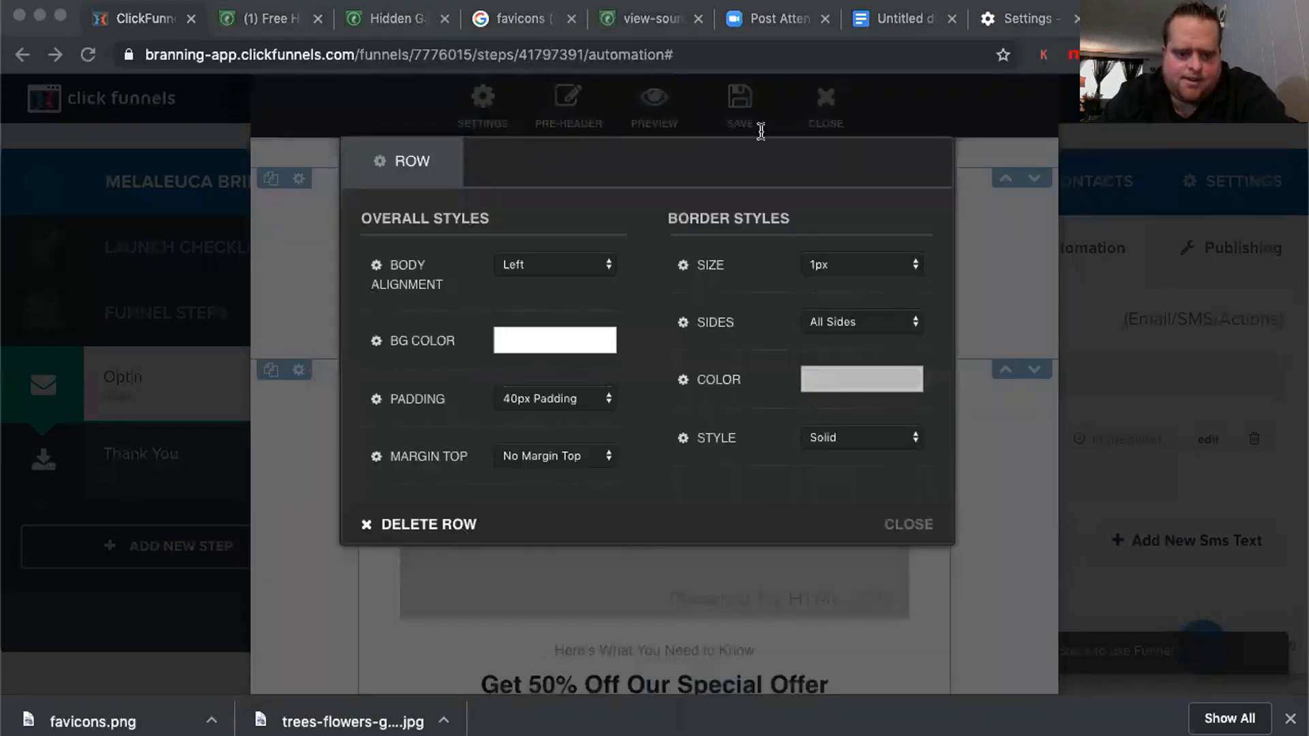
pyautogui.click(414, 372)
pyautogui.click(297, 392)
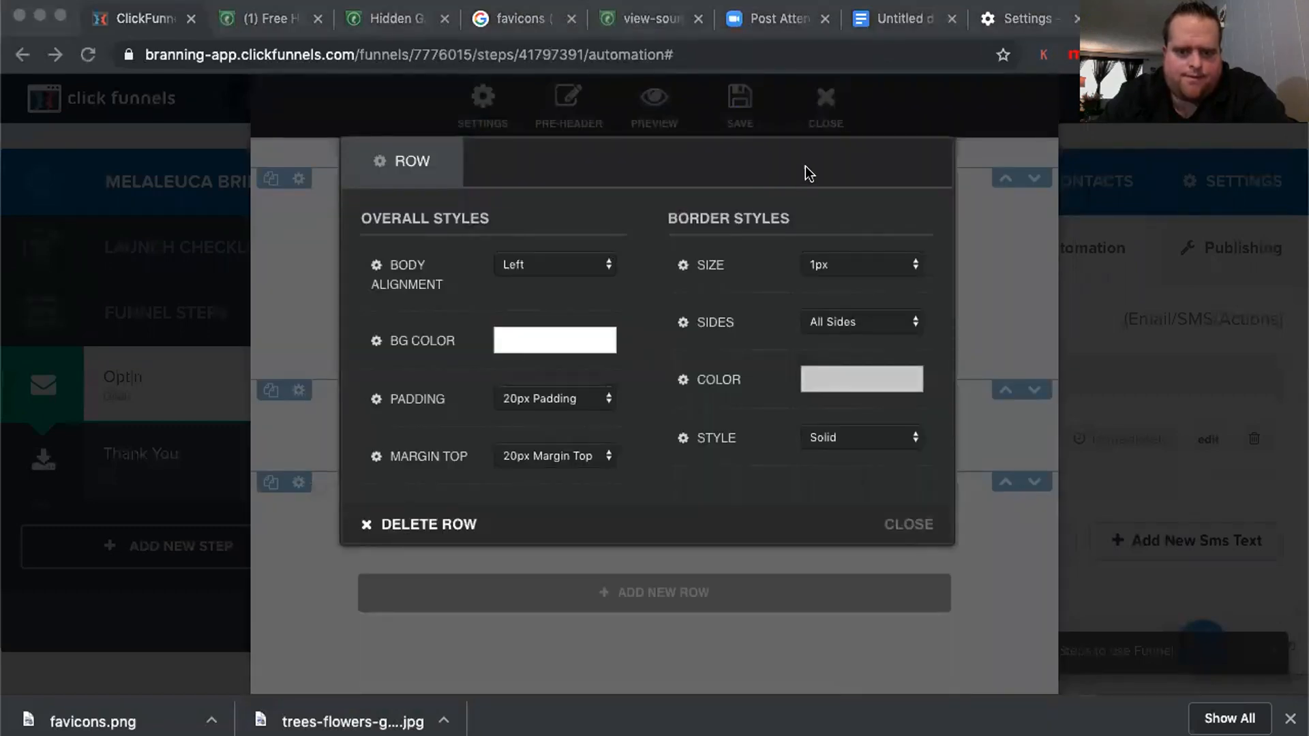
pyautogui.click(503, 423)
pyautogui.click(297, 373)
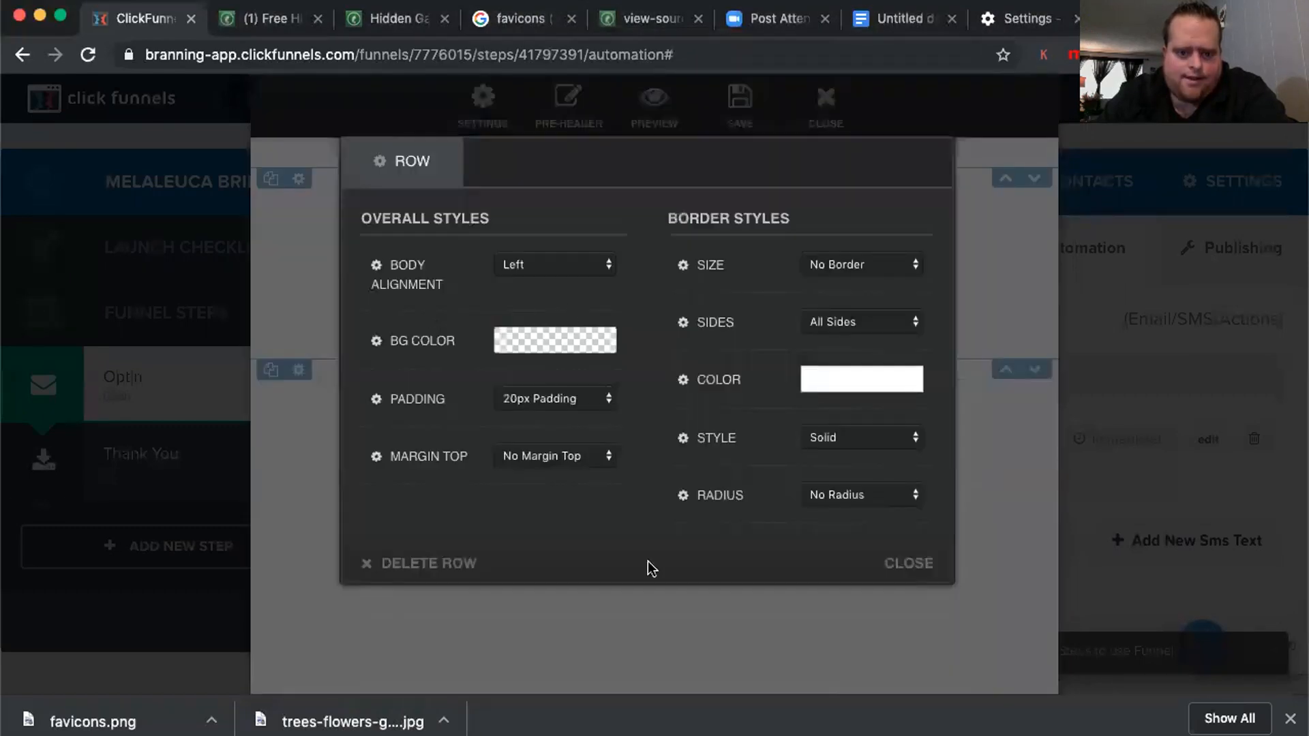
pyautogui.click(860, 168)
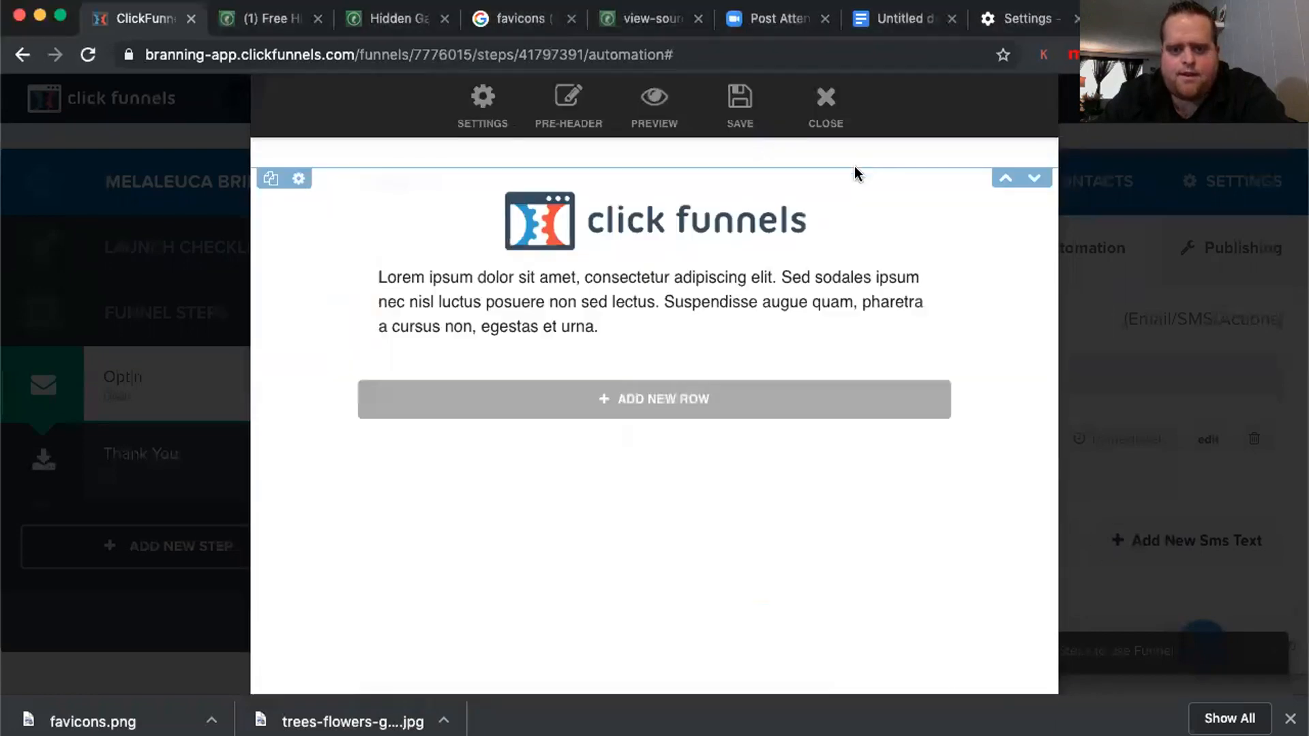
# Replace the lorem ipsum placeholder paragraph with the copied follow-up email text
pyautogui.click(675, 301)
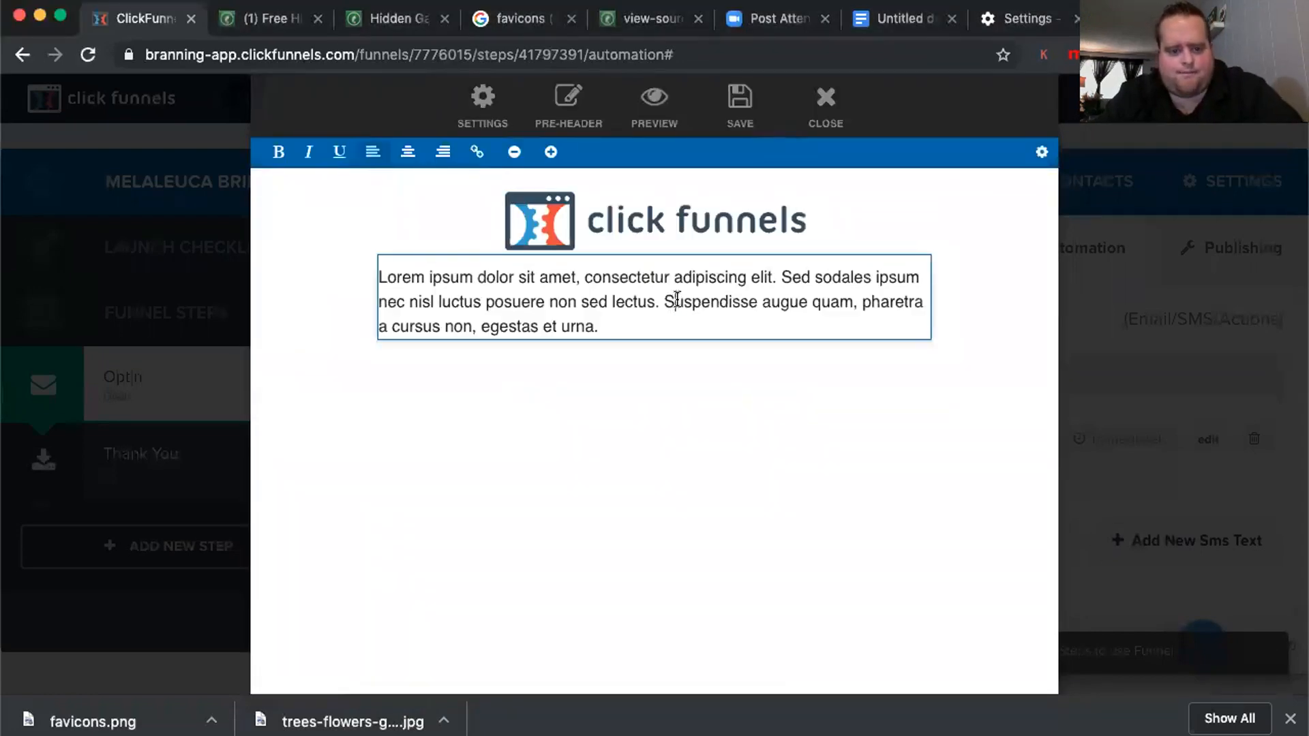
pyautogui.press('super+a')
pyautogui.press('super+v')
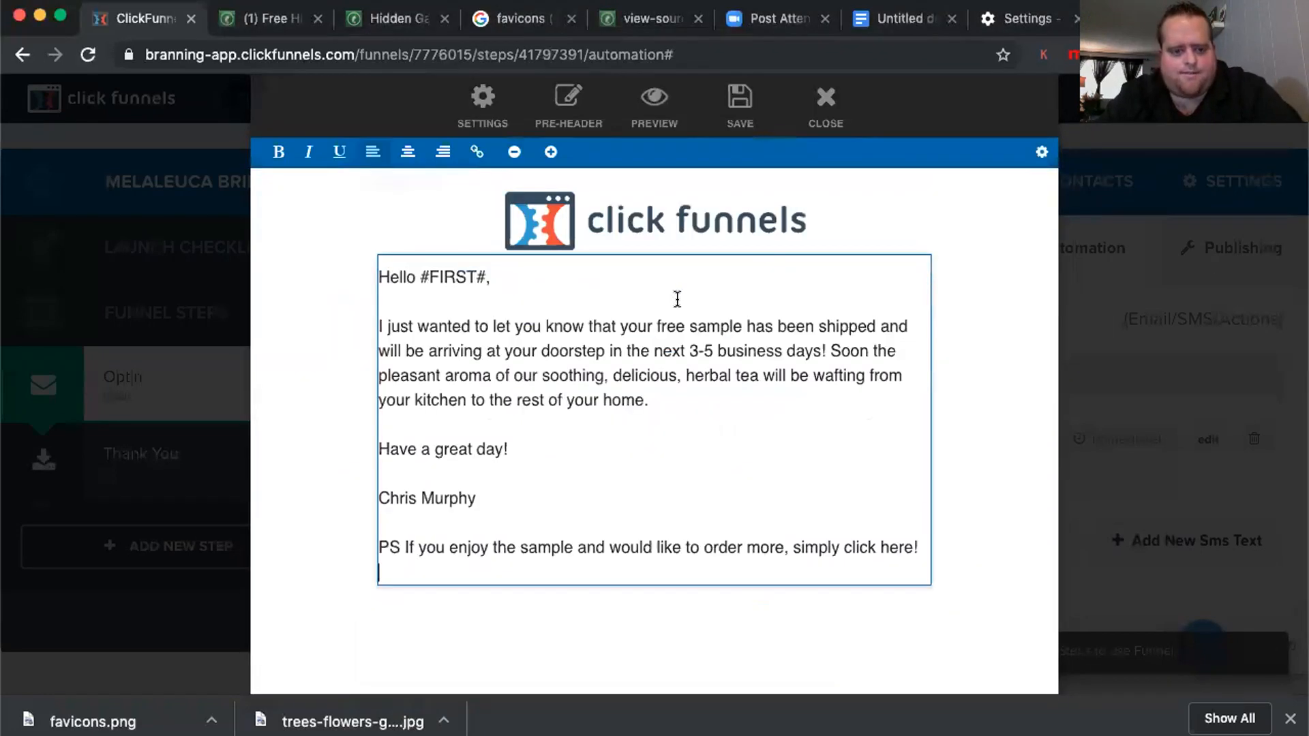
# Make the "Hello #FIRST#," greeting and the sender's signature name bold
pyautogui.click(446, 273)
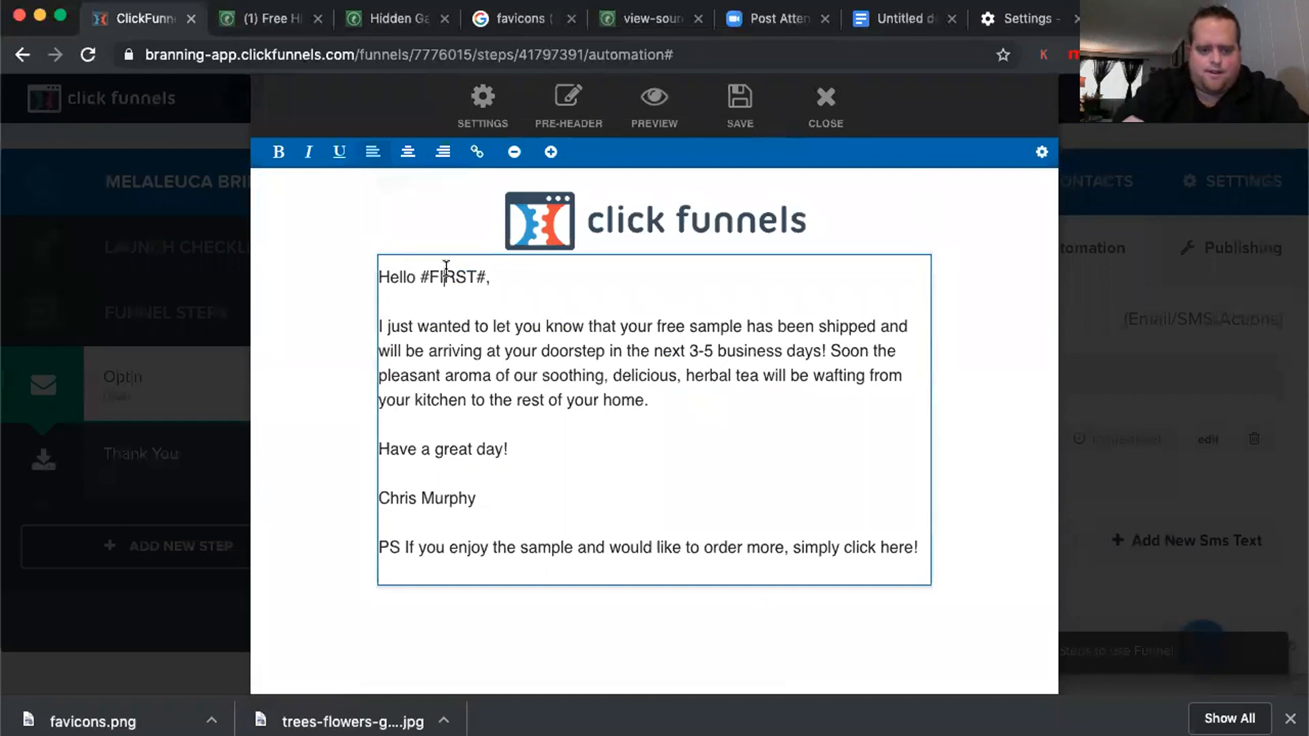
pyautogui.tripleClick(495, 276)
pyautogui.press('super+b')
pyautogui.click(558, 362)
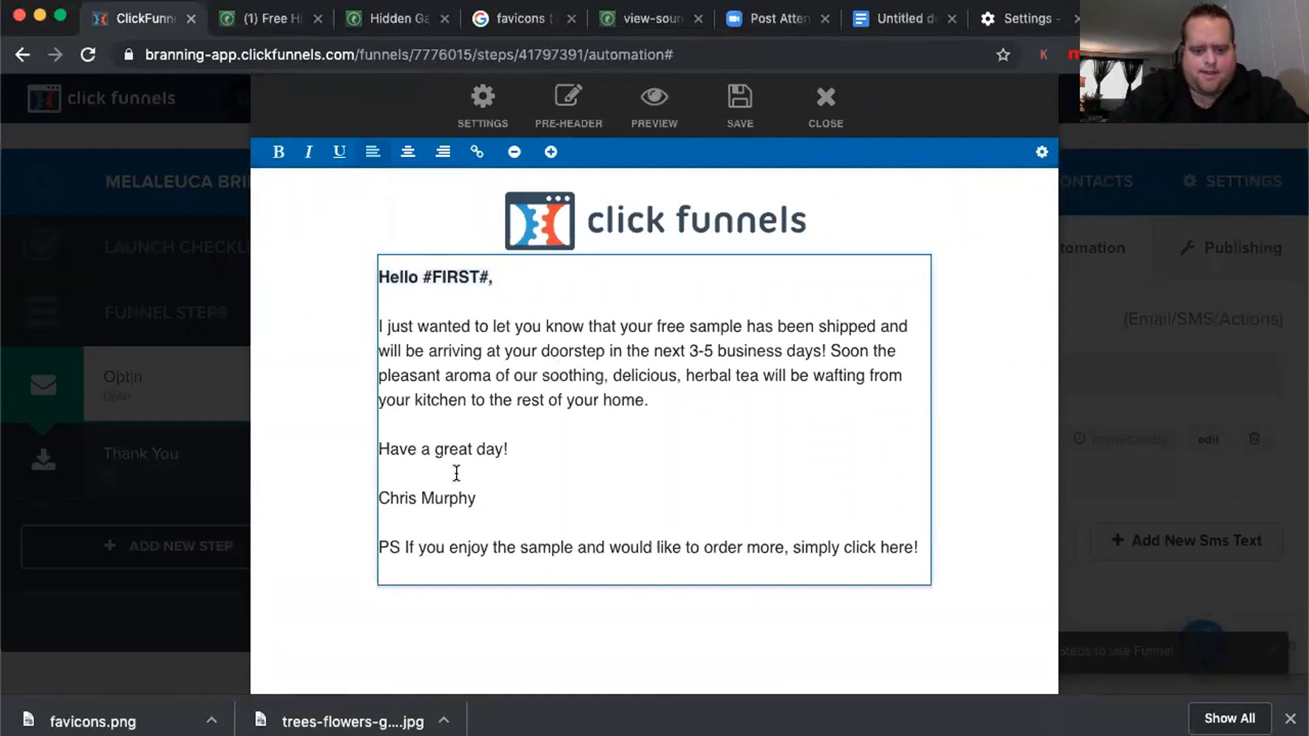
pyautogui.tripleClick(448, 499)
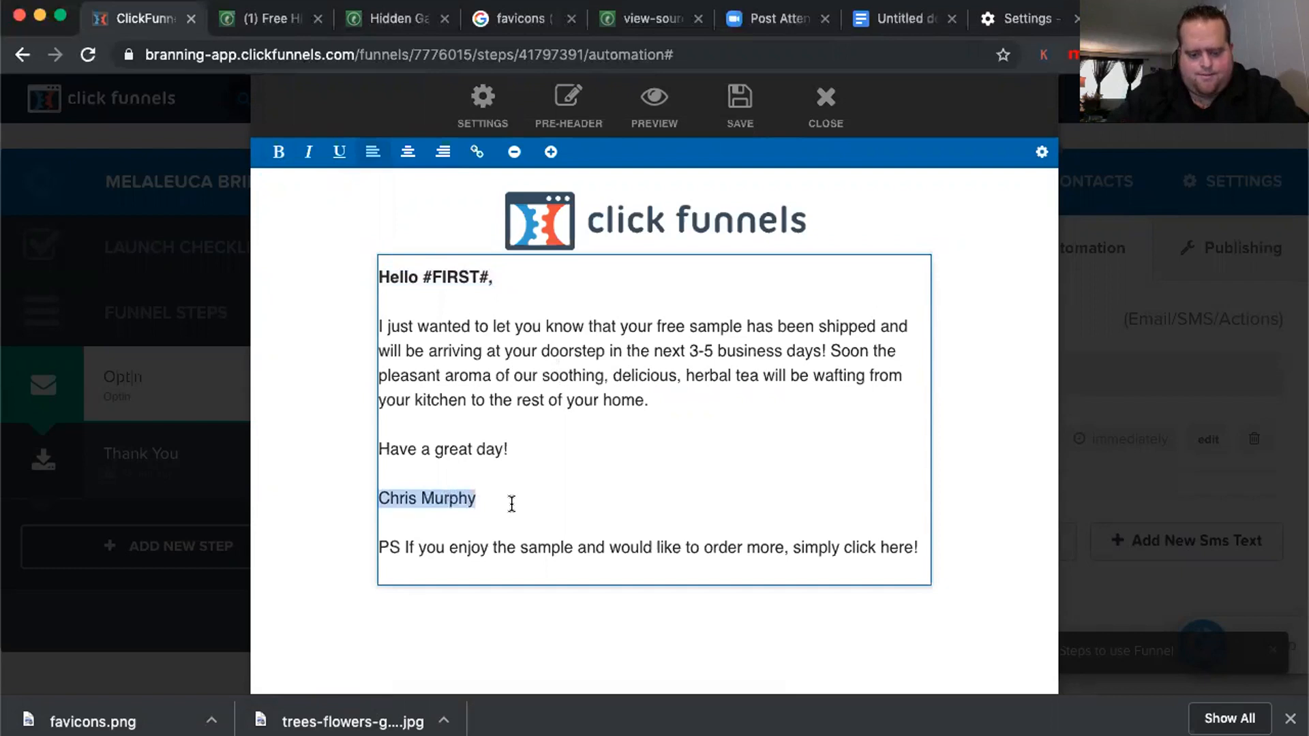
pyautogui.press('super+b')
# Italicize "Have a great day!" and remove the empty line after the PS sentence
pyautogui.click(476, 448)
pyautogui.tripleClick(475, 447)
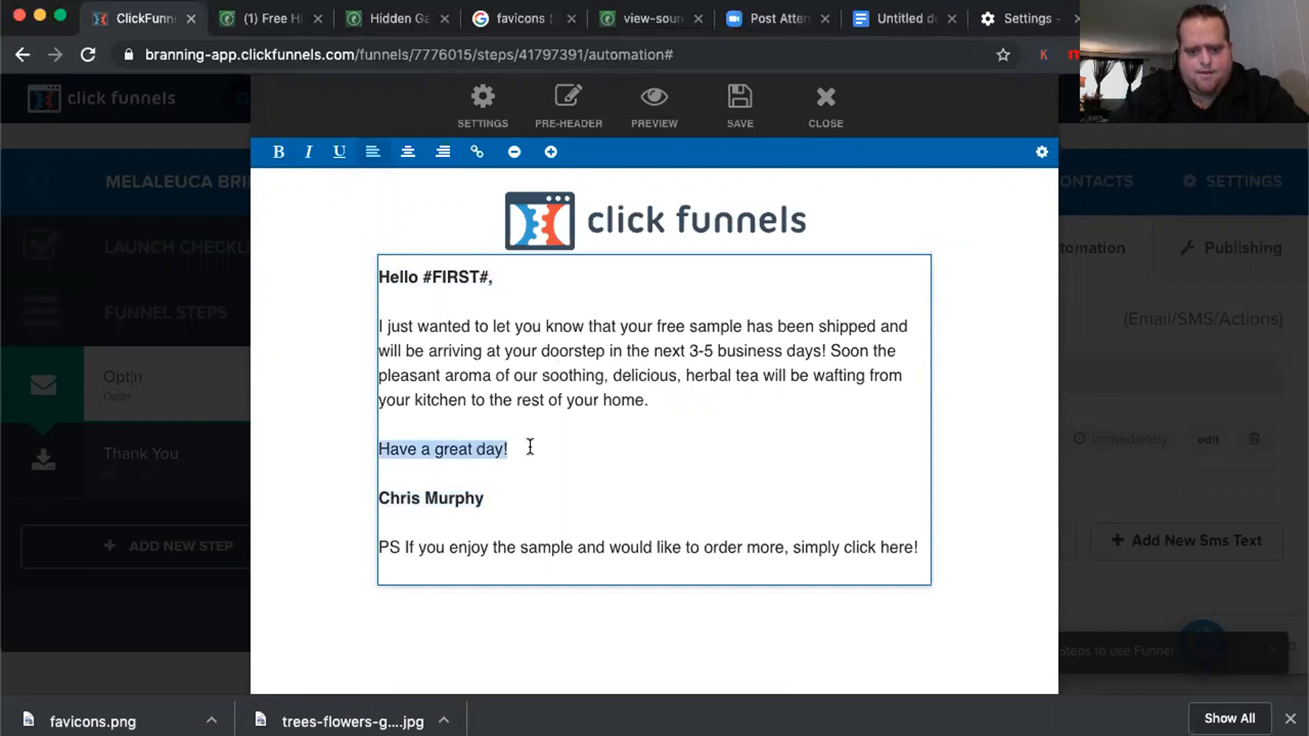
pyautogui.press('super+i')
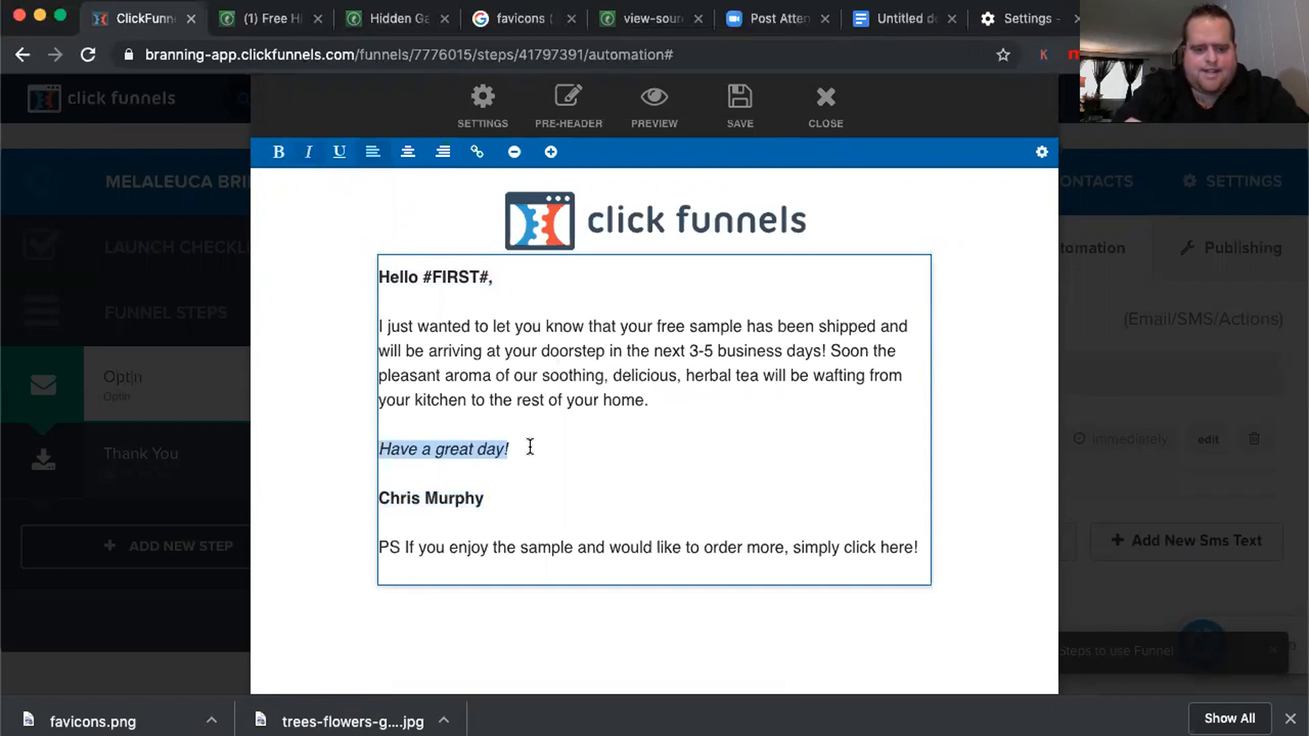
pyautogui.click(579, 571)
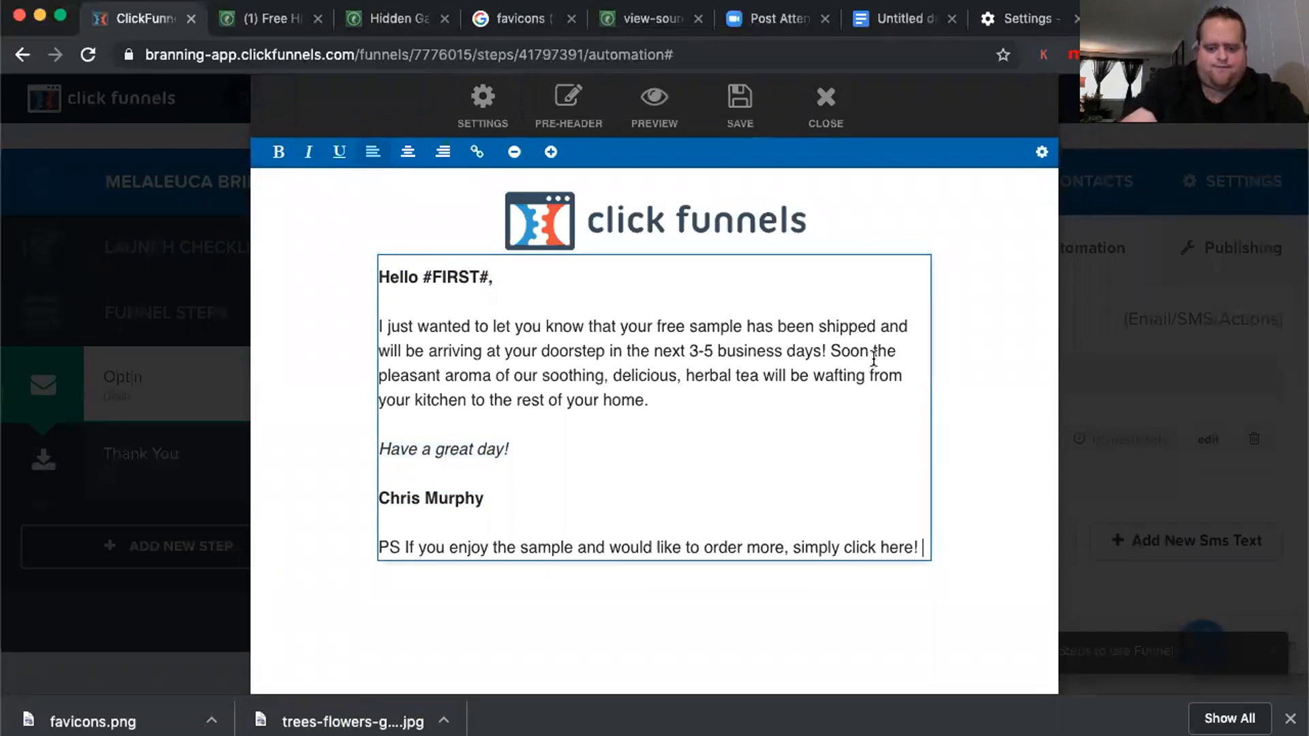
# Replace the ClickFunnels logo in the email with the Chamomile and Peppermint tea boxes image
pyautogui.click(958, 371)
pyautogui.click(634, 227)
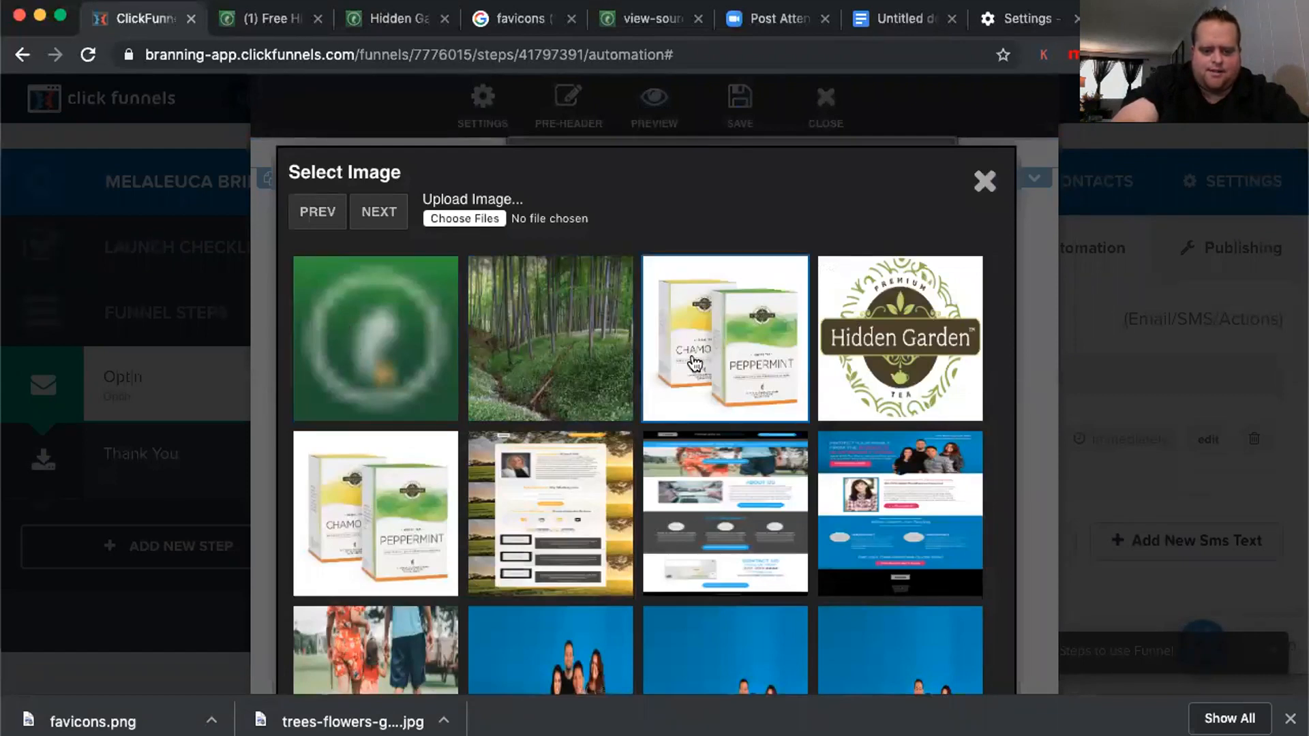
pyautogui.click(745, 341)
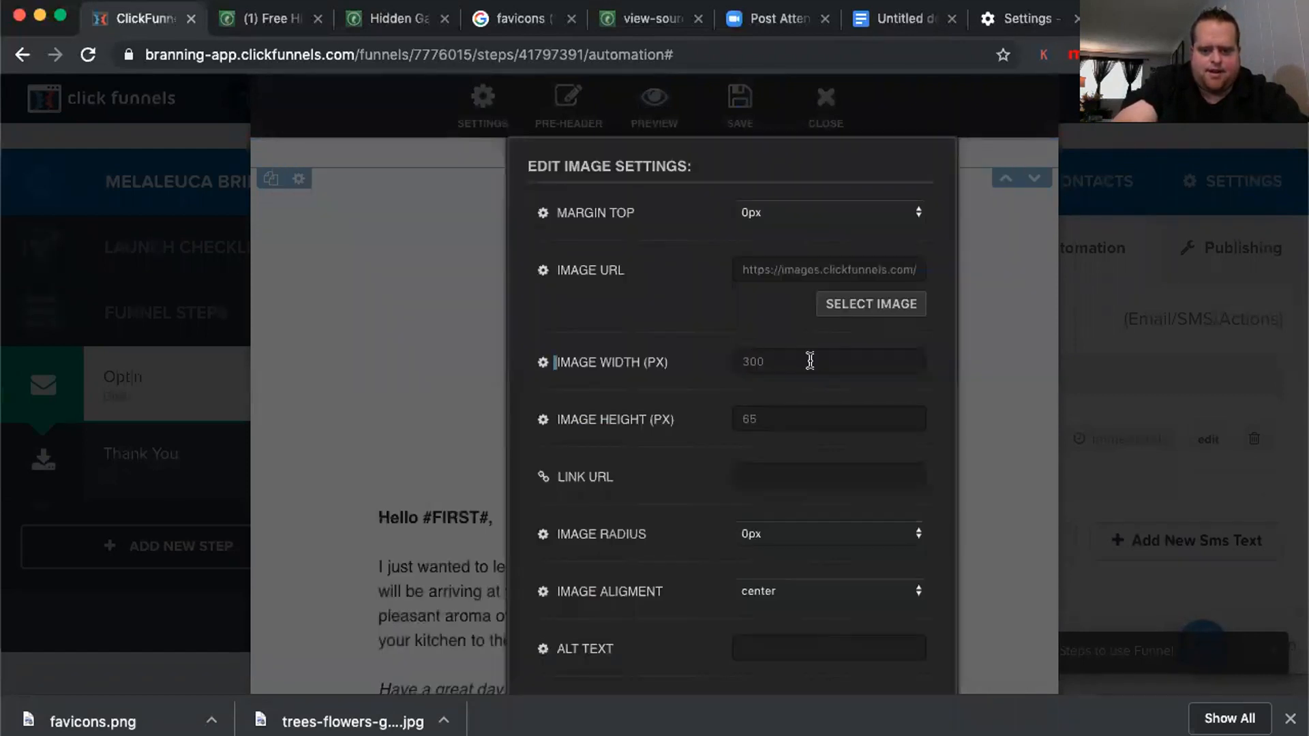
pyautogui.scroll(-2, 833, 452)
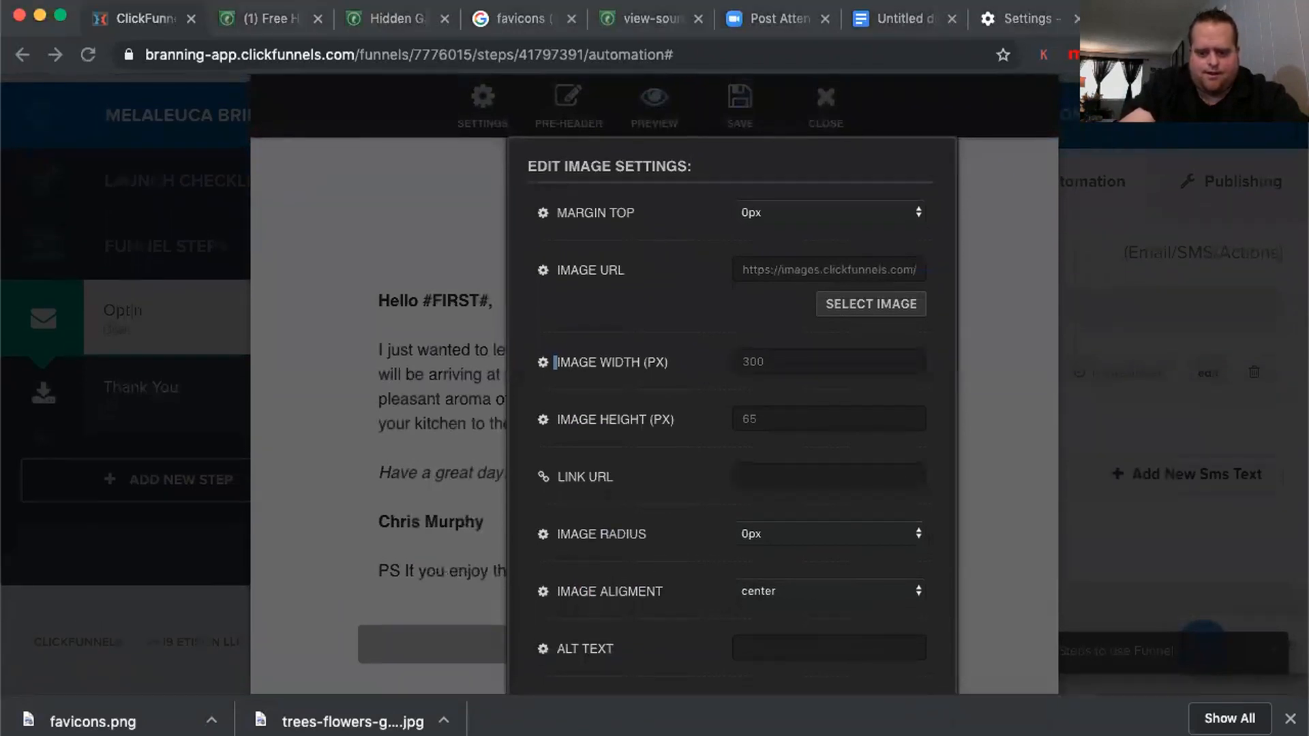
pyautogui.click(1291, 718)
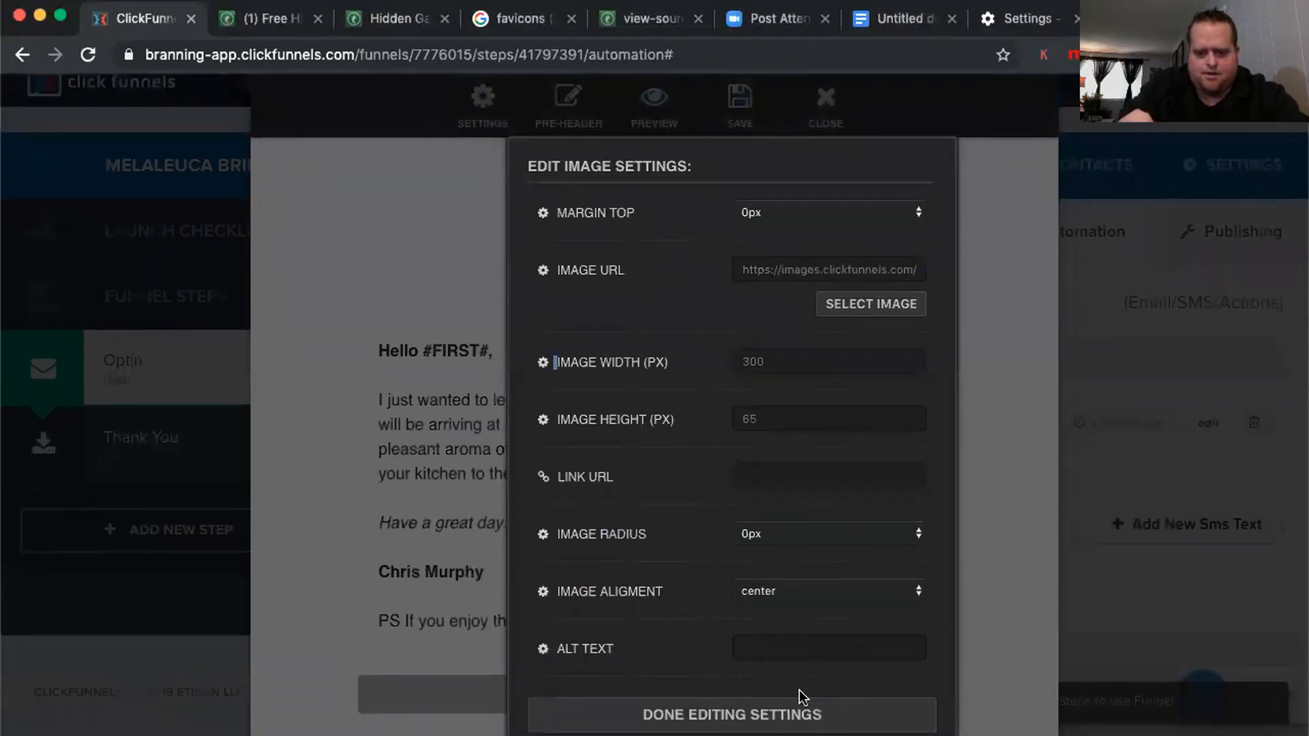
pyautogui.click(732, 715)
pyautogui.scroll(3, 900, 341)
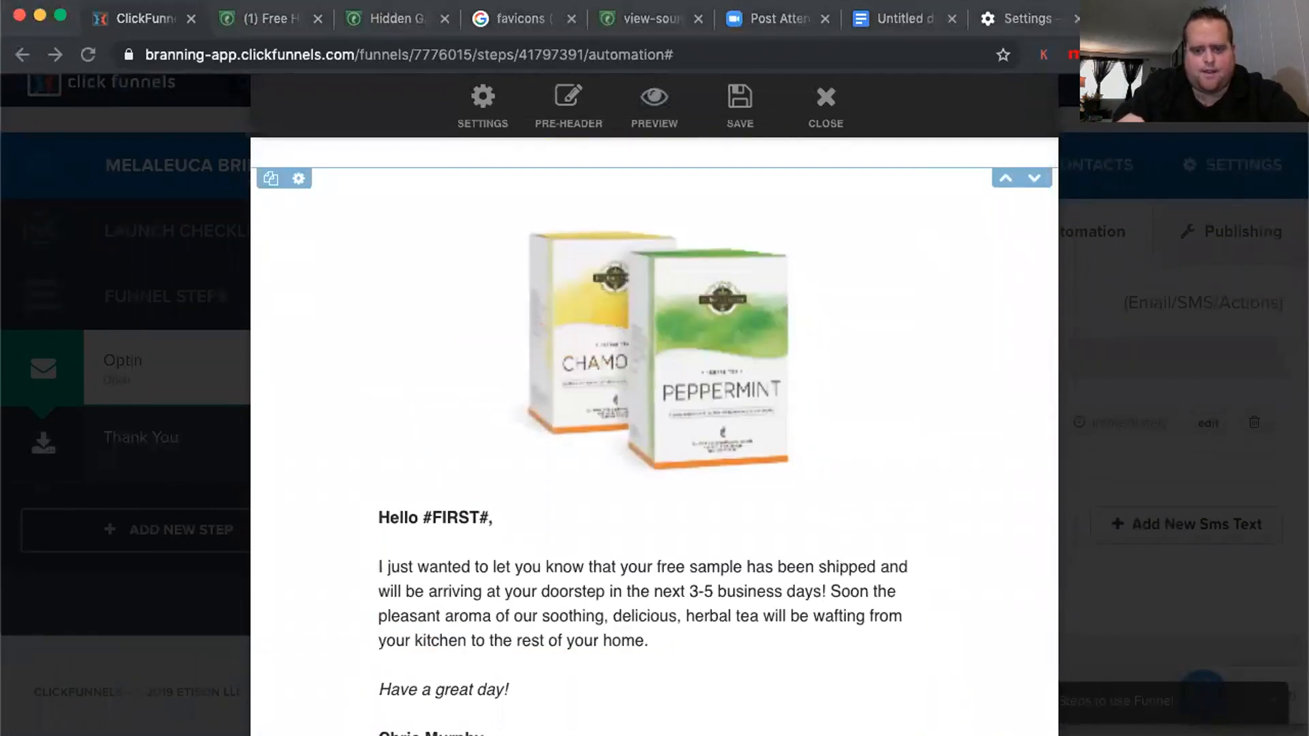
# Set the tea boxes image's width to 200 px
pyautogui.click(714, 327)
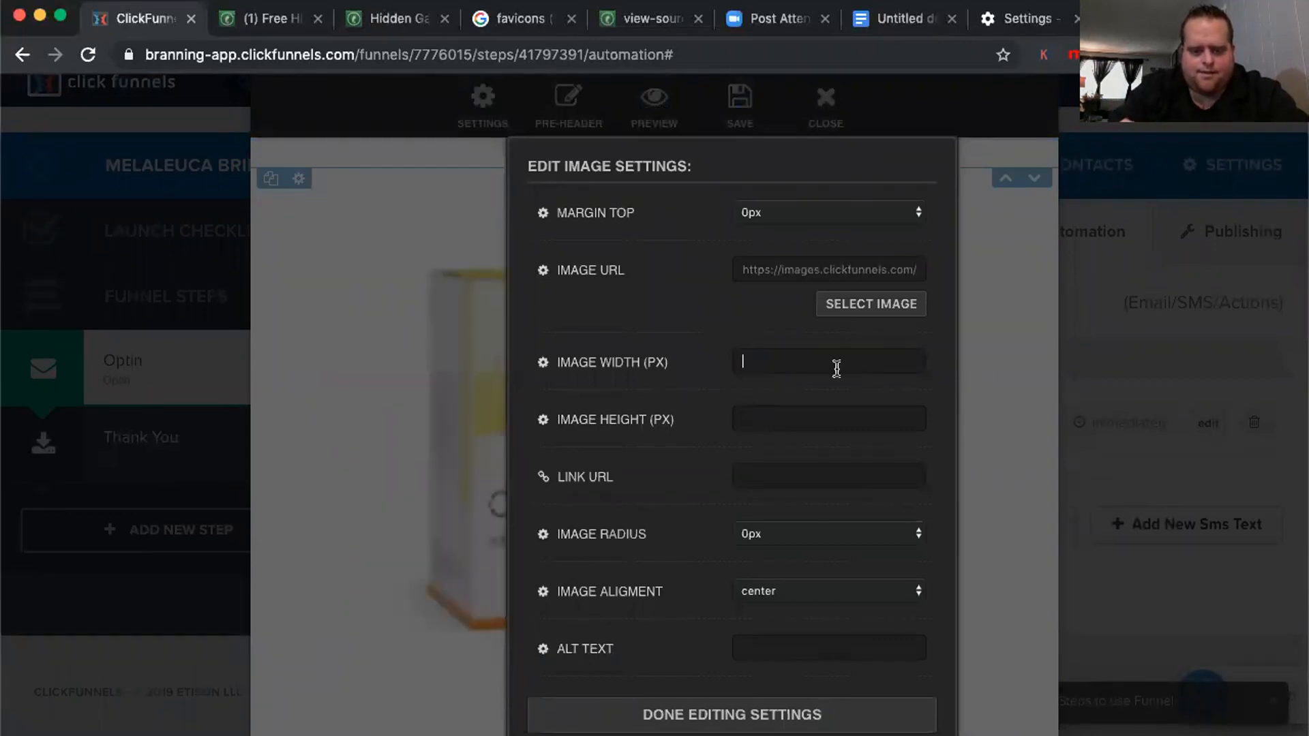
pyautogui.write('200')
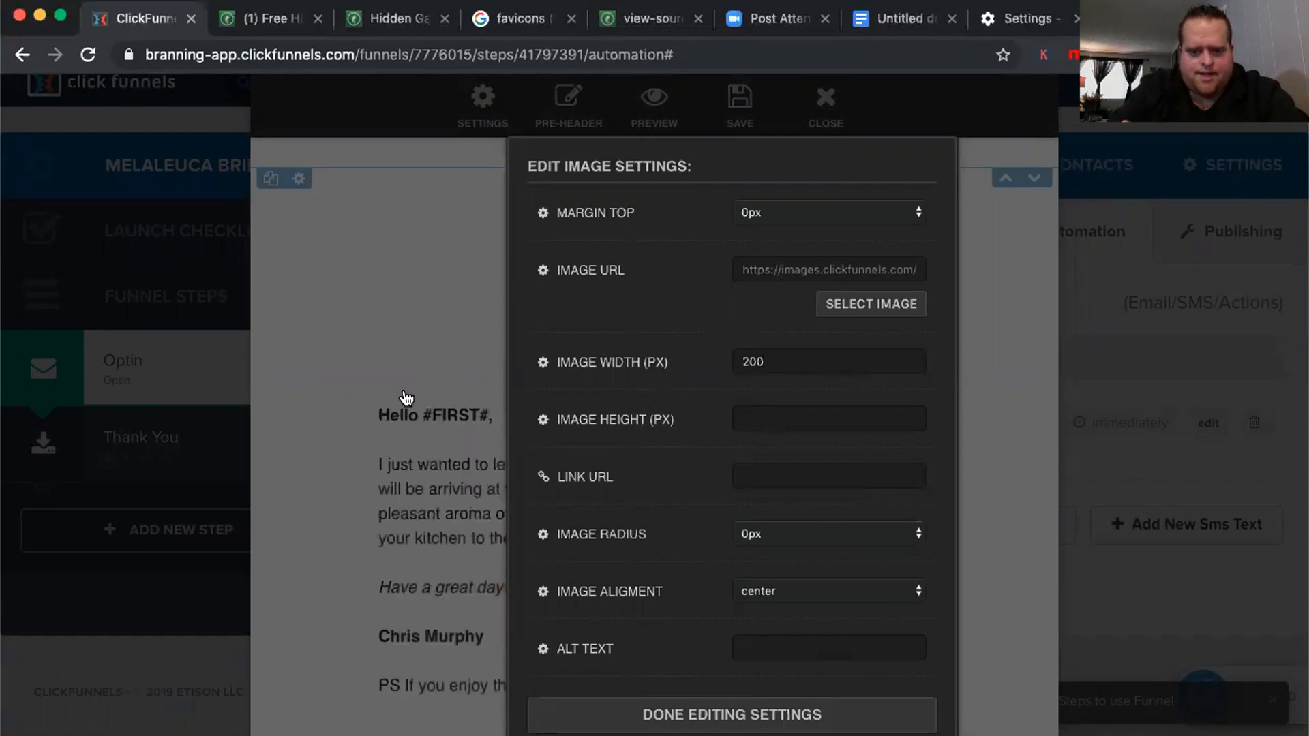
pyautogui.click(407, 398)
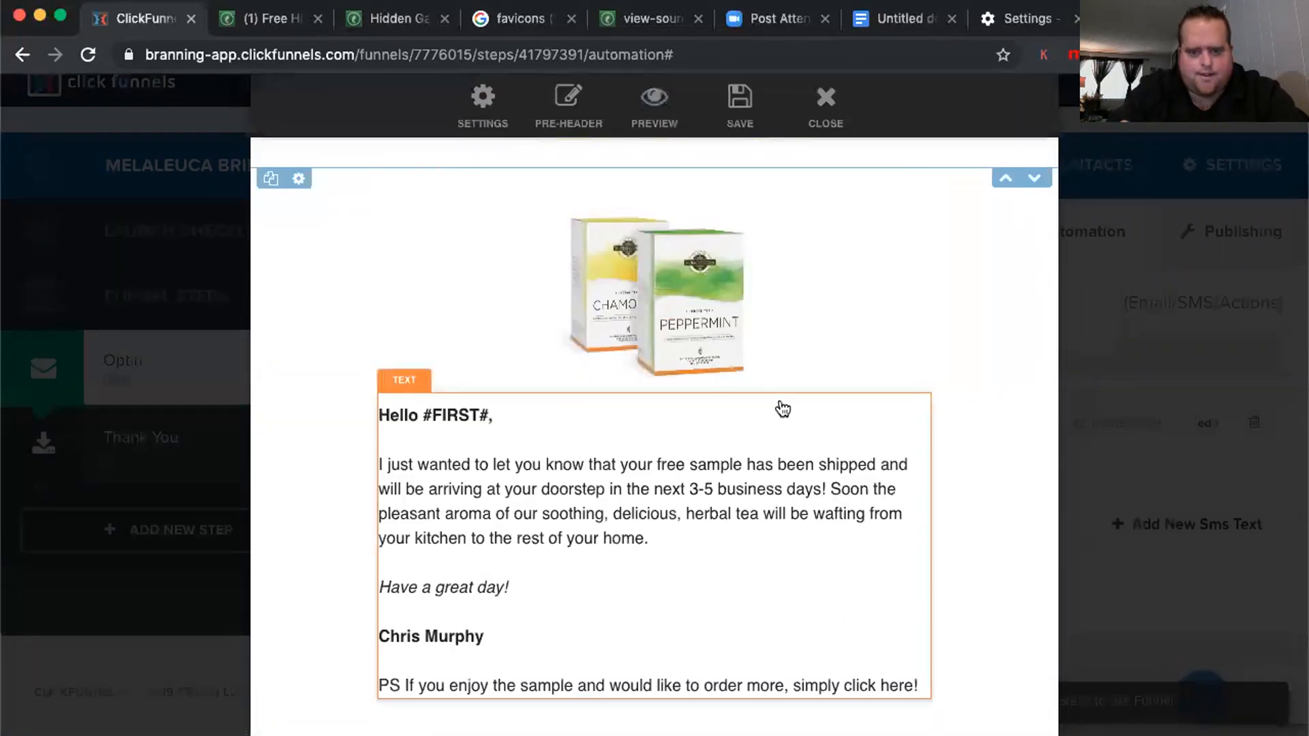
pyautogui.scroll(-2, 770, 334)
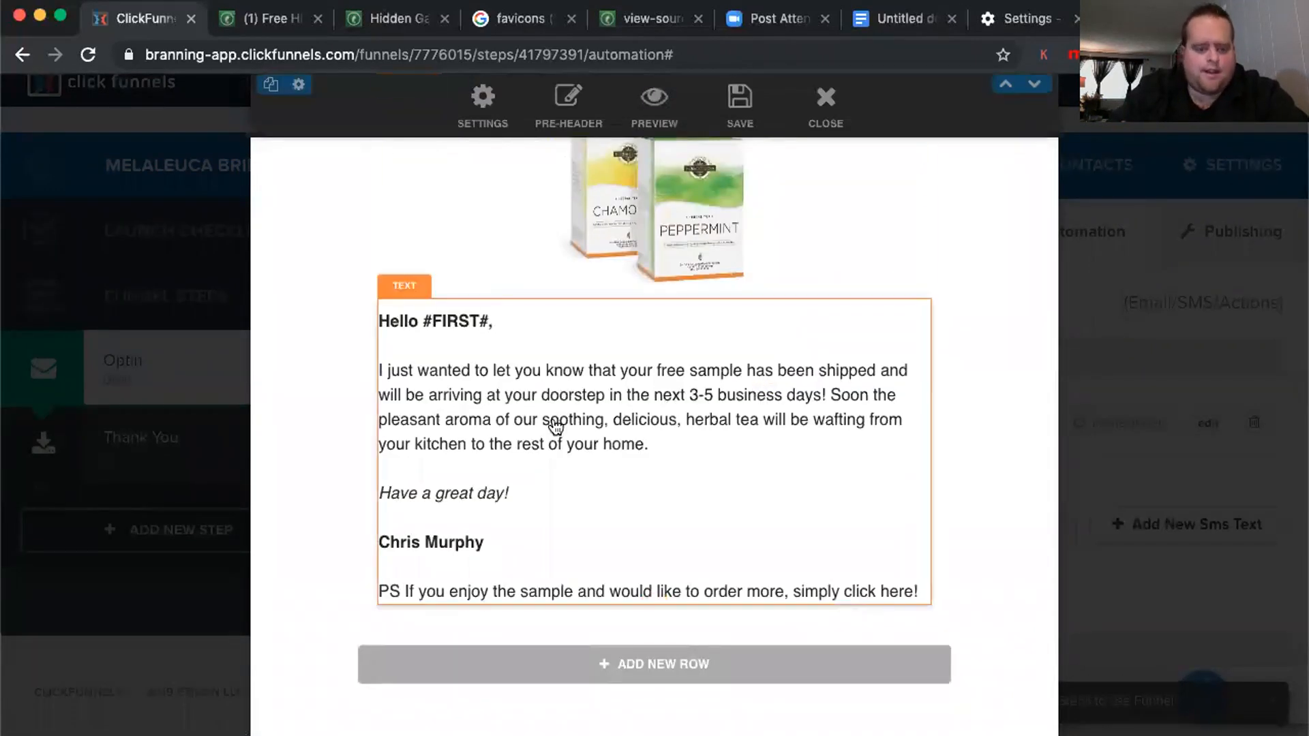
# Switch to Melaleuca's Hidden Garden Premium Herbal Tea 2-Pack page and copy its web address
pyautogui.click(354, 22)
pyautogui.click(330, 62)
pyautogui.press('super+c')
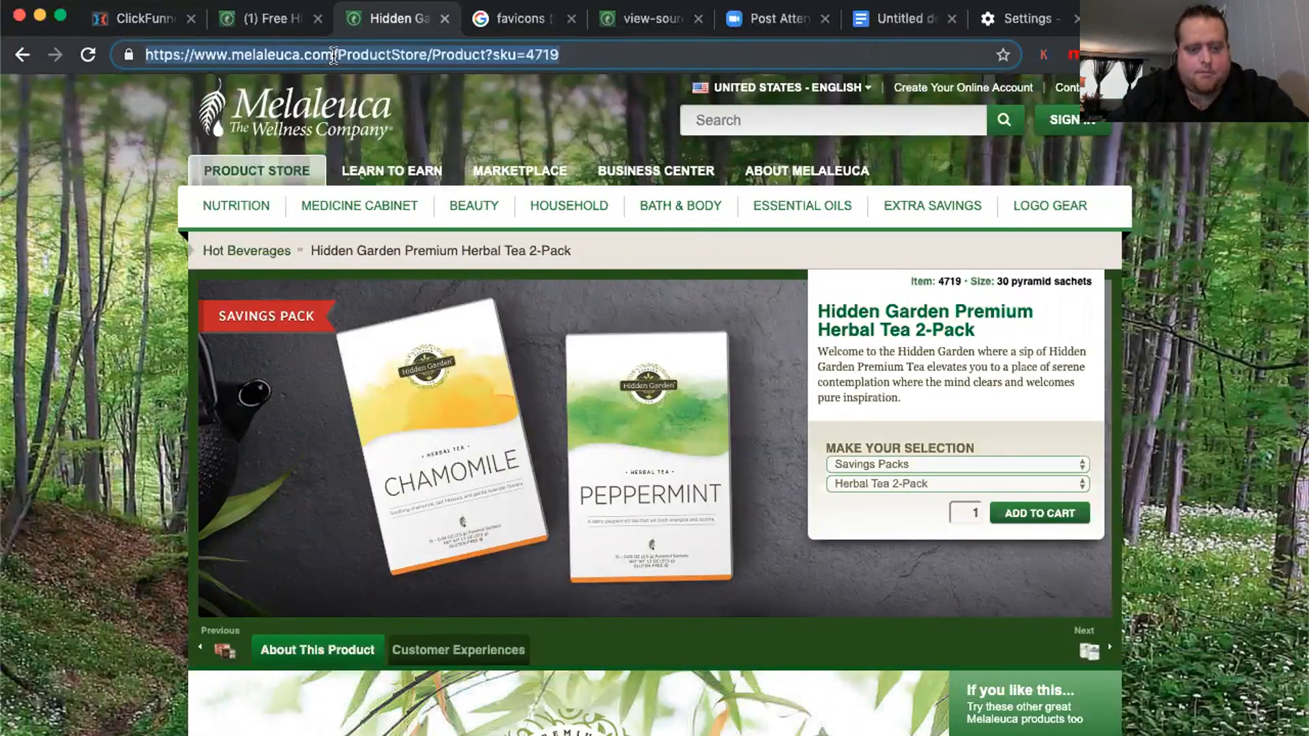
# Return to the ClickFunnels email and link "simply click here!" in the PS sentence to the copied Melaleuca product address
pyautogui.click(145, 31)
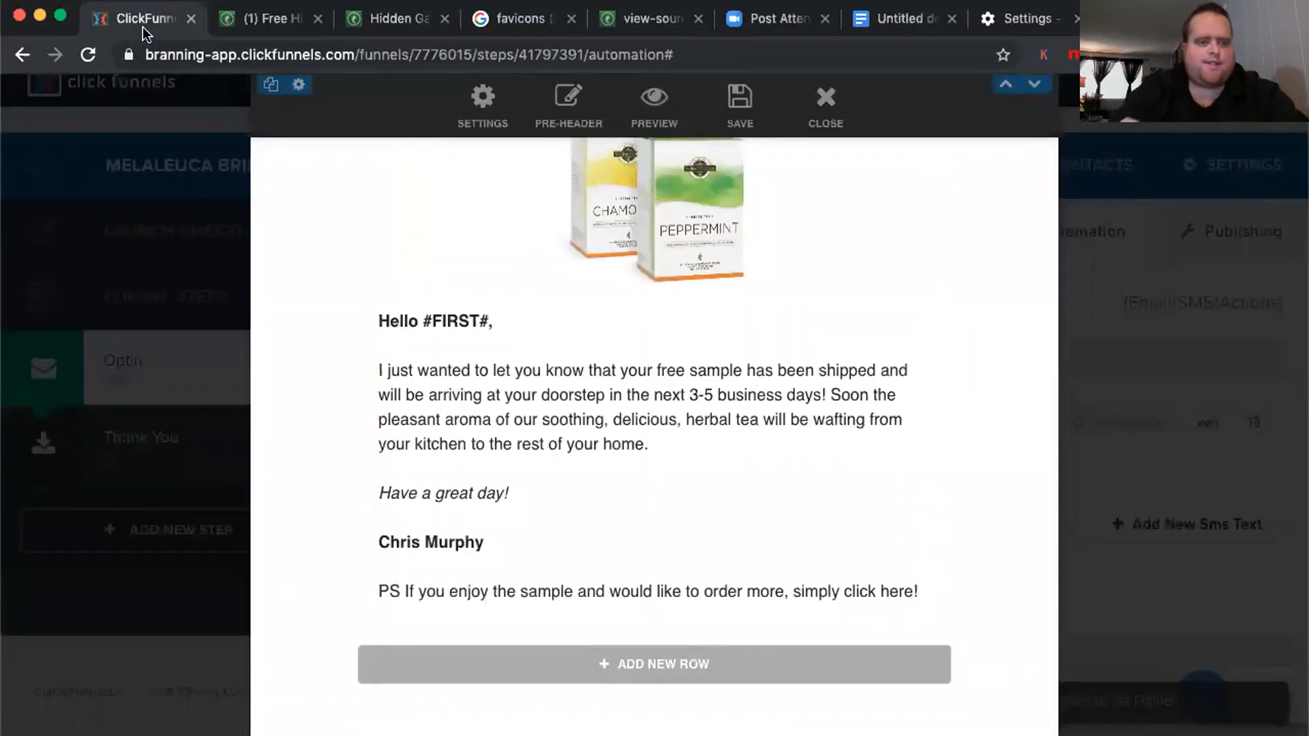
pyautogui.click(483, 598)
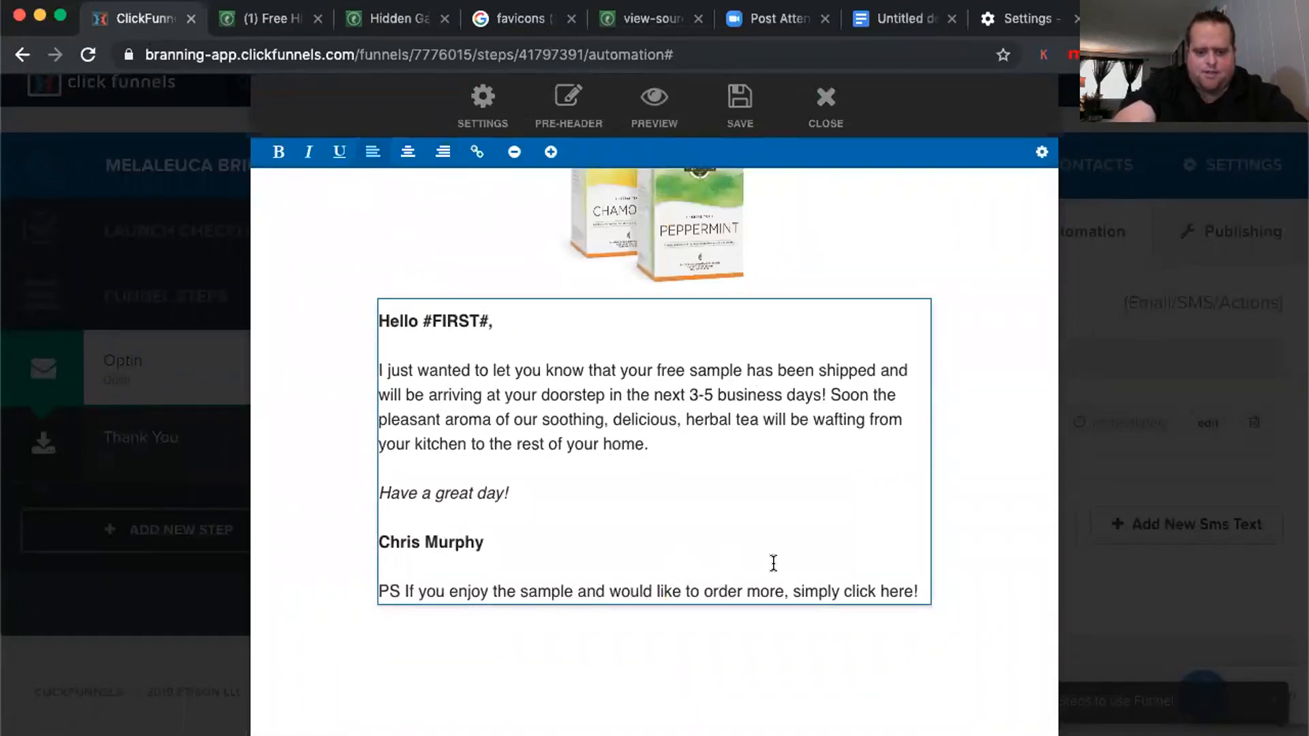
pyautogui.moveTo(918, 590); pyautogui.dragTo(796, 594)
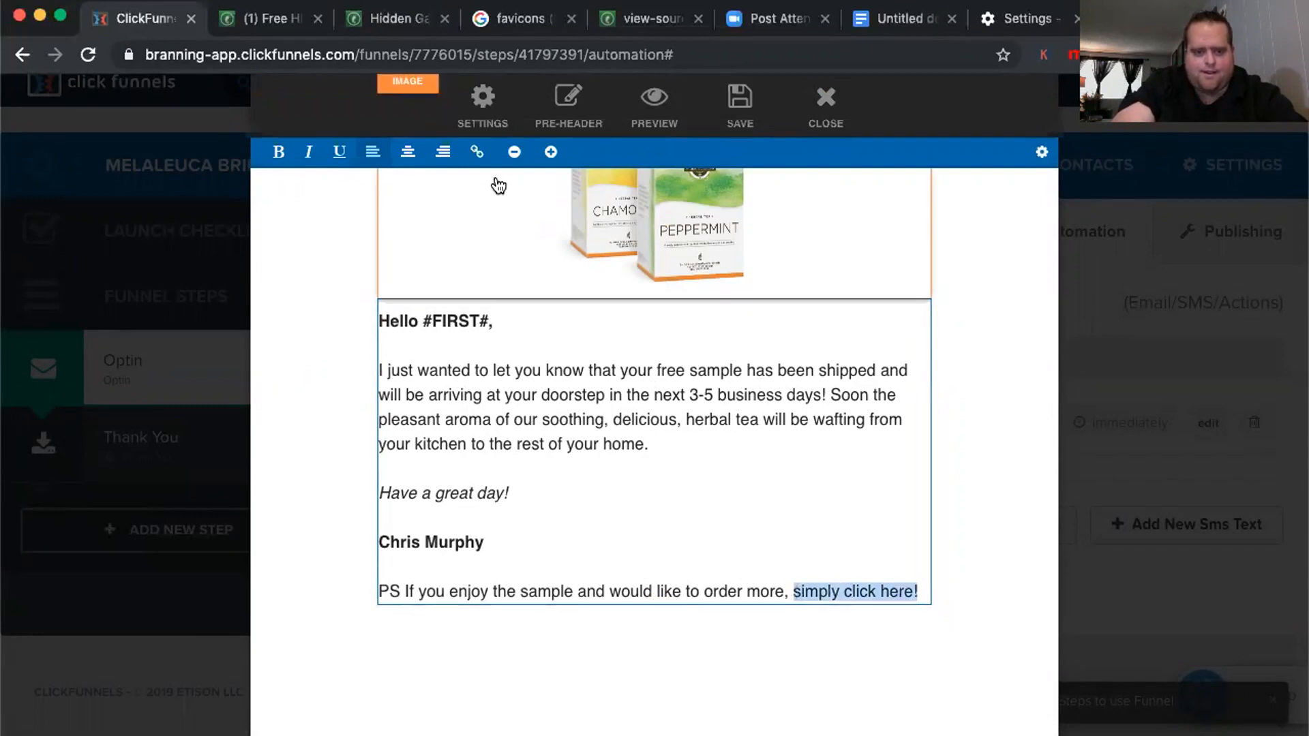
pyautogui.click(477, 152)
pyautogui.press('super+v')
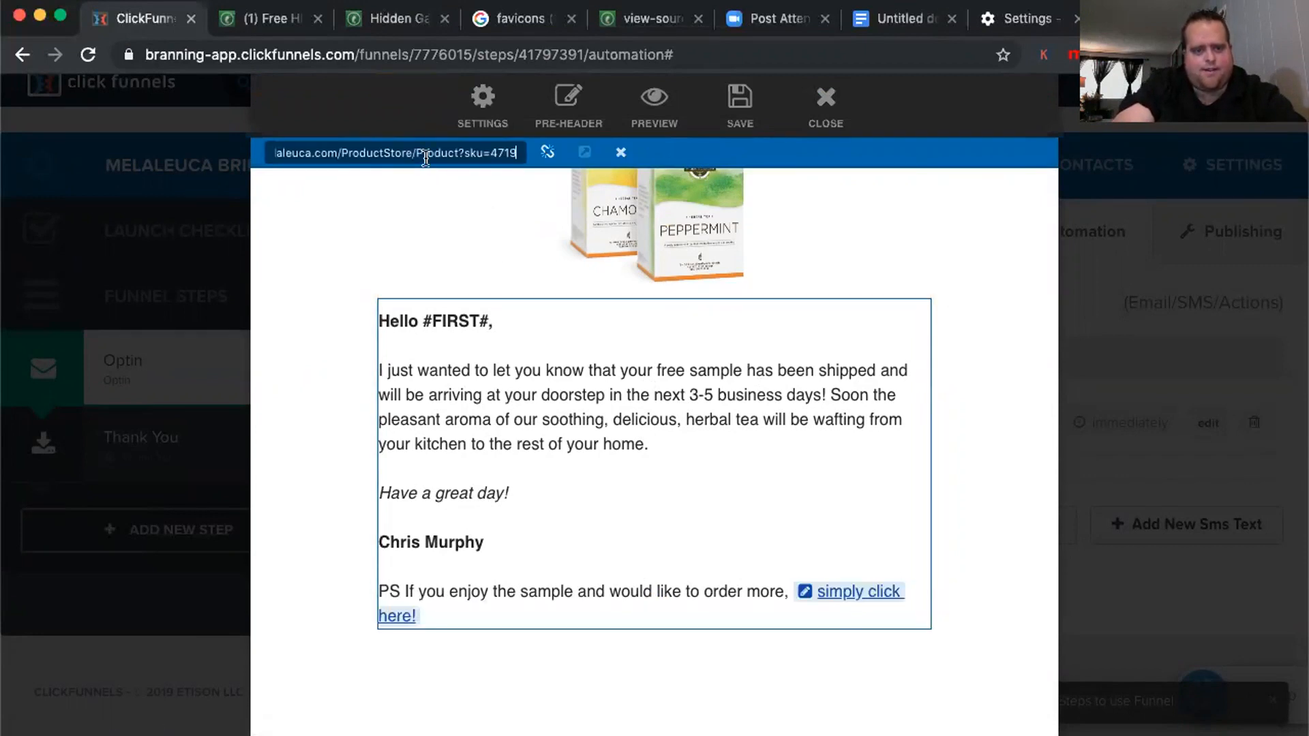
pyautogui.click(588, 155)
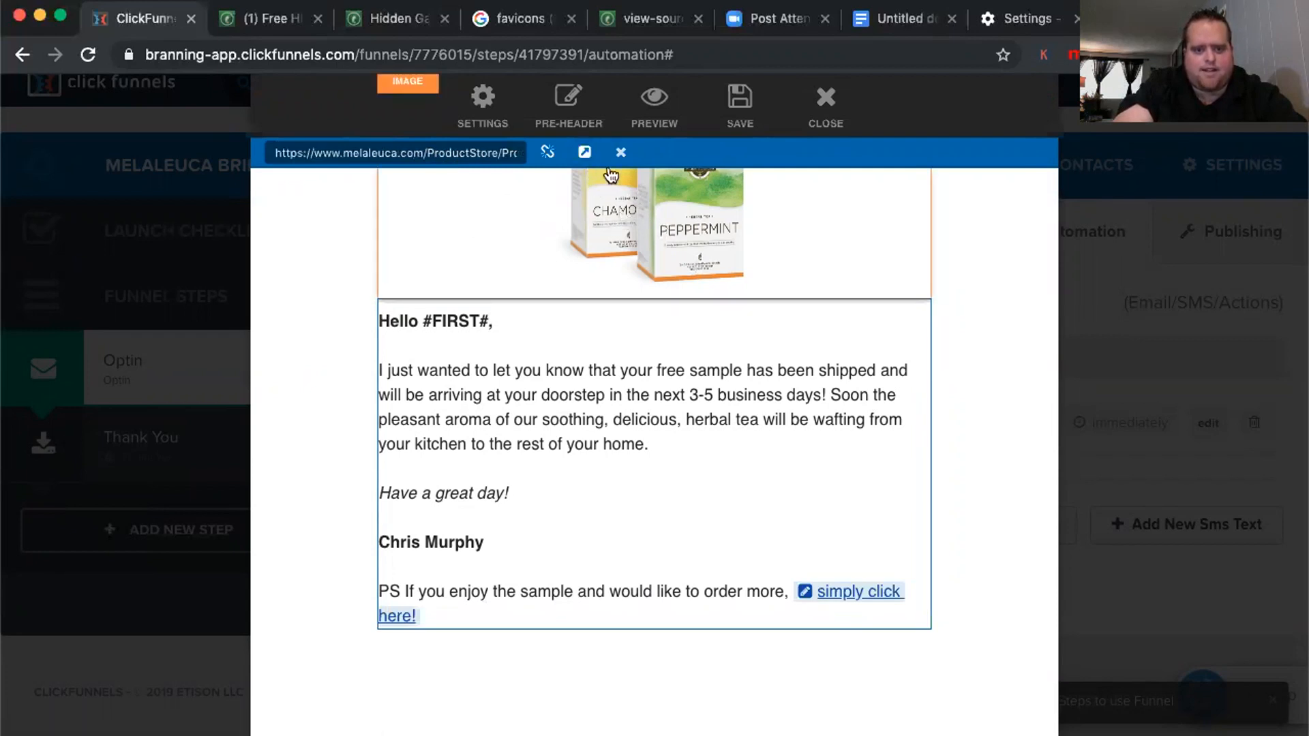
# Save the finished follow-up email and close its editor
pyautogui.click(756, 124)
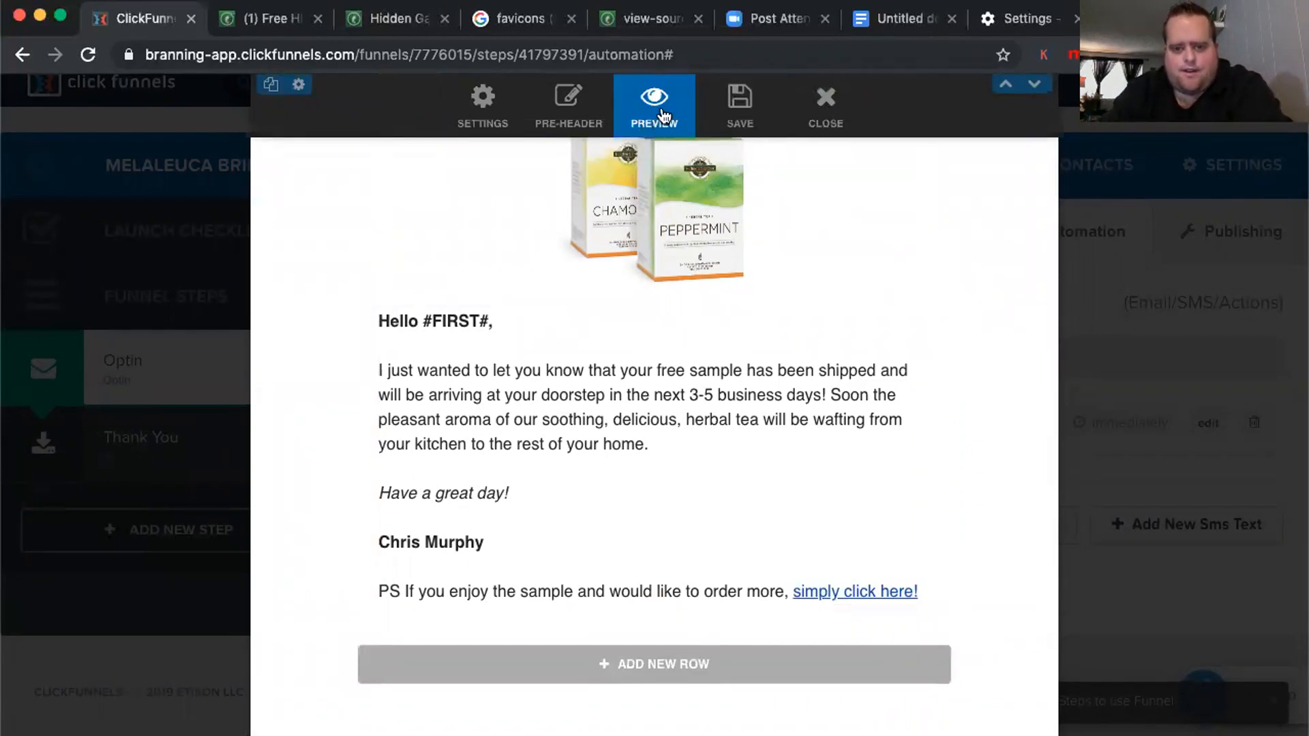
pyautogui.click(728, 124)
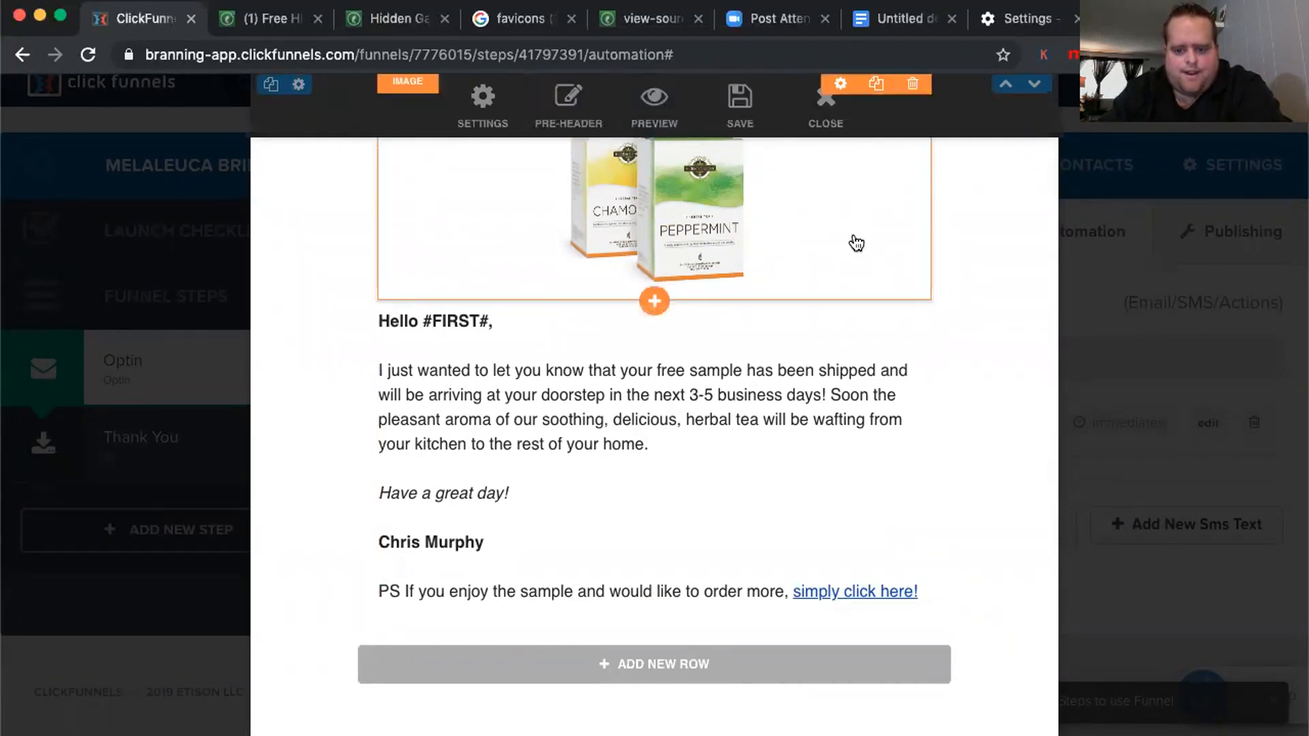
pyautogui.click(849, 122)
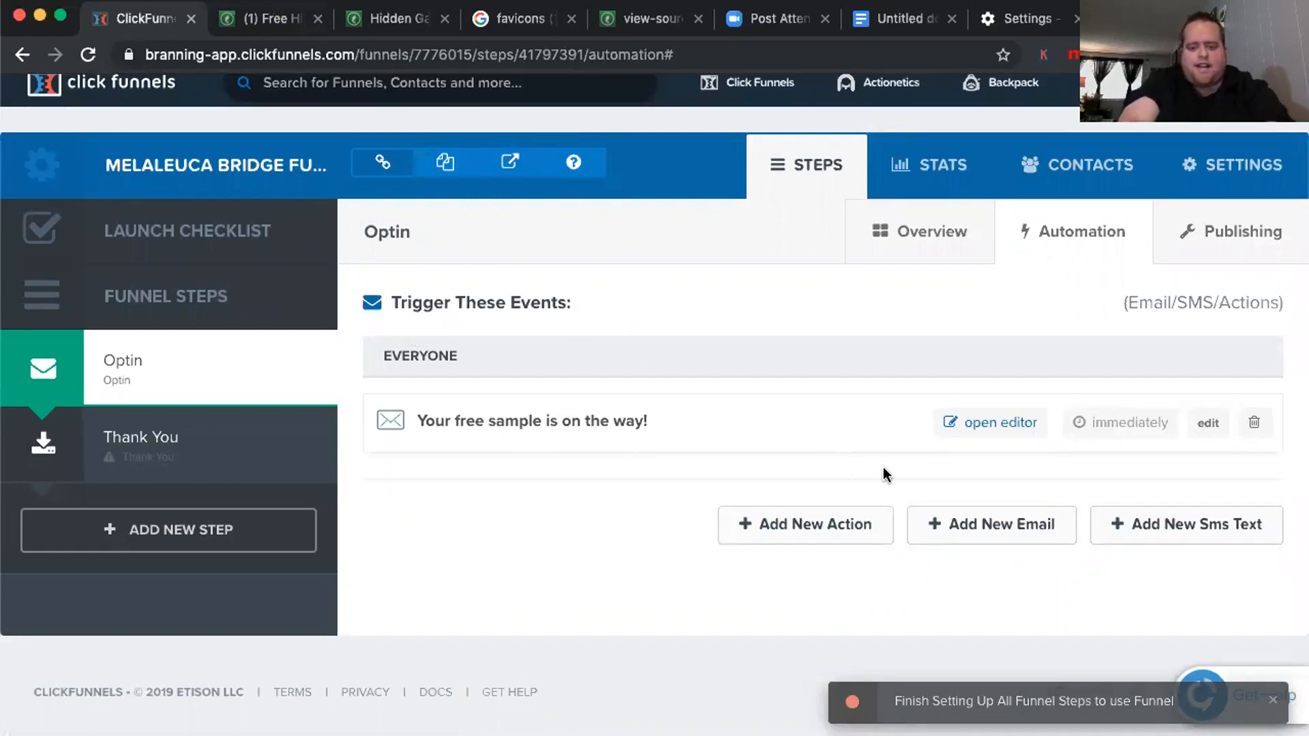
# Delay the "Your free sample is on the way!" email by 1 day and update it
pyautogui.click(1201, 423)
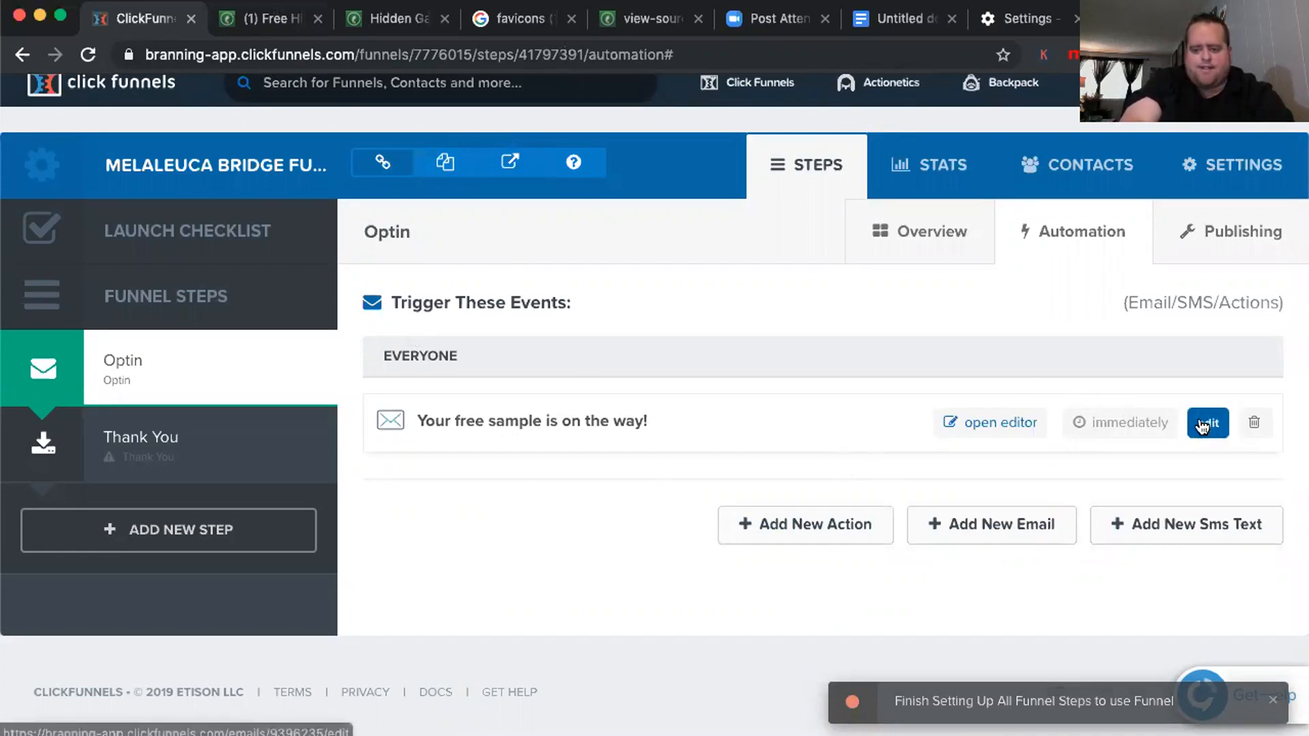
pyautogui.click(557, 250)
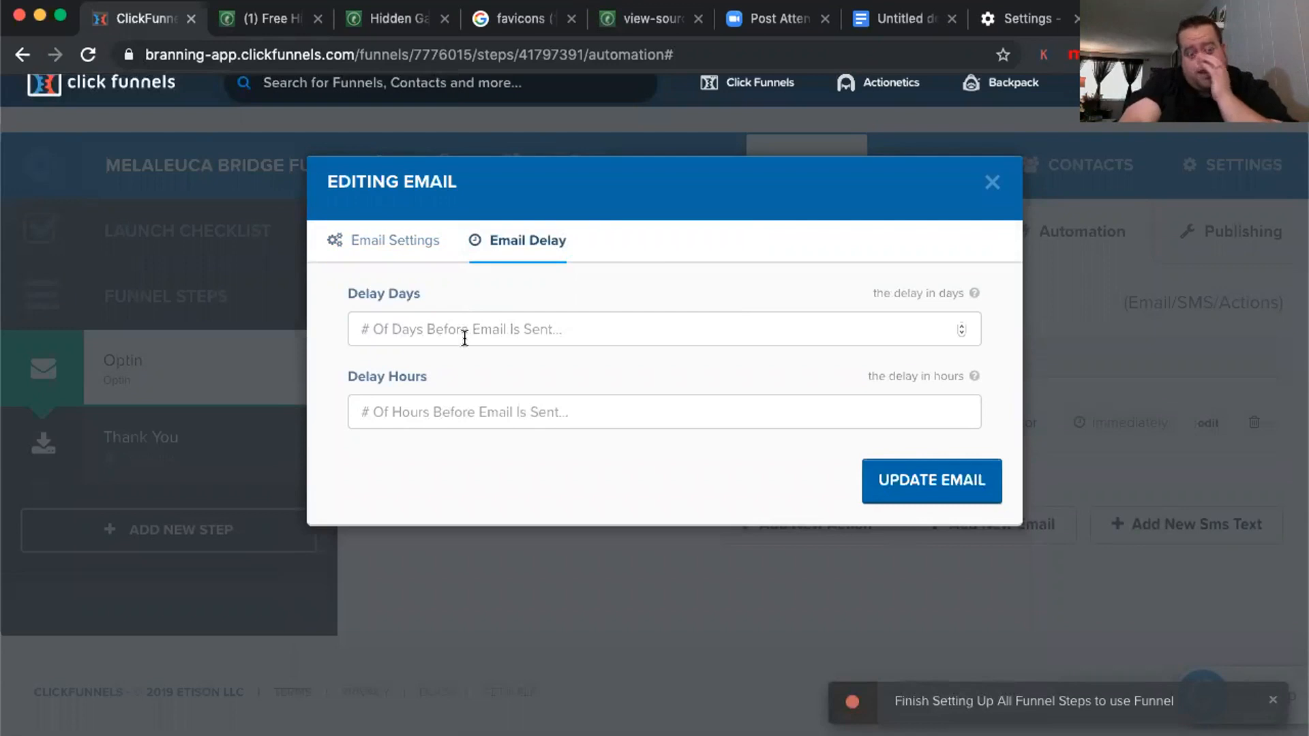
pyautogui.click(433, 323)
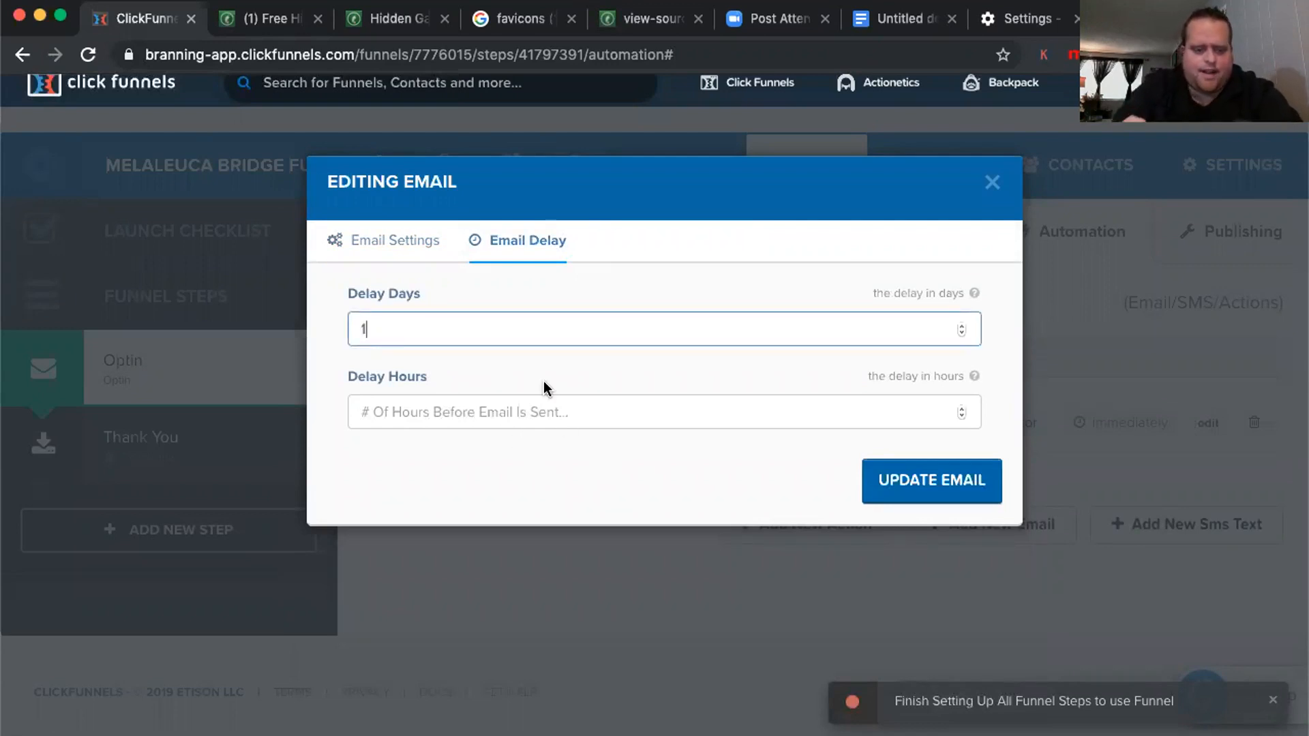
pyautogui.click(465, 418)
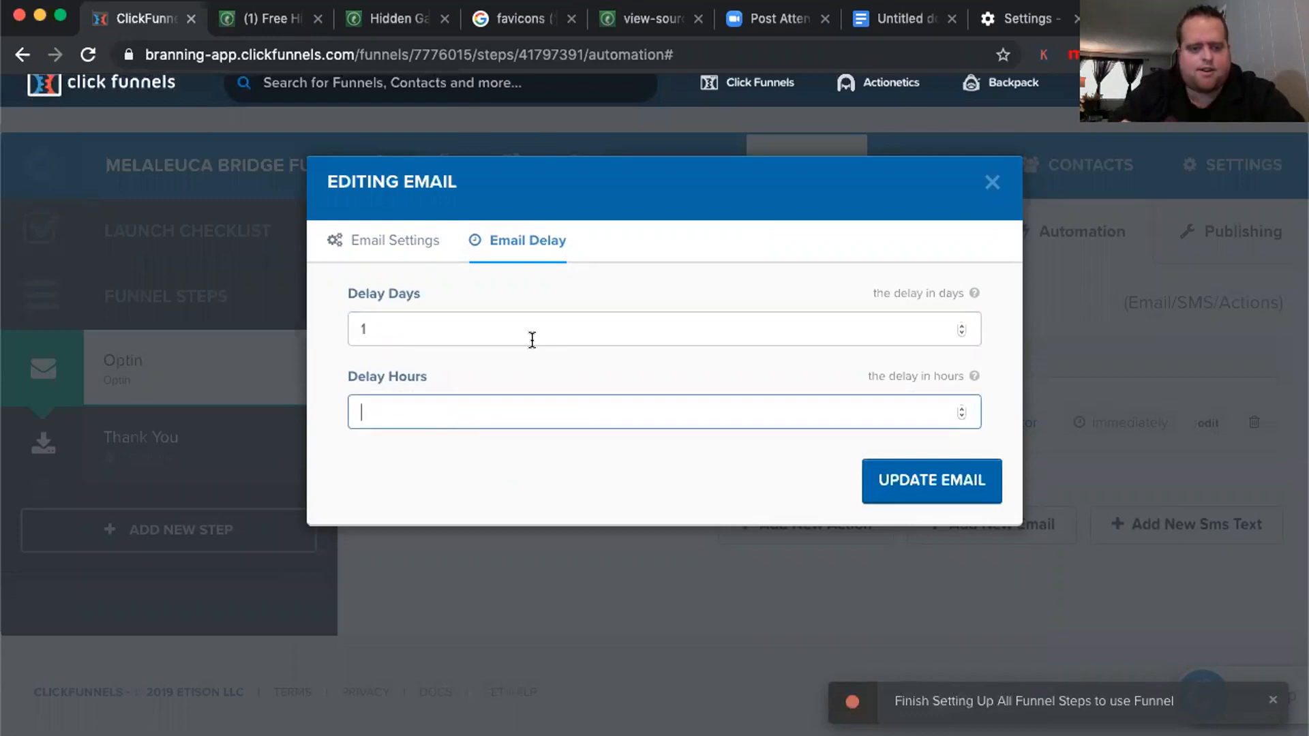
pyautogui.click(497, 337)
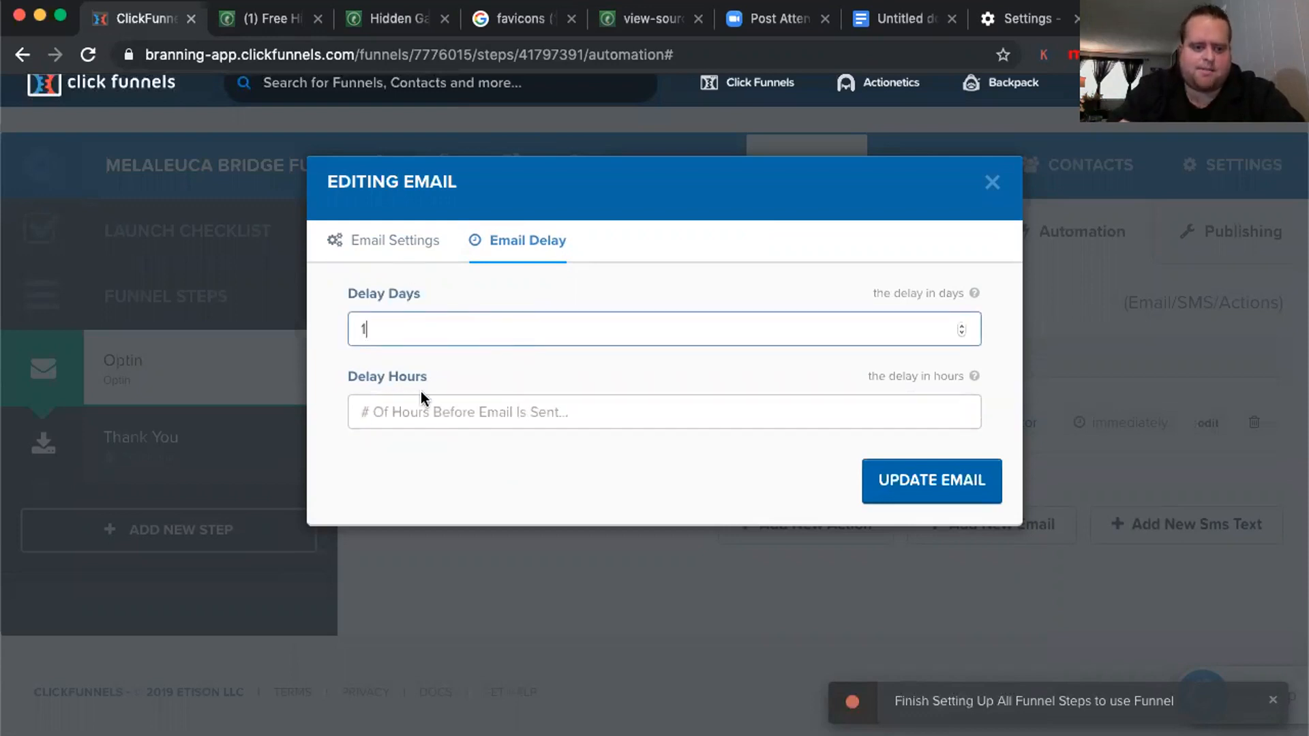
pyautogui.click(904, 479)
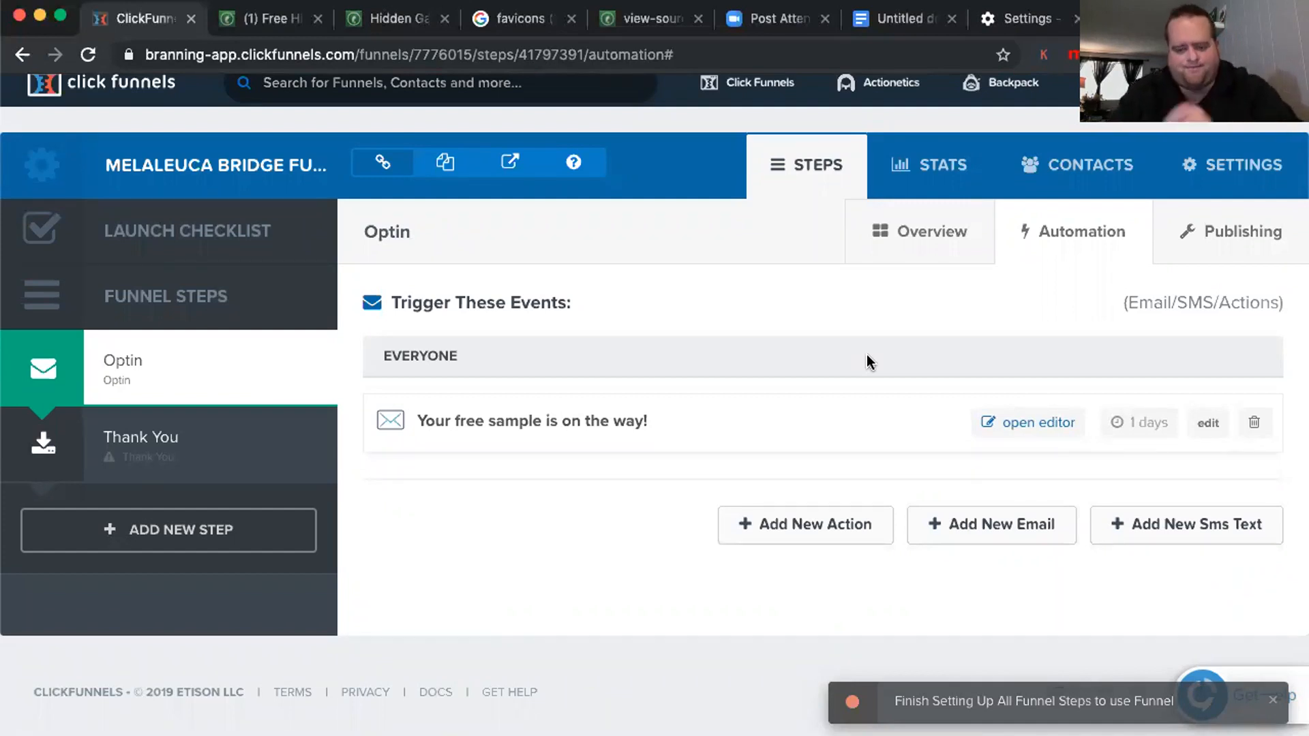
pyautogui.click(778, 525)
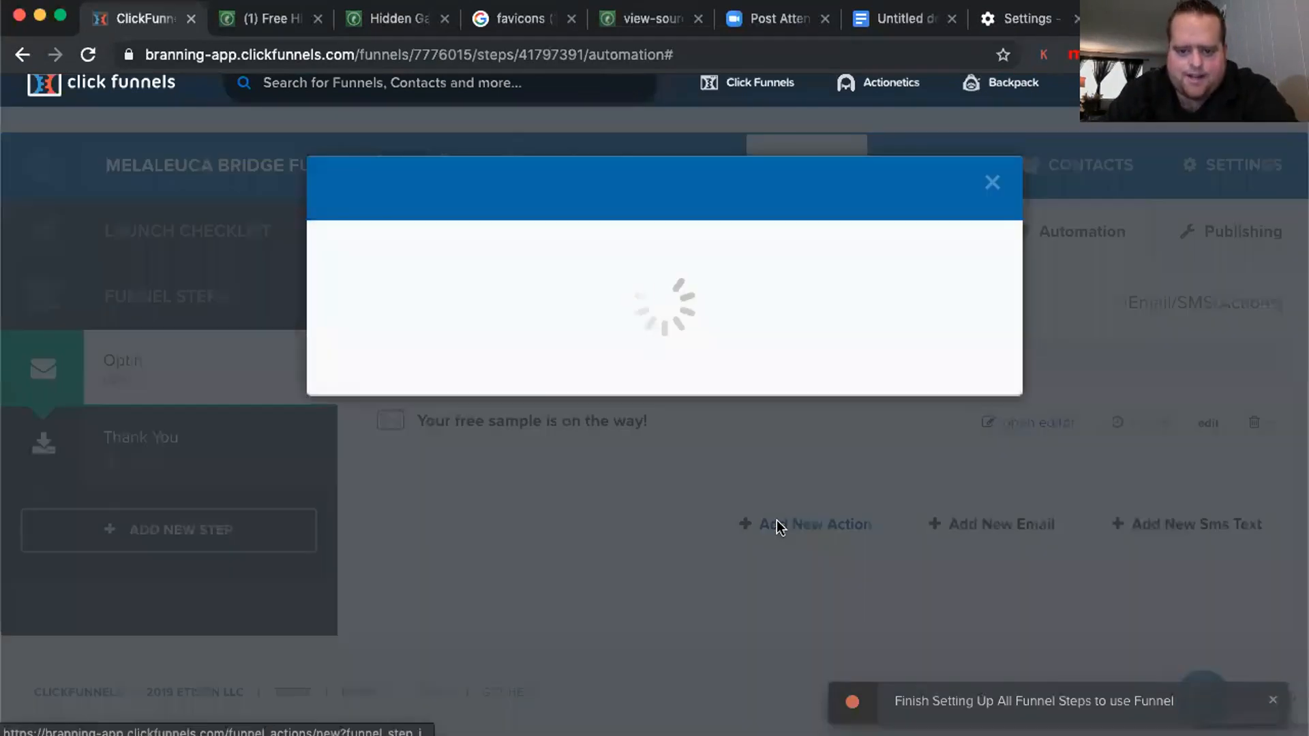
pyautogui.click(485, 328)
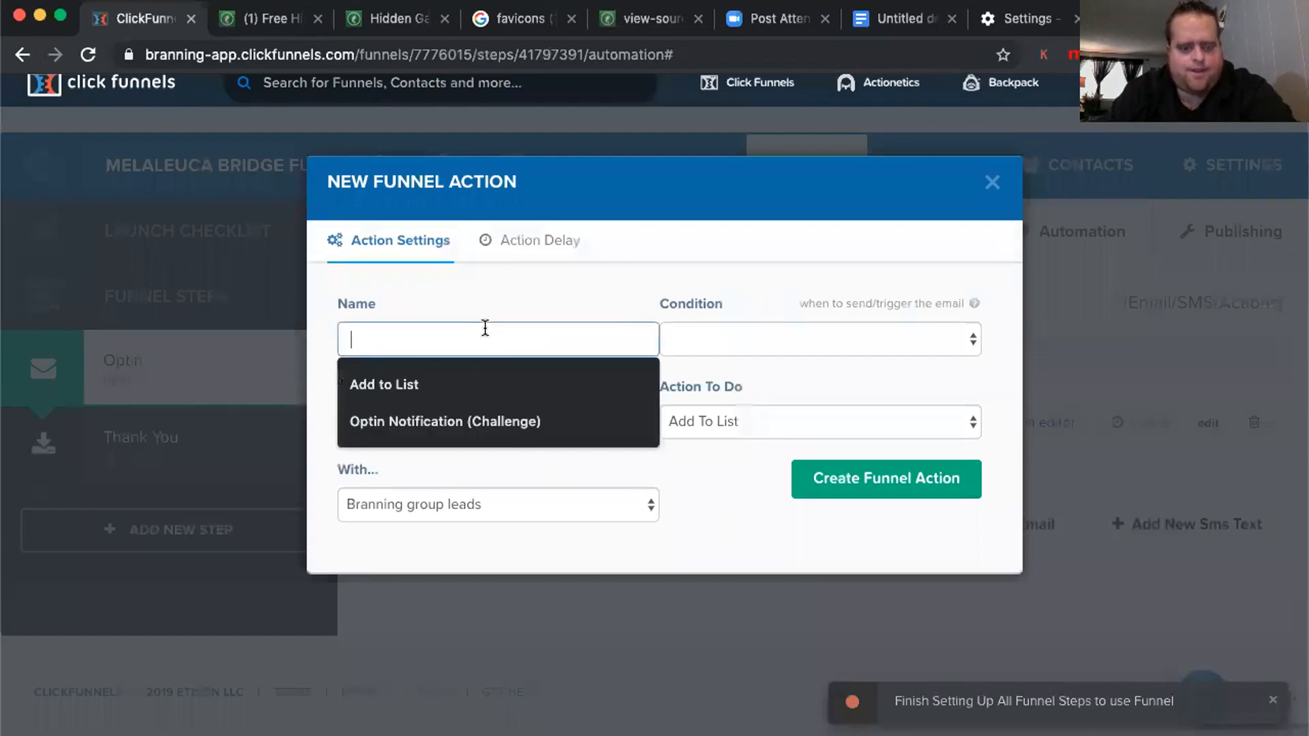
pyautogui.click(412, 384)
pyautogui.click(746, 341)
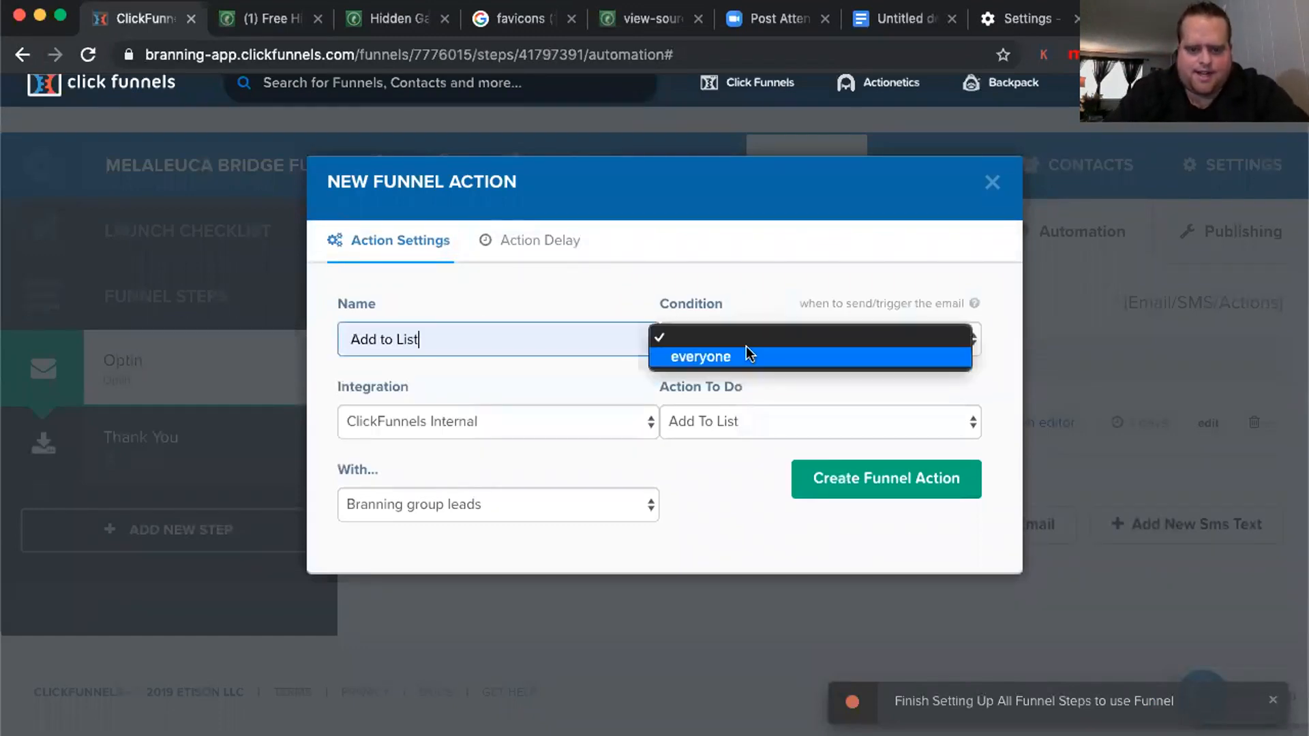
pyautogui.click(745, 355)
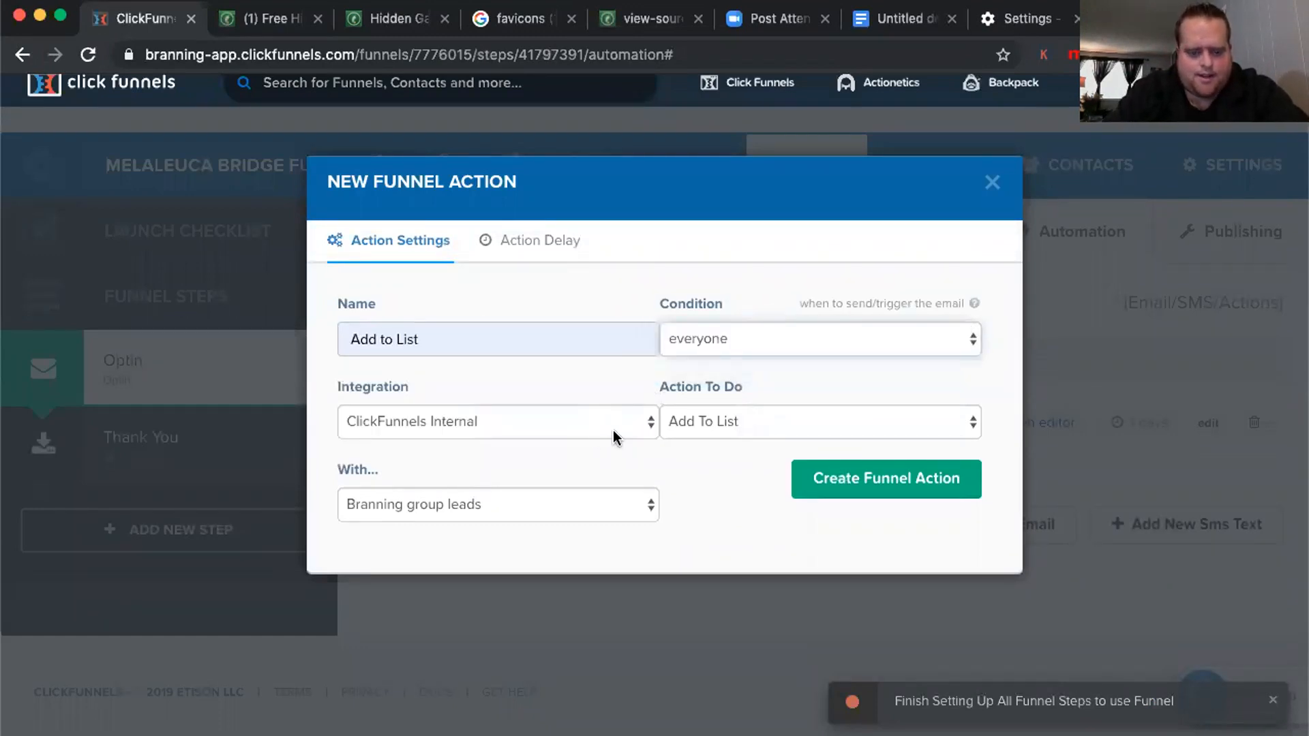
pyautogui.click(613, 431)
pyautogui.click(614, 386)
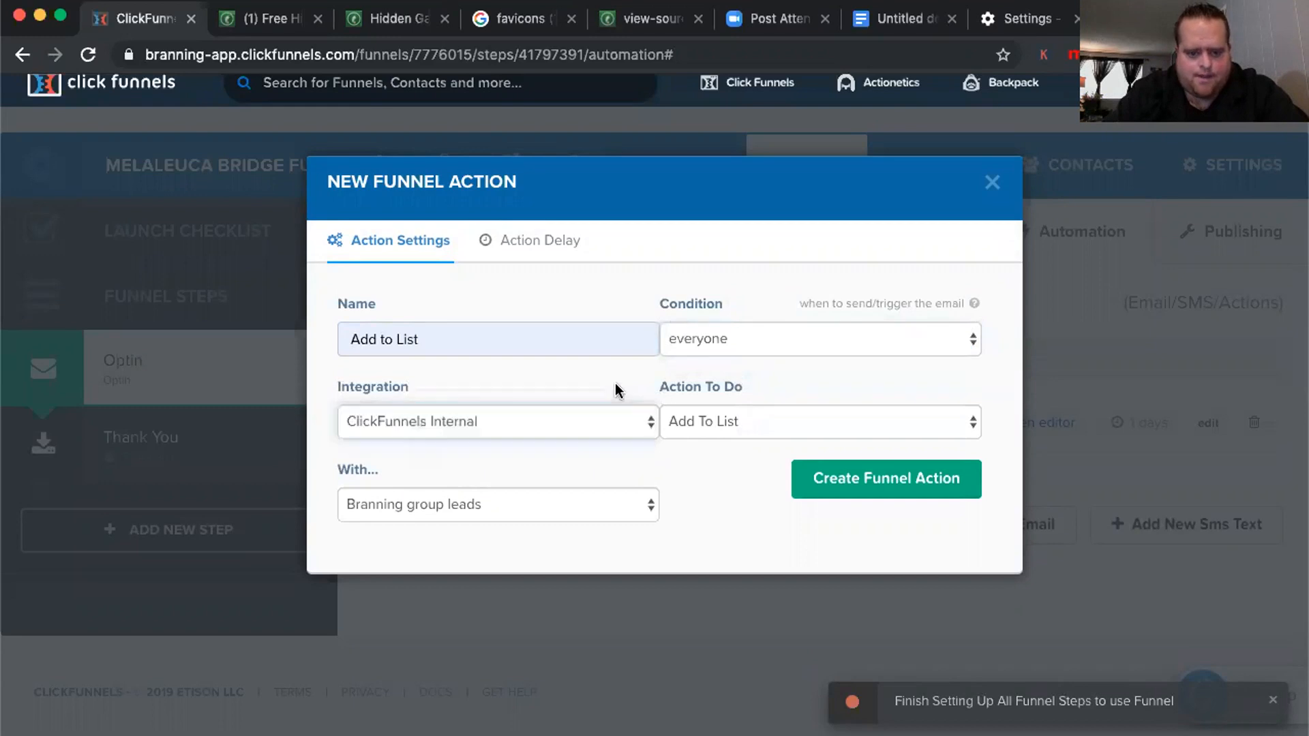
pyautogui.click(606, 507)
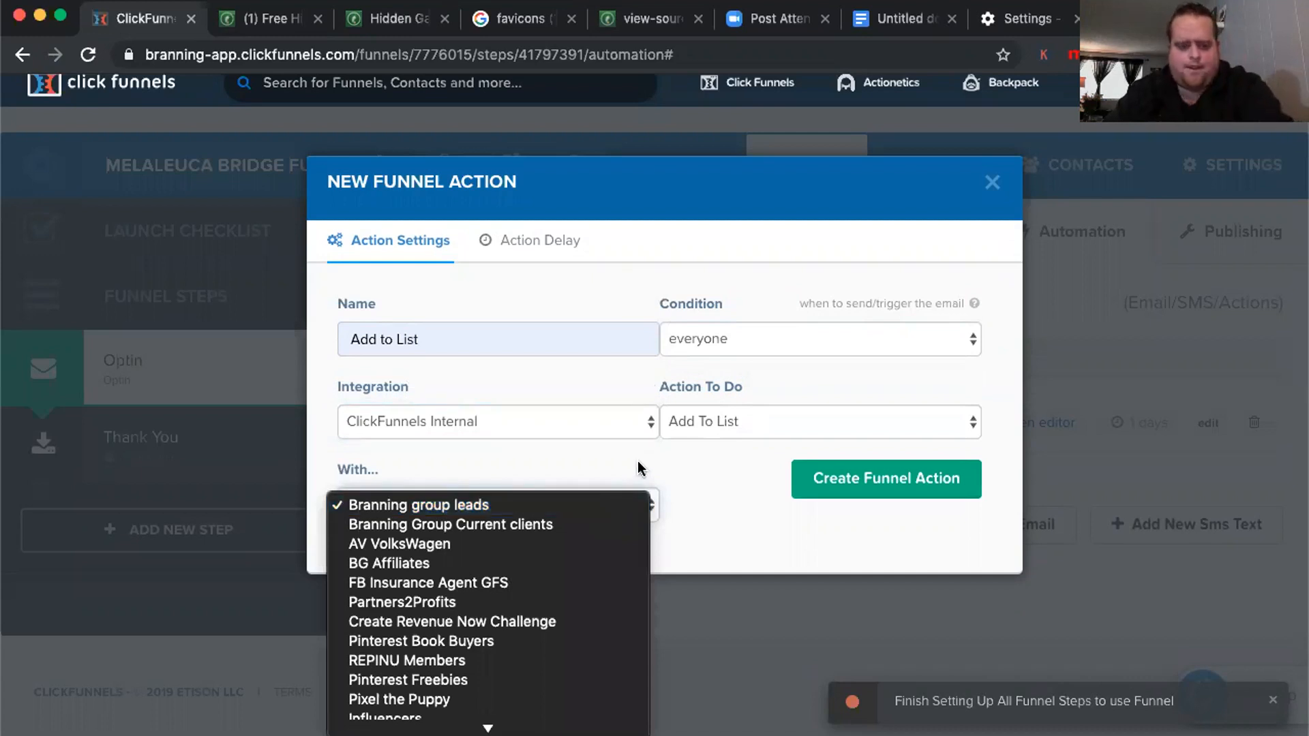
pyautogui.click(695, 466)
pyautogui.click(992, 183)
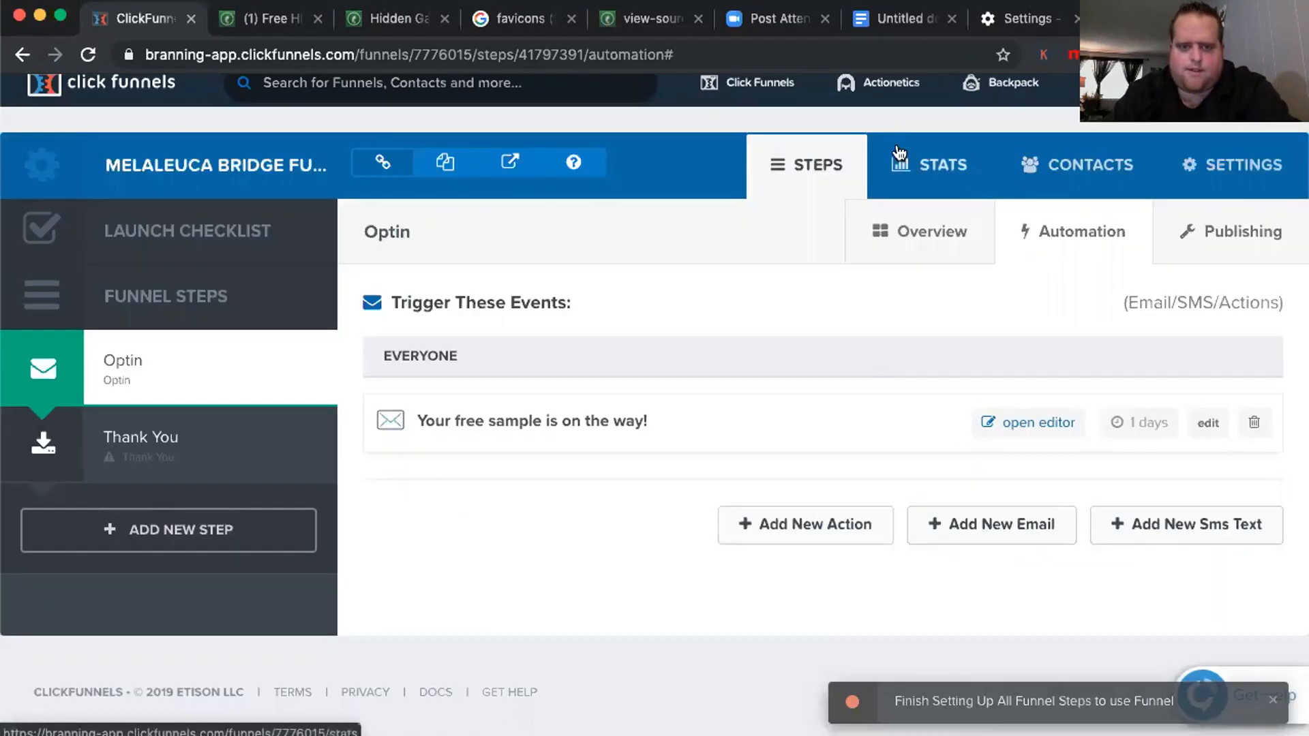
# Open the Actionetics email lists in a separate browser tab and start a new email list
pyautogui.moveTo(886, 83)
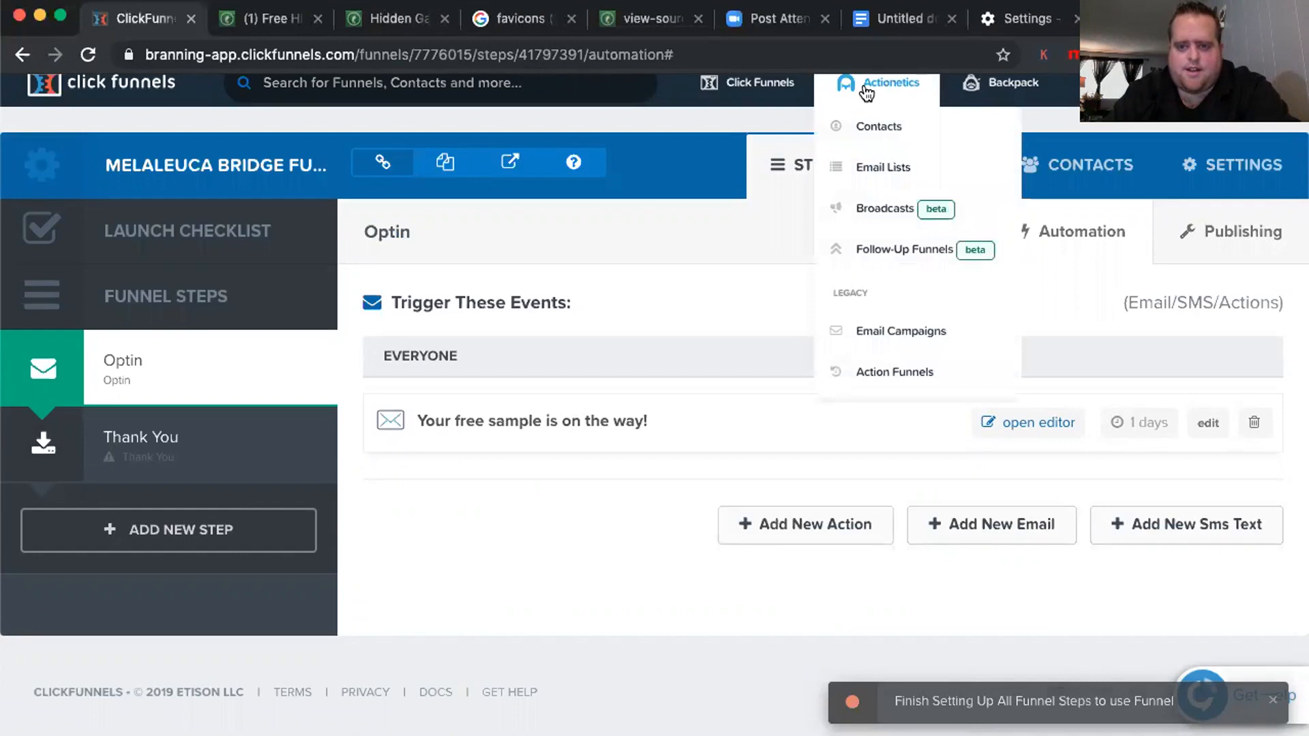
pyautogui.rightClick(865, 172)
pyautogui.click(914, 169)
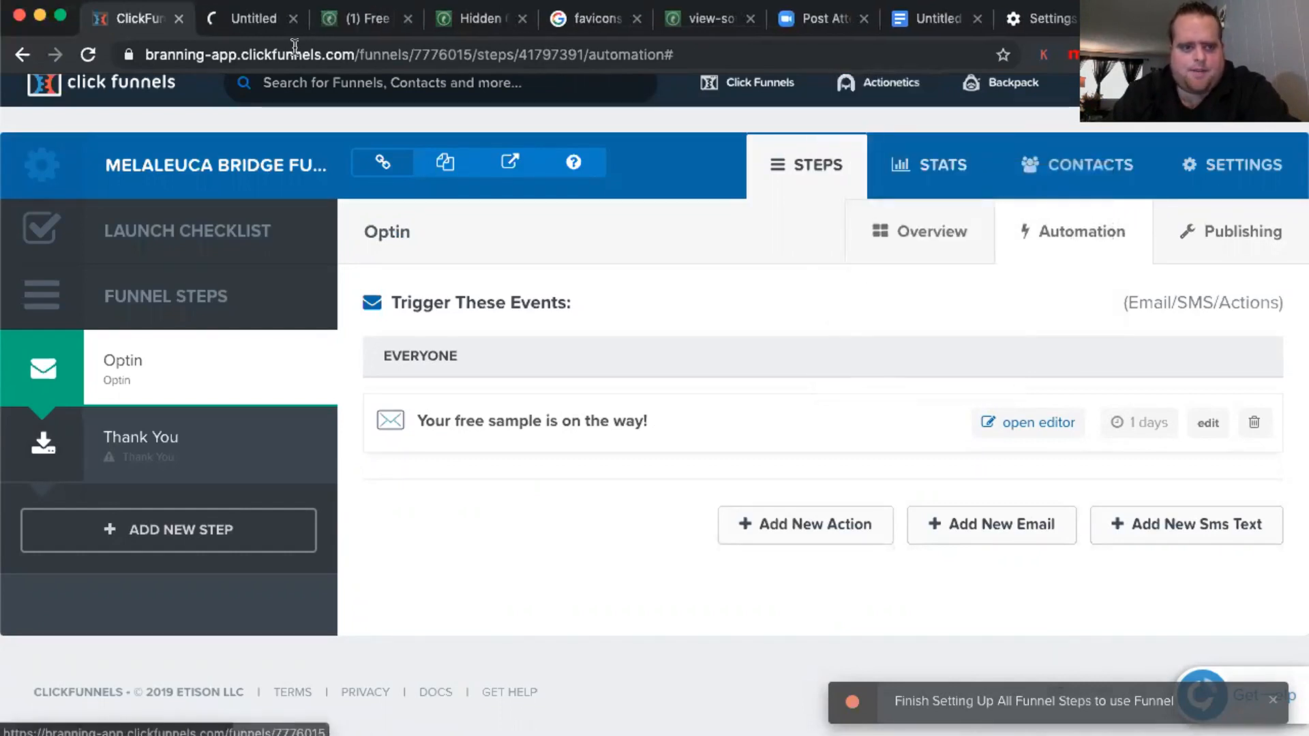
pyautogui.click(228, 18)
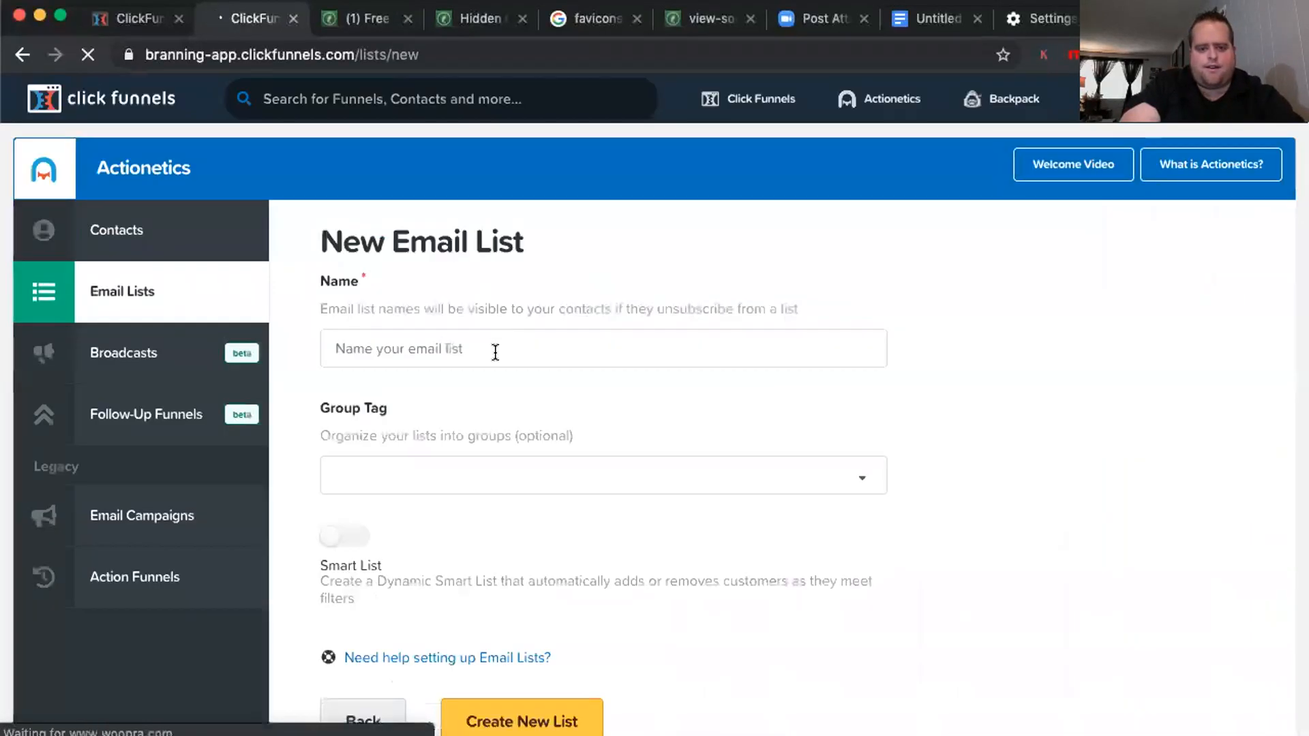
# Name the new email list "Melaleuca", checking the spelling against the brand's product page, and create the list
pyautogui.click(462, 352)
pyautogui.write('Melu')
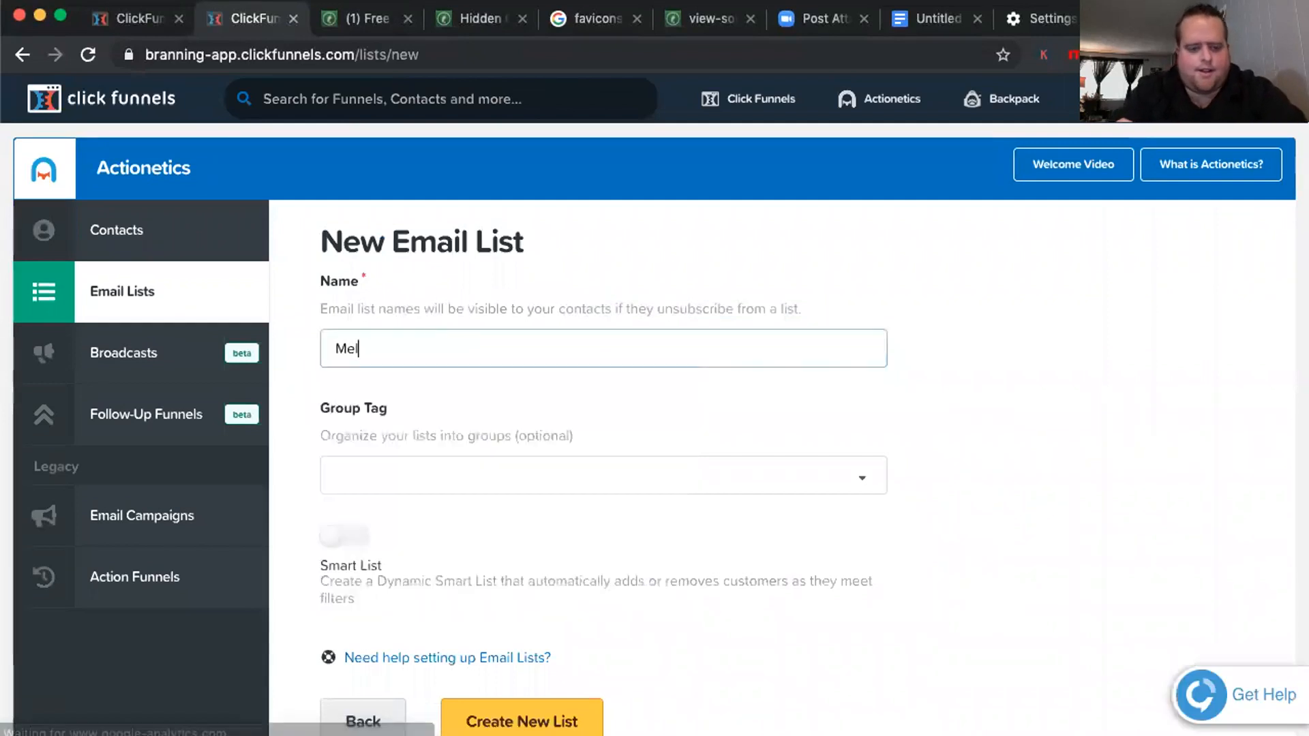
pyautogui.click(365, 19)
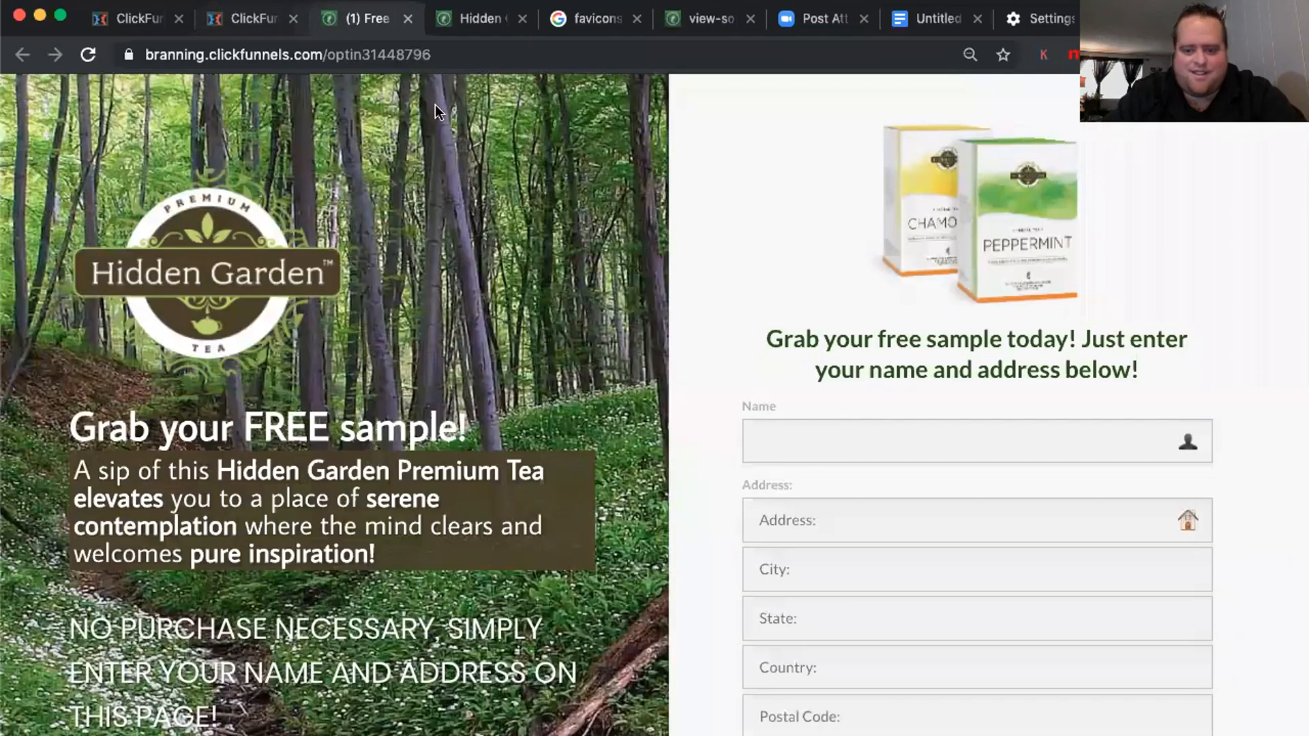
pyautogui.click(470, 19)
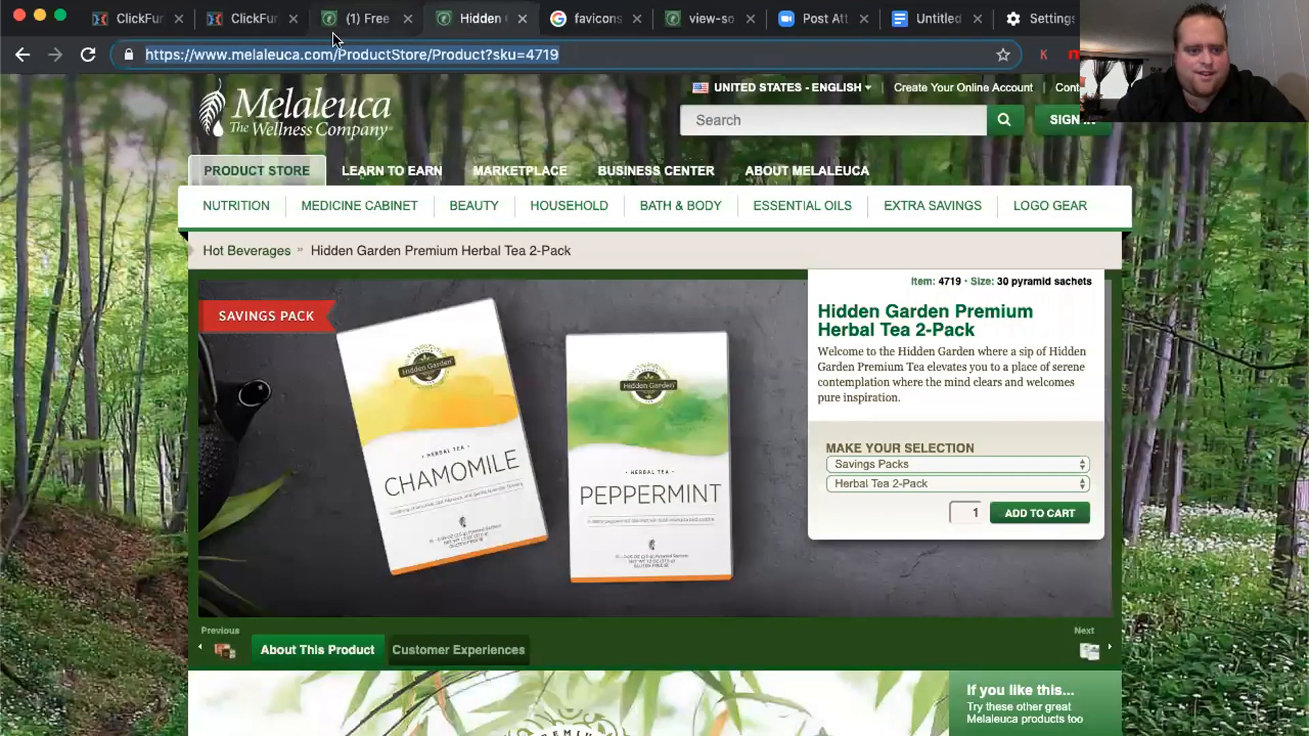
pyautogui.click(170, 22)
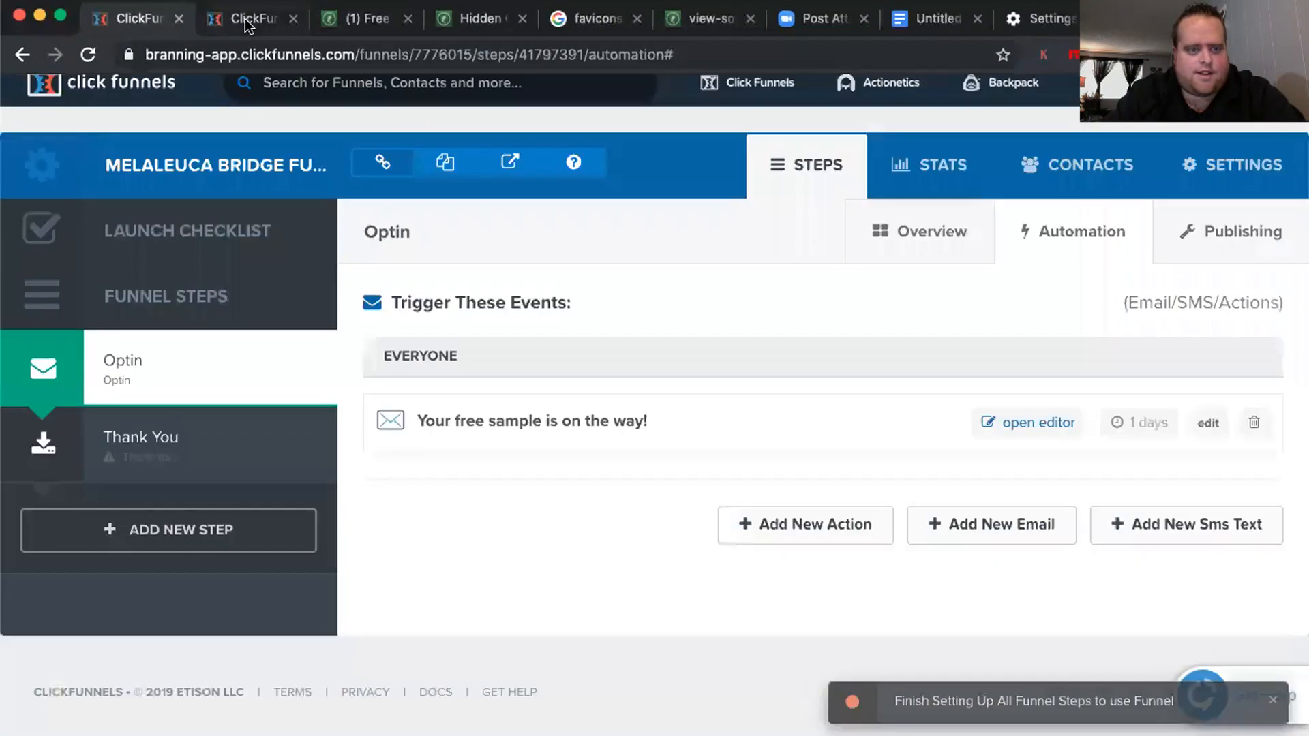
pyautogui.click(253, 20)
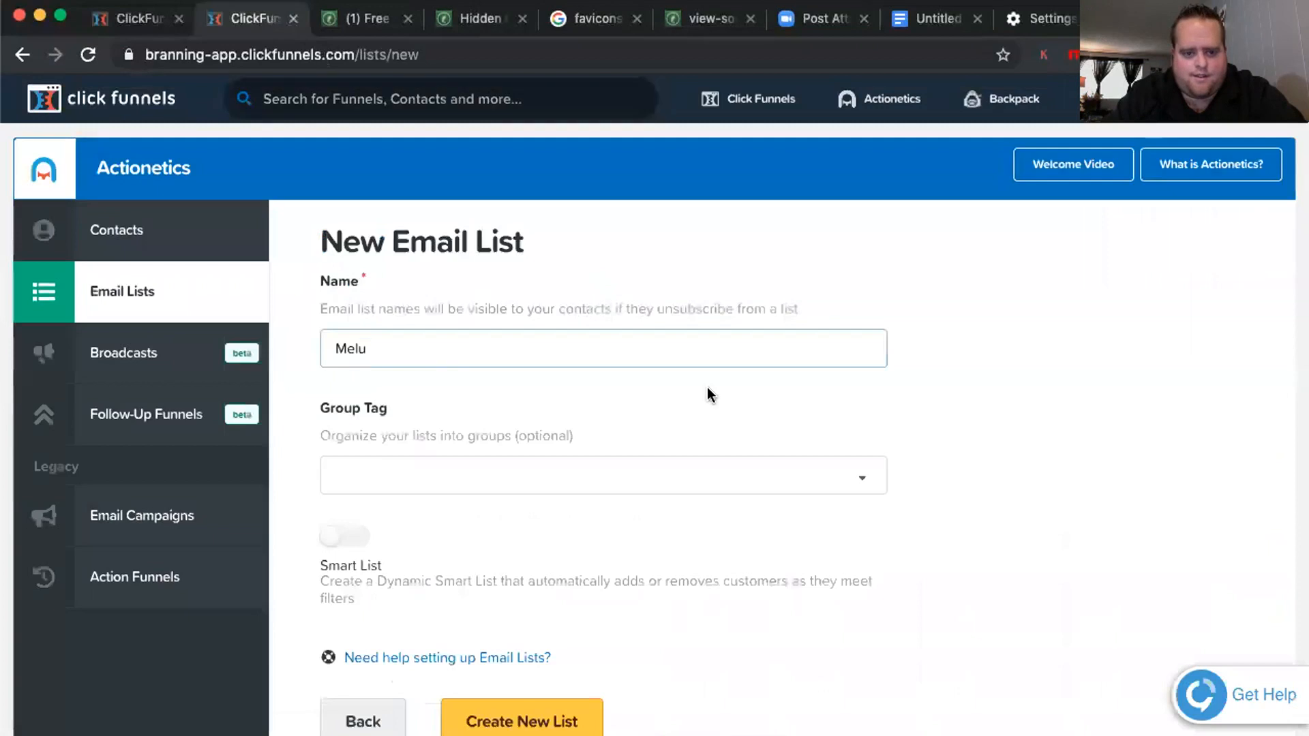
pyautogui.write('aleu')
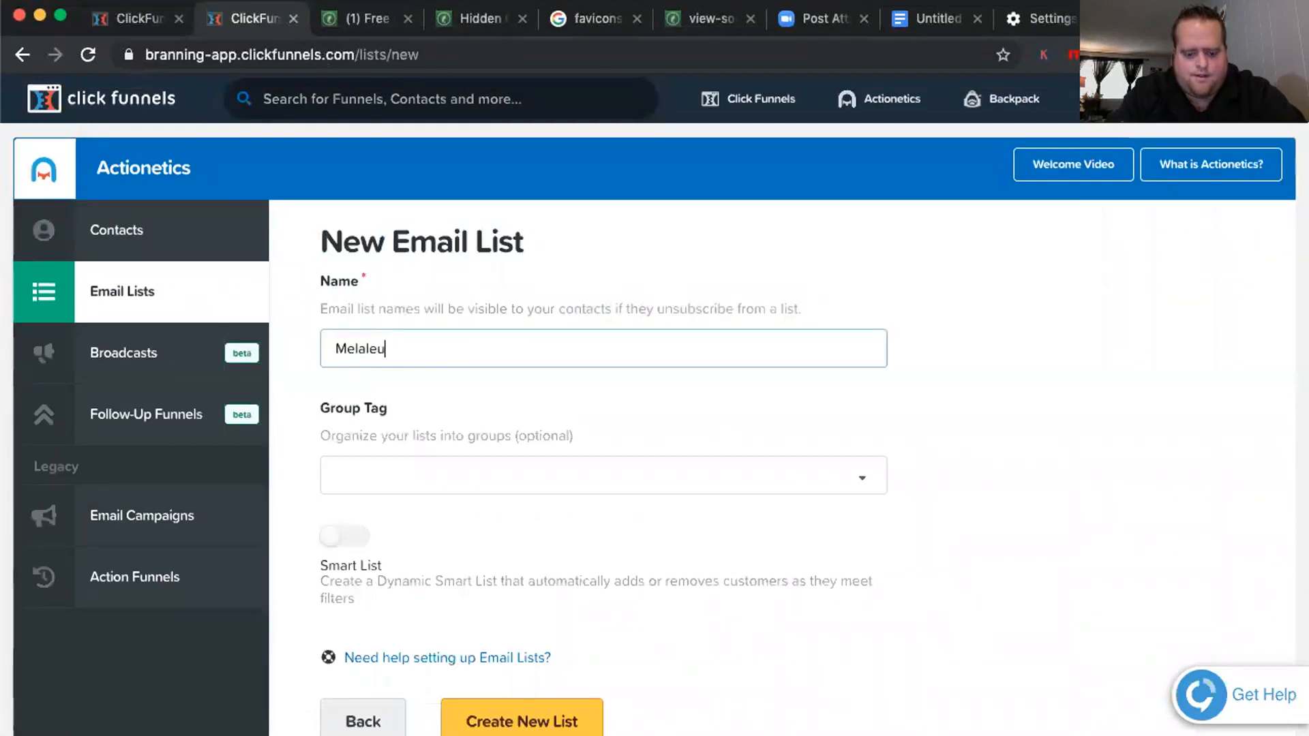
pyautogui.write('ca')
pyautogui.scroll(-3, 735, 510)
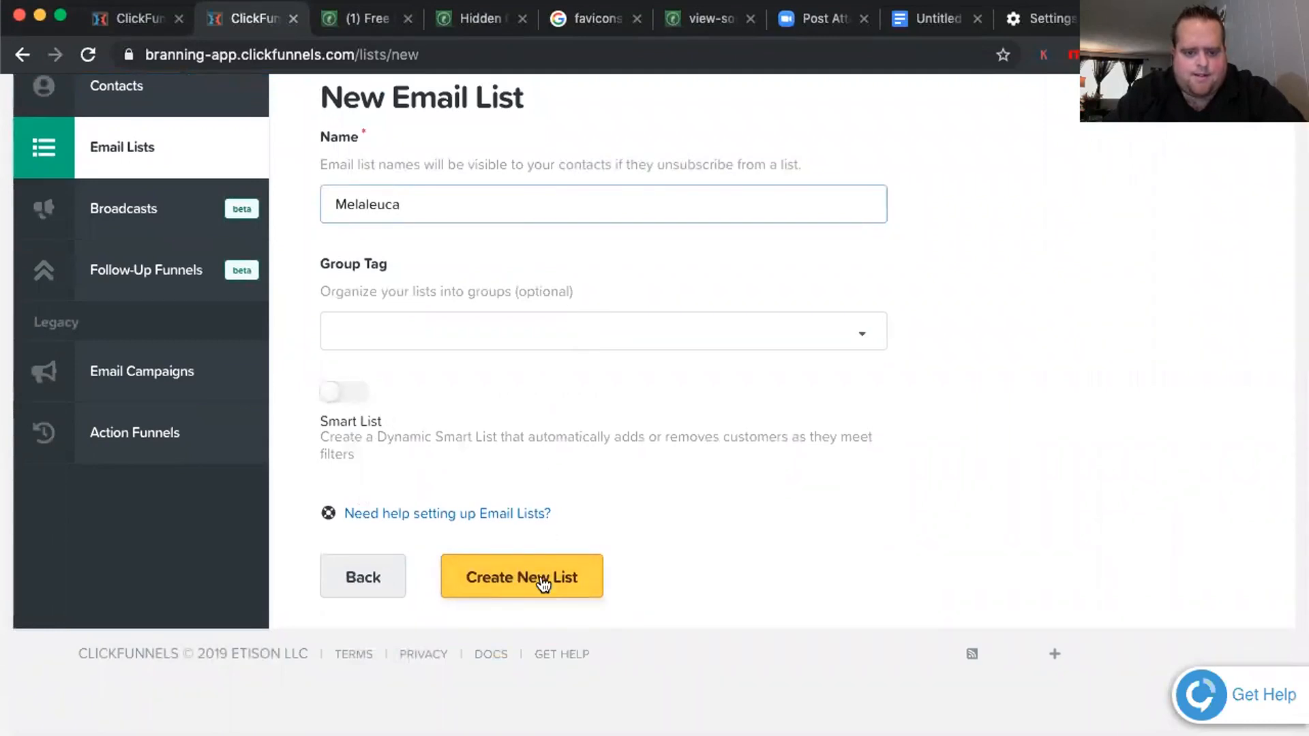
pyautogui.click(542, 580)
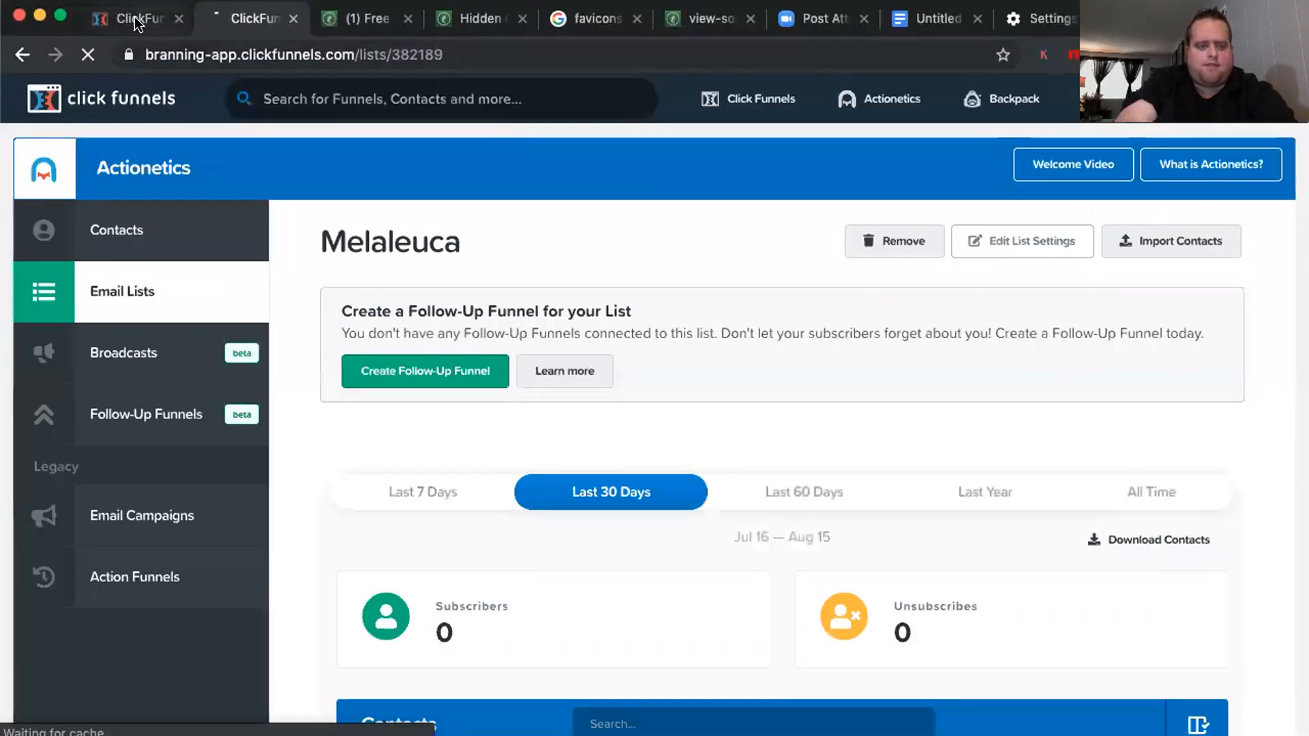
# Return to the Optin step's automation and start a new funnel action named "Add to List" with the condition "everyone"
pyautogui.click(137, 22)
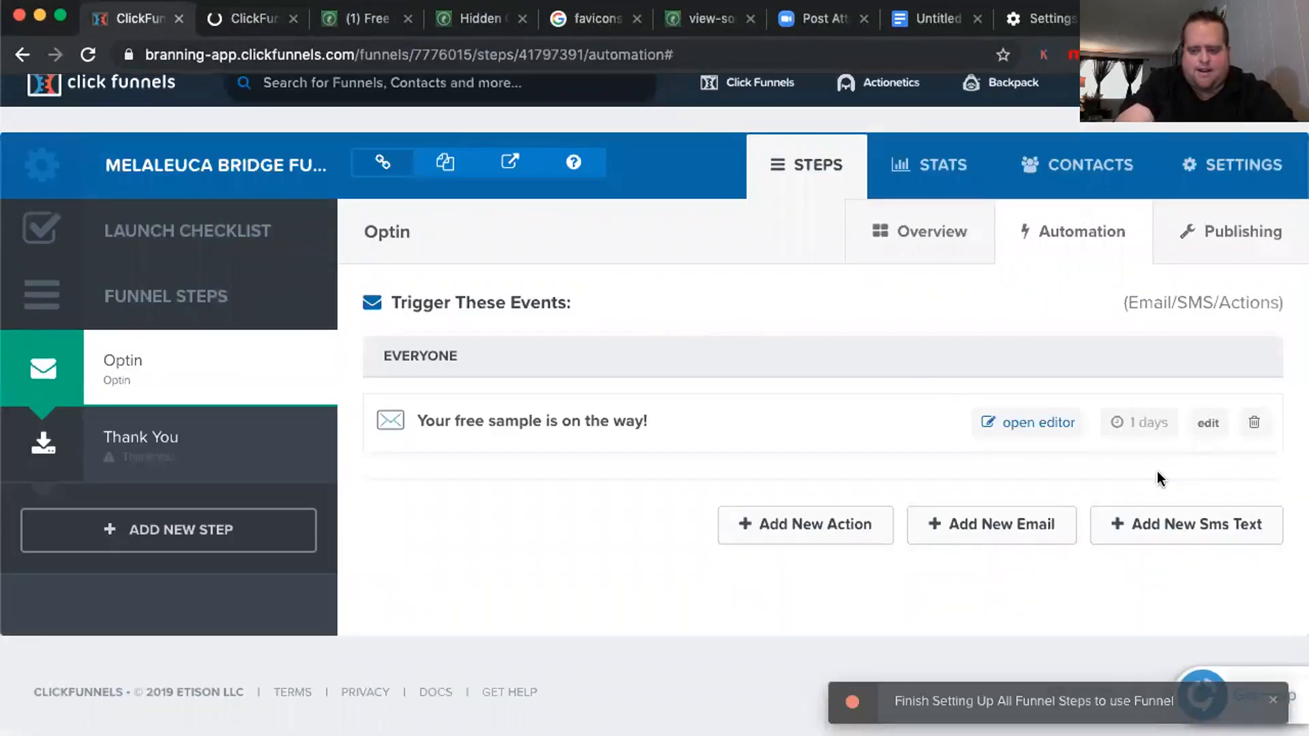
pyautogui.click(843, 536)
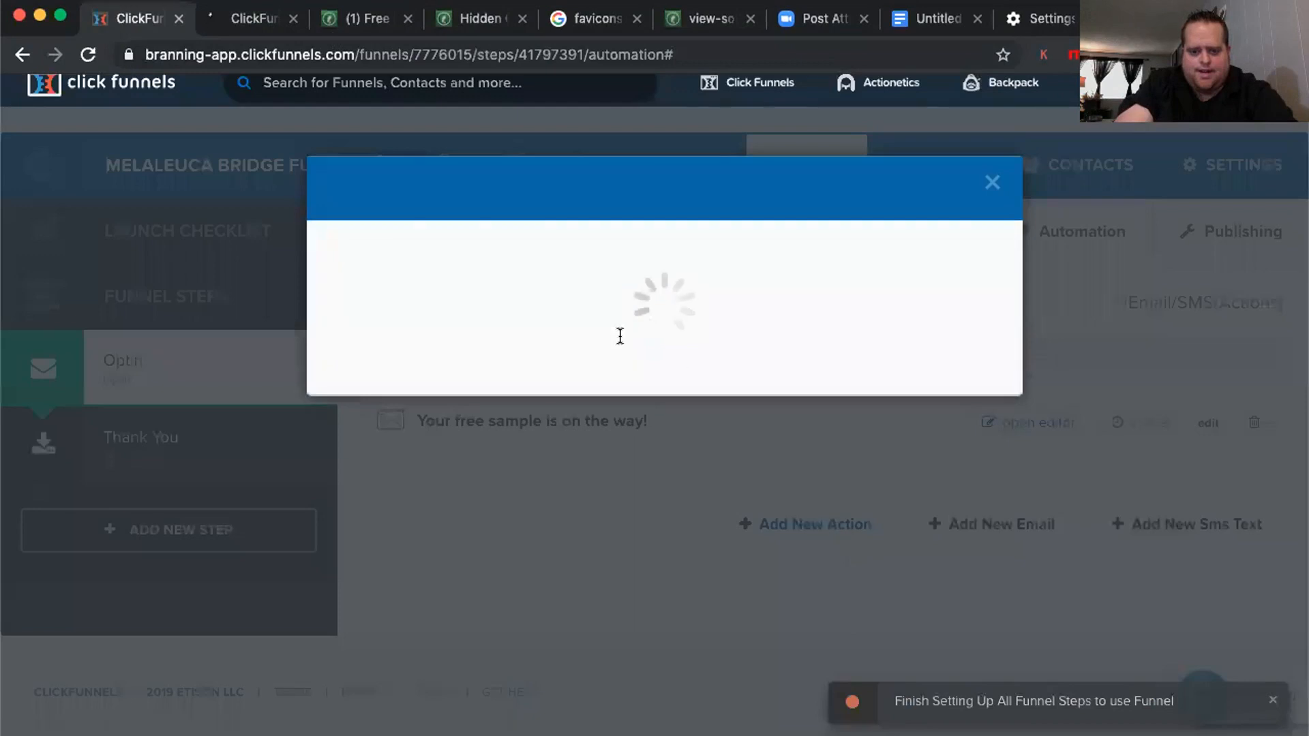
pyautogui.click(464, 348)
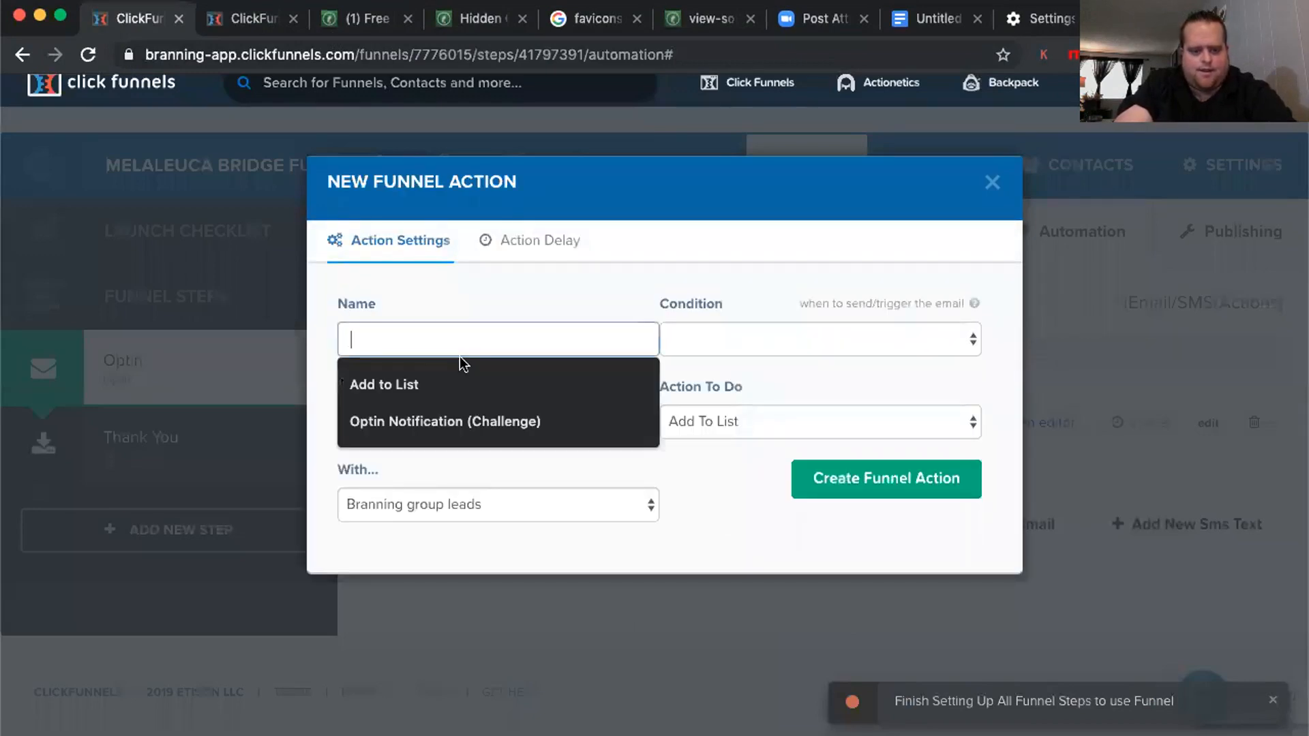
pyautogui.click(459, 372)
pyautogui.click(739, 342)
pyautogui.click(735, 355)
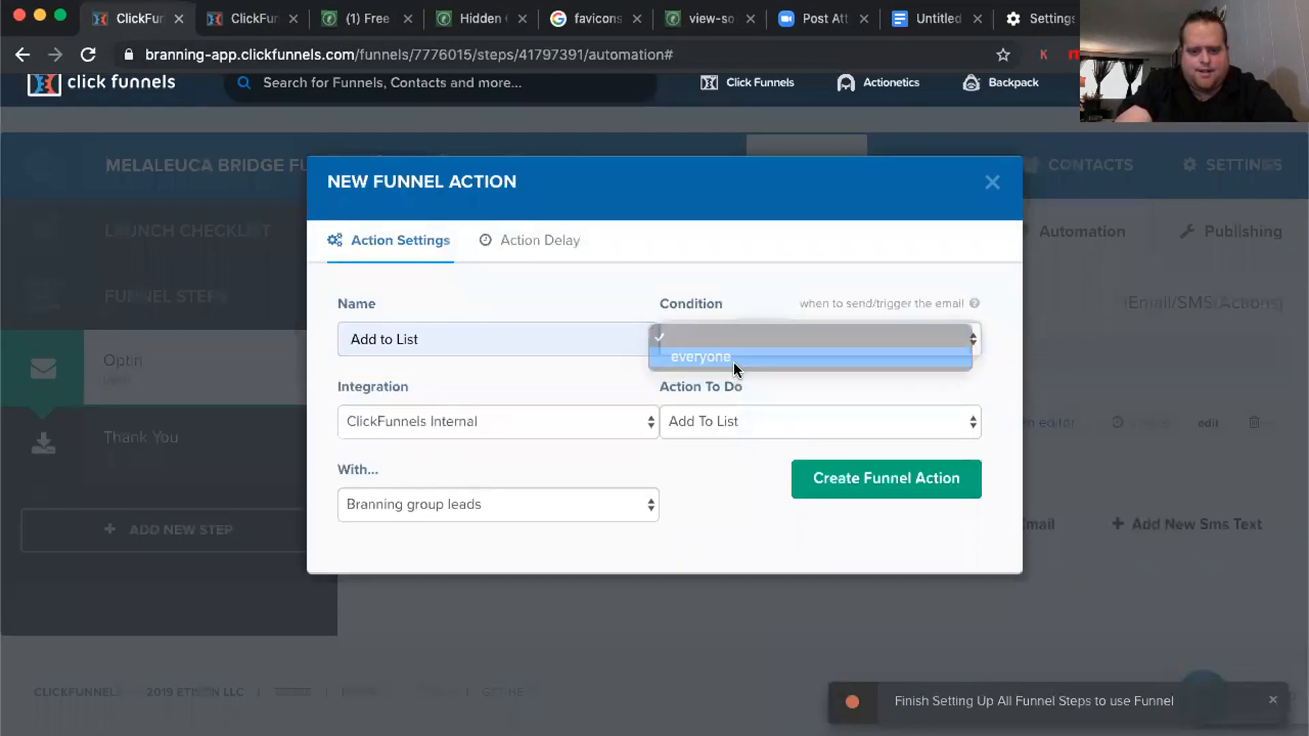
# Choose the email list for the "Add to List" action and create the funnel action
pyautogui.click(527, 510)
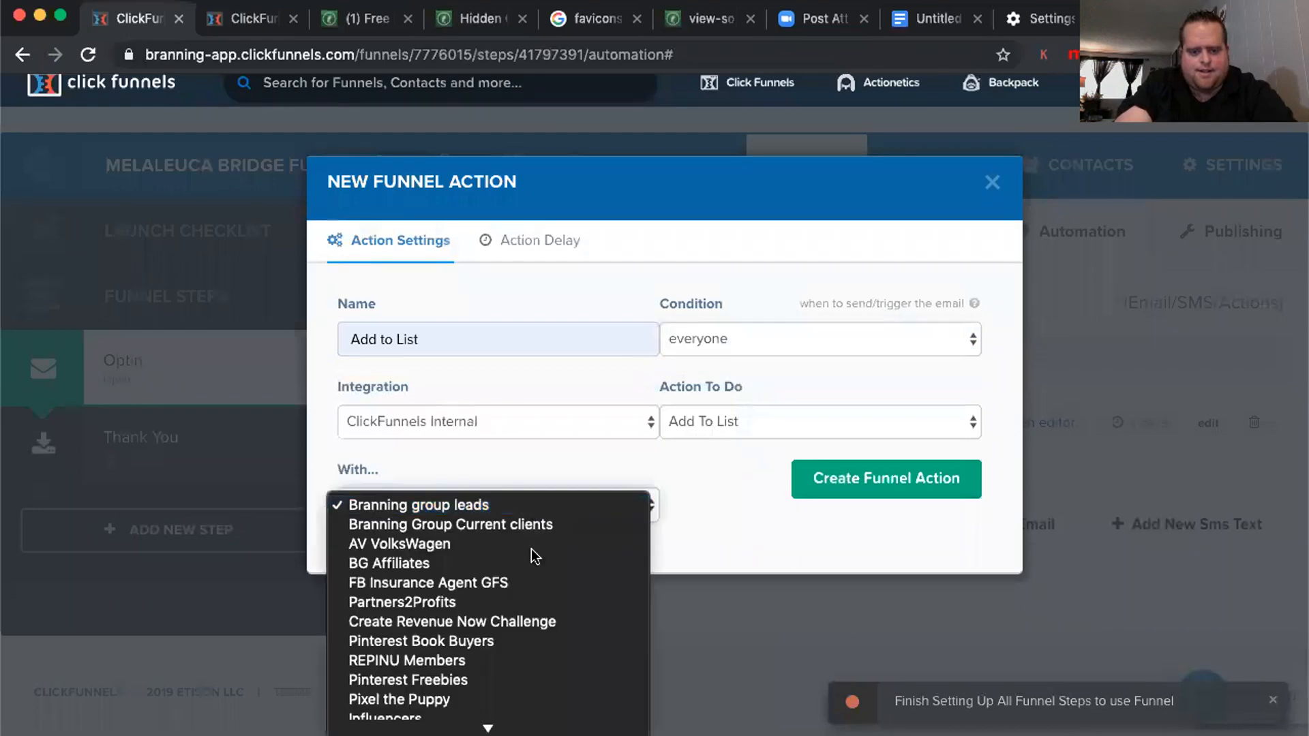
pyautogui.click(488, 349)
pyautogui.click(535, 501)
pyautogui.scroll(-10, 537, 590)
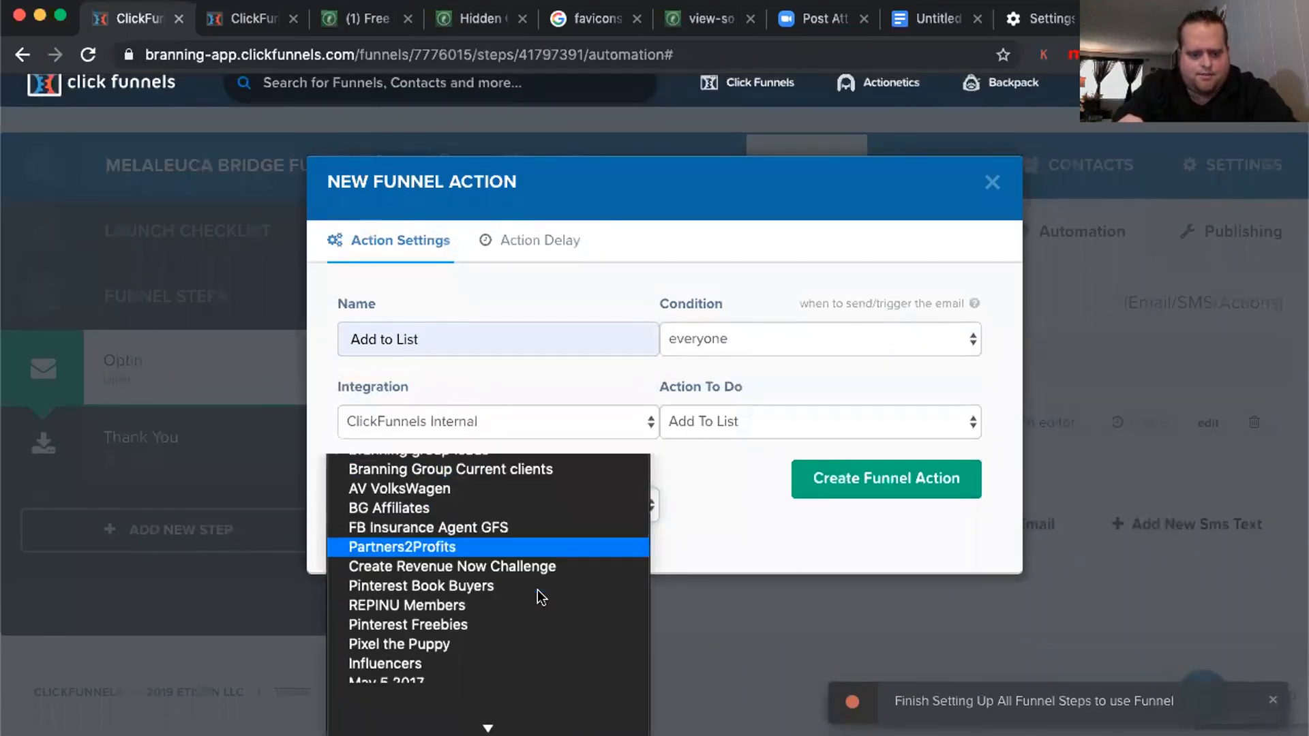
pyautogui.click(491, 724)
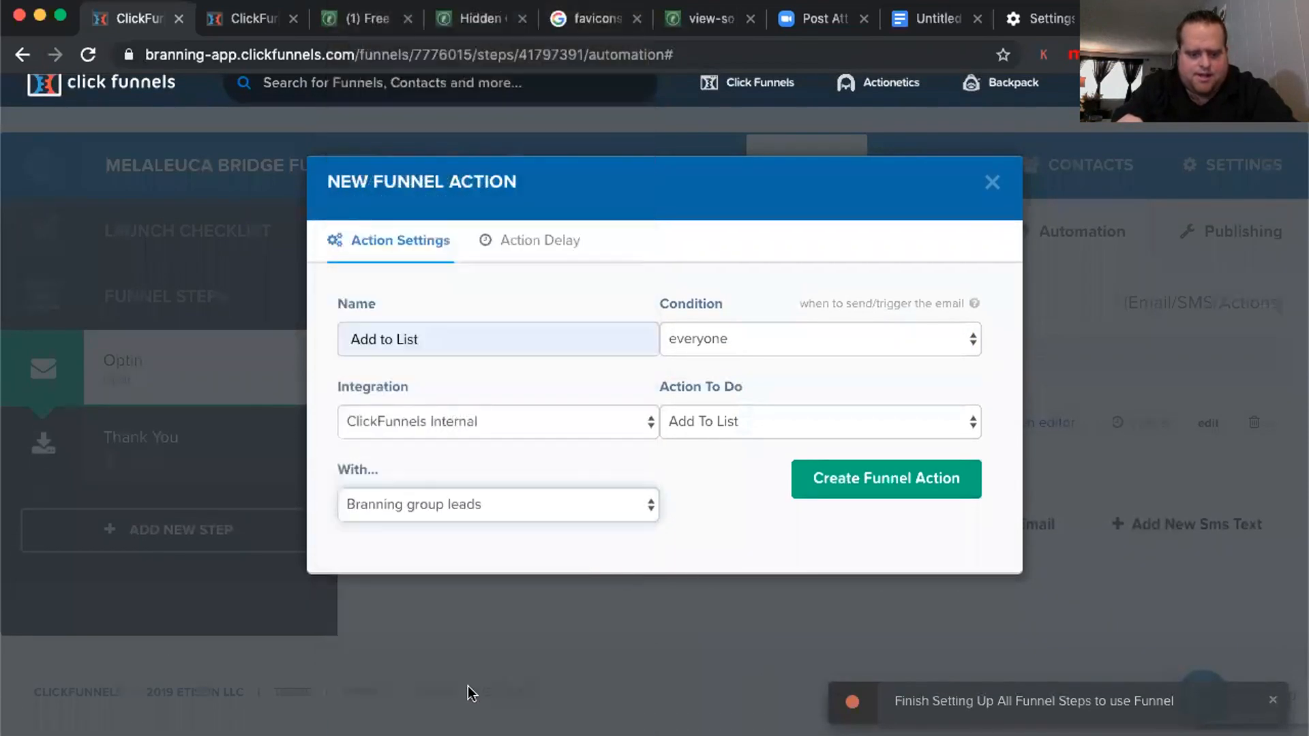
pyautogui.click(826, 470)
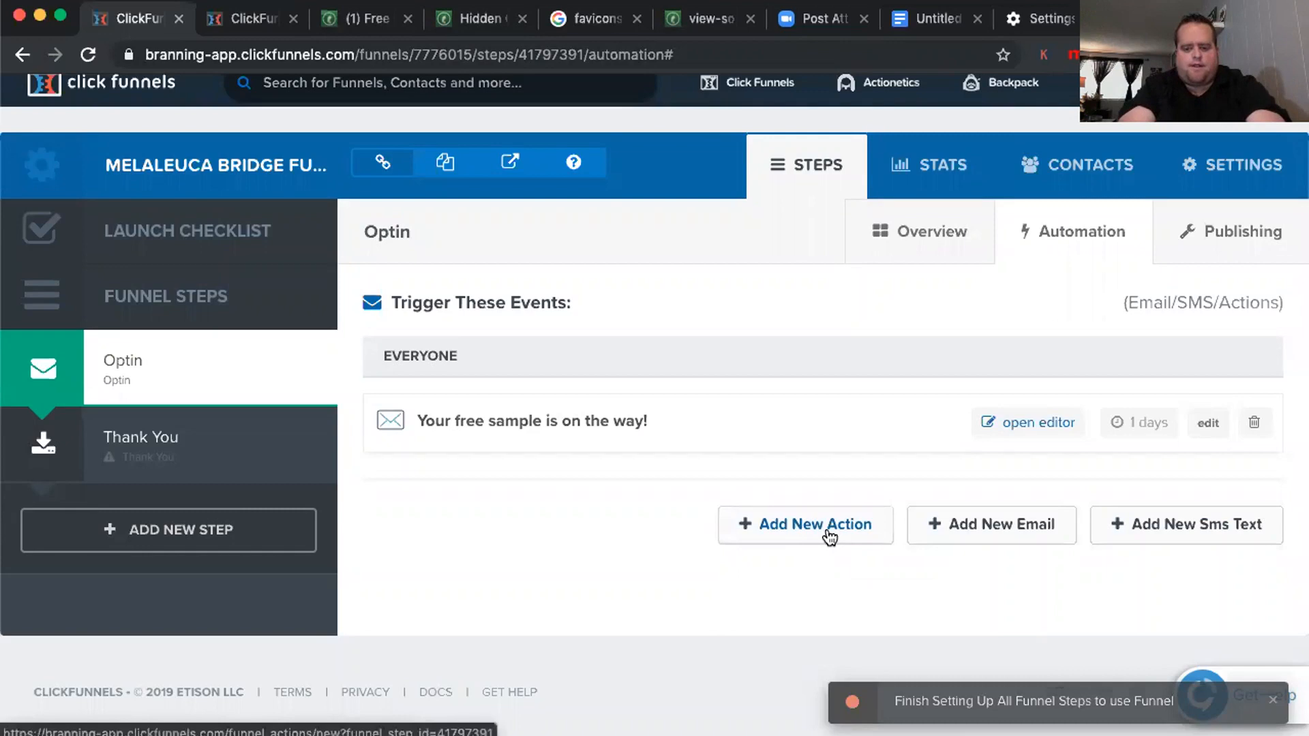
# Dismiss the blank new action form and reload the Optin automation page to check its triggered events
pyautogui.click(829, 535)
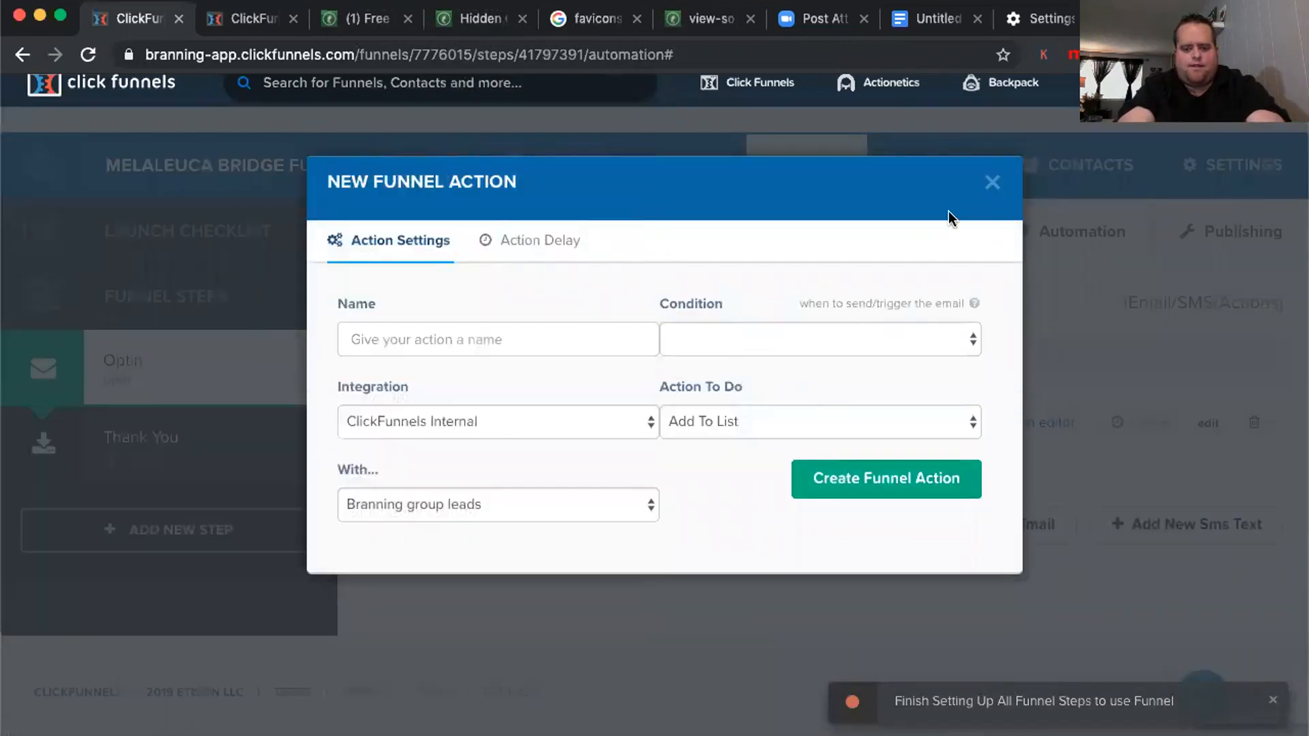
pyautogui.click(992, 182)
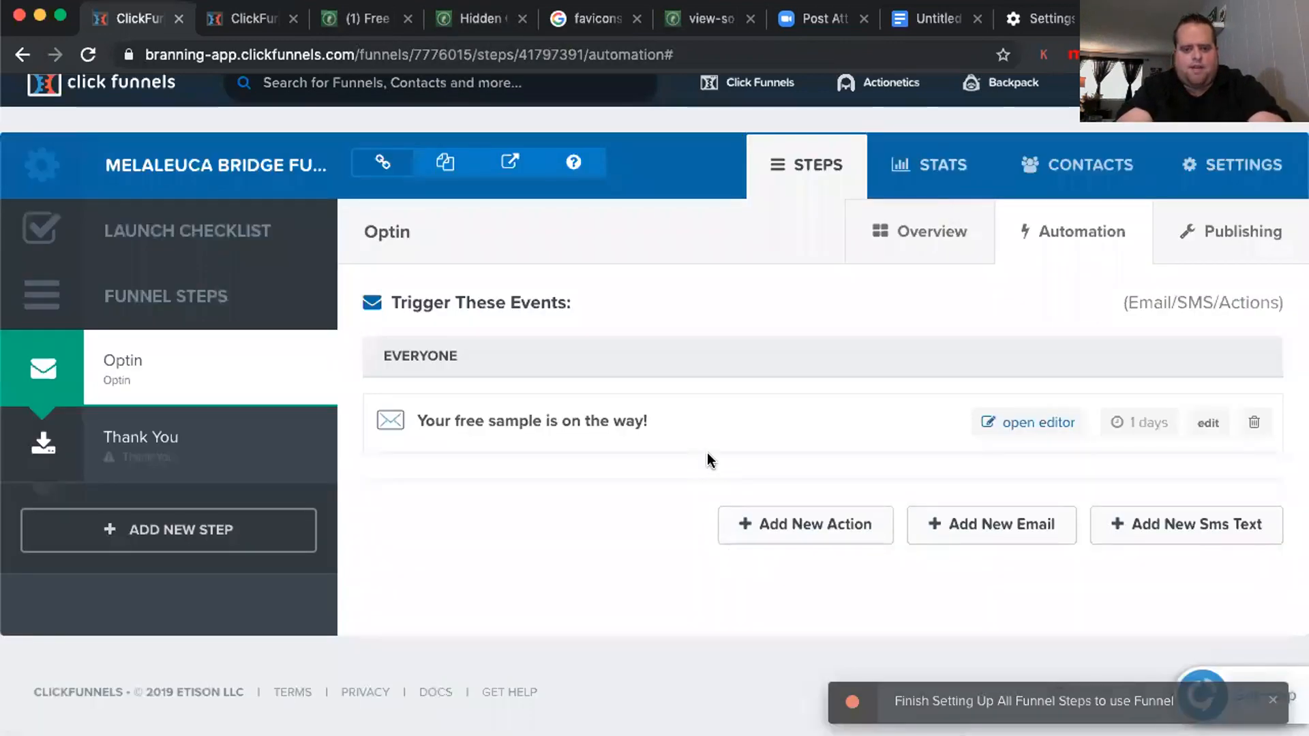
pyautogui.click(88, 58)
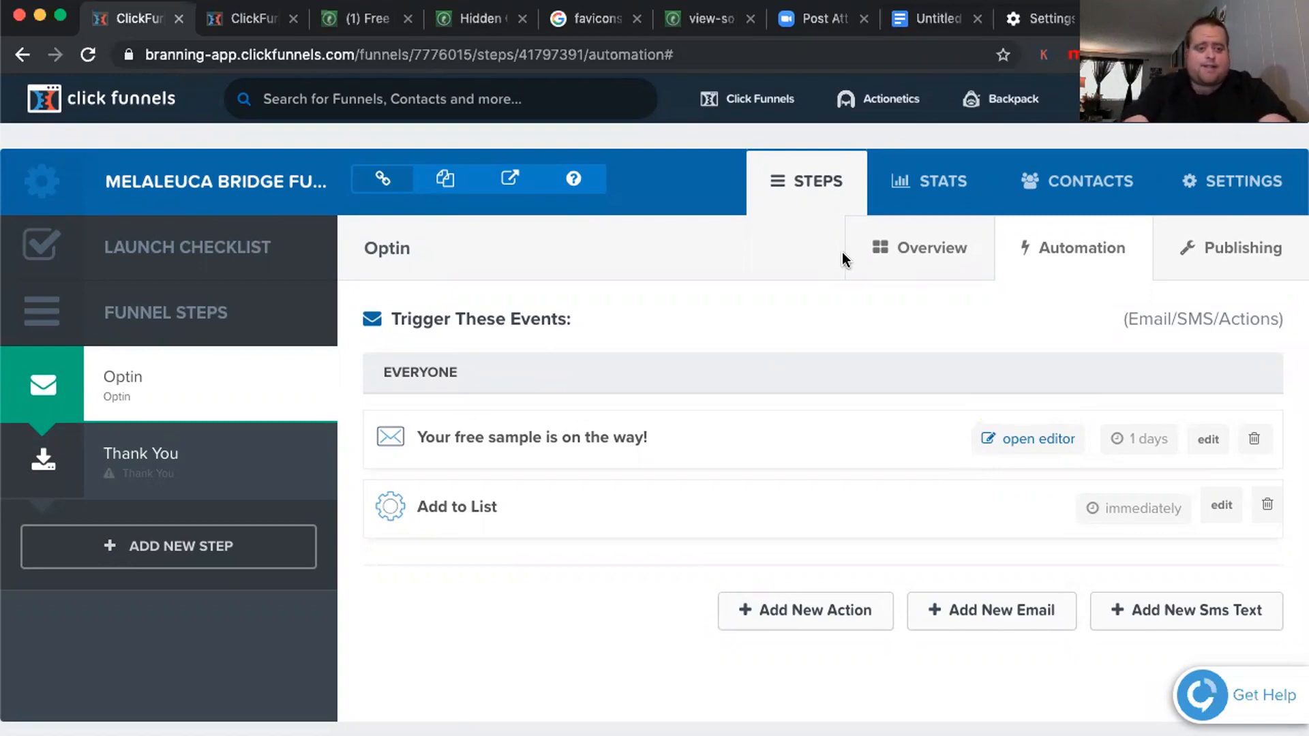
# Review the Hidden Garden Premium Herbal Tea 2-Pack product page on Melaleuca's site, then return to the funnel's automation
pyautogui.click(478, 21)
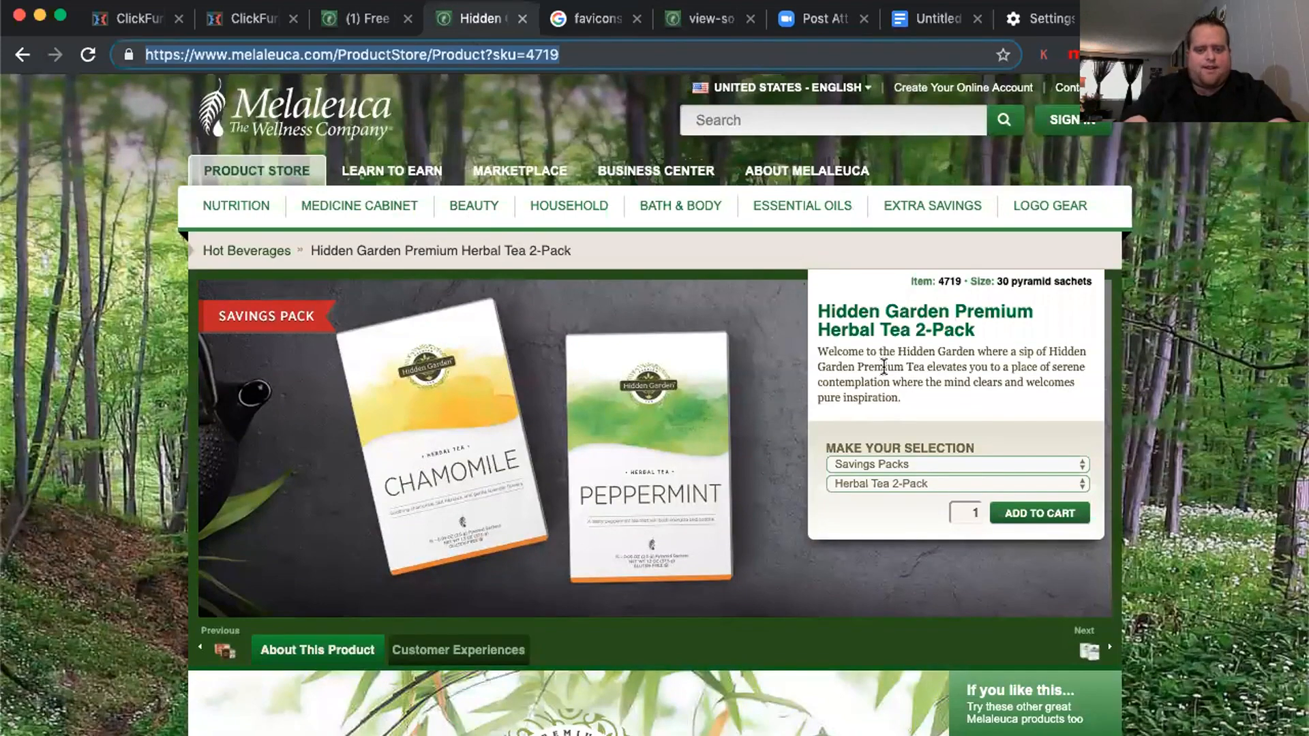
pyautogui.scroll(-9, 870, 266)
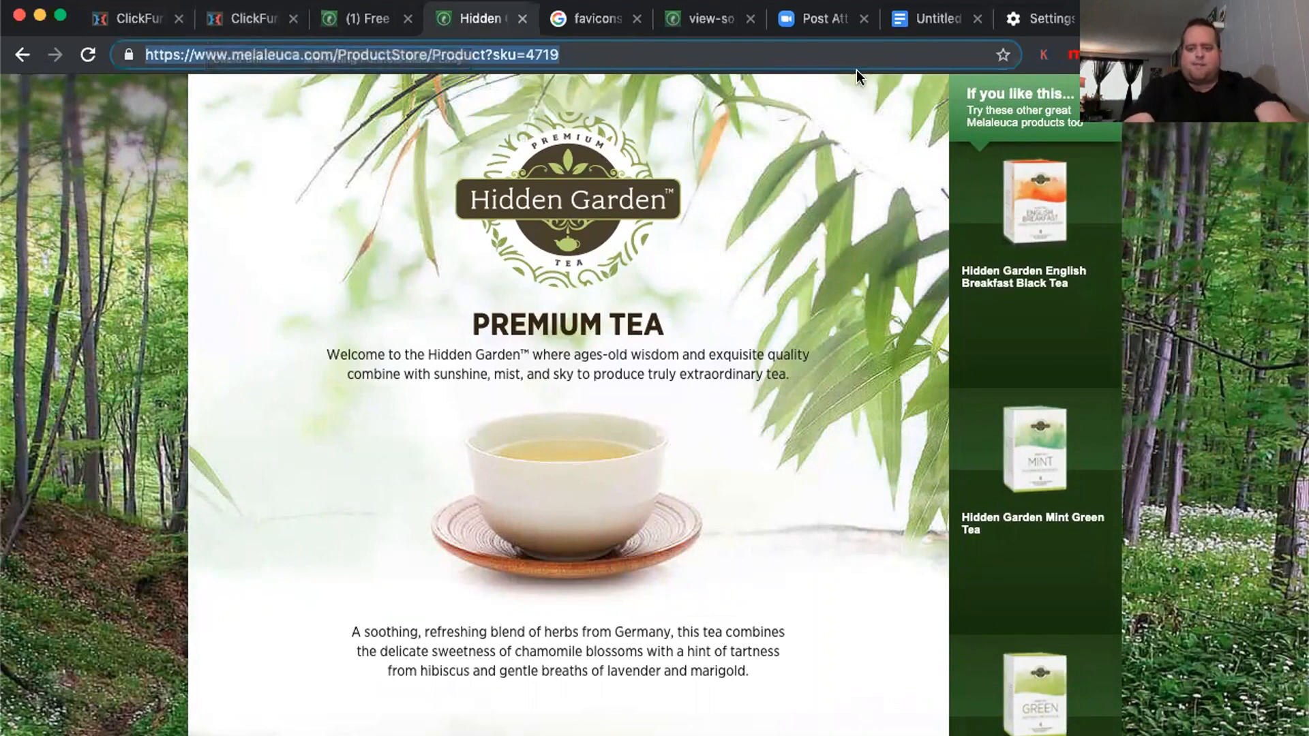
pyautogui.click(216, 21)
pyautogui.click(148, 26)
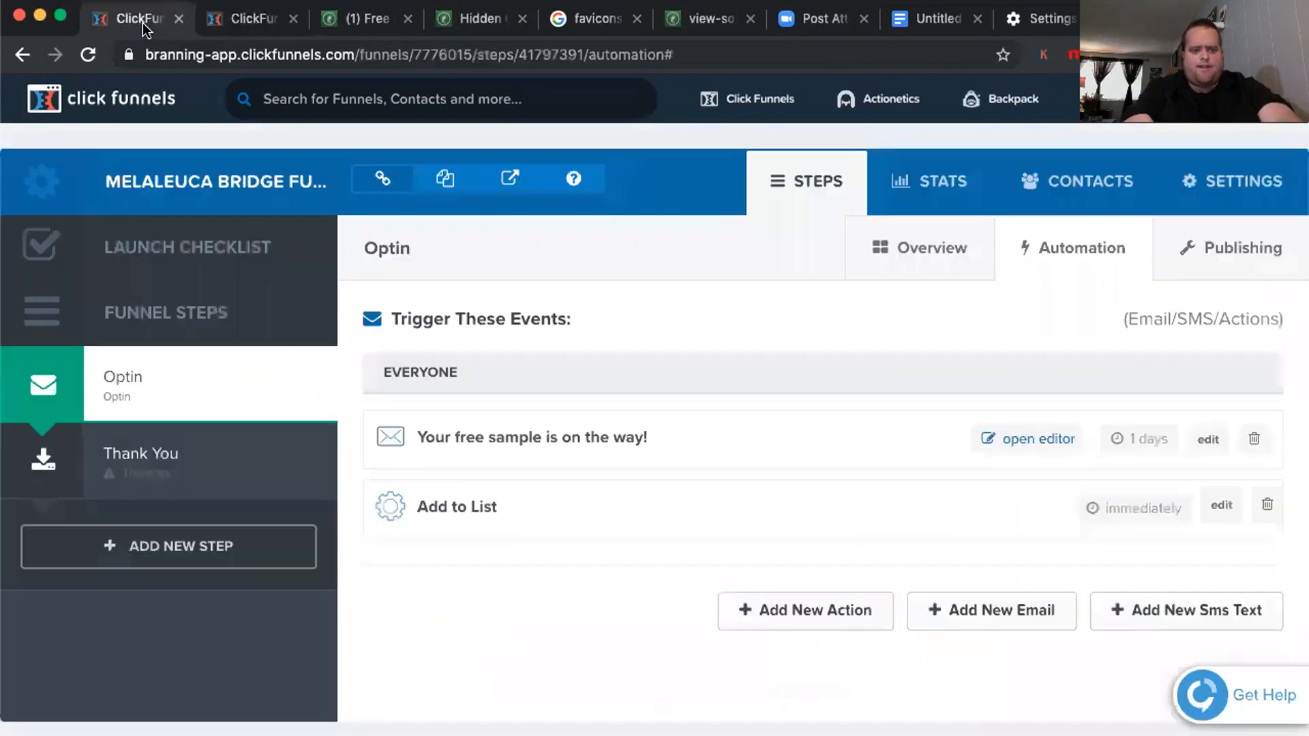